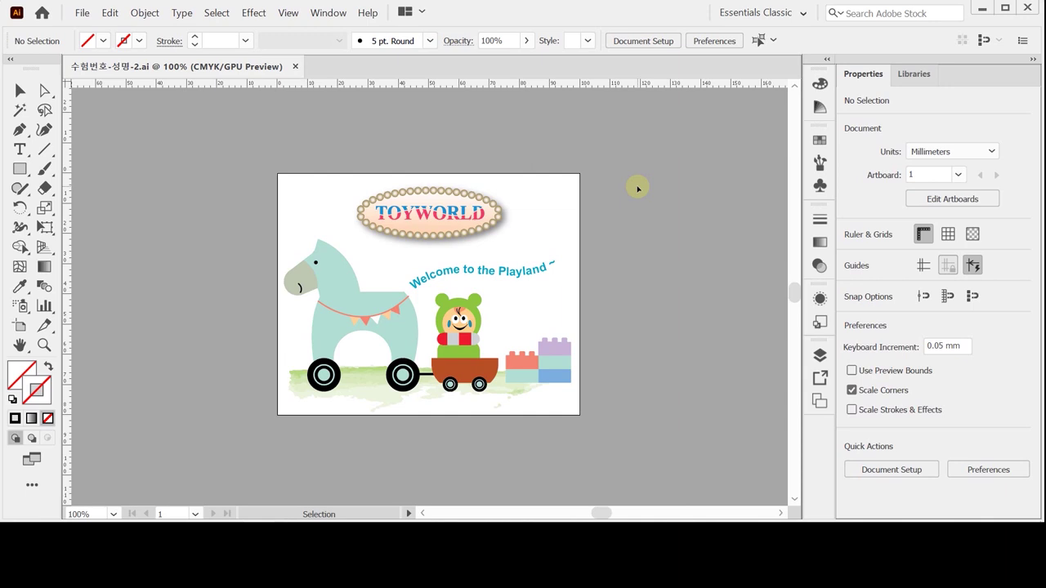
# - Create a new CMYK document 100 mm wide and 80 mm high, with millimetres as units and 300 ppi raster effects
pyautogui.click(82, 13)
pyautogui.click(104, 32)
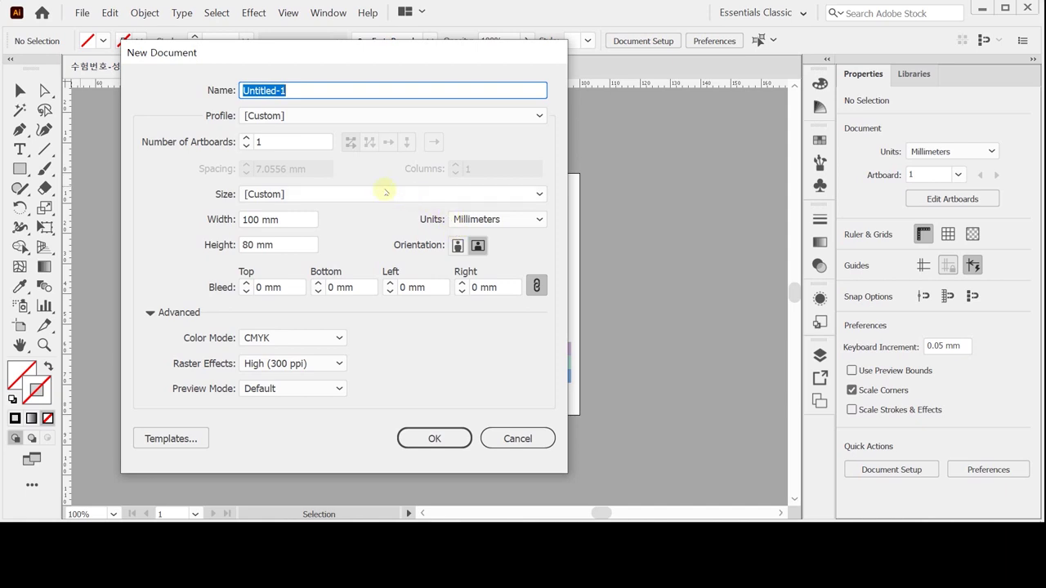
pyautogui.click(528, 221)
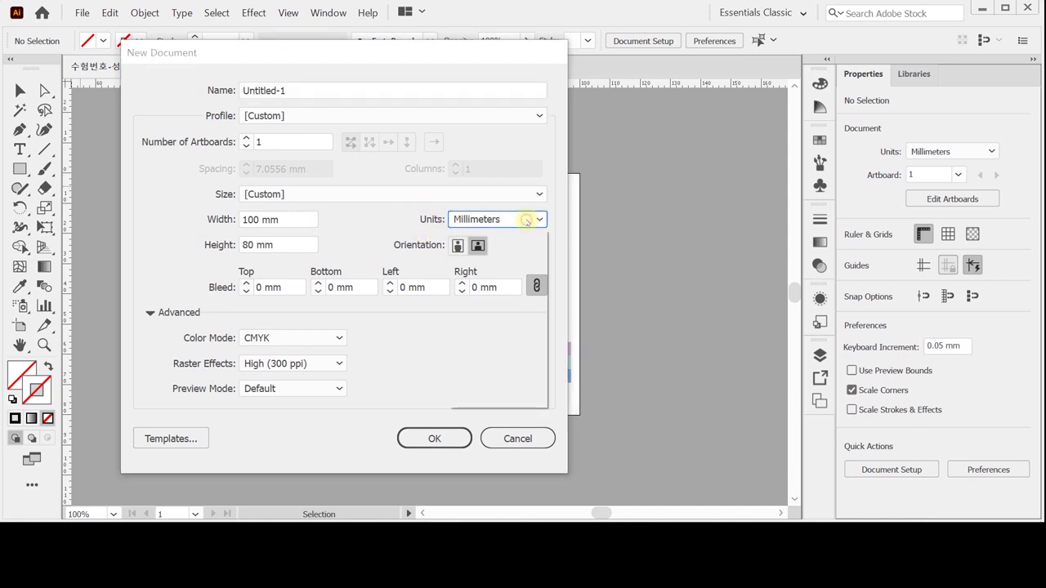
pyautogui.click(528, 220)
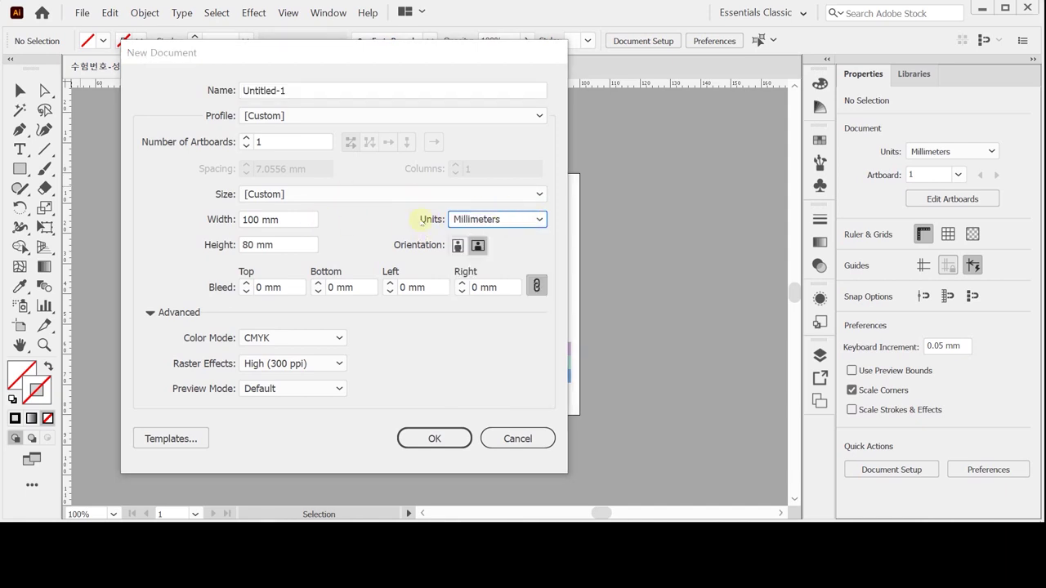
pyautogui.click(292, 219)
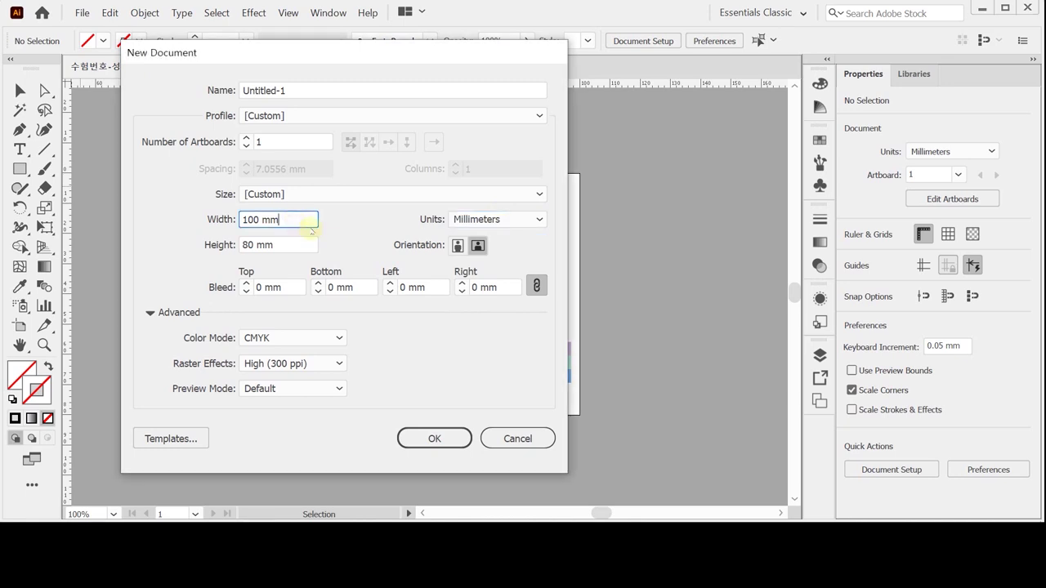
pyautogui.click(294, 242)
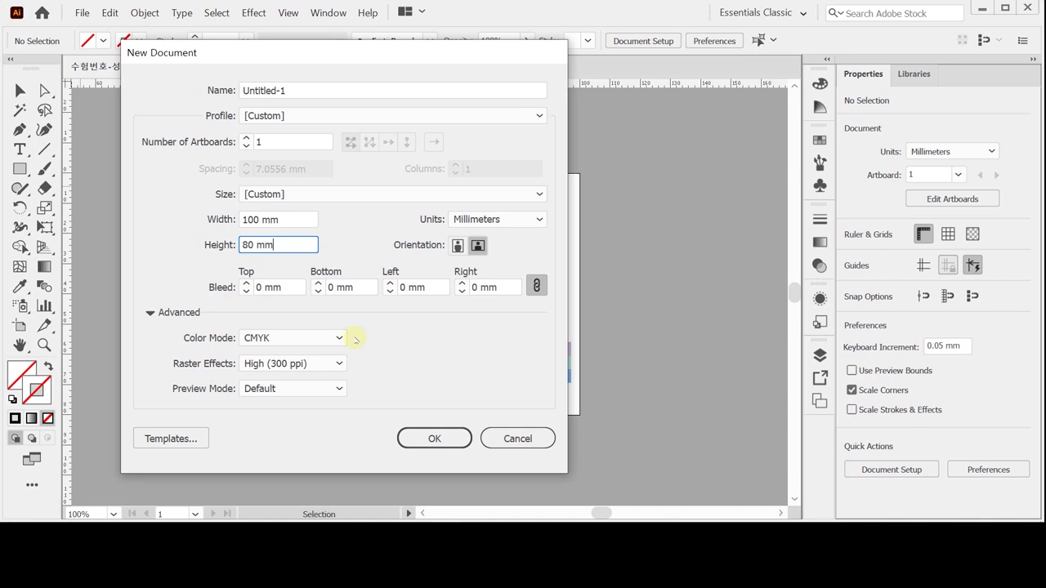
pyautogui.click(432, 437)
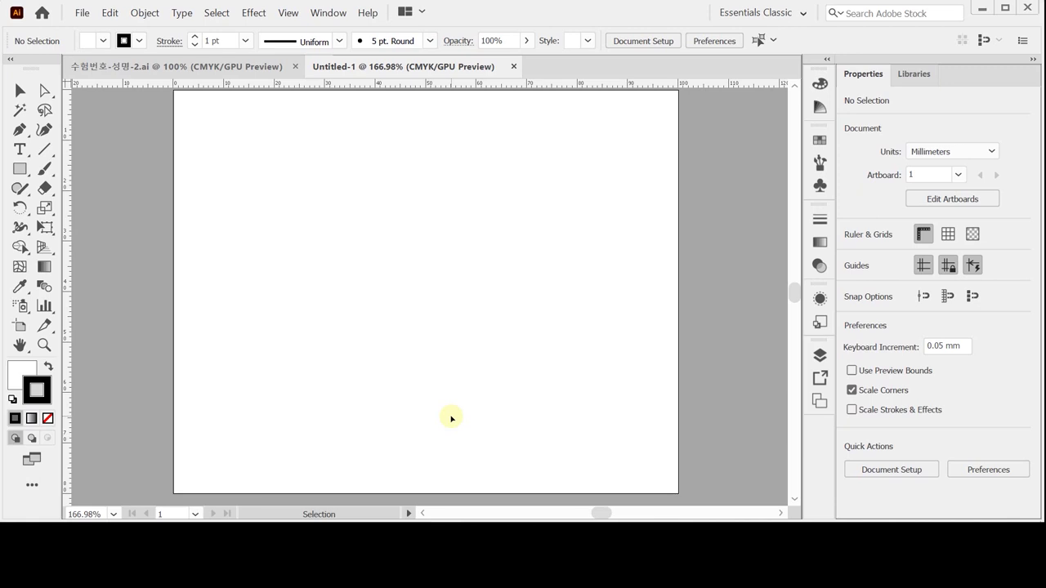
# - Paste the copied set of two vertical and two horizontal guides into the new document
pyautogui.hotkey('ctrl', 'v')
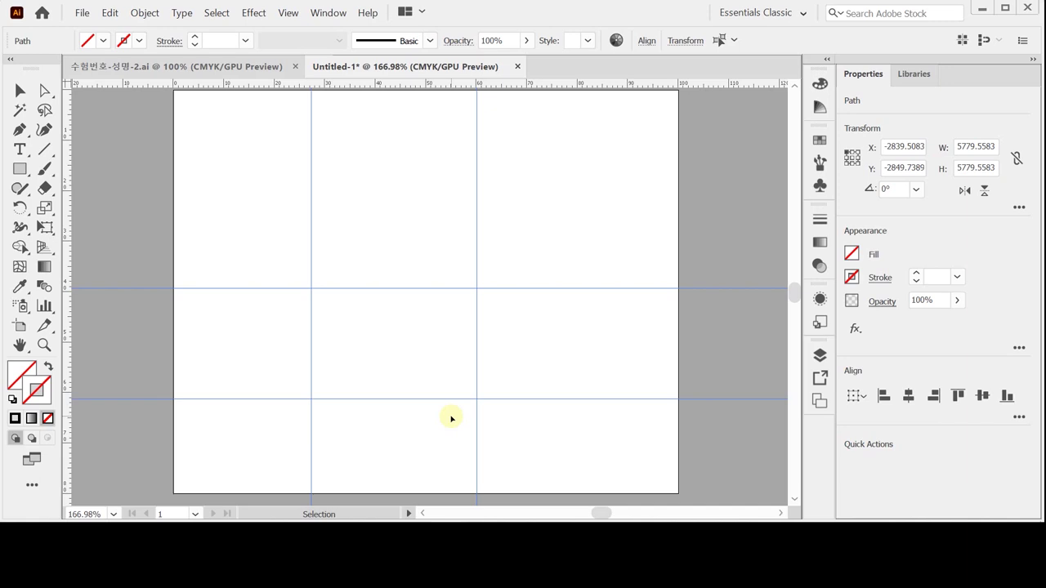
pyautogui.press('a')
# - Save the document in the GTQ folder as 수험번호-성명-2 in Adobe Illustrator format, version Illustrator 2020
pyautogui.hotkey('ctrl', 's')
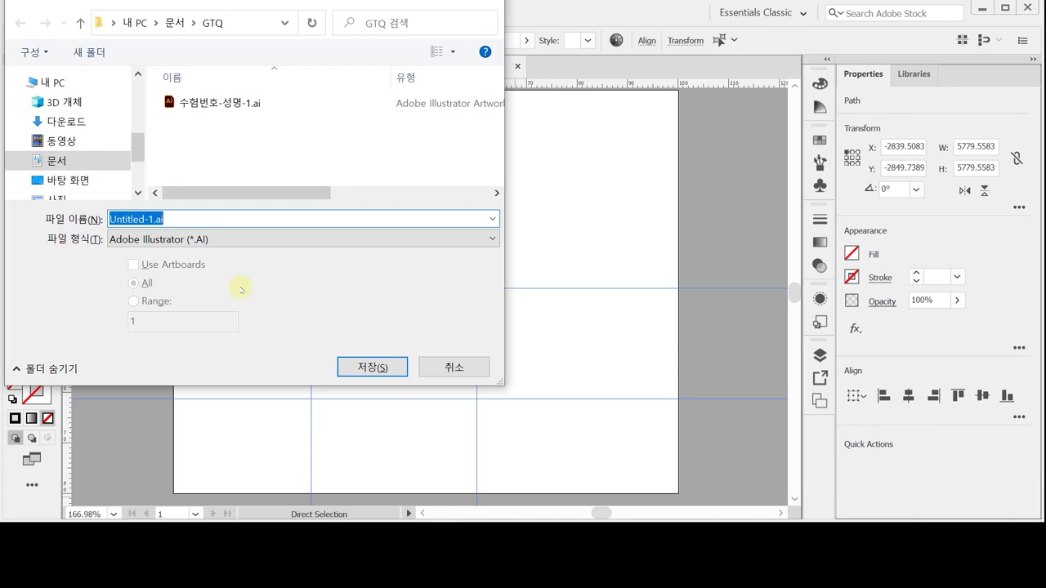
pyautogui.click(198, 106)
pyautogui.click(225, 221)
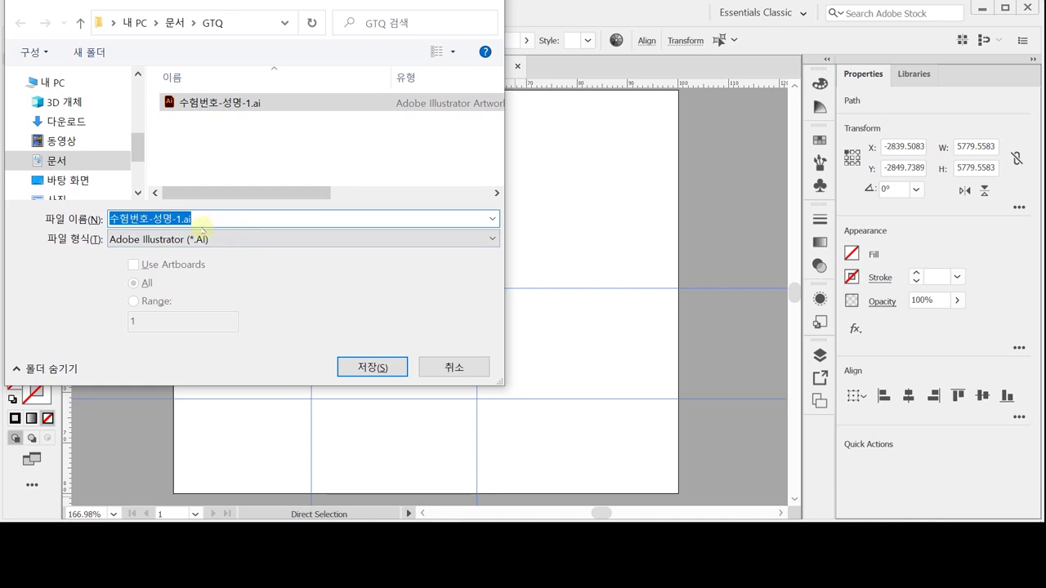
pyautogui.click(204, 219)
pyautogui.hotkey('shift', 'Left')
pyautogui.hotkey('shift', 'Left')
pyautogui.hotkey('shift', 'Left')
pyautogui.hotkey('shift', 'Left')
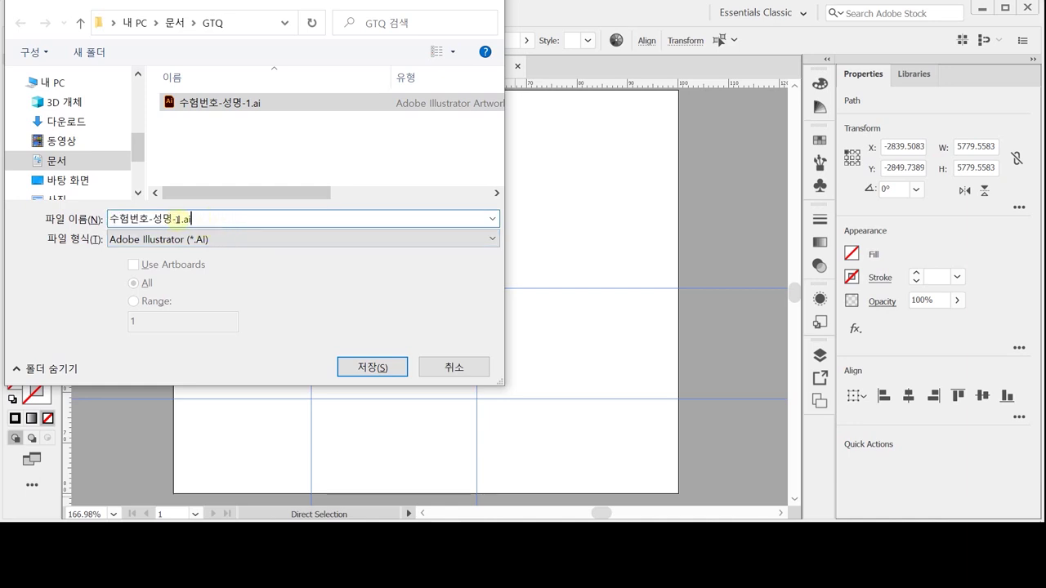
pyautogui.write('2')
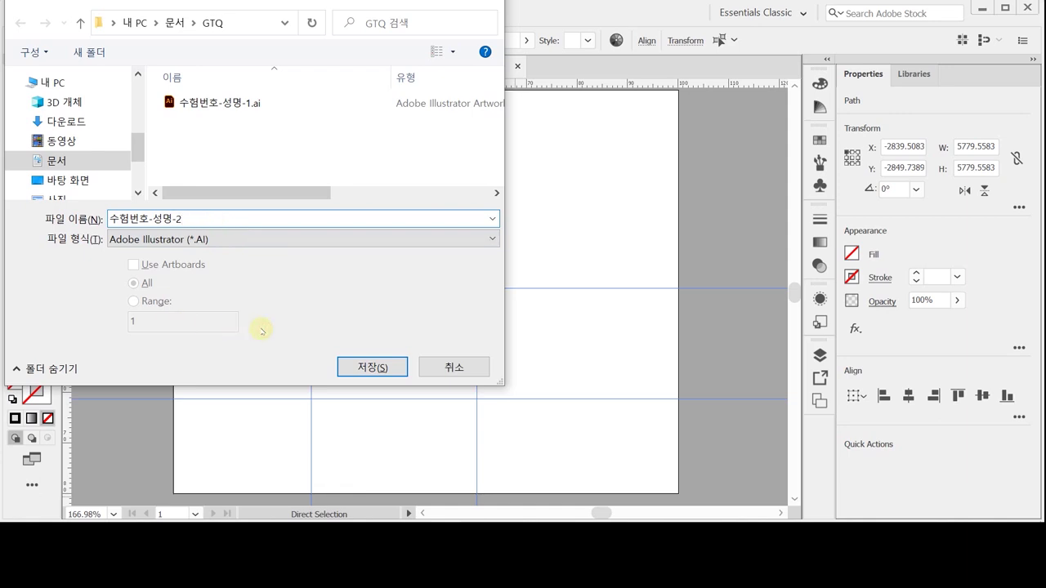
pyautogui.click(352, 364)
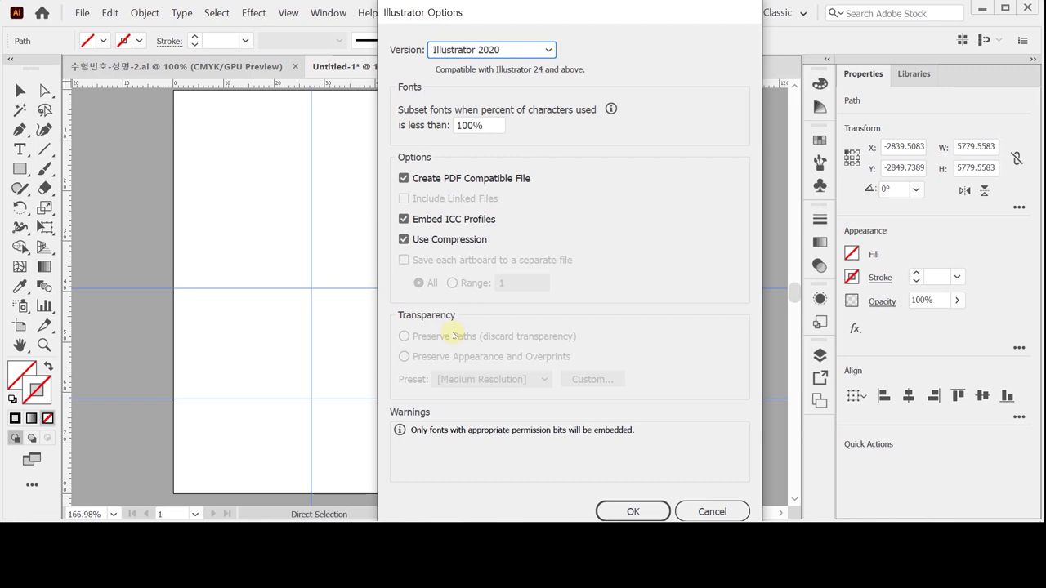
pyautogui.press('Return')
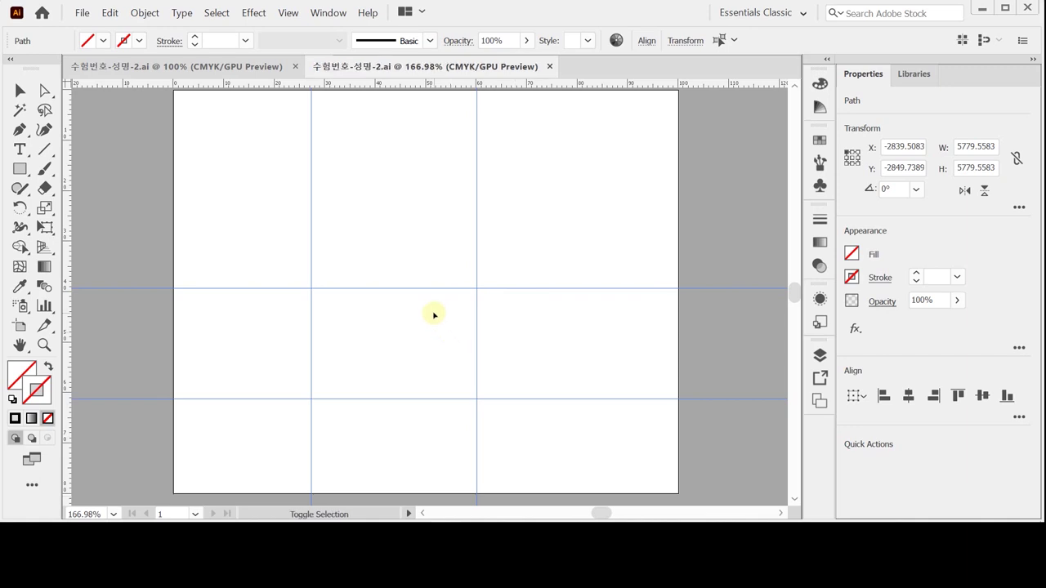
# - Compare with the finished artwork, return to the blank document and open the Artistic_Watercolor brush library enlarged
pyautogui.hotkey('ctrl', 'Tab')
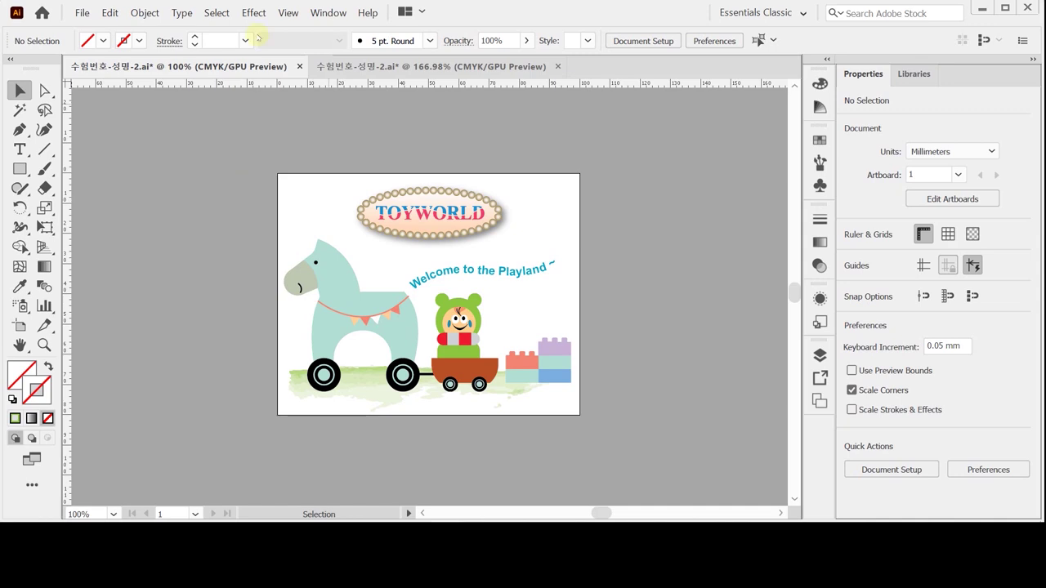
pyautogui.click(343, 70)
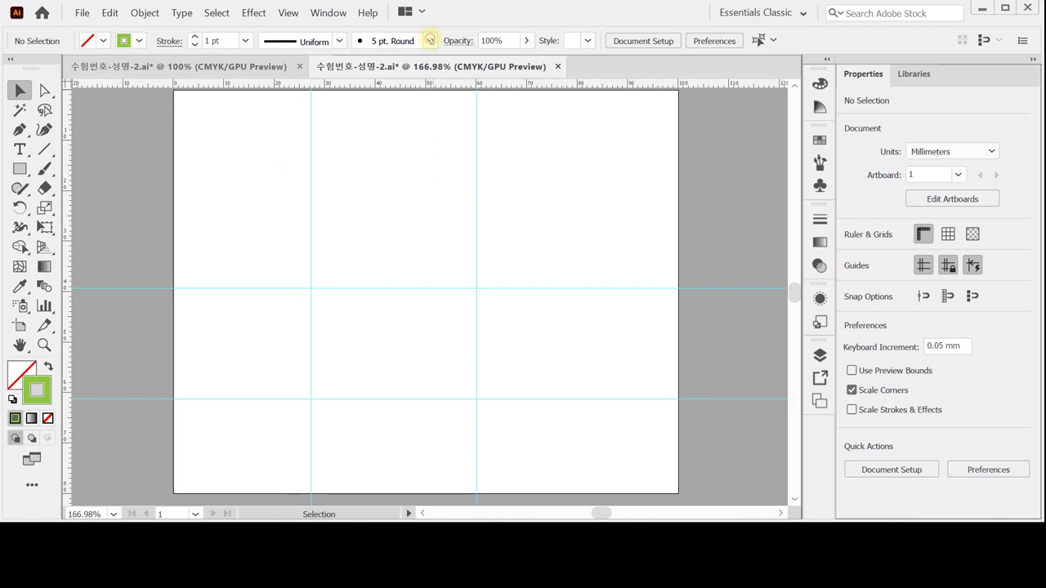
pyautogui.click(430, 40)
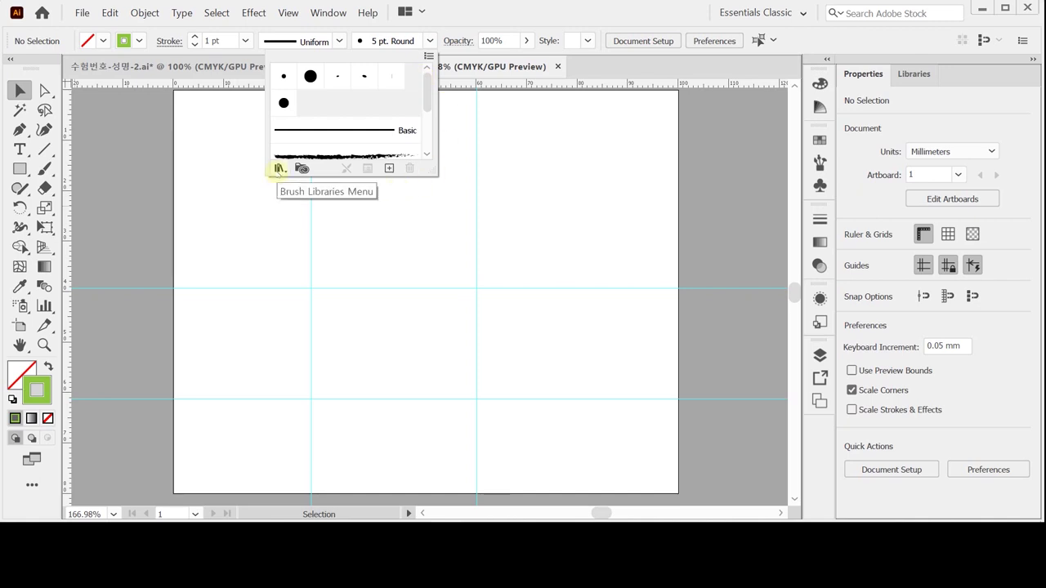
pyautogui.click(279, 169)
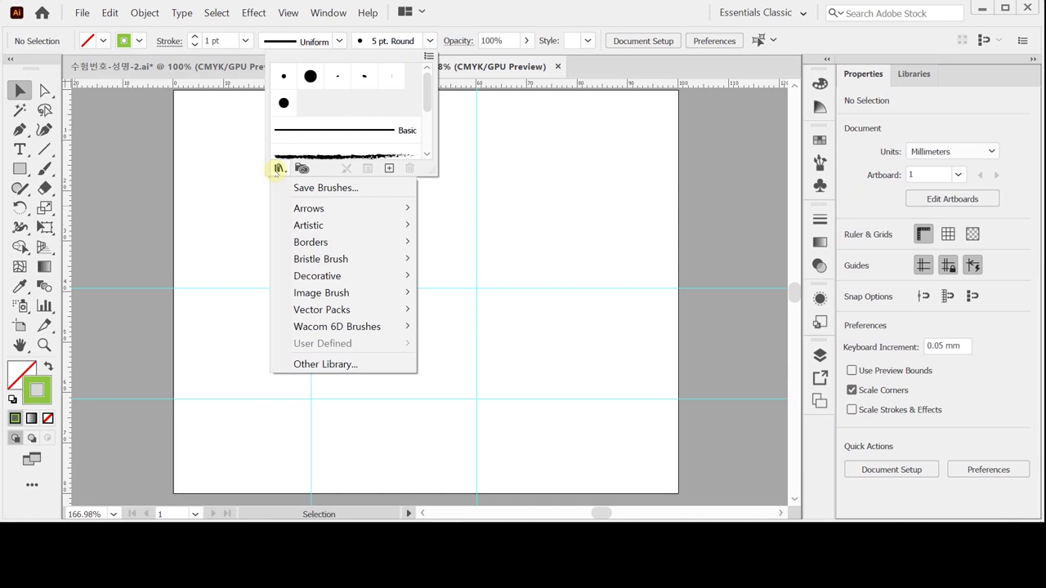
pyautogui.moveTo(354, 231)
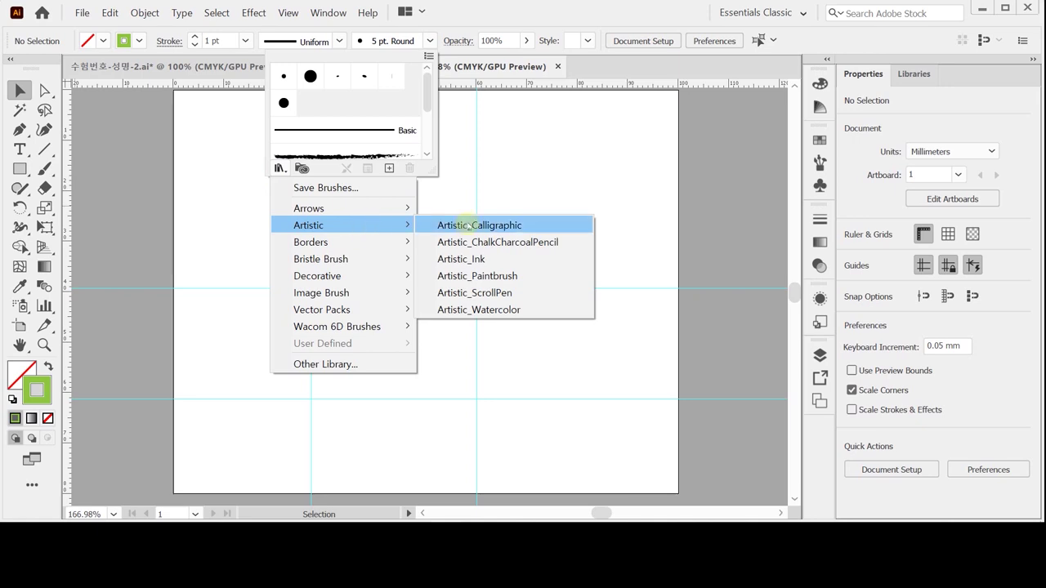
pyautogui.click(521, 312)
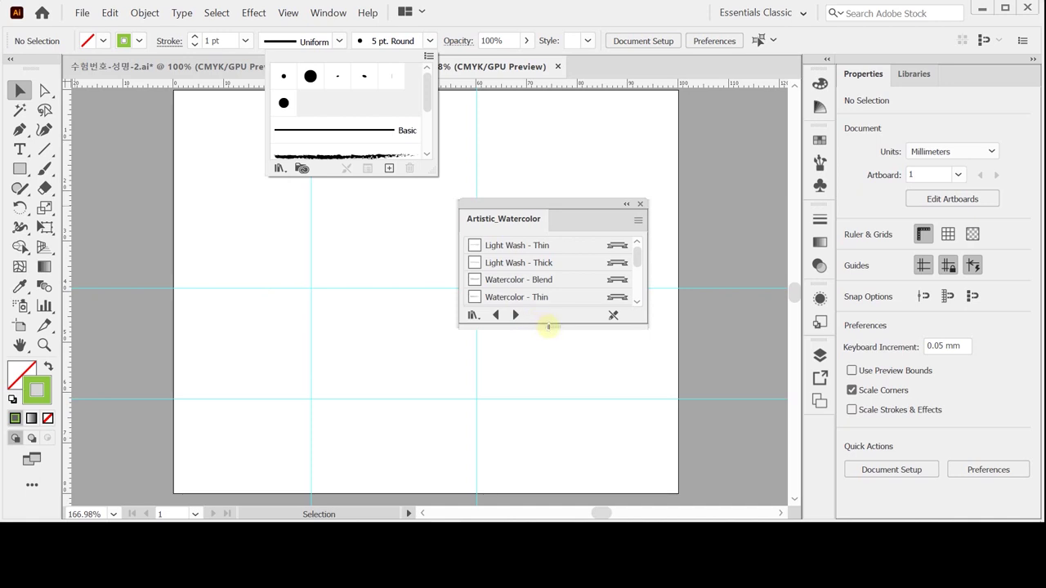
pyautogui.click(538, 370)
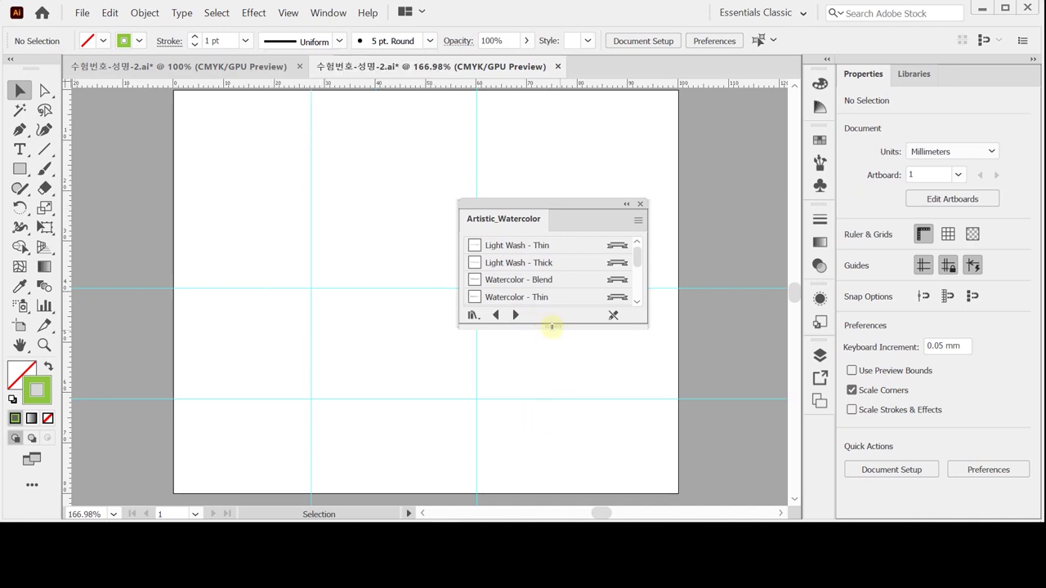
pyautogui.moveTo(552, 328); pyautogui.dragTo(552, 402)
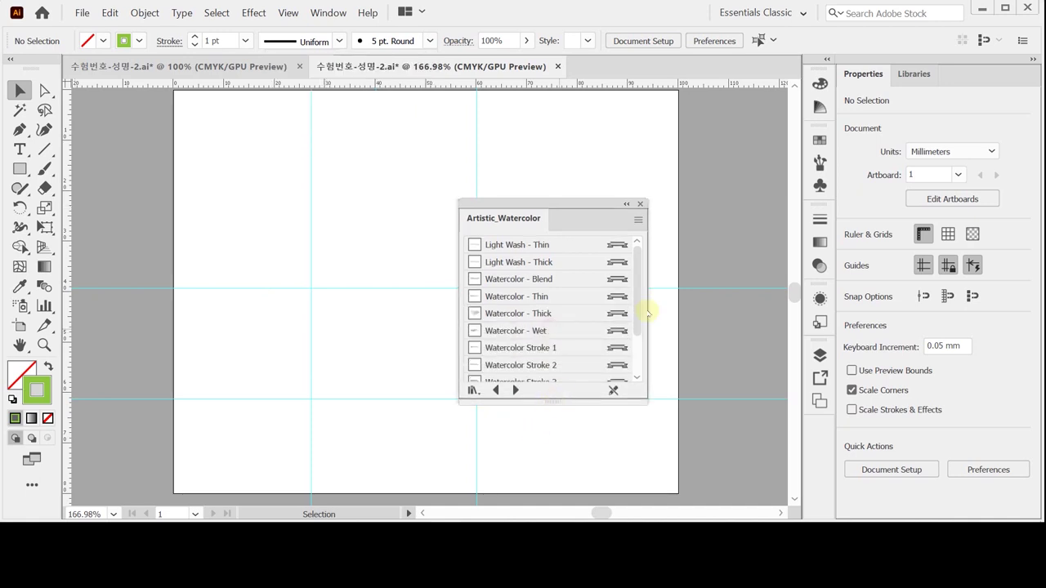
# - Preview the watercolor brushes as thumbnails, and return the library to list view
pyautogui.click(637, 220)
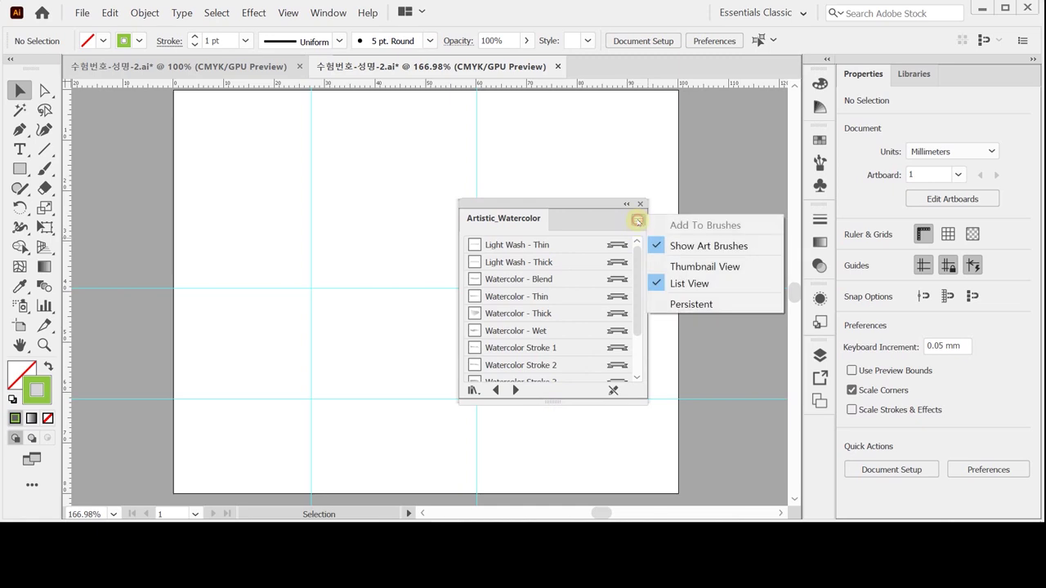
pyautogui.click(680, 268)
pyautogui.moveTo(636, 280); pyautogui.dragTo(638, 355)
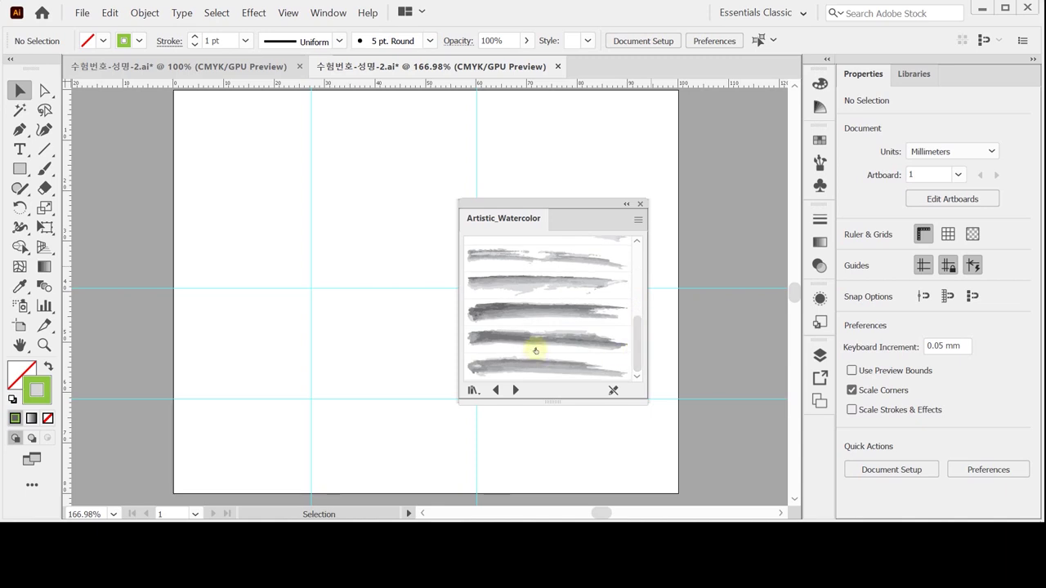
pyautogui.scroll(2, 547, 330)
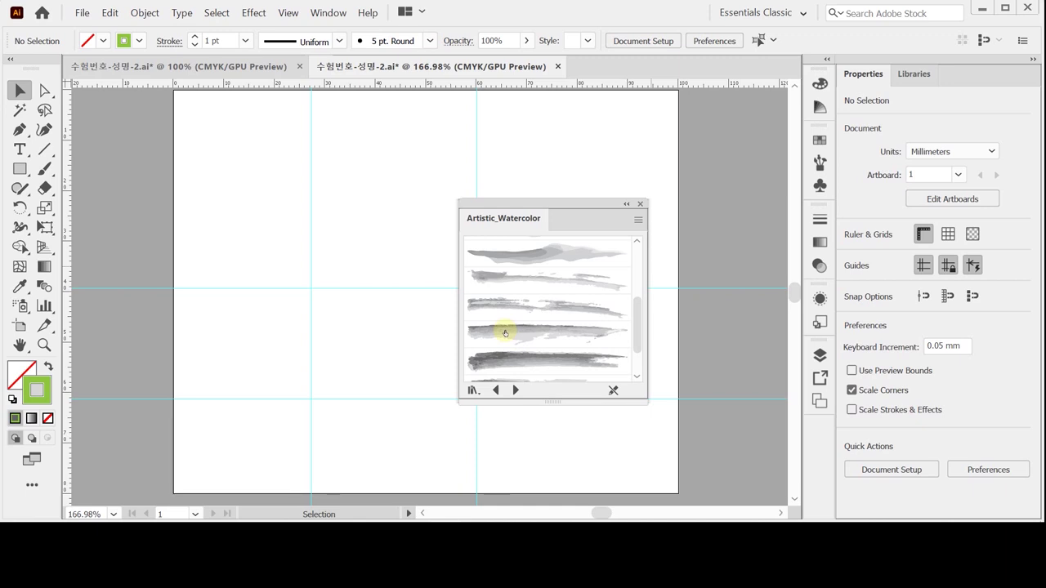
pyautogui.click(638, 220)
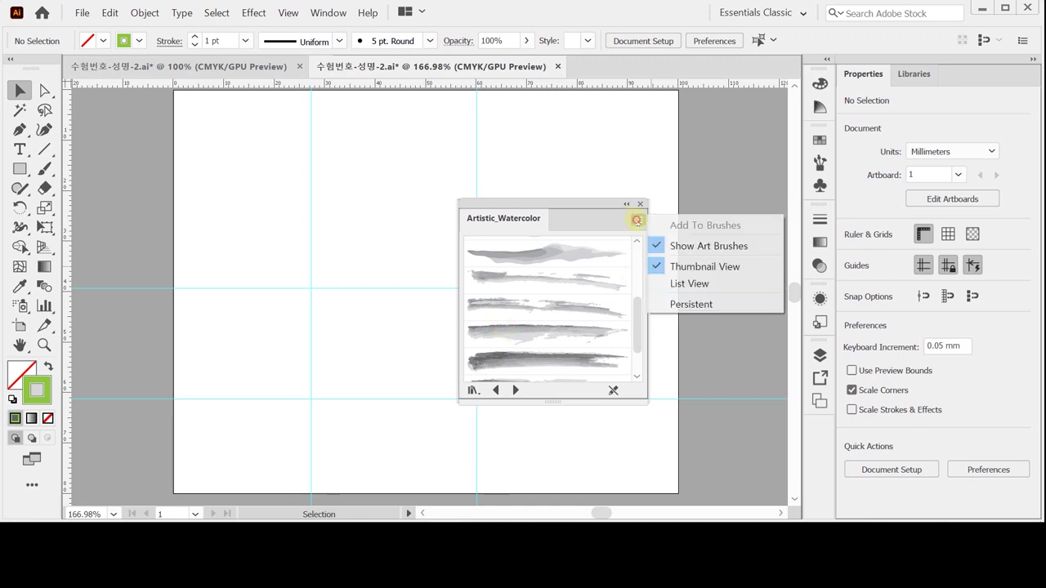
pyautogui.click(711, 283)
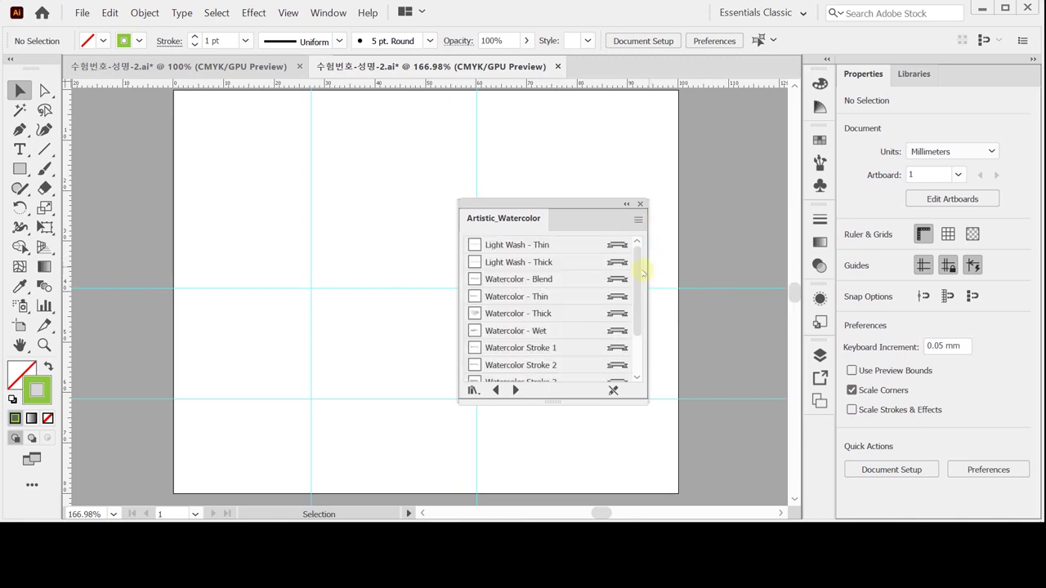
# - Choose the Watercolor Stroke 3 brush, show it among the document's brushes and close the watercolor library
pyautogui.scroll(-3, 565, 337)
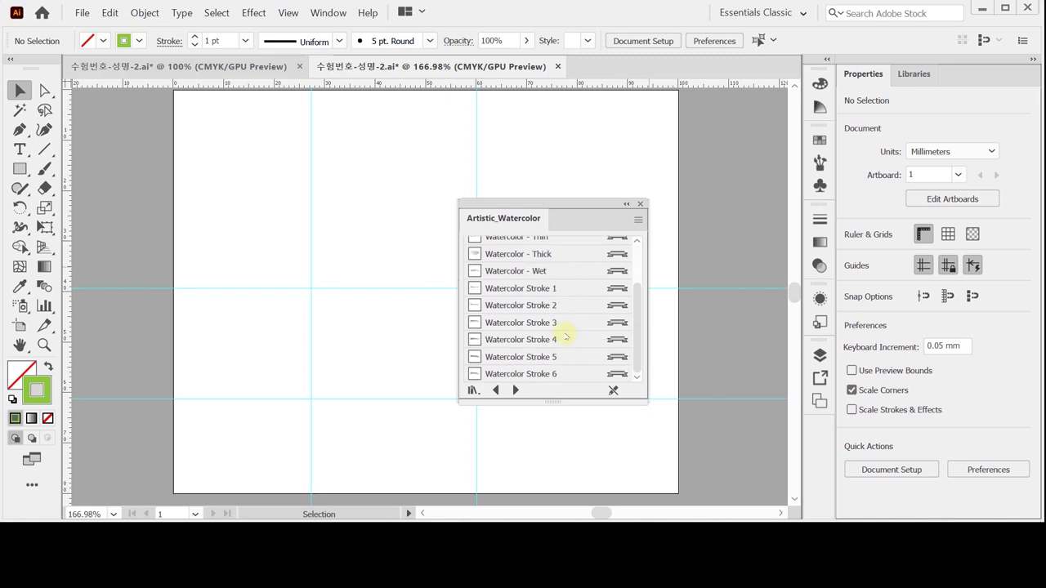
pyautogui.click(524, 325)
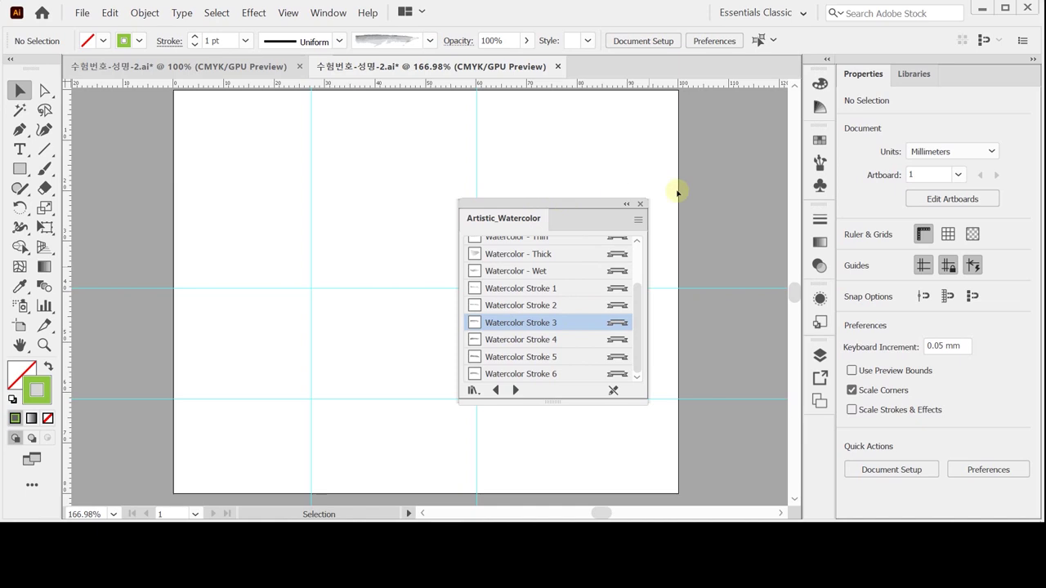
pyautogui.click(820, 162)
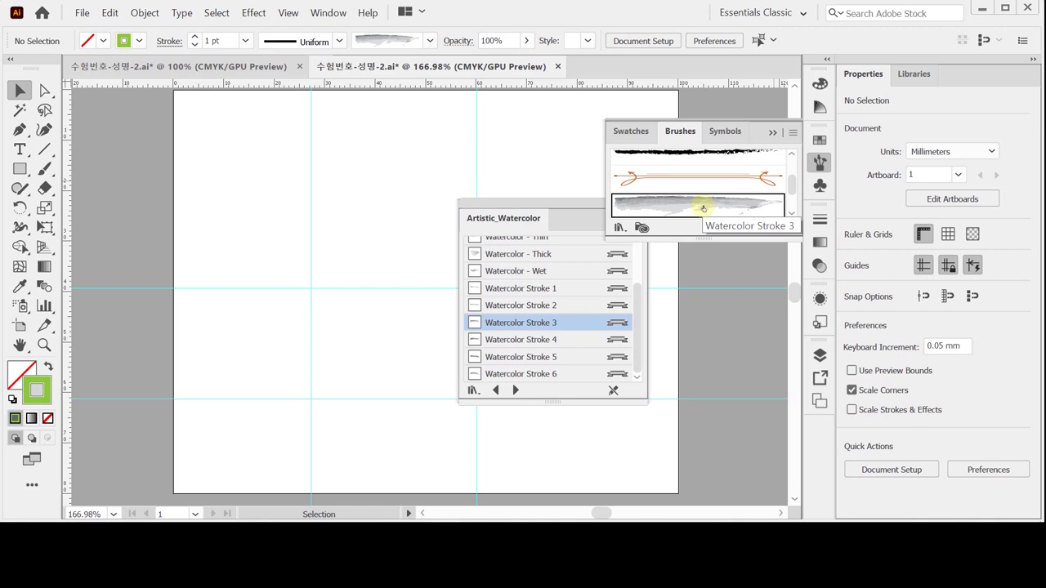
pyautogui.click(639, 205)
pyautogui.click(642, 205)
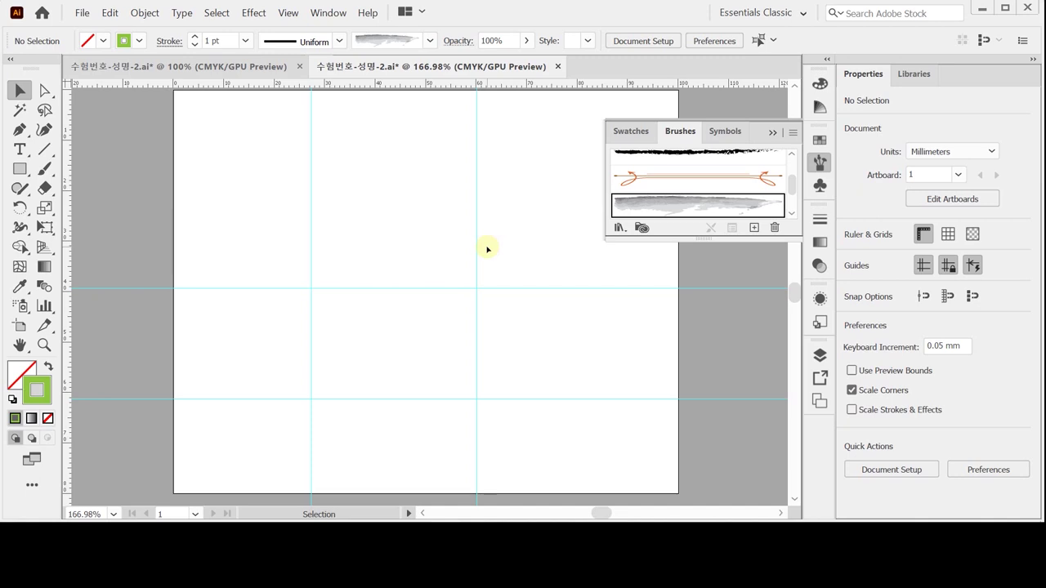
# - Draw a horizontal line about 88 mm long near the artboard's lower edge, apply the Watercolor Stroke 3 brush and show its stroke colour values
pyautogui.click(44, 149)
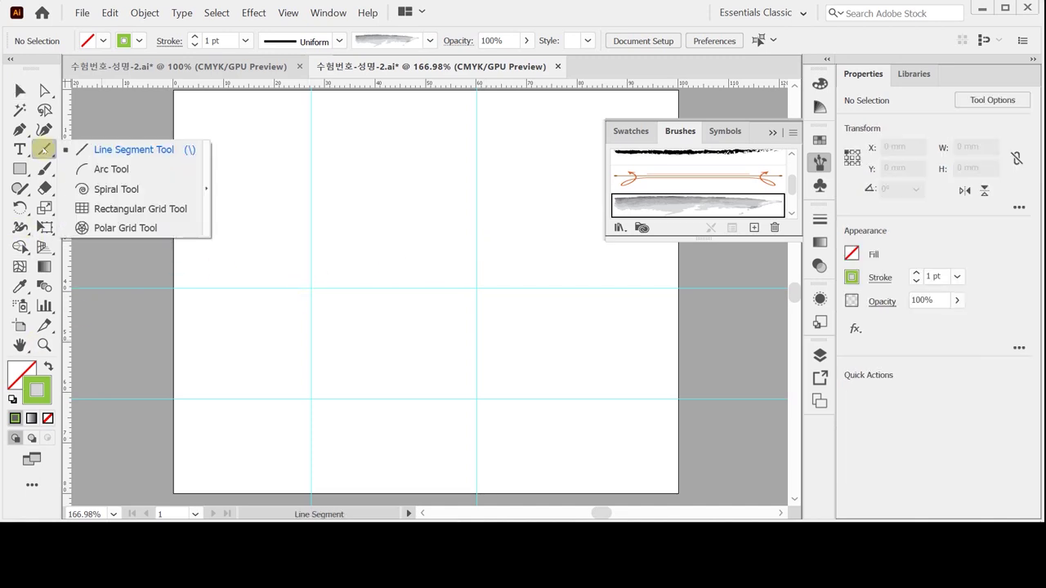
pyautogui.click(211, 436)
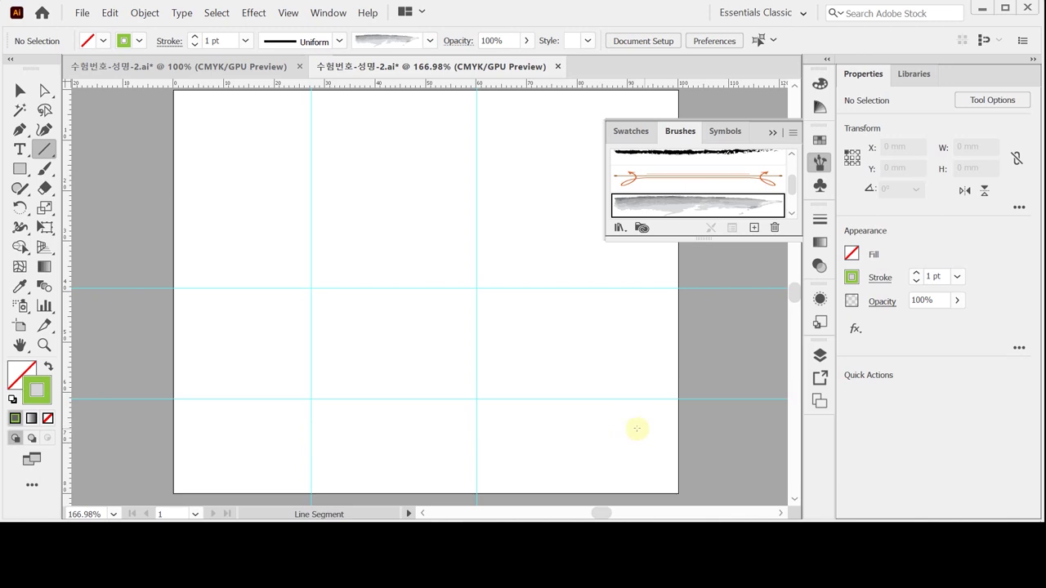
pyautogui.moveTo(218, 442); pyautogui.dragTo(663, 442)
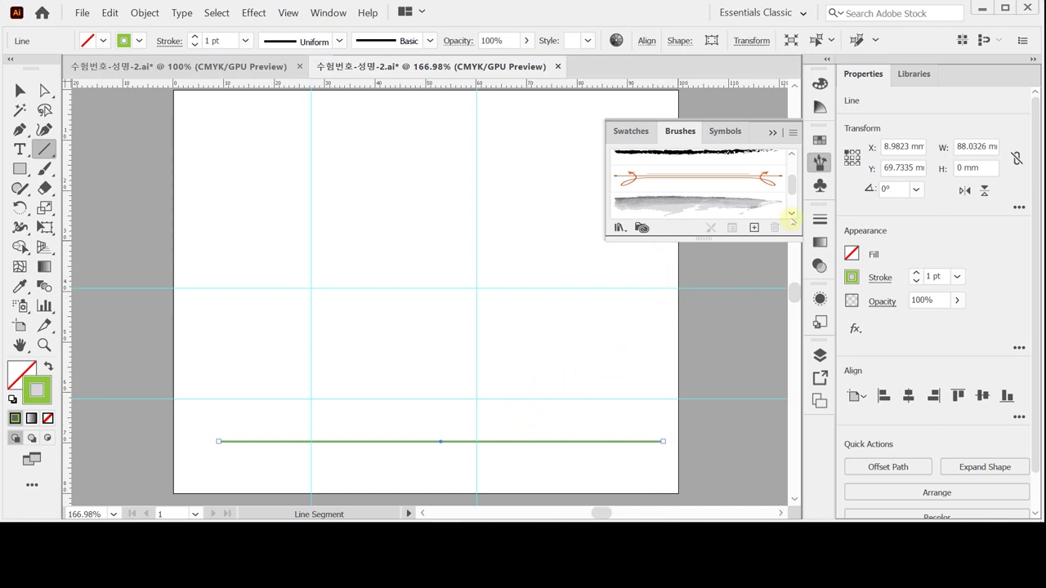
pyautogui.click(710, 206)
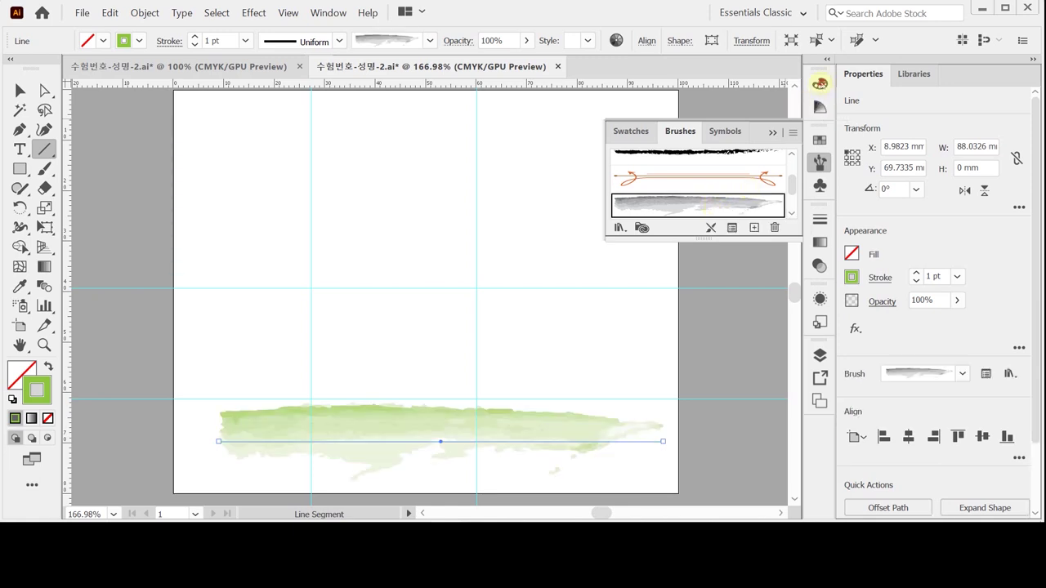
pyautogui.click(819, 83)
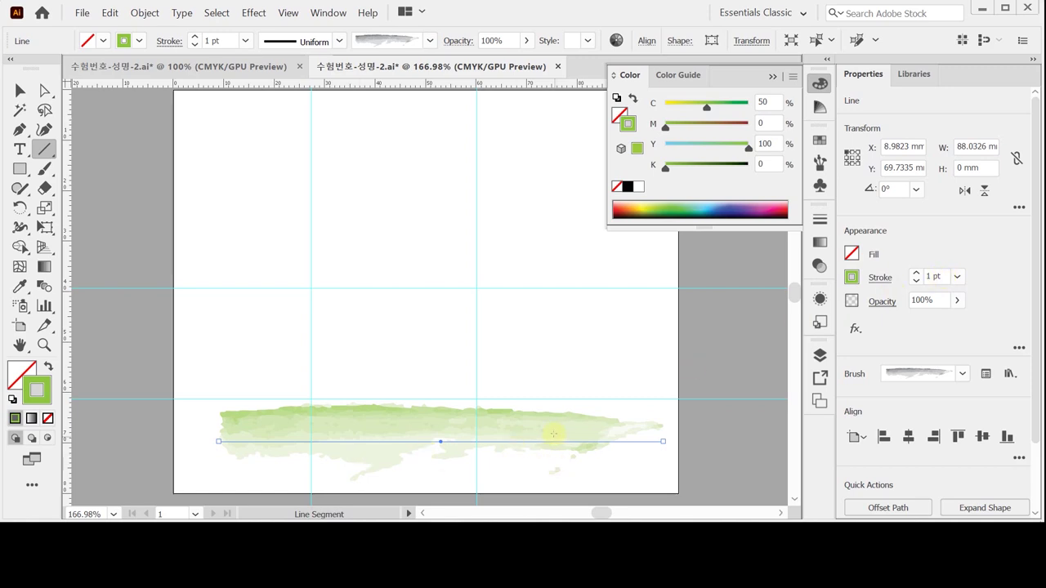
# - Replace the ground line with a horizontal line about 89 mm long drawn from right to left, using the Watercolor Stroke 3 brush
pyautogui.press('Delete')
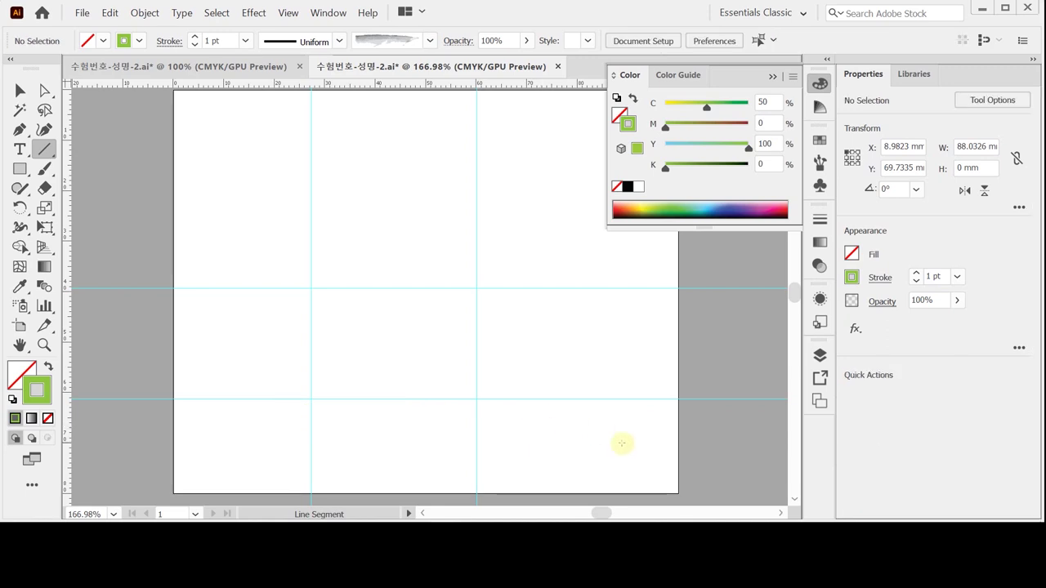
pyautogui.moveTo(650, 440); pyautogui.dragTo(202, 438)
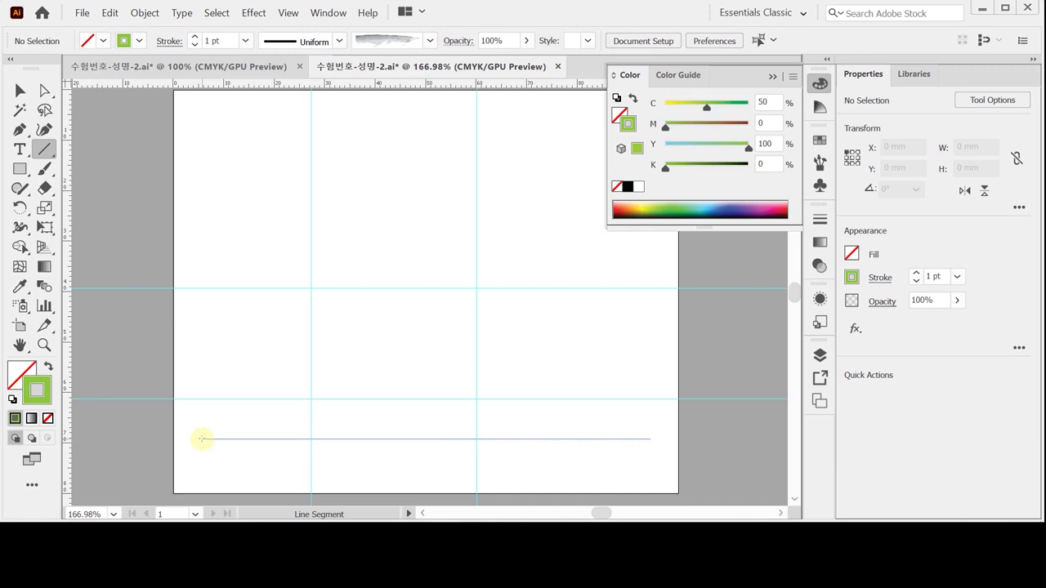
pyautogui.moveTo(202, 439); pyautogui.dragTo(202, 438)
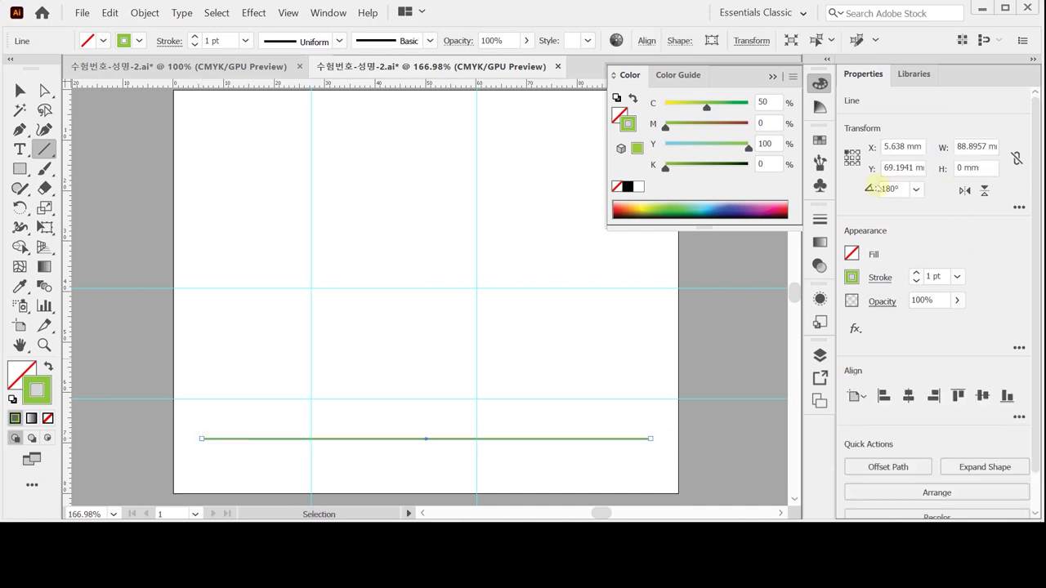
pyautogui.click(821, 161)
pyautogui.click(820, 161)
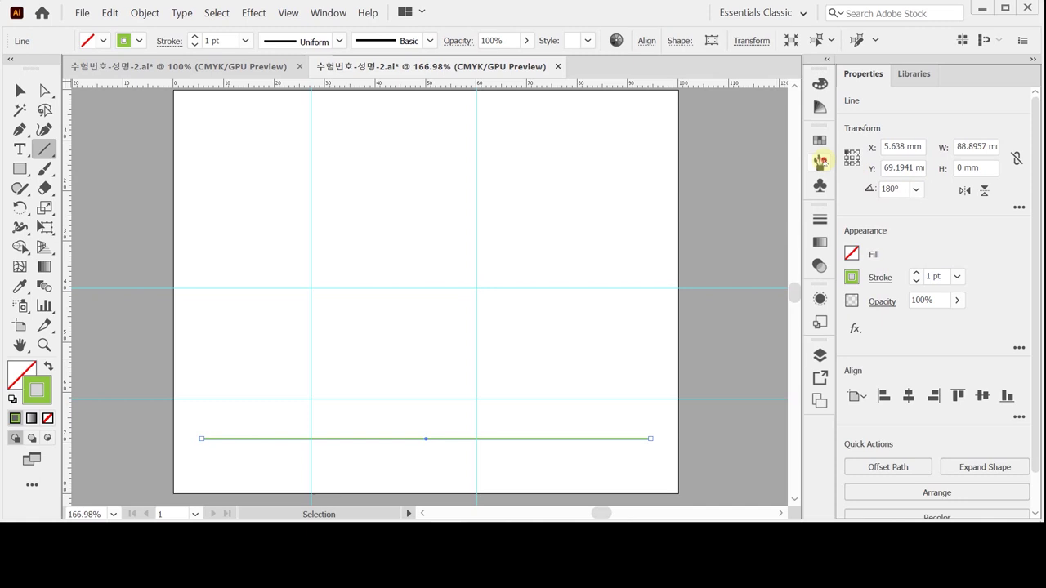
pyautogui.click(821, 161)
pyautogui.click(745, 215)
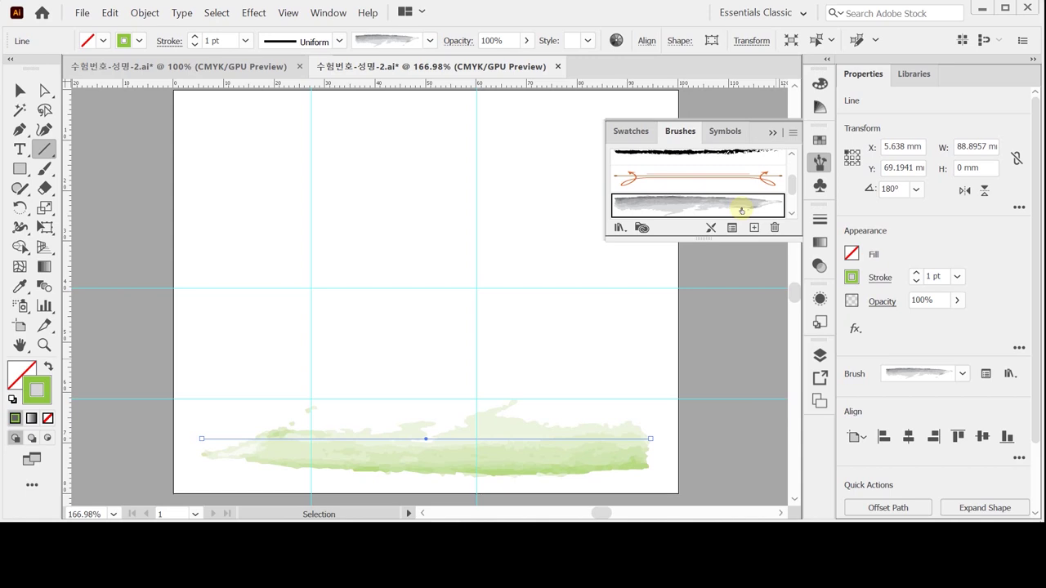
# - Undo the brush application, the reversed line and the deletion of the original ground line
pyautogui.click(820, 164)
pyautogui.hotkey('ctrl', 'z')
pyautogui.hotkey('ctrl', 'z')
pyautogui.hotkey('ctrl', 'z')
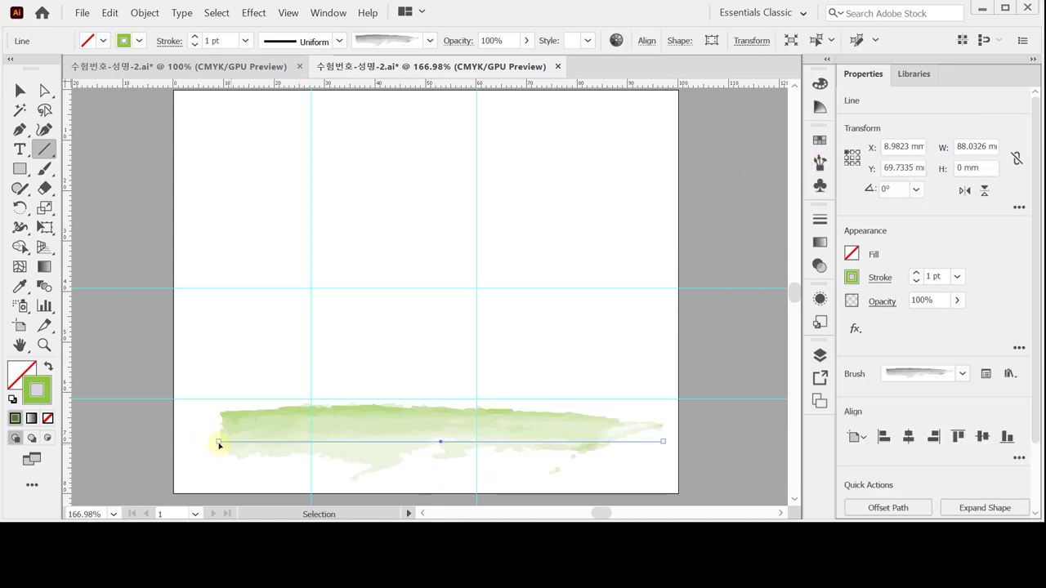
# - Extend the ground stroke's left end to a length of about 94 mm, lower the stroke to about Y 70.6 mm and save
pyautogui.moveTo(219, 442); pyautogui.dragTo(193, 444)
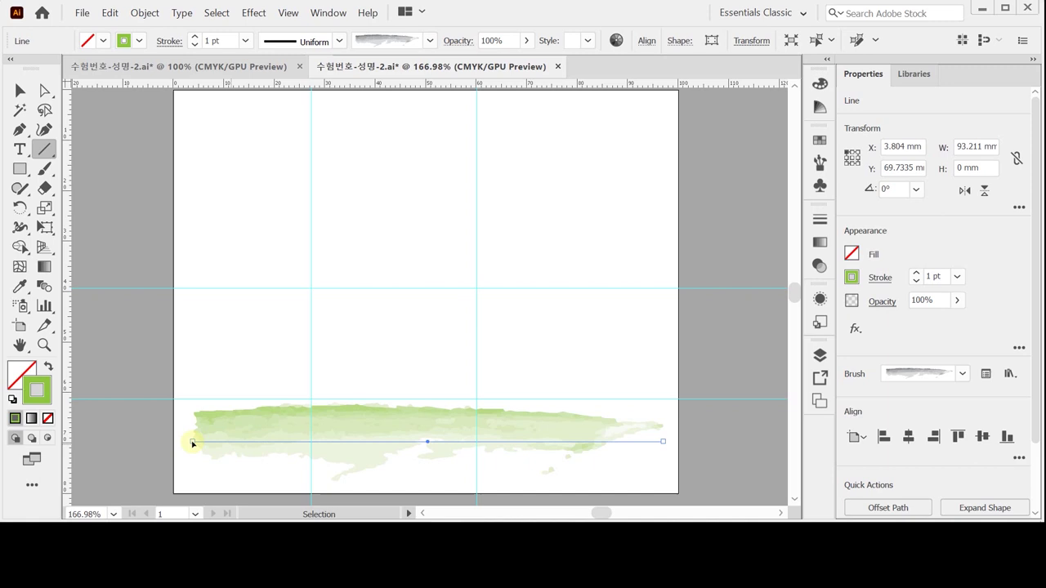
pyautogui.moveTo(193, 444); pyautogui.dragTo(189, 442)
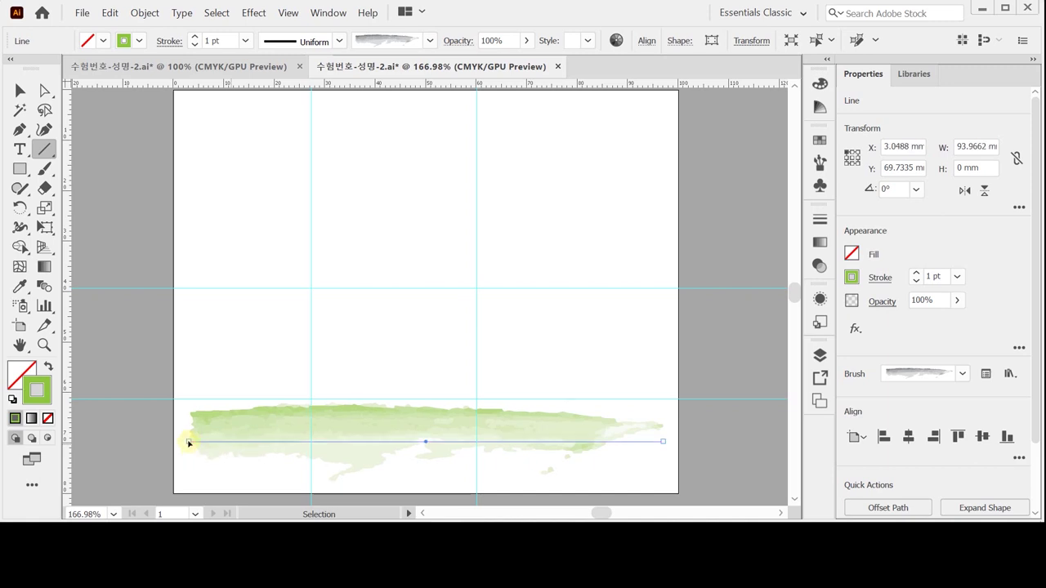
pyautogui.moveTo(330, 440); pyautogui.dragTo(330, 441)
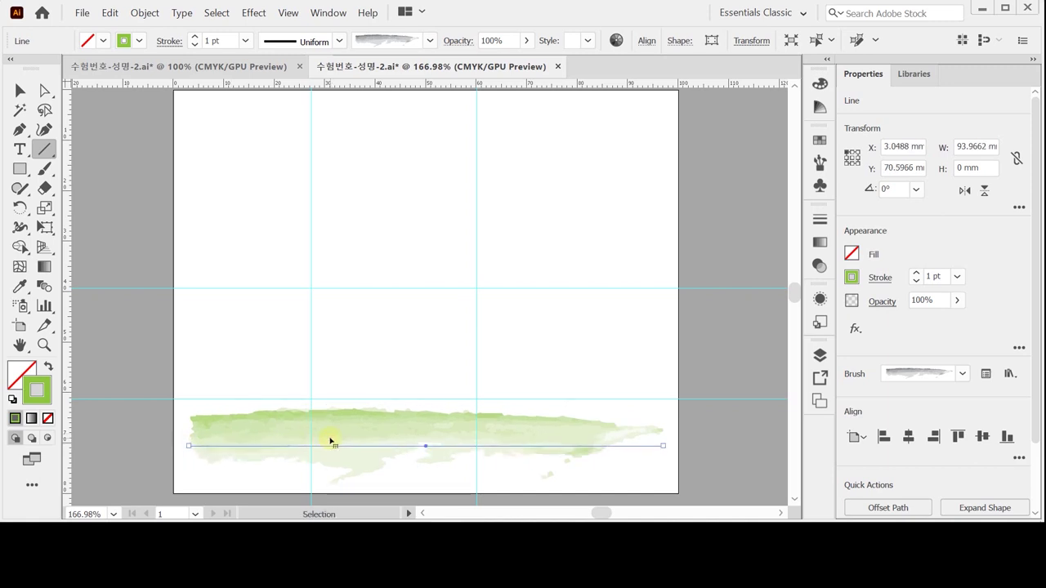
pyautogui.hotkey('ctrl', 's')
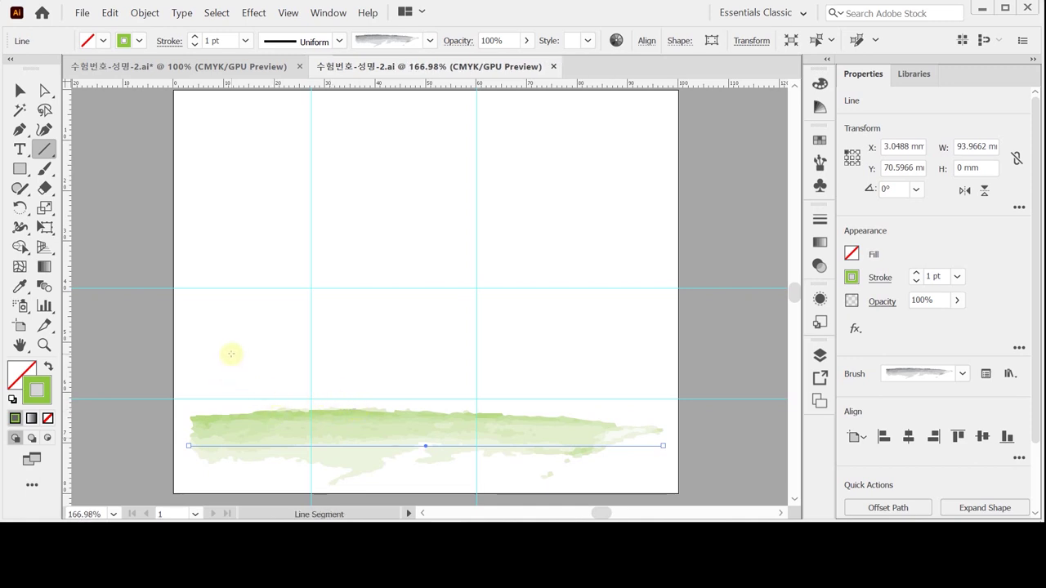
# - Paste the copied toy horse in place above the ground stroke and convert it into guides
pyautogui.keyDown('ctrl'); pyautogui.click(137, 363); pyautogui.keyUp('ctrl')
pyautogui.press('ctrl')
pyautogui.hotkey('ctrl', 'f')
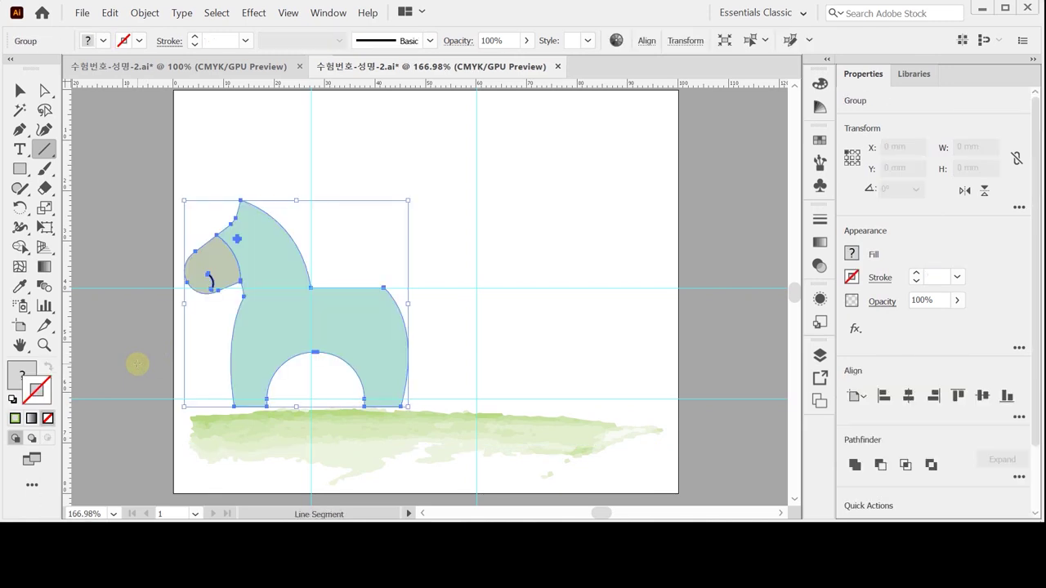
pyautogui.keyDown('ctrl'); pyautogui.click(389, 340); pyautogui.keyUp('ctrl')
pyautogui.keyDown('ctrl'); pyautogui.click(381, 301); pyautogui.keyUp('ctrl')
pyautogui.moveTo(374, 280); pyautogui.dragTo(379, 350)
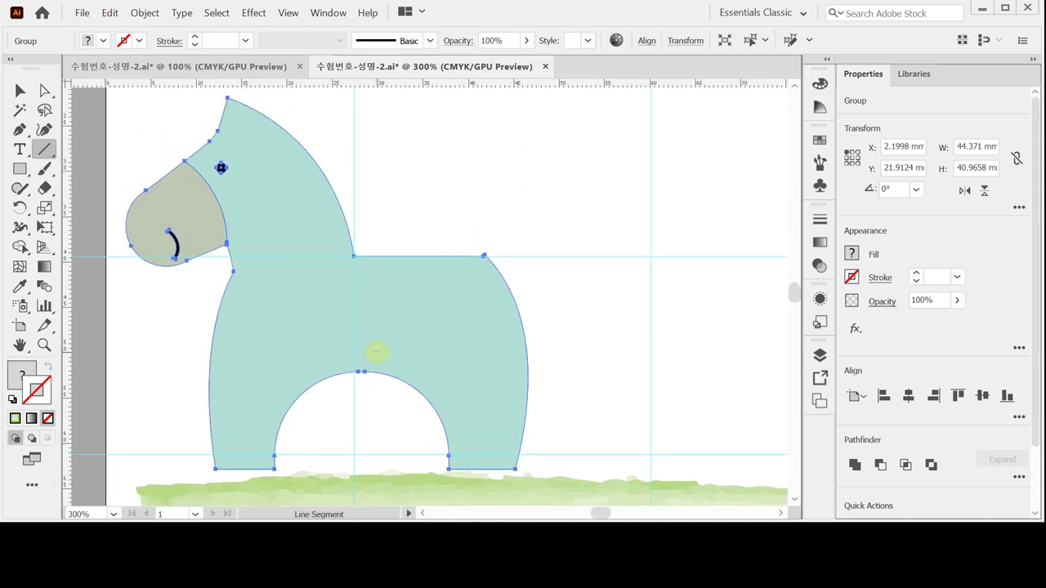
pyautogui.hotkey('ctrl', '5')
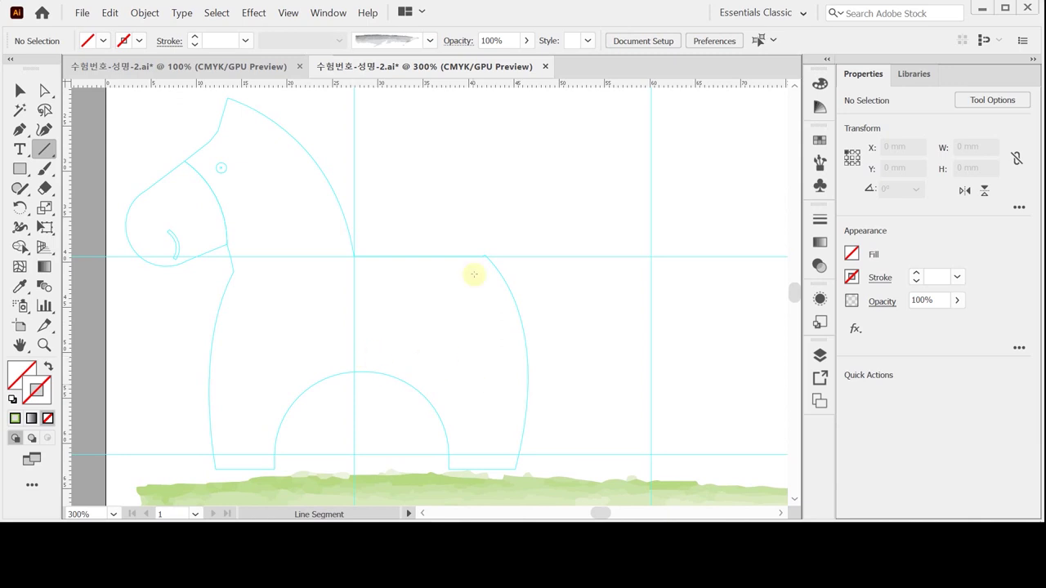
# - Restore the default fill and stroke, and float the colour controls and the shape tools over the workspace
pyautogui.moveTo(820, 83); pyautogui.dragTo(649, 101)
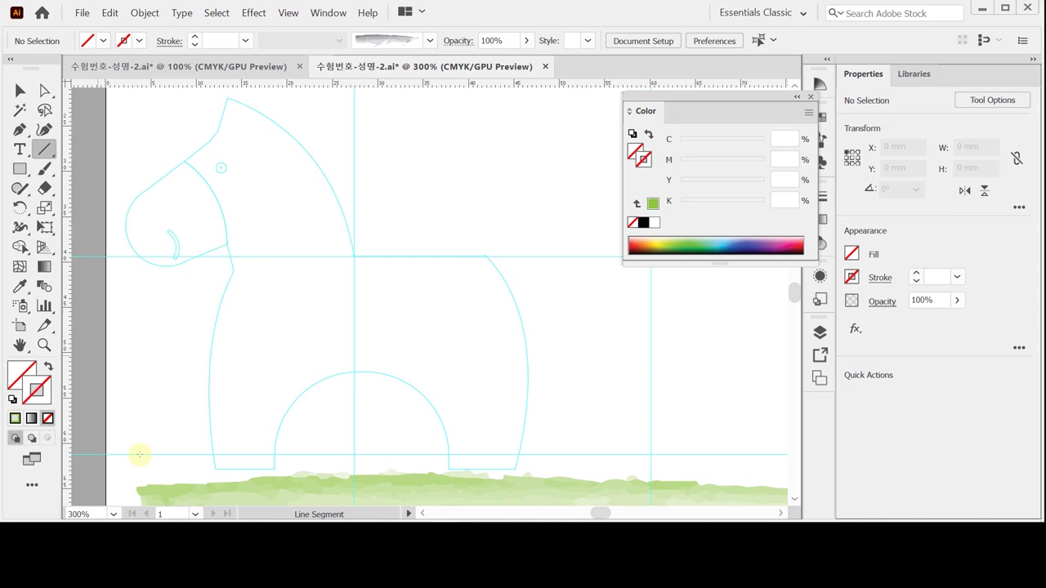
pyautogui.click(11, 400)
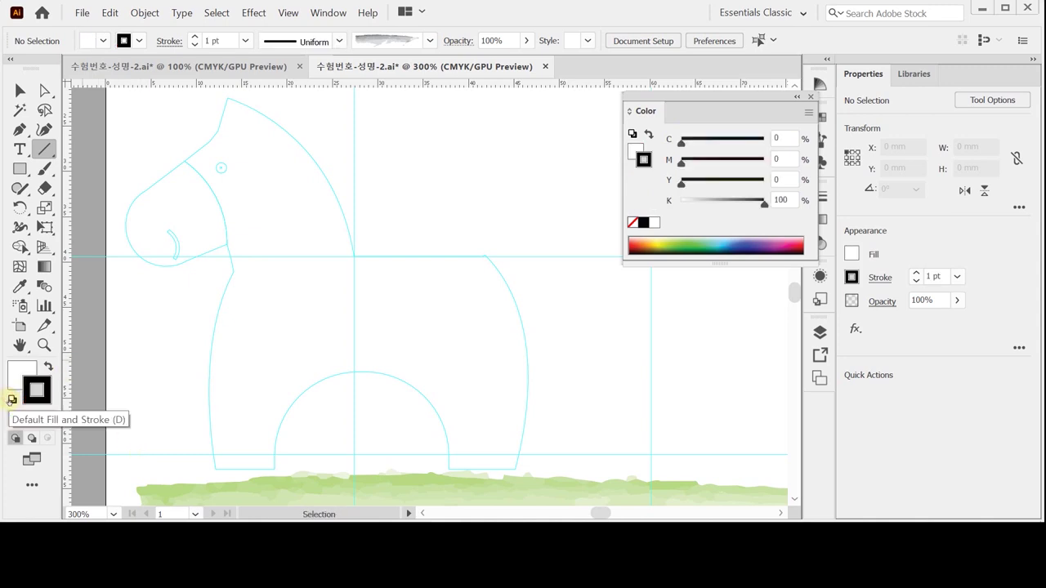
pyautogui.click(20, 169)
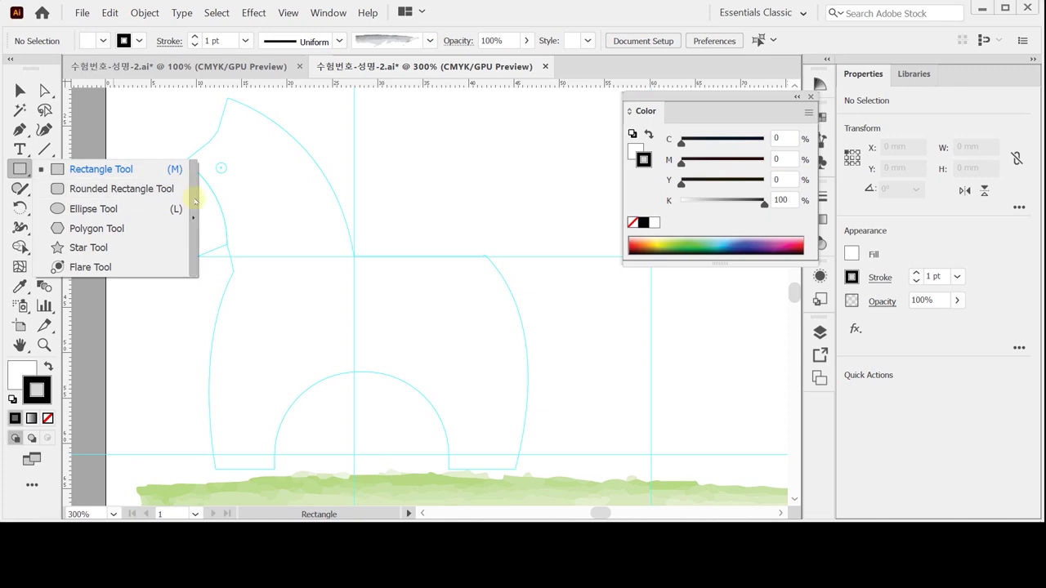
pyautogui.click(20, 169)
pyautogui.moveTo(182, 200); pyautogui.dragTo(416, 121)
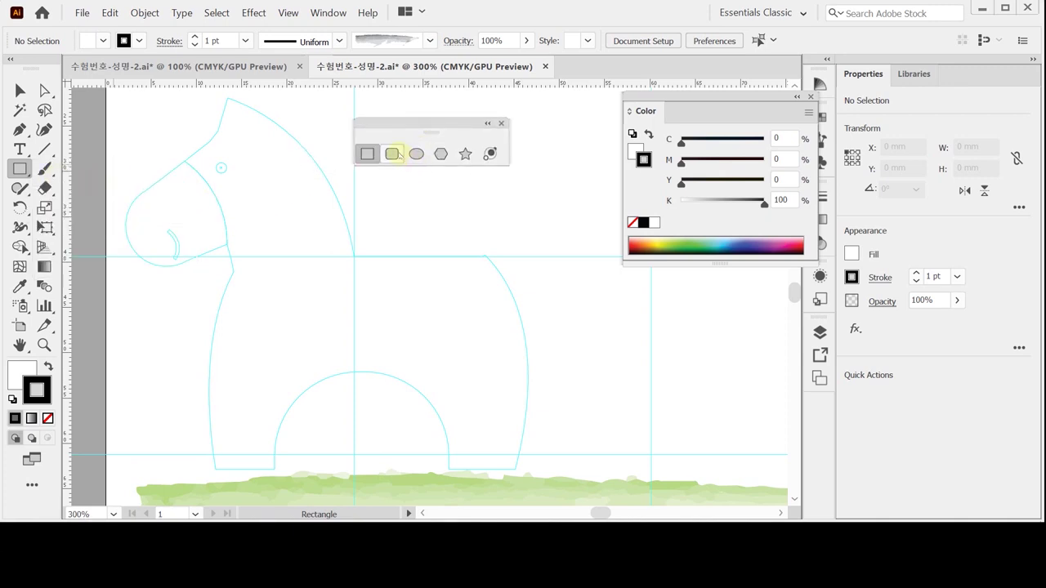
# - Create a 20 x 9 mm rounded rectangle with a 7 mm corner radius and align its left end with the horse's muzzle guide
pyautogui.click(391, 154)
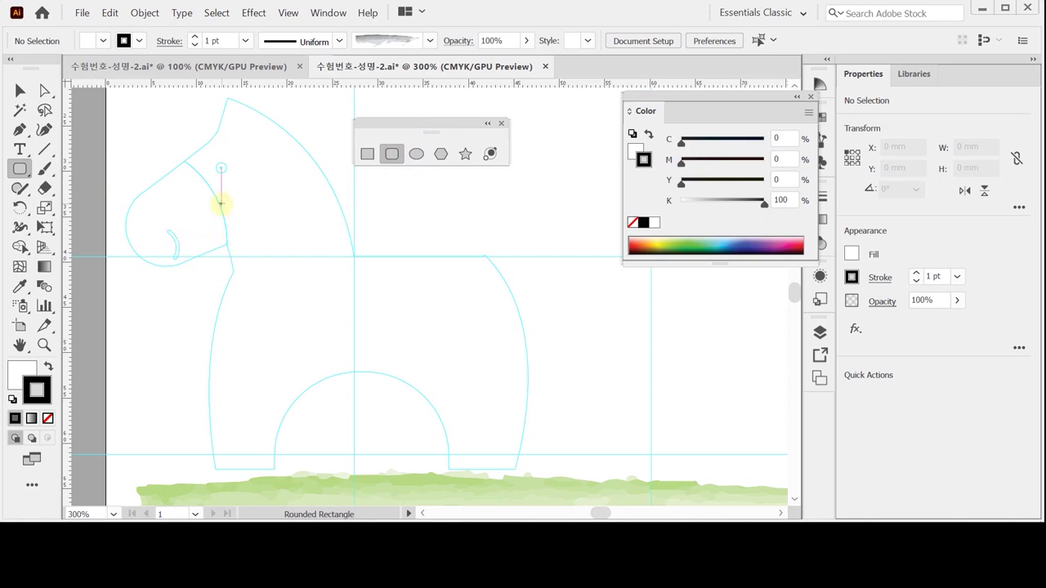
pyautogui.click(121, 215)
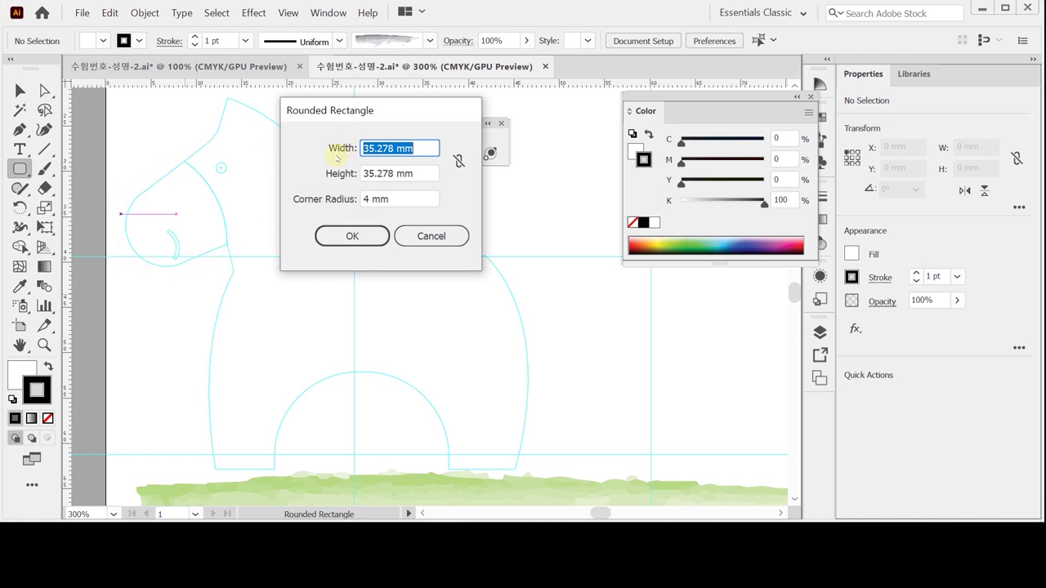
pyautogui.write('20')
pyautogui.press('Tab')
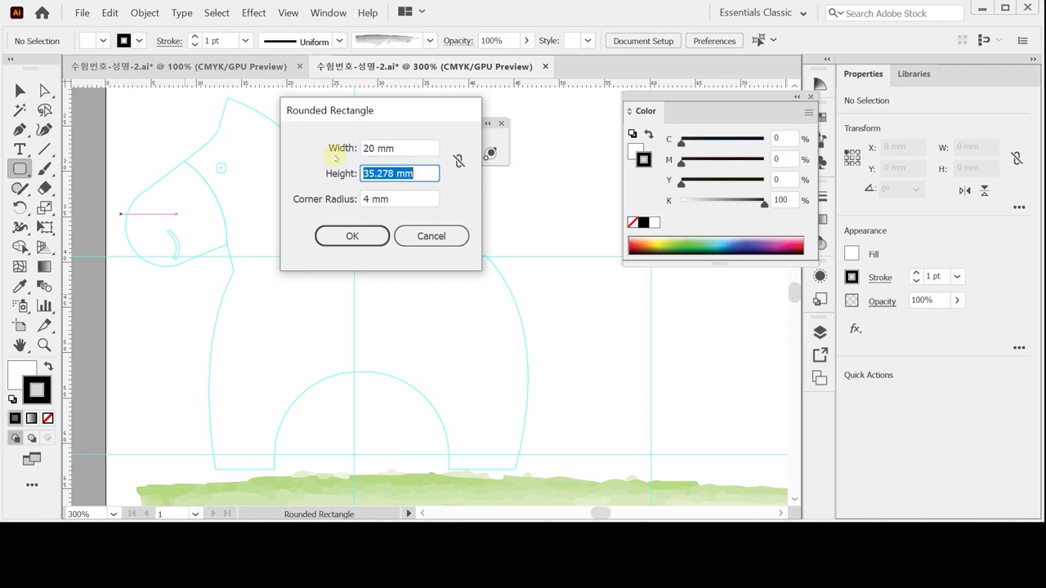
pyautogui.write('9')
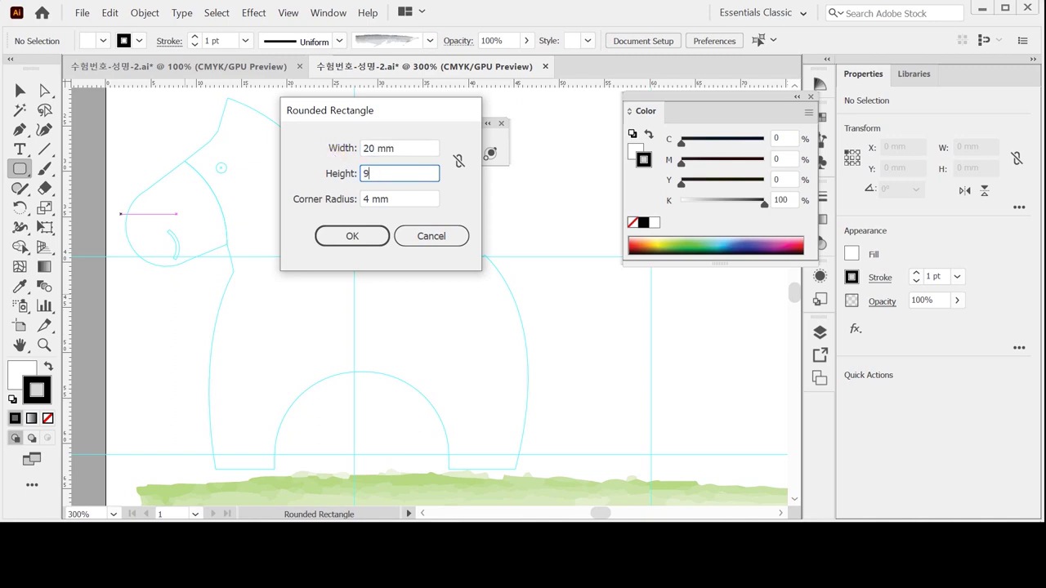
pyautogui.press('Tab')
pyautogui.write('7')
pyautogui.press('Return')
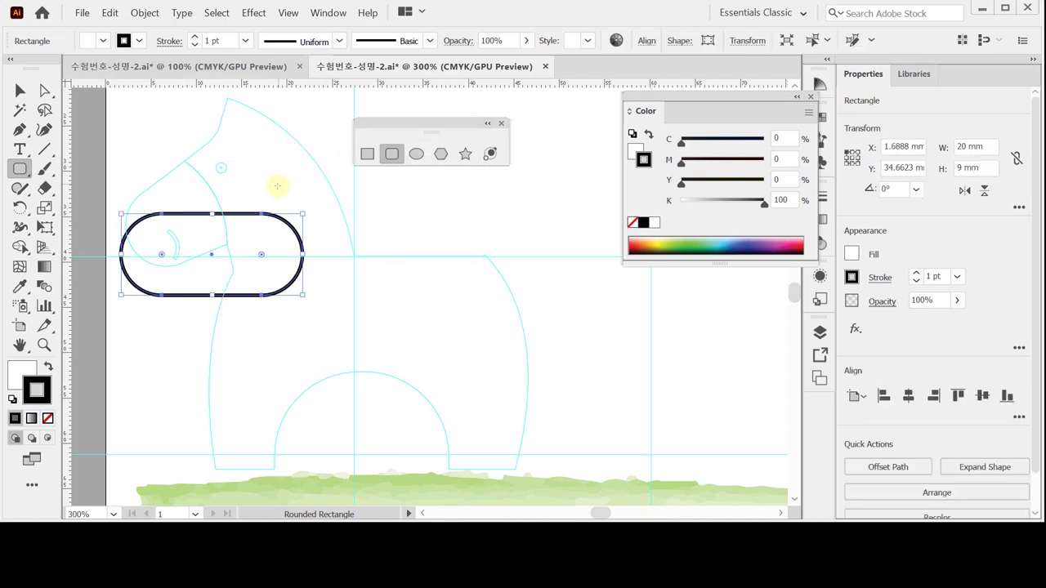
pyautogui.keyDown('ctrl'); pyautogui.click(245, 264); pyautogui.keyUp('ctrl')
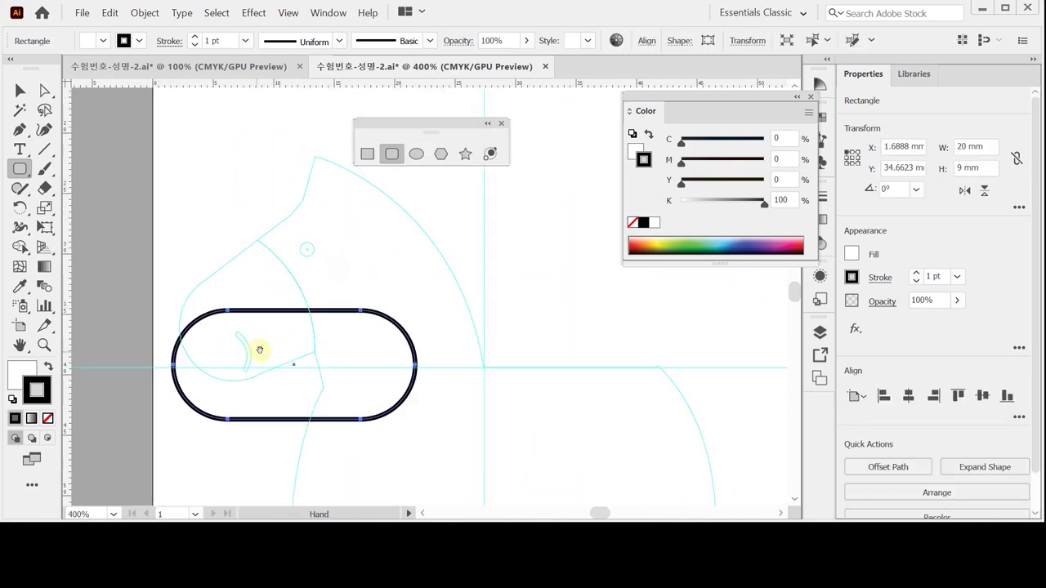
pyautogui.moveTo(292, 364); pyautogui.dragTo(299, 330)
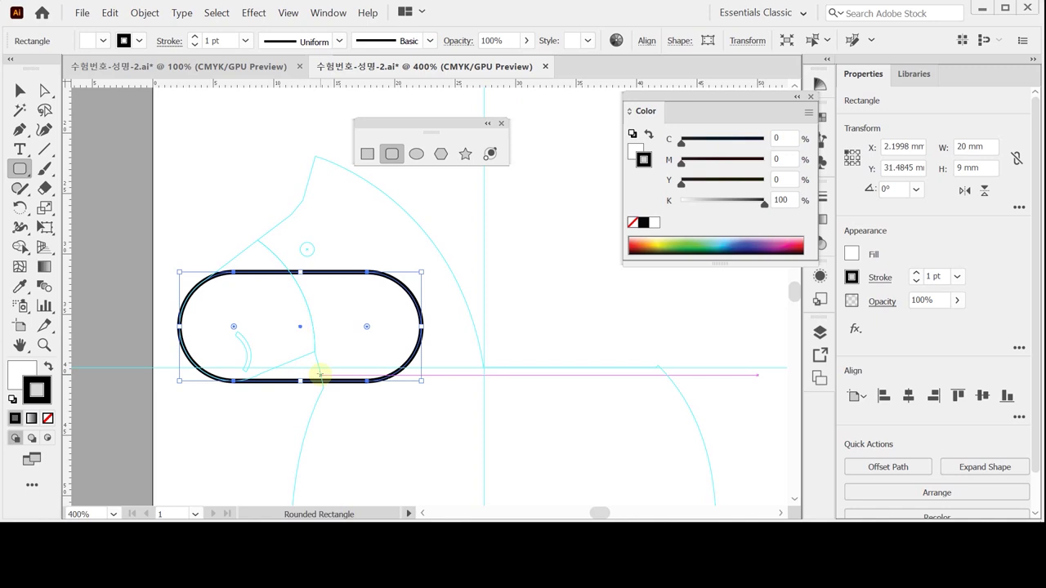
# - Hide the guides and scale only the anchor points at the rounded rectangle's right end uniformly to 130%
pyautogui.click(46, 91)
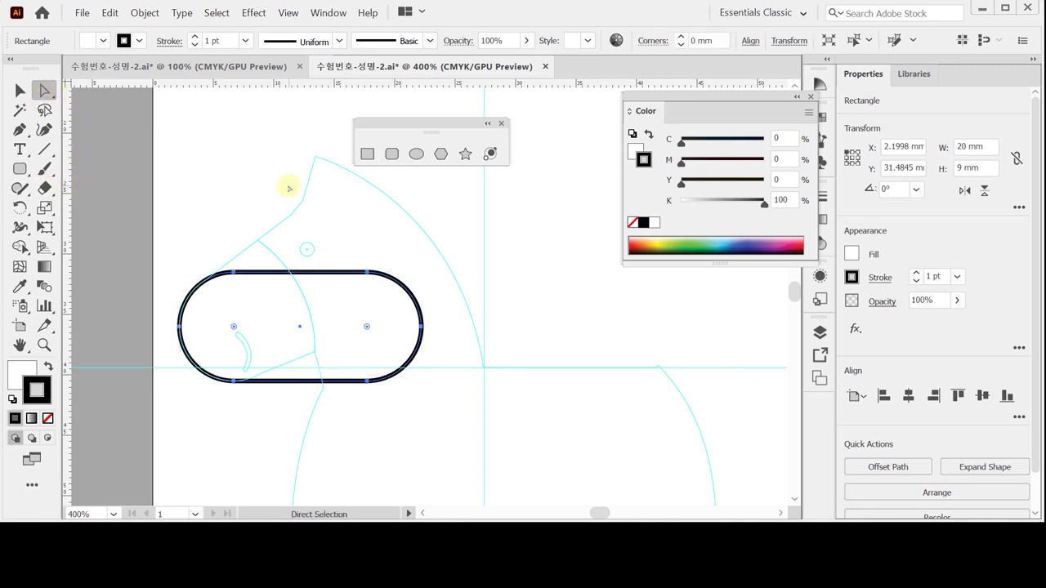
pyautogui.moveTo(293, 238); pyautogui.dragTo(409, 409)
pyautogui.moveTo(308, 217); pyautogui.dragTo(458, 405)
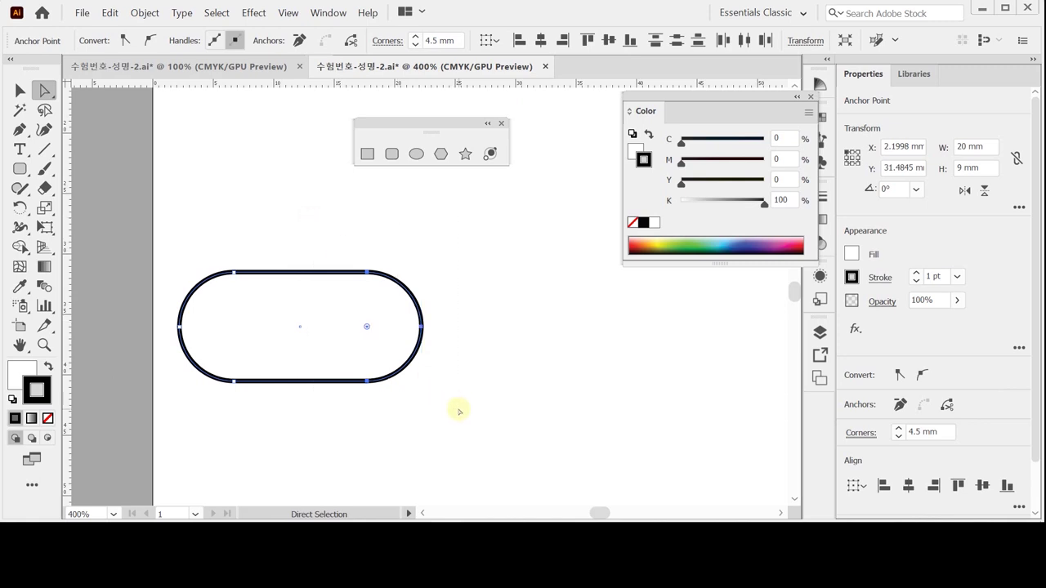
pyautogui.doubleClick(46, 209)
pyautogui.write('130')
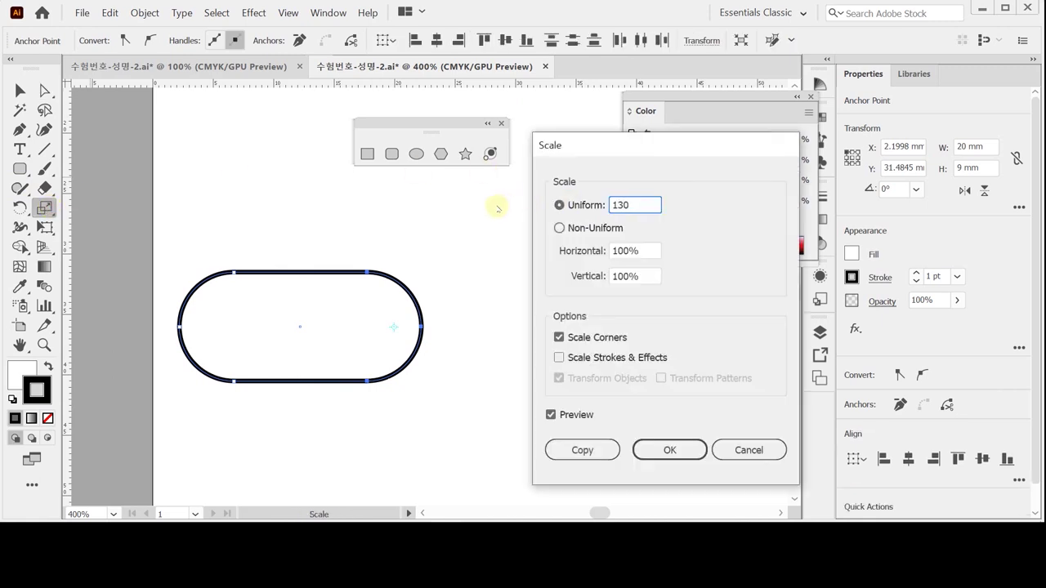
pyautogui.press('Return')
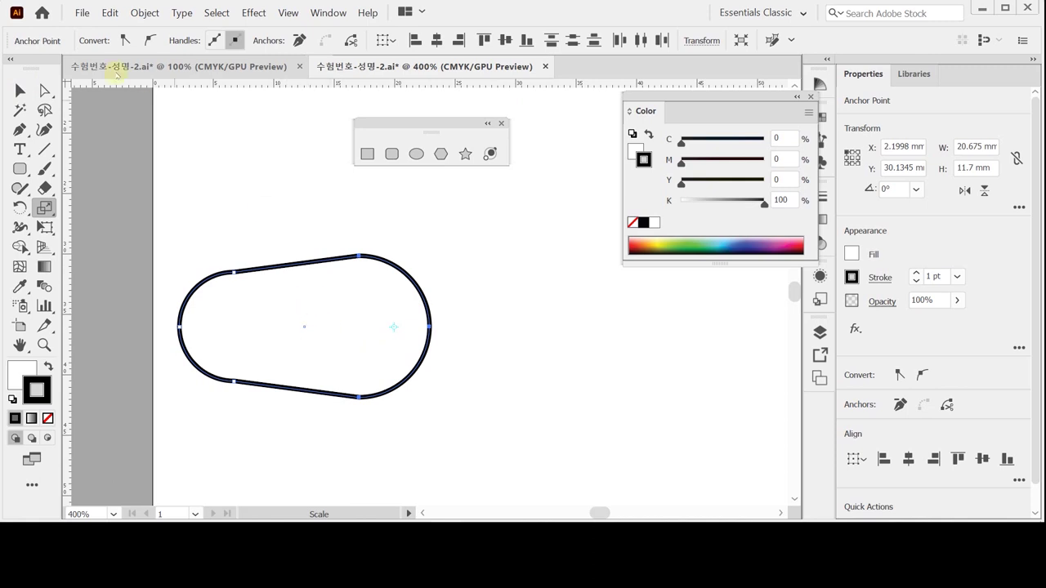
# - Select the whole tapered rounded shape and rotate it by 30°
pyautogui.click(19, 90)
pyautogui.moveTo(277, 181); pyautogui.dragTo(332, 291)
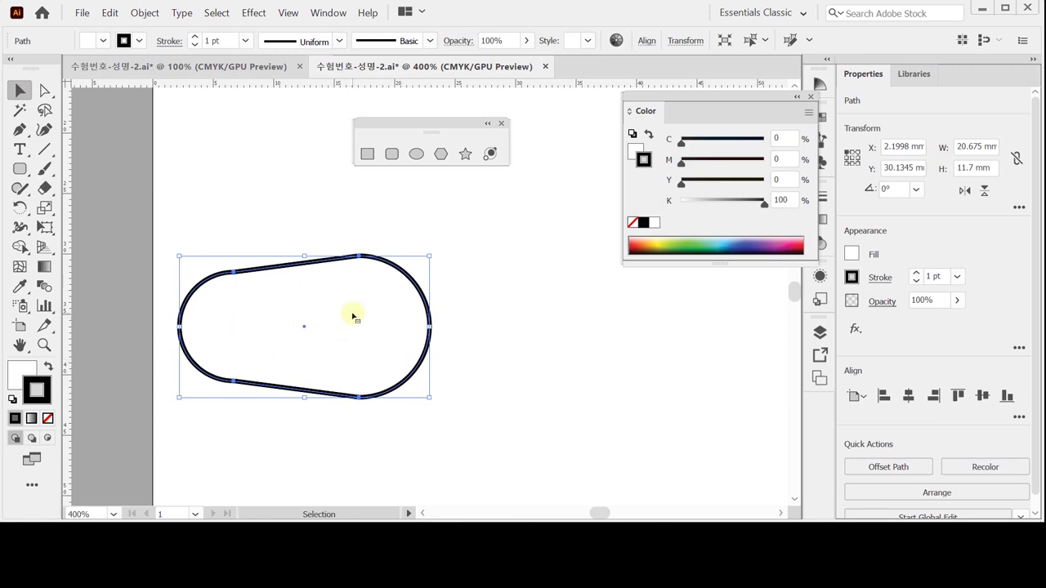
pyautogui.click(20, 208)
pyautogui.doubleClick(20, 208)
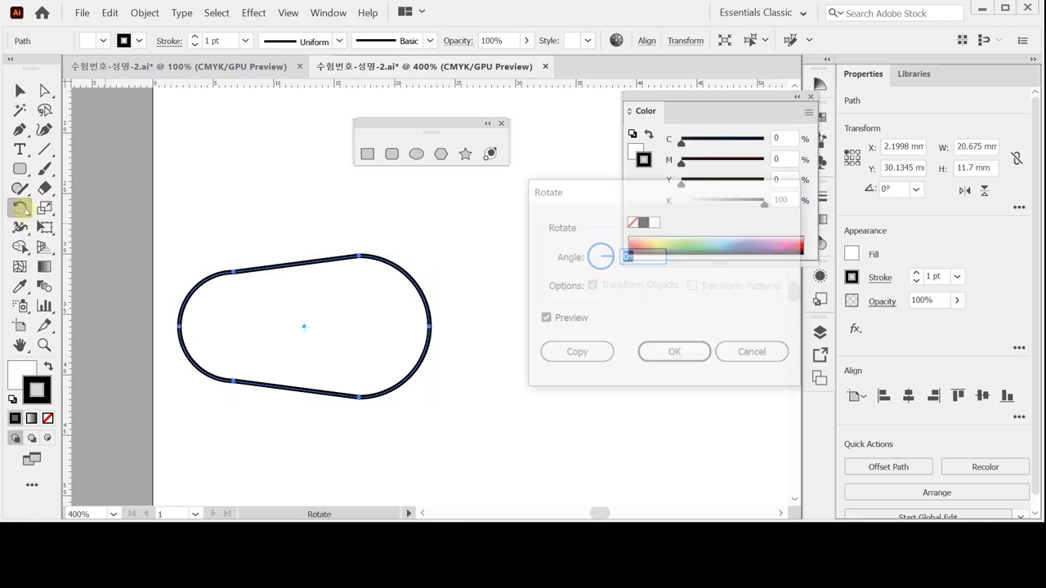
pyautogui.write('30')
pyautogui.press('Return')
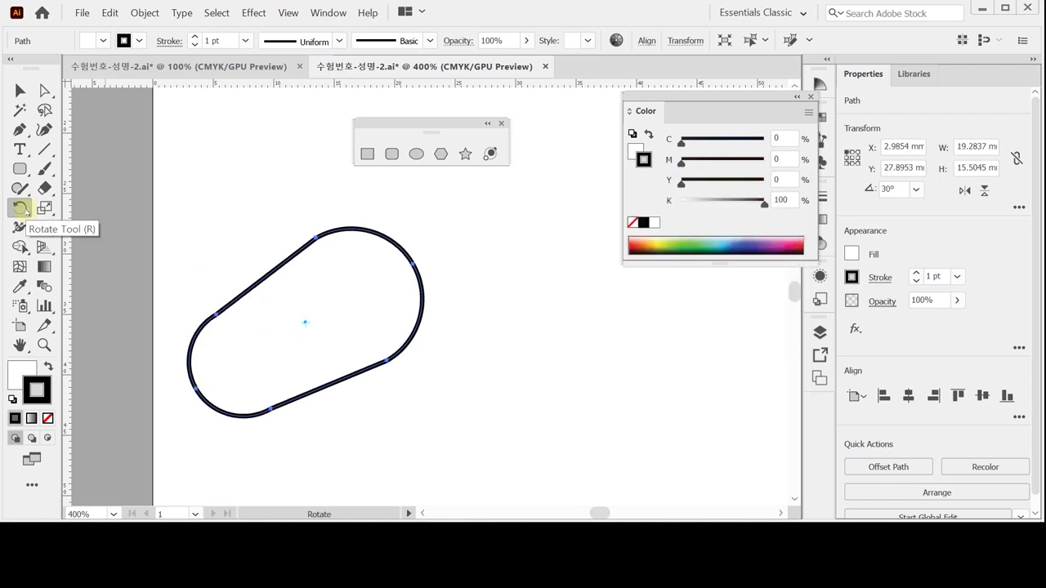
# - Show the guides again, move the rotated shape onto the horse's head guide and save the document
pyautogui.hotkey('ctrl', ';')
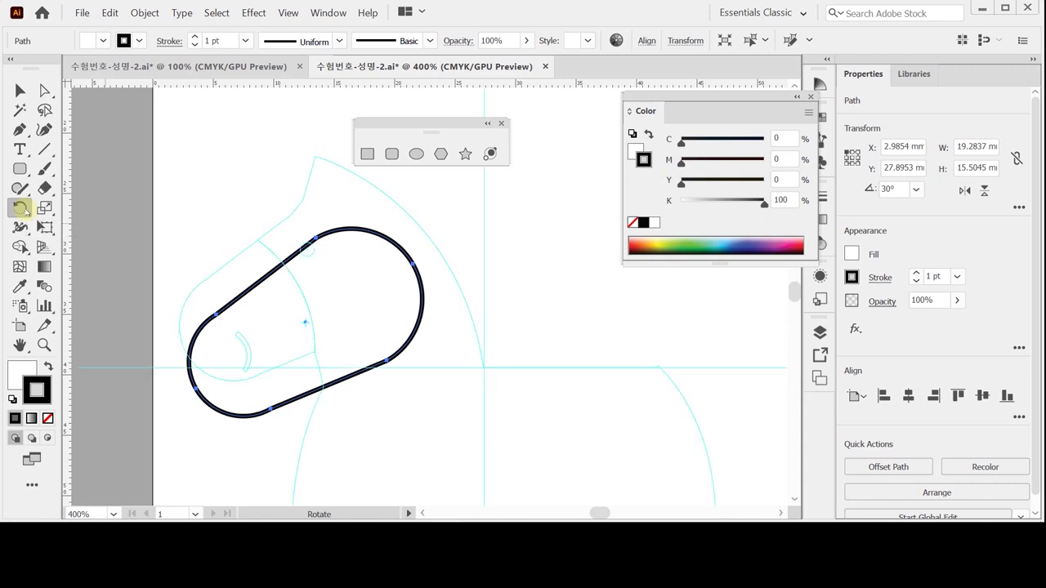
pyautogui.moveTo(300, 294); pyautogui.dragTo(297, 287)
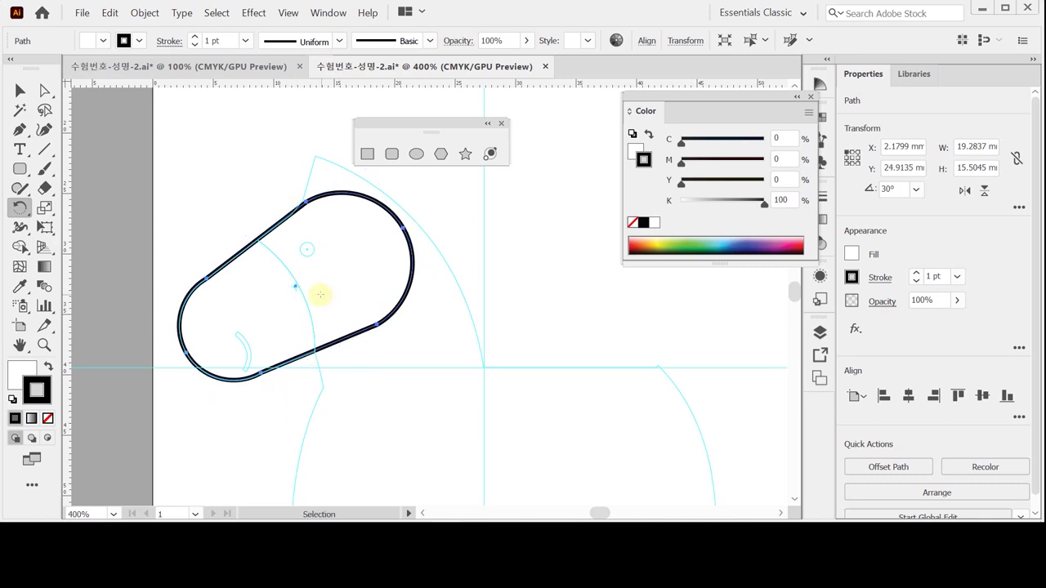
pyautogui.hotkey('ctrl', 's')
pyautogui.scroll(-3, 381, 355)
pyautogui.scroll(-2, 381, 355)
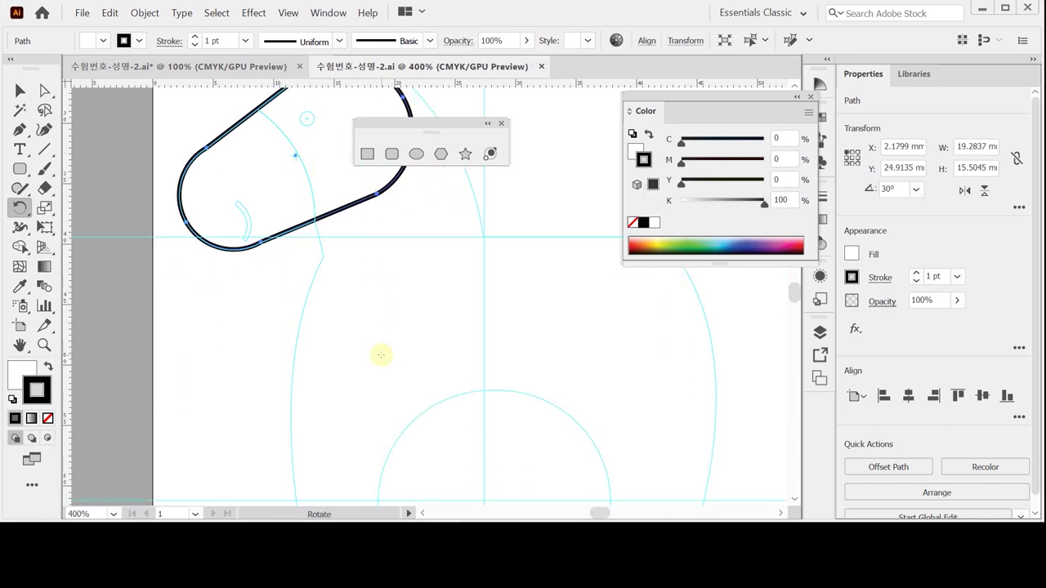
pyautogui.hotkey('ctrl', '-')
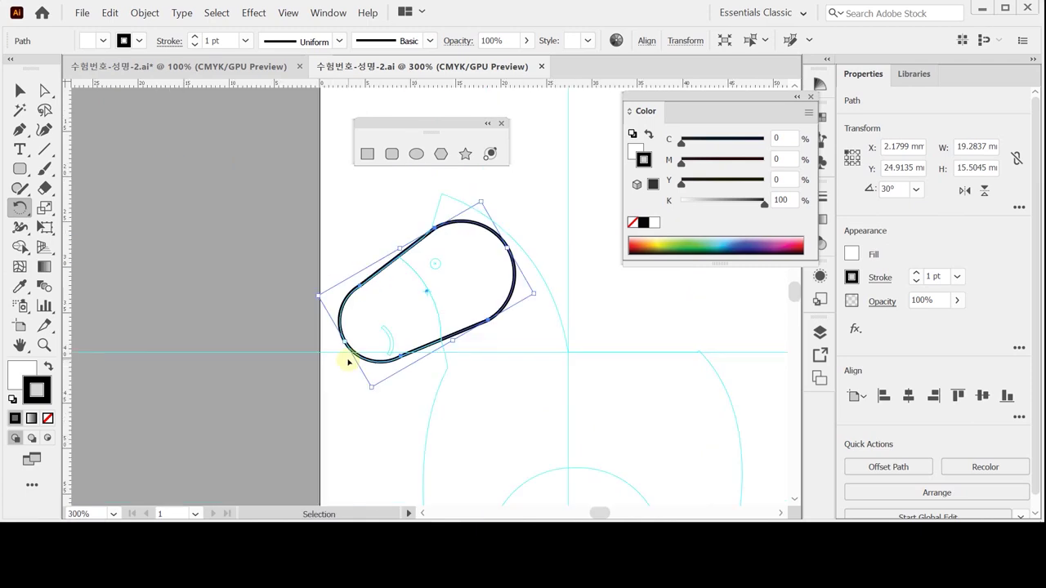
# - Create a 27 x 23 mm rectangle over the horse's body guide, with its upper edge on the horizontal guide
pyautogui.scroll(-3, 260, 366)
pyautogui.hscroll(3, 260, 366)
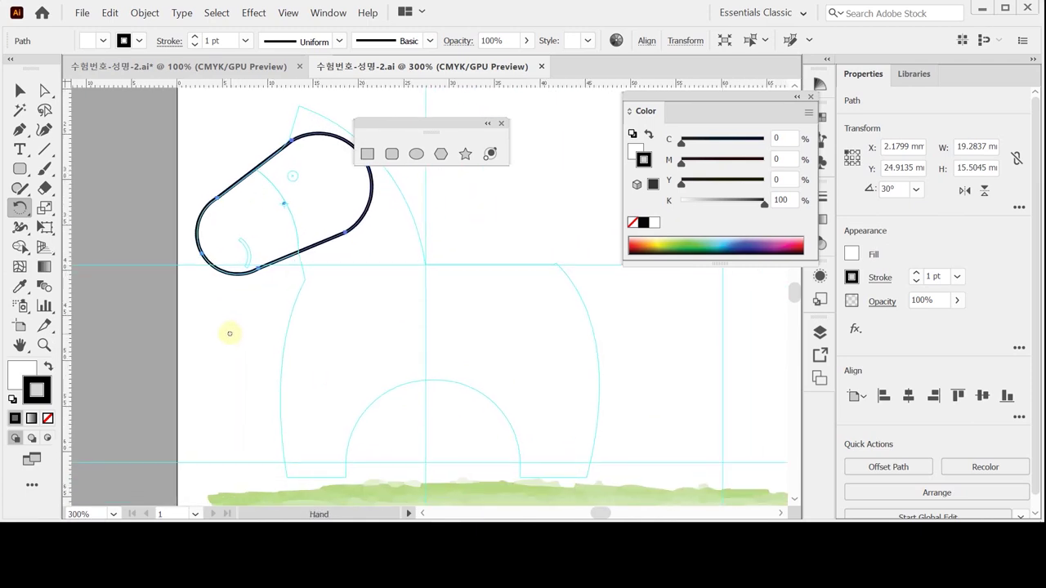
pyautogui.click(366, 154)
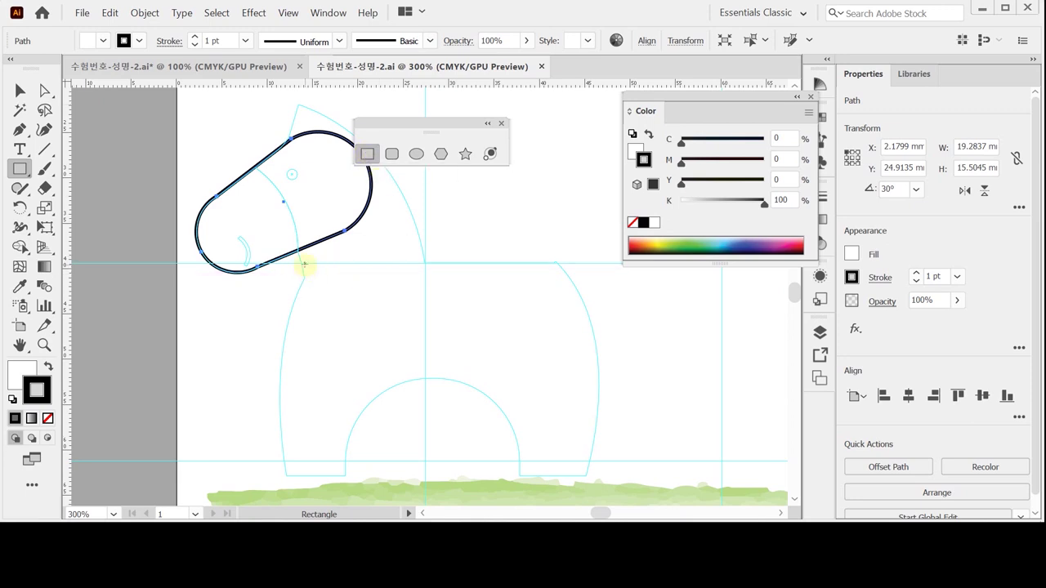
pyautogui.click(304, 264)
pyautogui.write('27')
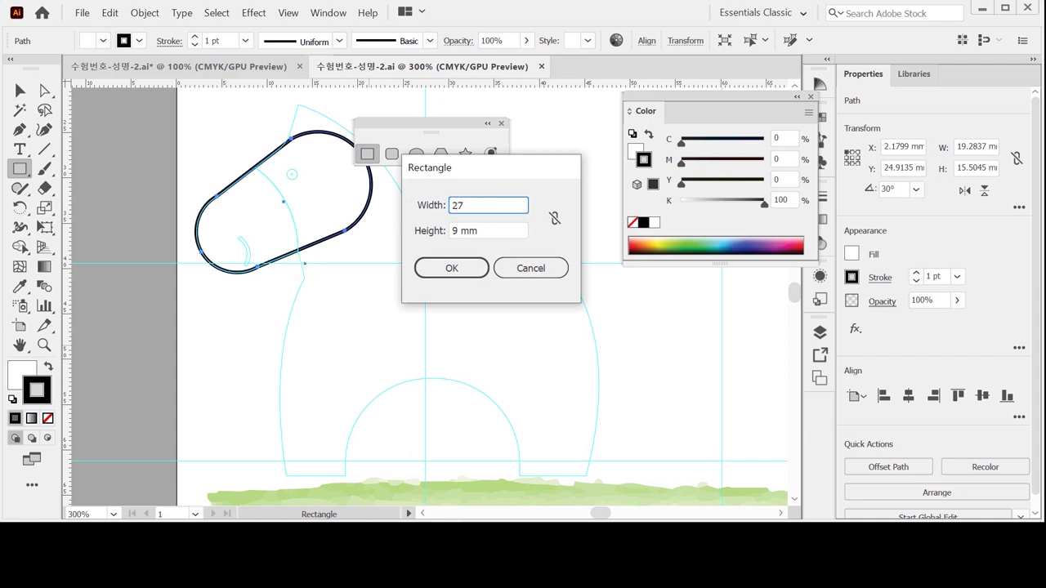
pyautogui.press('Tab')
pyautogui.write('2')
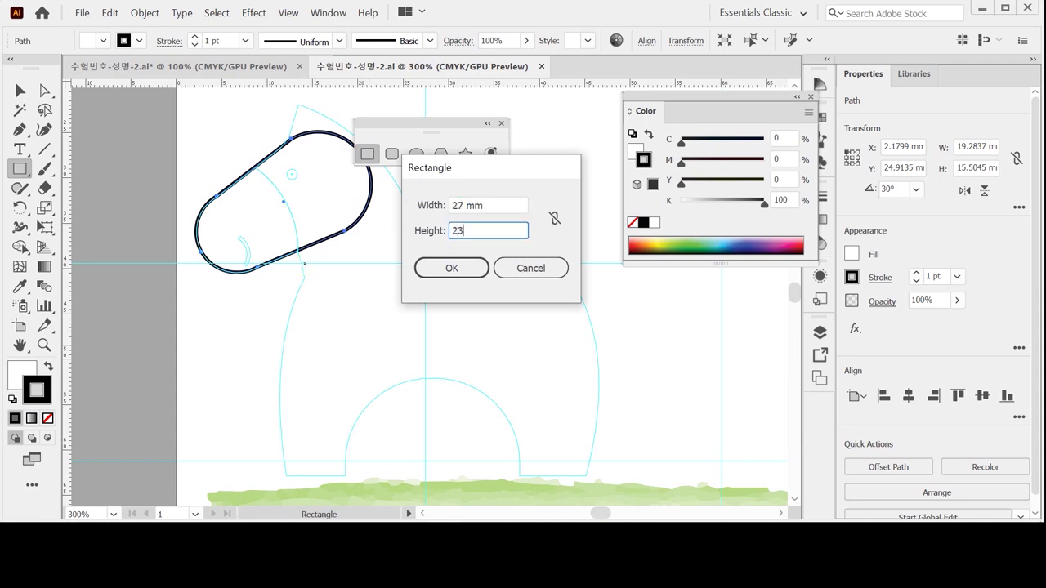
pyautogui.write('3')
pyautogui.press('Return')
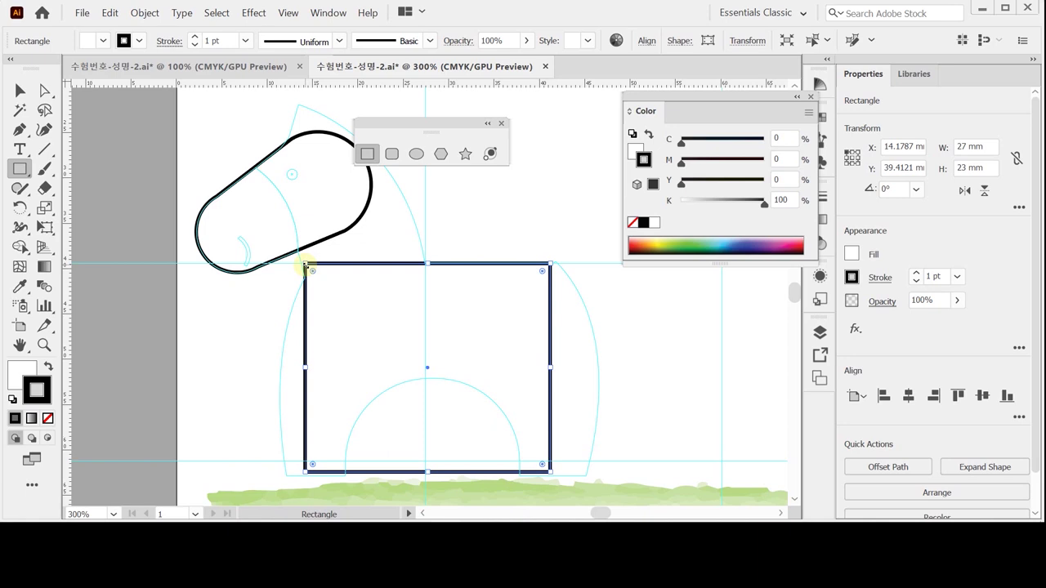
pyautogui.moveTo(305, 265); pyautogui.dragTo(306, 266)
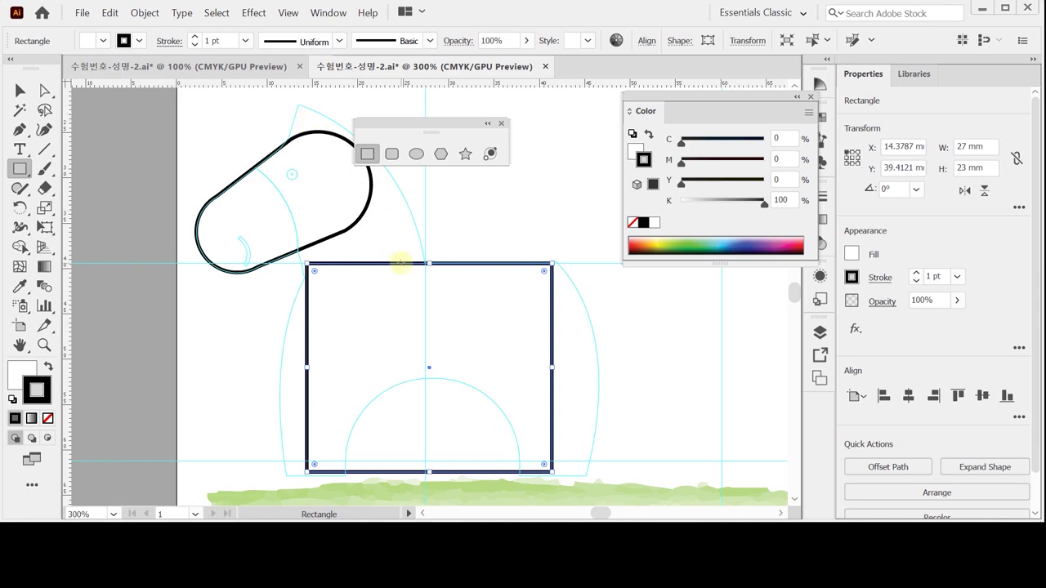
# - Deselect the rectangle and set the Pen tool to no fill with a green stroke of C 49.02, M 0, Y 94.9, K 0
pyautogui.click(21, 90)
pyautogui.click(182, 180)
pyautogui.click(20, 130)
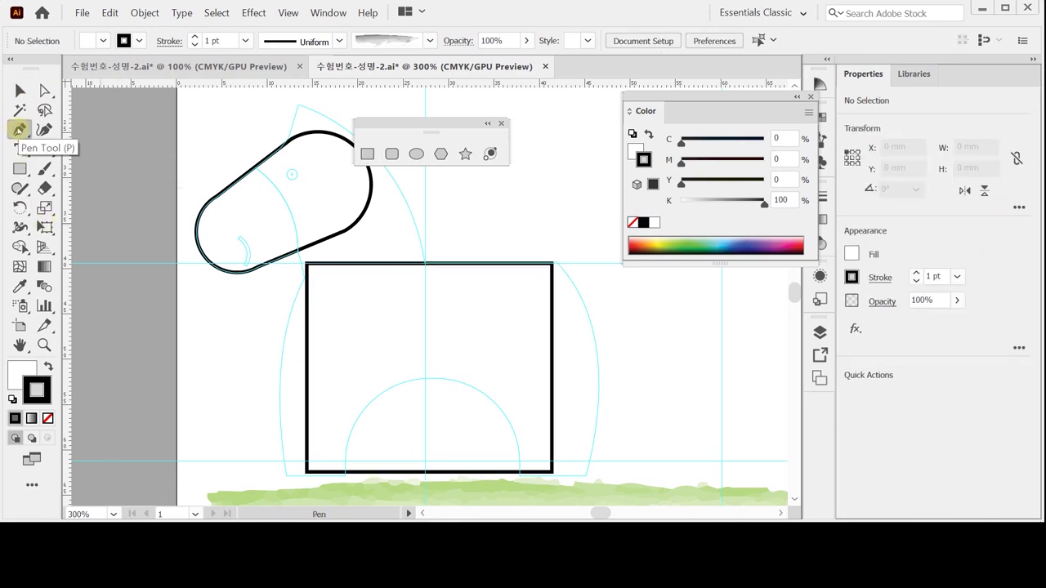
pyautogui.click(18, 373)
pyautogui.click(47, 418)
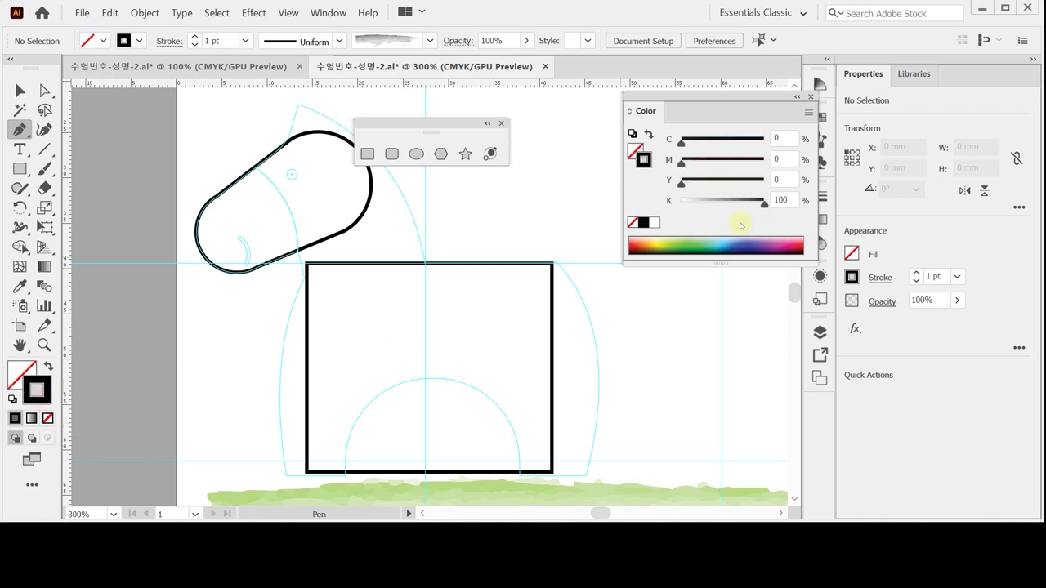
pyautogui.click(654, 239)
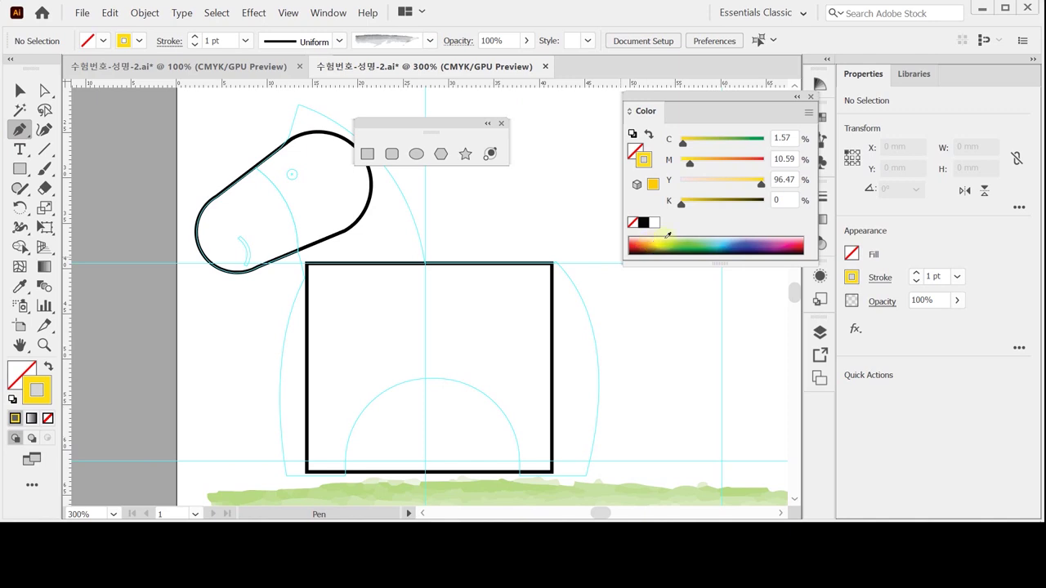
pyautogui.click(684, 239)
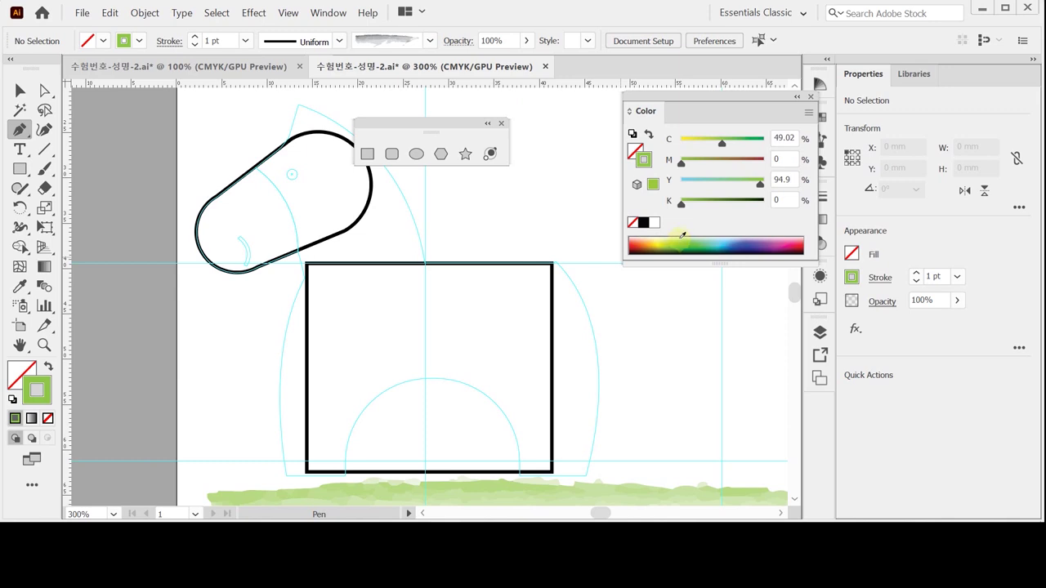
# - Draw a curved neck path from the top of the head into the body and nudge its end anchor toward the head
pyautogui.click(288, 143)
pyautogui.click(288, 143)
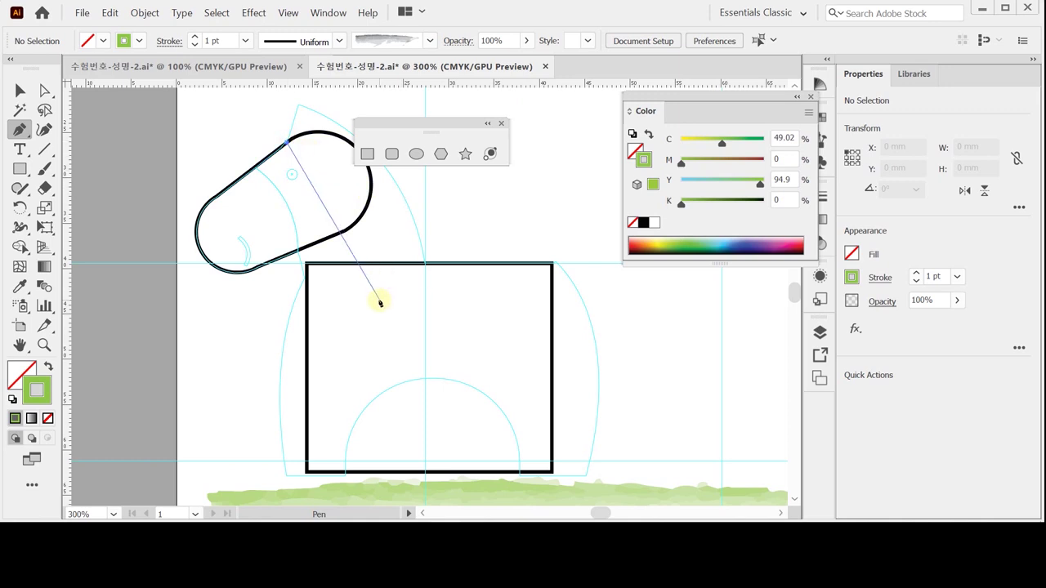
pyautogui.moveTo(378, 290); pyautogui.dragTo(400, 409)
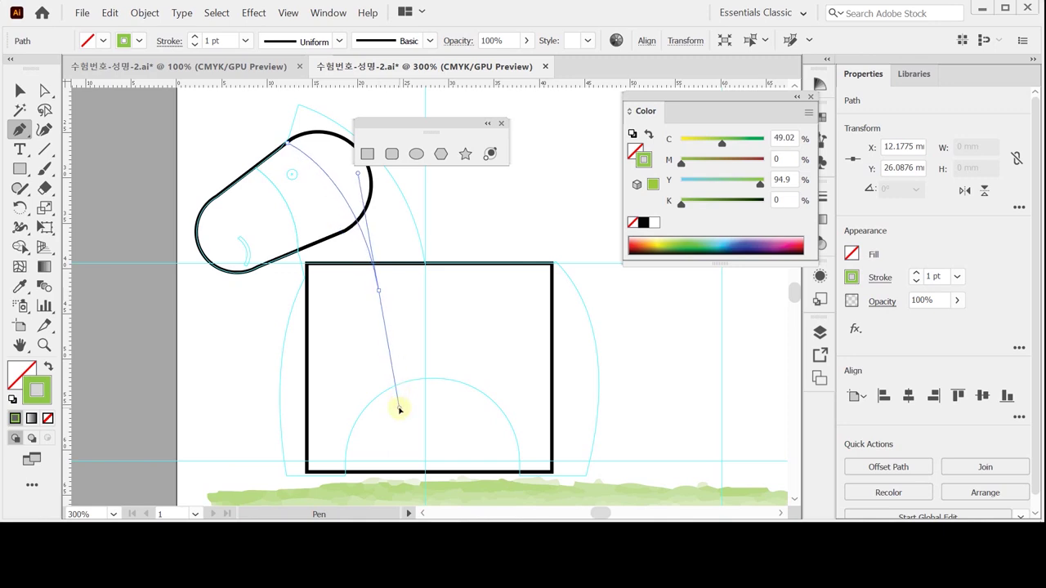
pyautogui.moveTo(400, 409); pyautogui.dragTo(399, 408)
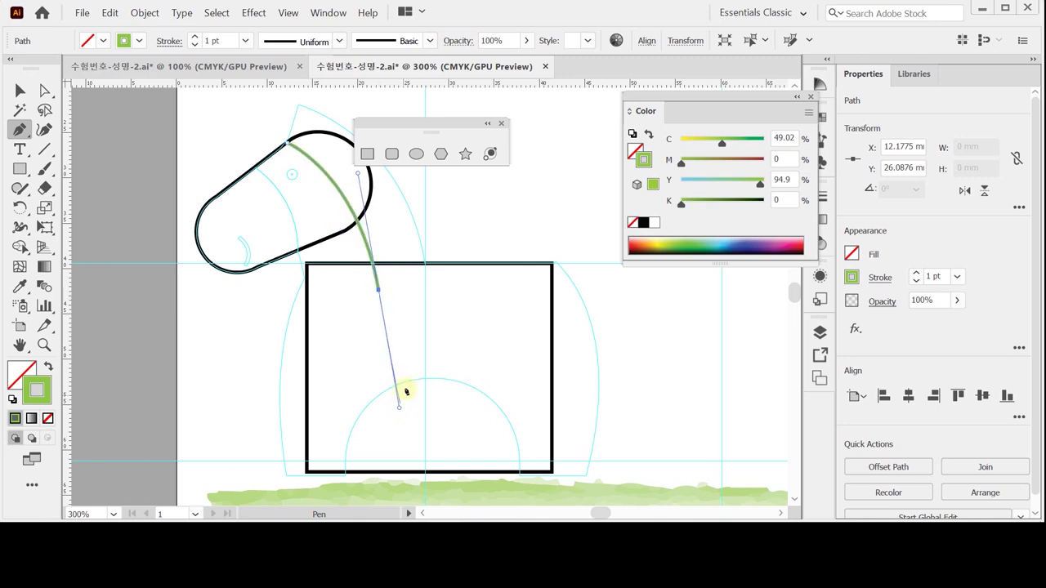
pyautogui.press('Left')
pyautogui.press('Left')
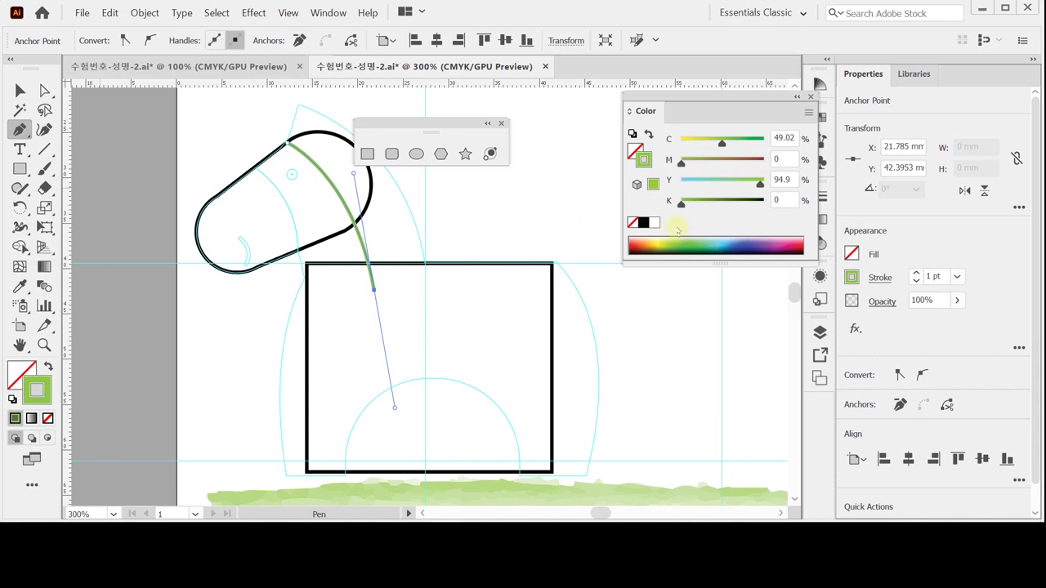
# - Set the neck path's stroke weight to 28 pt
pyautogui.click(959, 276)
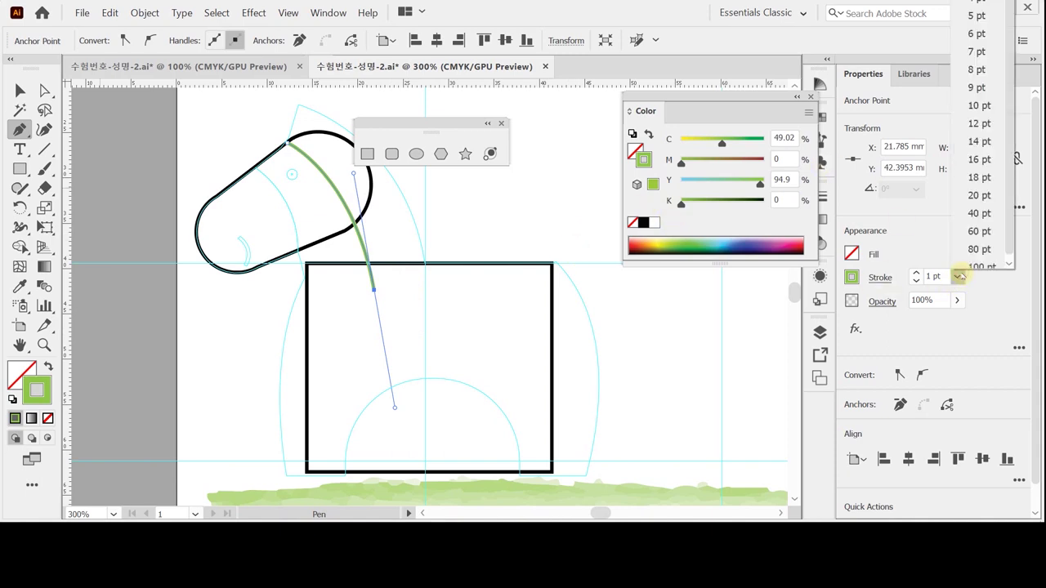
pyautogui.click(979, 195)
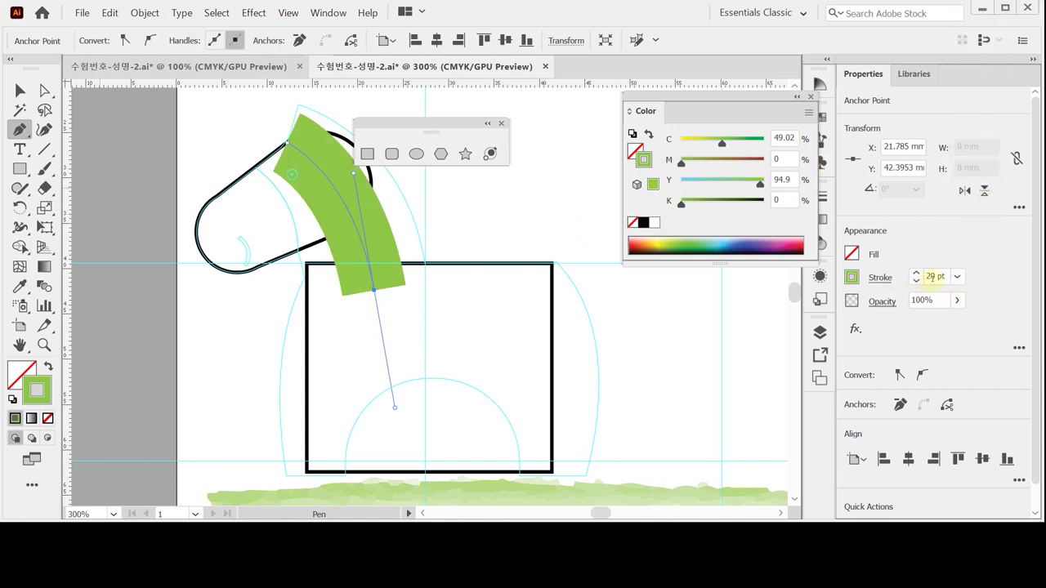
pyautogui.write('28')
pyautogui.press('Return')
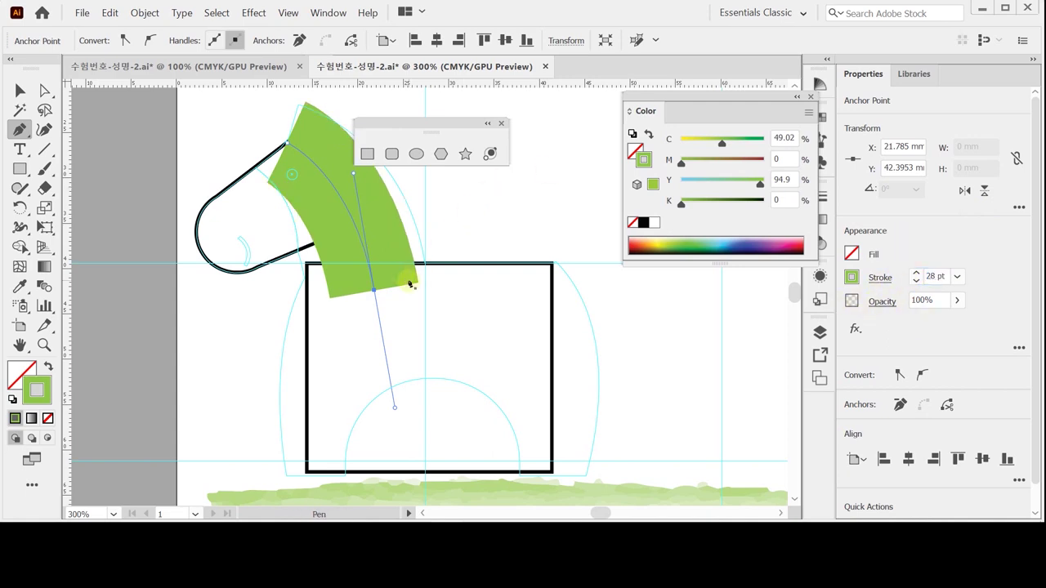
# - Adjust the neck path's lower anchor and direction handle so the stroke's outer edge follows the neck guide, and deselect it
pyautogui.moveTo(346, 276); pyautogui.dragTo(355, 325)
pyautogui.keyDown('ctrl'); pyautogui.click(343, 325); pyautogui.keyUp('ctrl')
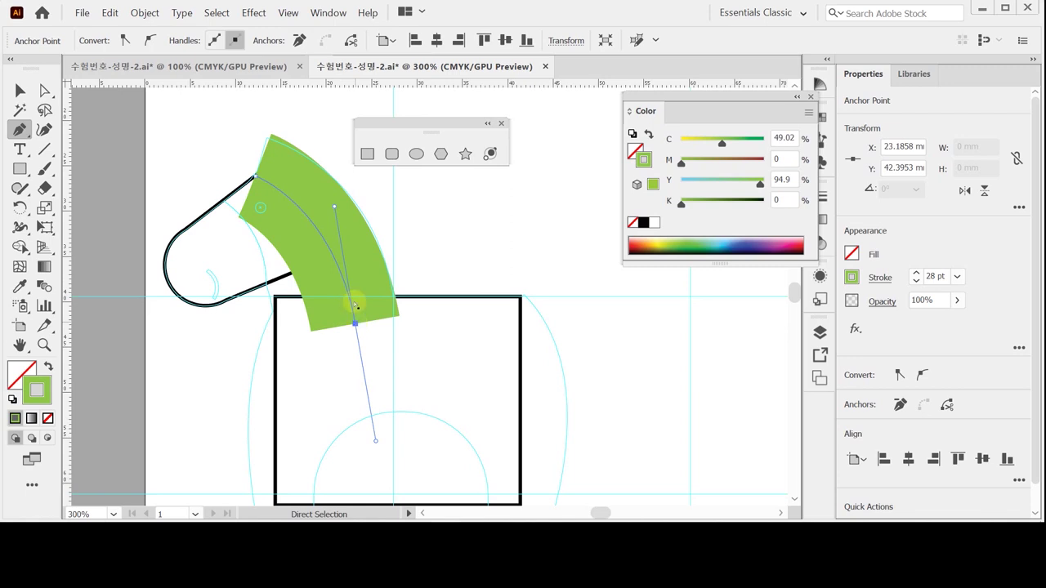
pyautogui.moveTo(334, 207)
pyautogui.mouseDown()
pyautogui.moveTo(344, 215)
pyautogui.moveTo(331, 203)
pyautogui.mouseUp()
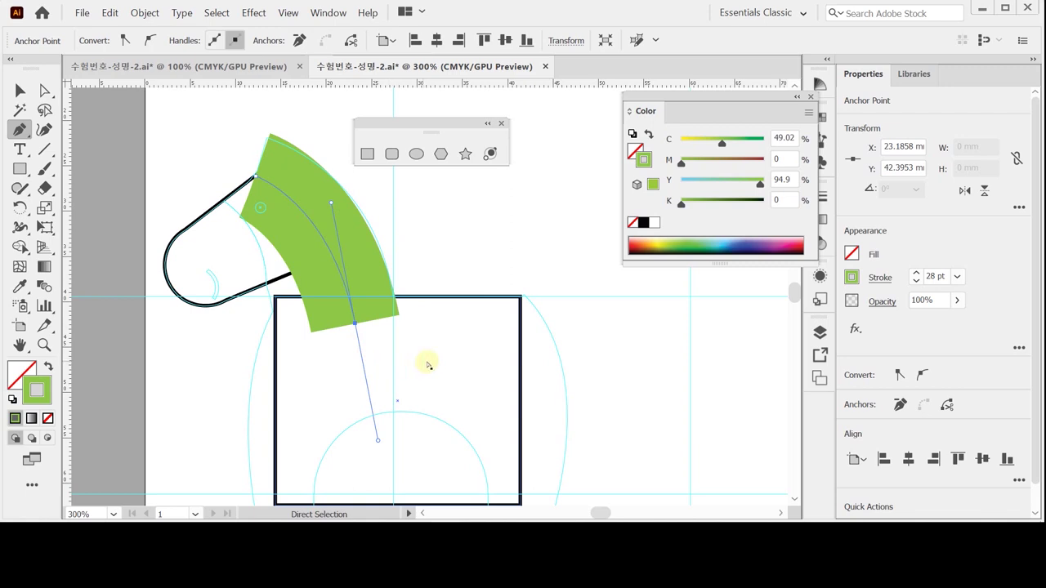
pyautogui.keyDown('ctrl'); pyautogui.click(459, 239); pyautogui.keyUp('ctrl')
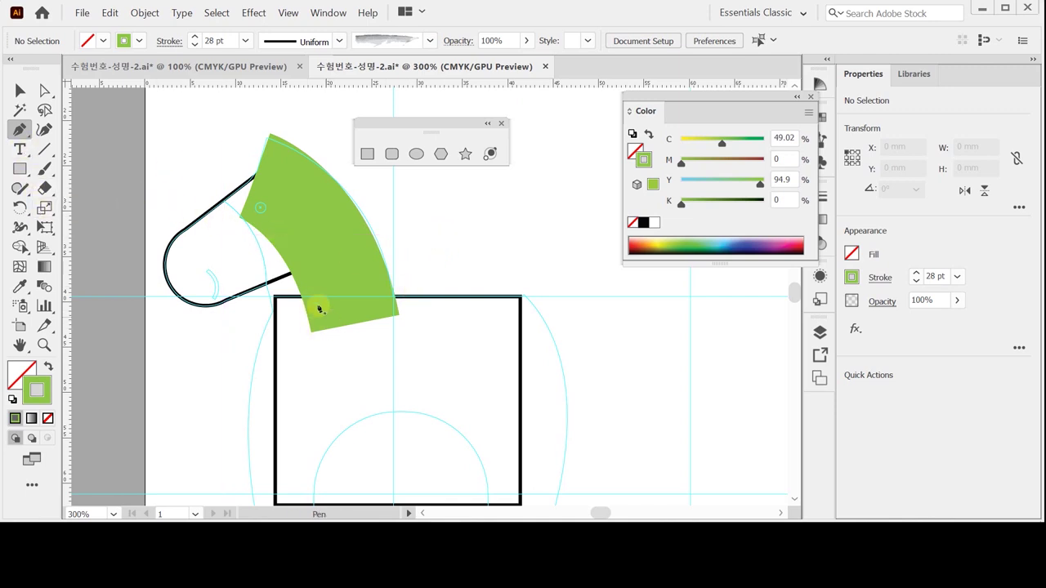
# - Draw a curved 28 pt front leg path from the neck's base down to the ground stroke
pyautogui.press('space')
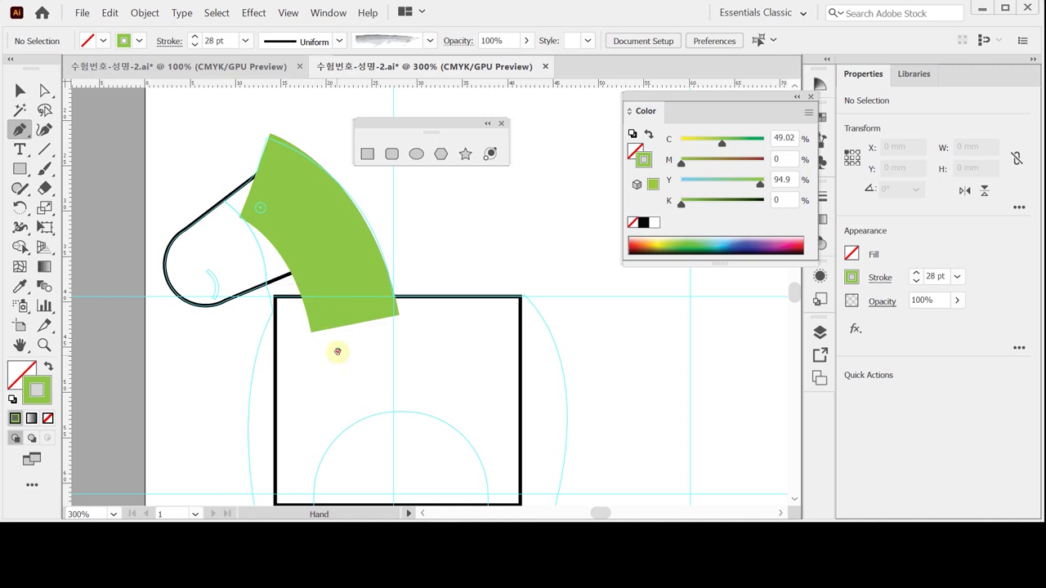
pyautogui.moveTo(337, 352); pyautogui.dragTo(343, 293)
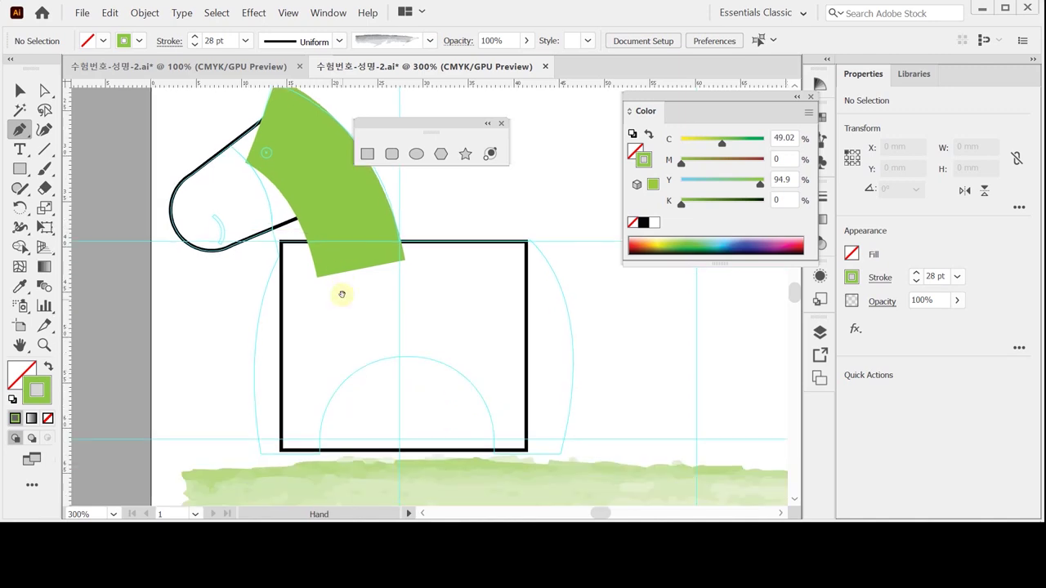
pyautogui.click(343, 232)
pyautogui.click(288, 450)
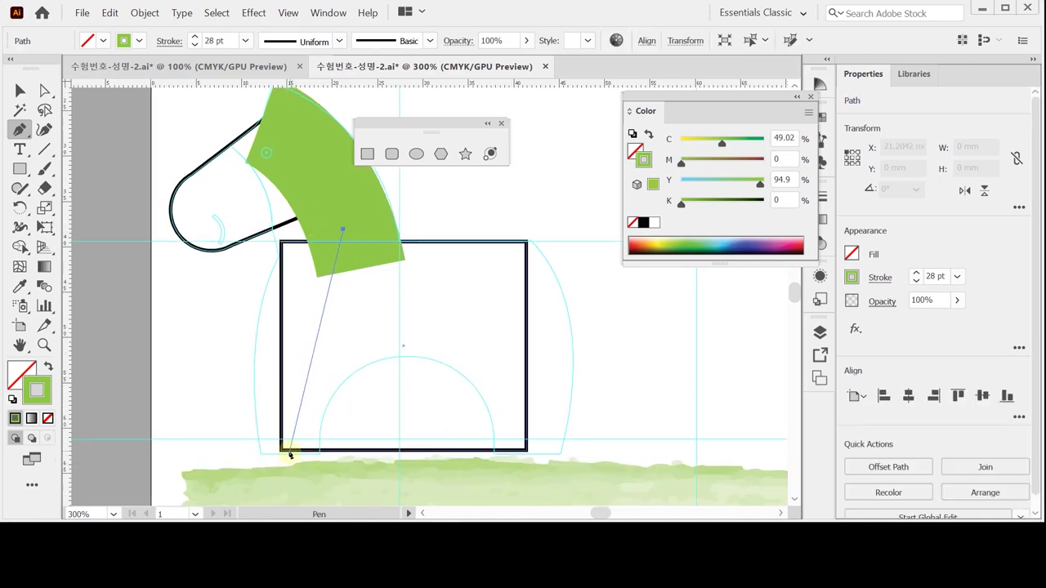
pyautogui.moveTo(289, 458)
pyautogui.mouseDown()
pyautogui.moveTo(303, 515)
pyautogui.moveTo(316, 513)
pyautogui.moveTo(301, 511)
pyautogui.mouseUp()
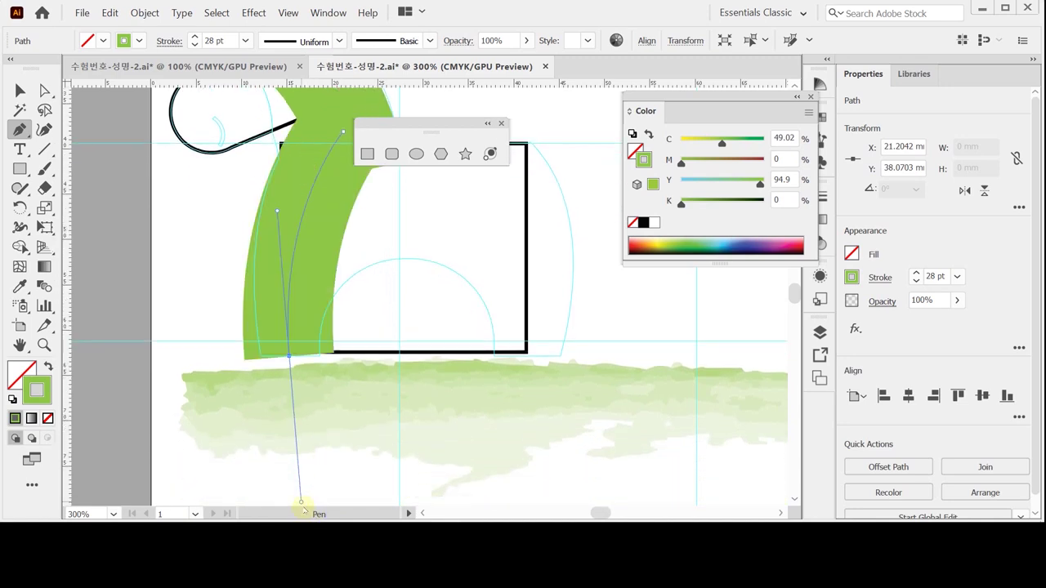
pyautogui.scroll(3, 283, 360)
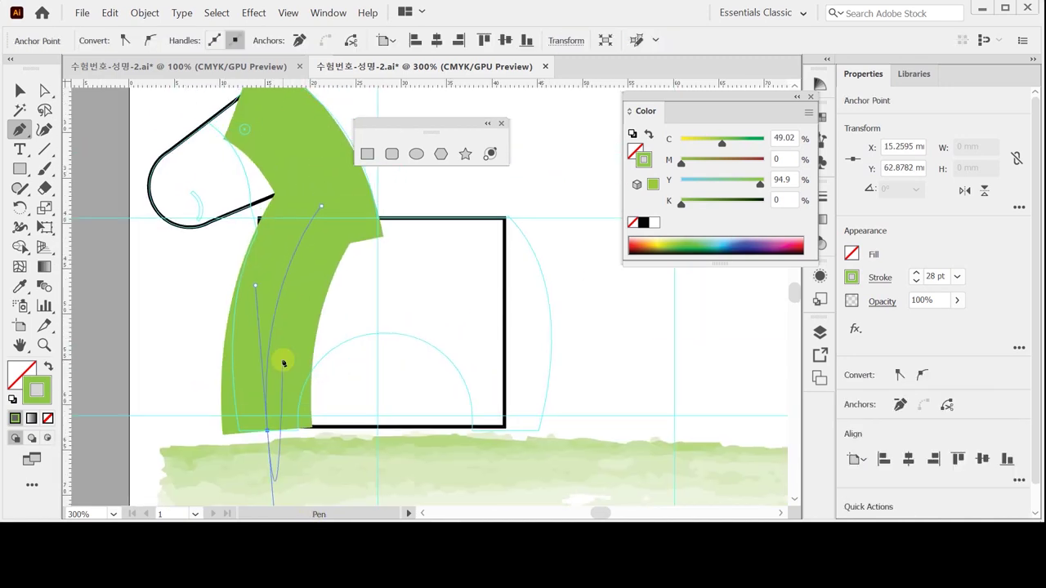
# - Adjust the front leg's lower anchor and curve handle to match the chest and leg guide, and deselect the path
pyautogui.moveTo(284, 364)
pyautogui.mouseDown()
pyautogui.moveTo(264, 361)
pyautogui.moveTo(270, 285)
pyautogui.moveTo(251, 267)
pyautogui.moveTo(255, 281)
pyautogui.mouseUp()
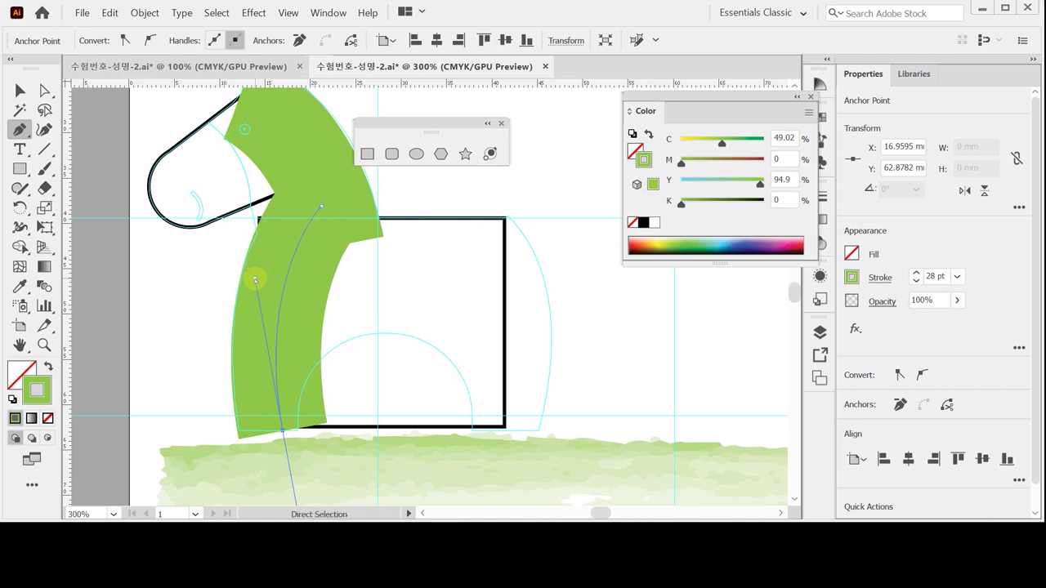
pyautogui.moveTo(254, 281); pyautogui.dragTo(254, 279)
pyautogui.keyDown('ctrl'); pyautogui.click(413, 286); pyautogui.keyUp('ctrl')
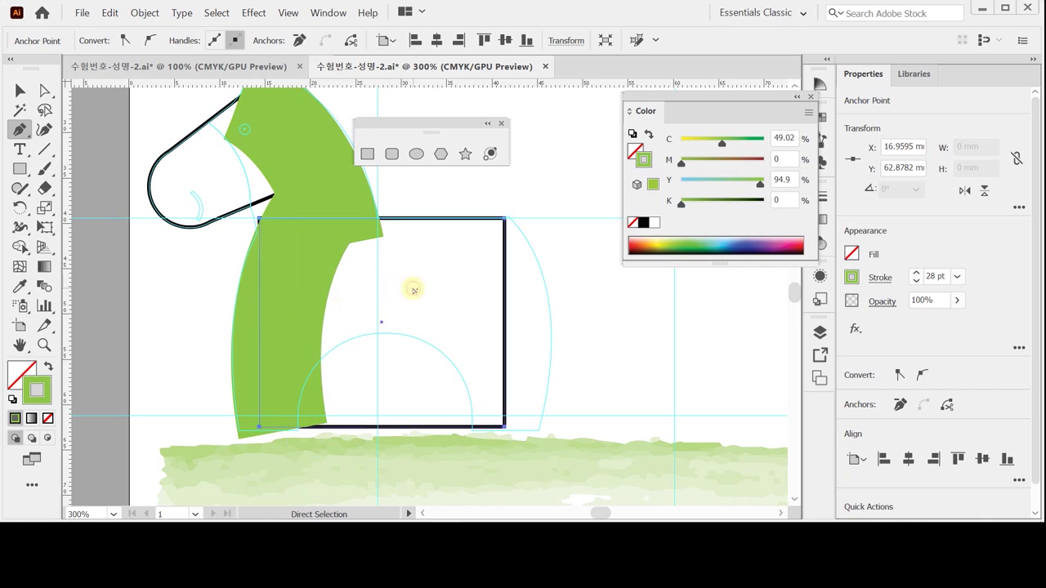
pyautogui.keyDown('ctrl'); pyautogui.click(625, 322); pyautogui.keyUp('ctrl')
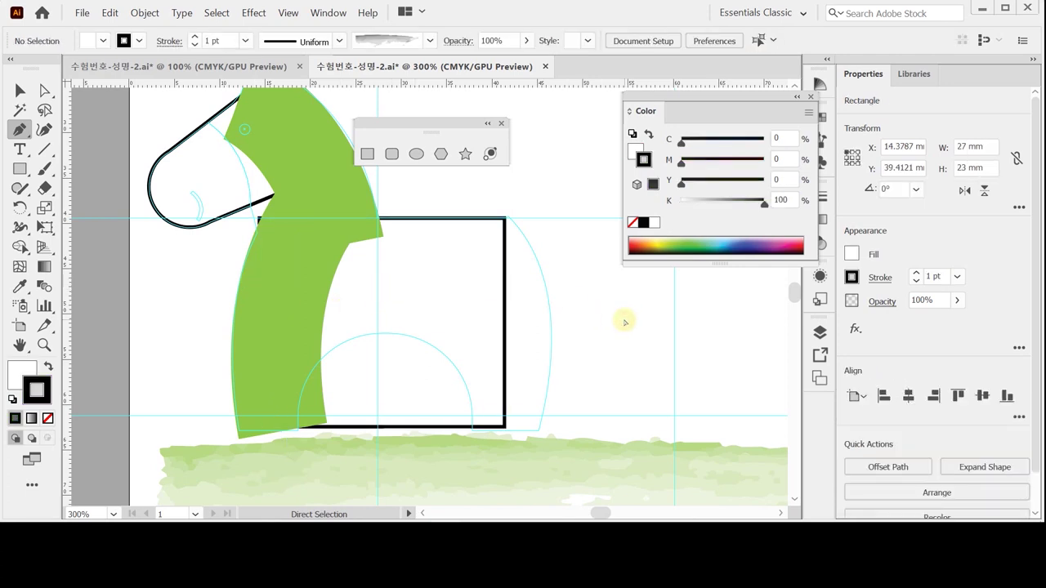
pyautogui.keyDown('ctrl'); pyautogui.click(282, 308); pyautogui.keyUp('ctrl')
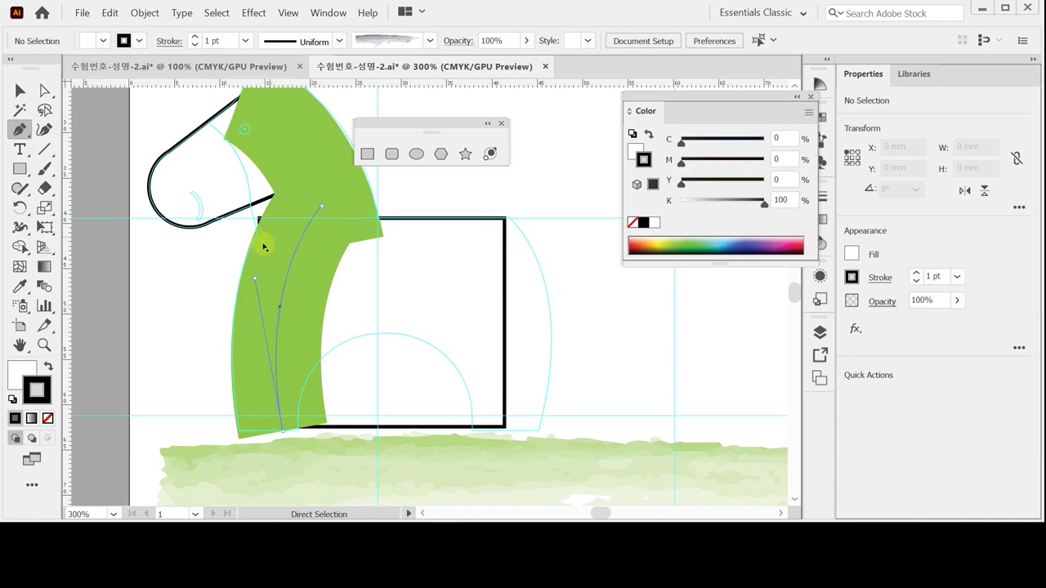
pyautogui.keyDown('ctrl'); pyautogui.click(285, 432); pyautogui.keyUp('ctrl')
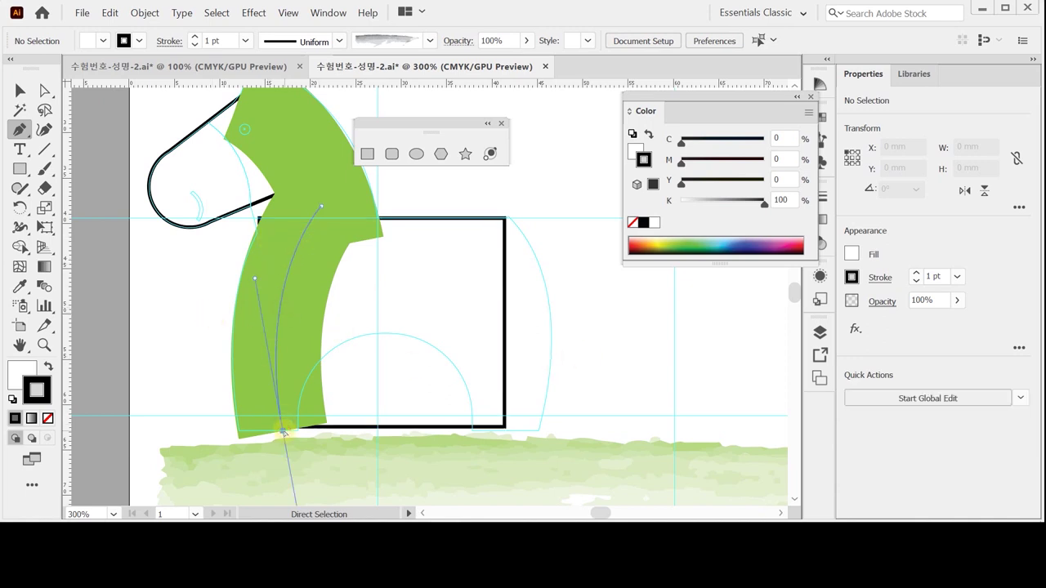
pyautogui.keyDown('ctrl'); pyautogui.click(616, 375); pyautogui.keyUp('ctrl')
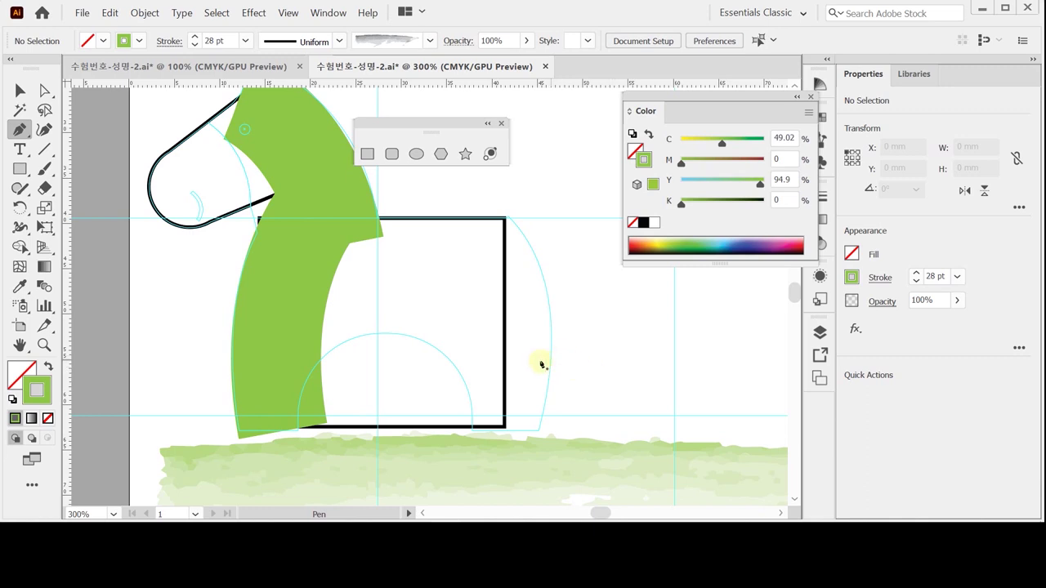
# - Draw a curved 28 pt hind leg path from the upper rear of the body down to the ground stroke
pyautogui.click(477, 239)
pyautogui.click(504, 426)
pyautogui.hotkey('ctrl', 'z')
pyautogui.hotkey('ctrl', '-')
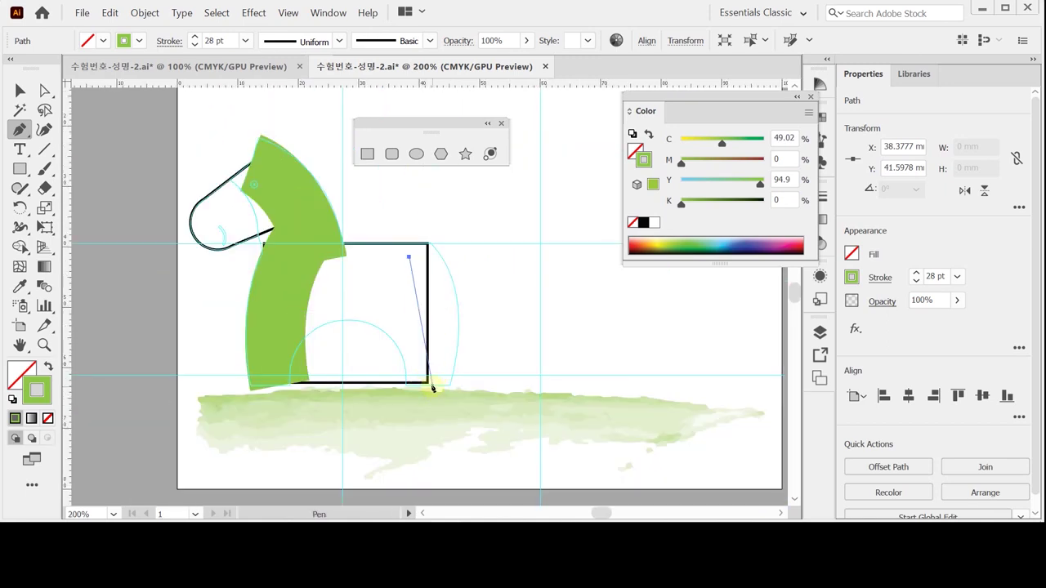
pyautogui.moveTo(431, 382)
pyautogui.mouseDown()
pyautogui.moveTo(401, 455)
pyautogui.moveTo(411, 466)
pyautogui.mouseUp()
# - Reposition the hind leg path's lower and upper anchors so the stroke's outer edge follows the rump guide
pyautogui.moveTo(433, 390); pyautogui.dragTo(425, 389)
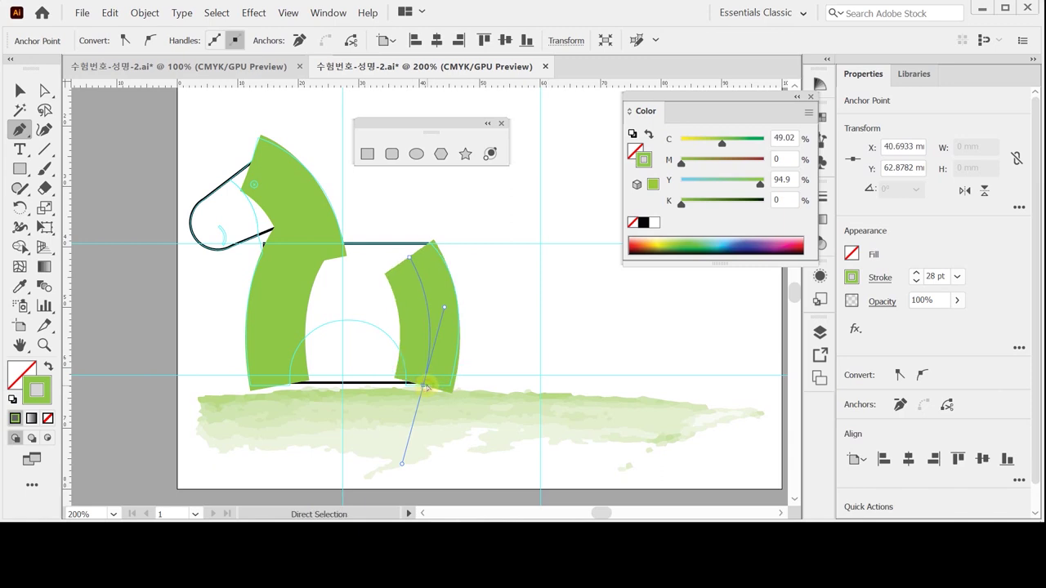
pyautogui.keyDown('ctrl'); pyautogui.click(425, 395); pyautogui.keyUp('ctrl')
pyautogui.keyDown('ctrl'); pyautogui.click(423, 387); pyautogui.keyUp('ctrl')
pyautogui.moveTo(423, 393); pyautogui.dragTo(422, 394)
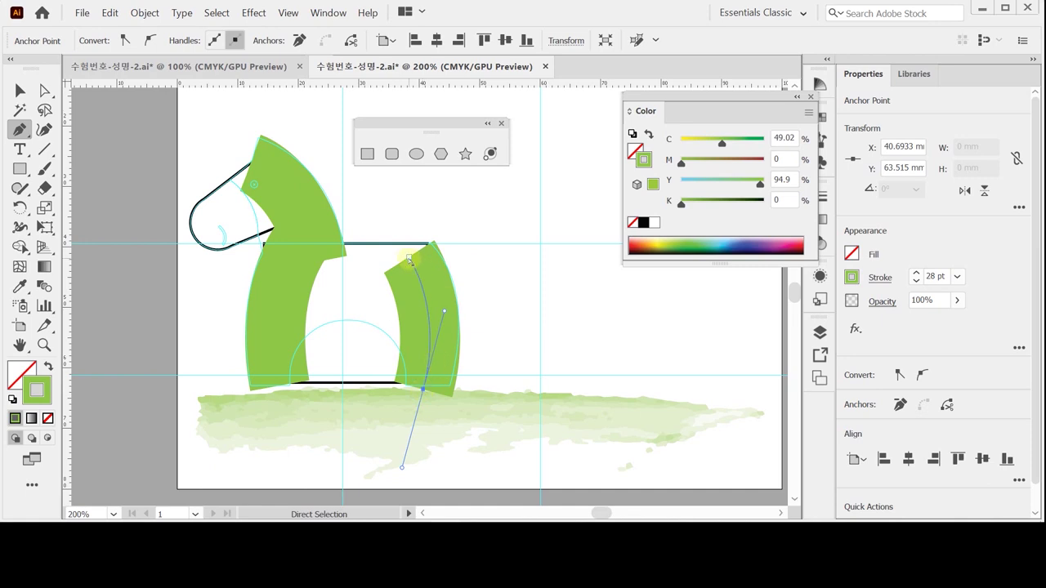
pyautogui.moveTo(409, 258); pyautogui.dragTo(403, 258)
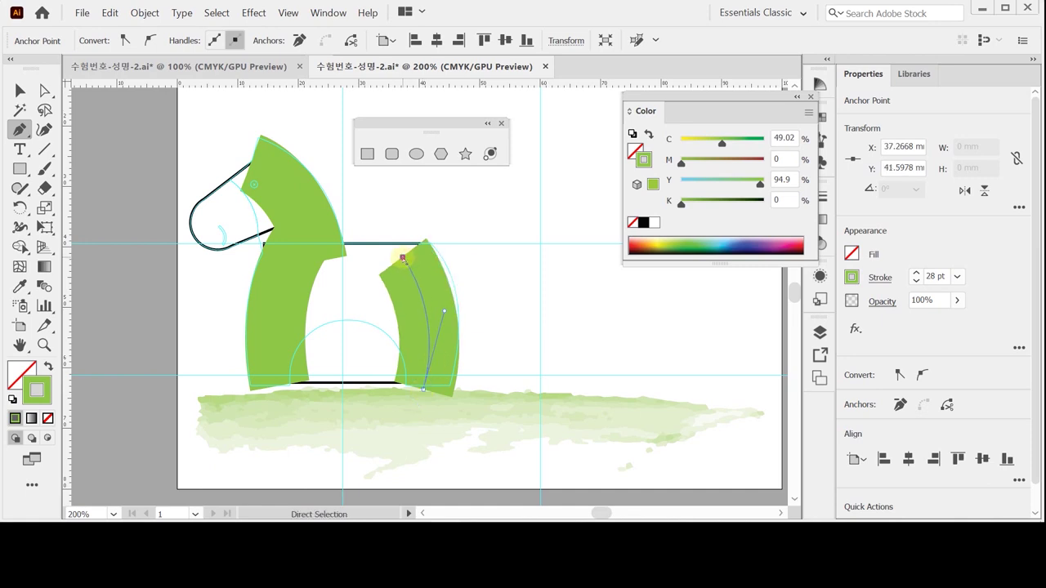
# - Adjust the hind leg path's lower anchor and curve handle to follow the rump guide, and save the document
pyautogui.moveTo(445, 310); pyautogui.dragTo(449, 302)
pyautogui.moveTo(423, 390); pyautogui.dragTo(416, 389)
pyautogui.click(442, 302)
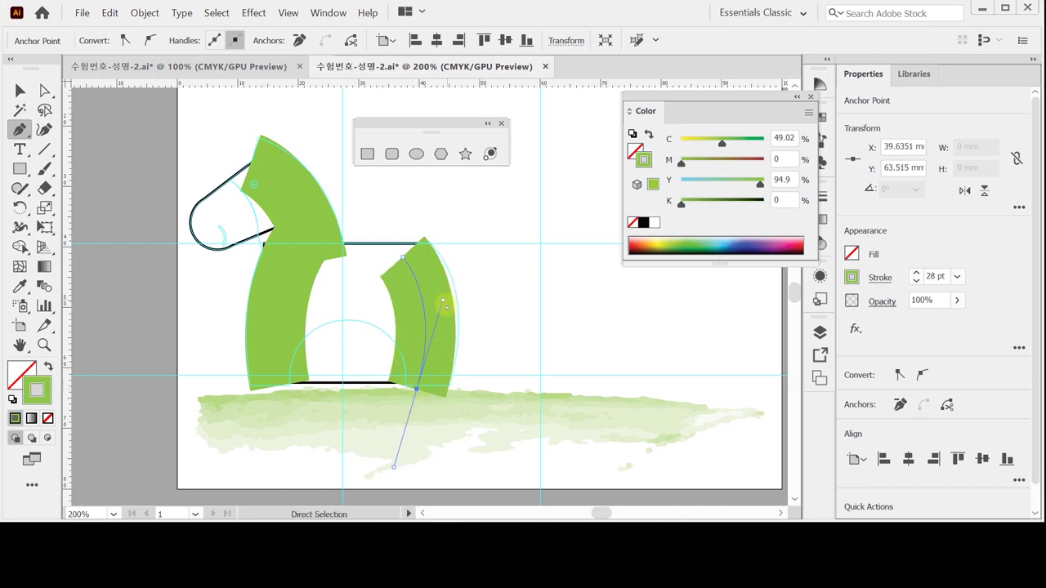
pyautogui.moveTo(442, 303); pyautogui.dragTo(448, 292)
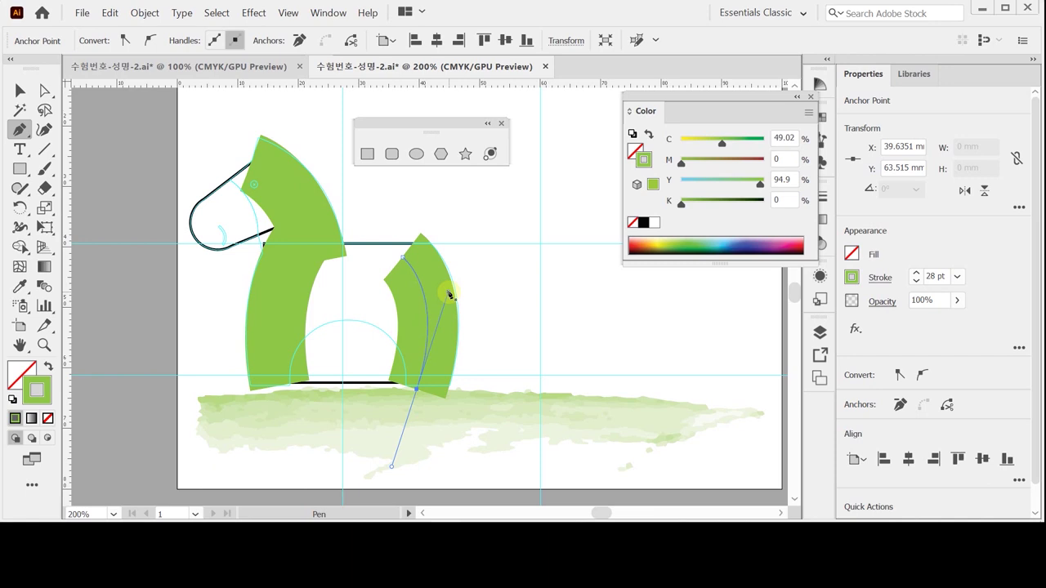
pyautogui.press('ctrl')
pyautogui.hotkey('ctrl', 's')
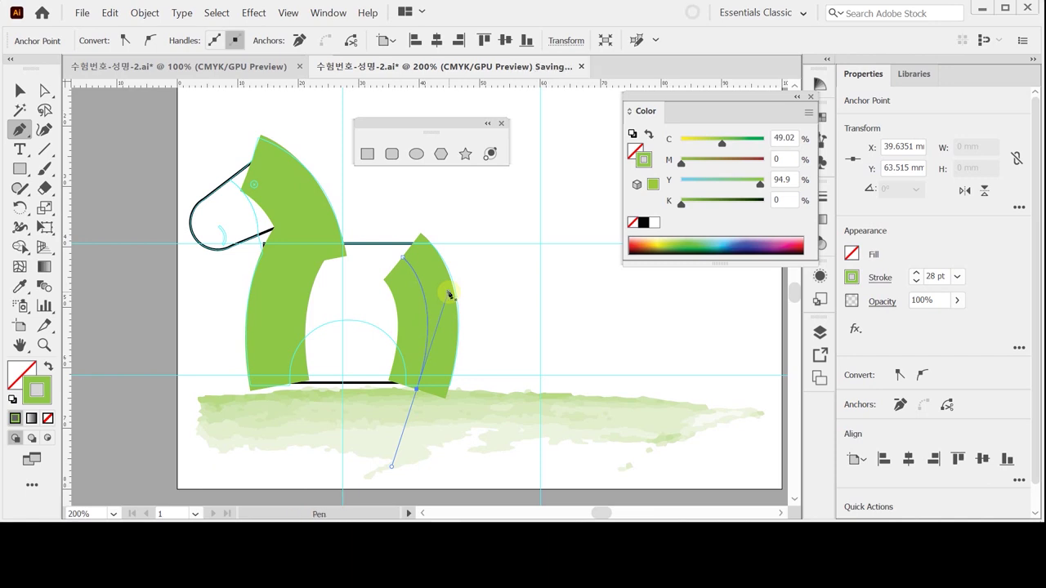
# - Draw a curved orange-stroked path along the back of the neck, from the top of the head down to the back line
pyautogui.hotkey('ctrl', '=')
pyautogui.hotkey('ctrl', '=')
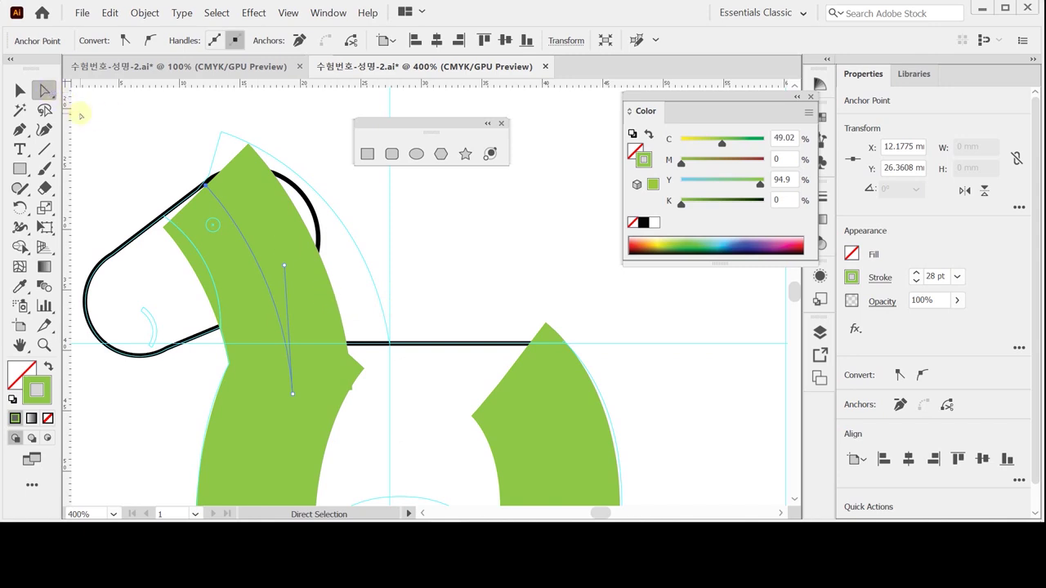
pyautogui.click(185, 175)
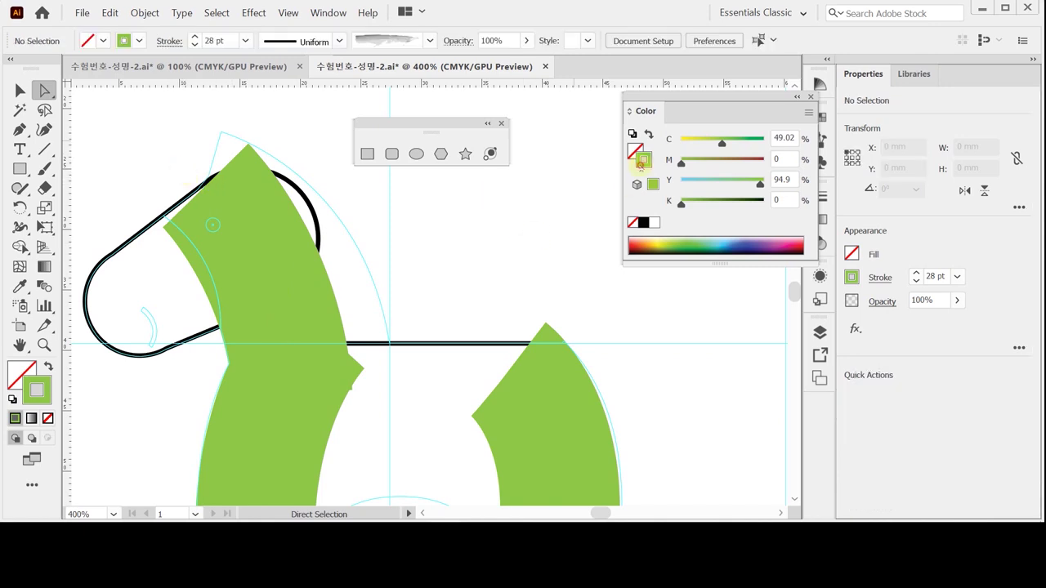
pyautogui.click(644, 240)
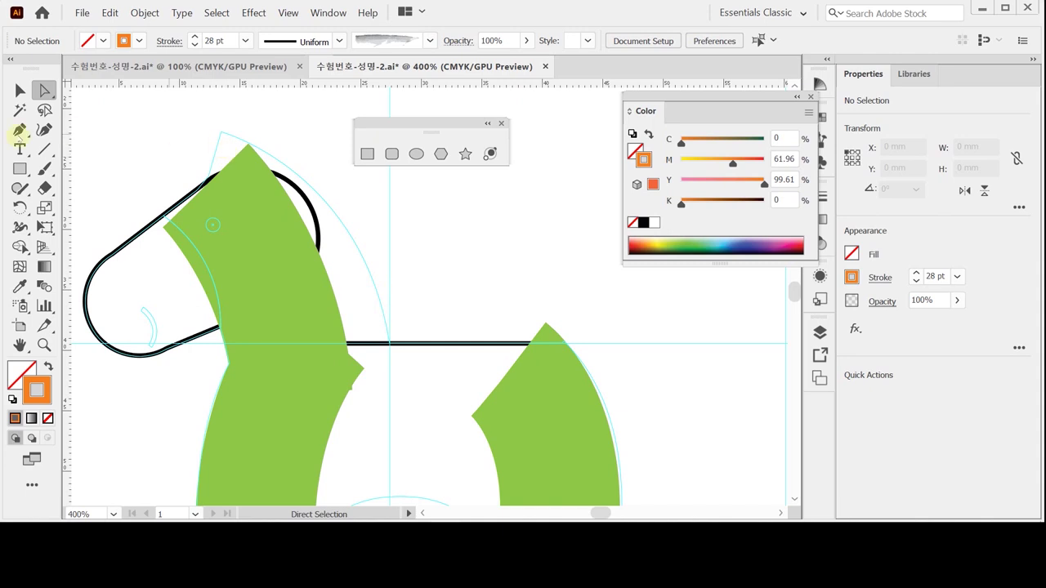
pyautogui.click(19, 129)
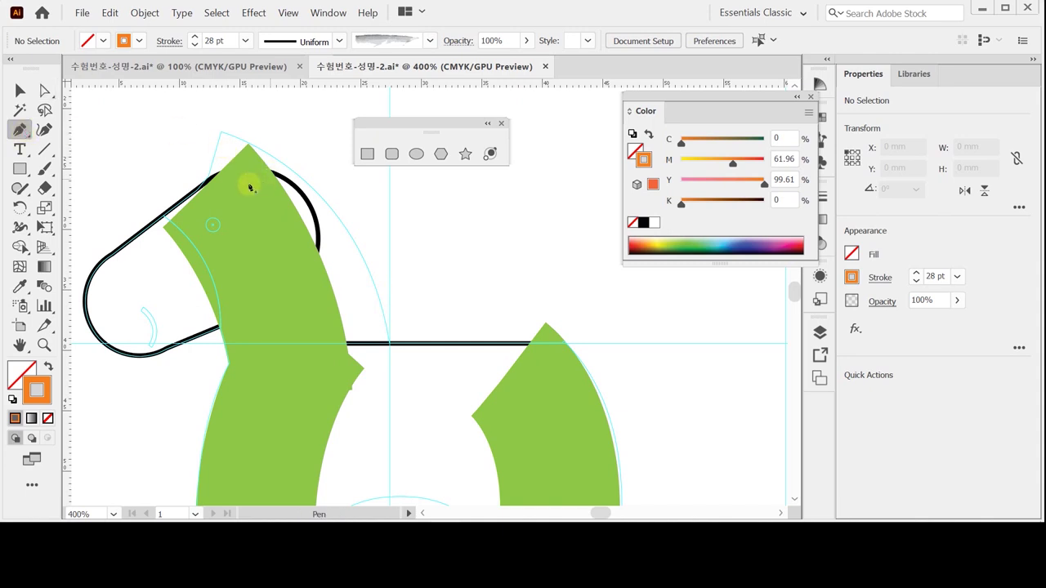
pyautogui.click(214, 158)
pyautogui.moveTo(369, 360); pyautogui.dragTo(390, 494)
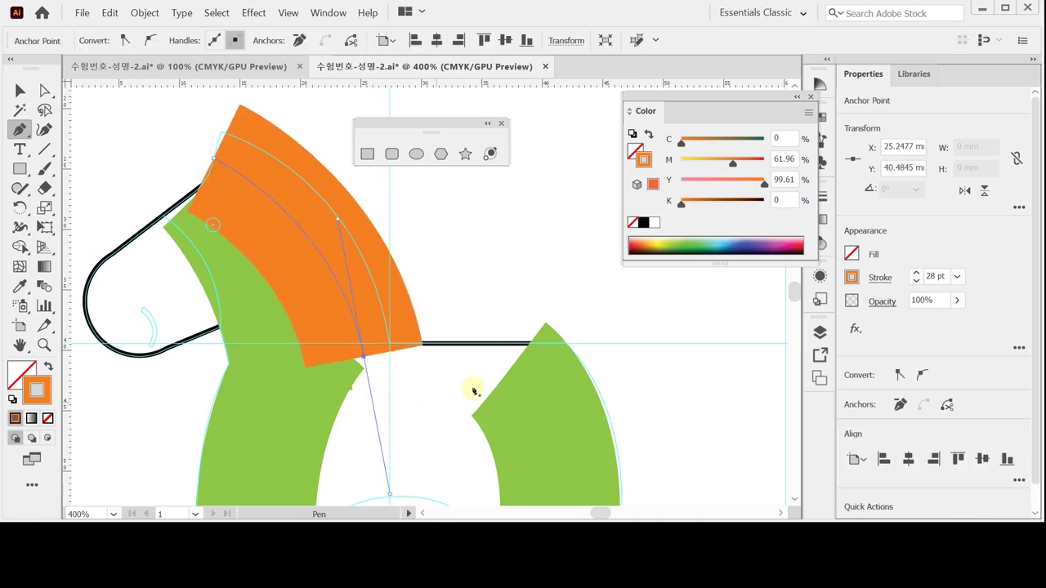
# - Set the orange neck path's stroke weight to 11 pt and move the path slightly up toward the neck guide
pyautogui.click(941, 277)
pyautogui.write('11')
pyautogui.press('Return')
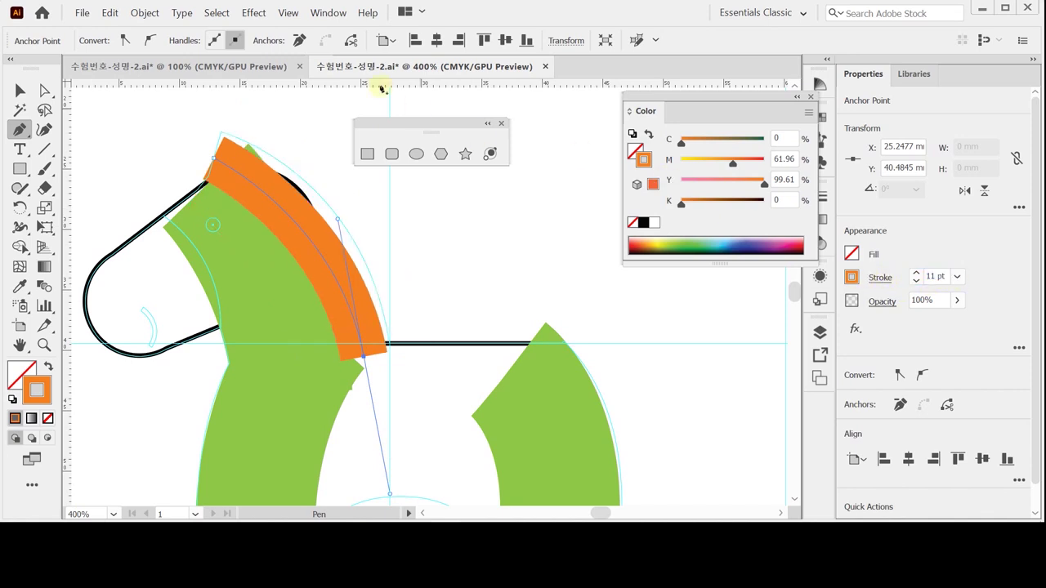
pyautogui.click(20, 91)
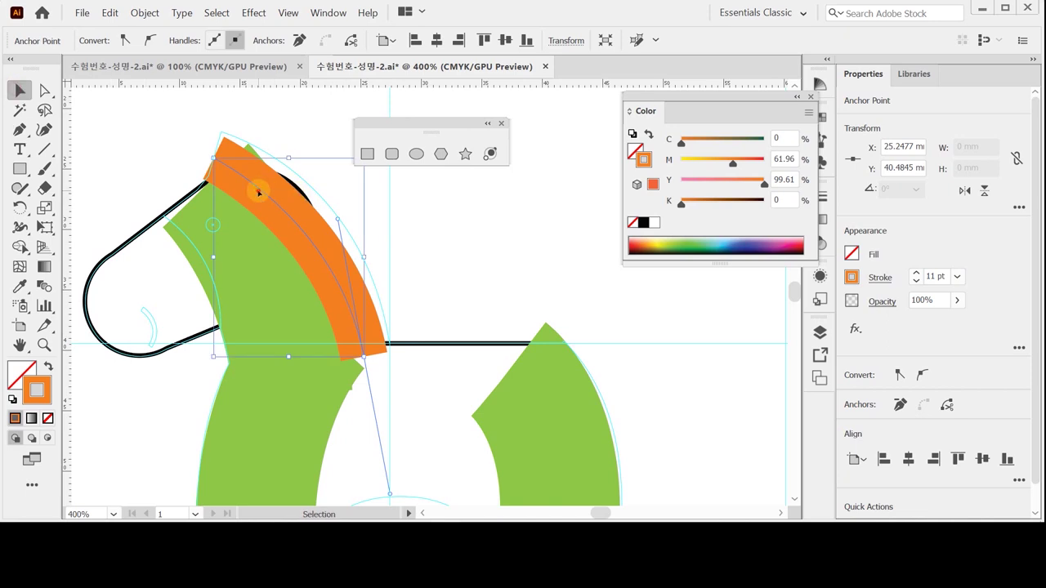
pyautogui.click(262, 188)
pyautogui.moveTo(337, 282); pyautogui.dragTo(338, 275)
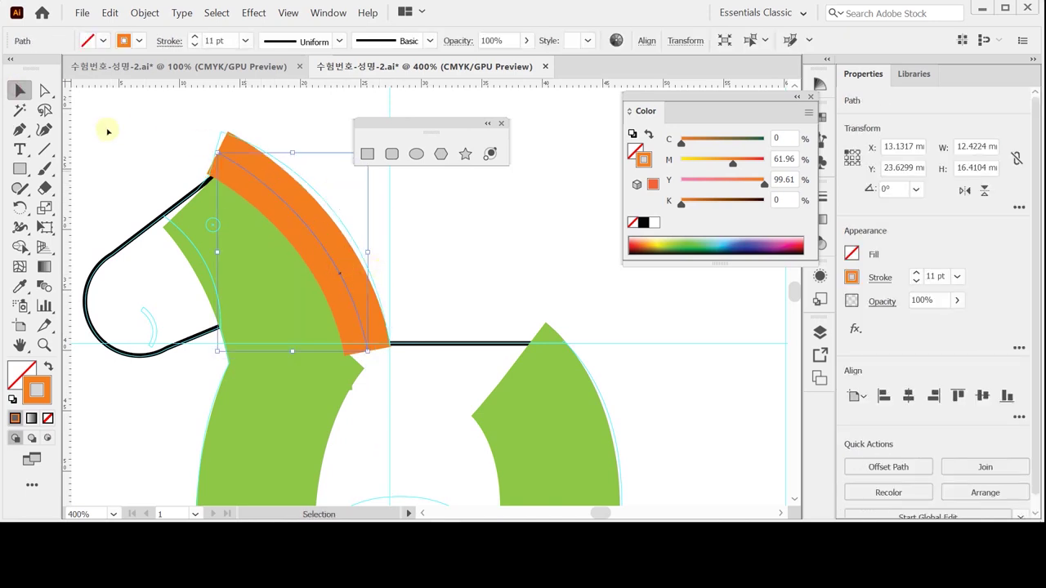
# - Extend the orange path's lower curve handle so the stroke's outer edge follows the neck guide
pyautogui.click(45, 90)
pyautogui.click(218, 153)
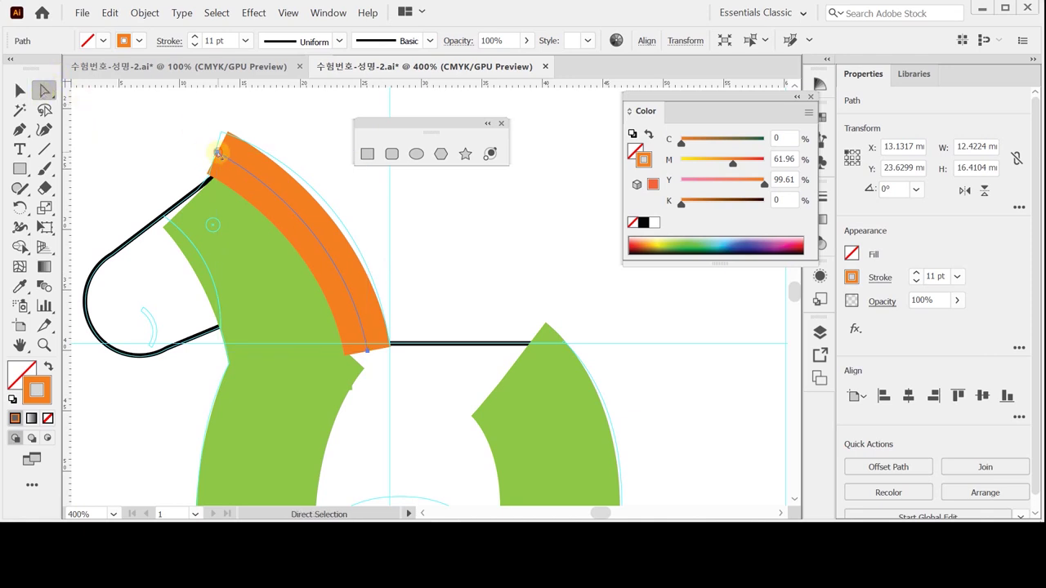
pyautogui.click(346, 213)
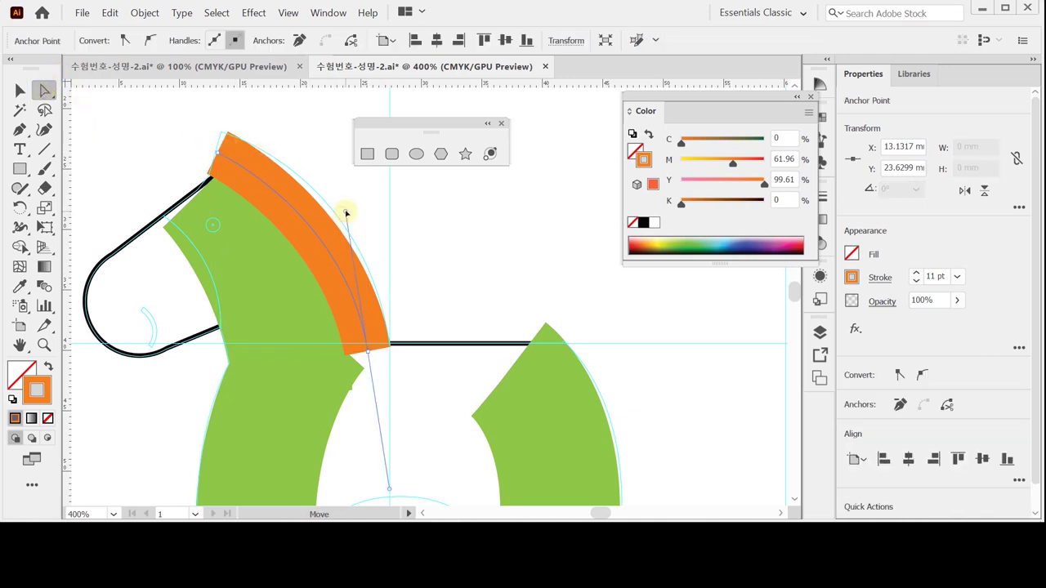
pyautogui.moveTo(345, 213); pyautogui.dragTo(355, 201)
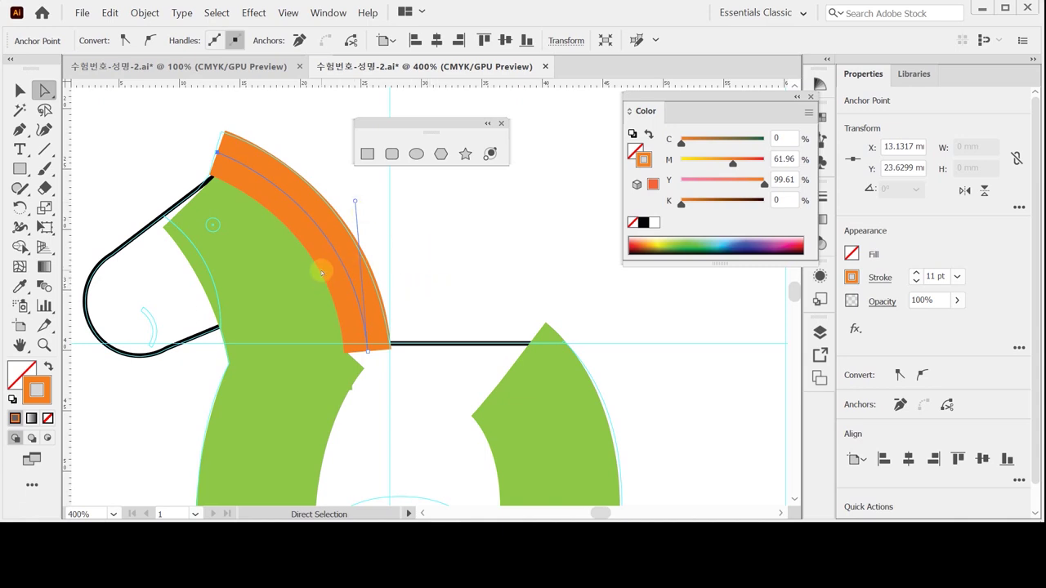
# - Select the orange neck path and the green neck and leg paths, and convert their strokes to outlined shapes
pyautogui.click(19, 90)
pyautogui.click(251, 281)
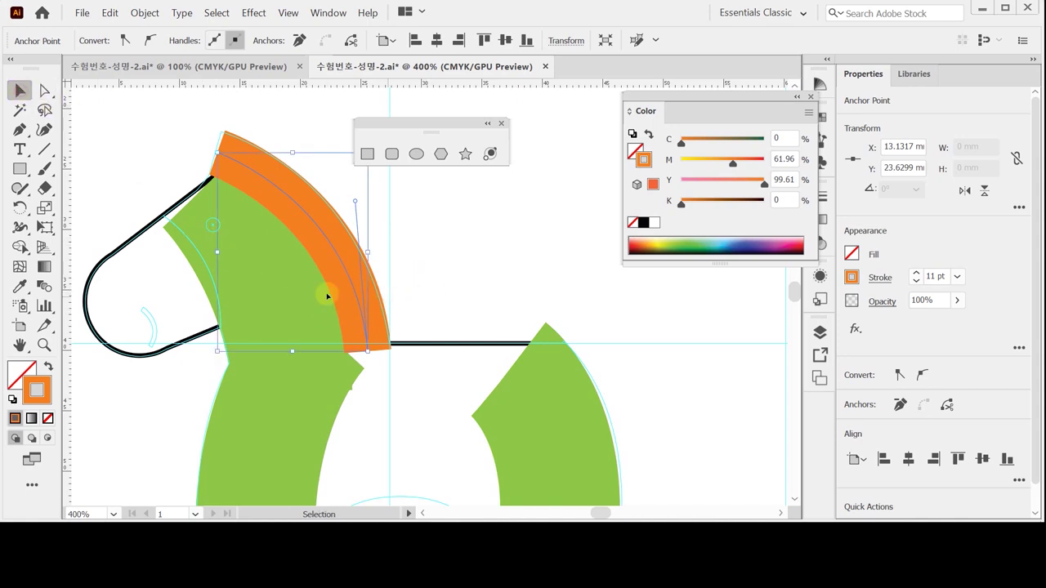
pyautogui.keyDown('shift'); pyautogui.click(542, 452); pyautogui.keyUp('shift')
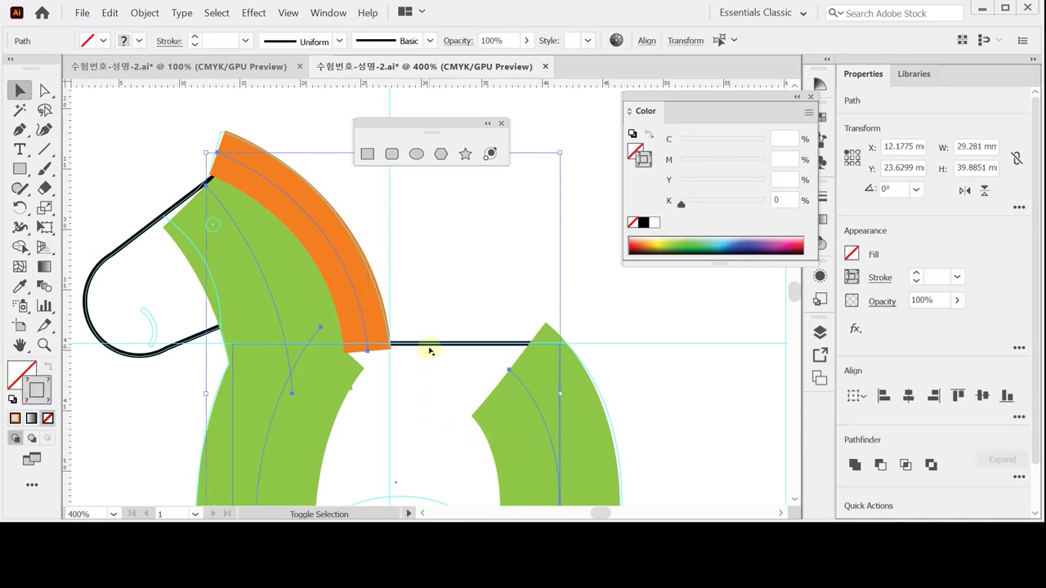
pyautogui.scroll(-3, 434, 414)
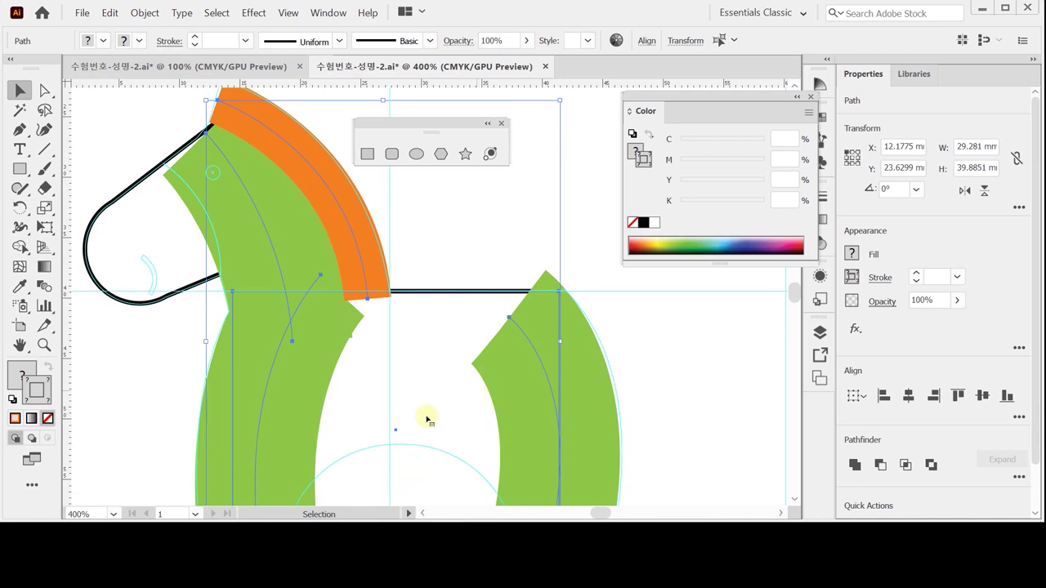
pyautogui.keyDown('shift'); pyautogui.click(430, 290); pyautogui.keyUp('shift')
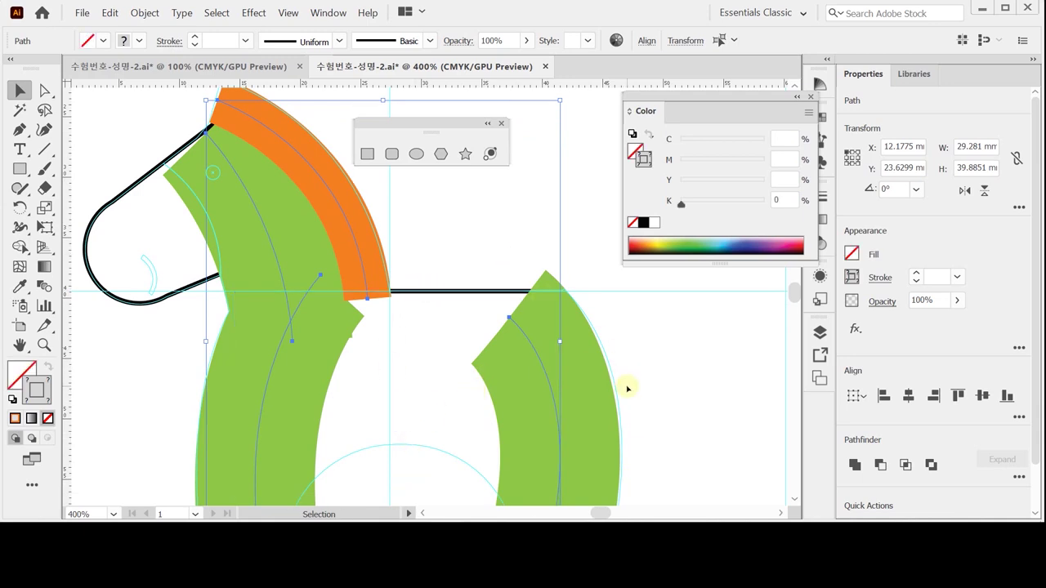
pyautogui.click(332, 297)
pyautogui.scroll(-1, 332, 331)
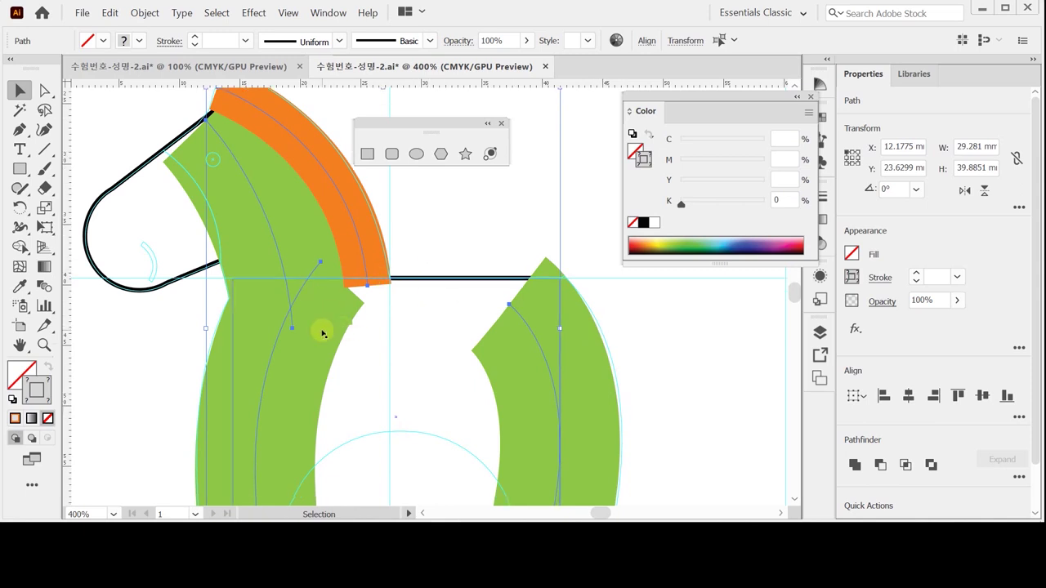
pyautogui.click(144, 12)
pyautogui.moveTo(261, 315)
pyautogui.moveTo(254, 286)
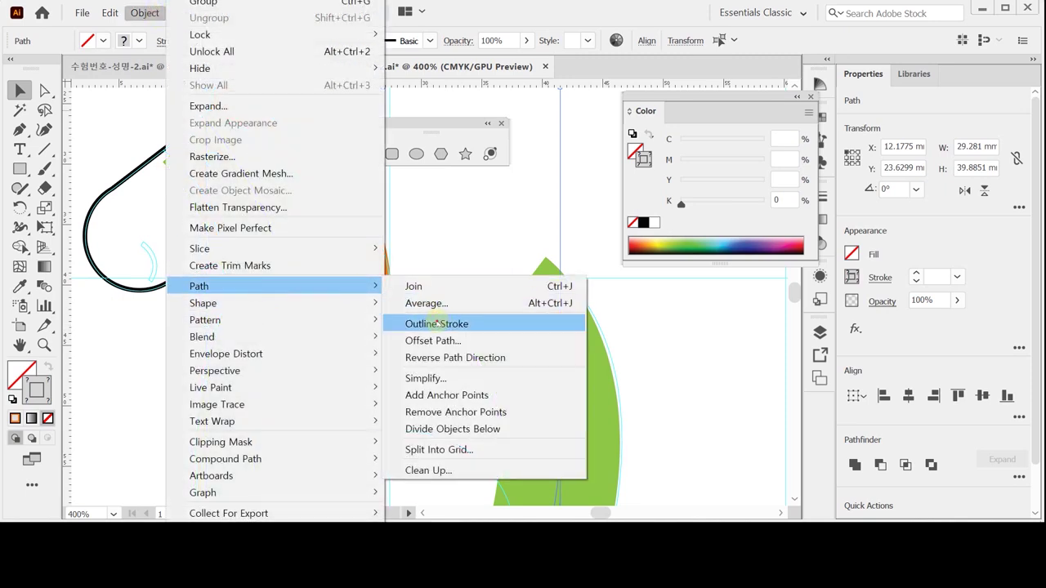
pyautogui.click(433, 323)
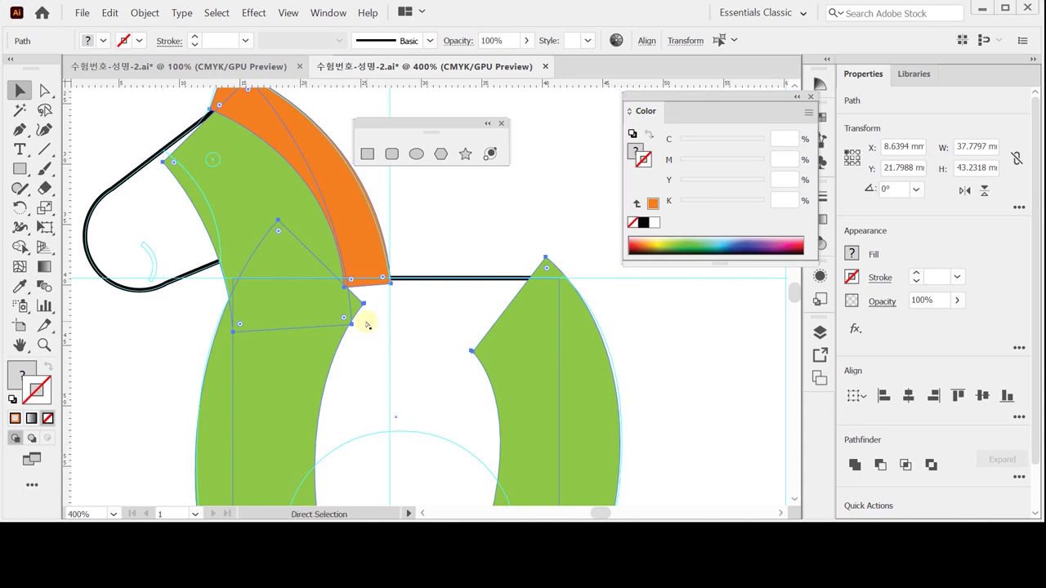
# - Select all the horse's head, neck, body and leg shapes without the ground stroke, and unite them into one shape
pyautogui.hotkey('ctrl', 'alt', ']')
pyautogui.keyDown('shift'); pyautogui.click(362, 304); pyautogui.keyUp('shift')
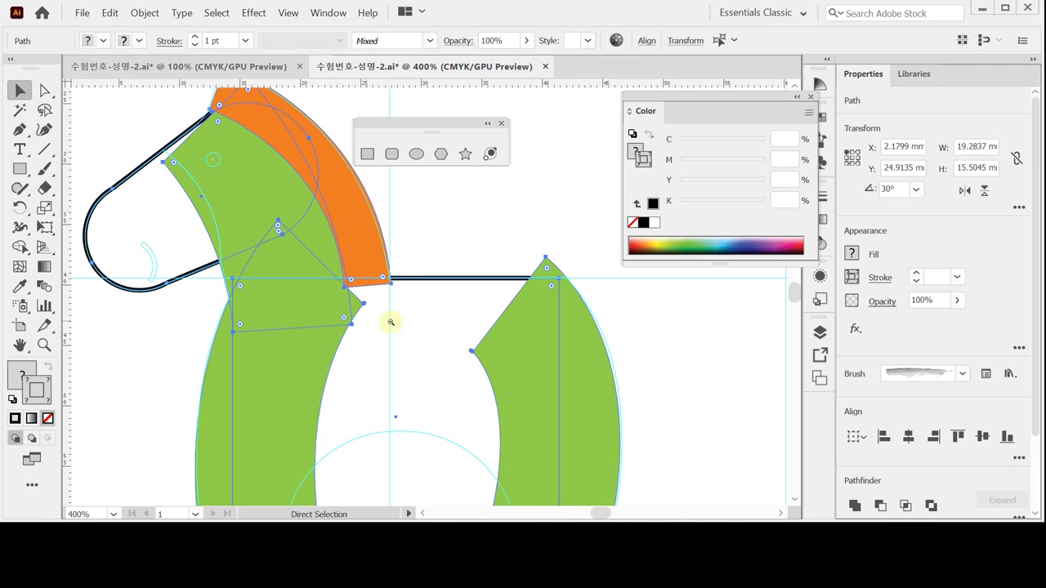
pyautogui.keyDown('ctrl'); pyautogui.click(382, 324); pyautogui.keyUp('ctrl')
pyautogui.keyDown('ctrl'); pyautogui.keyDown('alt'); pyautogui.click(379, 320); pyautogui.keyUp('alt'); pyautogui.keyUp('ctrl')
pyautogui.keyDown('ctrl'); pyautogui.keyDown('alt'); pyautogui.click(379, 321); pyautogui.keyUp('alt'); pyautogui.keyUp('ctrl')
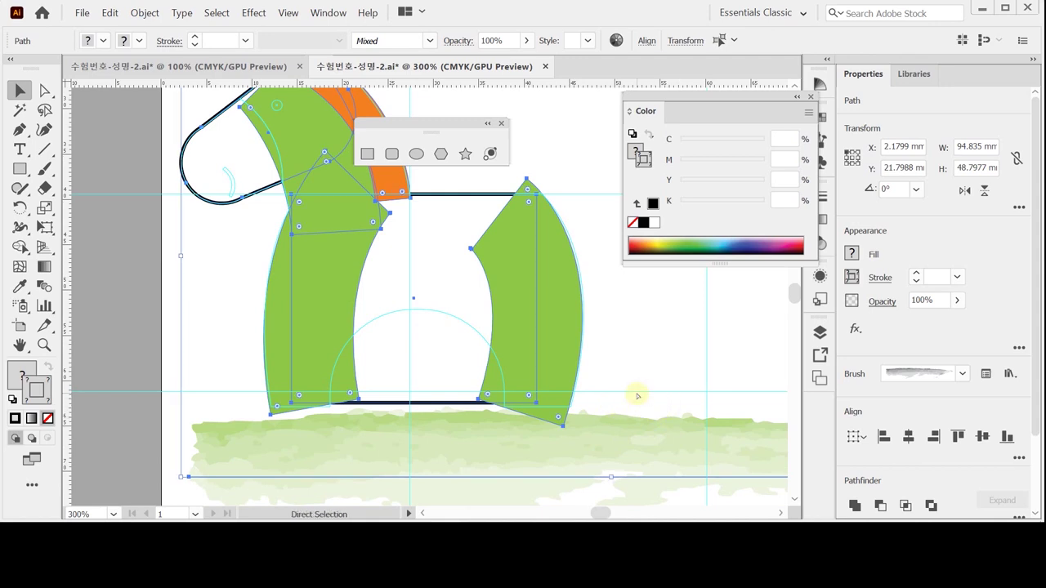
pyautogui.keyDown('shift'); pyautogui.click(673, 495); pyautogui.keyUp('shift')
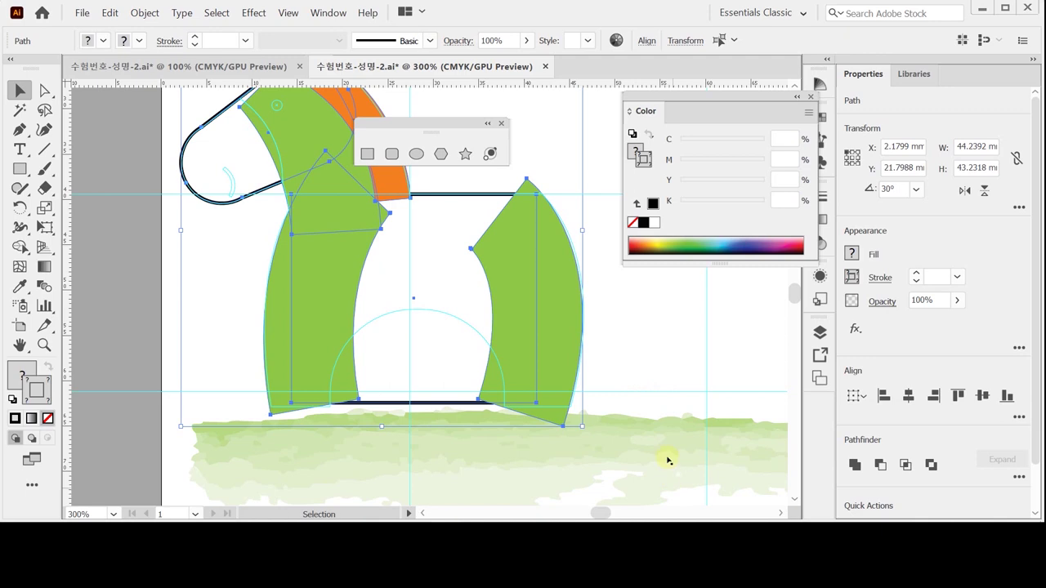
pyautogui.click(855, 464)
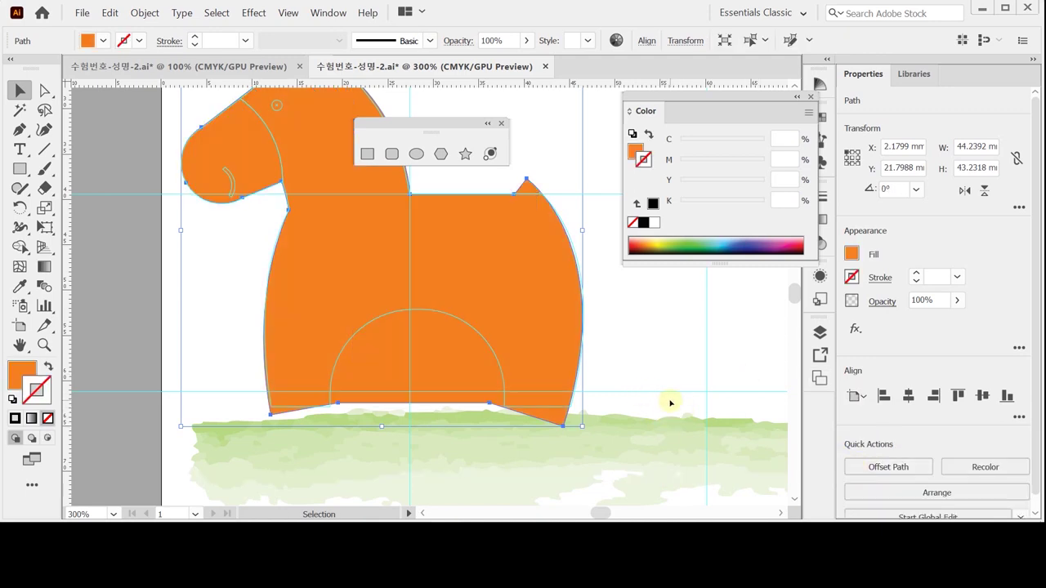
# - Draw a rectangle about 38.7 x 4.1 mm across the bottoms of the legs with the default white fill and black stroke
pyautogui.scroll(1, 670, 402)
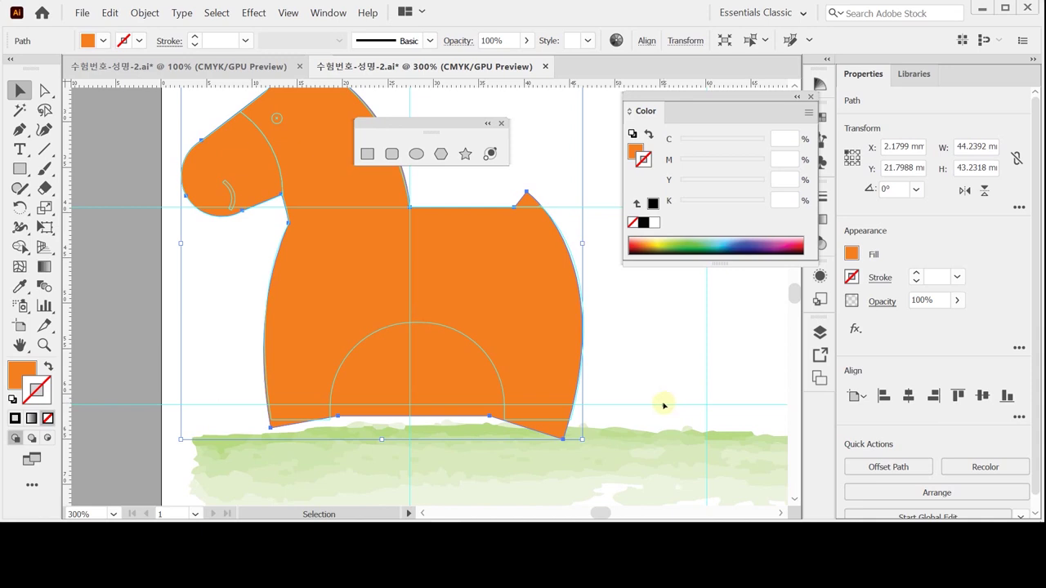
pyautogui.scroll(1, 664, 405)
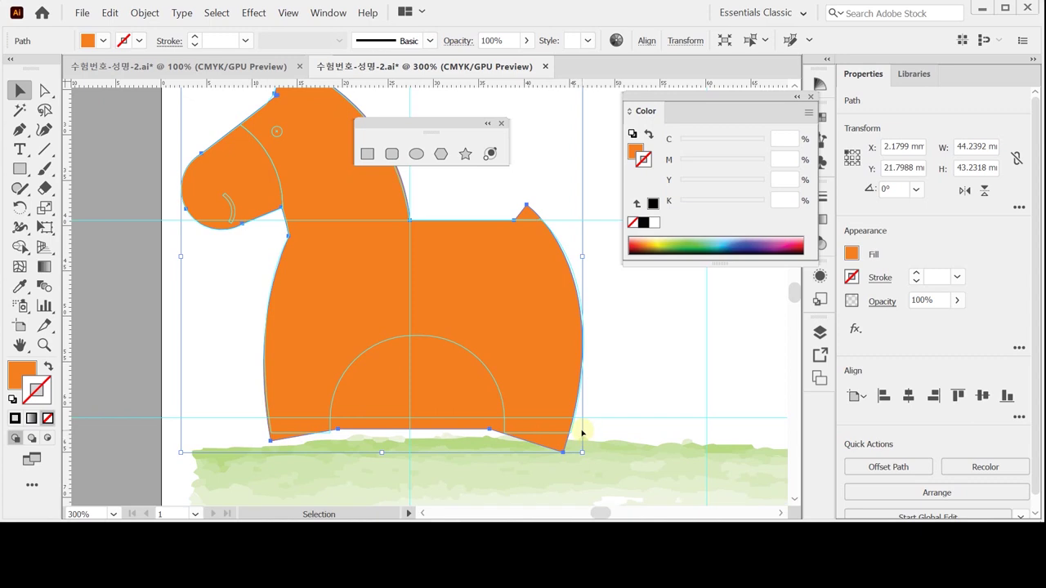
pyautogui.click(604, 398)
pyautogui.click(367, 154)
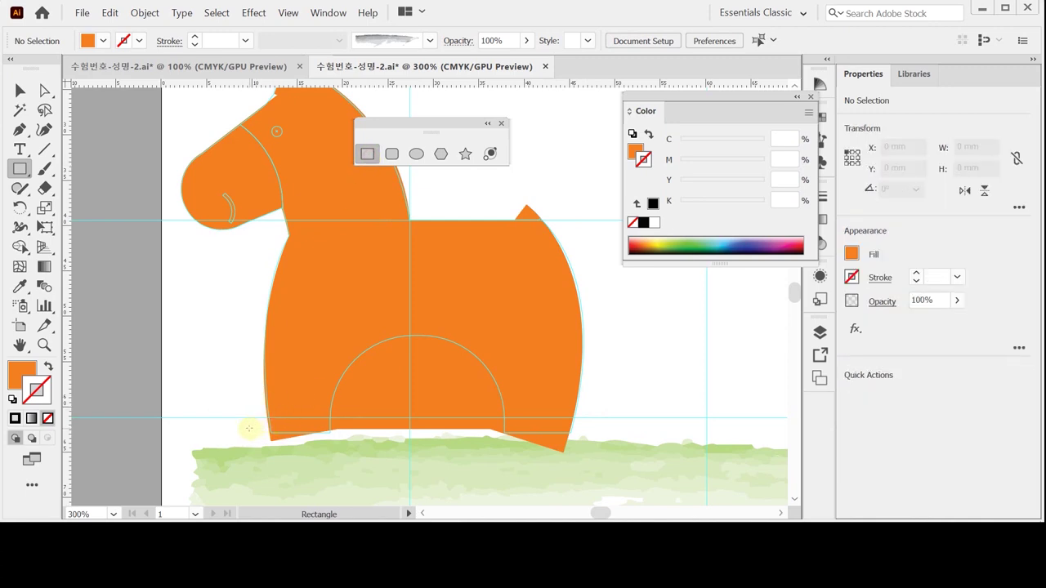
pyautogui.moveTo(243, 426); pyautogui.dragTo(595, 464)
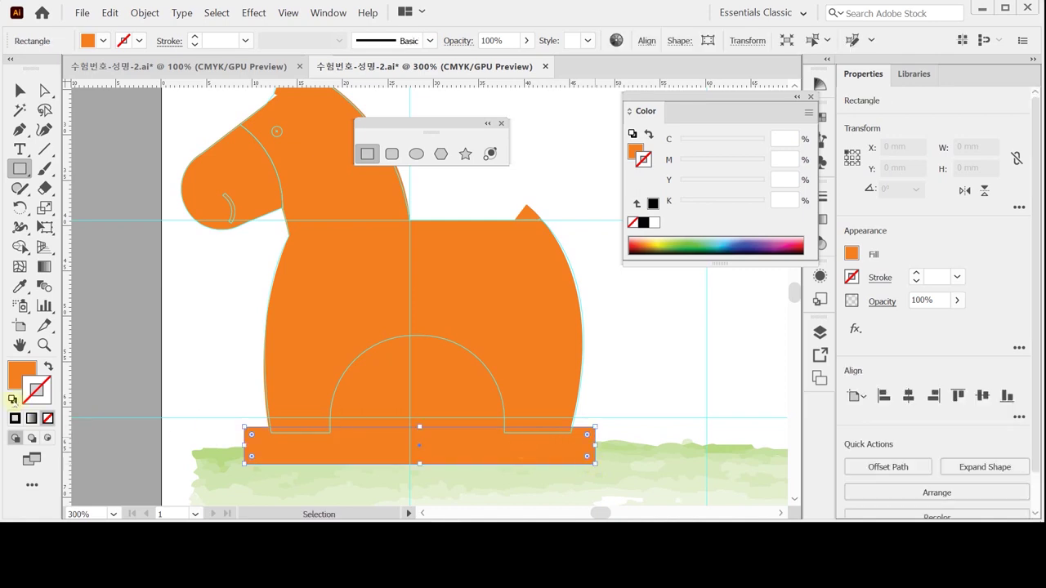
pyautogui.click(12, 401)
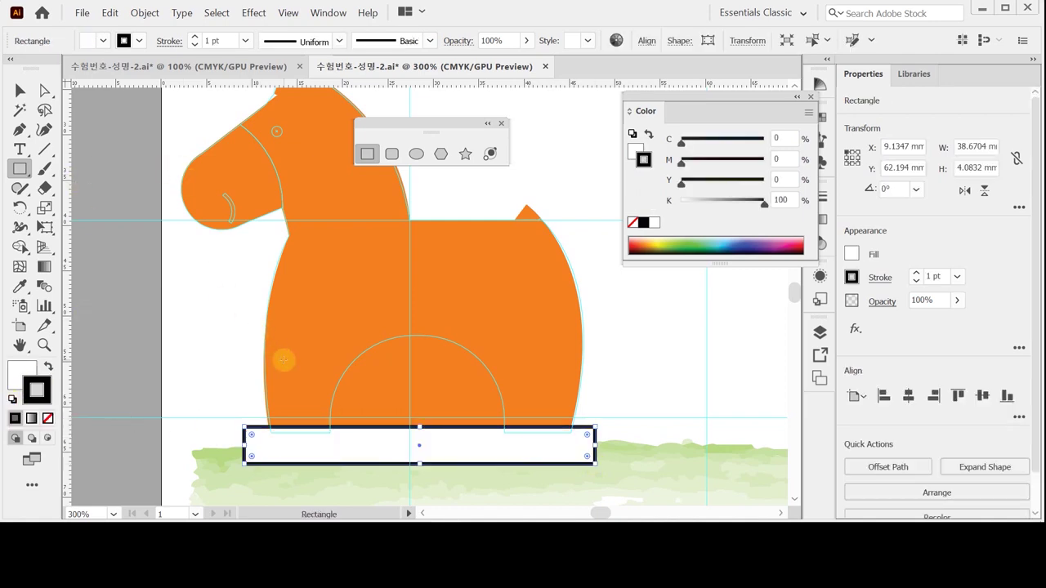
# - Draw a rounded rectangle about 19 x 23.5 mm with fully rounded ends over the arch guide between the legs
pyautogui.scroll(-1, 283, 360)
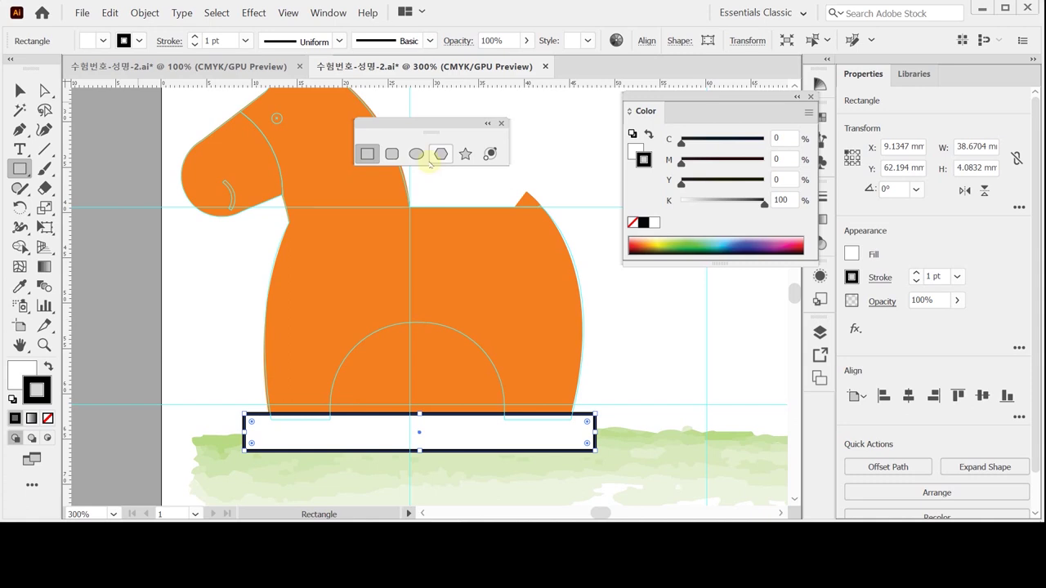
pyautogui.click(392, 153)
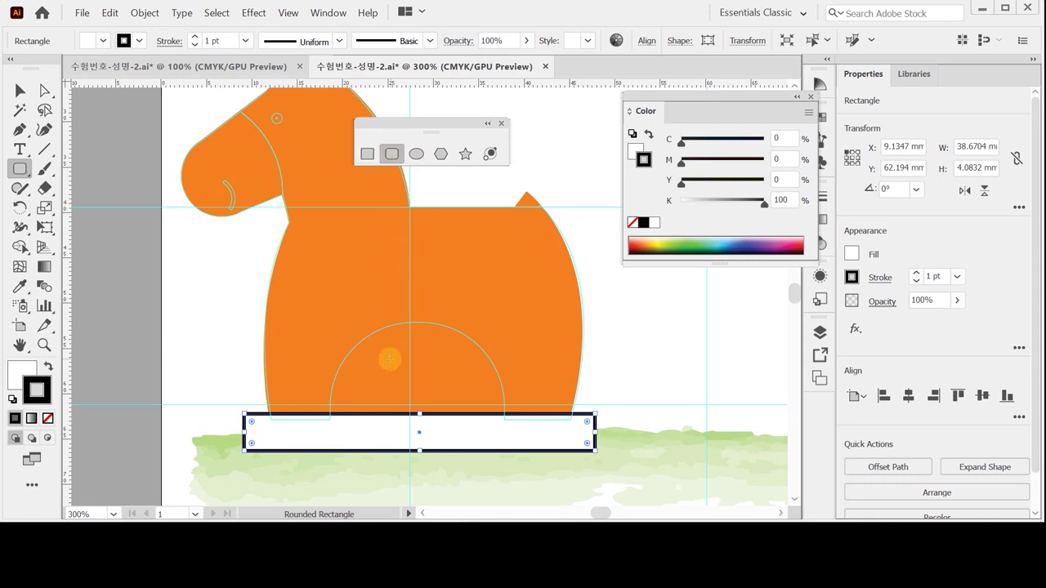
pyautogui.hotkey('ctrl', '-')
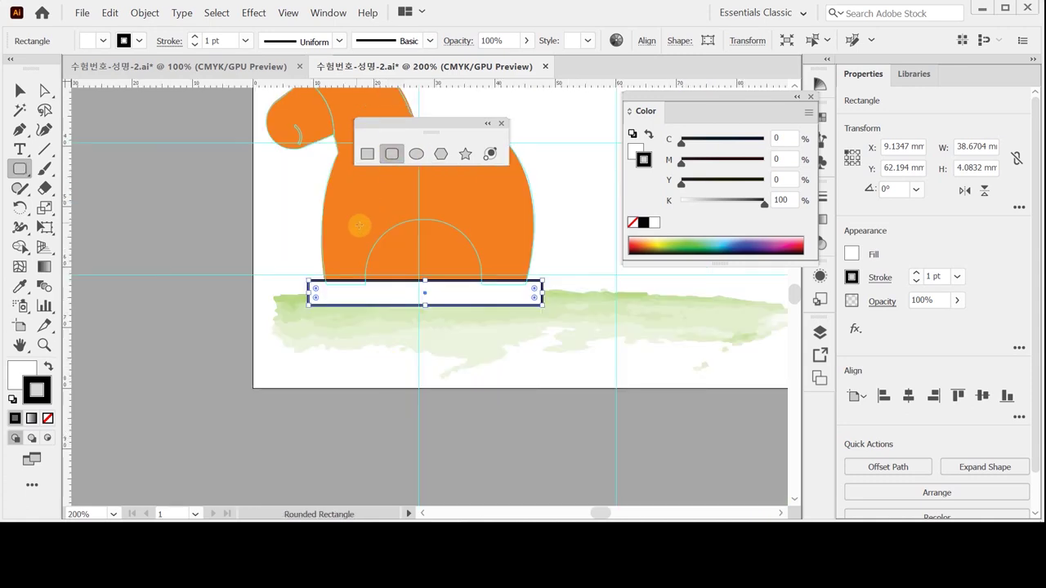
pyautogui.moveTo(366, 222); pyautogui.dragTo(482, 364)
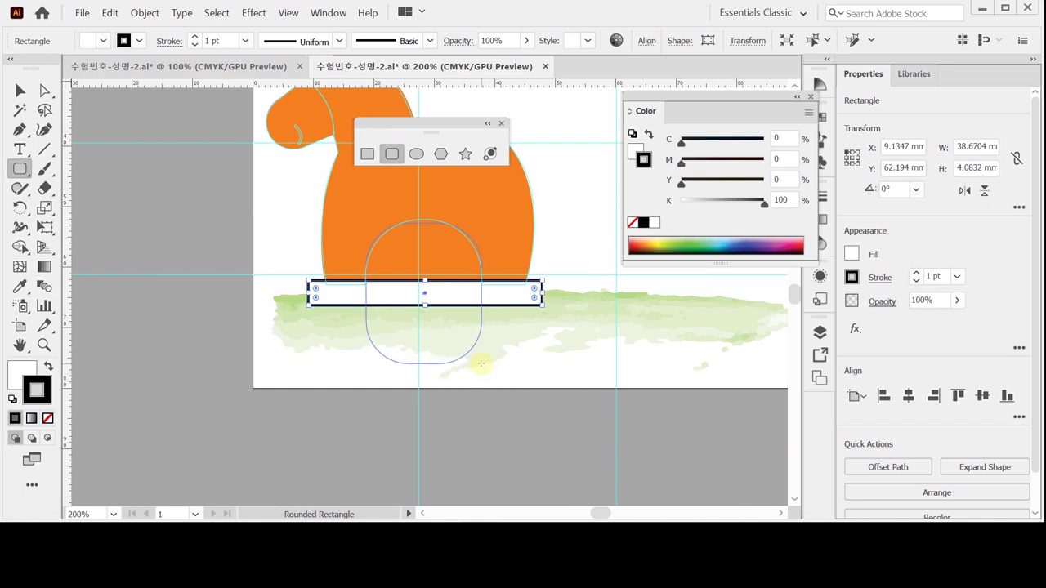
pyautogui.press('Right')
pyautogui.press('Left')
pyautogui.press('Up')
pyautogui.press('Up')
pyautogui.press('Up')
pyautogui.press('Up')
pyautogui.press('Up')
pyautogui.press('Up')
pyautogui.press('Up')
pyautogui.press('Down')
pyautogui.press('Down')
pyautogui.press('Down')
pyautogui.press('Down')
pyautogui.press('Down')
pyautogui.press('Right')
pyautogui.moveTo(483, 364); pyautogui.dragTo(482, 364)
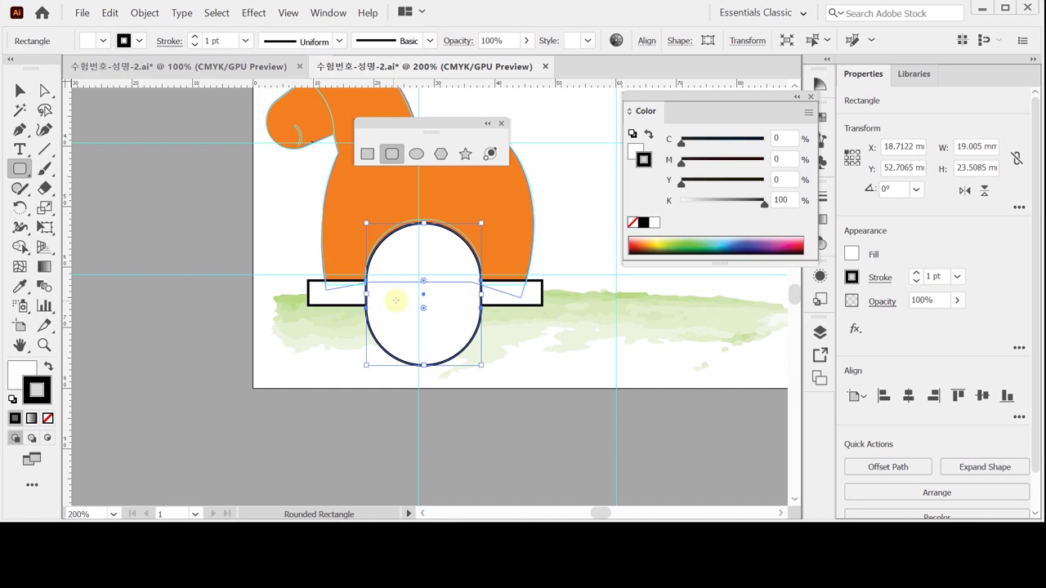
# - Move the rounded rectangle up onto the arch guide and adjust its corner rounding to follow the guide's curve
pyautogui.scroll(2, 457, 311)
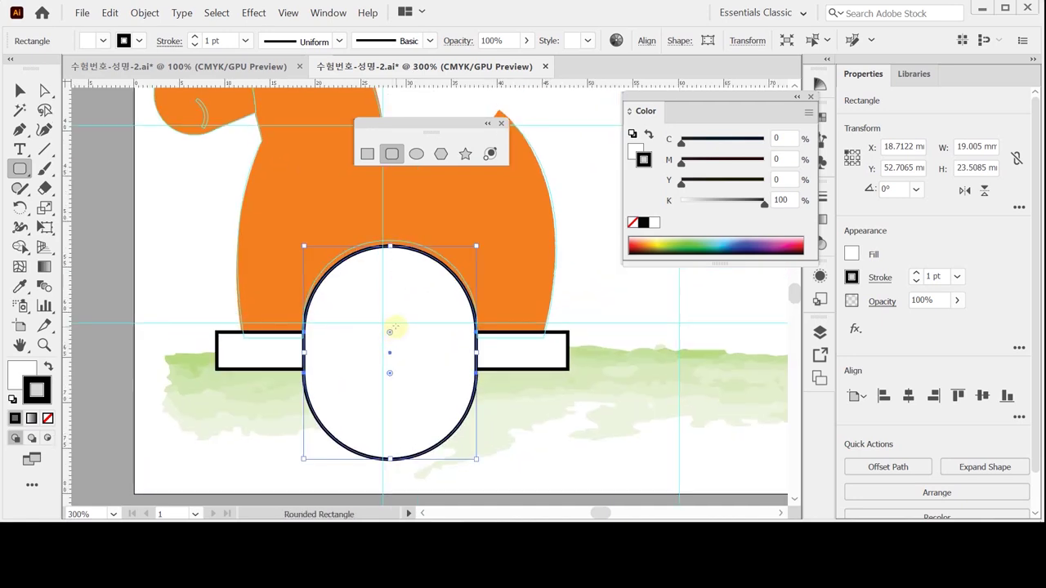
pyautogui.moveTo(390, 331); pyautogui.dragTo(390, 325)
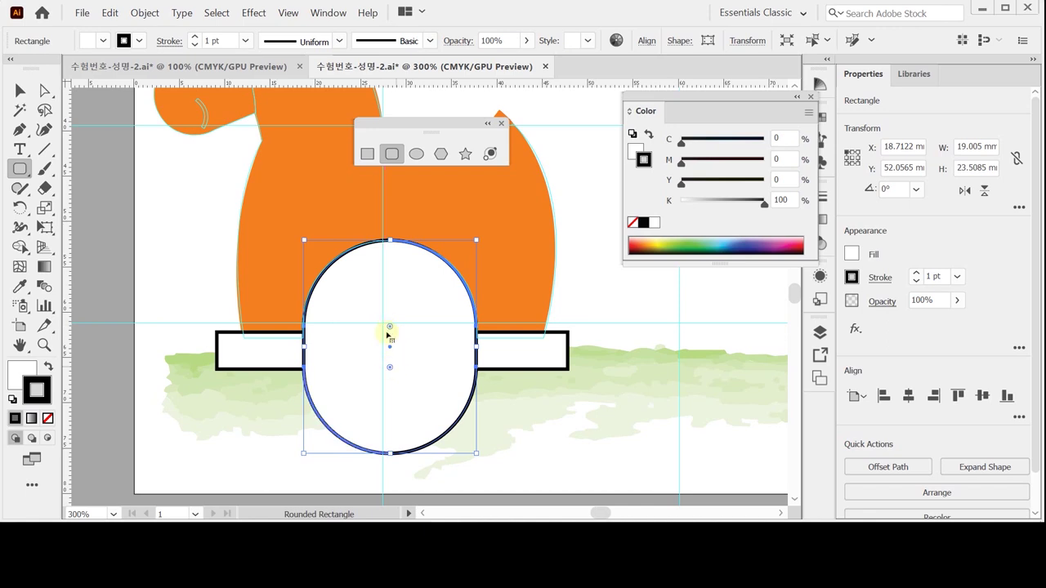
pyautogui.moveTo(393, 326); pyautogui.dragTo(412, 298)
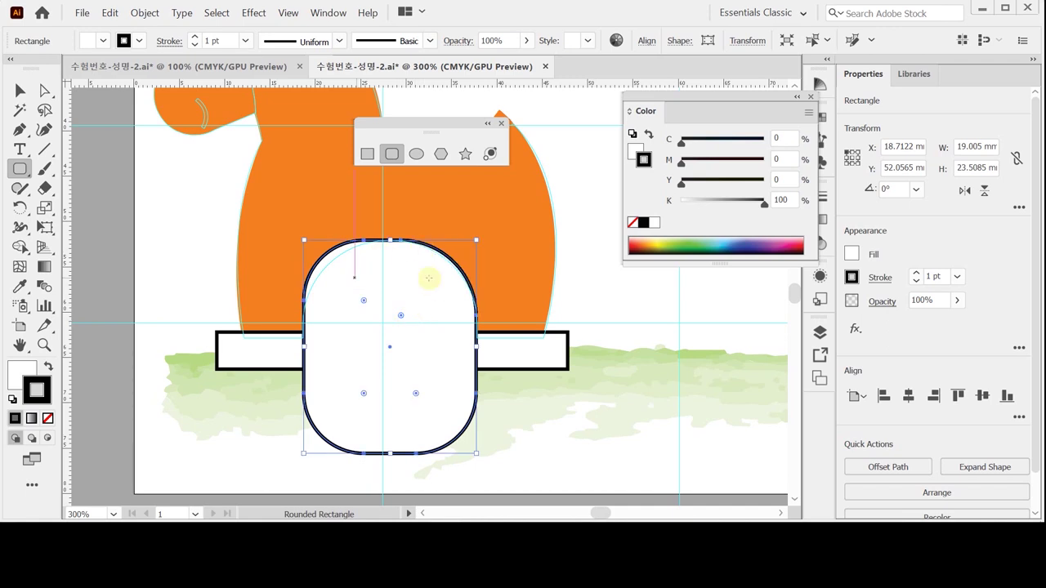
pyautogui.moveTo(401, 317); pyautogui.dragTo(405, 315)
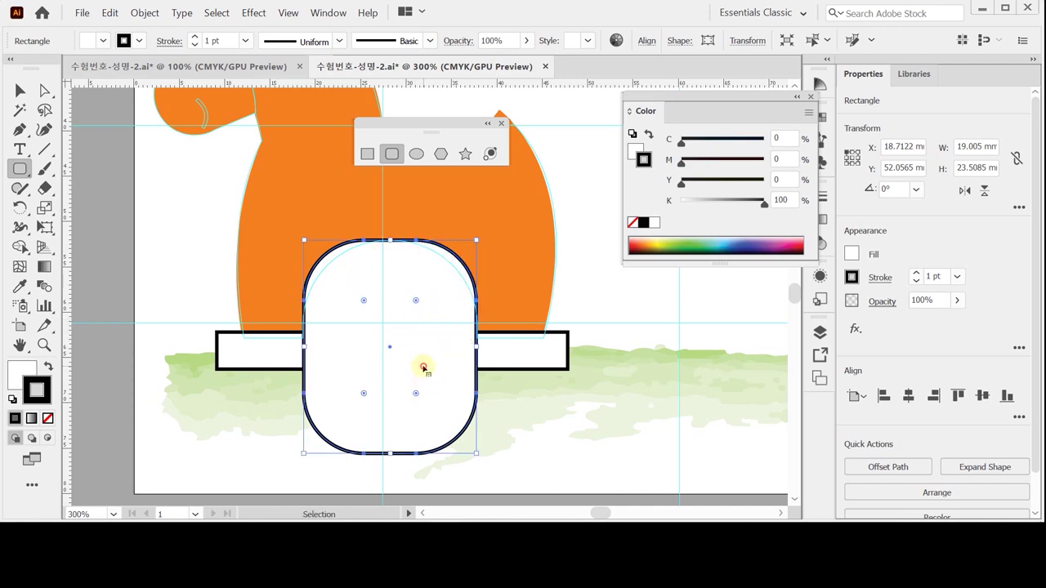
pyautogui.hotkey('ctrl', 'shift', 'a')
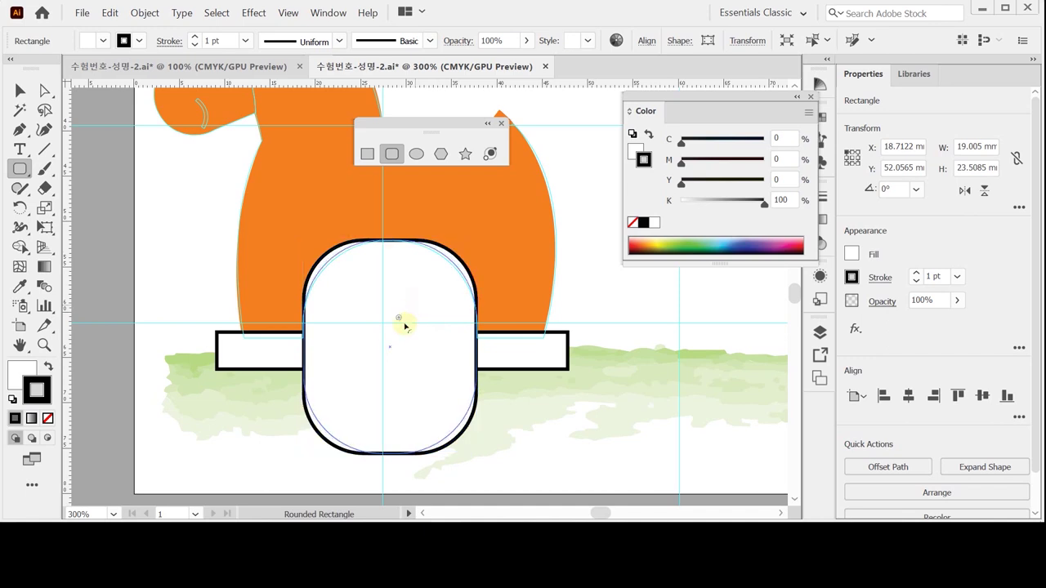
pyautogui.hotkey('ctrl', 'z')
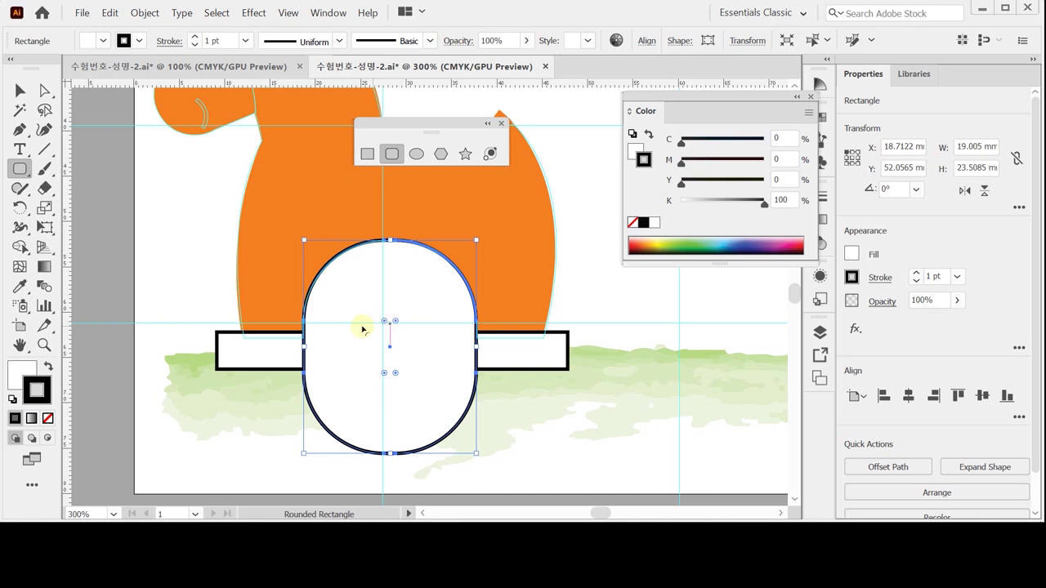
# - Select the horse, the bar and the rounded rectangle, subtract the front shapes from the horse, and save the document
pyautogui.click(20, 91)
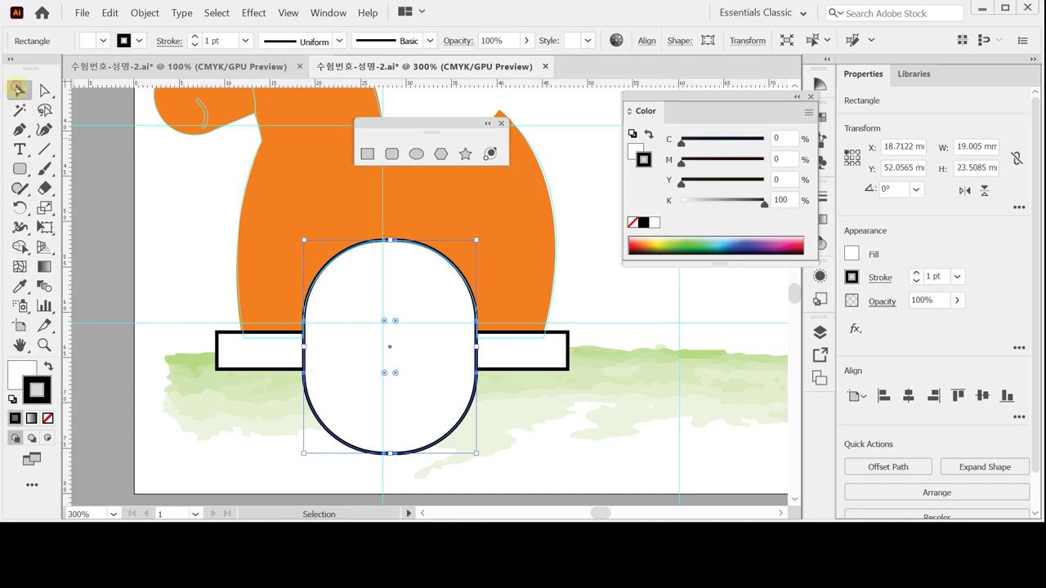
pyautogui.moveTo(164, 204); pyautogui.dragTo(425, 351)
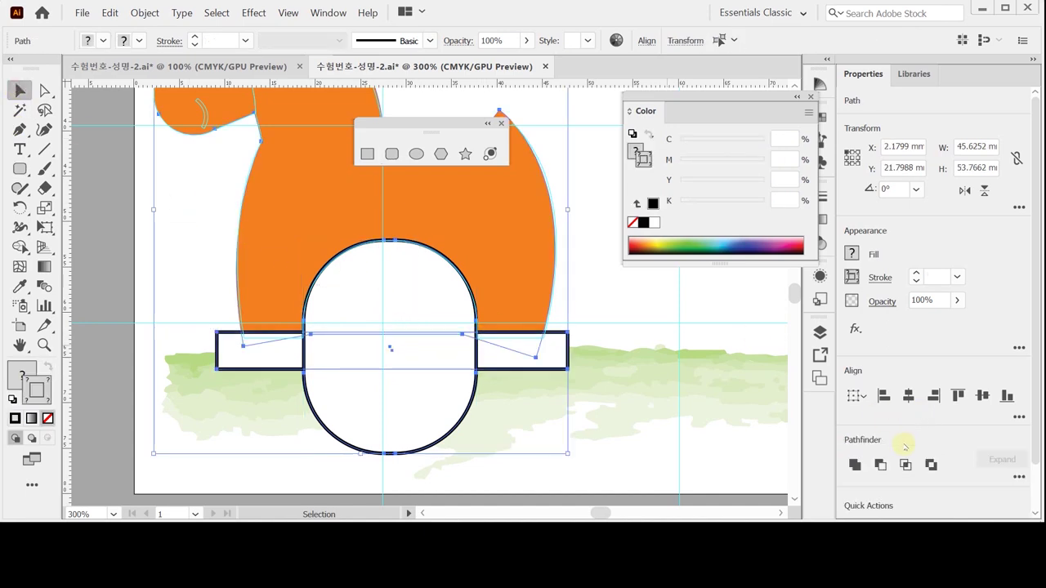
pyautogui.click(879, 464)
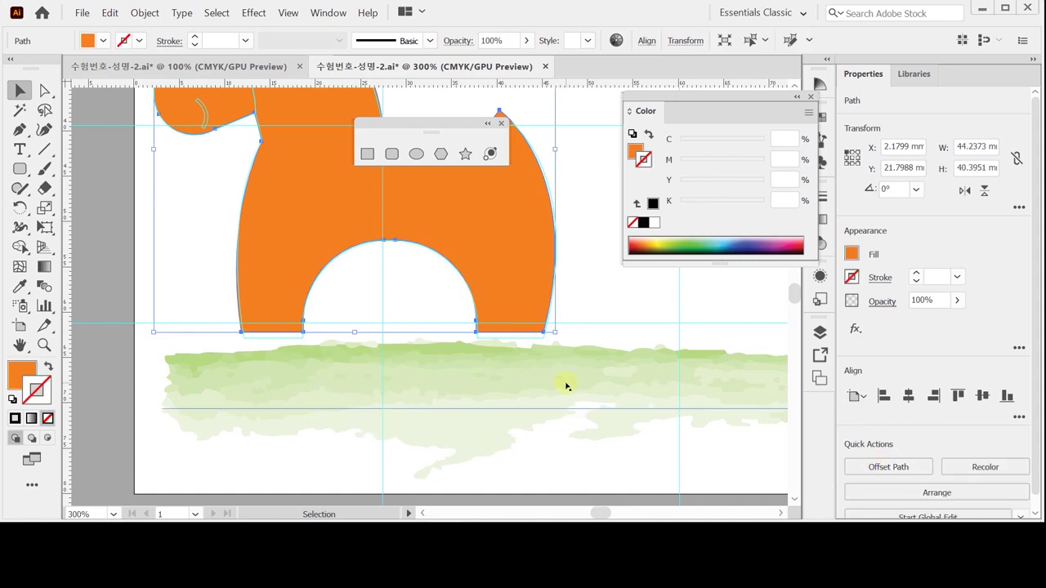
pyautogui.scroll(1, 597, 378)
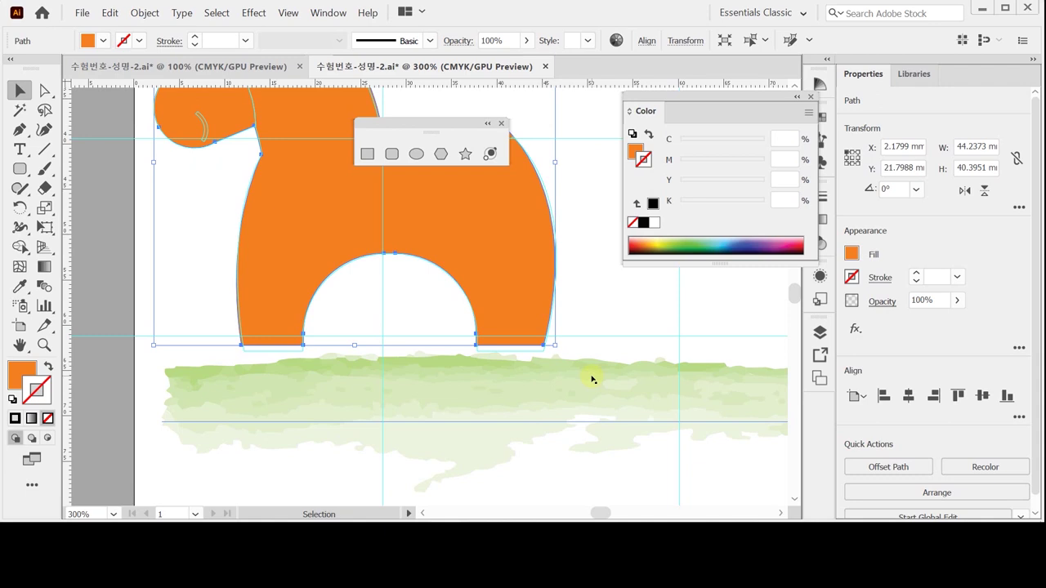
pyautogui.press('ctrl')
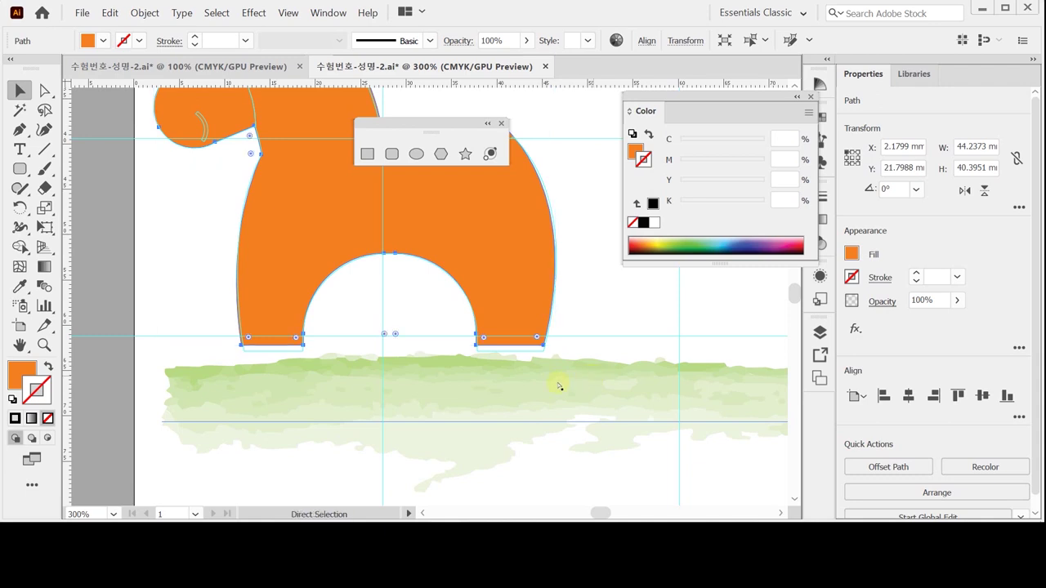
pyautogui.hotkey('ctrl', 's')
# - Draw a circle about 23.6 mm wide with no fill and a 1 pt black stroke, overlapping the horse's muzzle
pyautogui.press('space')
pyautogui.moveTo(355, 238); pyautogui.dragTo(436, 362)
pyautogui.keyDown('ctrl'); pyautogui.click(357, 258); pyautogui.keyUp('ctrl')
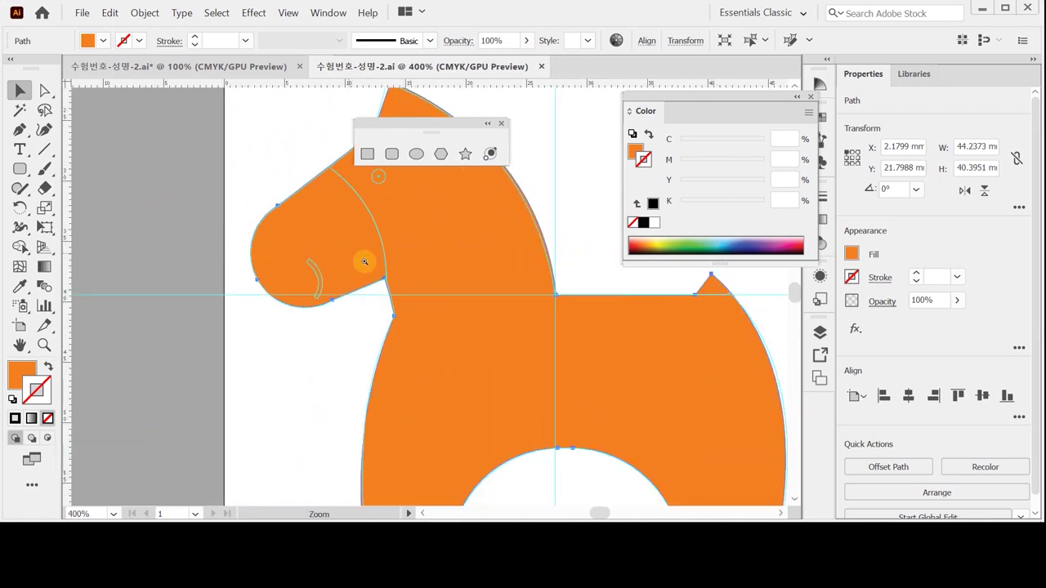
pyautogui.scroll(2, 373, 239)
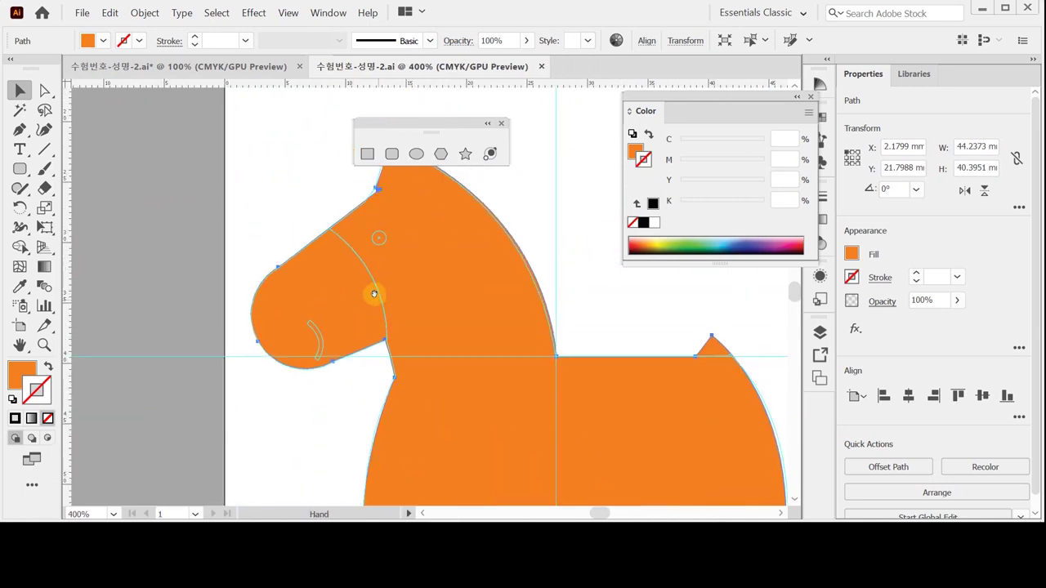
pyautogui.keyDown('ctrl'); pyautogui.click(376, 283); pyautogui.keyUp('ctrl')
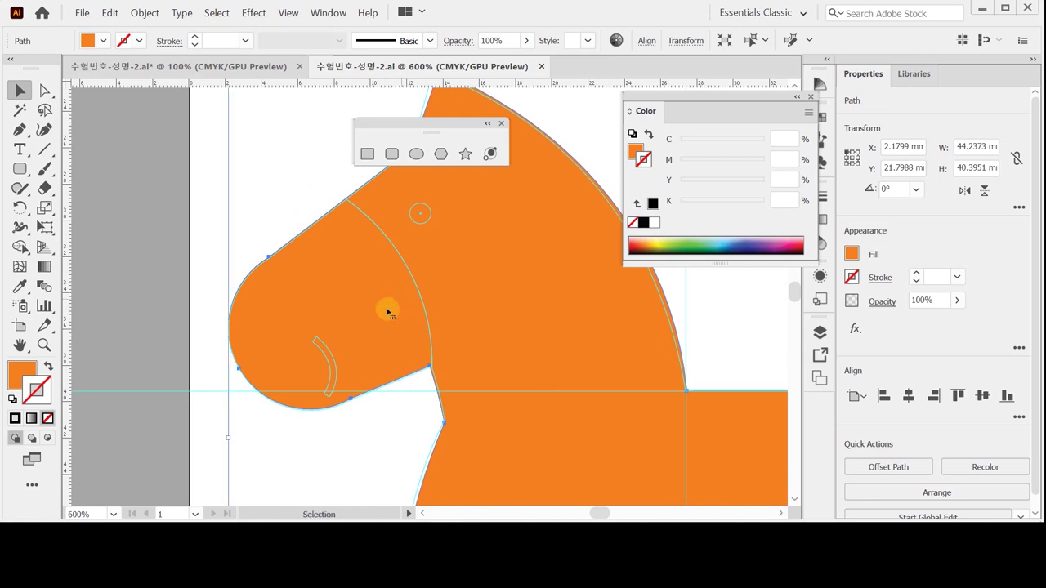
pyautogui.hotkey('ctrl', '-')
pyautogui.hotkey('ctrl', '-')
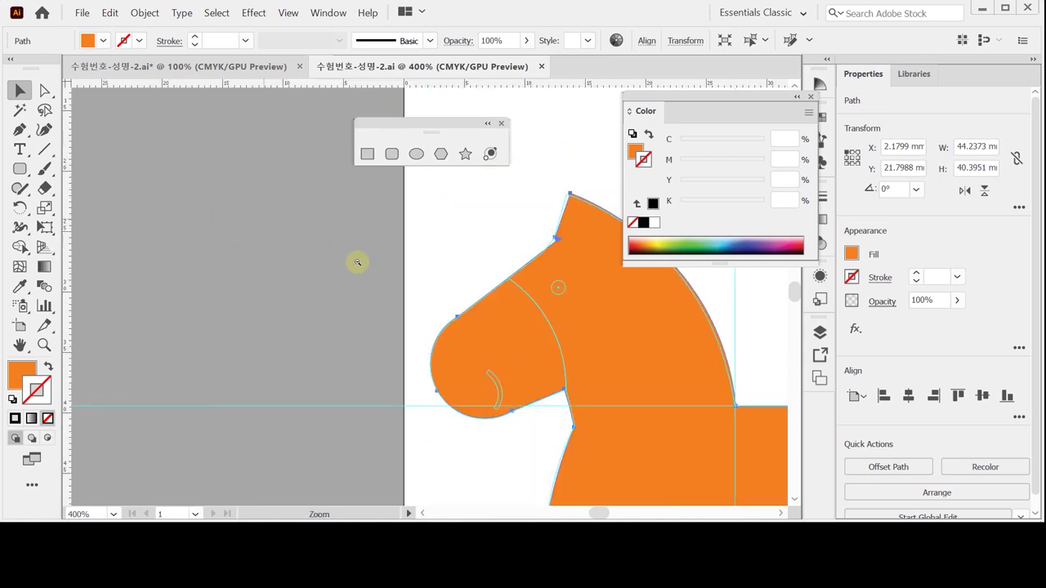
pyautogui.moveTo(355, 262); pyautogui.dragTo(403, 278)
pyautogui.moveTo(355, 250); pyautogui.dragTo(240, 227)
pyautogui.click(80, 327)
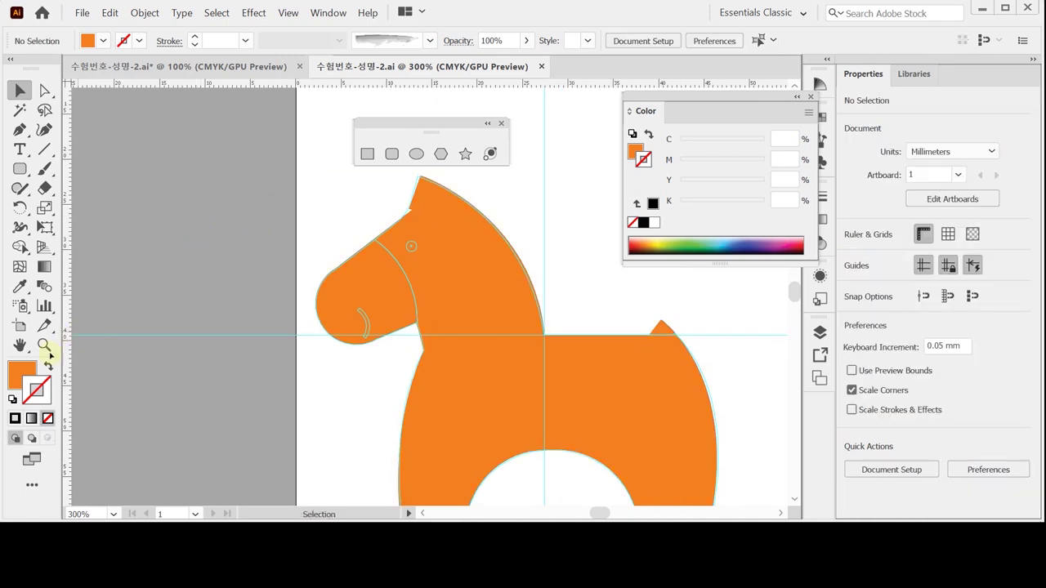
pyautogui.click(22, 373)
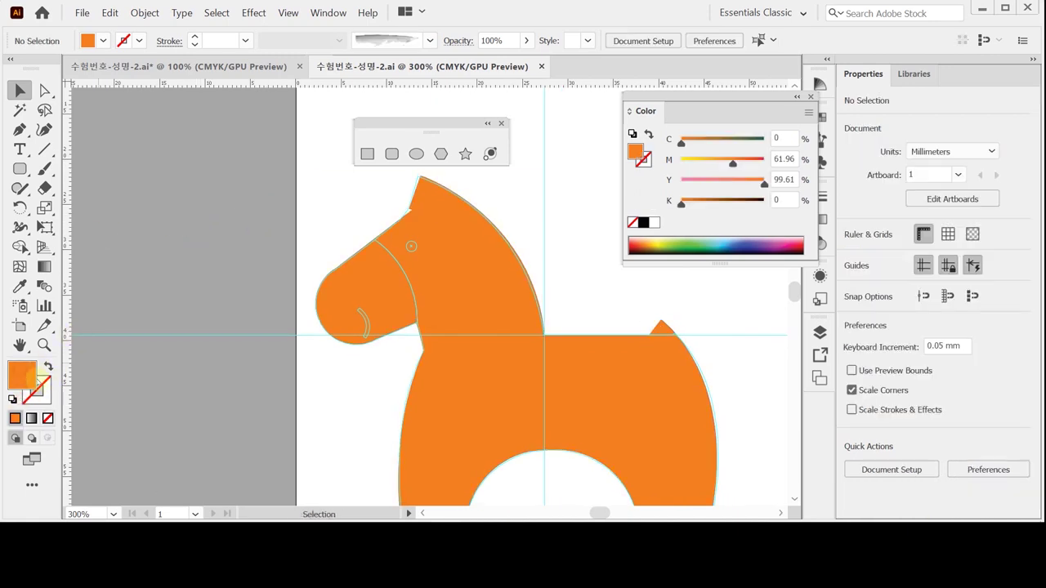
pyautogui.click(13, 400)
pyautogui.click(48, 418)
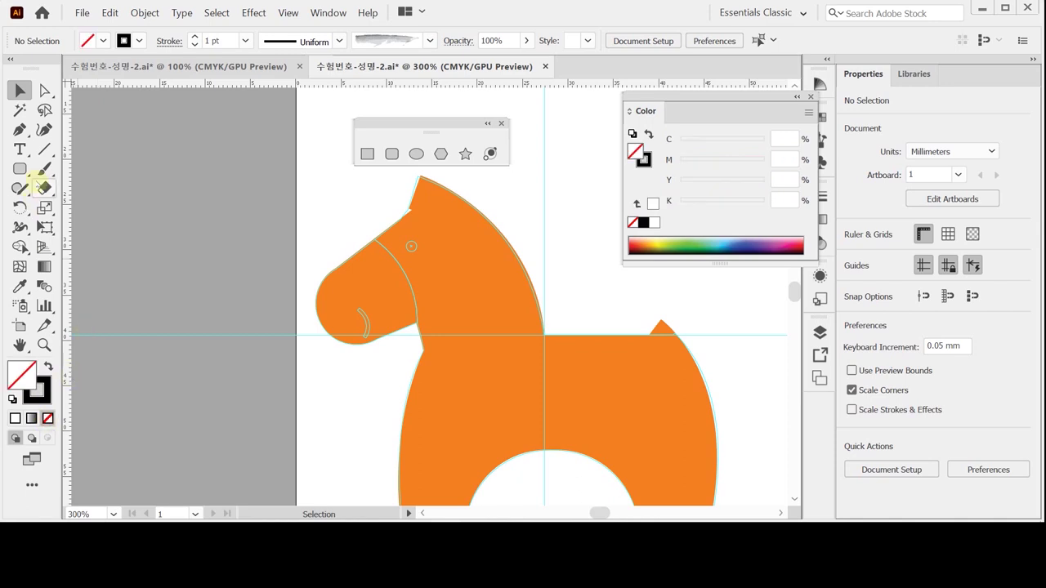
pyautogui.click(417, 154)
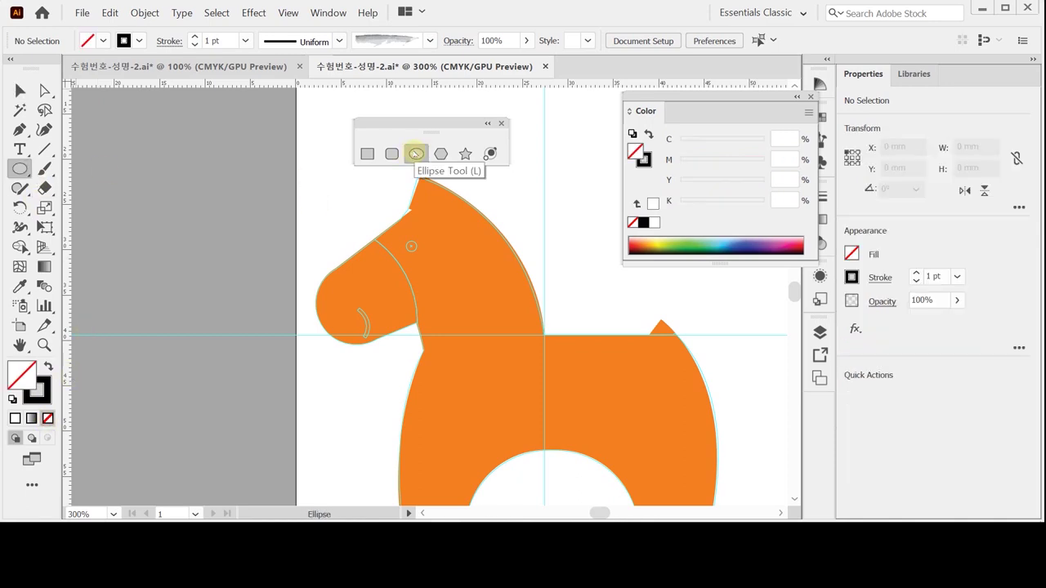
pyautogui.moveTo(188, 239); pyautogui.dragTo(405, 452)
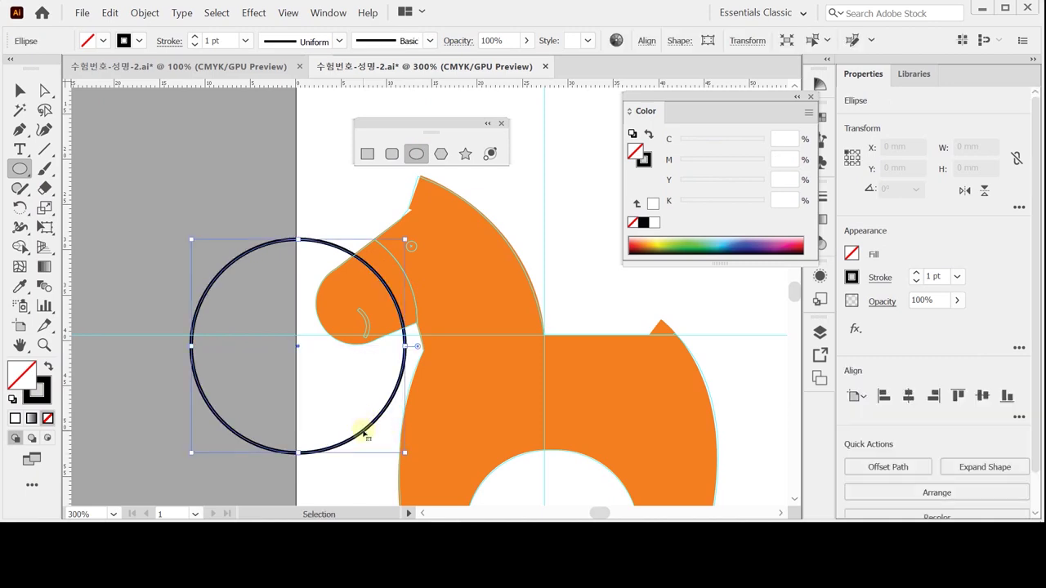
# - Resize the circle to about 23.2 mm and move it so its edge follows the muzzle guide curve
pyautogui.moveTo(380, 412); pyautogui.dragTo(377, 411)
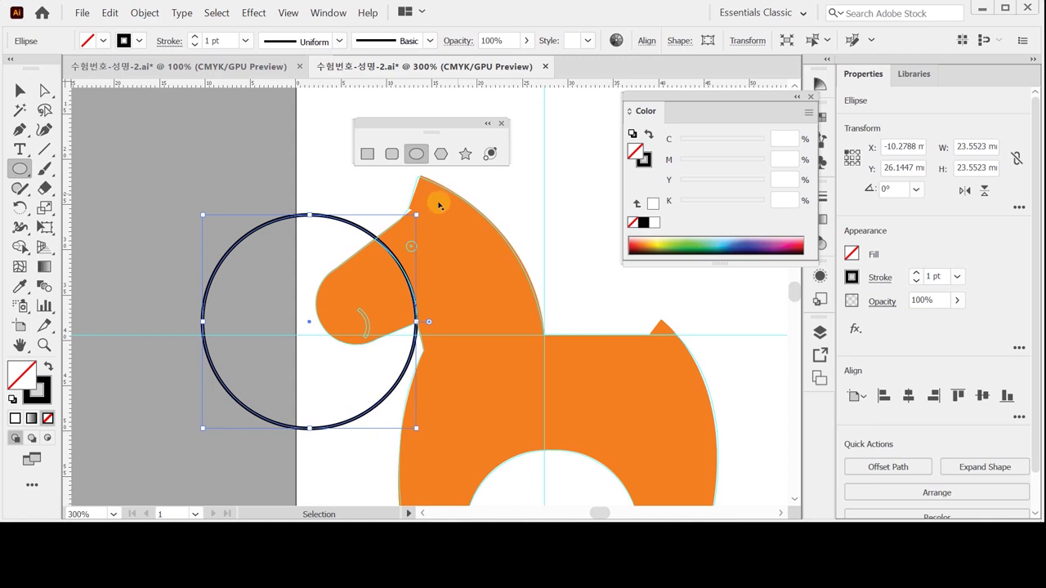
pyautogui.moveTo(416, 214); pyautogui.dragTo(414, 217)
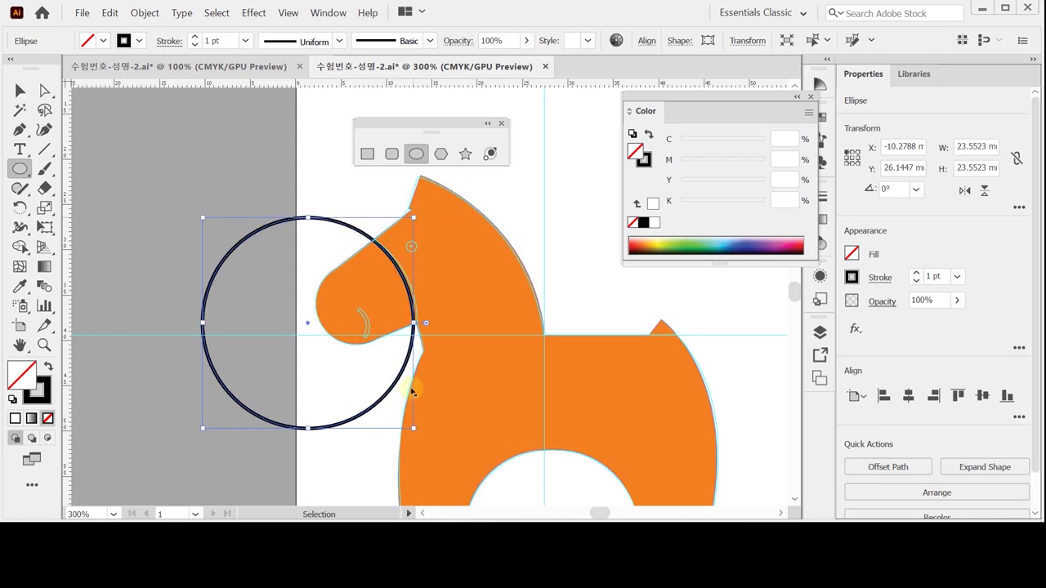
pyautogui.moveTo(340, 427); pyautogui.dragTo(347, 430)
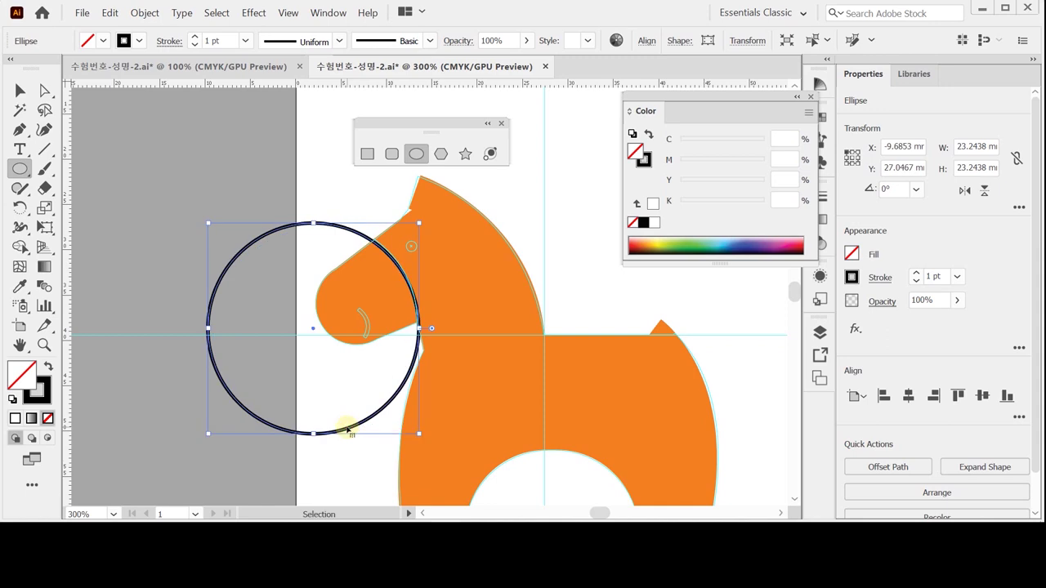
pyautogui.moveTo(347, 426); pyautogui.dragTo(346, 425)
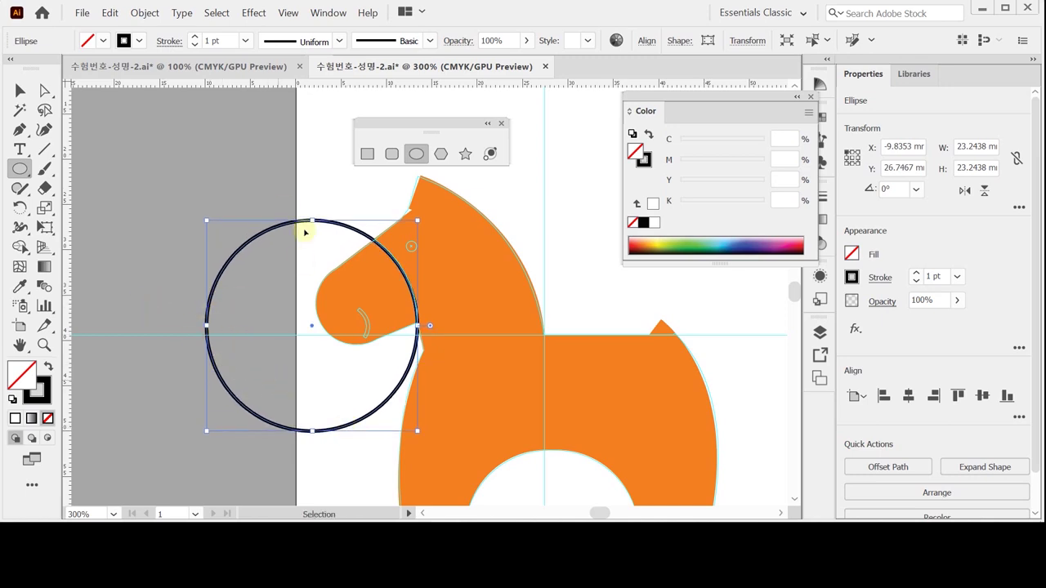
# - Select the horse together with the circle and split them with Pathfinder Divide
pyautogui.keyDown('shift'); pyautogui.click(423, 326); pyautogui.keyUp('shift')
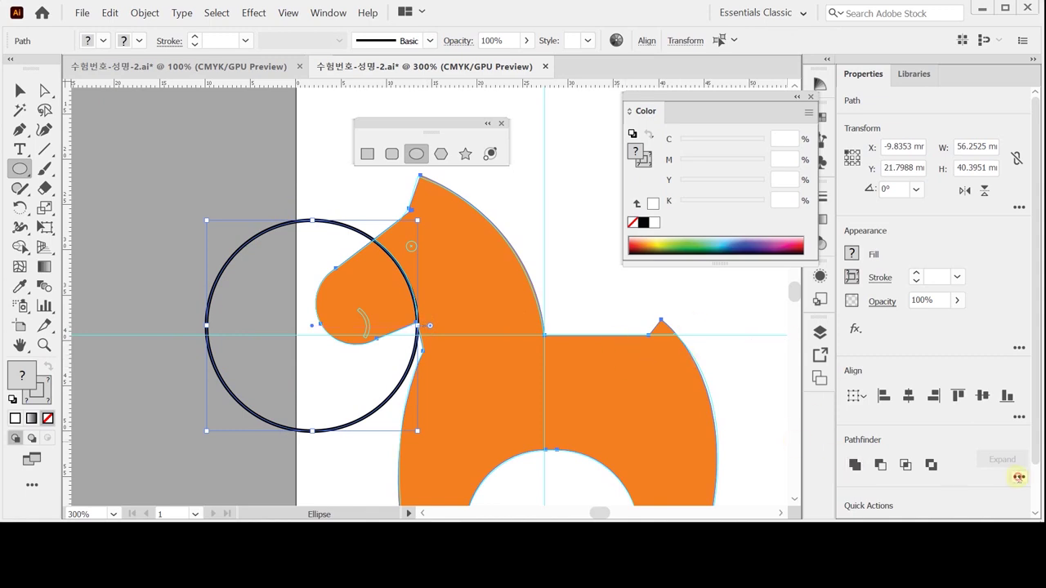
pyautogui.click(1018, 478)
pyautogui.click(857, 455)
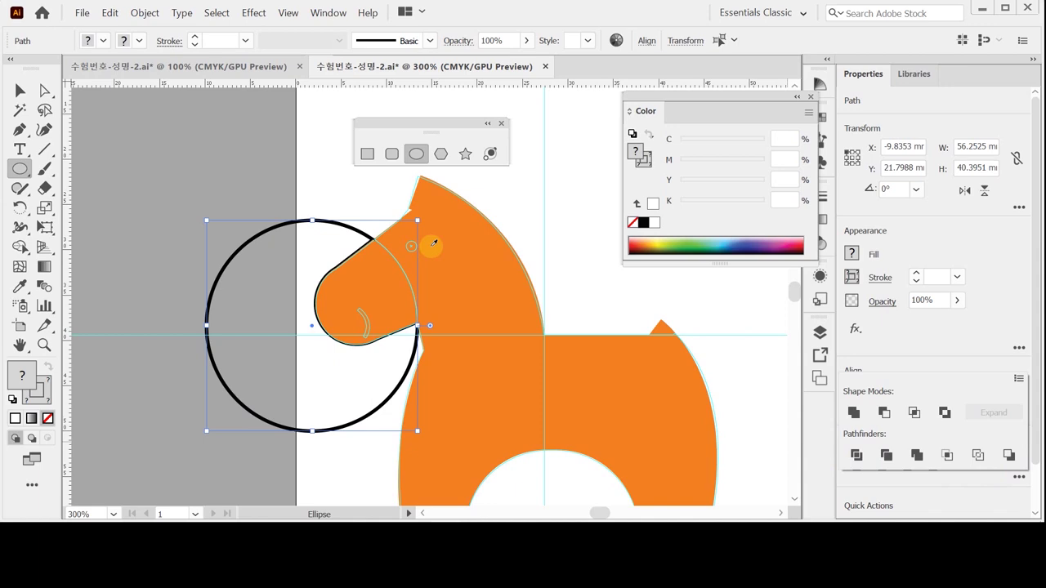
pyautogui.hotkey('ctrl', 'shift', 'a')
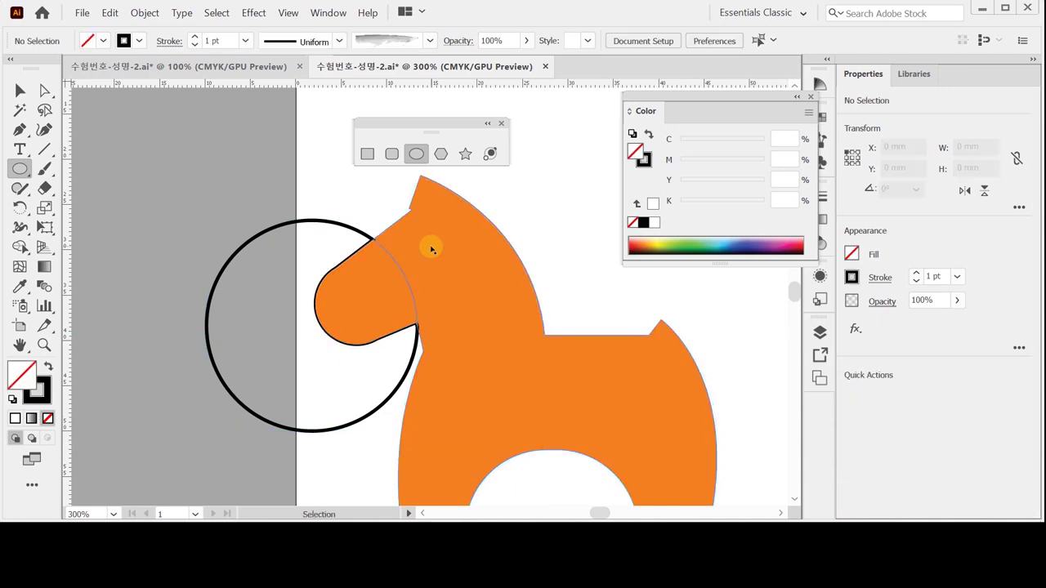
# - Isolate the divided group and delete the leftover circle piece outside the horse's head
pyautogui.doubleClick(432, 249)
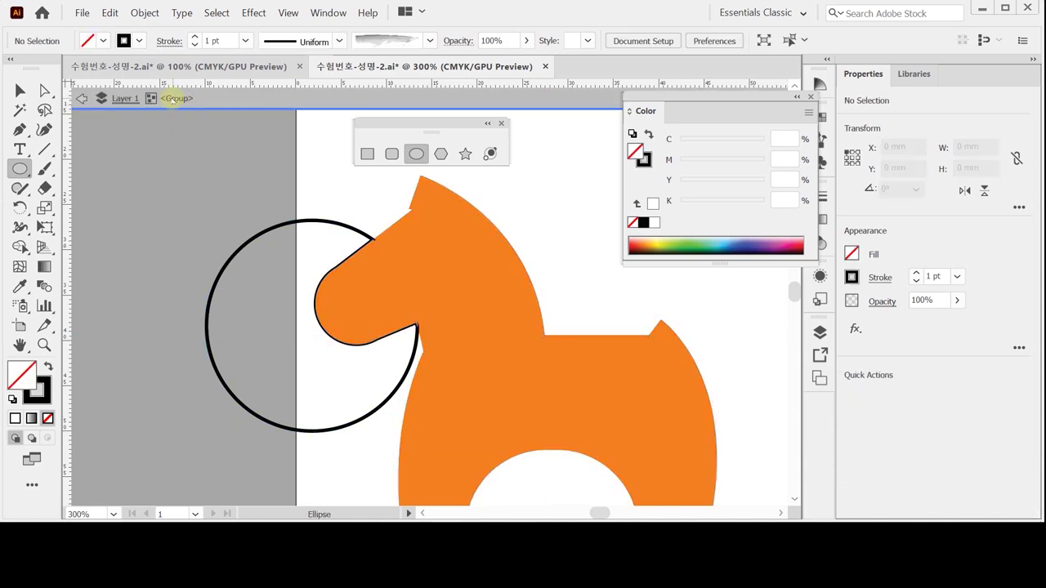
pyautogui.click(21, 90)
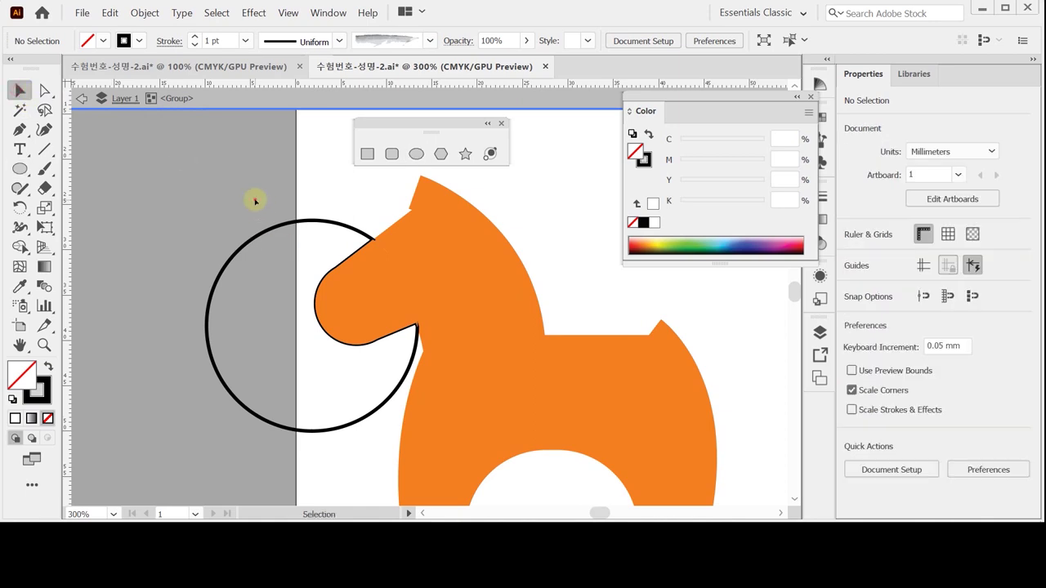
pyautogui.click(274, 253)
pyautogui.press('Delete')
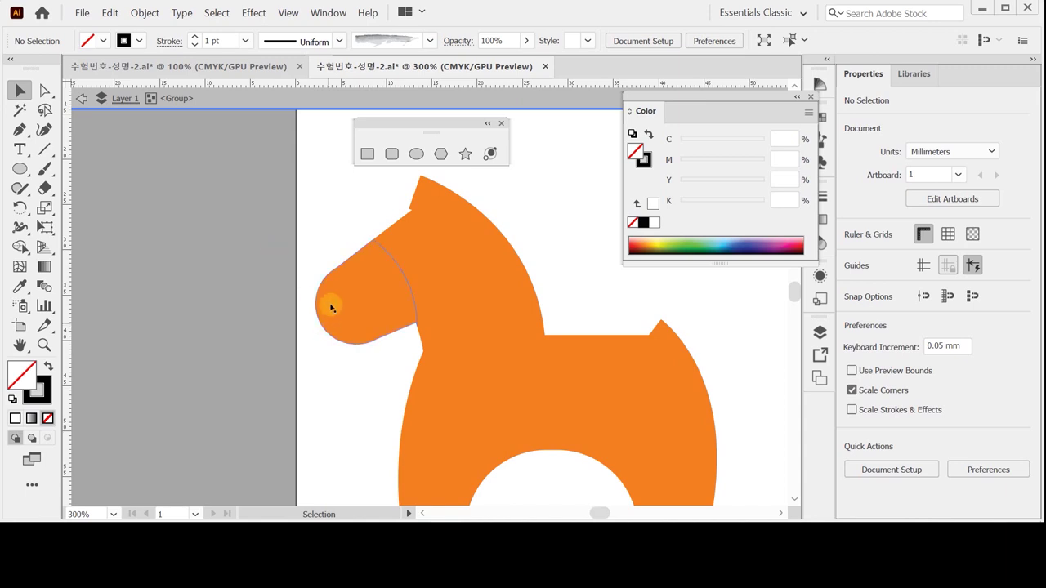
# - Fill the horse's muzzle piece with C 10, M 20, Y 0, K 20
pyautogui.click(386, 294)
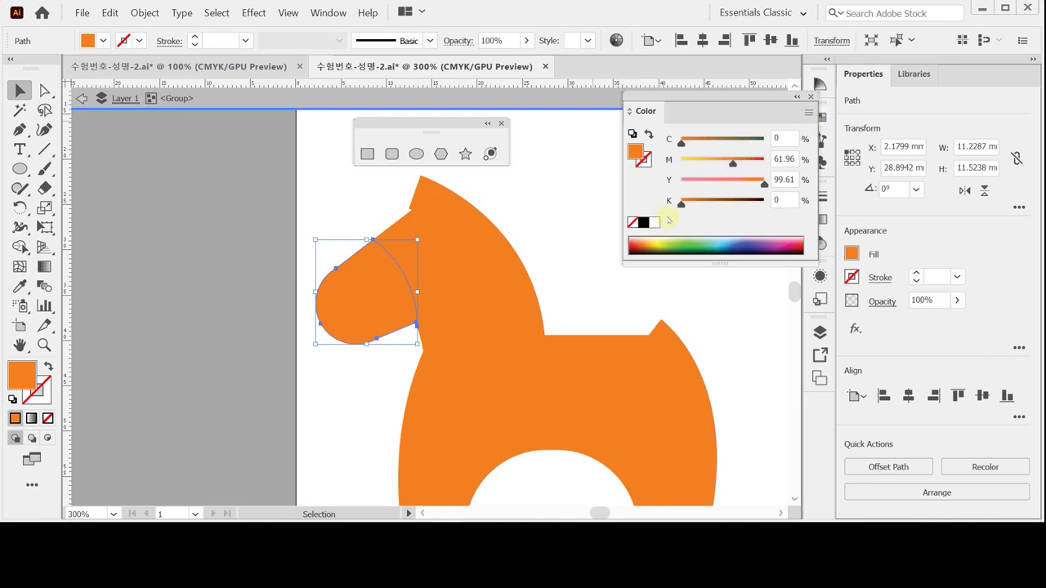
pyautogui.click(654, 222)
pyautogui.click(783, 141)
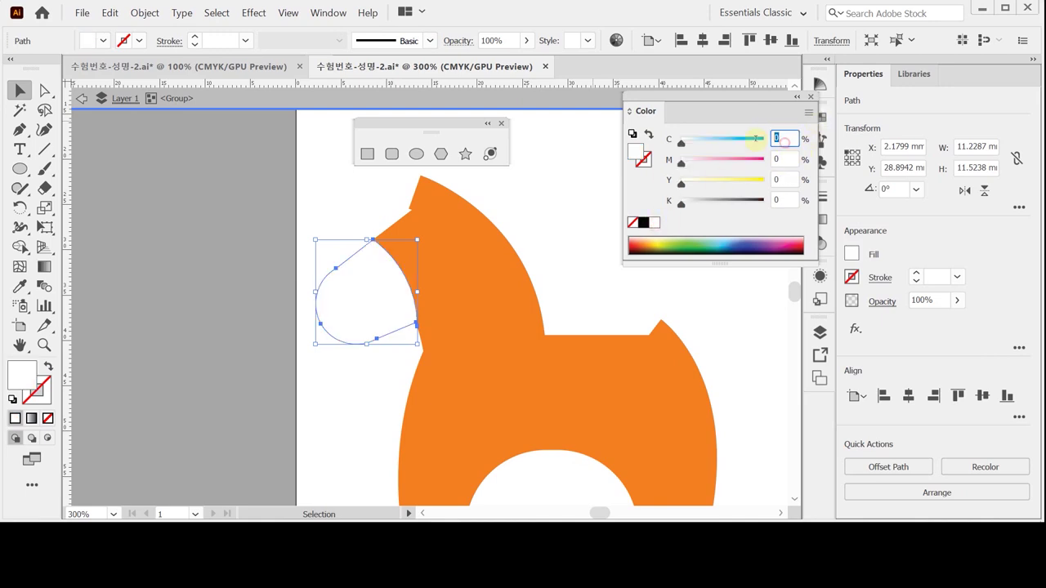
pyautogui.write('10')
pyautogui.press('Tab')
pyautogui.write('20')
pyautogui.press('Tab')
pyautogui.press('Tab')
pyautogui.write('20')
pyautogui.press('Return')
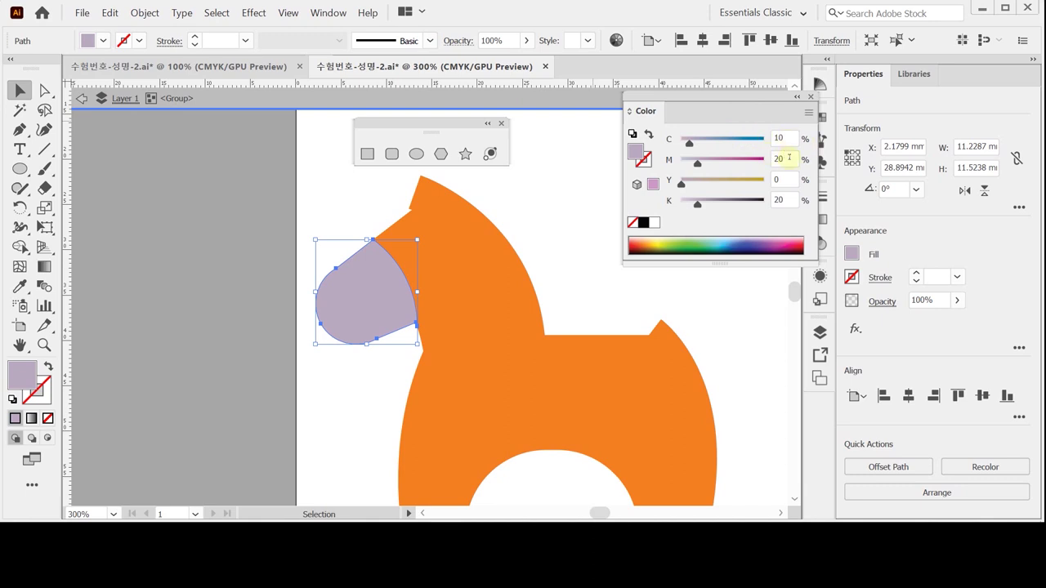
# - Correct the muzzle's fill by setting magenta to 0 and yellow to 20
pyautogui.click(770, 162)
pyautogui.press('Tab')
pyautogui.write('20')
pyautogui.press('Return')
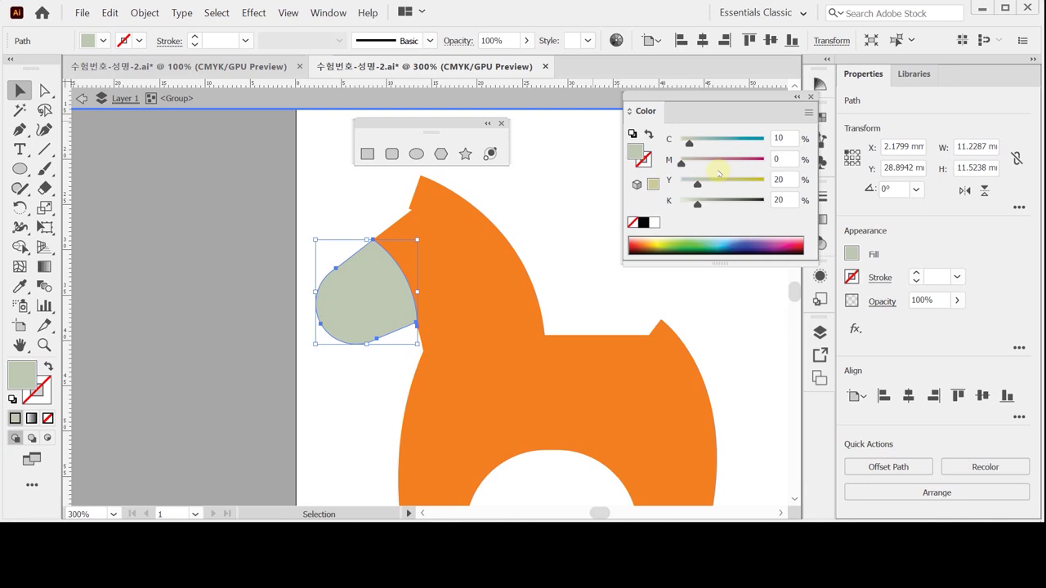
pyautogui.press('a')
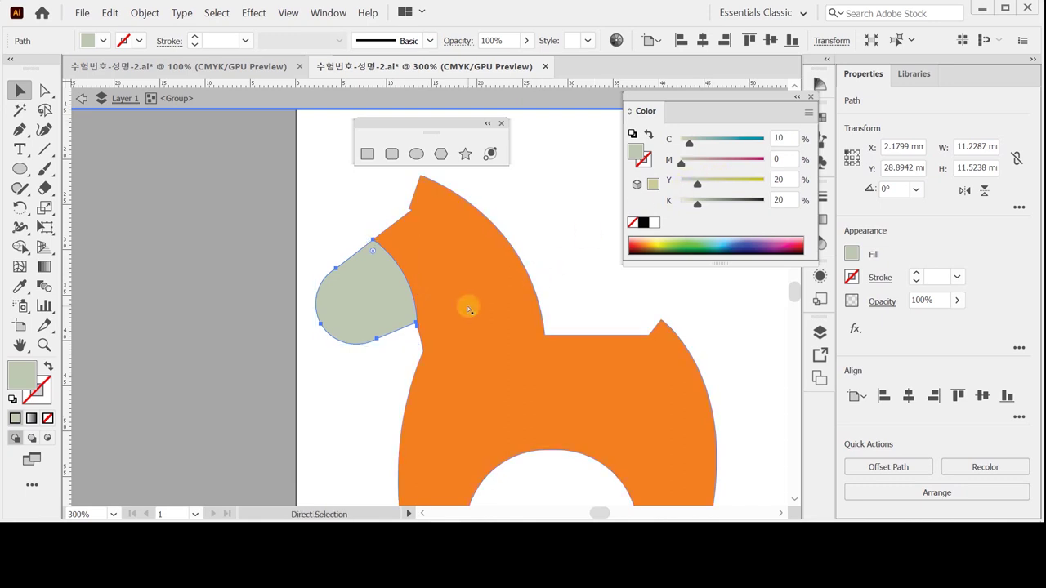
# - Fill the horse's body with C 30, M 0, Y 20, K 0
pyautogui.click(470, 308)
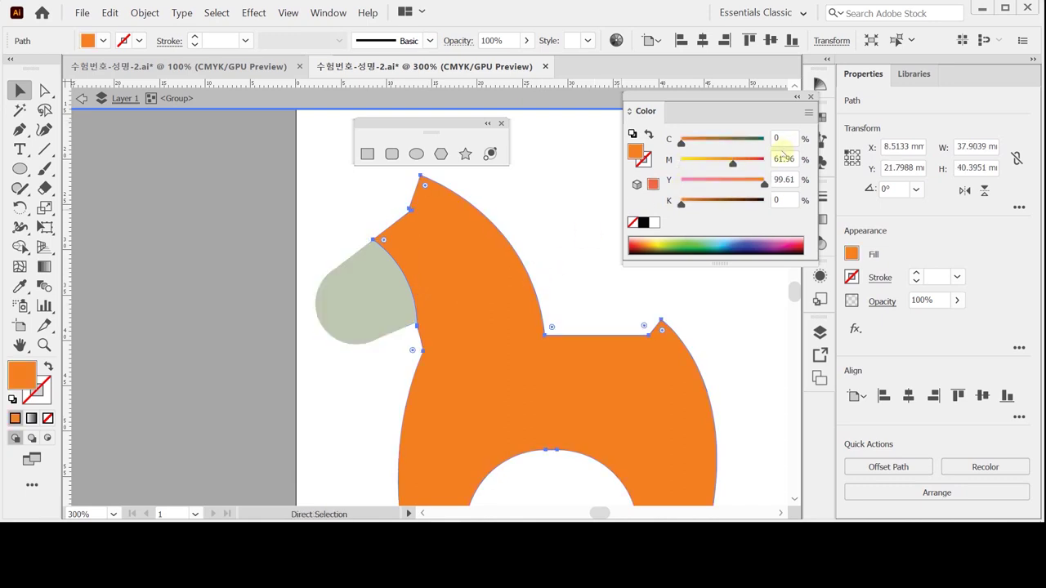
pyautogui.click(653, 224)
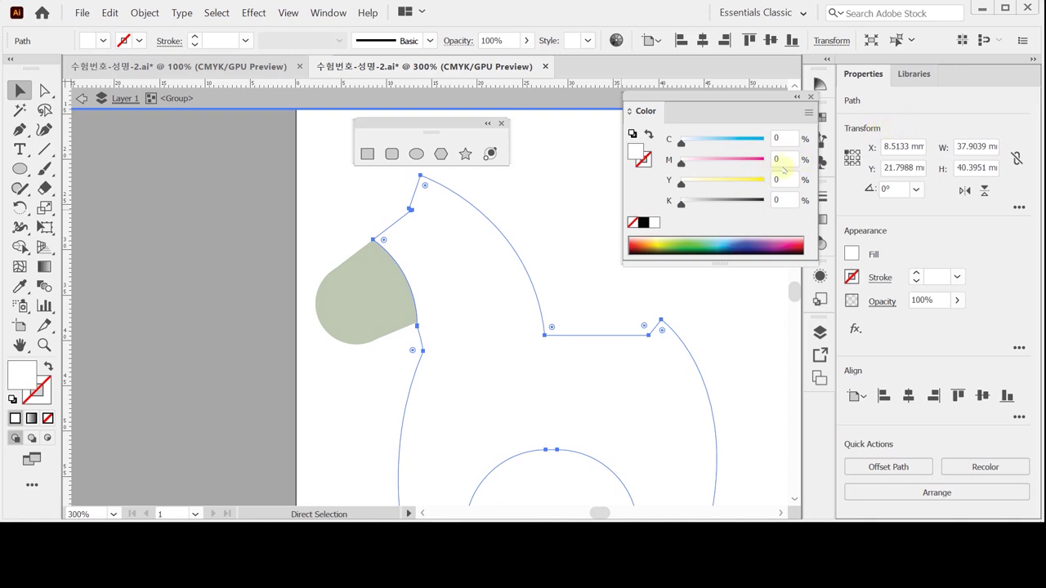
pyautogui.click(786, 139)
pyautogui.write('30')
pyautogui.press('Tab')
pyautogui.press('Tab')
pyautogui.write('20')
pyautogui.press('Return')
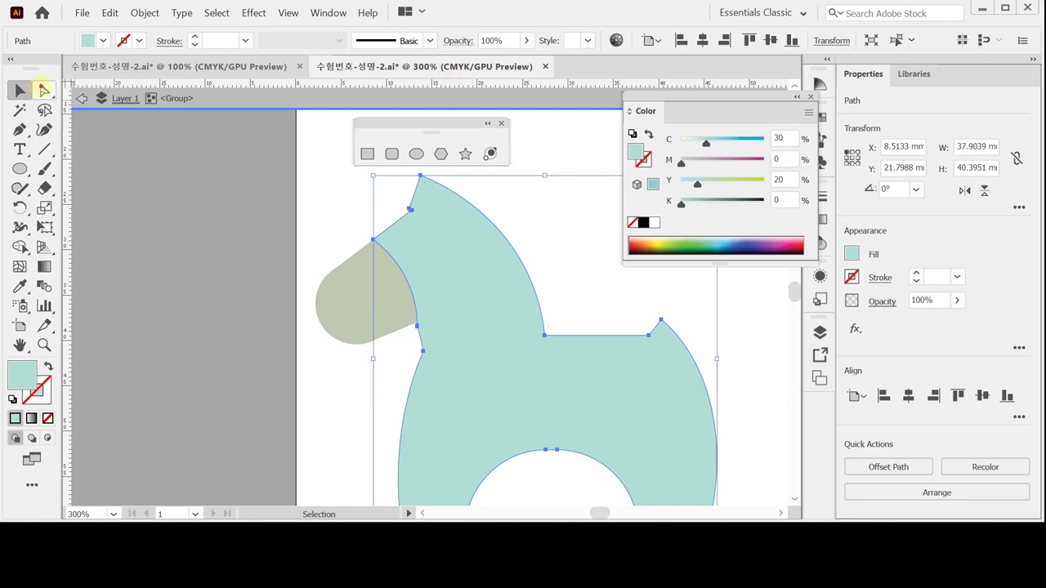
# - Average the clustered anchor points in the notch between the horse's ear and forehead
pyautogui.click(45, 90)
pyautogui.click(380, 202)
pyautogui.moveTo(397, 200); pyautogui.dragTo(416, 220)
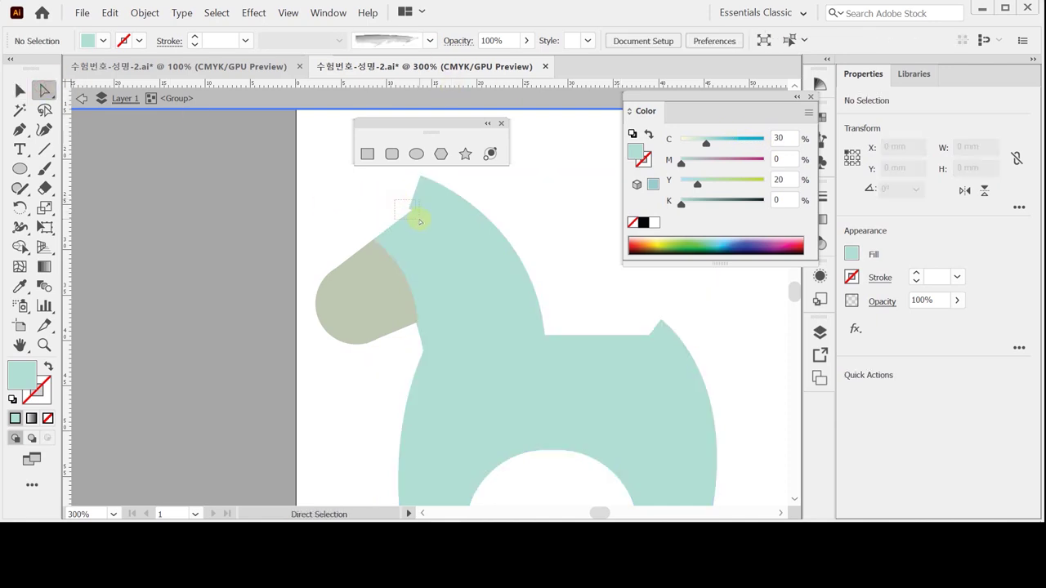
pyautogui.moveTo(420, 220); pyautogui.dragTo(415, 215)
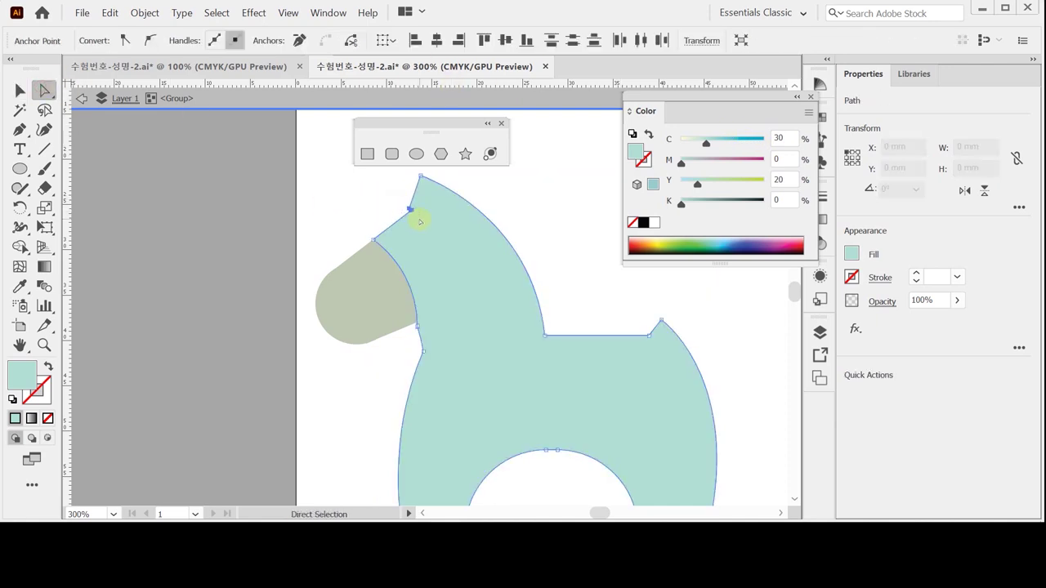
pyautogui.rightClick(372, 203)
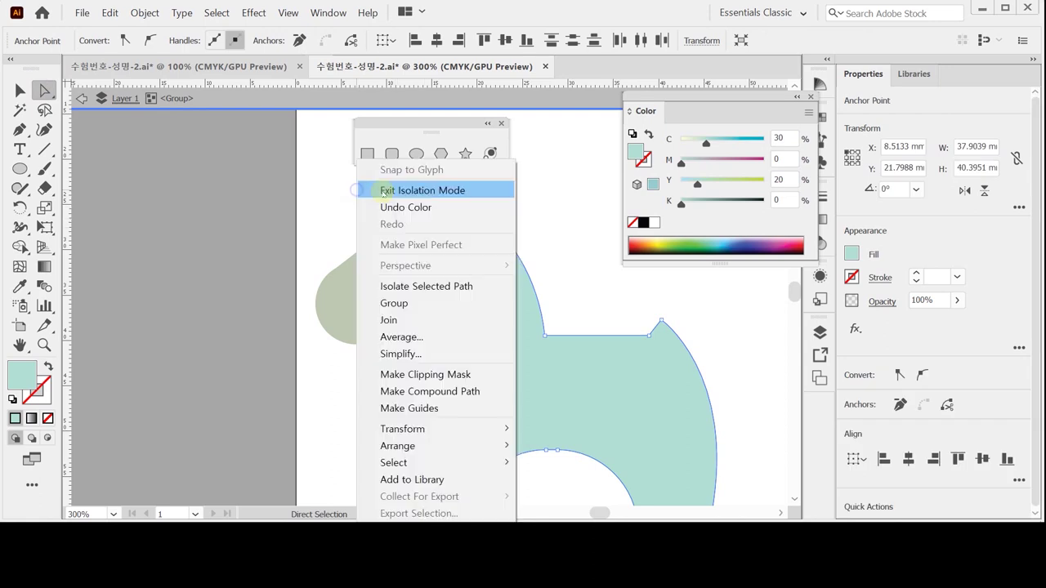
pyautogui.click(417, 338)
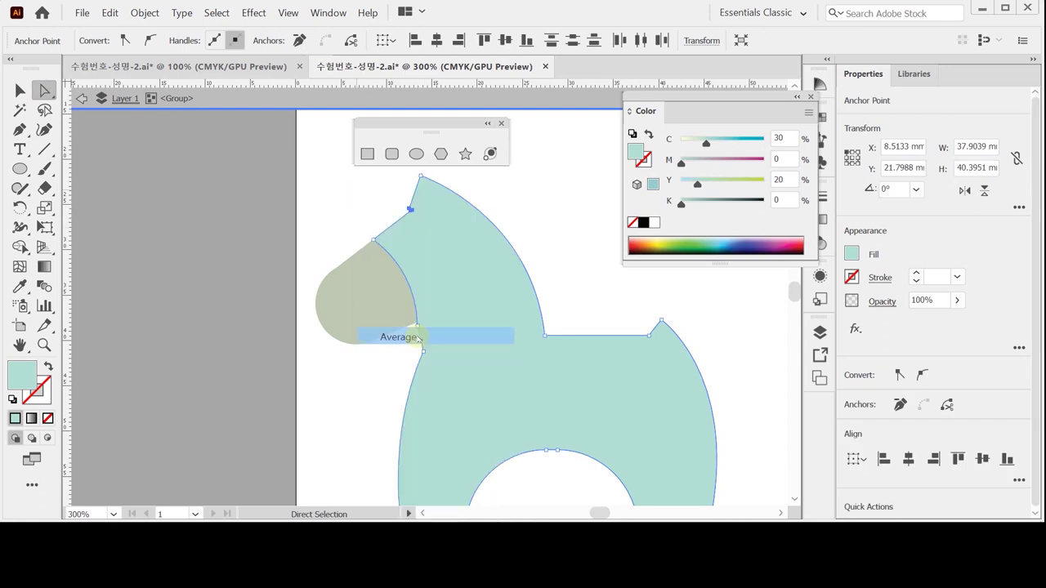
pyautogui.click(548, 338)
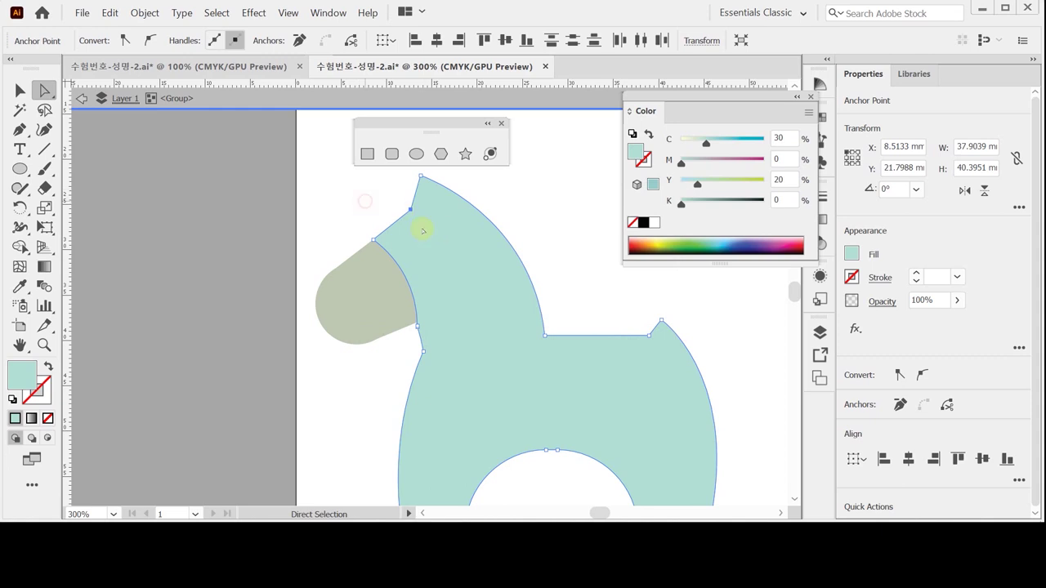
pyautogui.click(605, 311)
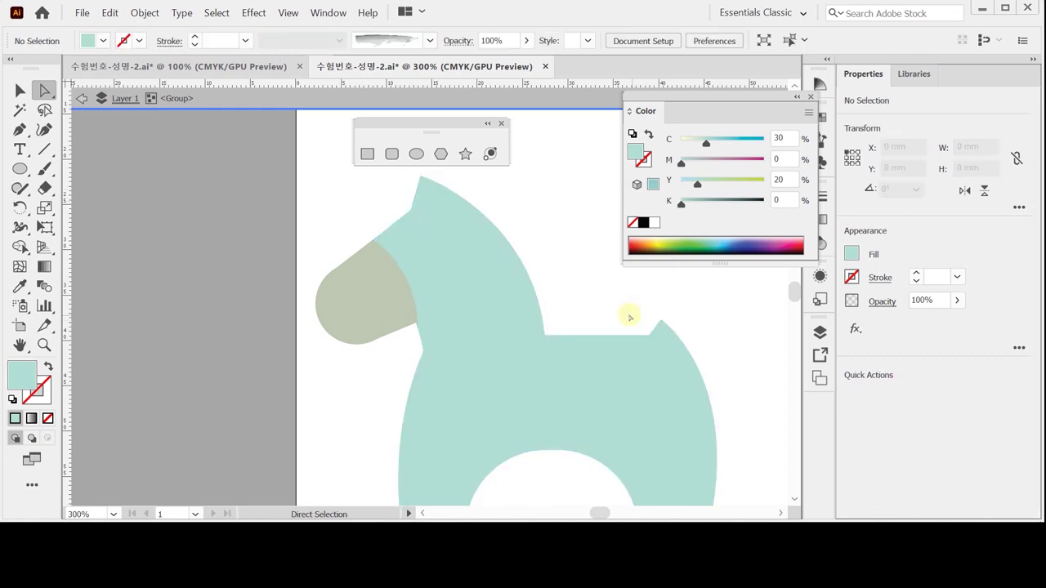
pyautogui.click(627, 308)
pyautogui.moveTo(689, 334); pyautogui.dragTo(691, 333)
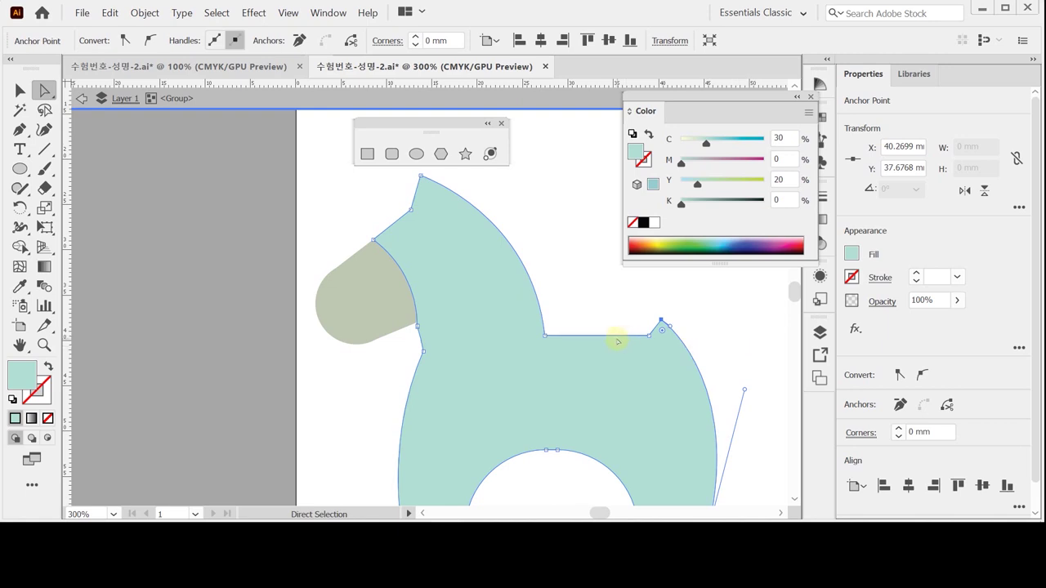
pyautogui.click(606, 312)
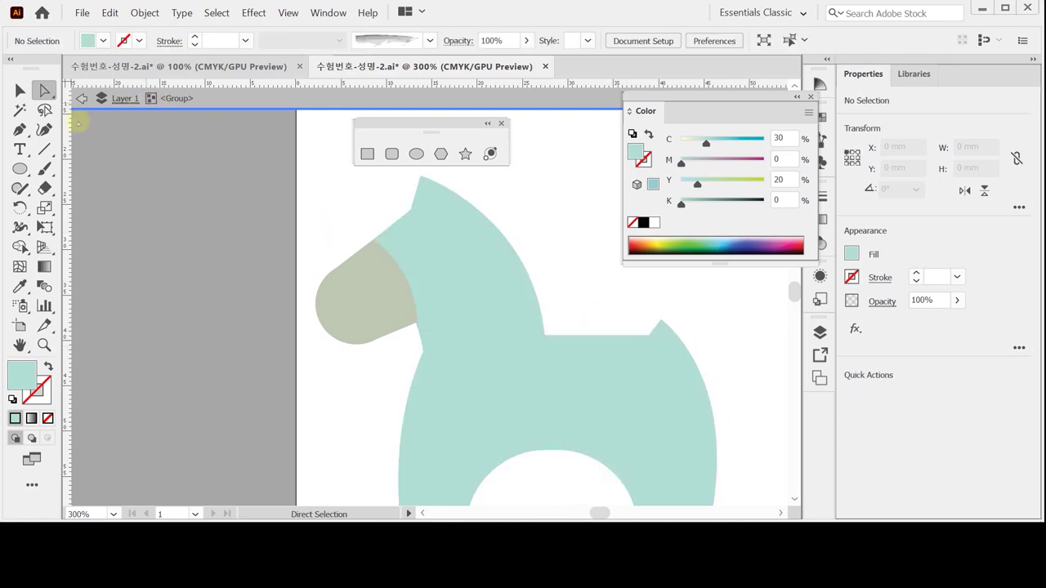
# - Draw a horizontal line about 14 mm long at the level of the horse's back, crossing below the rump peak
pyautogui.click(44, 148)
pyautogui.moveTo(712, 340); pyautogui.dragTo(739, 336)
pyautogui.press('ctrl')
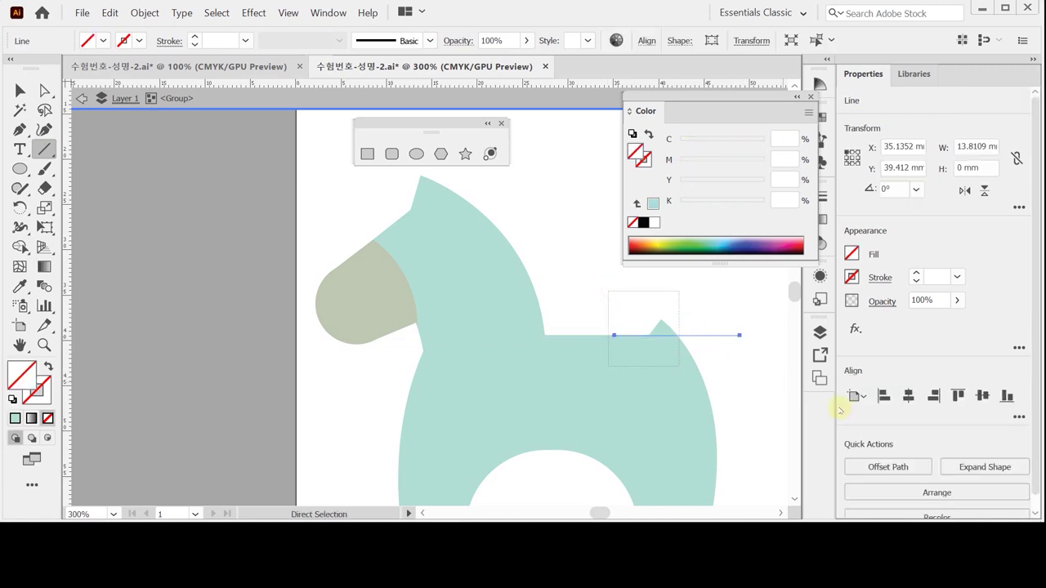
pyautogui.keyDown('ctrl'); pyautogui.click(649, 335); pyautogui.keyUp('ctrl')
# - Select the horse's body together with the line and split them with Pathfinder Divide
pyautogui.click(19, 89)
pyautogui.click(670, 372)
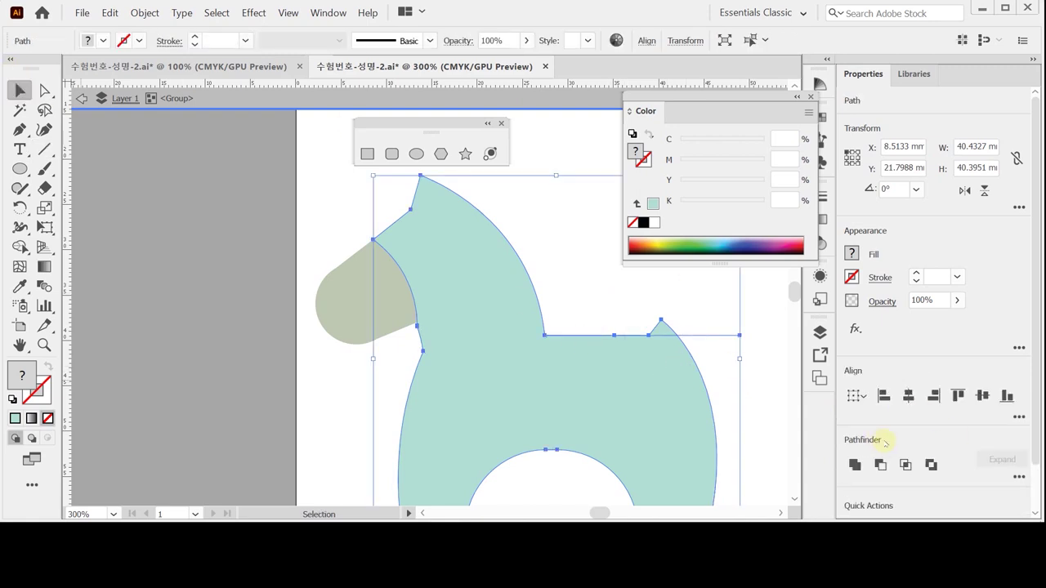
pyautogui.click(1020, 477)
pyautogui.click(856, 455)
# - Try to delete the small cut-off peak above the horse's rump
pyautogui.keyDown('ctrl'); pyautogui.click(662, 328); pyautogui.keyUp('ctrl')
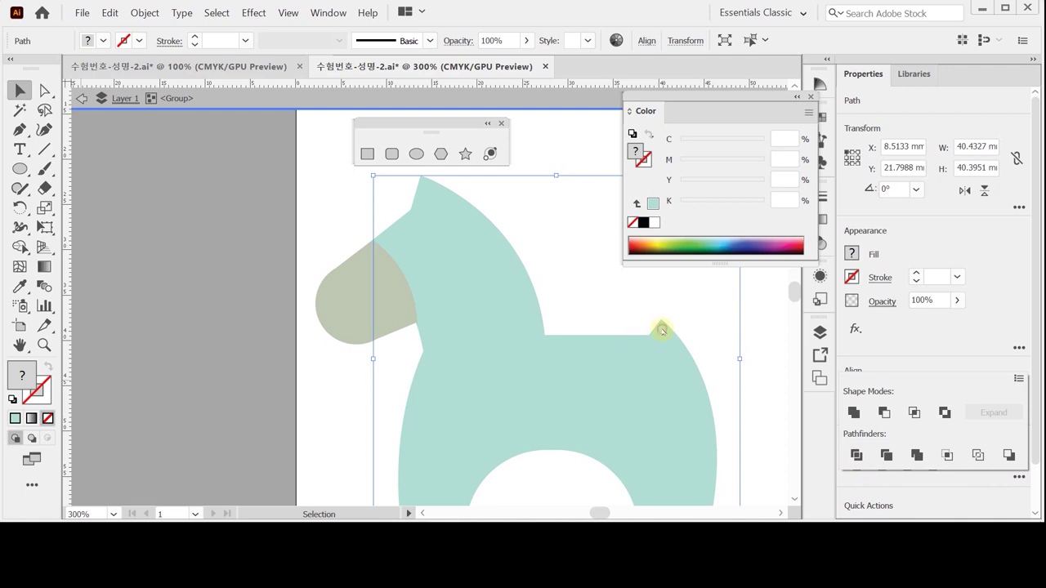
pyautogui.click(622, 301)
pyautogui.click(663, 328)
pyautogui.press('Delete')
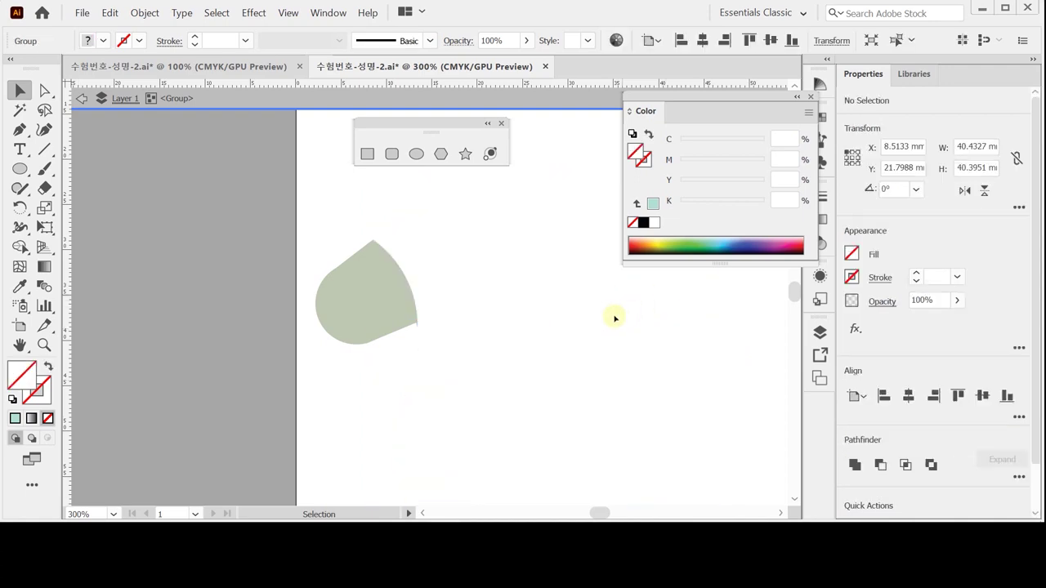
pyautogui.hotkey('ctrl', 'z')
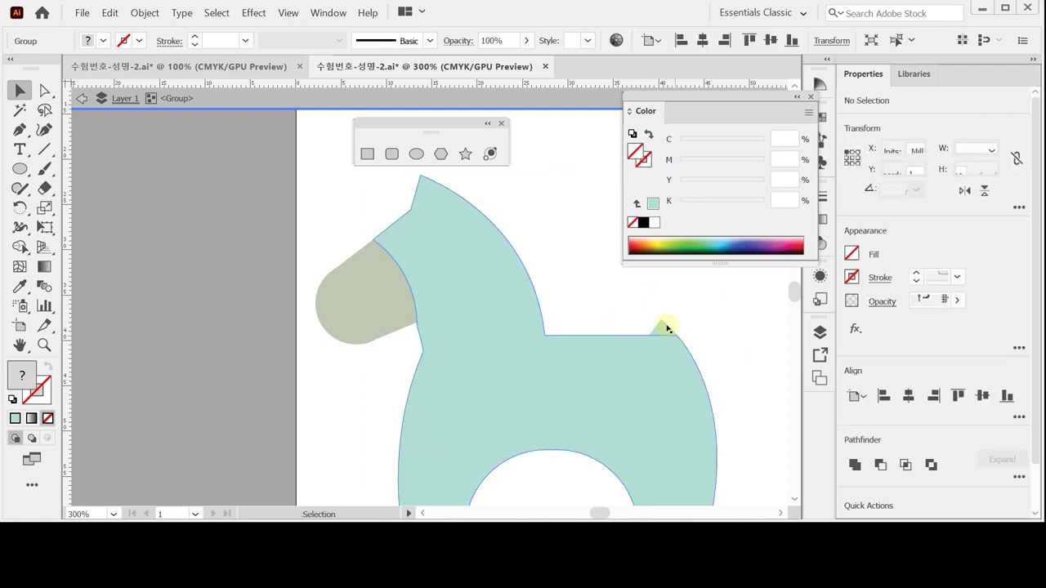
# - Select only the small cut-off peak above the horse's rump and delete it
pyautogui.click(660, 306)
pyautogui.click(663, 329)
pyautogui.press('Delete')
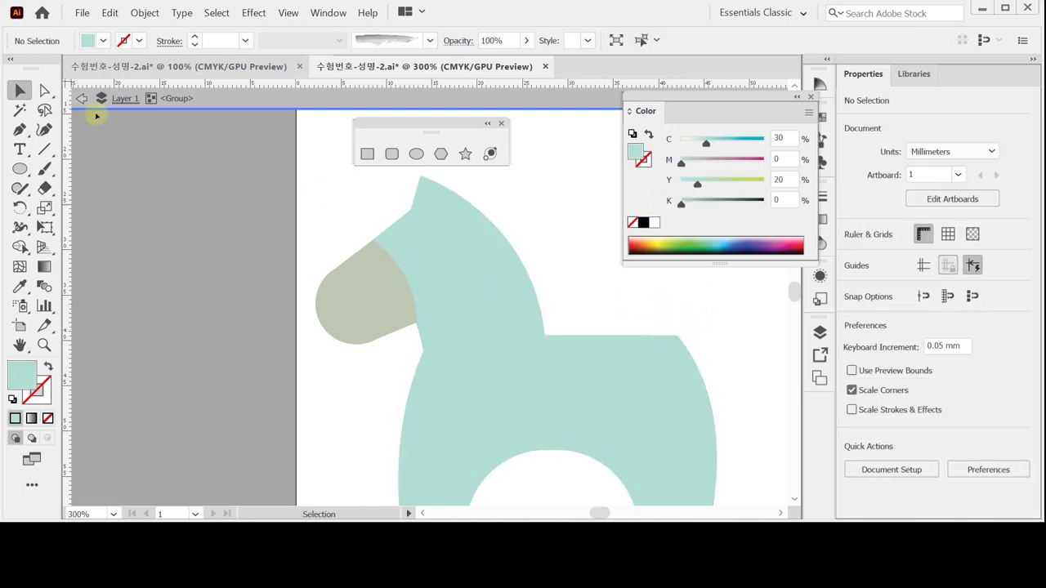
# - Average the anchor points along the horse's back onto one horizontal line and exit isolation mode
pyautogui.click(45, 90)
pyautogui.moveTo(703, 331); pyautogui.dragTo(527, 347)
pyautogui.rightClick(620, 317)
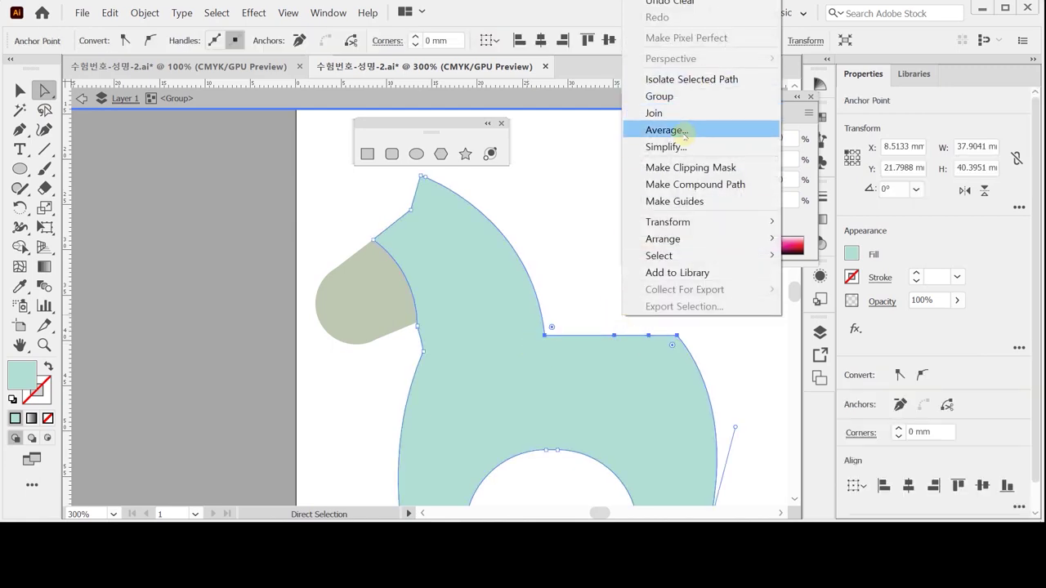
pyautogui.click(683, 132)
pyautogui.click(553, 252)
pyautogui.click(563, 337)
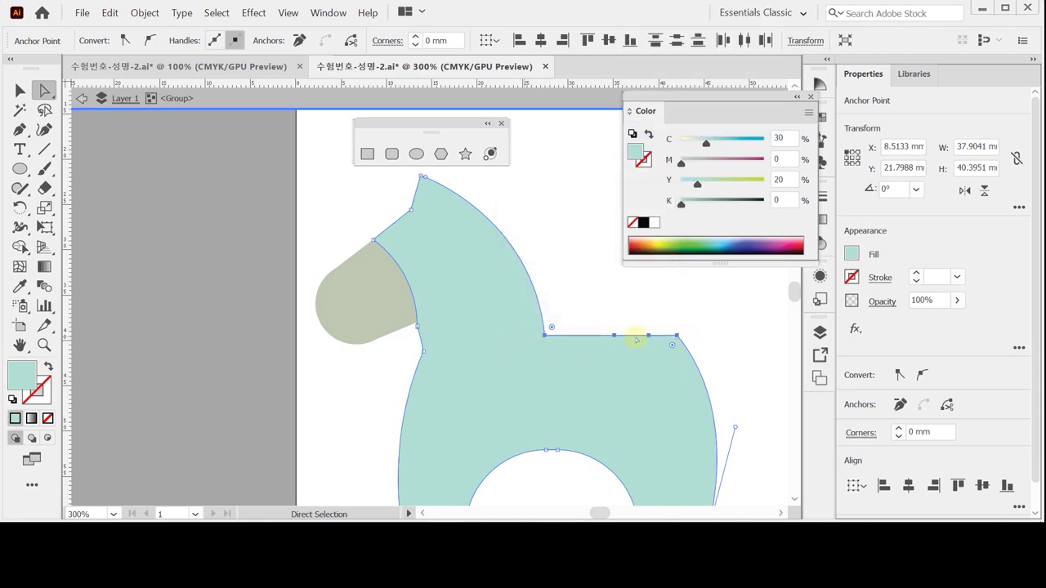
pyautogui.click(696, 329)
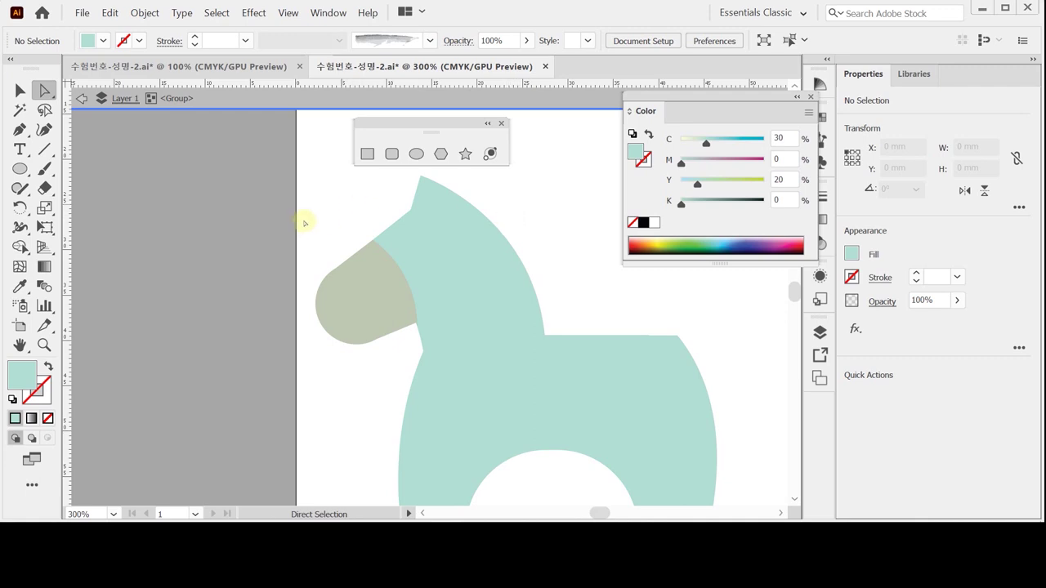
pyautogui.doubleClick(319, 197)
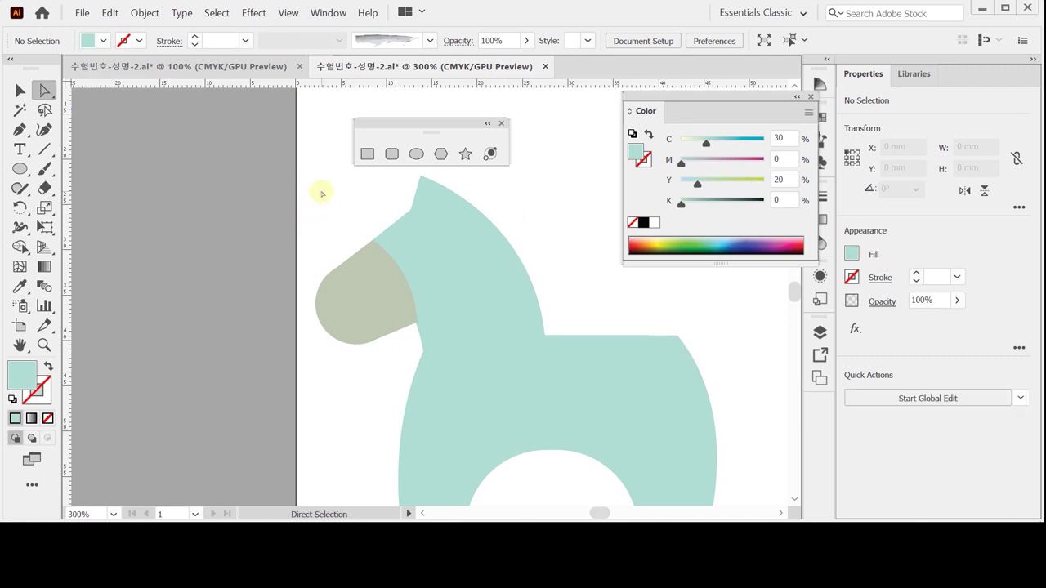
# - Isolate the horse group and draw a black-filled circle about 1.2 mm wide for the eye
pyautogui.press('v')
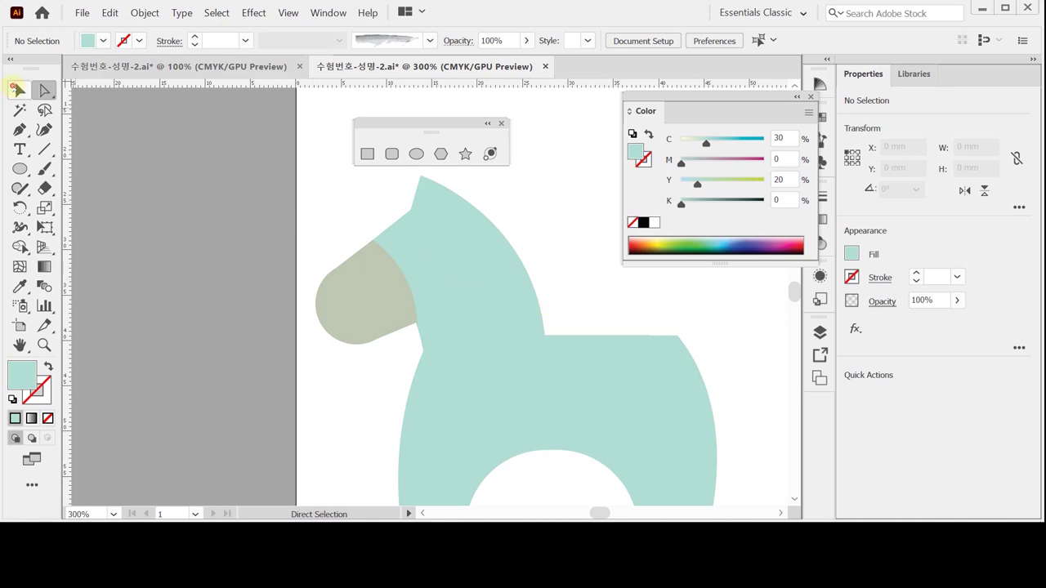
pyautogui.doubleClick(453, 280)
pyautogui.click(460, 290)
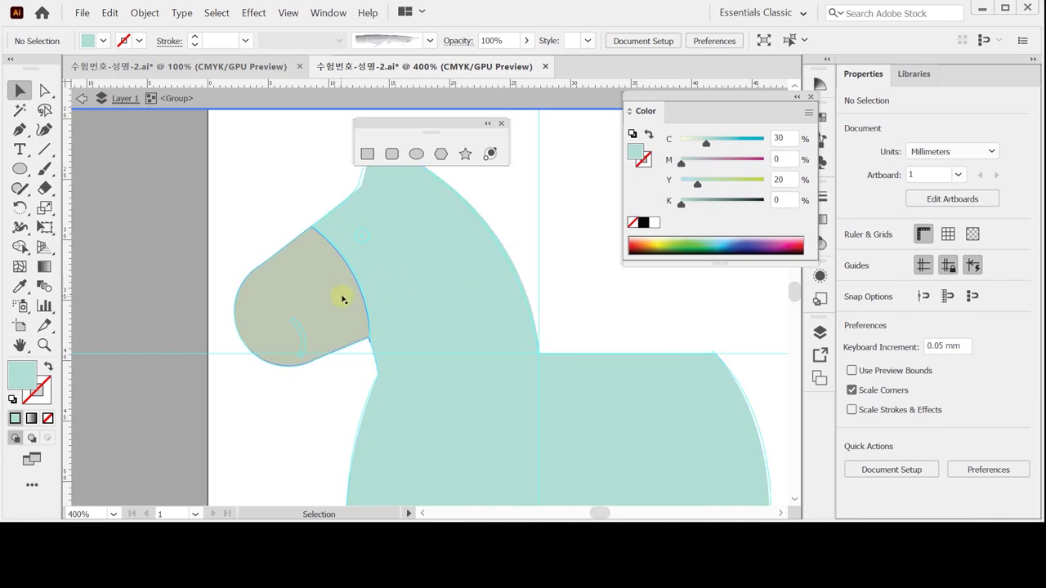
pyautogui.click(416, 154)
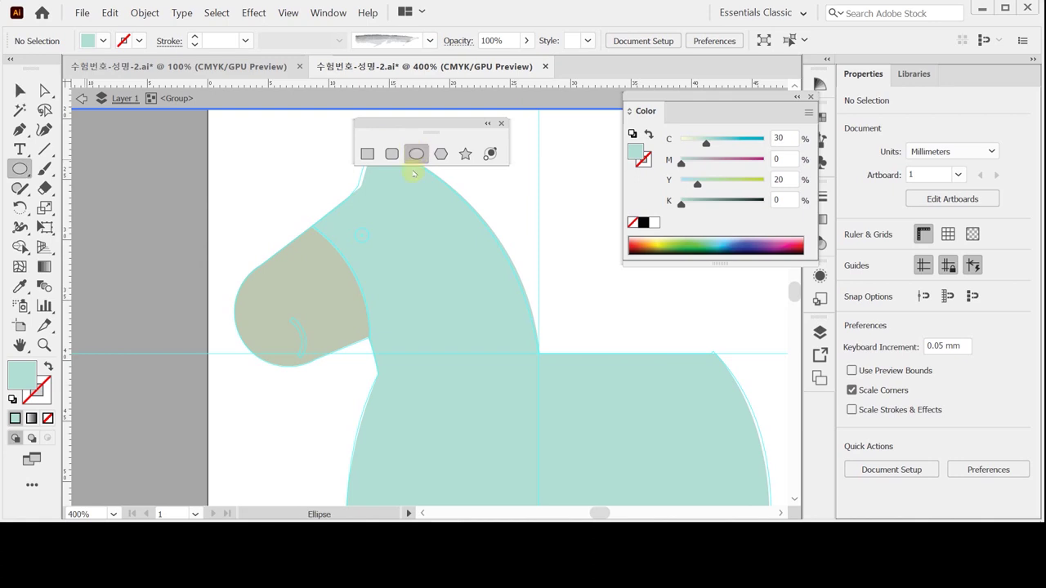
pyautogui.hotkey('ctrl', '=')
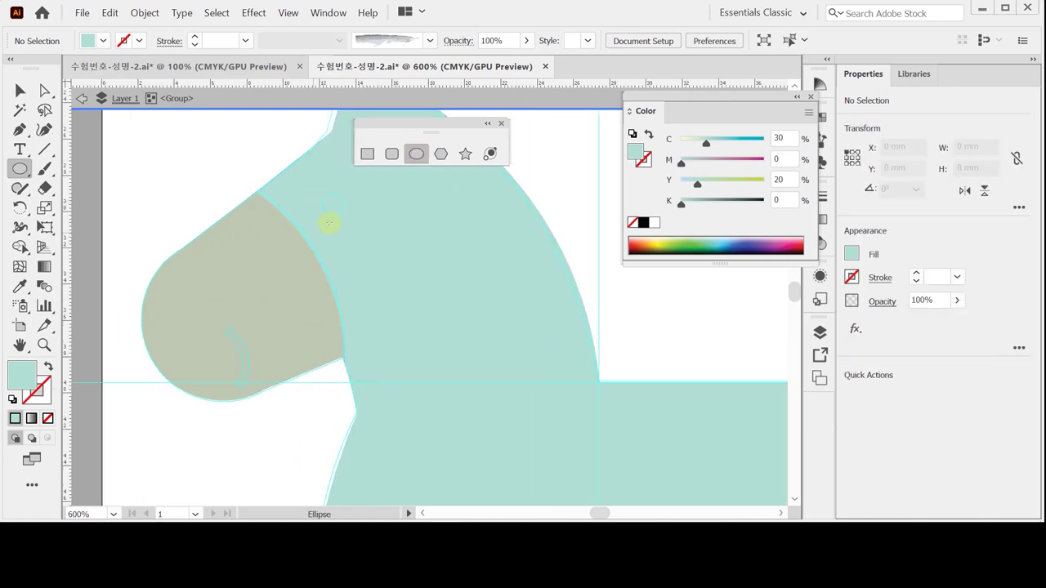
pyautogui.moveTo(333, 207); pyautogui.dragTo(343, 215)
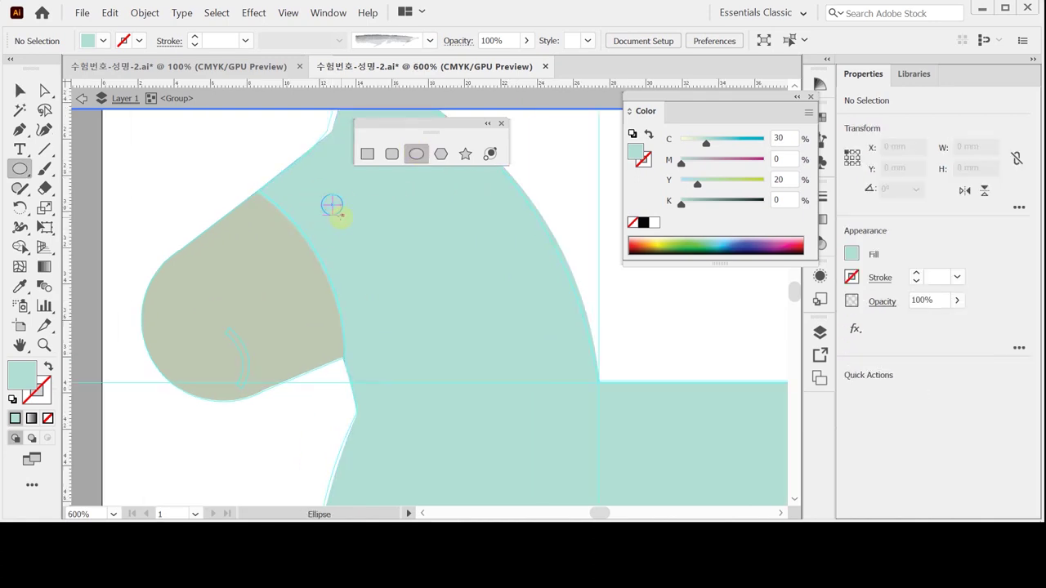
pyautogui.click(644, 222)
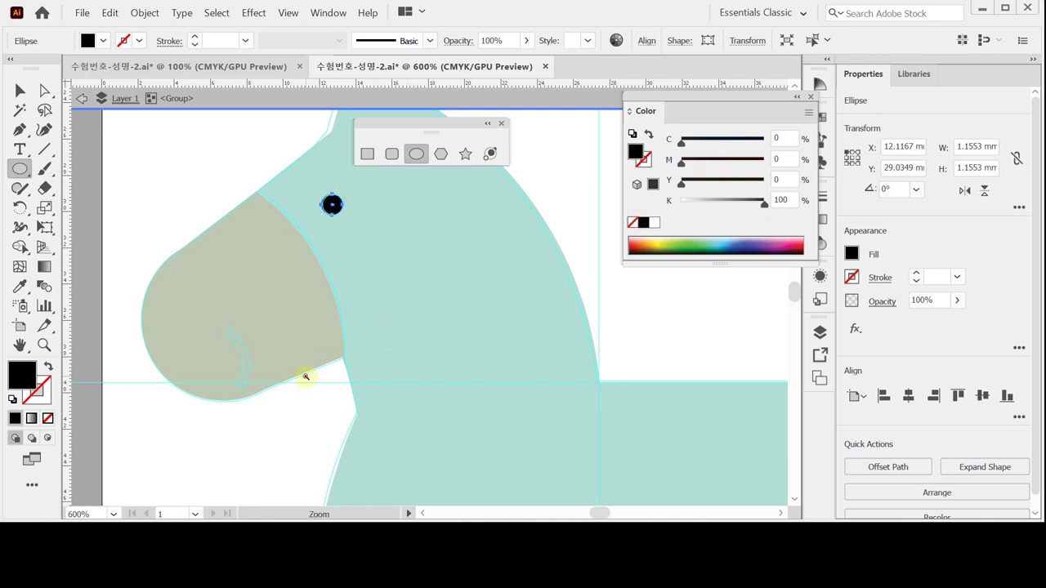
# - Draw the curved mouth line on the muzzle with the Pen tool, using a black 1 pt stroke and no fill
pyautogui.scroll(1, 322, 367)
pyautogui.scroll(1, 359, 315)
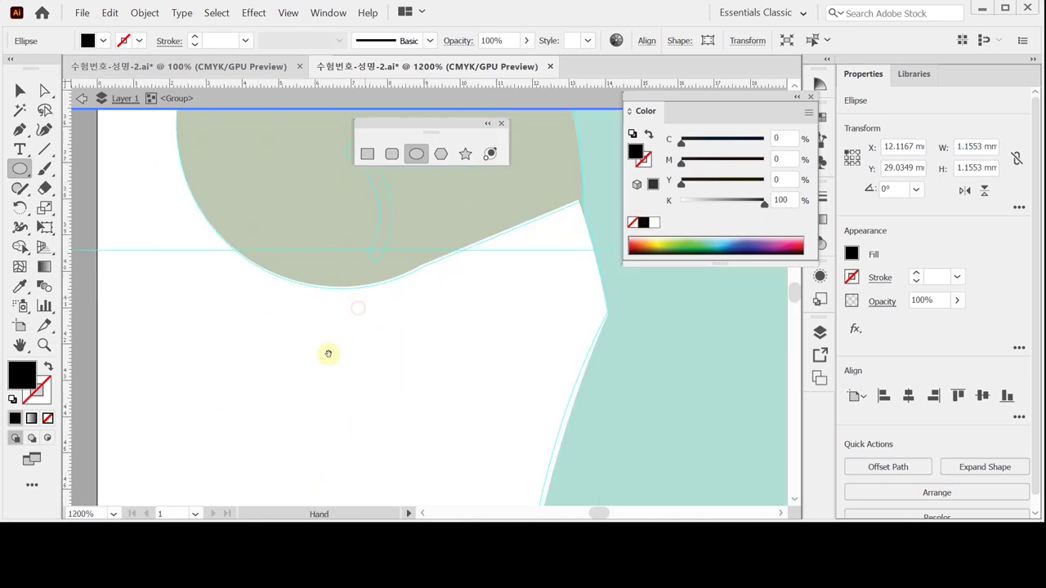
pyautogui.hotkey('ctrl', 'shift', 'a')
pyautogui.moveTo(244, 327); pyautogui.dragTo(217, 354)
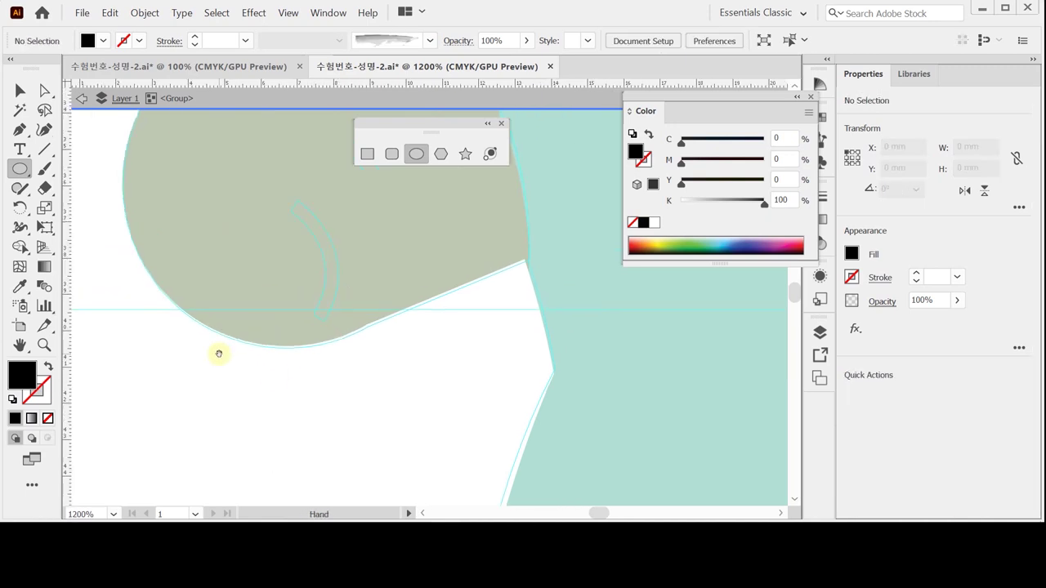
pyautogui.press('p')
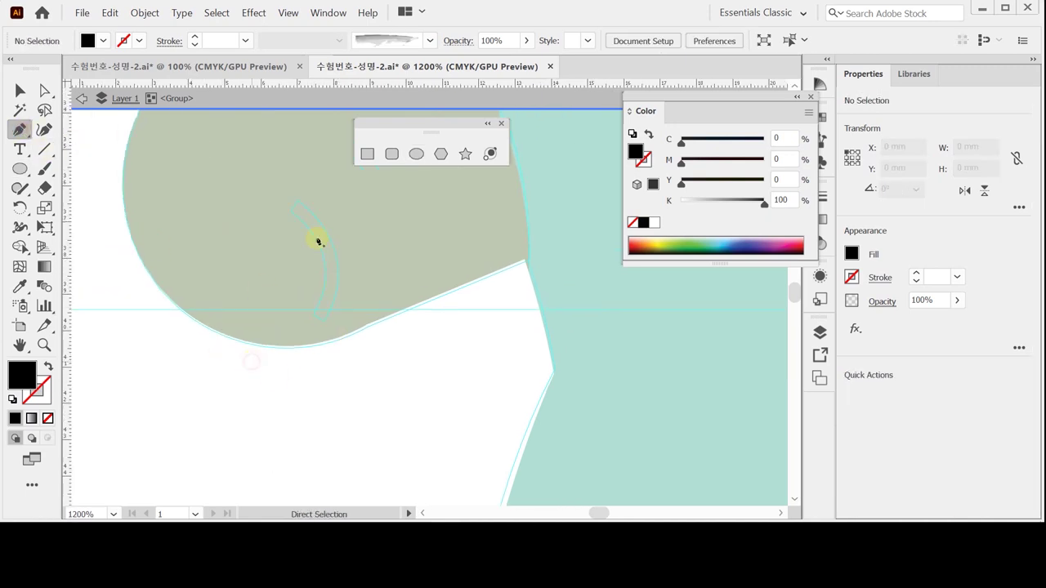
pyautogui.click(48, 368)
pyautogui.click(295, 211)
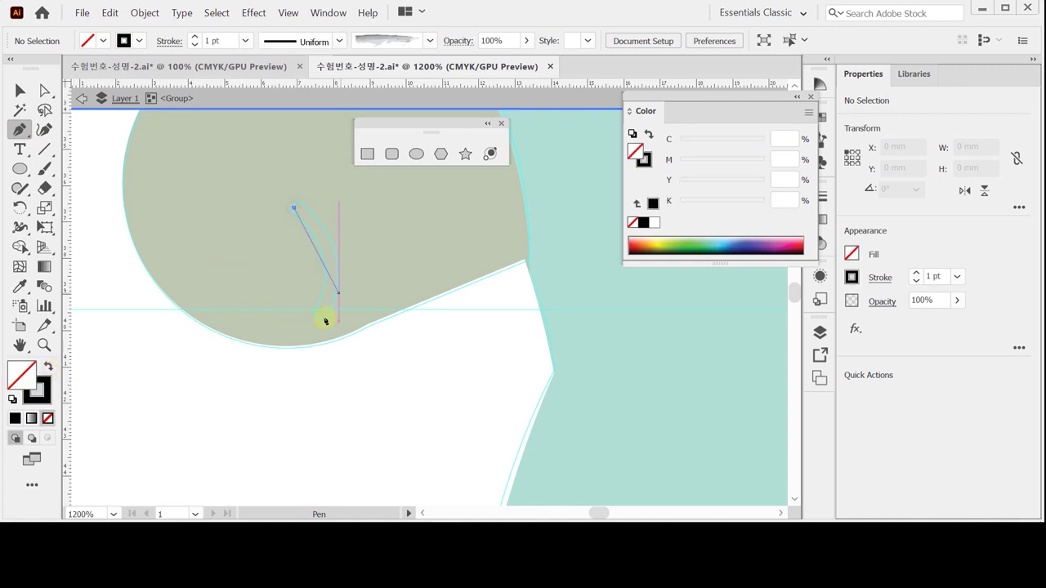
pyautogui.moveTo(318, 320)
pyautogui.mouseDown()
pyautogui.moveTo(275, 384)
pyautogui.moveTo(275, 411)
pyautogui.moveTo(286, 411)
pyautogui.moveTo(280, 399)
pyautogui.mouseUp()
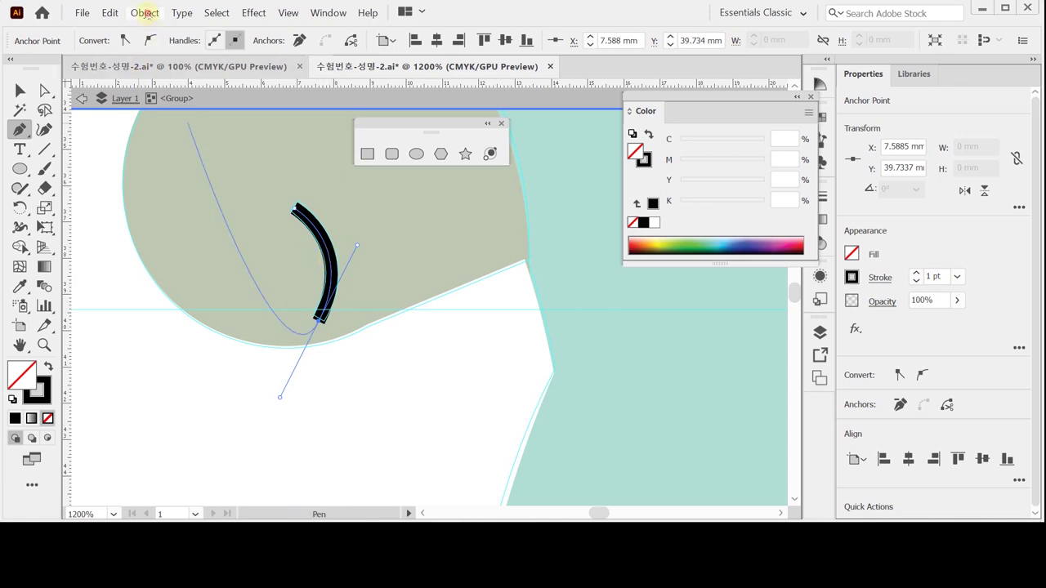
# - Convert the mouth line into a filled shape with Outline Stroke
pyautogui.click(145, 12)
pyautogui.moveTo(263, 290)
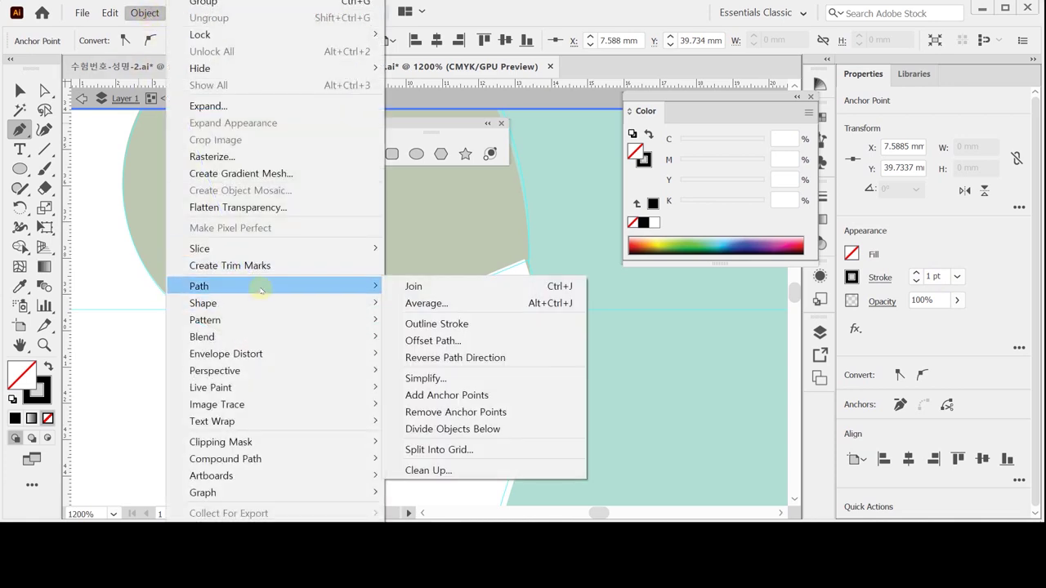
pyautogui.click(441, 324)
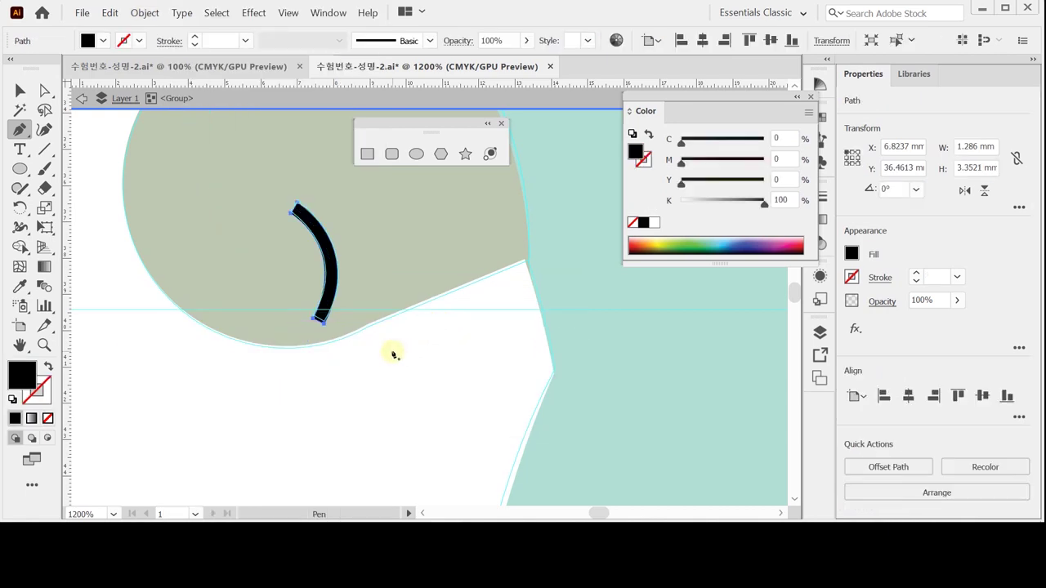
pyautogui.hotkey('ctrl', '-')
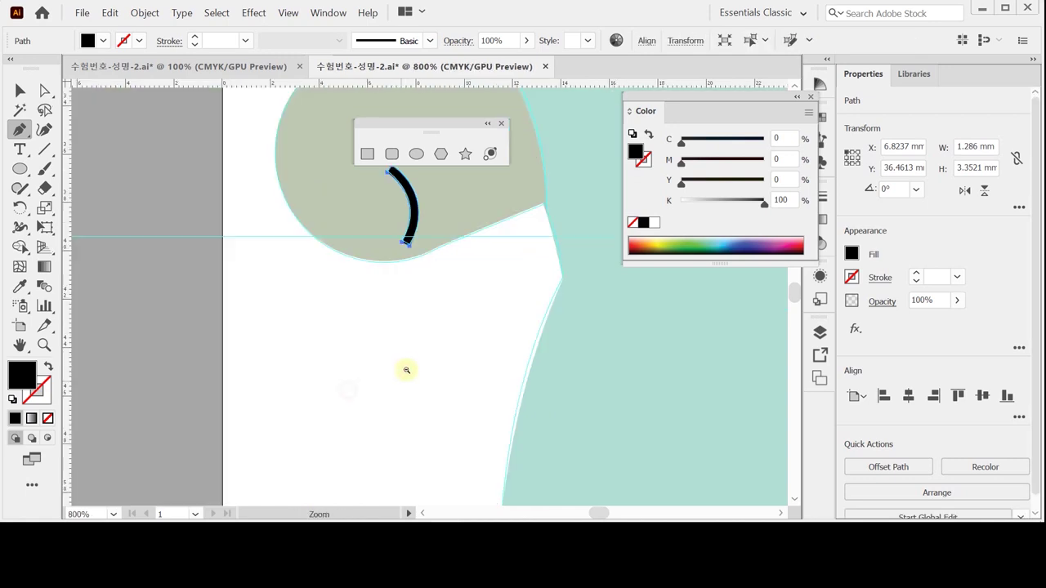
# - Save the document with the finished eye and mouth on the horse
pyautogui.keyDown('alt'); pyautogui.click(452, 341); pyautogui.keyUp('alt')
pyautogui.click(445, 311)
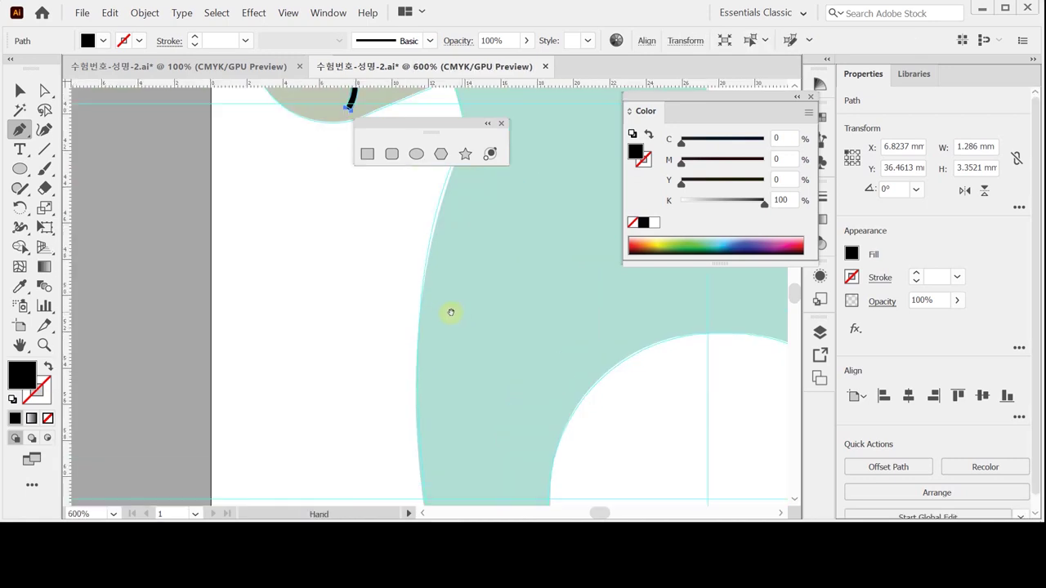
pyautogui.hotkey('ctrl', '-')
pyautogui.hotkey('ctrl', '-')
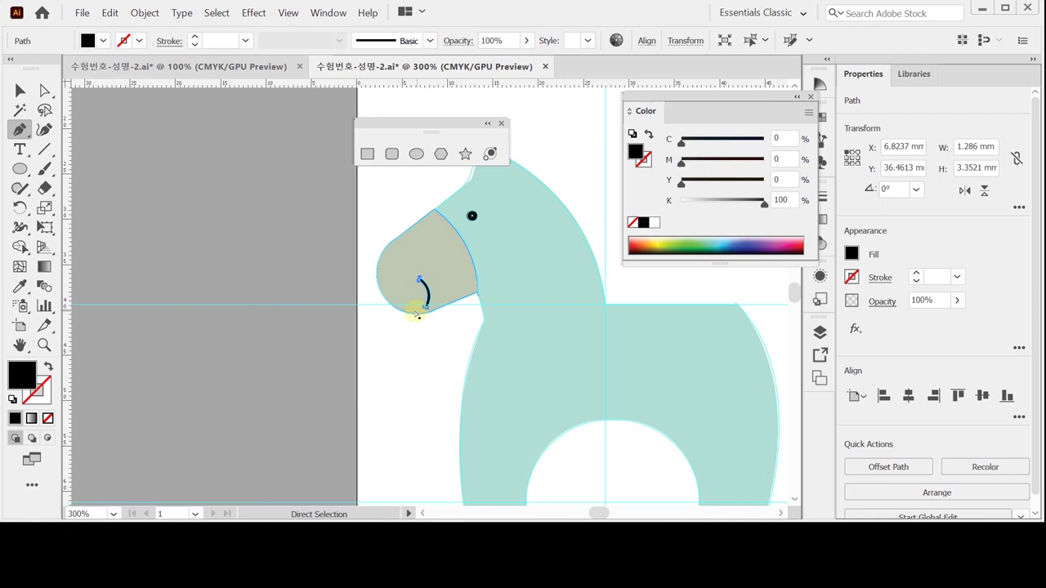
pyautogui.hotkey('ctrl', '-')
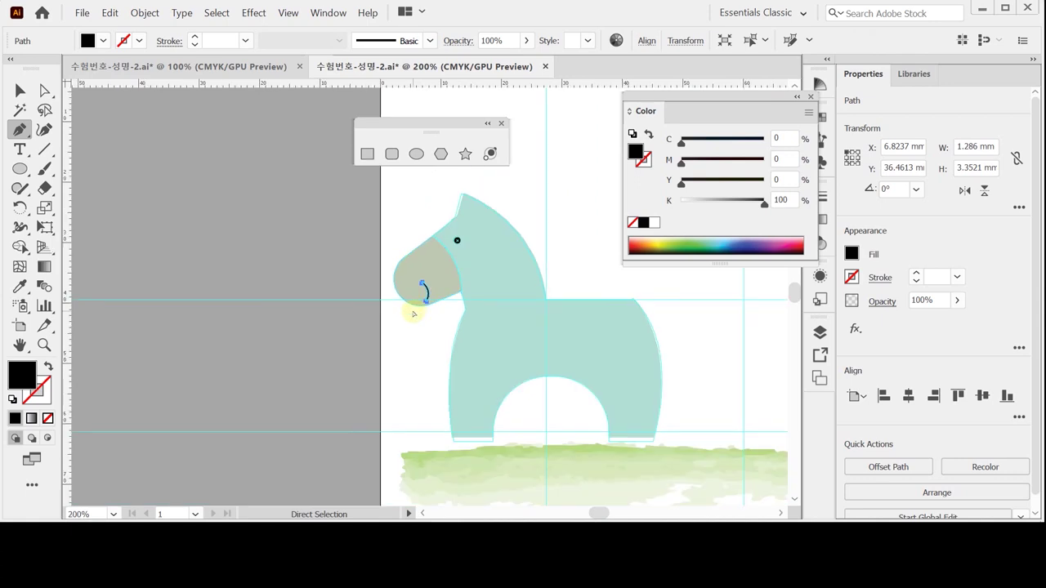
pyautogui.hotkey('ctrl', 's')
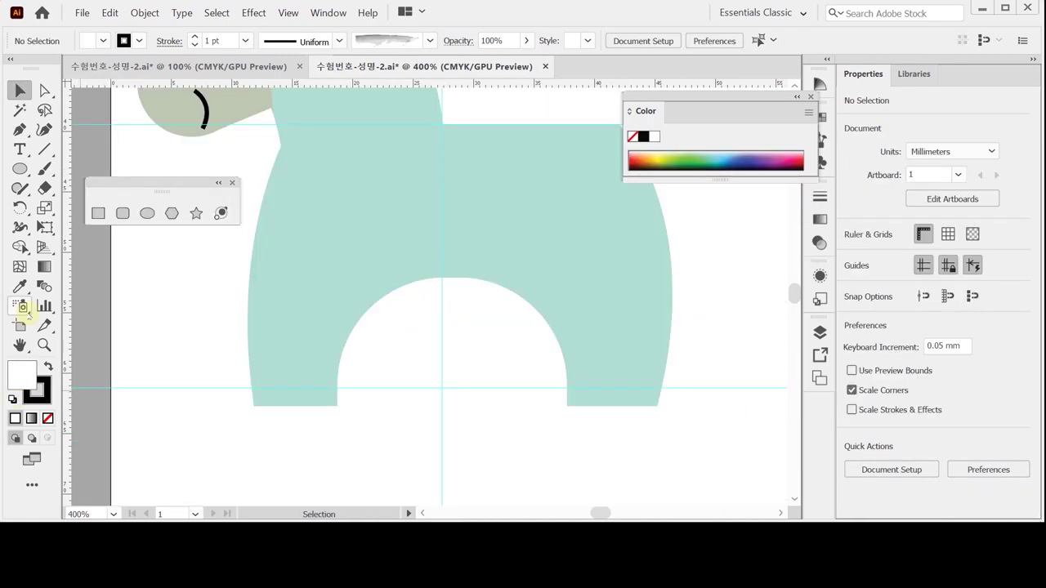
# - Create an 11 x 11 mm circle with the Ellipse tool at the foot of the horse's front leg for the wheel
pyautogui.click(147, 213)
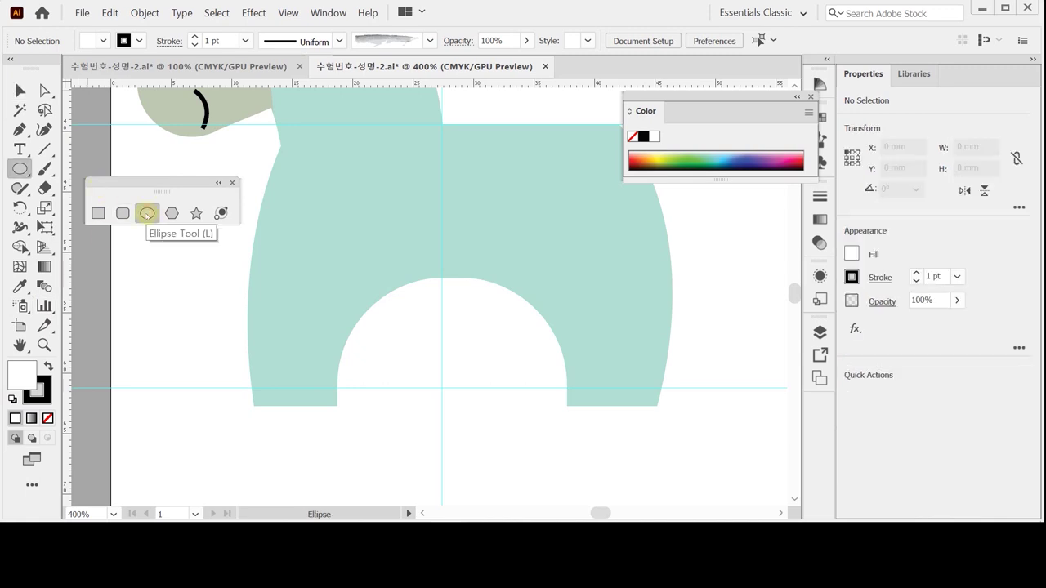
pyautogui.click(294, 443)
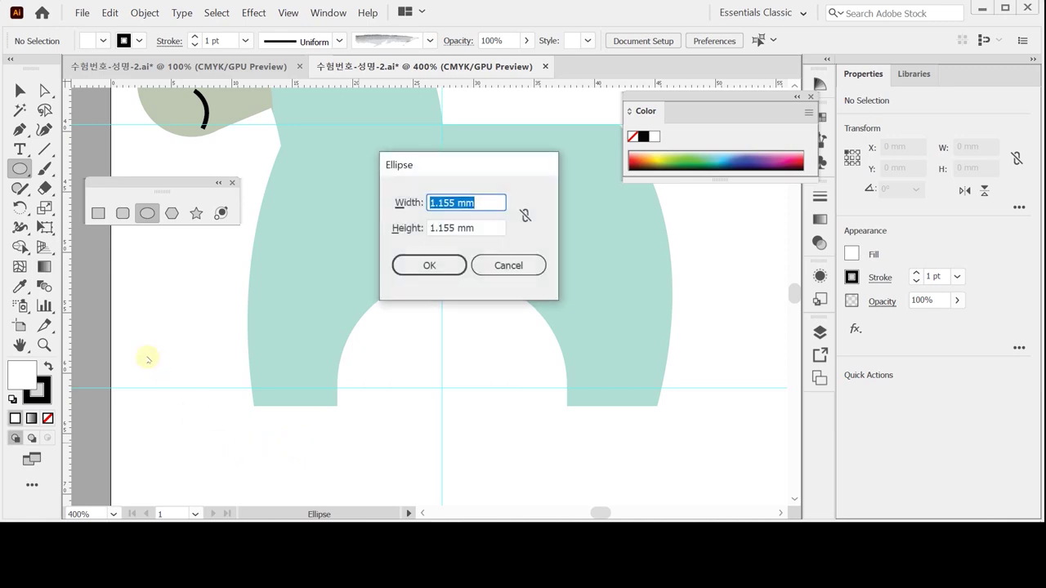
pyautogui.write('11')
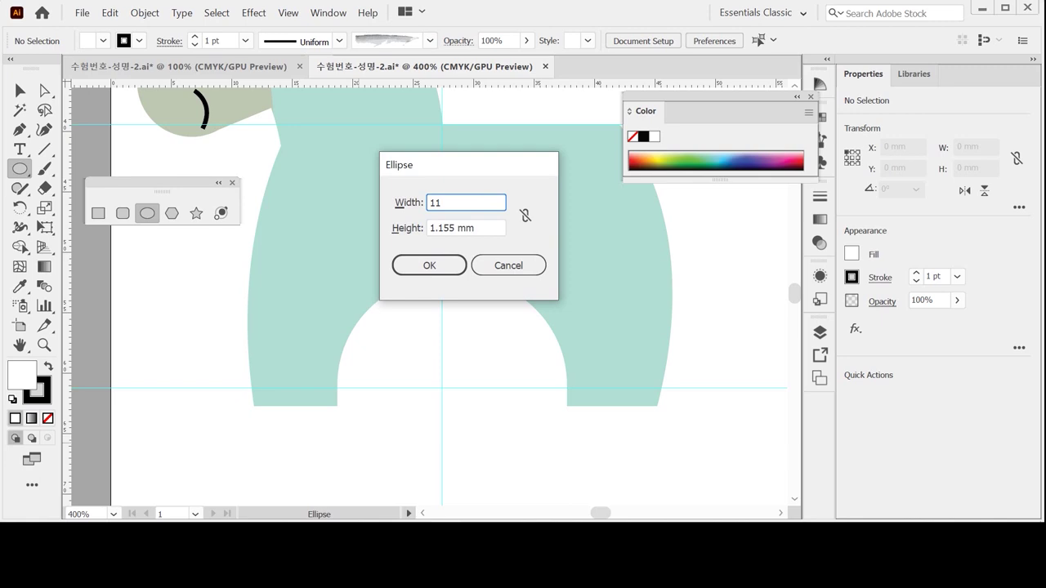
pyautogui.press('Tab')
pyautogui.write('11')
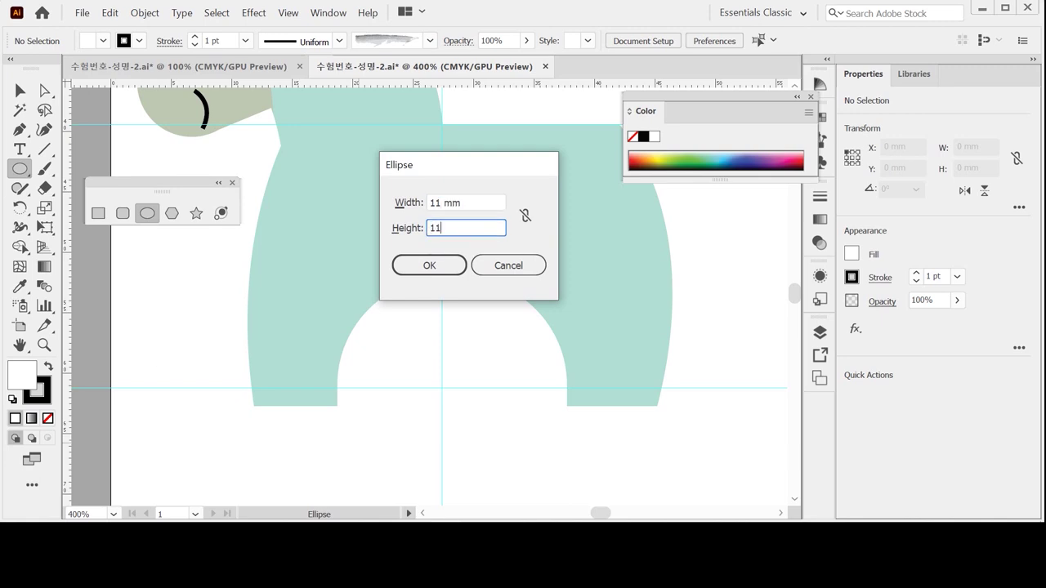
pyautogui.press('Tab')
pyautogui.press('Return')
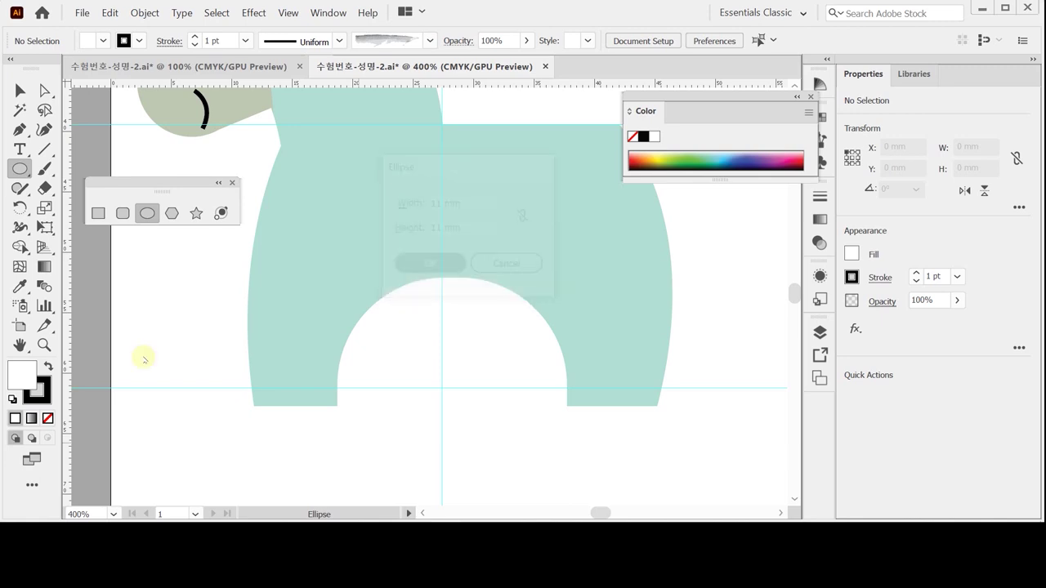
# - Nudge the wheel circle down until its top edge meets the horizontal guide across the horse's front leg
pyautogui.press('space')
pyautogui.moveTo(344, 419); pyautogui.dragTo(336, 392)
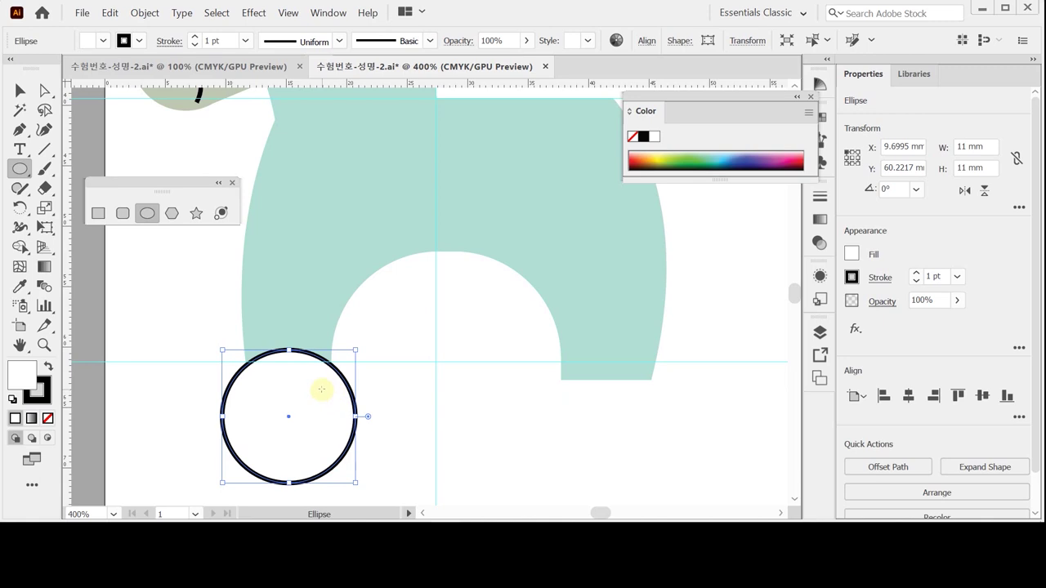
pyautogui.press('Down')
pyautogui.press('Down')
pyautogui.press('Down')
pyautogui.press('Down')
pyautogui.press('Down')
pyautogui.press('Down')
pyautogui.press('Down')
pyautogui.press('Down')
pyautogui.press('Down')
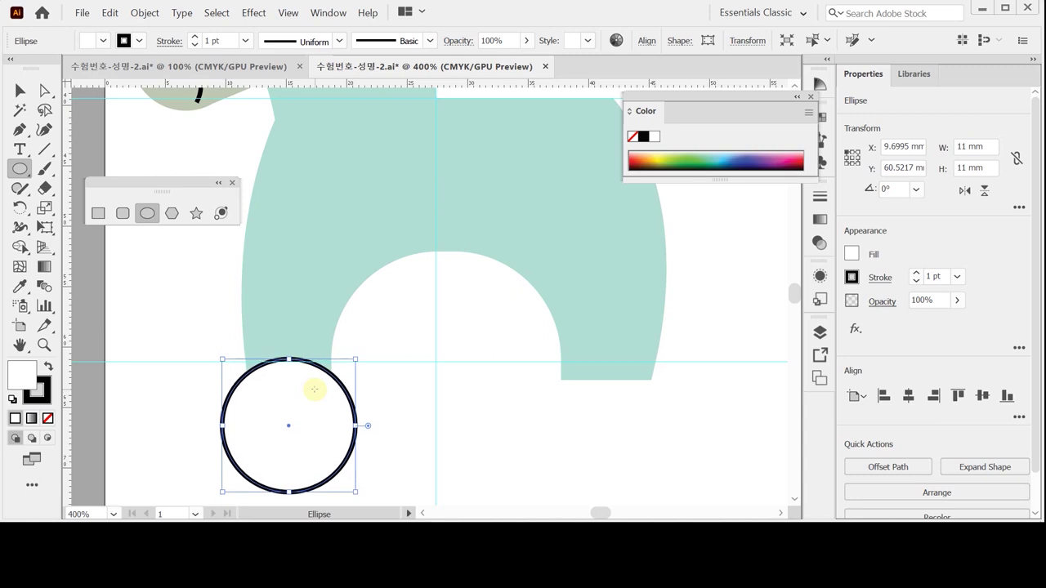
pyautogui.press('Down')
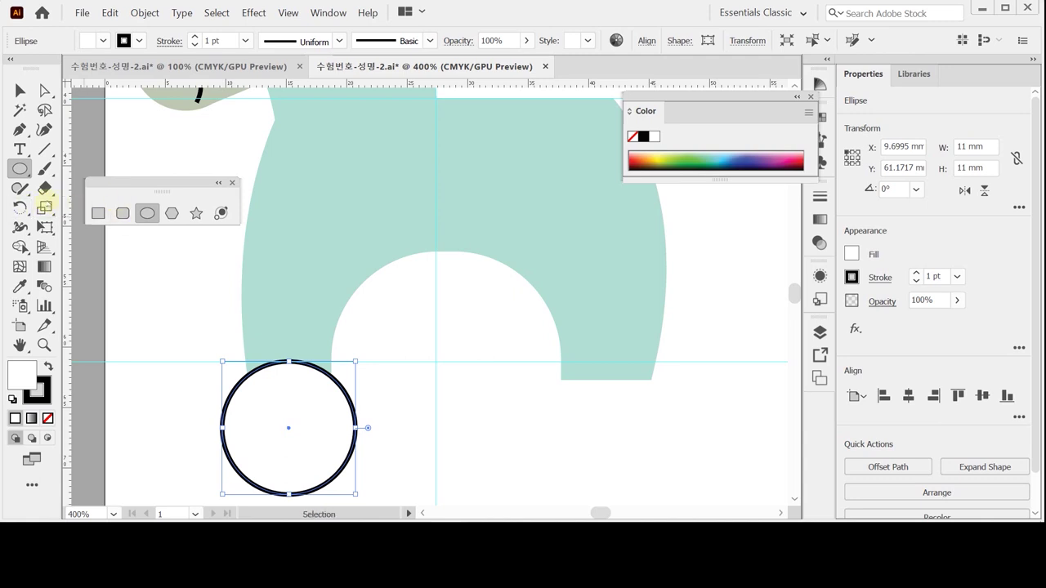
# - Make a concentric copy of the wheel circle scaled uniformly to 60%, and repeat the transformation for a third, smaller circle
pyautogui.click(46, 209)
pyautogui.doubleClick(46, 209)
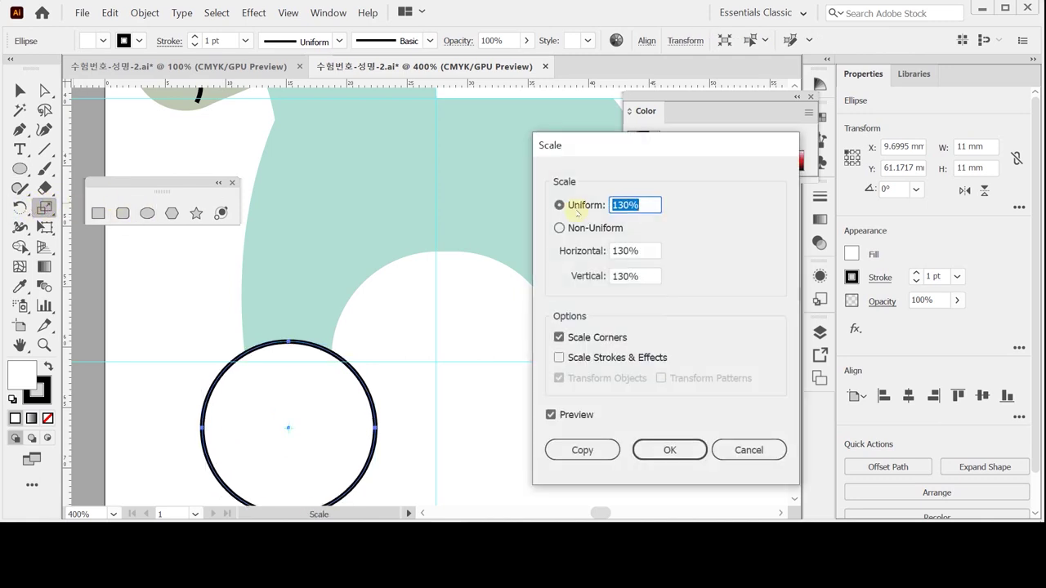
pyautogui.write('60')
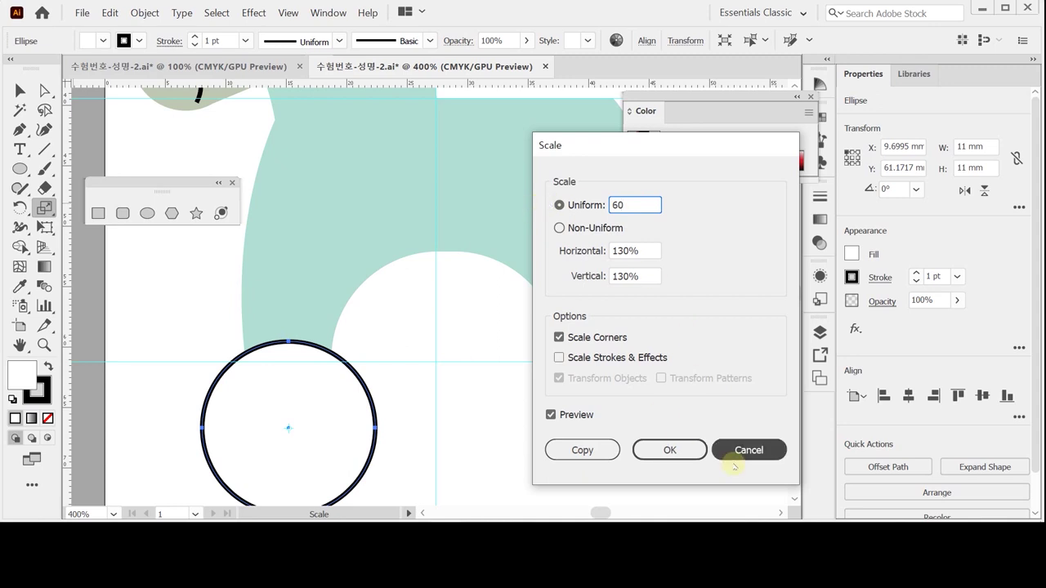
pyautogui.press('Escape')
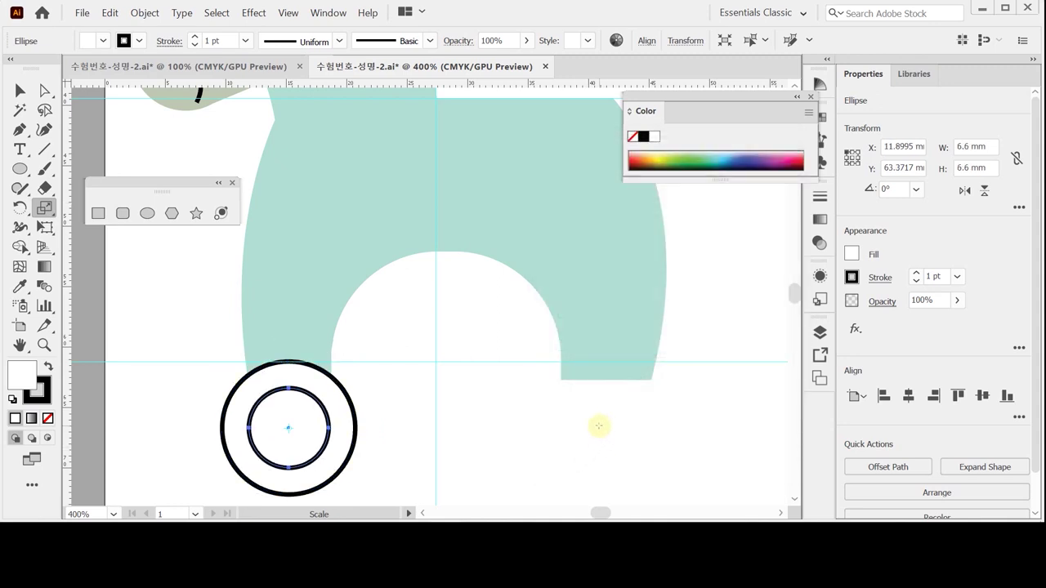
pyautogui.hotkey('ctrl', 'd')
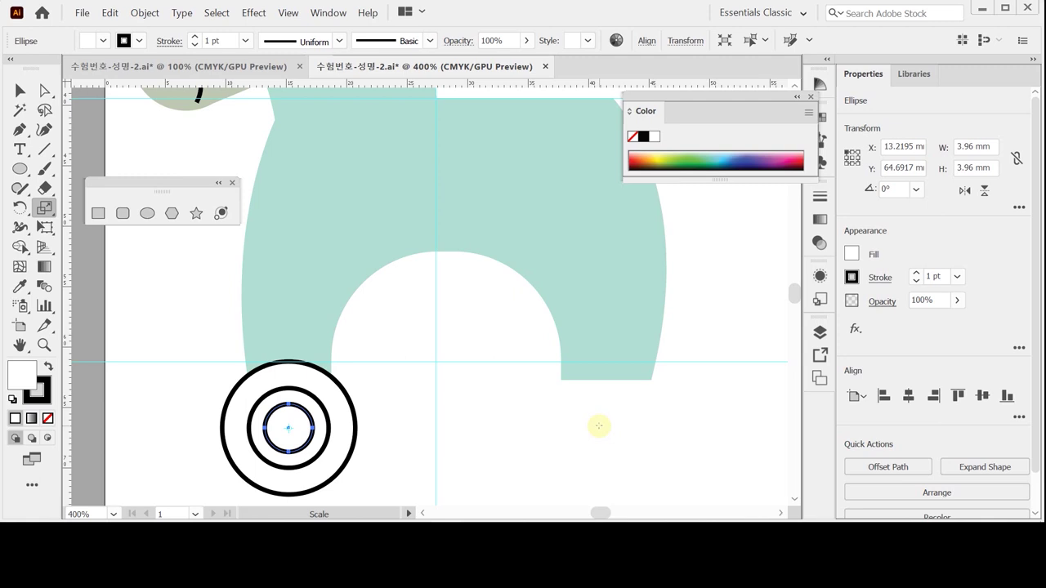
# - Remove the innermost circle's stroke and set its fill to C 30, M 0, Y 20, K 0
pyautogui.click(639, 112)
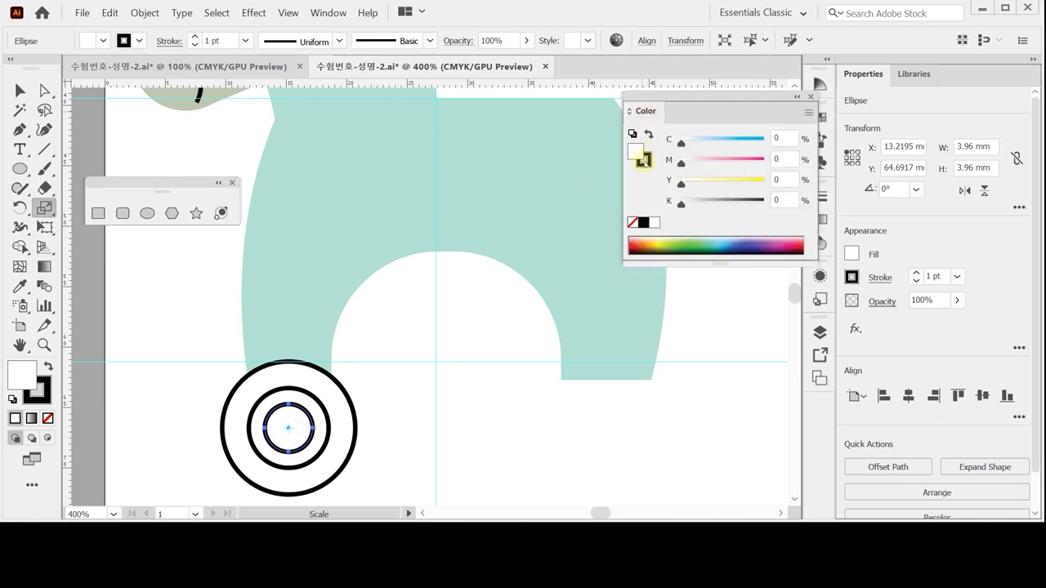
pyautogui.click(645, 161)
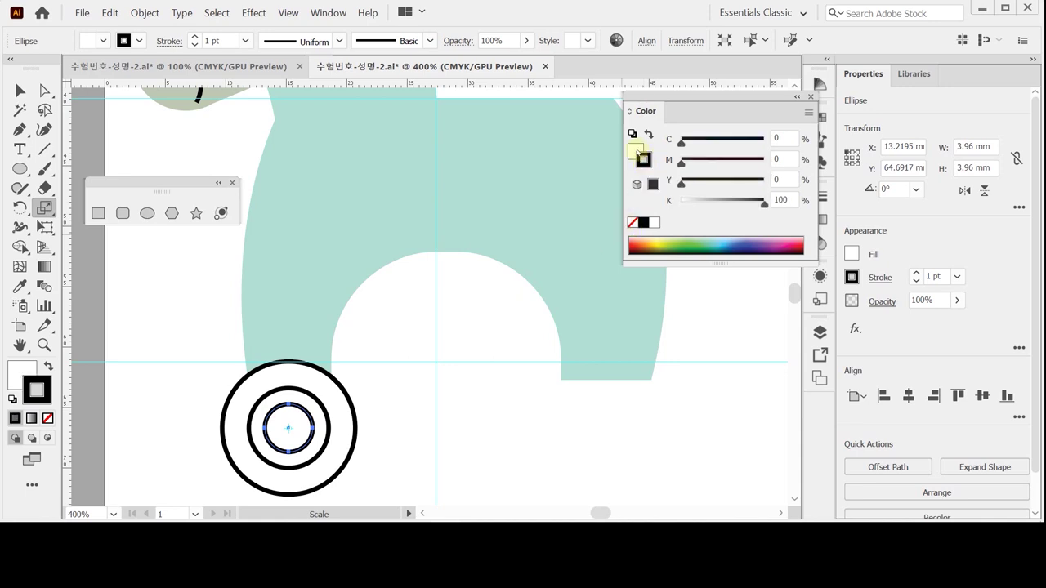
pyautogui.click(633, 222)
pyautogui.click(635, 151)
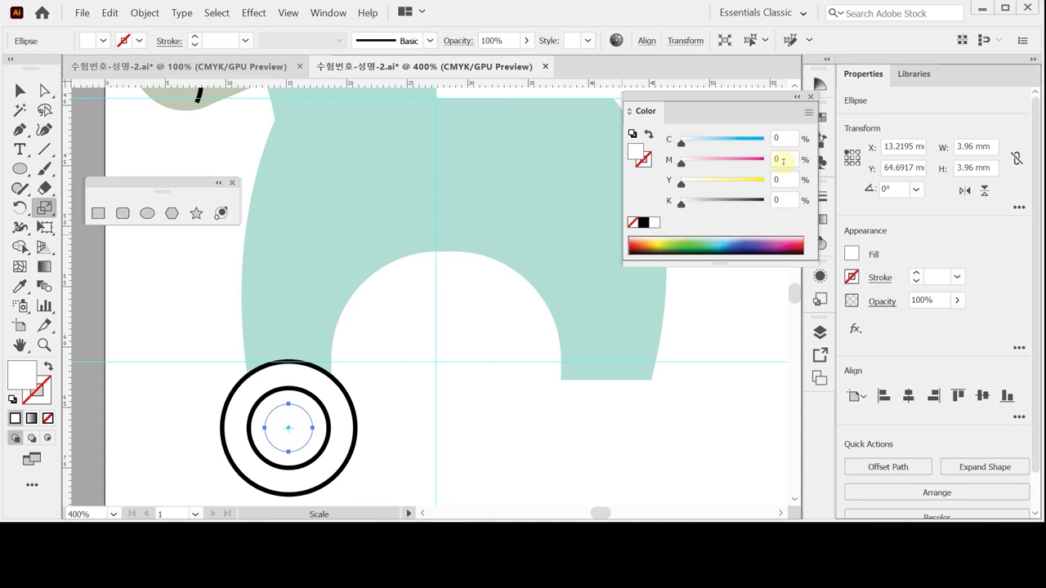
pyautogui.click(783, 138)
pyautogui.write('30')
pyautogui.press('Tab')
pyautogui.press('Tab')
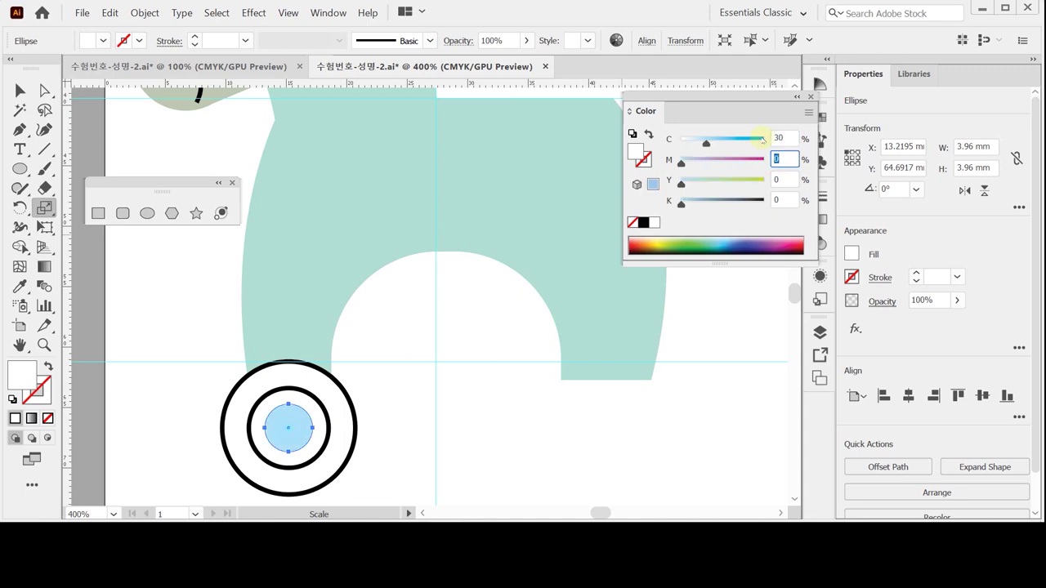
pyautogui.write('20')
pyautogui.press('Return')
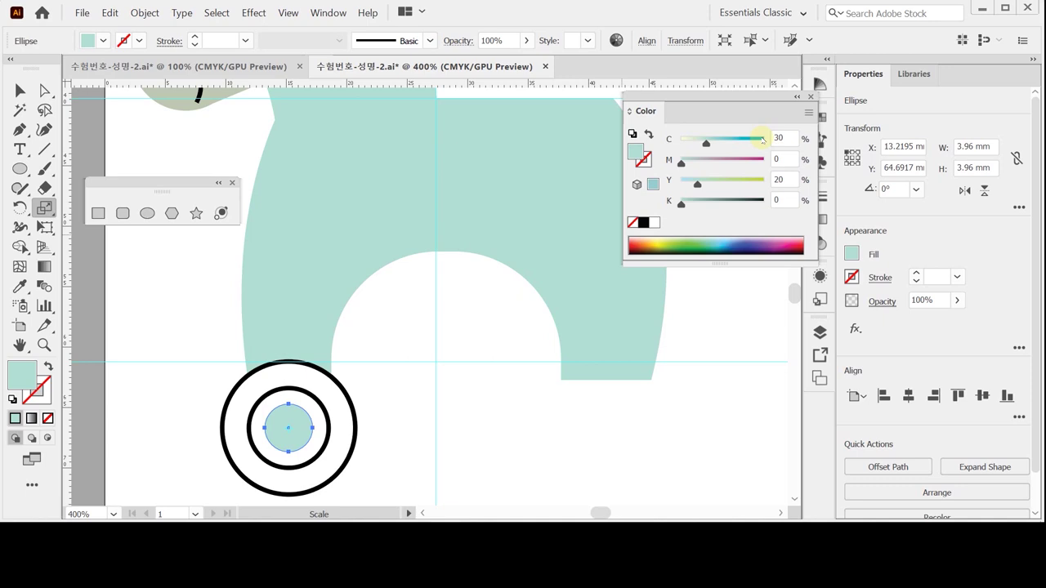
# - Give the middle circle no fill and a 1 pt stroke in the mint colour sampled from the innermost circle
pyautogui.press('v')
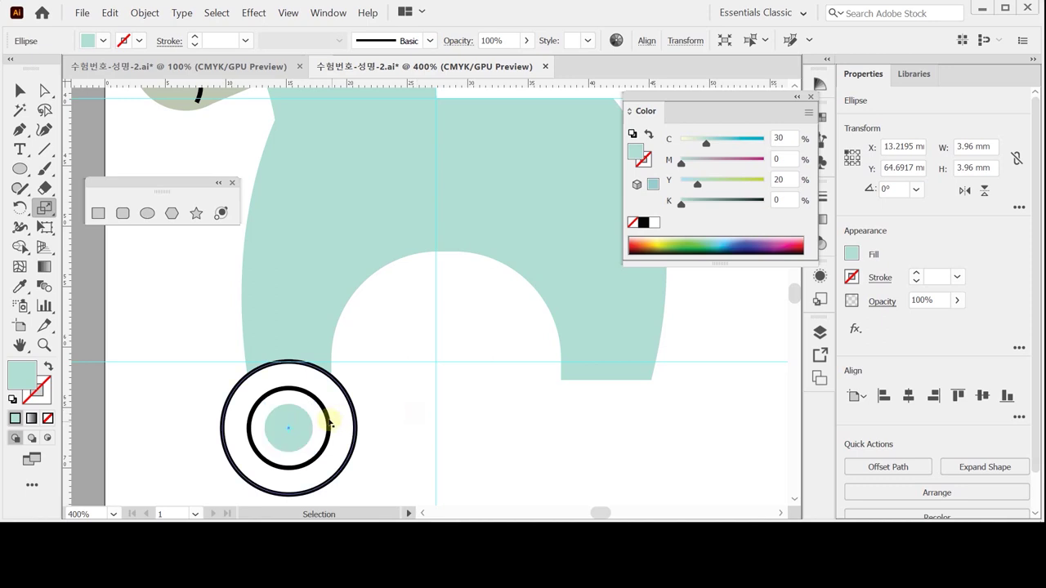
pyautogui.click(328, 420)
pyautogui.click(326, 421)
pyautogui.press('s')
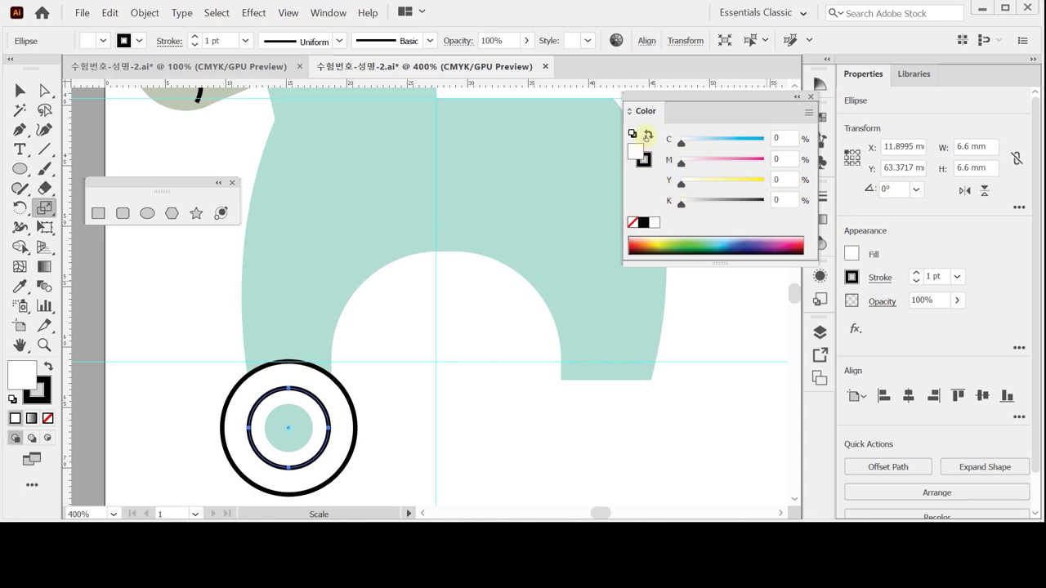
pyautogui.click(631, 223)
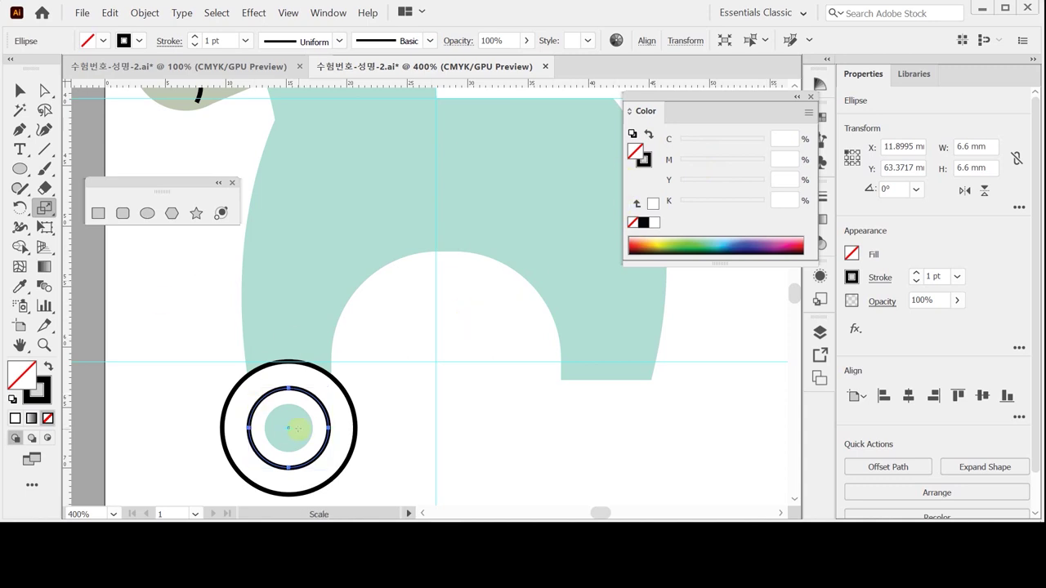
pyautogui.press('i')
pyautogui.click(298, 427)
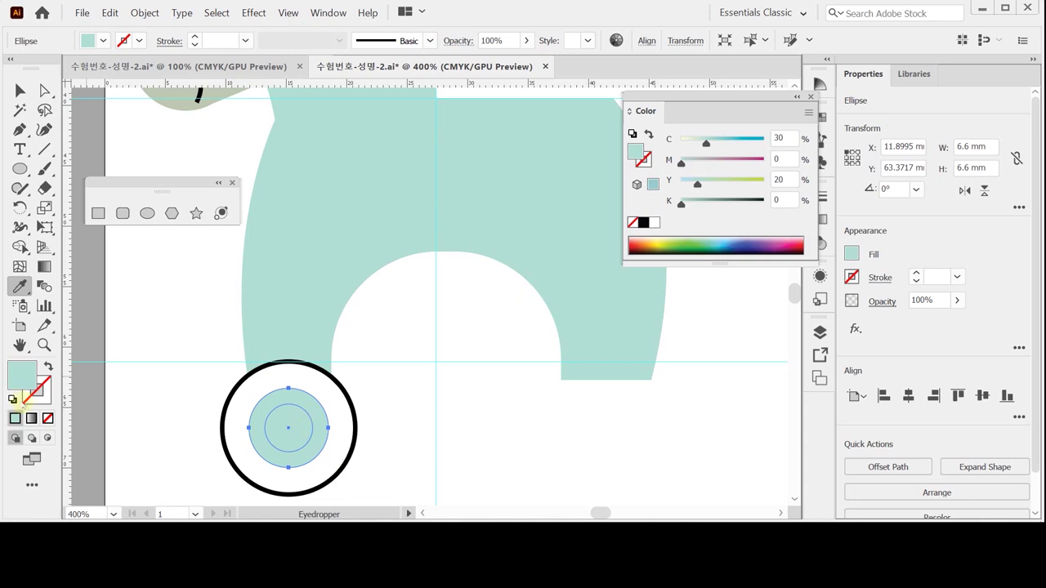
pyautogui.press('ctrl')
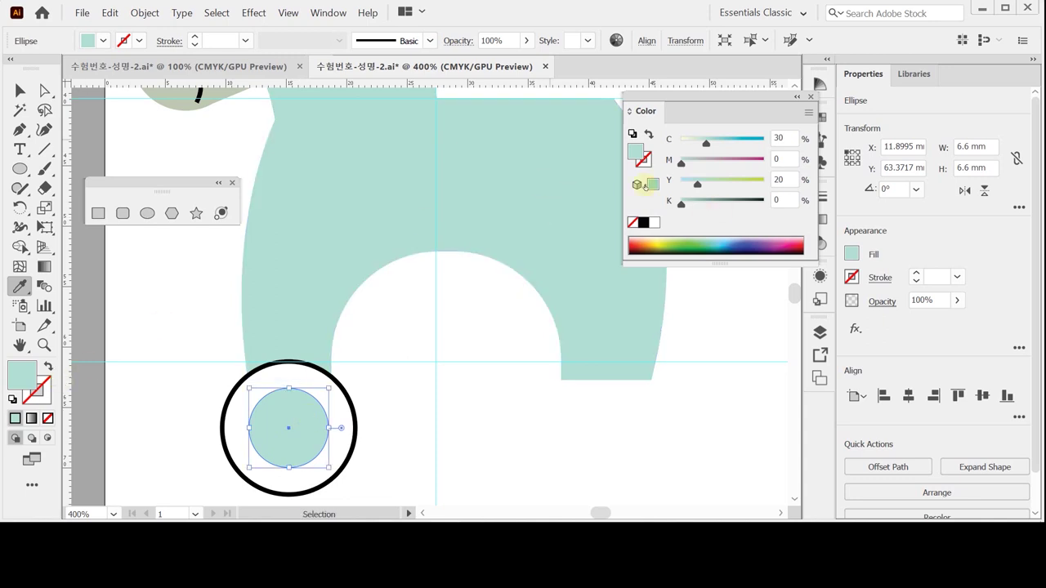
pyautogui.click(649, 135)
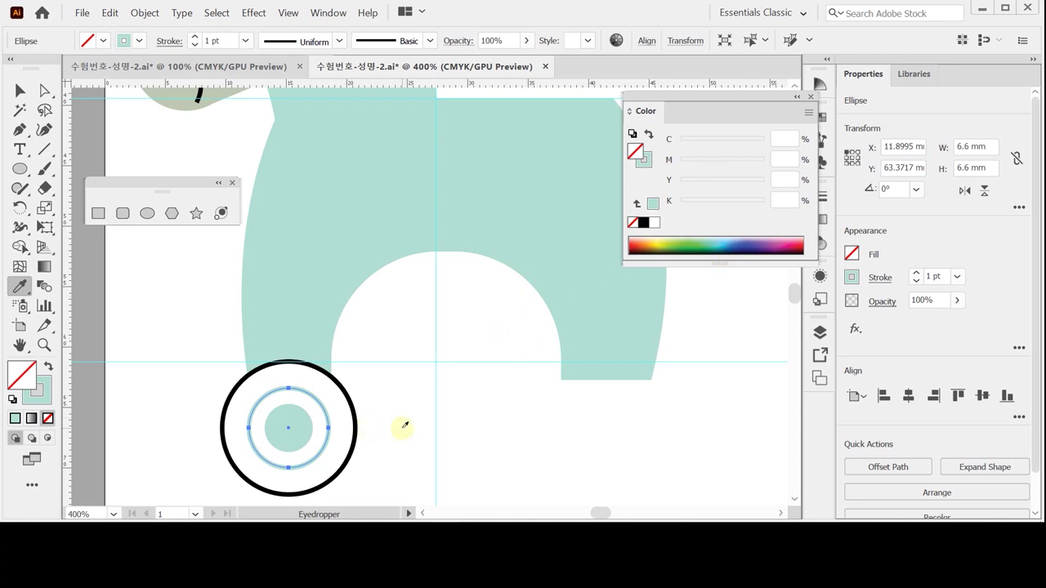
# - Give the outermost wheel circle a black fill and no stroke
pyautogui.keyDown('ctrl'); pyautogui.click(372, 438); pyautogui.keyUp('ctrl')
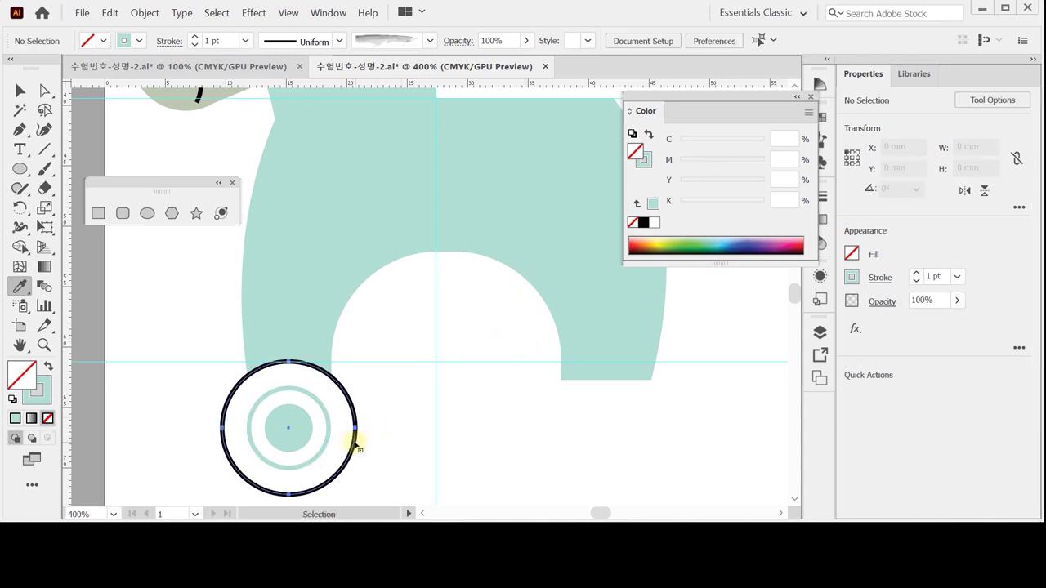
pyautogui.keyDown('ctrl'); pyautogui.click(357, 446); pyautogui.keyUp('ctrl')
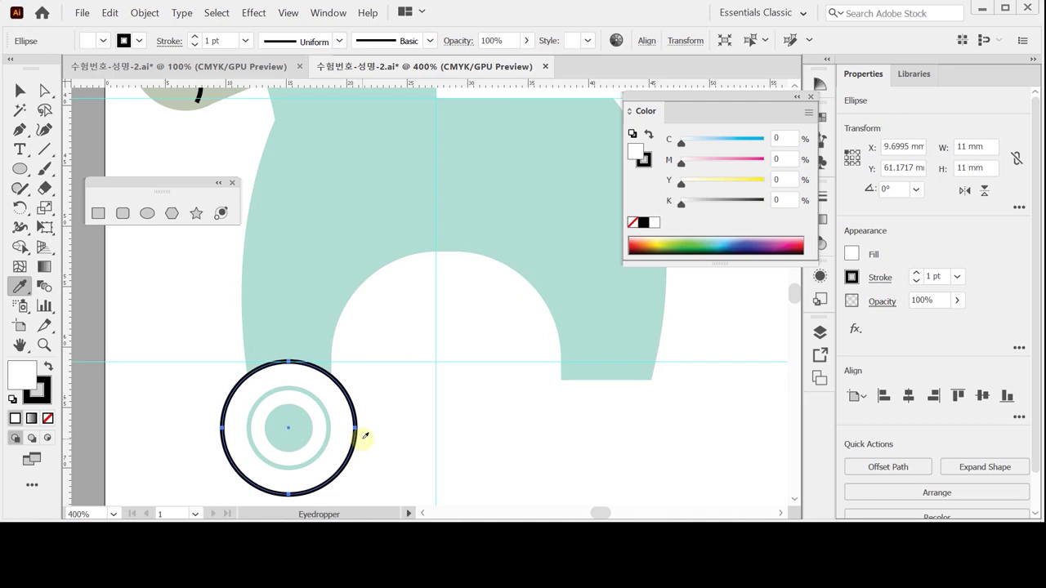
pyautogui.hotkey('shift', 'x')
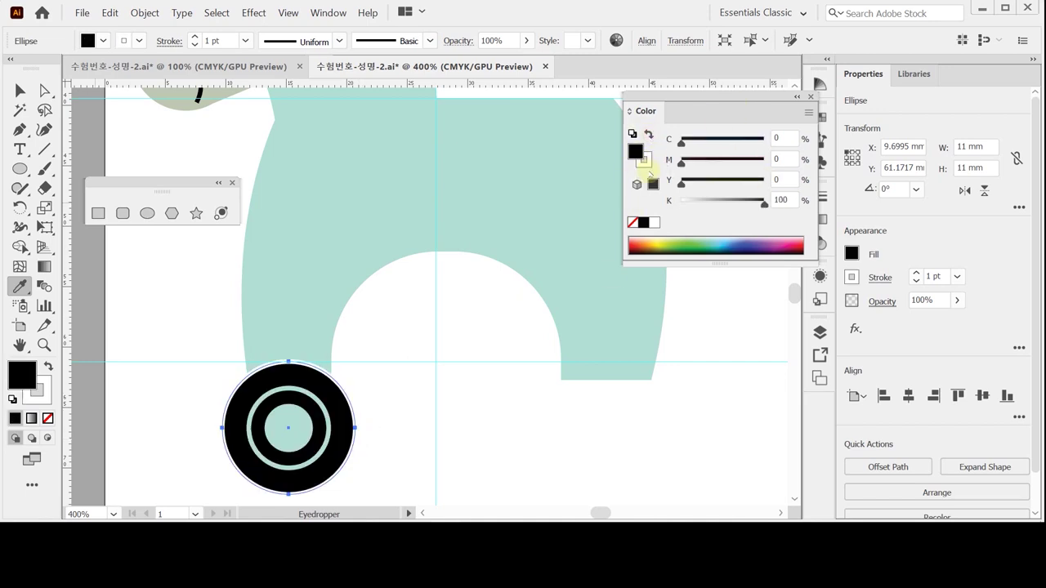
pyautogui.click(647, 162)
pyautogui.click(634, 223)
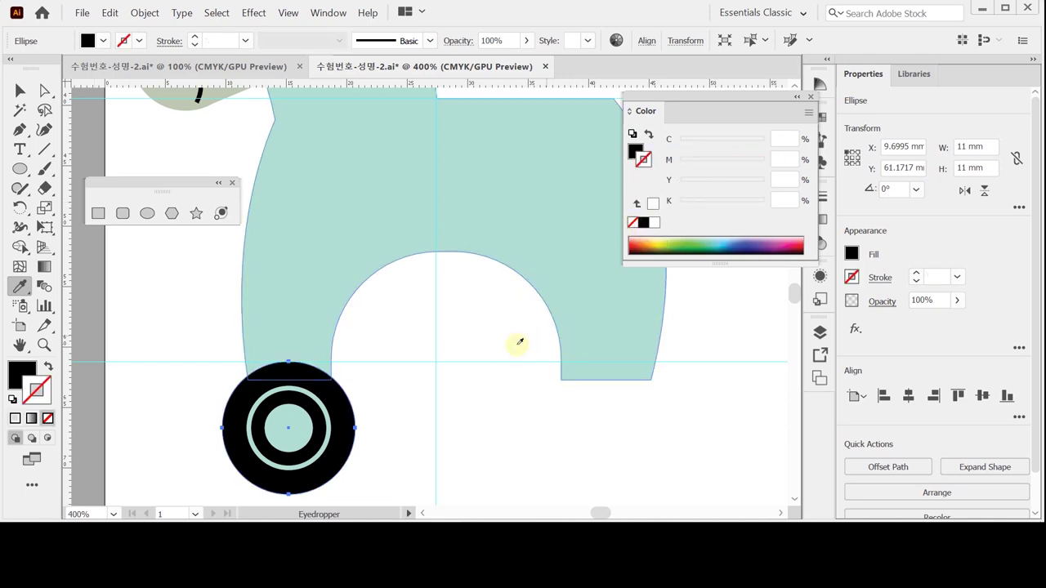
# - Select the three concentric wheel circles and group them
pyautogui.click(19, 90)
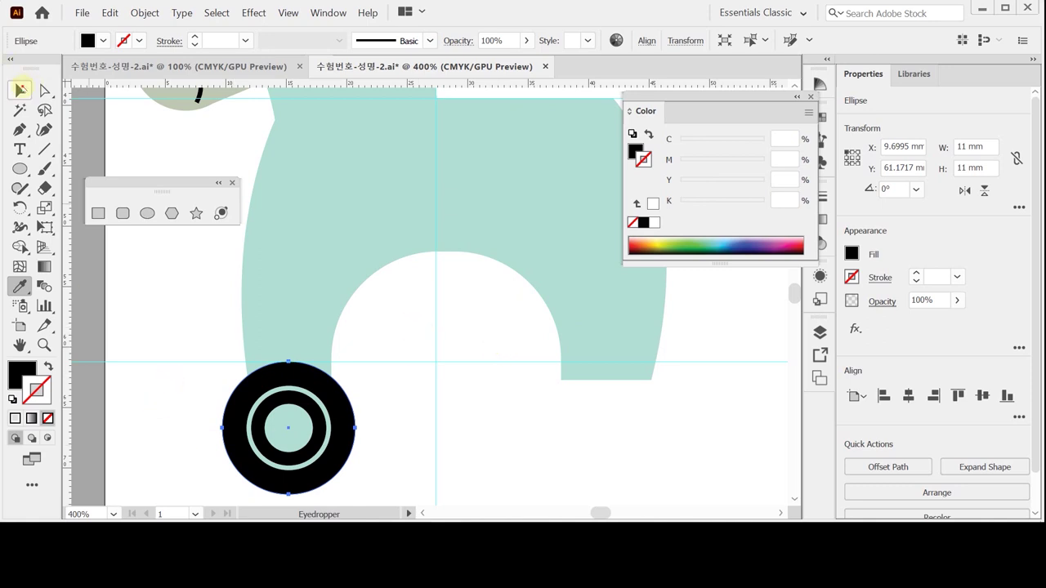
pyautogui.moveTo(168, 426); pyautogui.dragTo(268, 456)
pyautogui.press('a')
pyautogui.press('v')
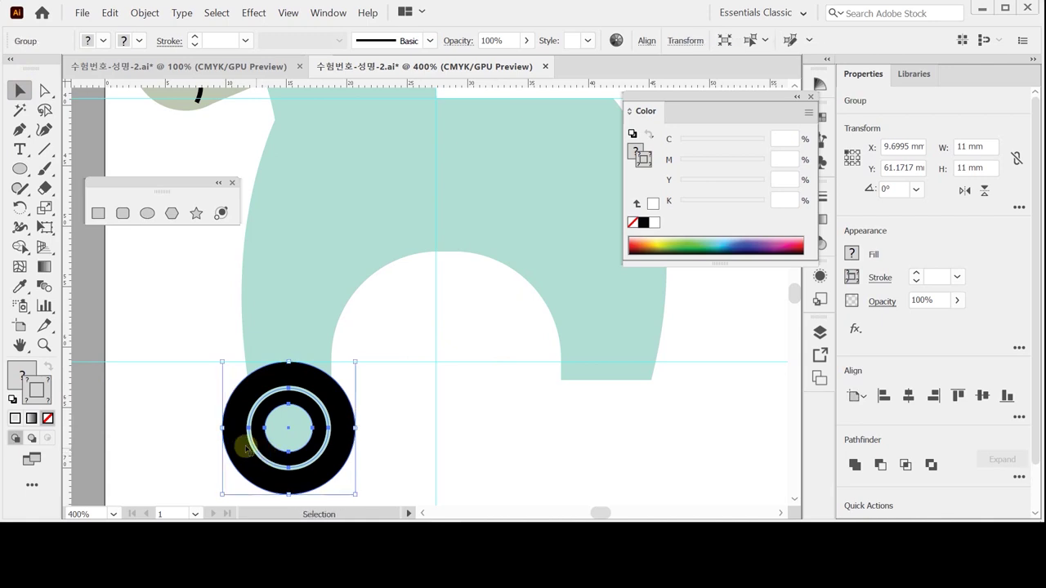
pyautogui.click(194, 433)
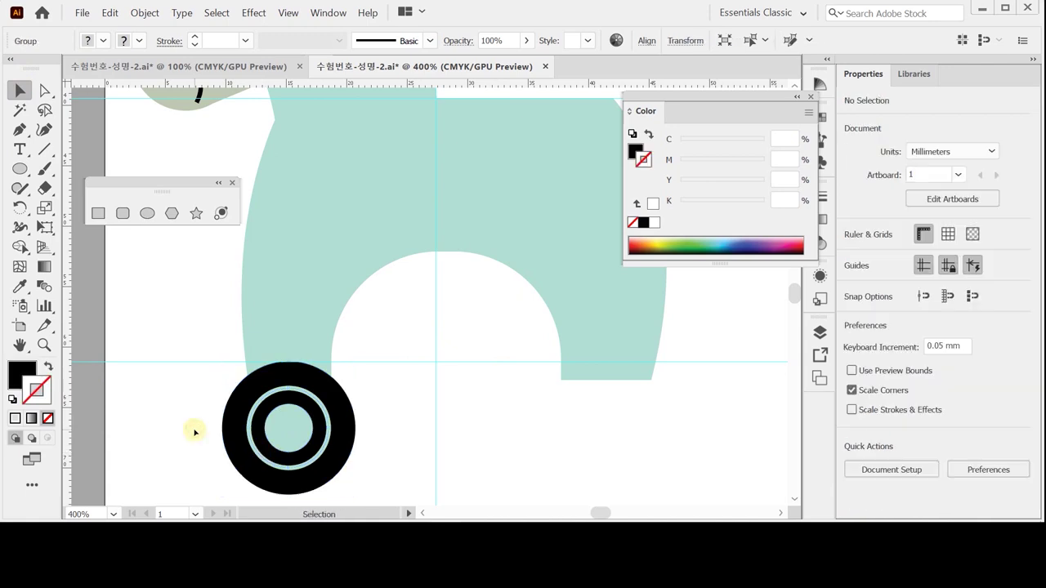
pyautogui.click(277, 442)
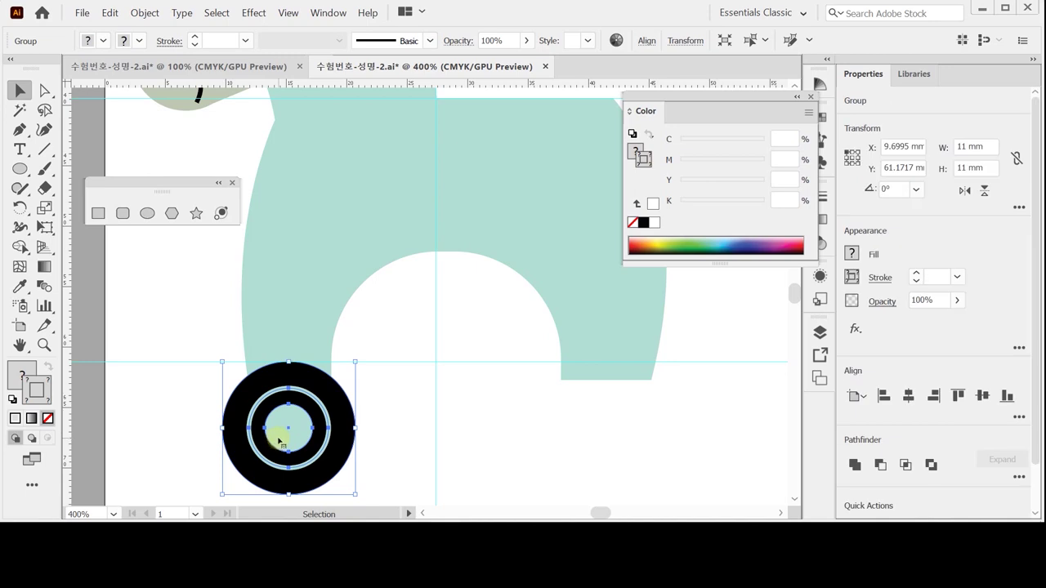
# - Duplicate the grouped wheel horizontally onto the horse's hind leg and save the document
pyautogui.moveTo(280, 440); pyautogui.dragTo(596, 453)
pyautogui.press('shift')
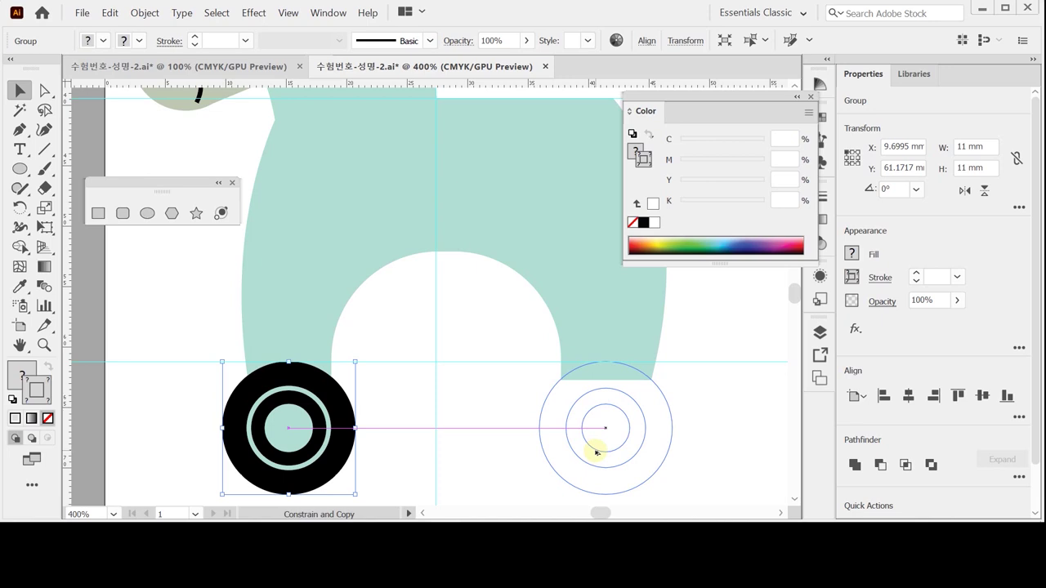
pyautogui.moveTo(596, 454); pyautogui.dragTo(597, 453)
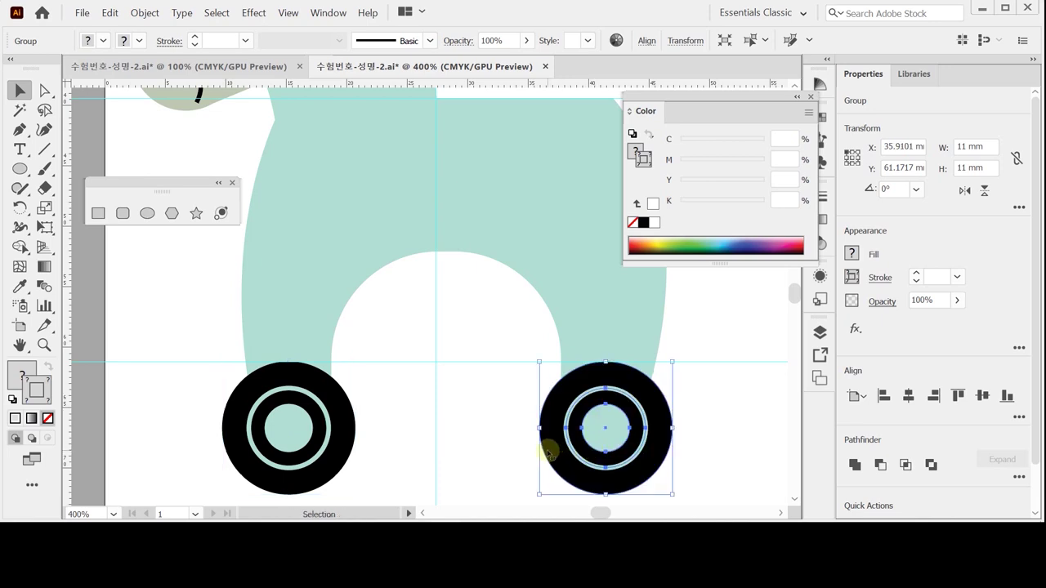
pyautogui.press('ctrl')
pyautogui.hotkey('ctrl', 's')
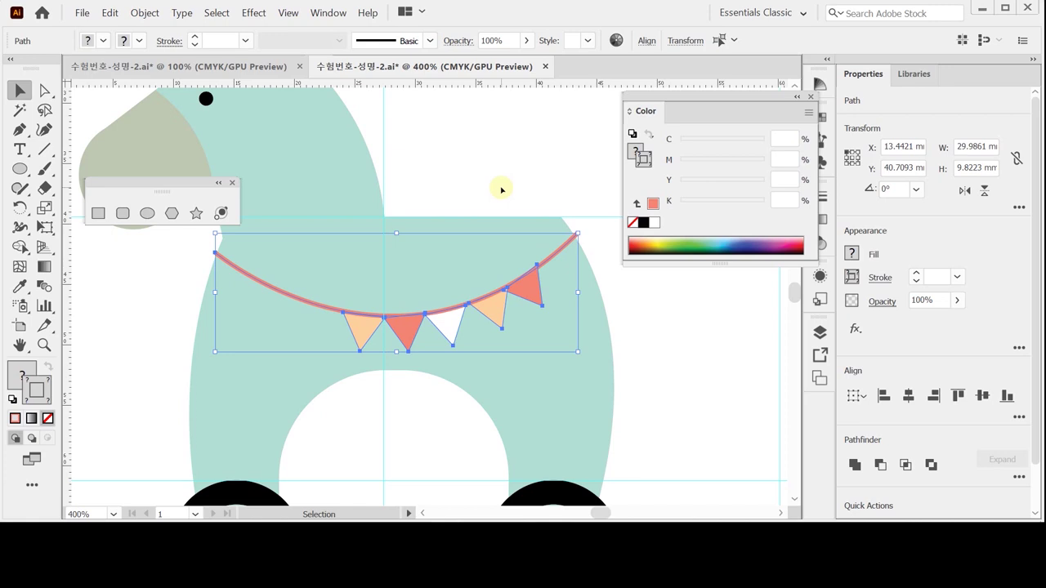
# - Clear the coloured garland artwork from the horse's body and set the Pen tool to no fill and a C 0, M 60, Y 50, K 0 stroke
pyautogui.press('Delete')
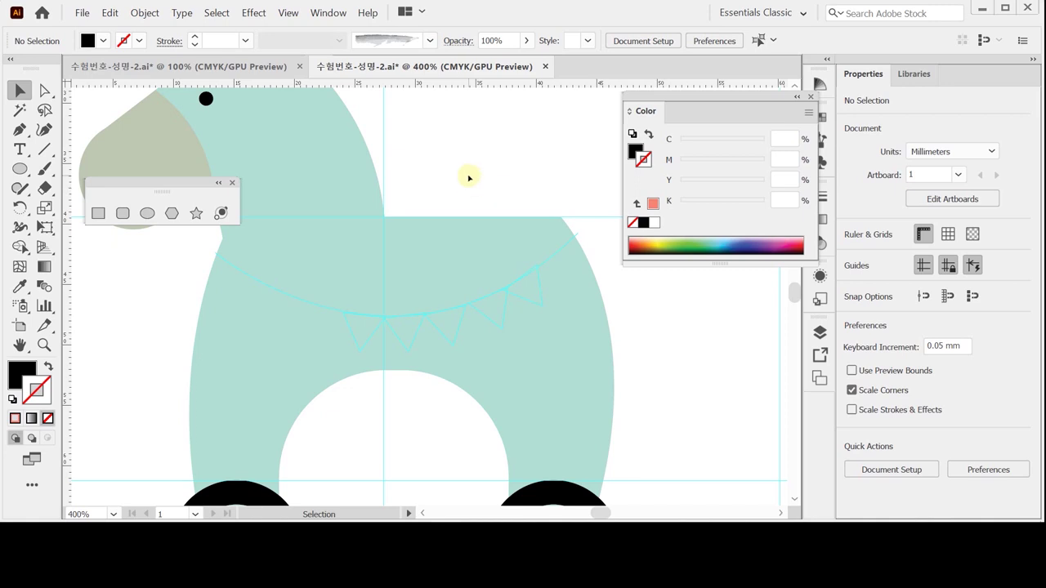
pyautogui.click(20, 129)
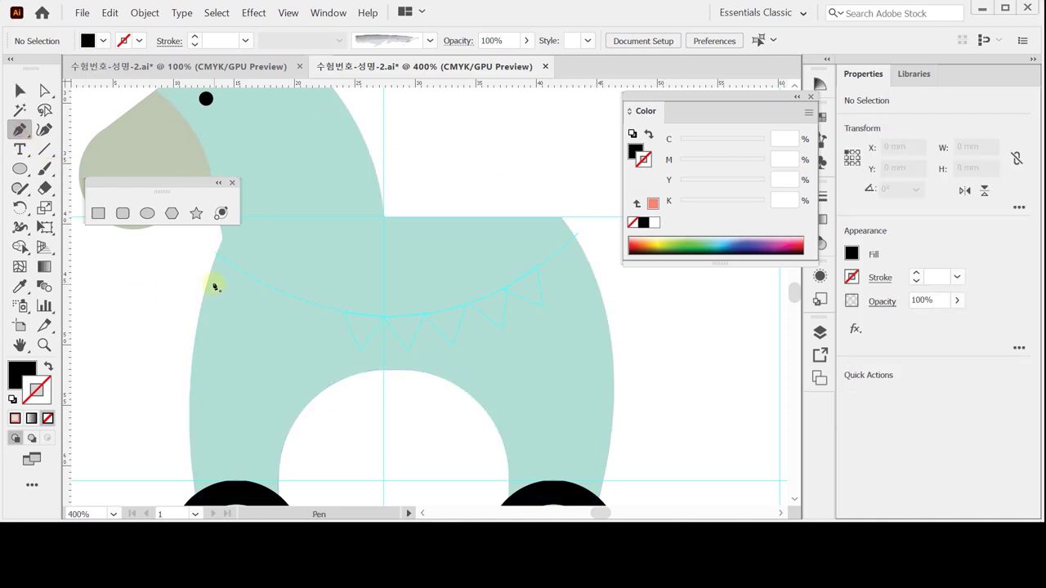
pyautogui.click(48, 367)
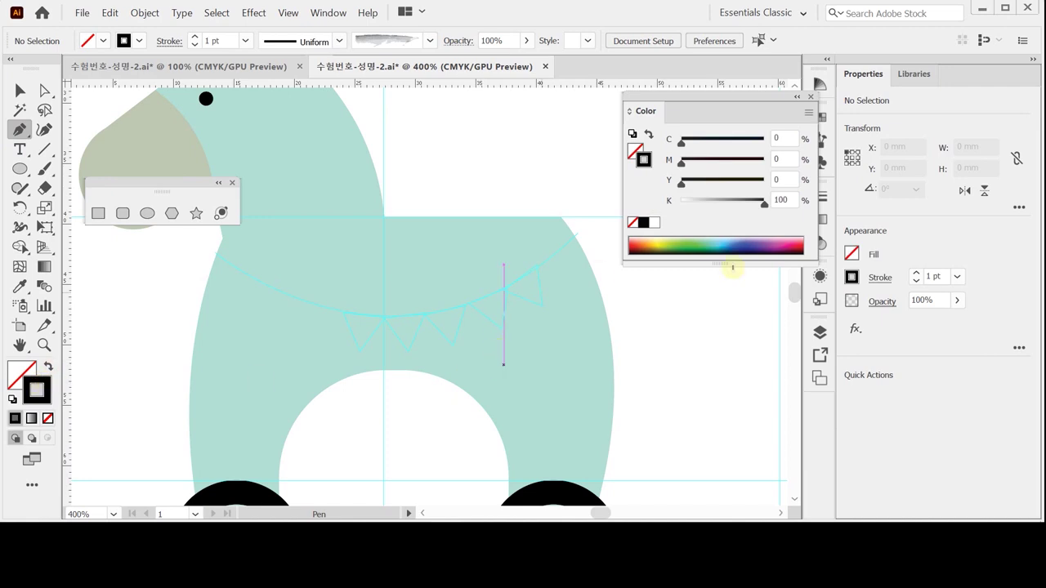
pyautogui.click(782, 159)
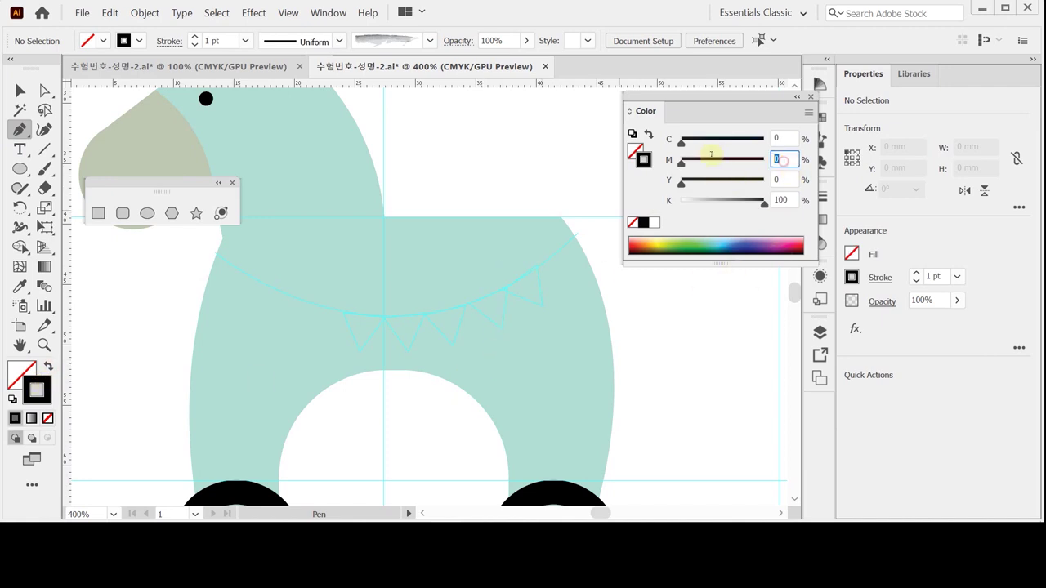
pyautogui.write('60')
pyautogui.press('Tab')
pyautogui.write('50')
pyautogui.press('Tab')
pyautogui.write('0')
pyautogui.press('Return')
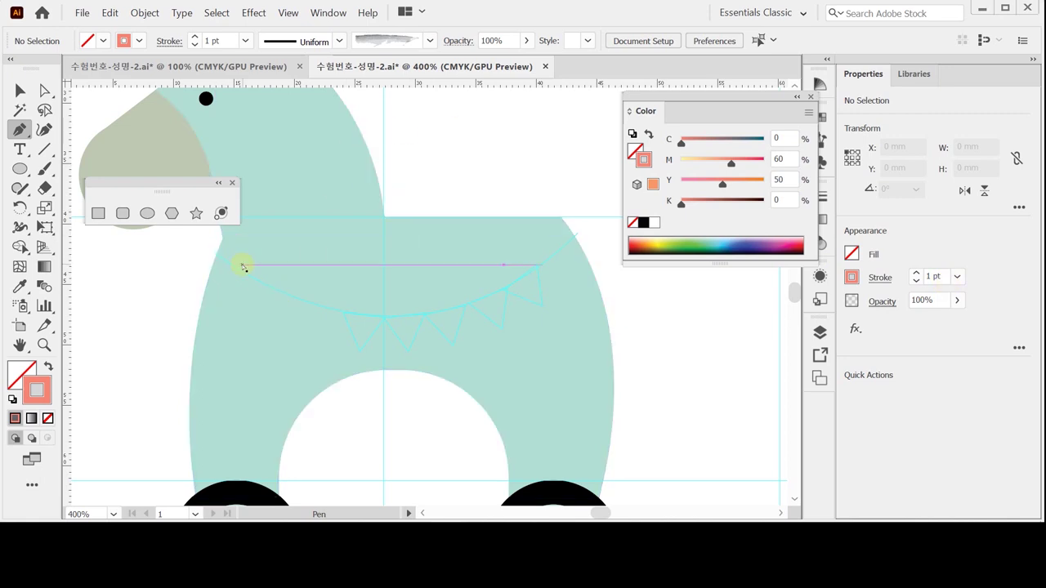
# - Draw the garland string as a 1 pt curved path along the guide, from the horse's chest to its rear edge
pyautogui.hotkey('ctrl', '-')
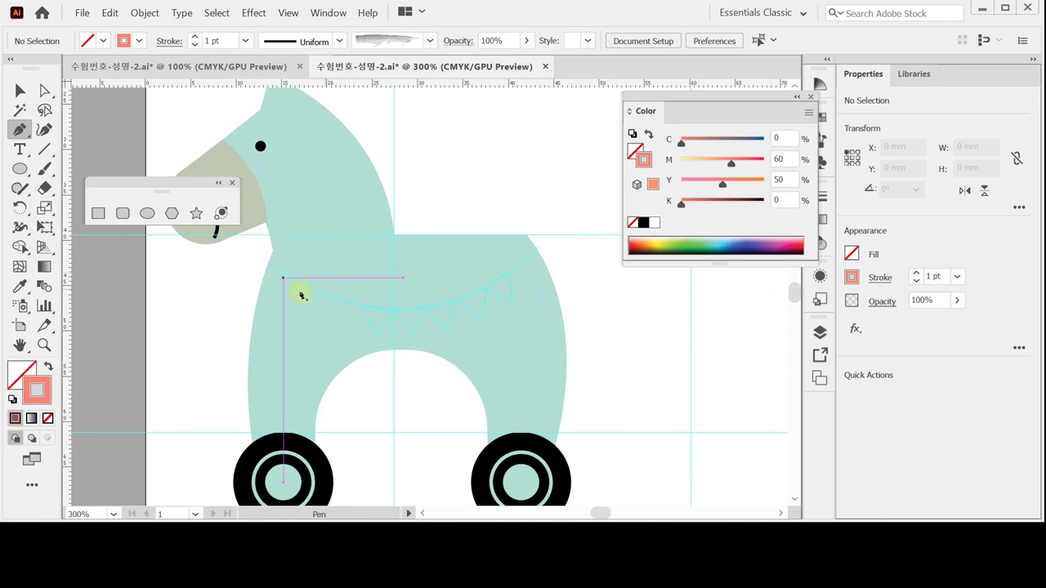
pyautogui.click(269, 260)
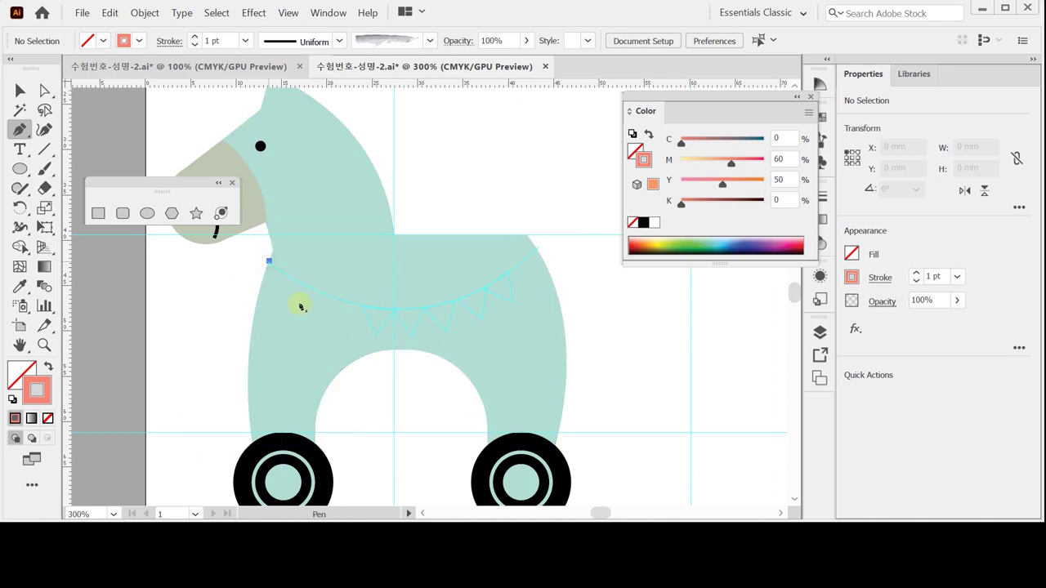
pyautogui.moveTo(536, 250); pyautogui.dragTo(677, 119)
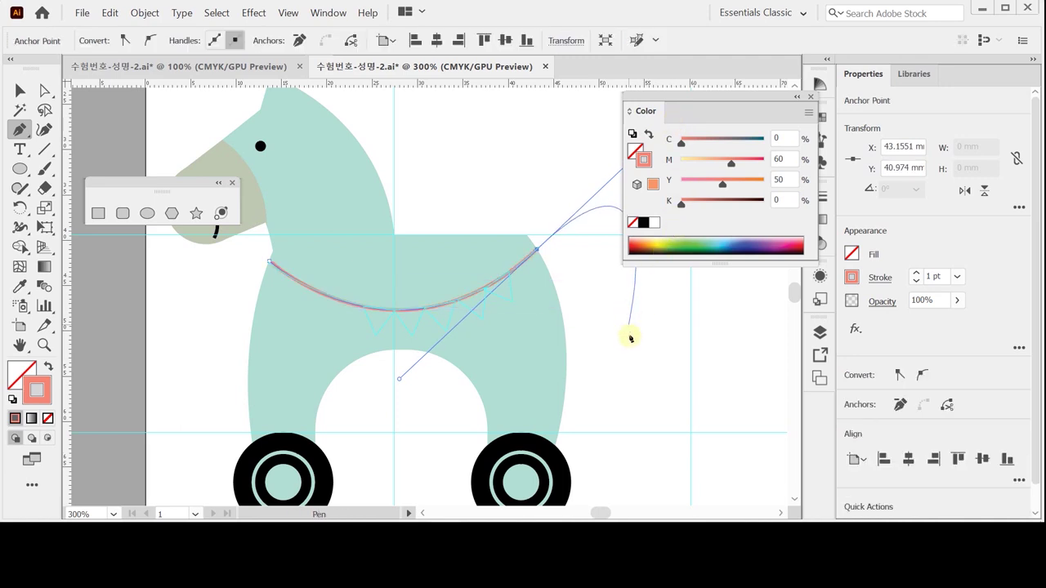
pyautogui.keyDown('ctrl'); pyautogui.click(599, 332); pyautogui.keyUp('ctrl')
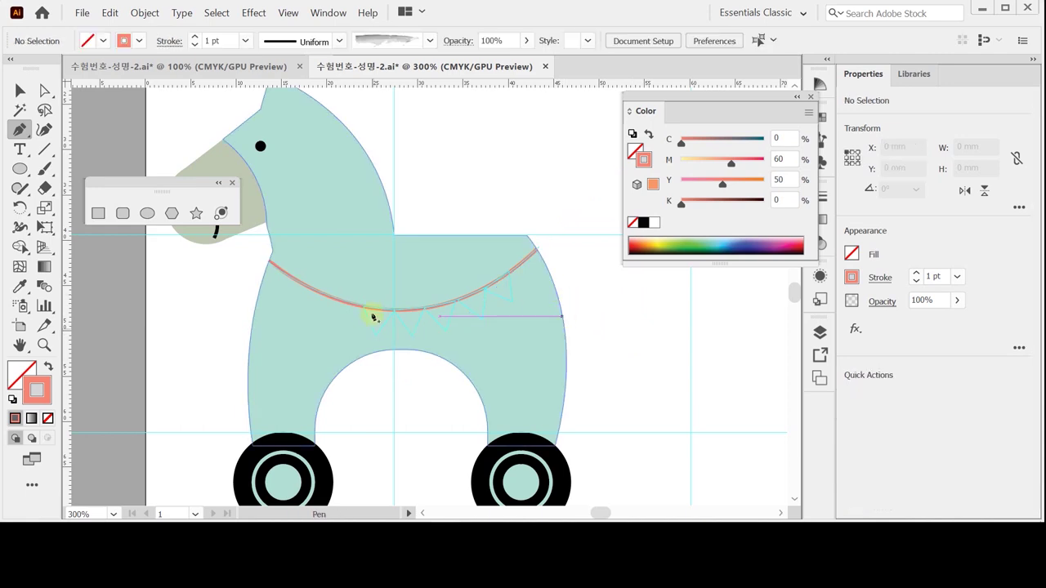
# - Create a triangle above the garland string using a 3-sided polygon with a 2 mm radius
pyautogui.click(169, 213)
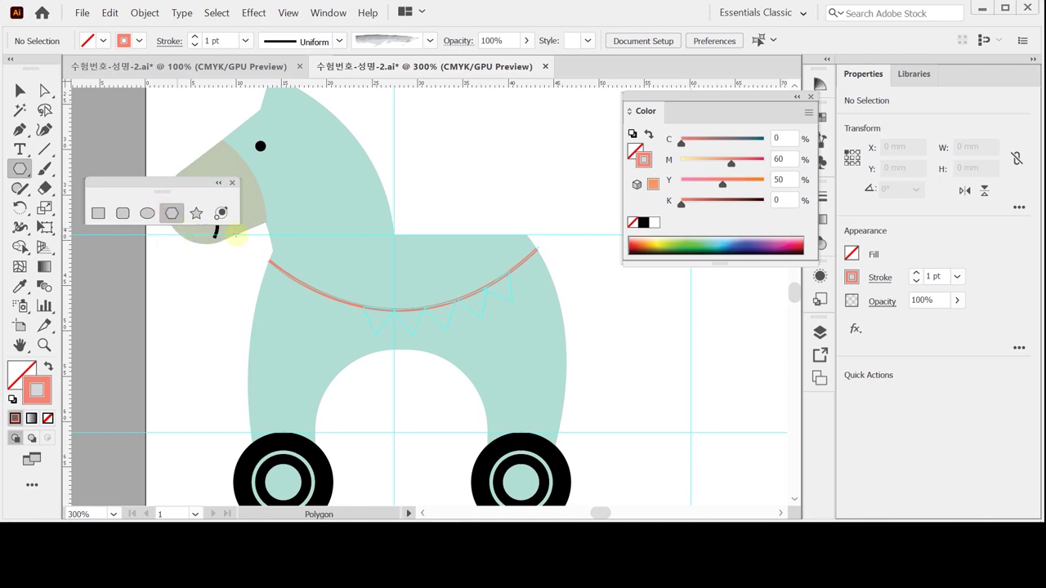
pyautogui.click(361, 295)
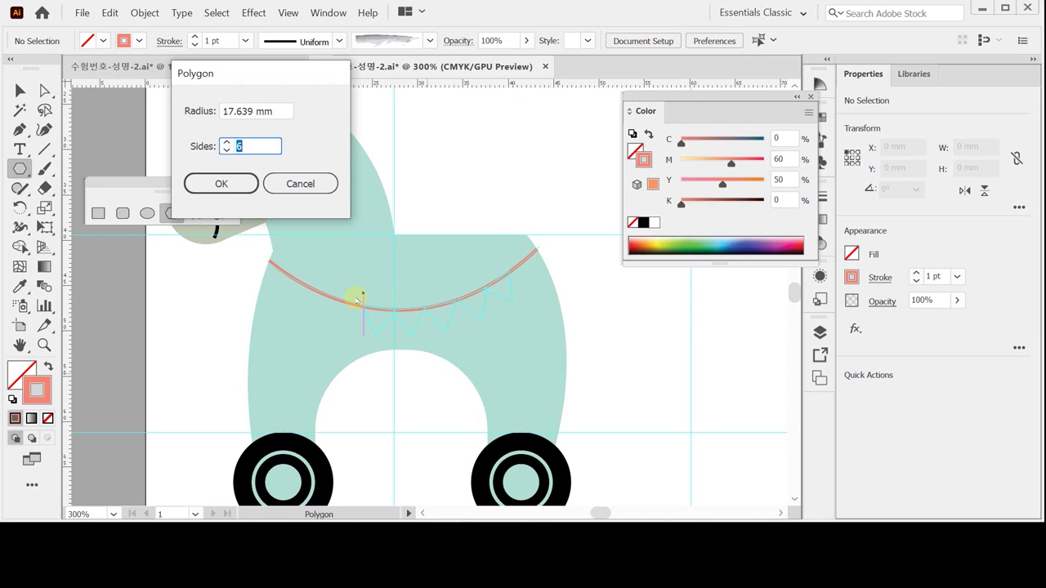
pyautogui.hotkey('shift', 'Tab')
pyautogui.write('2')
pyautogui.press('Tab')
pyautogui.write('3')
pyautogui.press('Return')
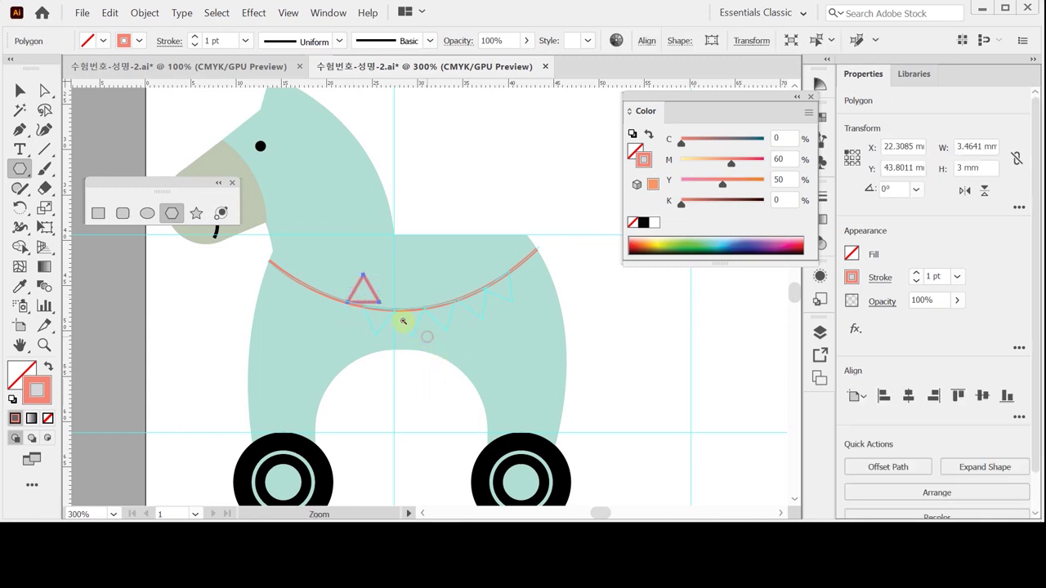
# - Swap the triangle's fill and stroke so it has the coral fill and no stroke
pyautogui.hotkey('ctrl', '=')
pyautogui.hotkey('ctrl', '=')
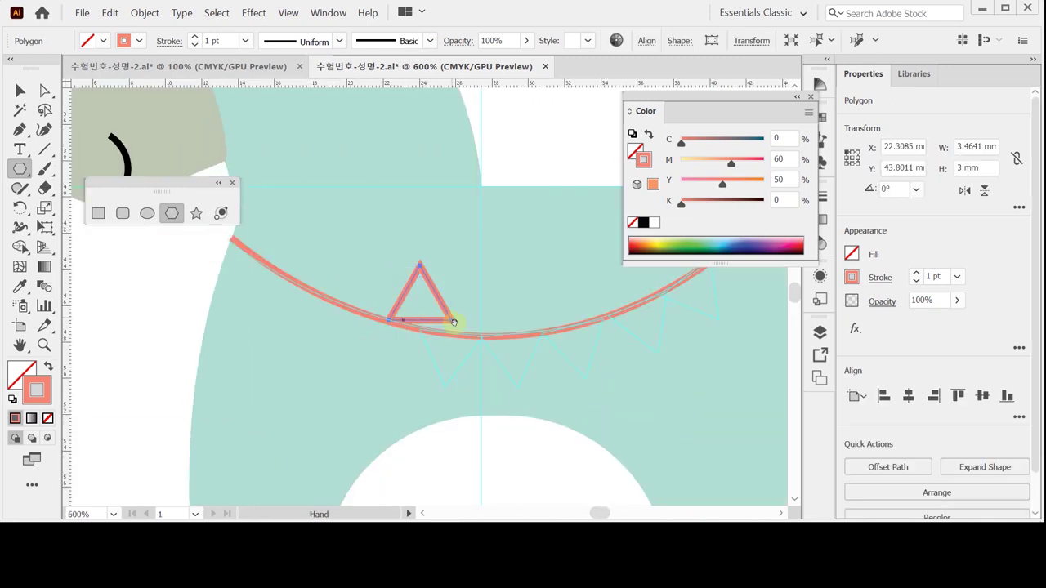
pyautogui.moveTo(439, 334); pyautogui.dragTo(321, 336)
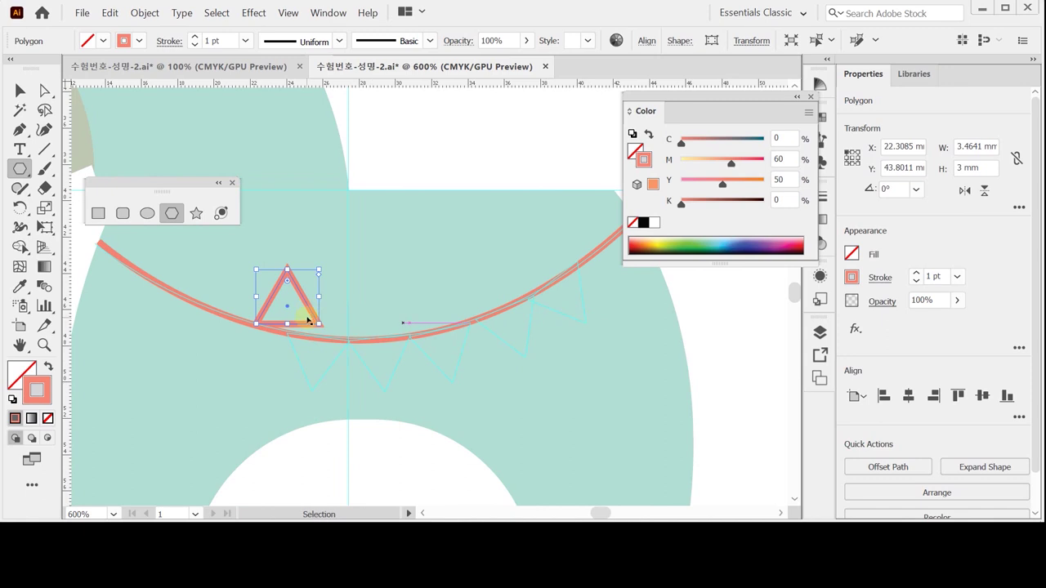
pyautogui.hotkey('ctrl', 'shift', 'a')
pyautogui.keyDown('ctrl'); pyautogui.click(583, 316); pyautogui.keyUp('ctrl')
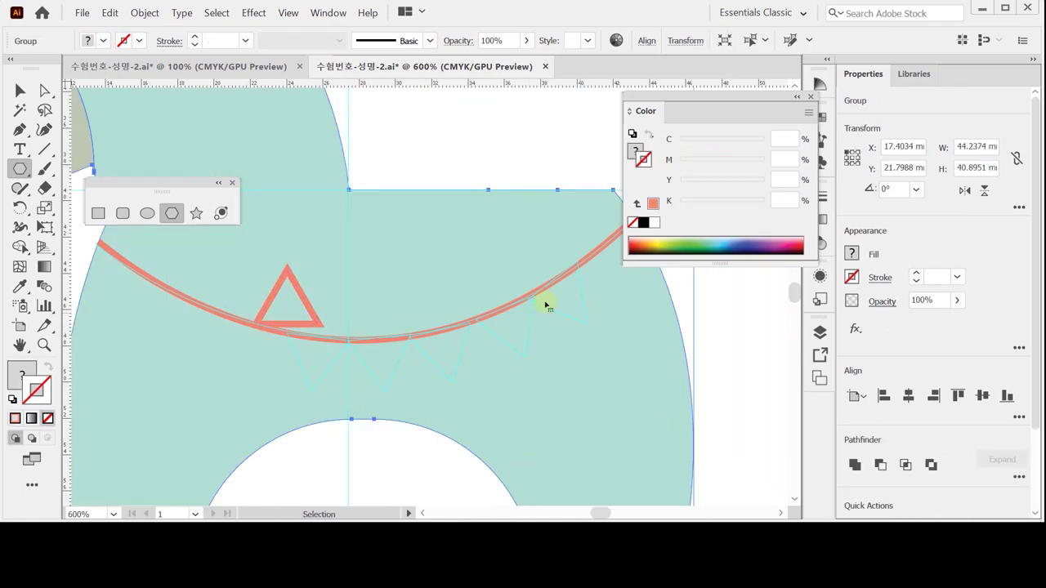
pyautogui.keyDown('ctrl'); pyautogui.click(317, 319); pyautogui.keyUp('ctrl')
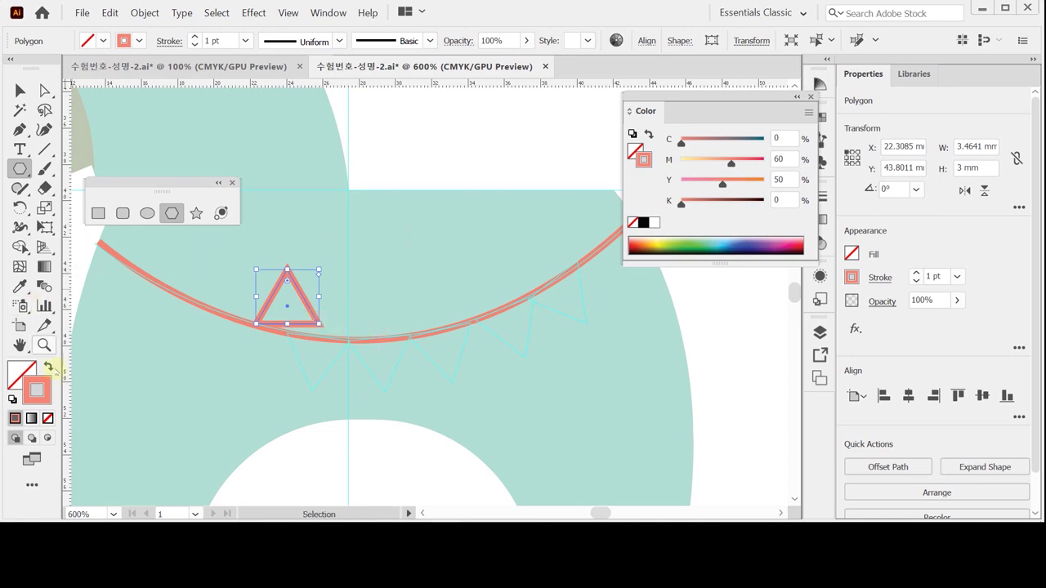
pyautogui.click(49, 367)
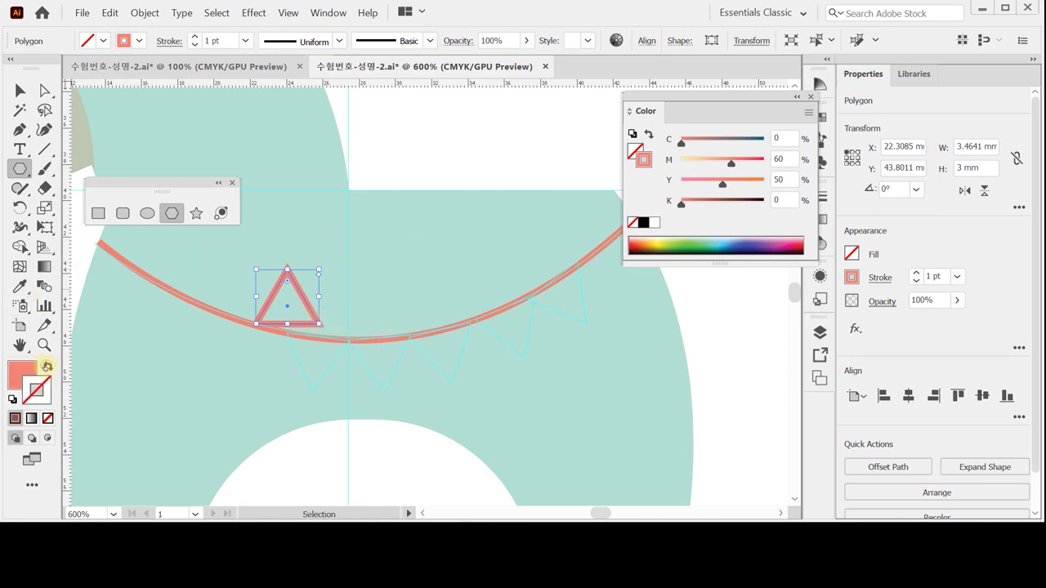
pyautogui.click(636, 151)
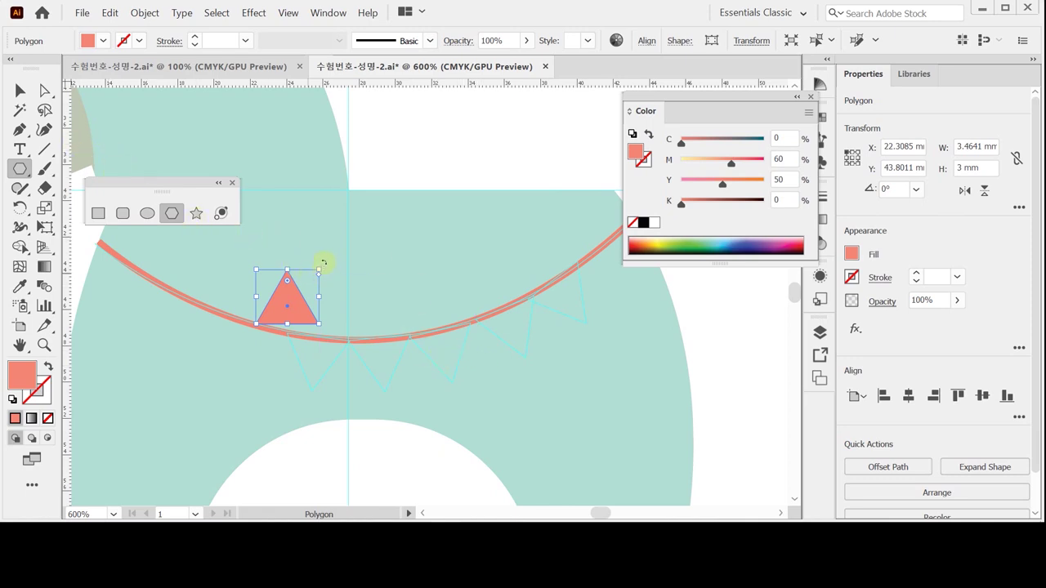
# - Rotate the triangle to 326° and move it onto the rearmost flag guide on the garland string
pyautogui.moveTo(325, 276); pyautogui.dragTo(330, 295)
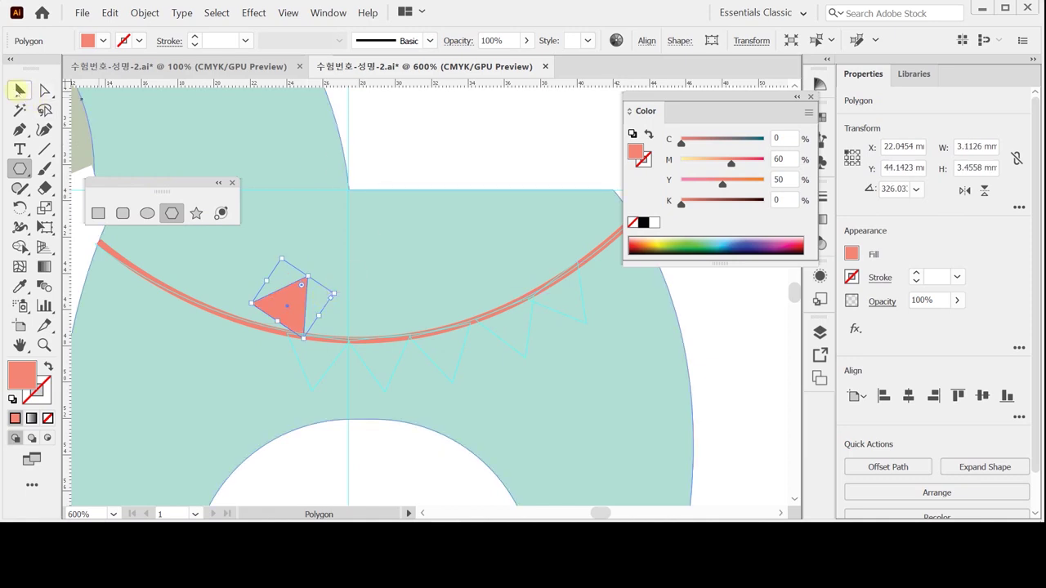
pyautogui.click(20, 91)
pyautogui.moveTo(285, 309); pyautogui.dragTo(564, 297)
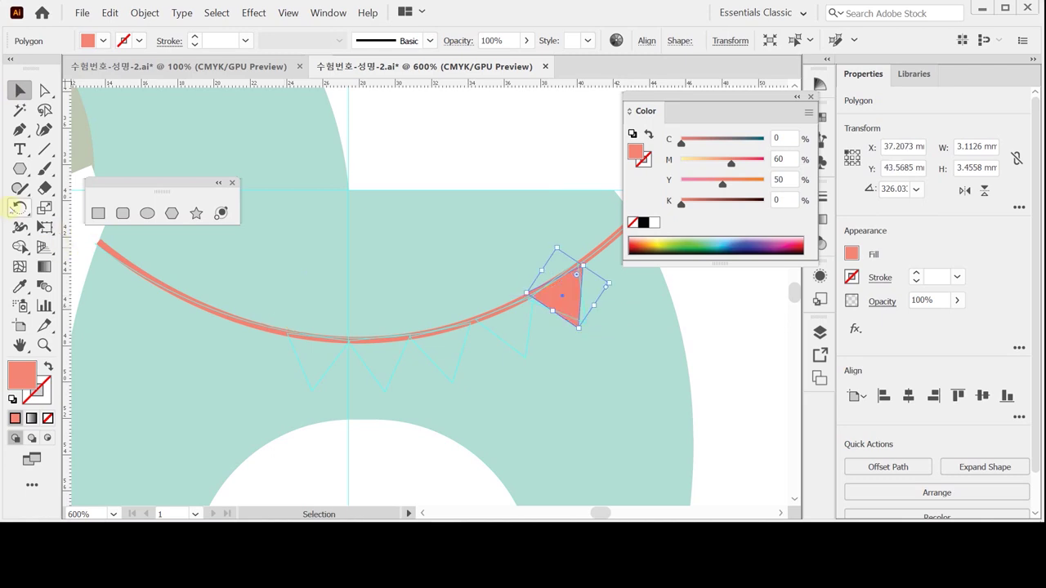
# - Nudge the flag until its left corner meets the guide, and rotate it about that corner to align with the string
pyautogui.click(20, 207)
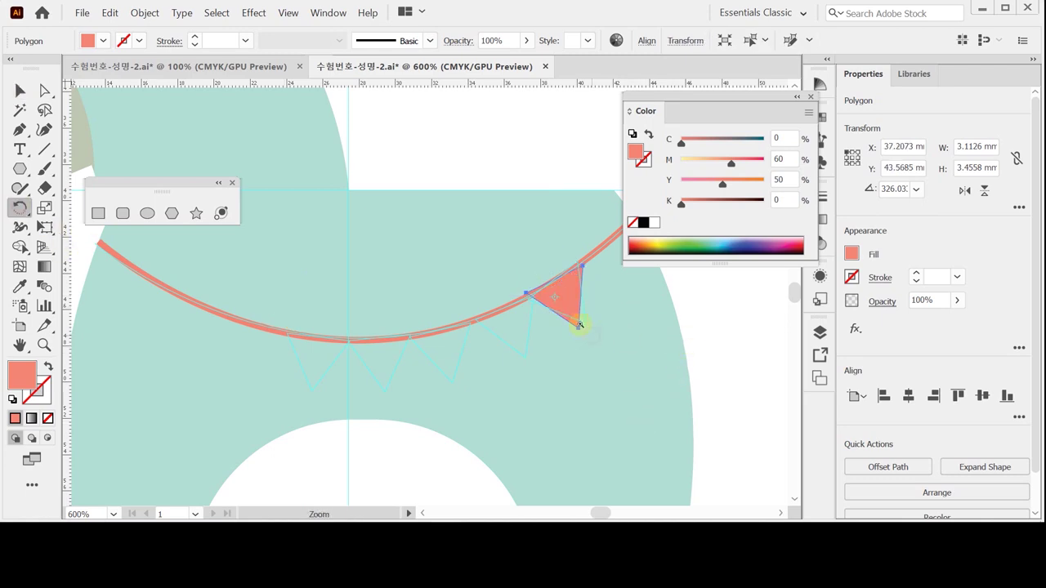
pyautogui.hotkey('ctrl', '+')
pyautogui.moveTo(586, 330); pyautogui.dragTo(433, 287)
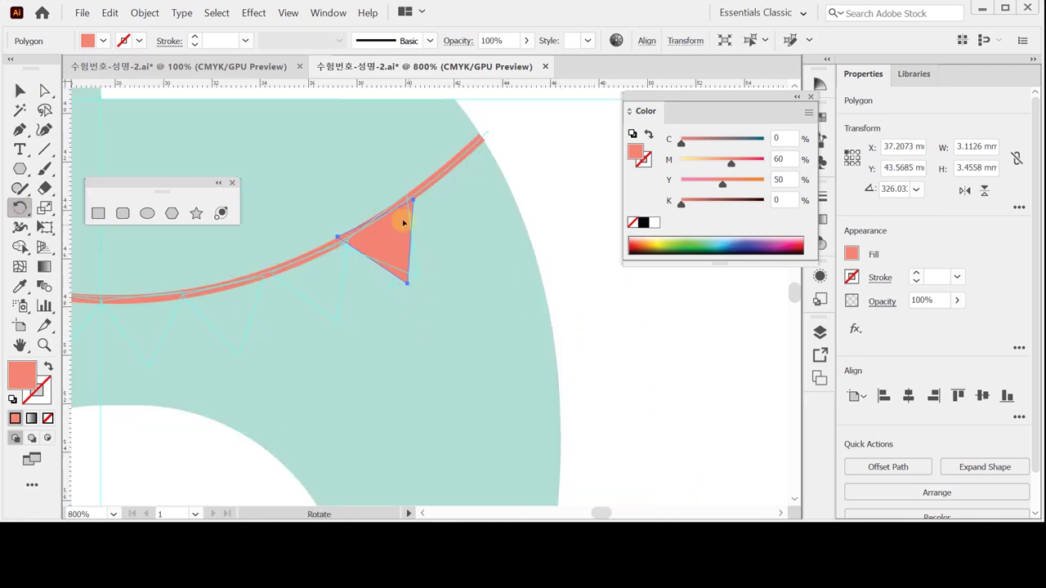
pyautogui.press('ctrl')
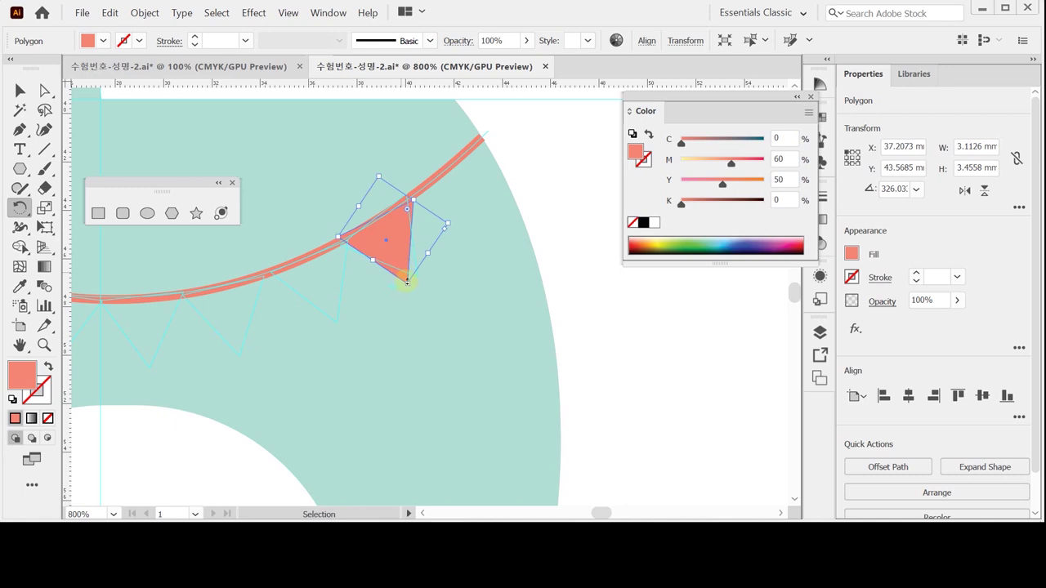
pyautogui.press('Down')
pyautogui.press('Down')
pyautogui.press('Down')
pyautogui.press('Down')
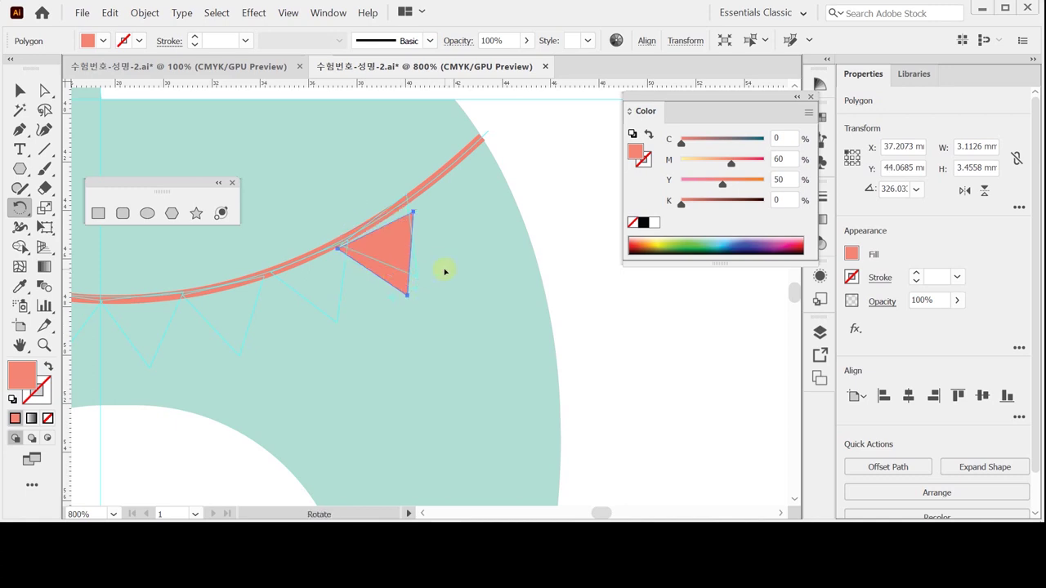
pyautogui.press('Right')
pyautogui.press('Up')
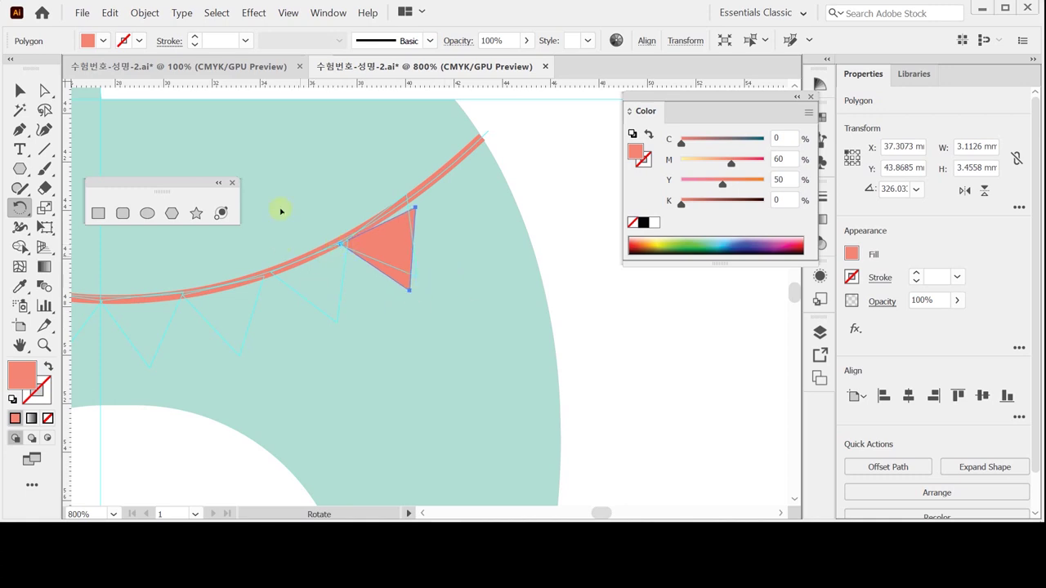
pyautogui.moveTo(497, 325); pyautogui.dragTo(491, 305)
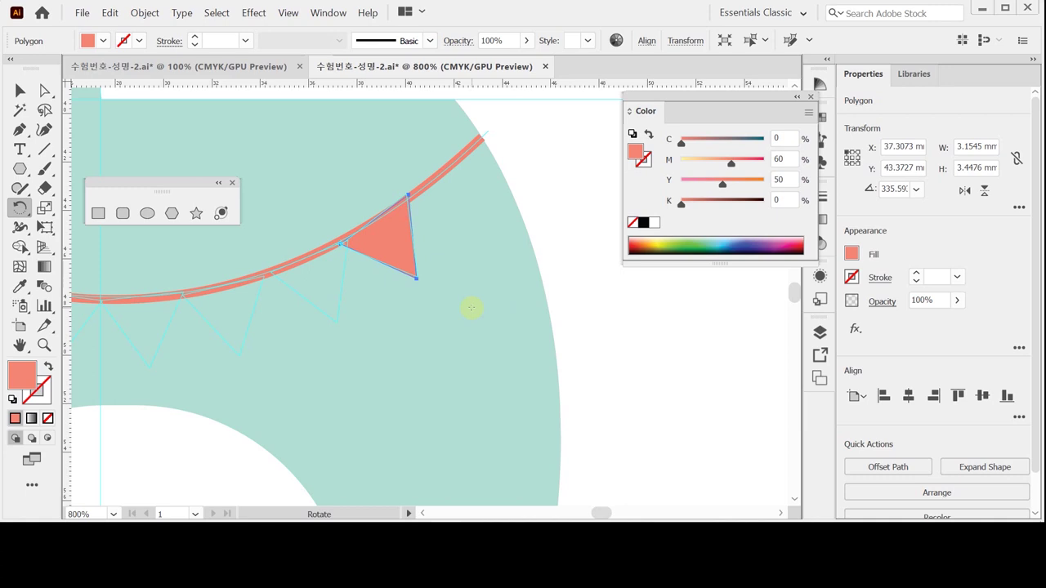
# - Copy the flag onto the next two flag guides along the string, rotating each copy about its left corner to match
pyautogui.moveTo(456, 305); pyautogui.dragTo(505, 282)
pyautogui.moveTo(519, 240); pyautogui.dragTo(448, 271)
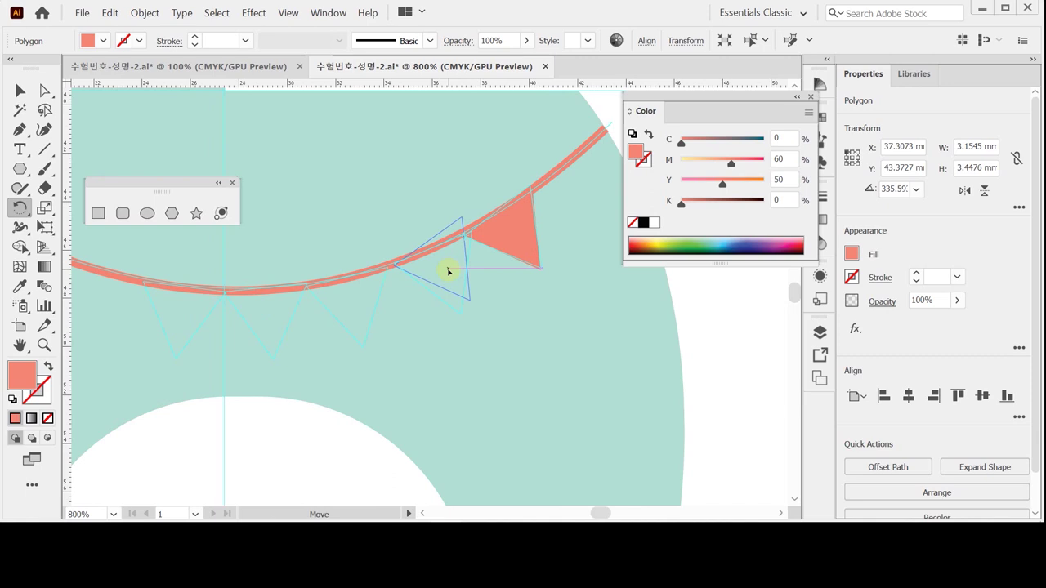
pyautogui.moveTo(448, 272); pyautogui.dragTo(444, 269)
pyautogui.click(395, 264)
pyautogui.moveTo(490, 320)
pyautogui.mouseDown()
pyautogui.moveTo(483, 339)
pyautogui.moveTo(493, 332)
pyautogui.mouseUp()
pyautogui.moveTo(458, 285); pyautogui.dragTo(369, 306)
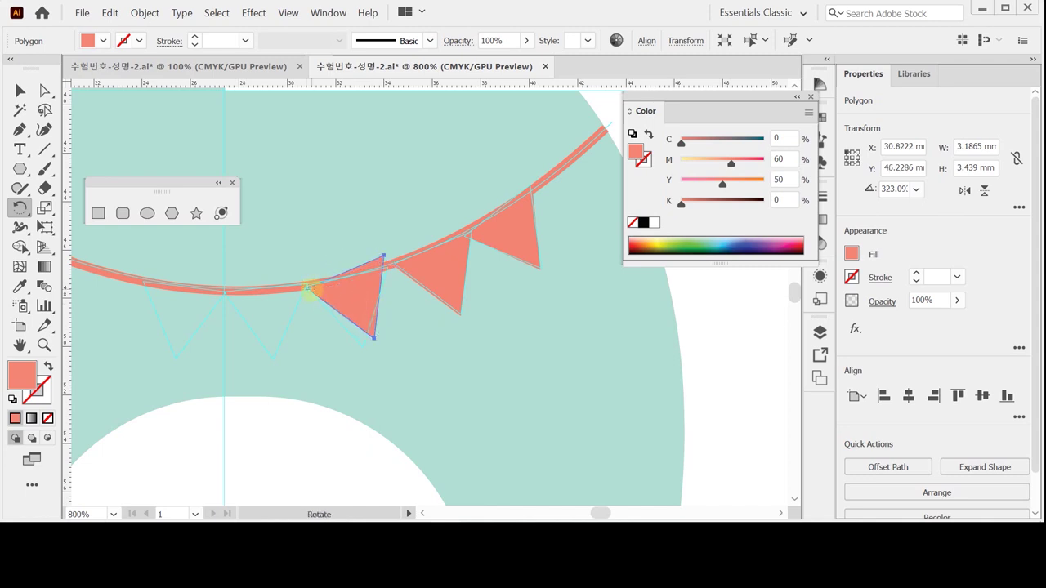
pyautogui.moveTo(442, 331); pyautogui.dragTo(496, 341)
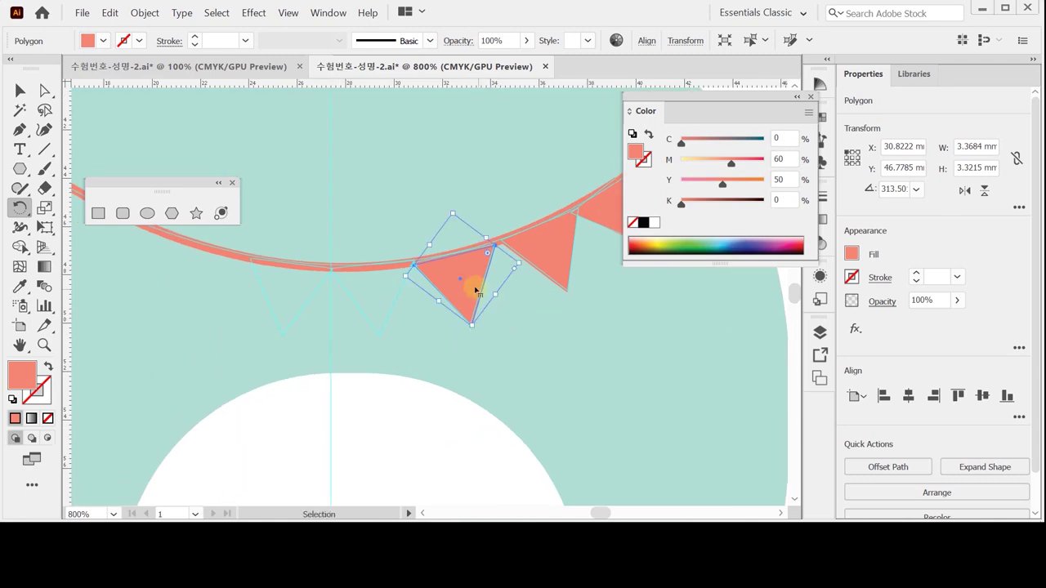
# - Copy the third flag to the slot beside the vertical centre guide and rotate it about its left corner to follow the string
pyautogui.moveTo(474, 286); pyautogui.dragTo(392, 294)
pyautogui.press('r')
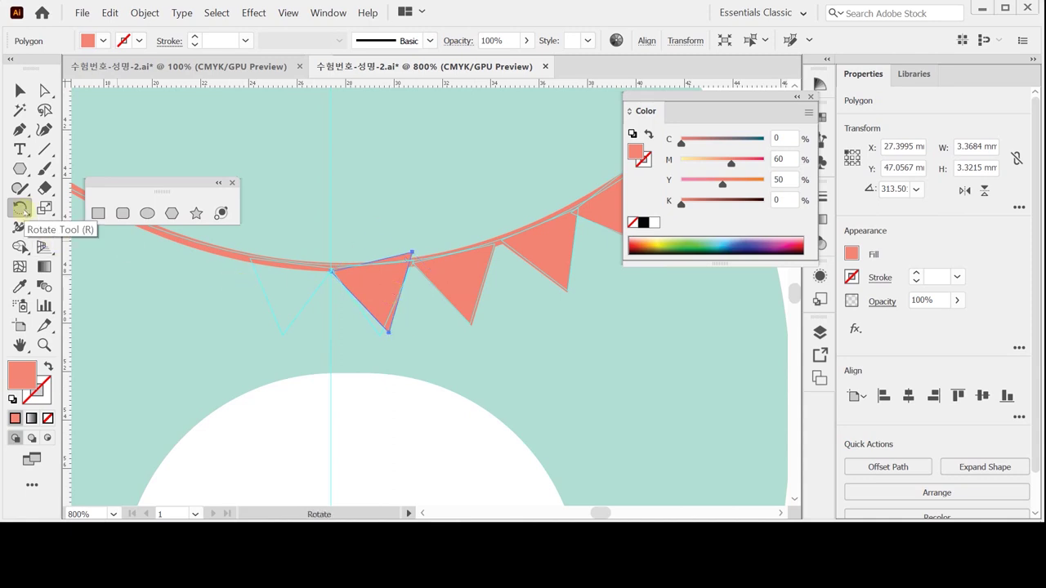
pyautogui.click(331, 271)
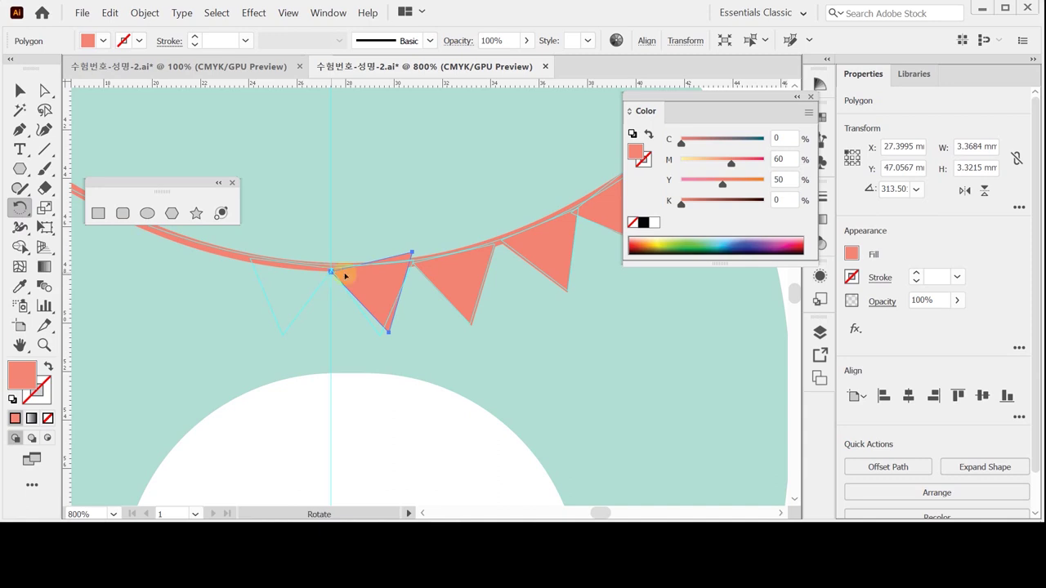
pyautogui.moveTo(444, 333); pyautogui.dragTo(434, 338)
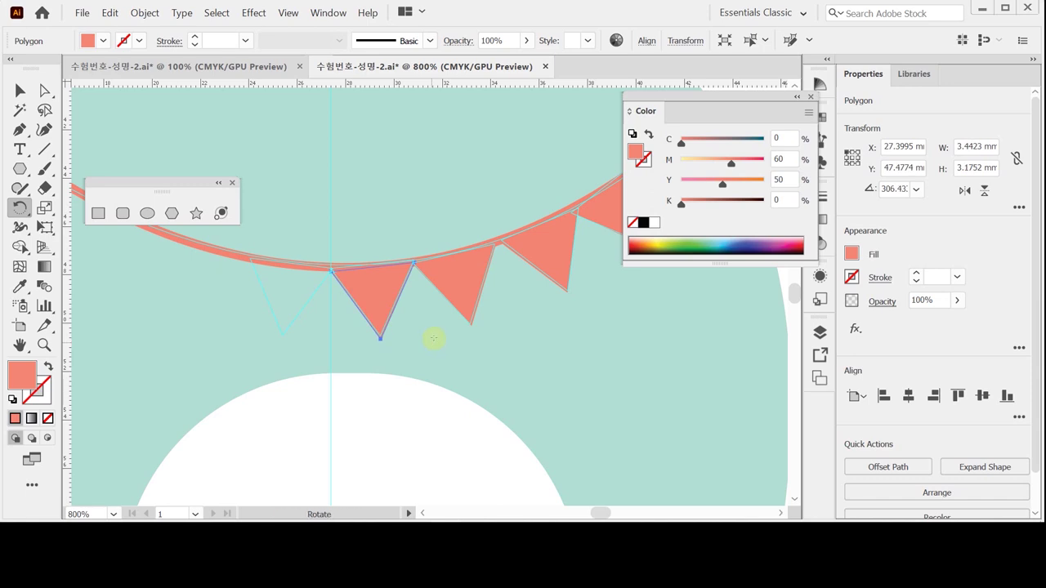
# - Copy the flag onto the last flag guide, before the vertical centre guide, and rotate it about its left corner to follow the string
pyautogui.moveTo(373, 296); pyautogui.dragTo(295, 285)
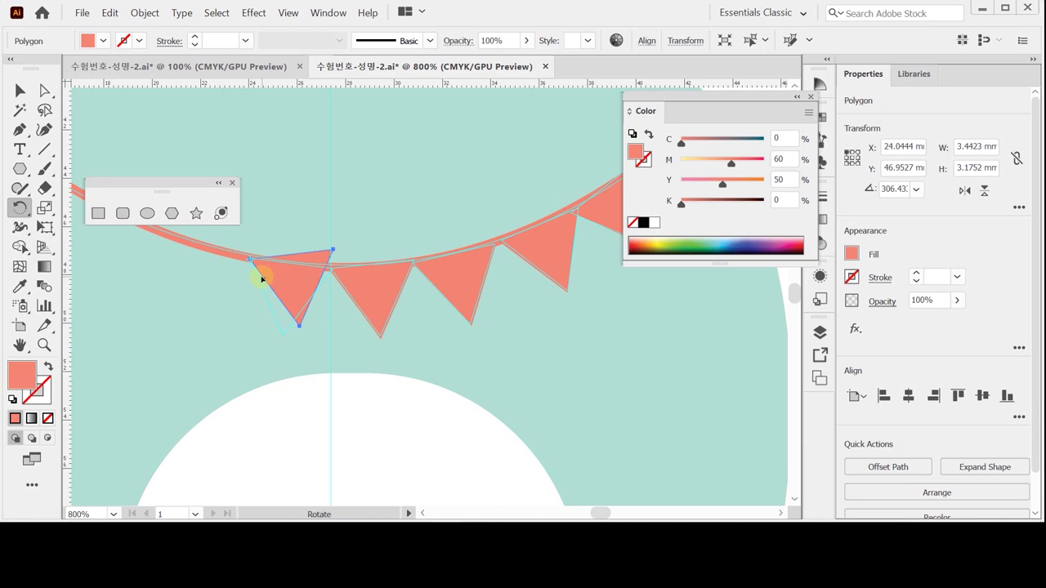
pyautogui.moveTo(354, 351); pyautogui.dragTo(342, 362)
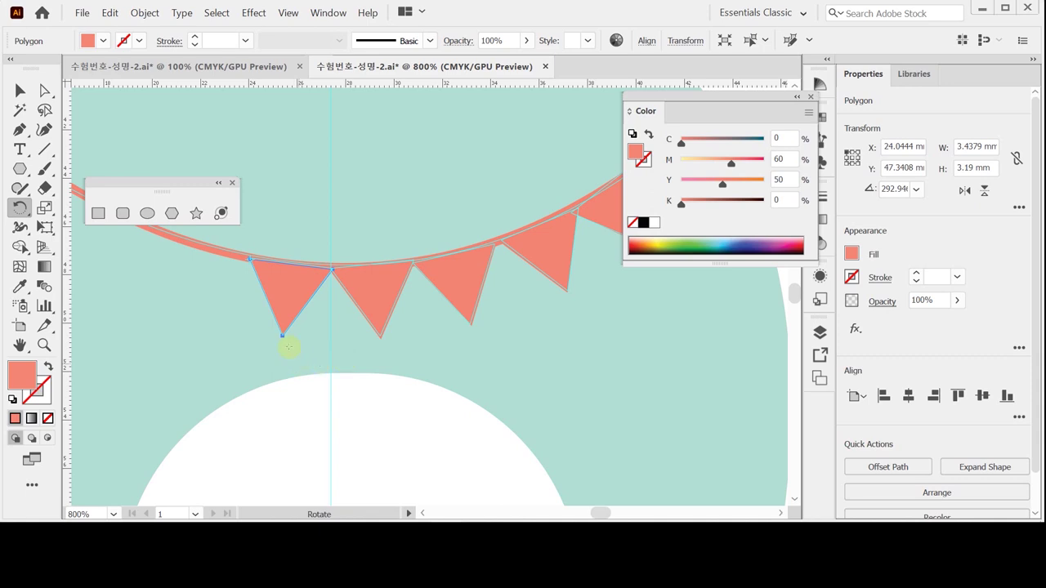
pyautogui.scroll(-2, 341, 326)
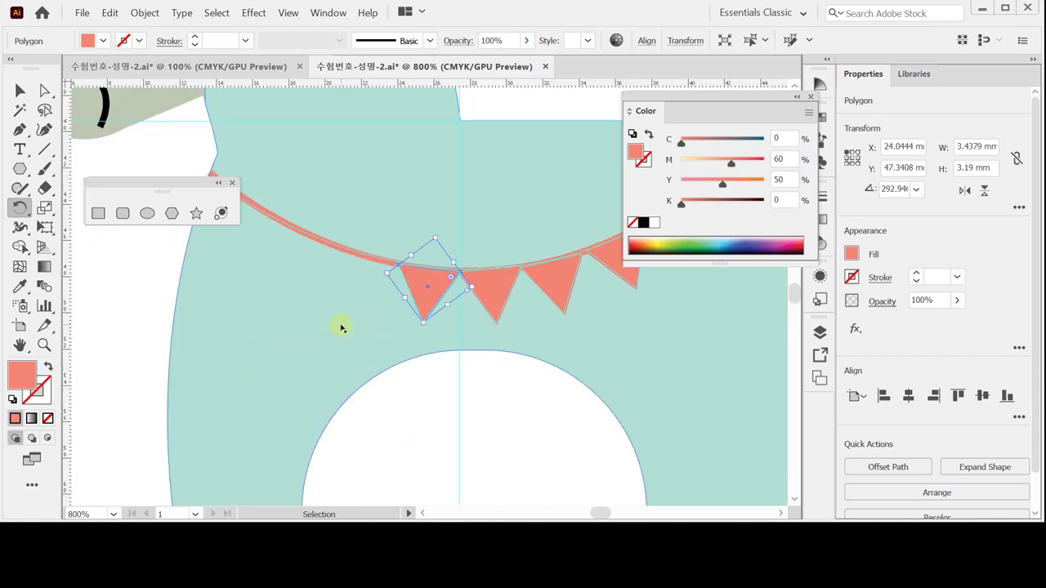
# - Recolour the newest flag and the second flag from the horse's rear with a fill of M 20, Y 40
pyautogui.moveTo(283, 299); pyautogui.dragTo(256, 309)
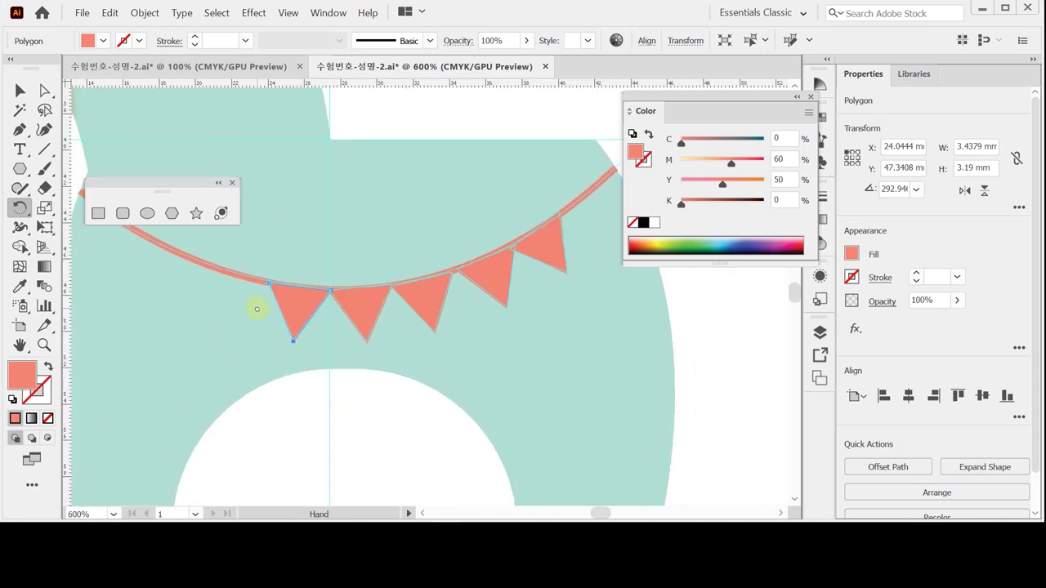
pyautogui.keyDown('ctrl'); pyautogui.click(300, 301); pyautogui.keyUp('ctrl')
pyautogui.click(298, 310)
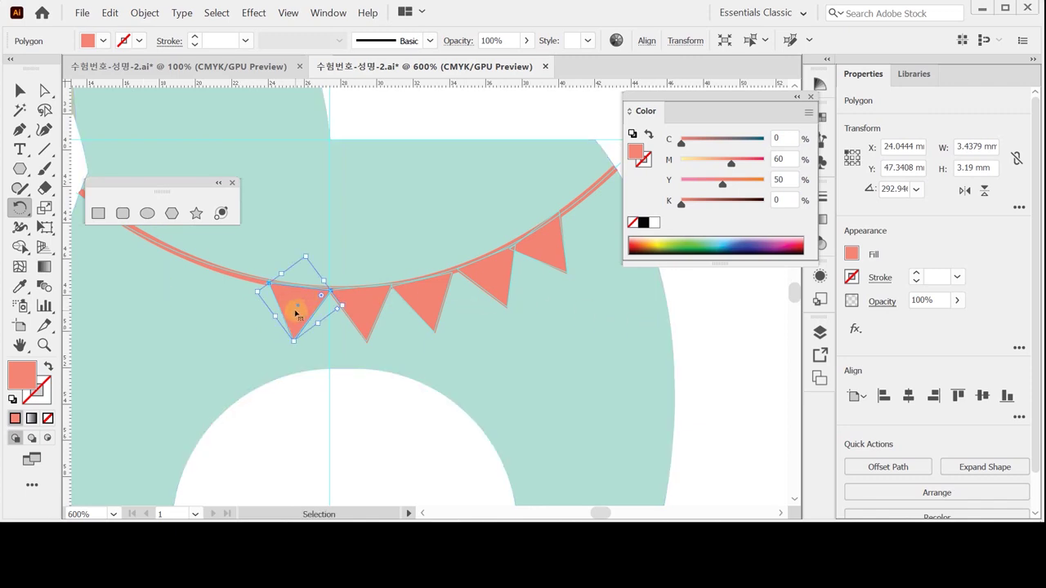
pyautogui.keyDown('shift'); pyautogui.click(486, 276); pyautogui.keyUp('shift')
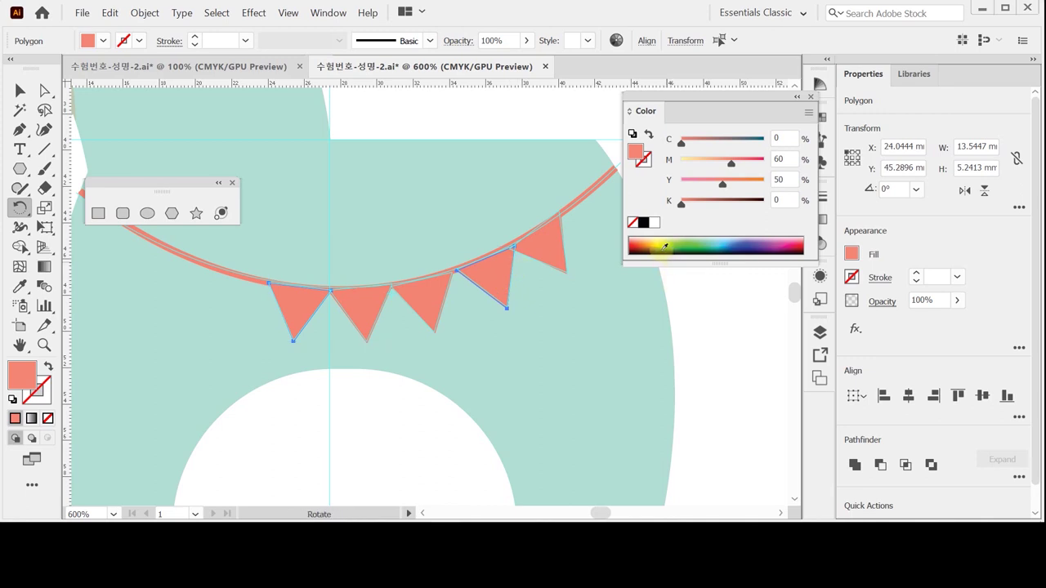
pyautogui.click(786, 158)
pyautogui.write('20')
pyautogui.press('Tab')
pyautogui.write('40')
pyautogui.press('Return')
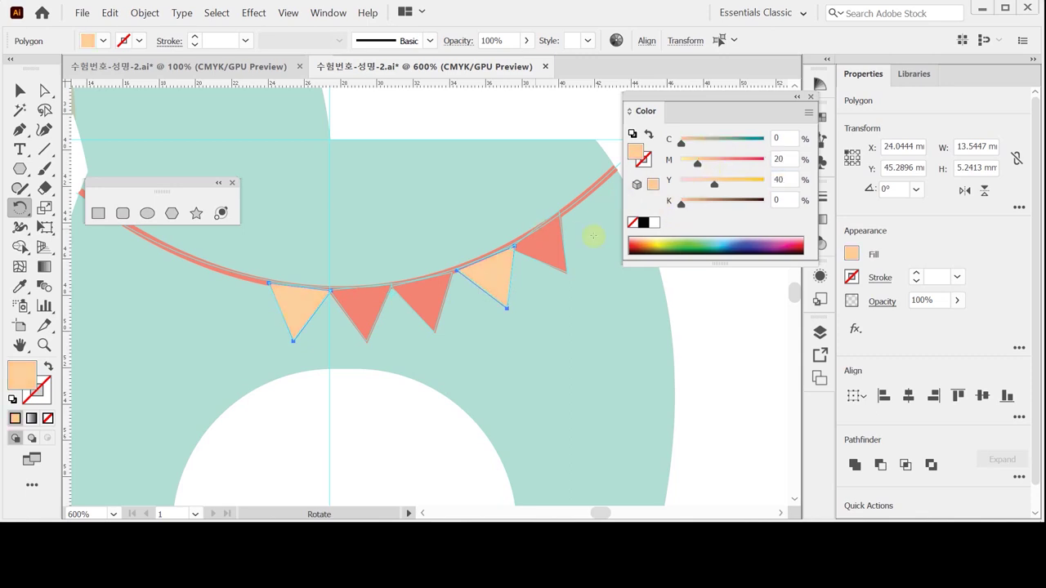
# - Fill the middle flag of the garland with white and hide the guides
pyautogui.keyDown('ctrl'); pyautogui.click(434, 296); pyautogui.keyUp('ctrl')
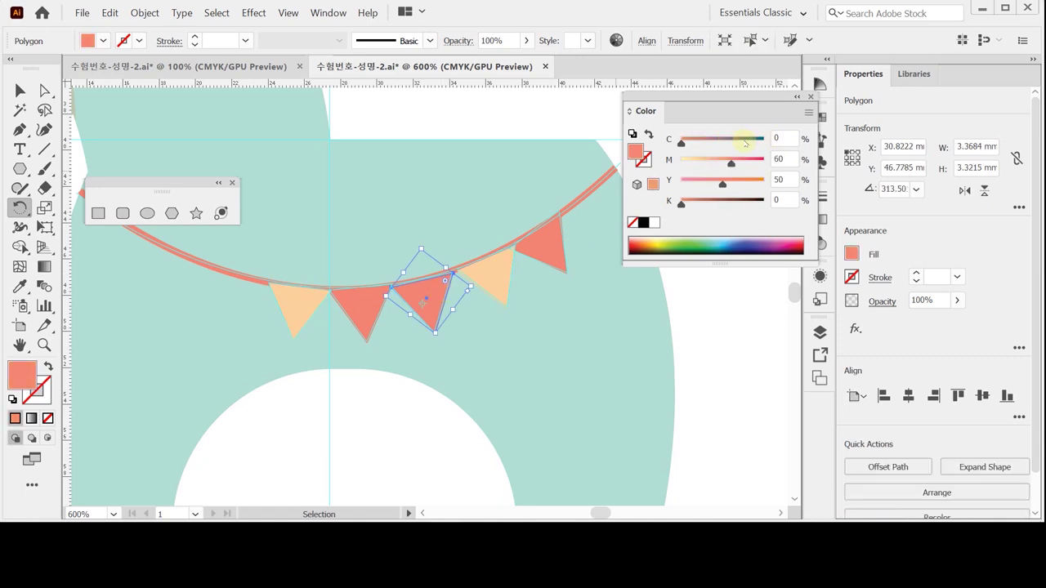
pyautogui.click(654, 223)
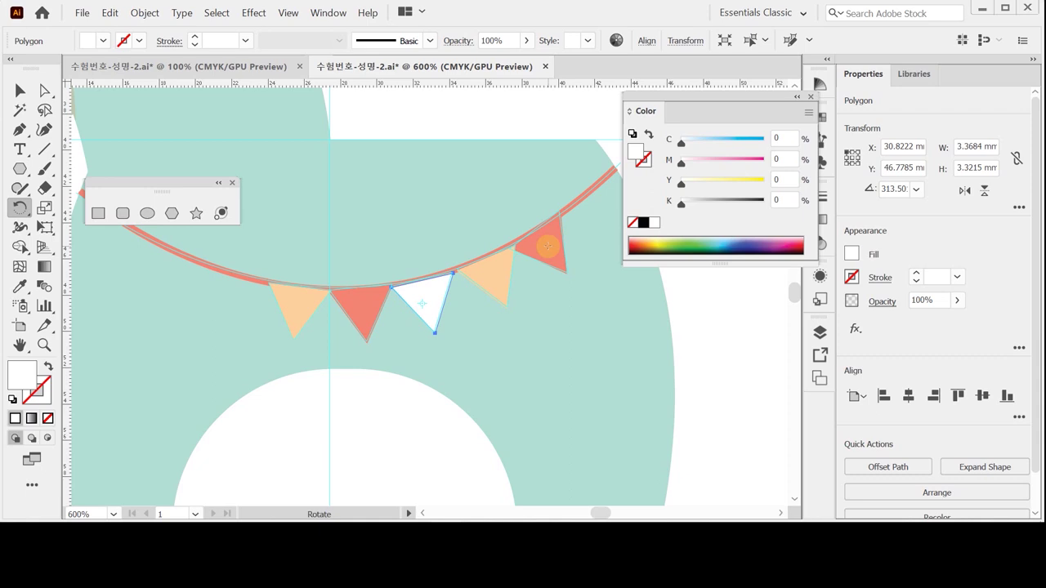
pyautogui.moveTo(548, 247); pyautogui.dragTo(544, 240)
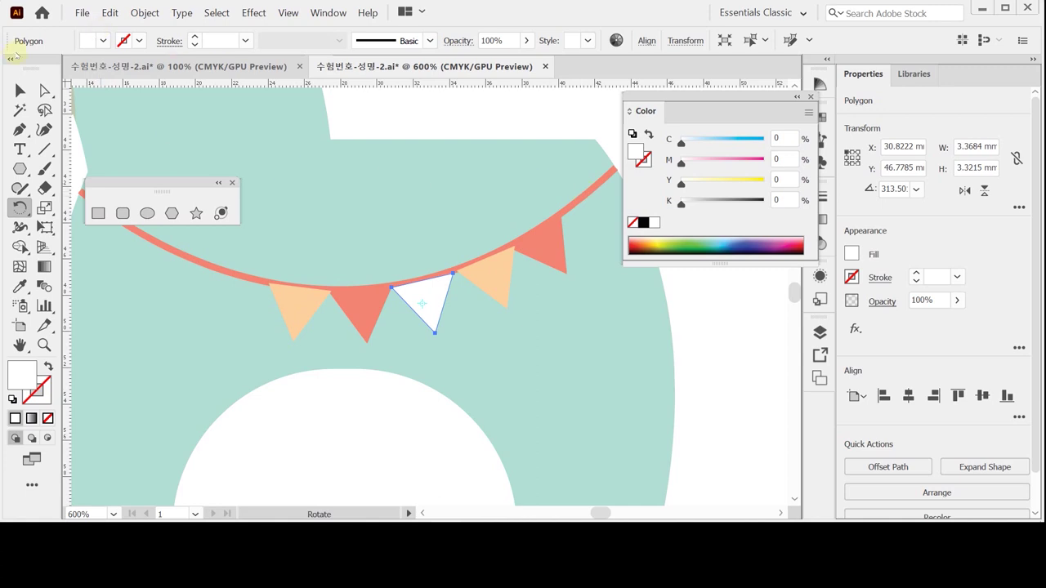
# - Bring the curved garland string to the front of the flags and save the document
pyautogui.click(20, 91)
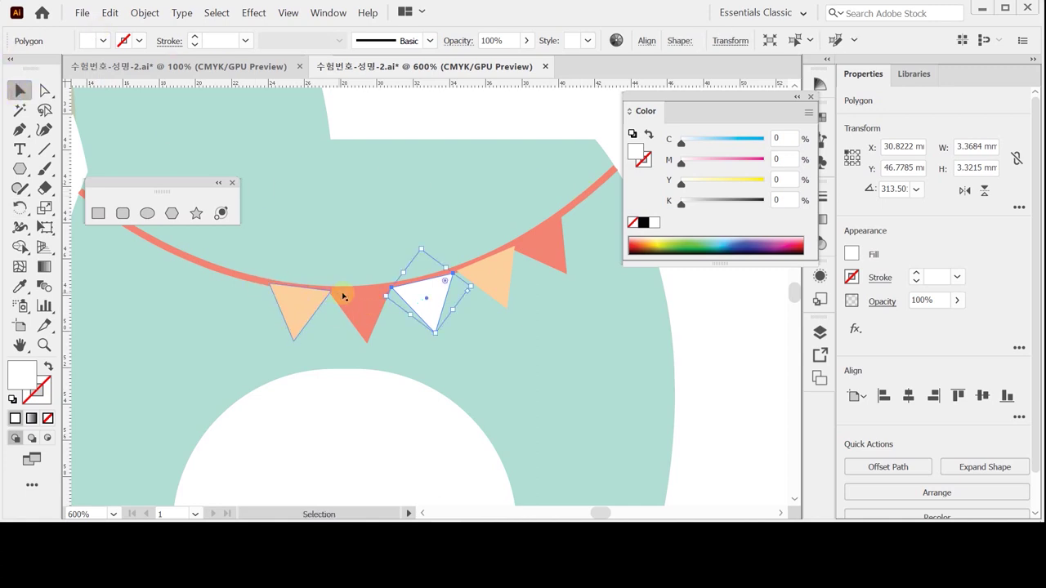
pyautogui.click(736, 331)
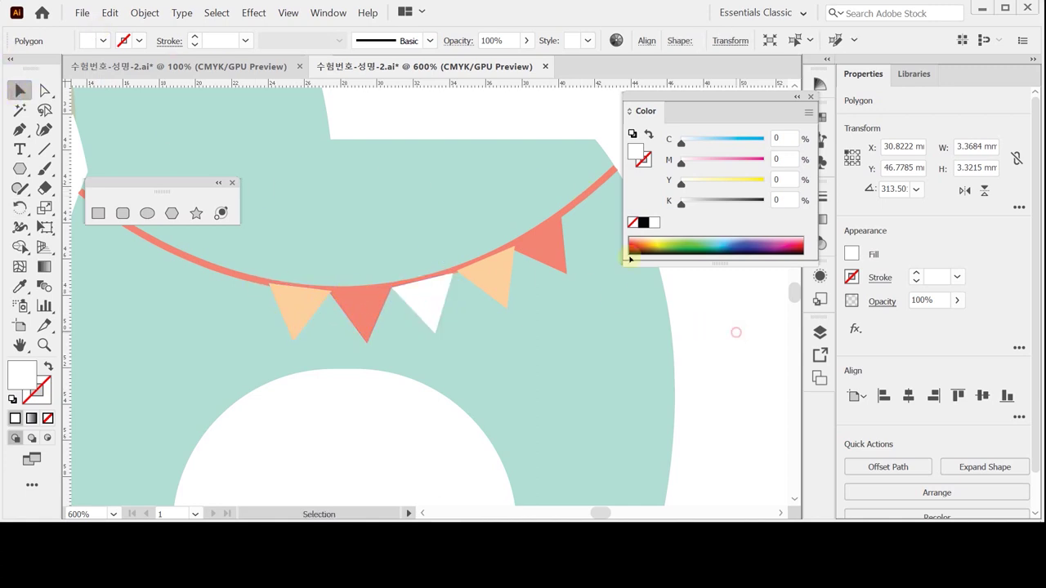
pyautogui.rightClick(577, 202)
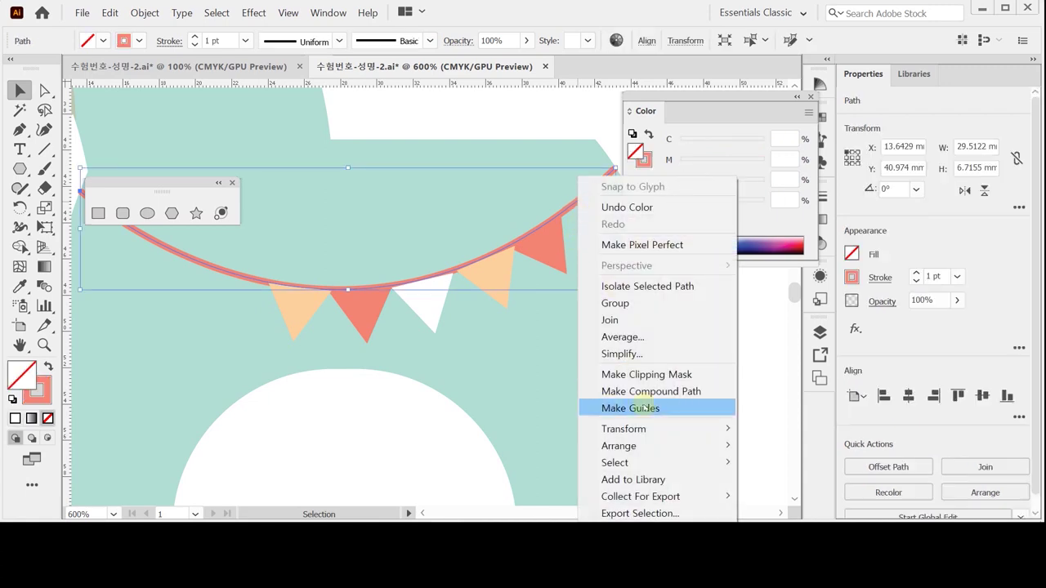
pyautogui.moveTo(695, 446)
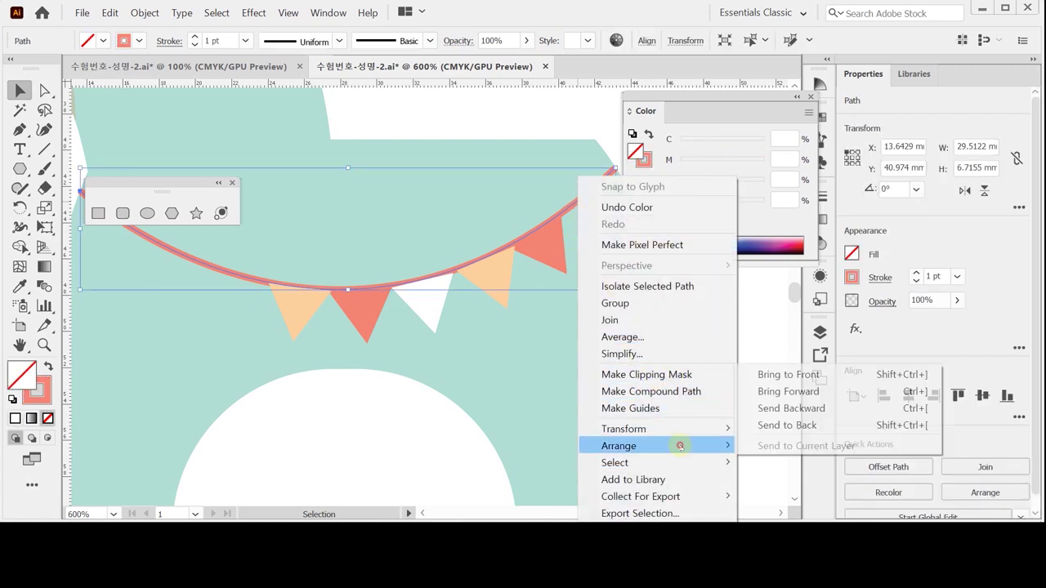
pyautogui.click(789, 375)
pyautogui.click(736, 347)
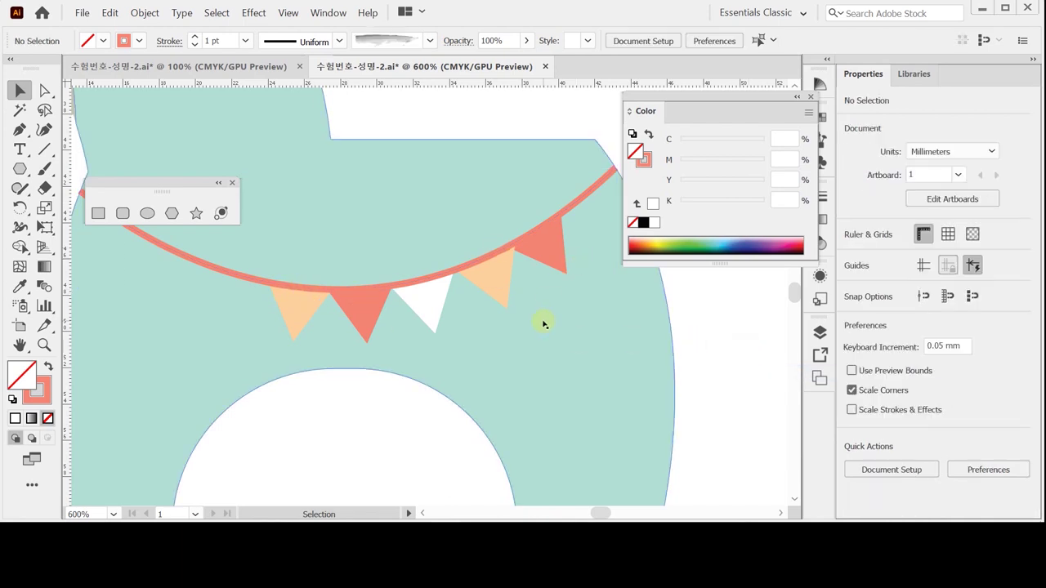
pyautogui.press('a')
pyautogui.press('v')
pyautogui.hotkey('ctrl', 's')
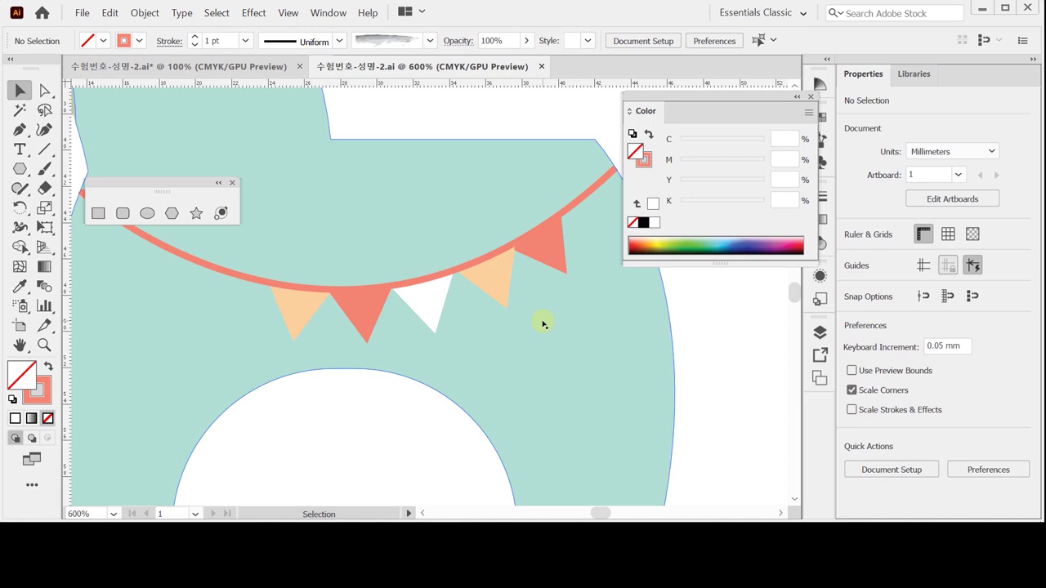
# - Convert the reference drawing of the green bear-hooded doll into guides and leave nothing selected
pyautogui.press('shift')
pyautogui.click(147, 214)
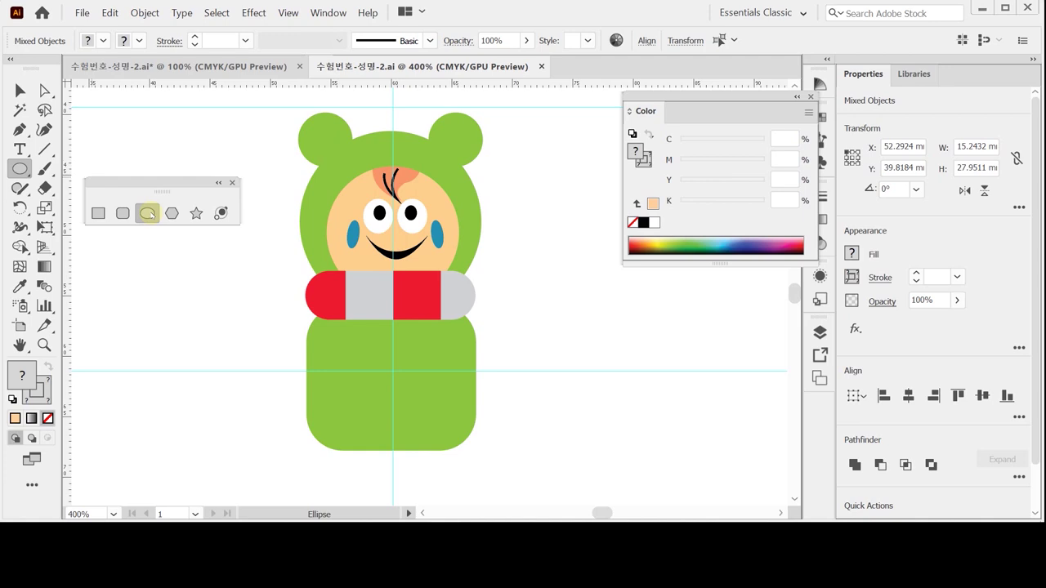
pyautogui.hotkey('ctrl', 'y')
pyautogui.hotkey('ctrl', 'shift', 'a')
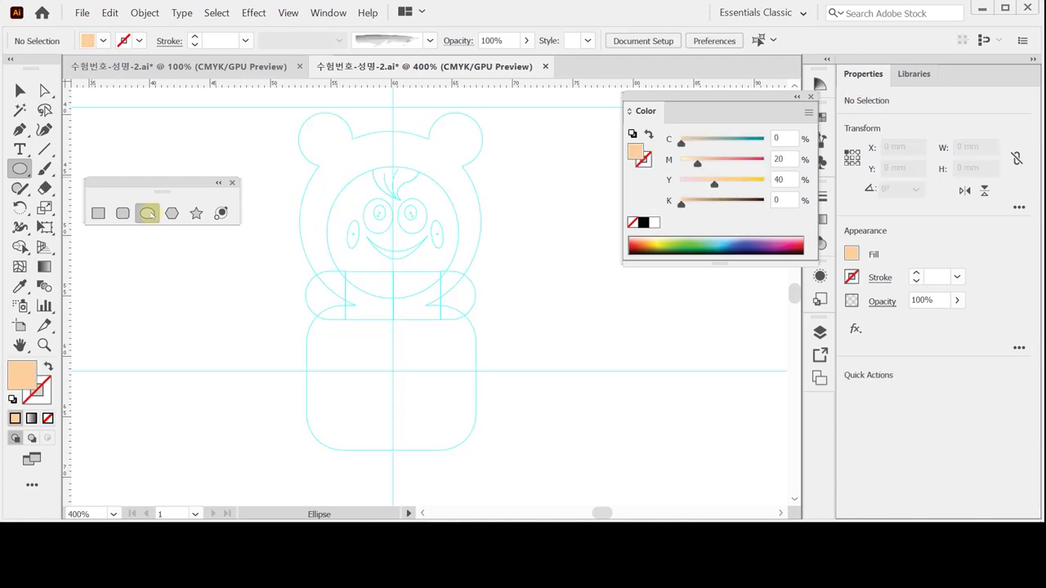
# - Create a 15 x 15 mm circle over the guide of the doll's hood
pyautogui.hotkey('ctrl', '+')
pyautogui.moveTo(266, 296); pyautogui.dragTo(254, 297)
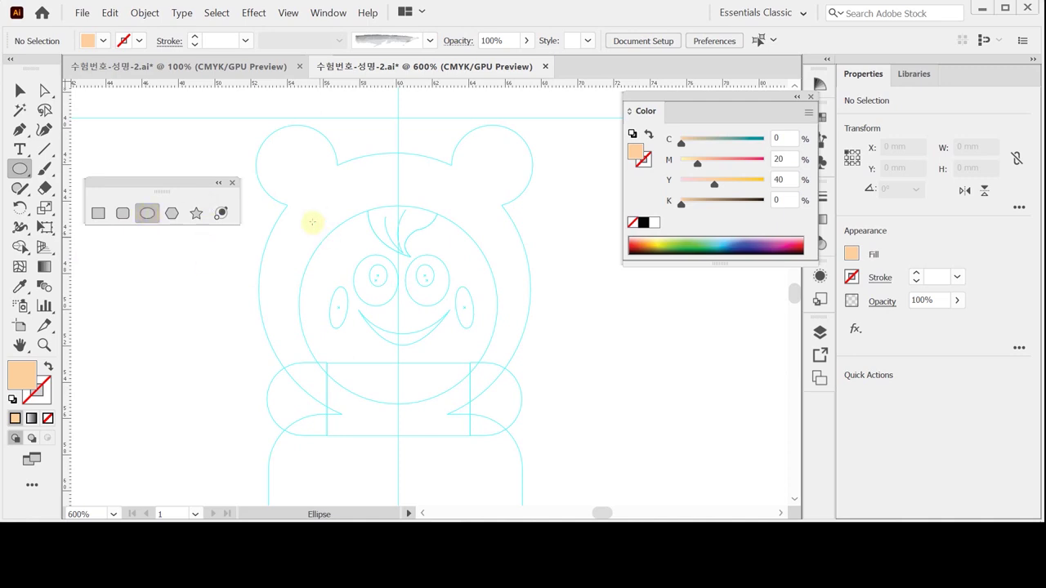
pyautogui.click(263, 166)
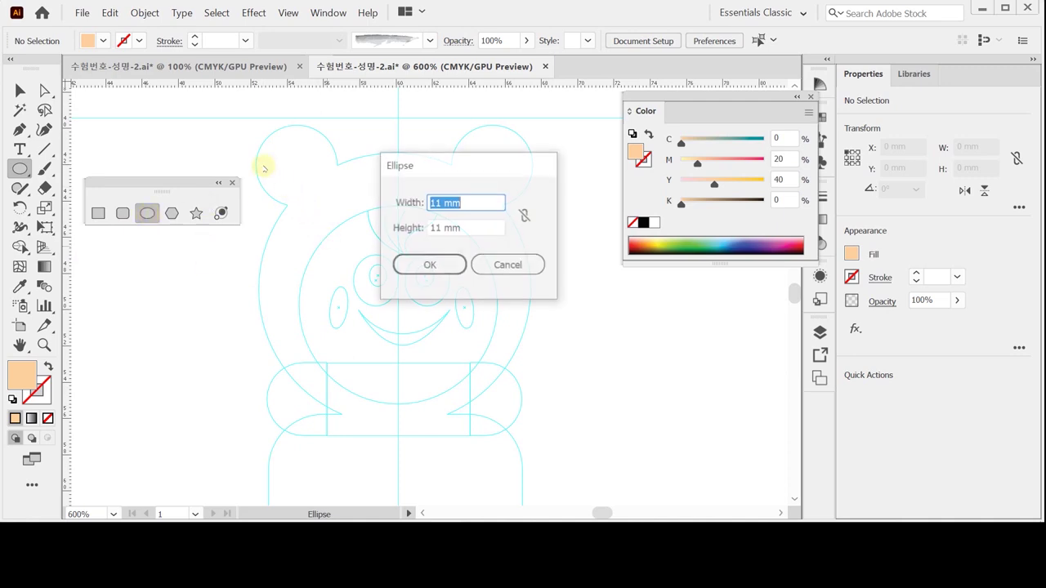
pyautogui.write('15')
pyautogui.press('Tab')
pyautogui.write('1')
pyautogui.press('Return')
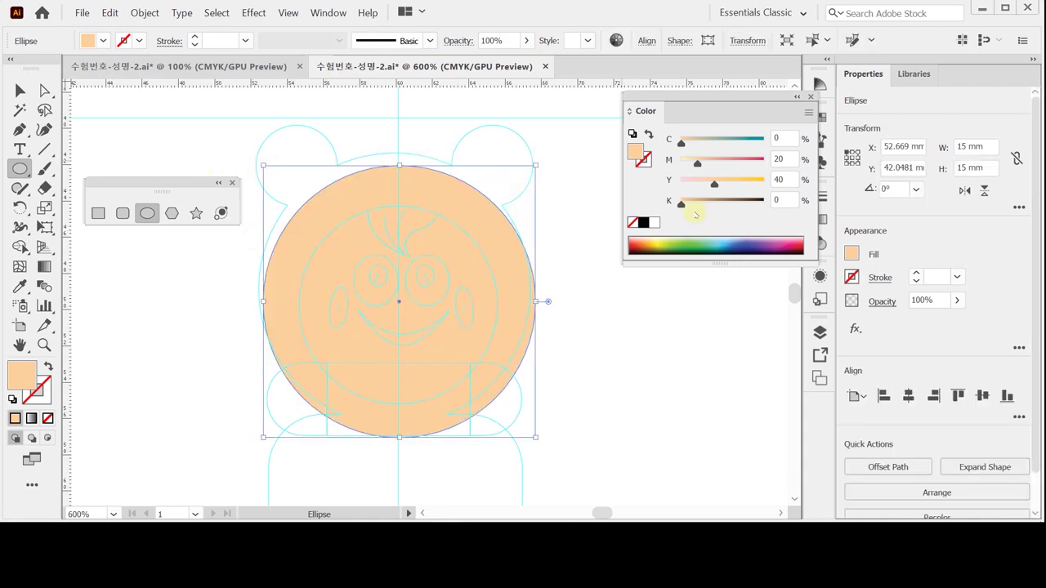
# - Set the hood circle's fill to C 50, M 0, Y 100, K 0
pyautogui.click(654, 222)
pyautogui.click(783, 138)
pyautogui.write('50')
pyautogui.press('Tab')
pyautogui.press('Tab')
pyautogui.write('1')
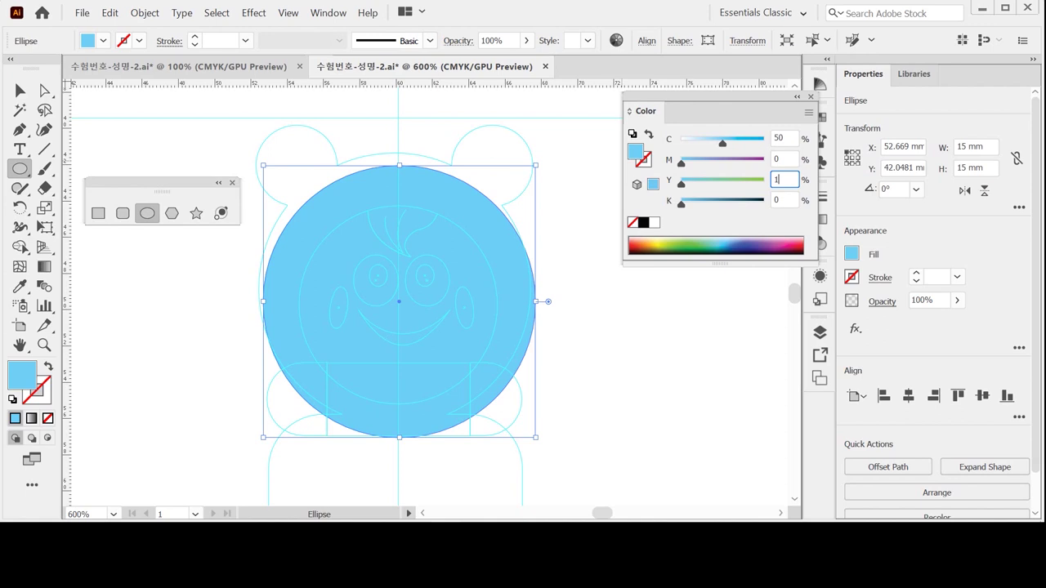
pyautogui.write('00')
pyautogui.press('Return')
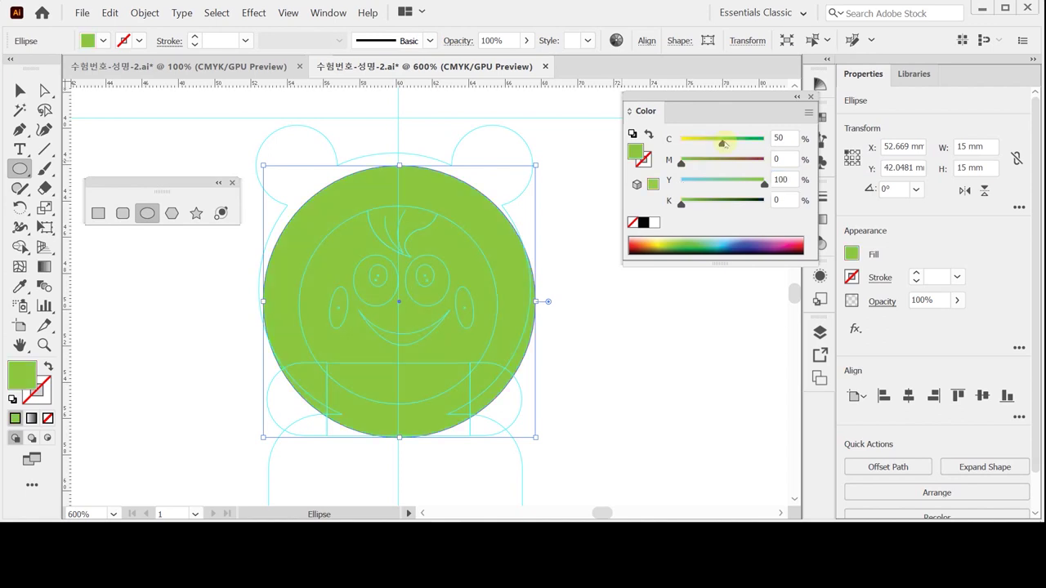
# - Nudge the green circle up and sideways until it matches the hood guide, and save the document
pyautogui.press('Up')
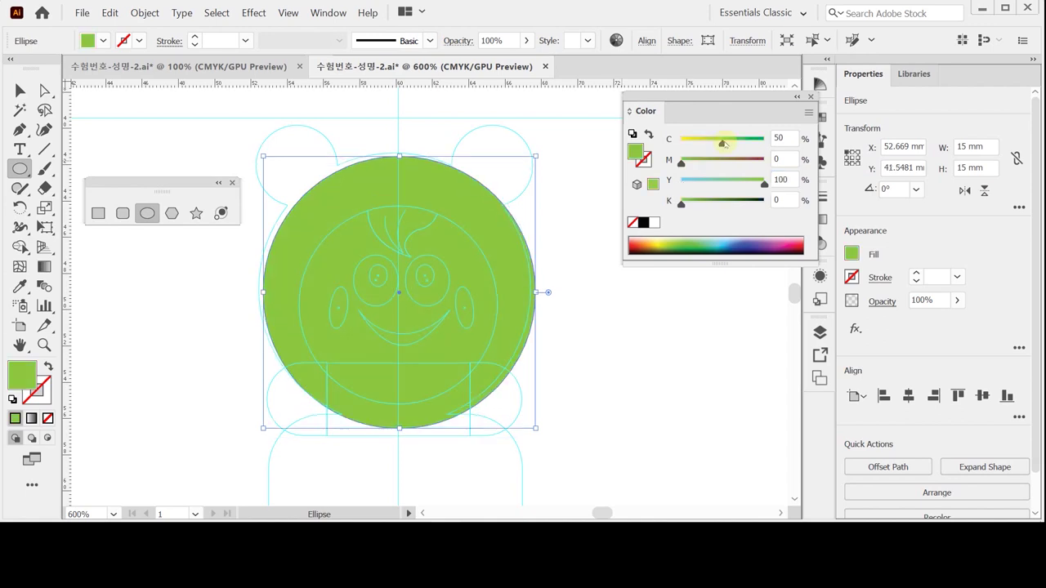
pyautogui.press('Left')
pyautogui.press('Up')
pyautogui.press('Right')
pyautogui.press('Right')
pyautogui.press('Right')
pyautogui.press('Right')
pyautogui.press('Right')
pyautogui.press('Up')
pyautogui.press('Up')
pyautogui.press('Up')
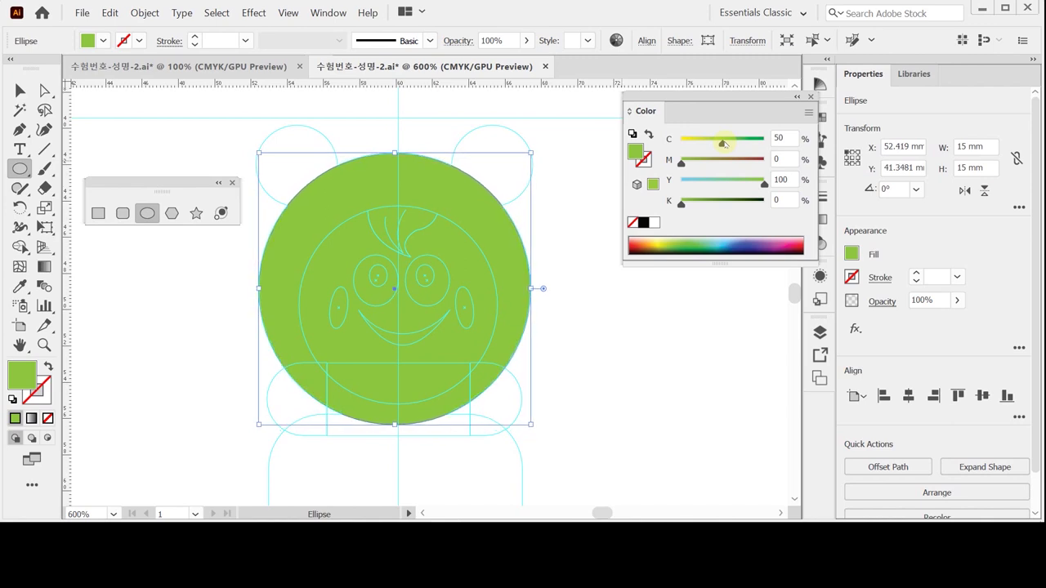
pyautogui.hotkey('ctrl', 's')
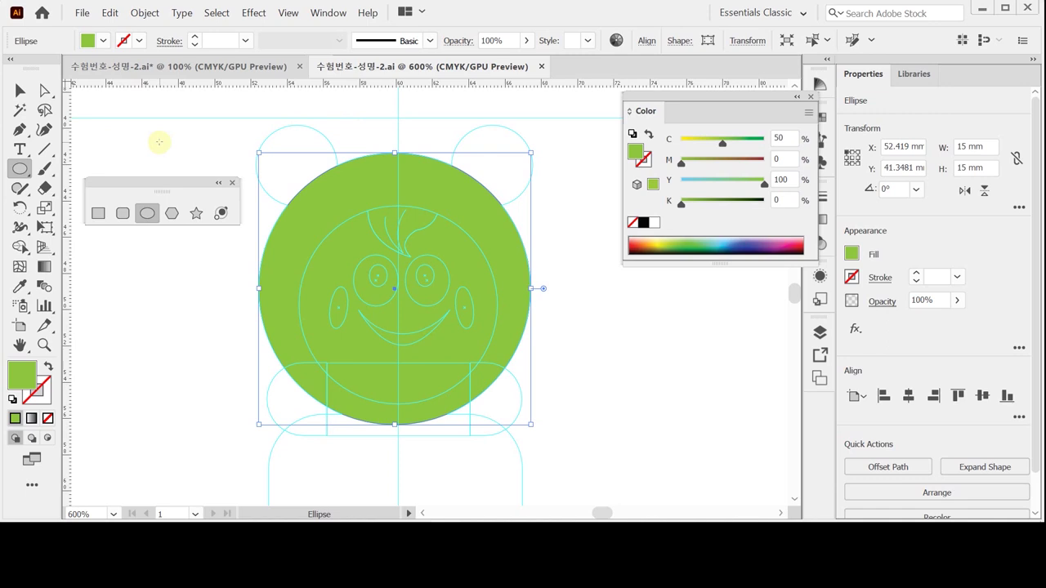
# - Draw a green circle about 4.5 mm wide for the left ear and nudge it onto its ear guide
pyautogui.keyDown('ctrl'); pyautogui.click(214, 137); pyautogui.keyUp('ctrl')
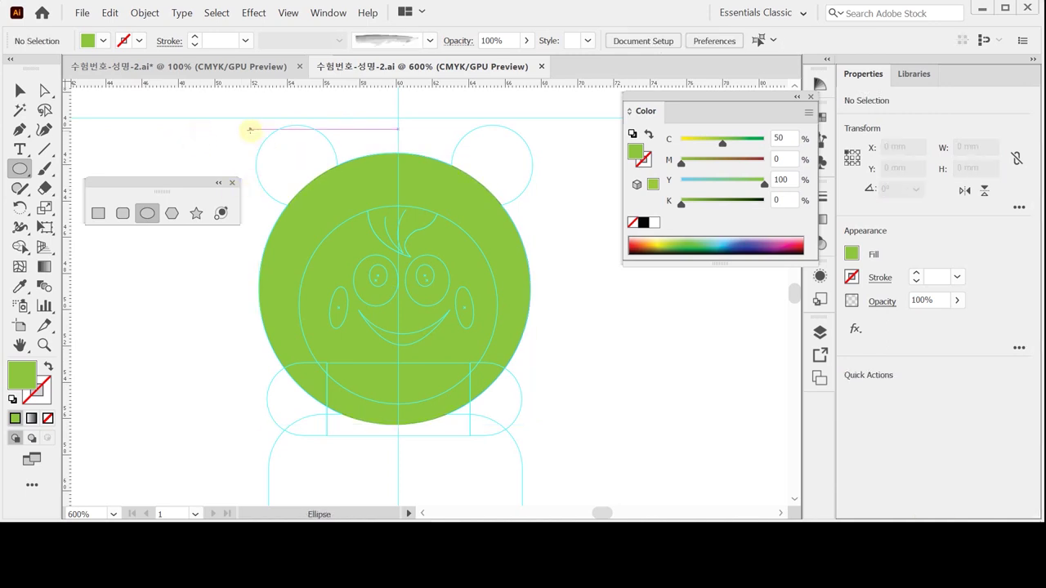
pyautogui.moveTo(255, 127); pyautogui.dragTo(329, 209)
pyautogui.press('Up')
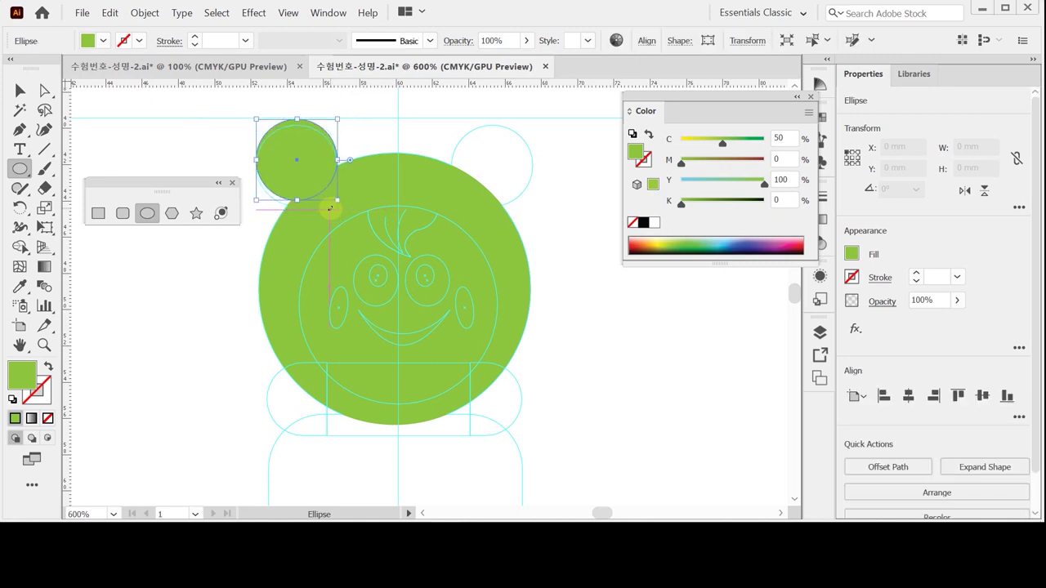
pyautogui.press('Down')
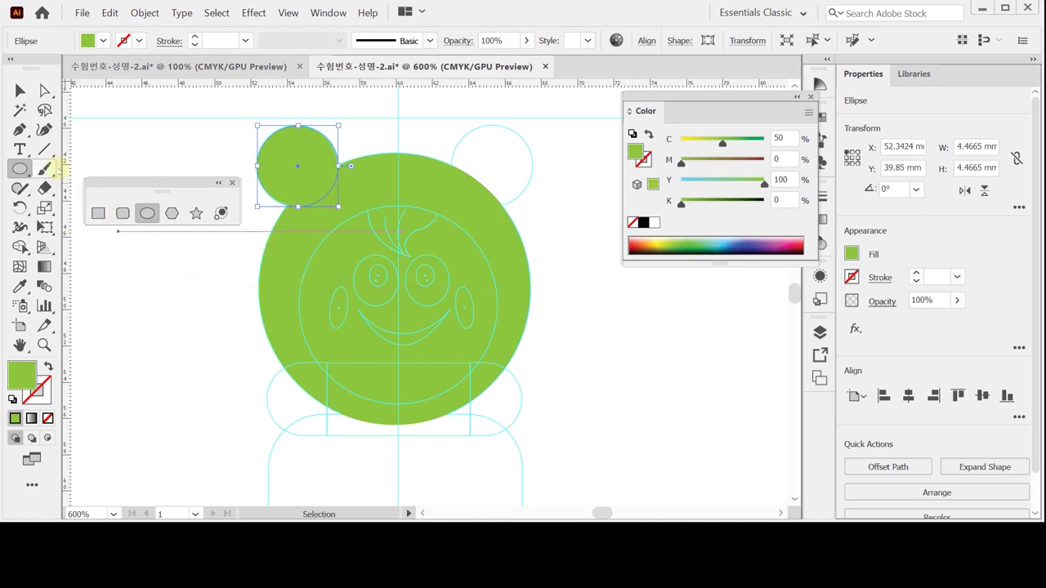
# - Try to mirror a copy of the ear circle across the vertical centre guide
pyautogui.moveTo(20, 207); pyautogui.dragTo(54, 227)
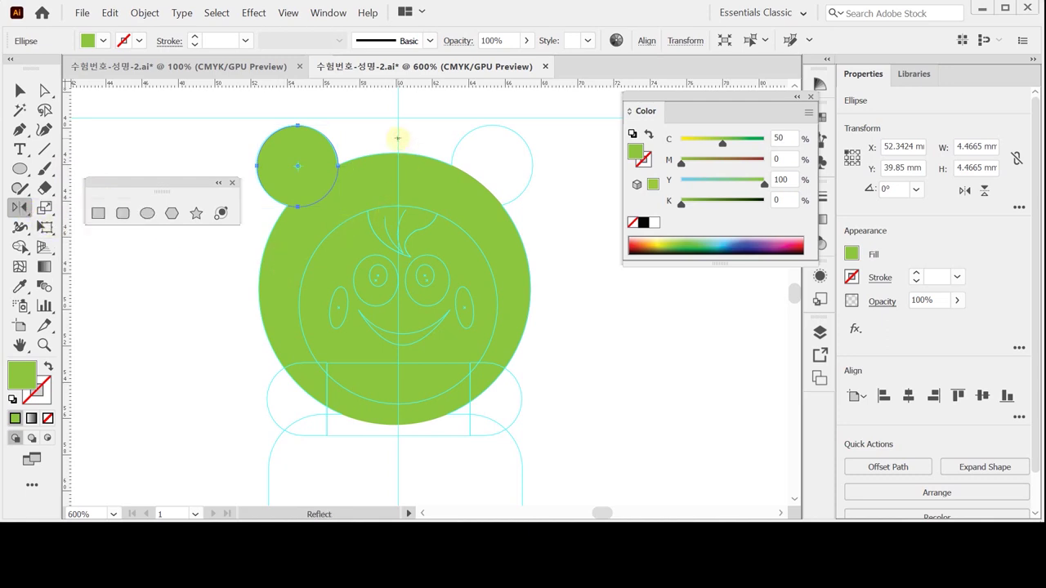
pyautogui.click(397, 139)
pyautogui.moveTo(303, 182); pyautogui.dragTo(527, 167)
pyautogui.press('z')
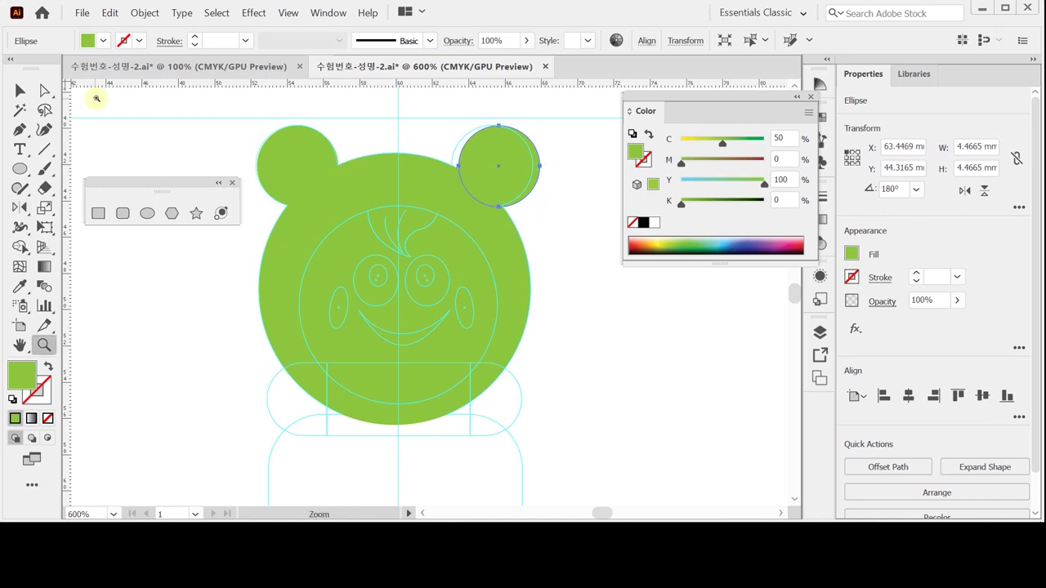
pyautogui.hotkey('ctrl', 'z')
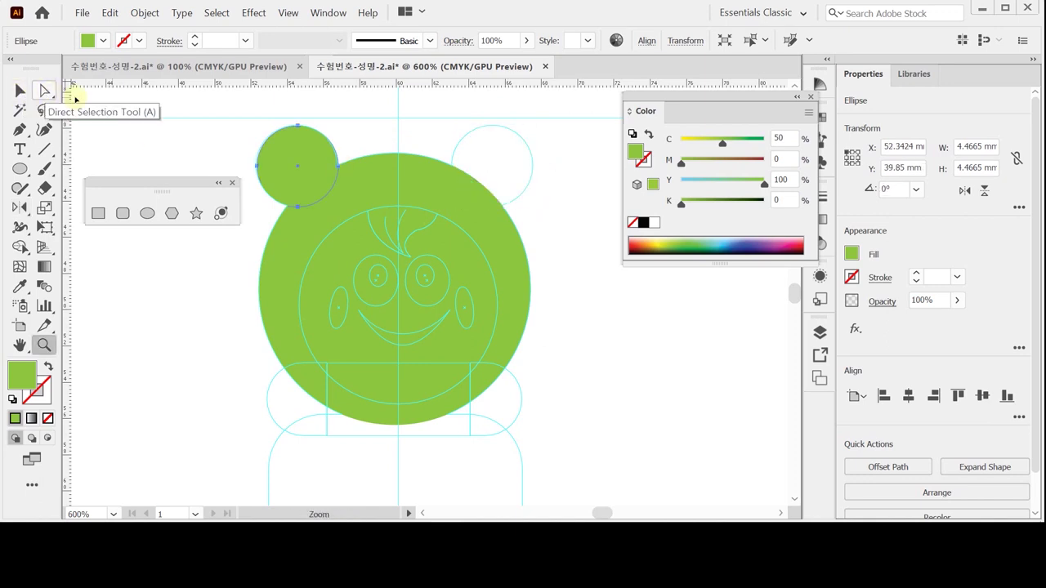
# - Nudge the large hood circle to the right until it is centred on the vertical guide
pyautogui.click(19, 91)
pyautogui.click(362, 172)
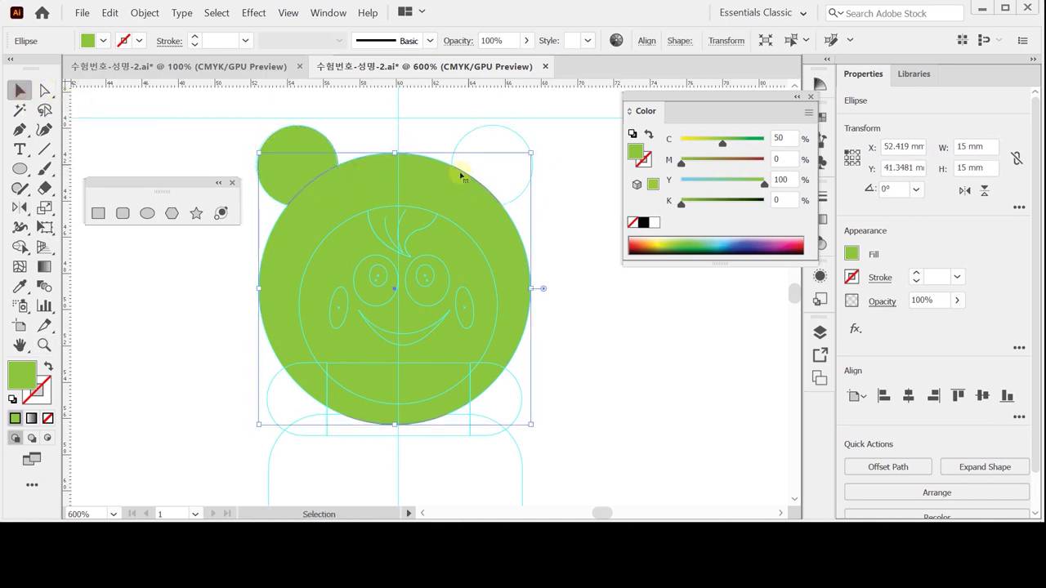
pyautogui.press('Right')
pyautogui.press('Right')
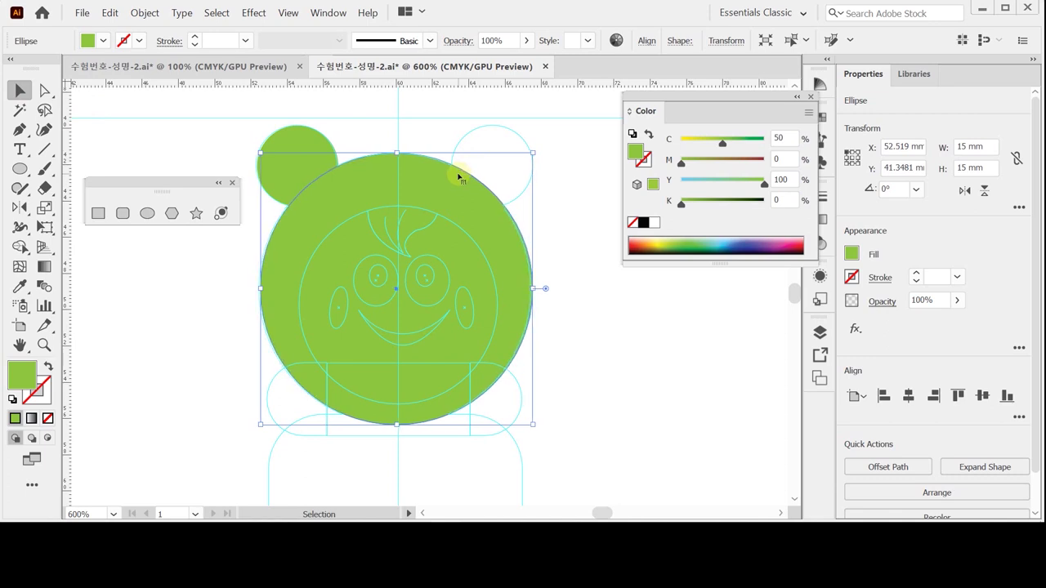
pyautogui.click(237, 135)
# - Save the document and reflect a copy of the left ear circle vertically across the centre guide to form the right ear
pyautogui.press('a')
pyautogui.click(286, 147)
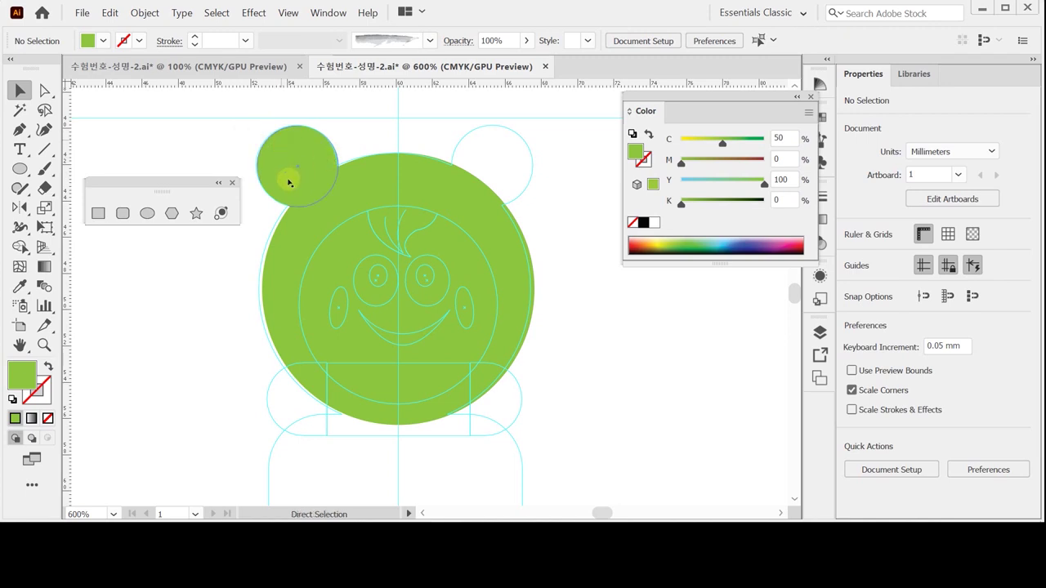
pyautogui.hotkey('ctrl', 's')
pyautogui.press('o')
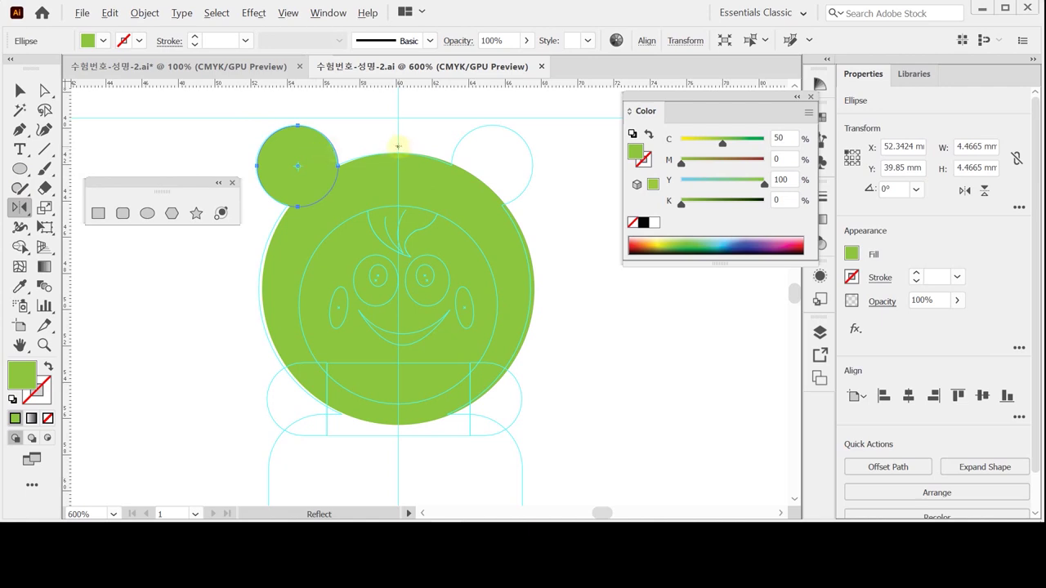
pyautogui.keyDown('alt'); pyautogui.click(398, 147); pyautogui.keyUp('alt')
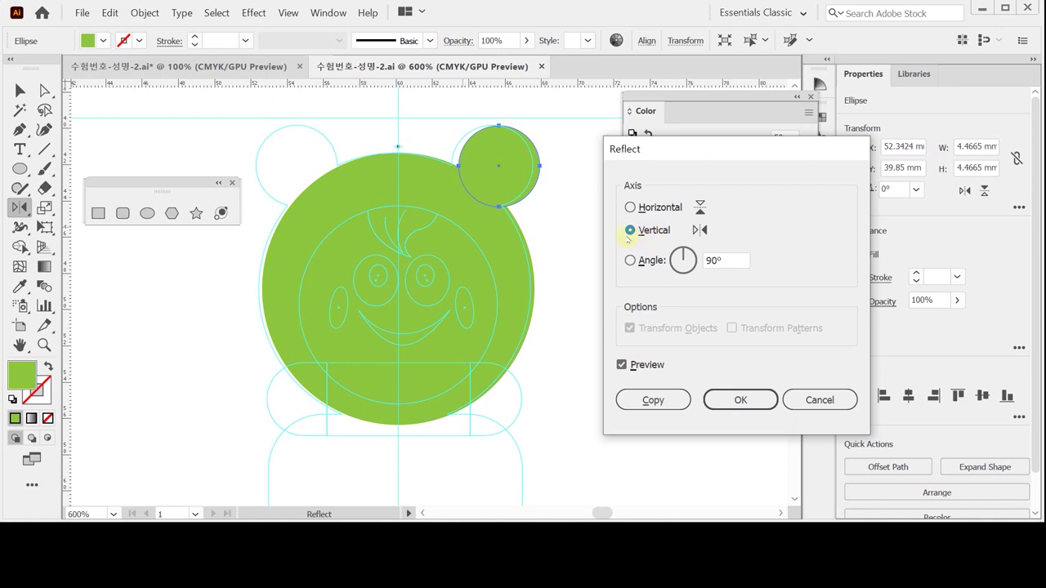
pyautogui.click(652, 399)
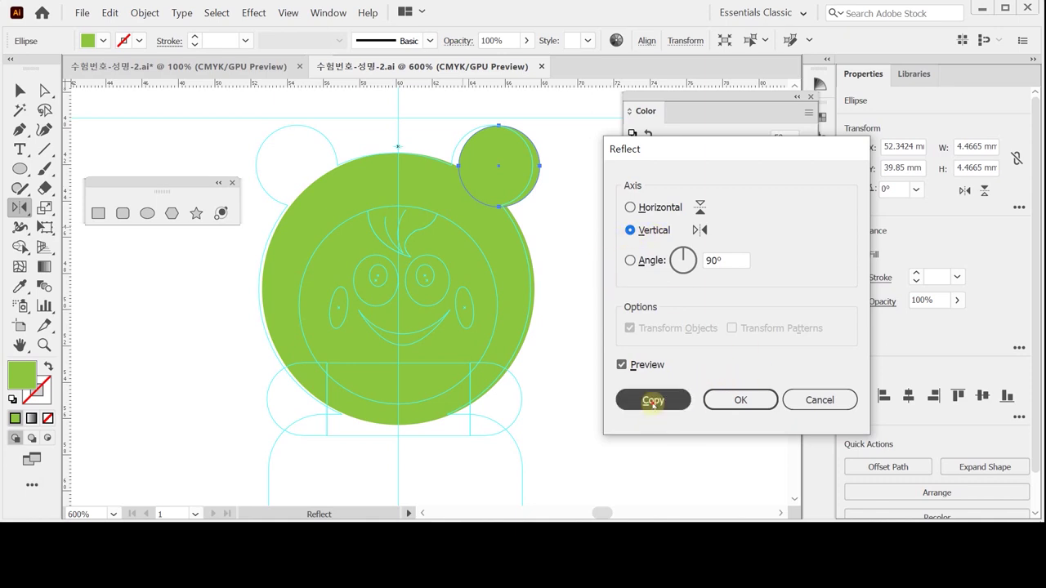
pyautogui.click(458, 201)
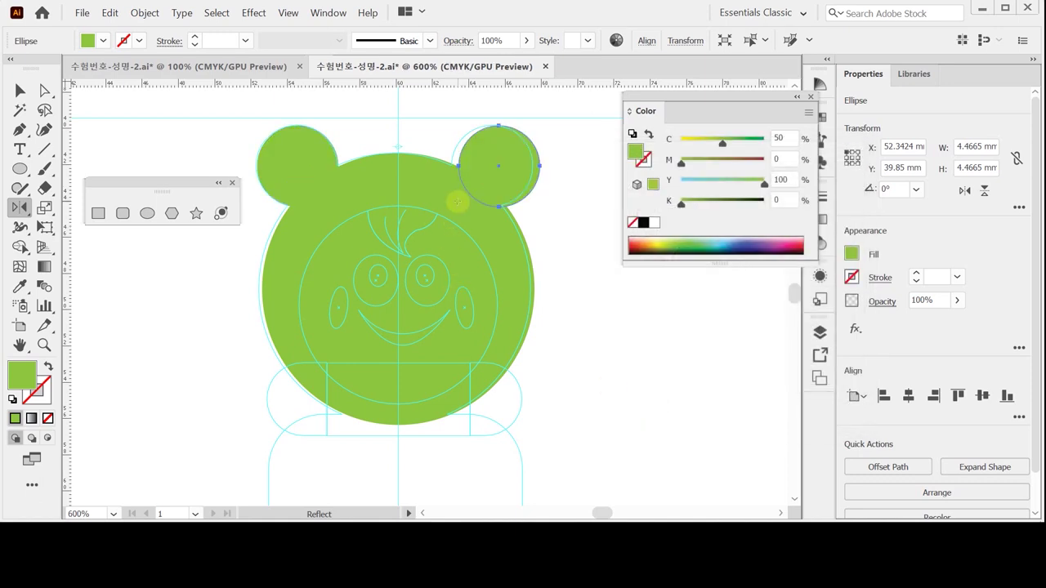
pyautogui.press('v')
pyautogui.click(410, 178)
pyautogui.click(560, 164)
pyautogui.press('o')
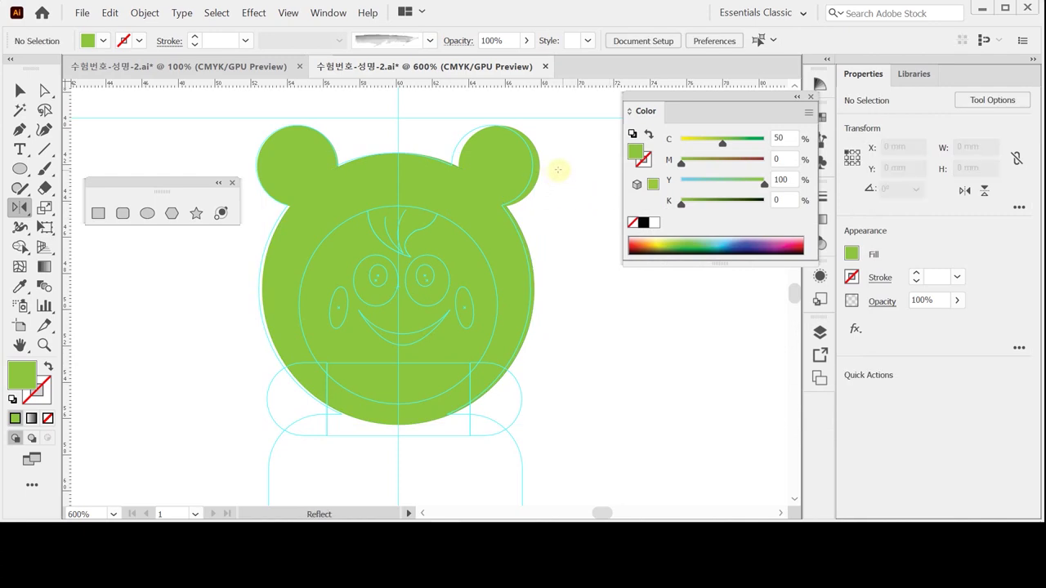
# - Create a green rounded rectangle 14 mm wide and 12 mm high with a 3 mm corner radius for the doll's body
pyautogui.scroll(-1, 505, 308)
pyautogui.scroll(-1, 501, 304)
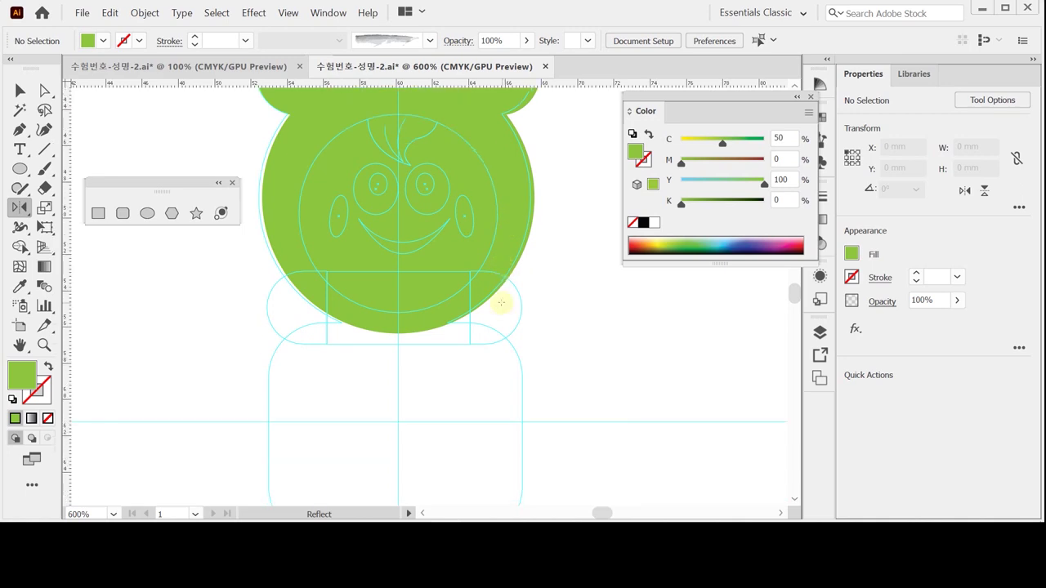
pyautogui.scroll(-2, 501, 304)
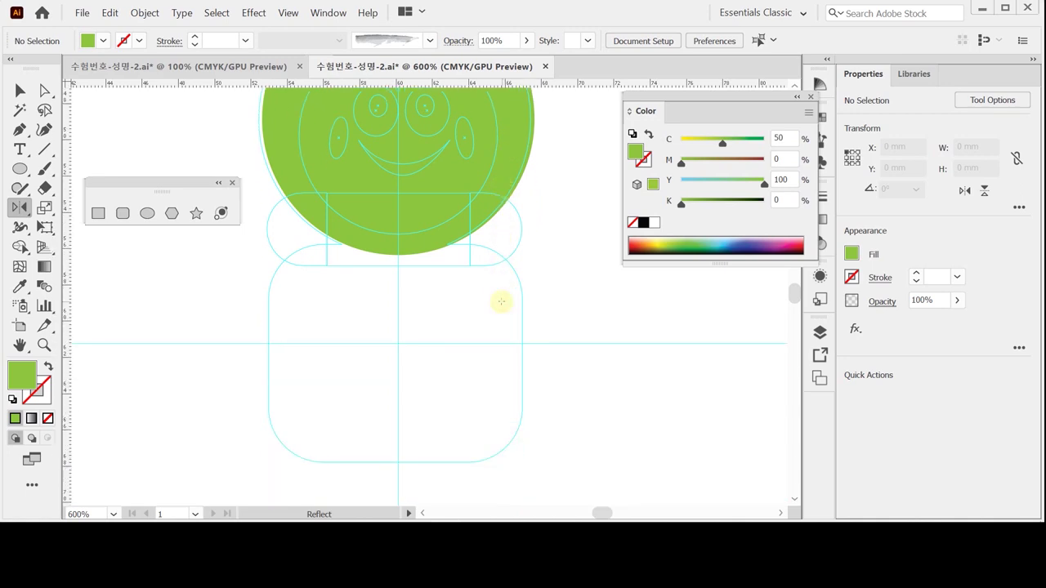
pyautogui.scroll(-1, 501, 303)
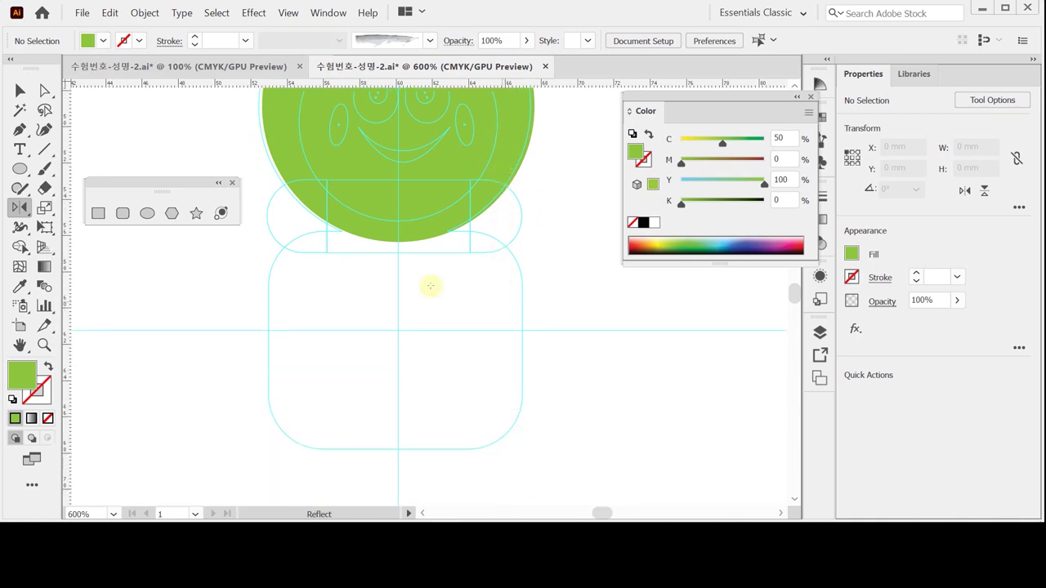
pyautogui.click(98, 213)
pyautogui.click(124, 214)
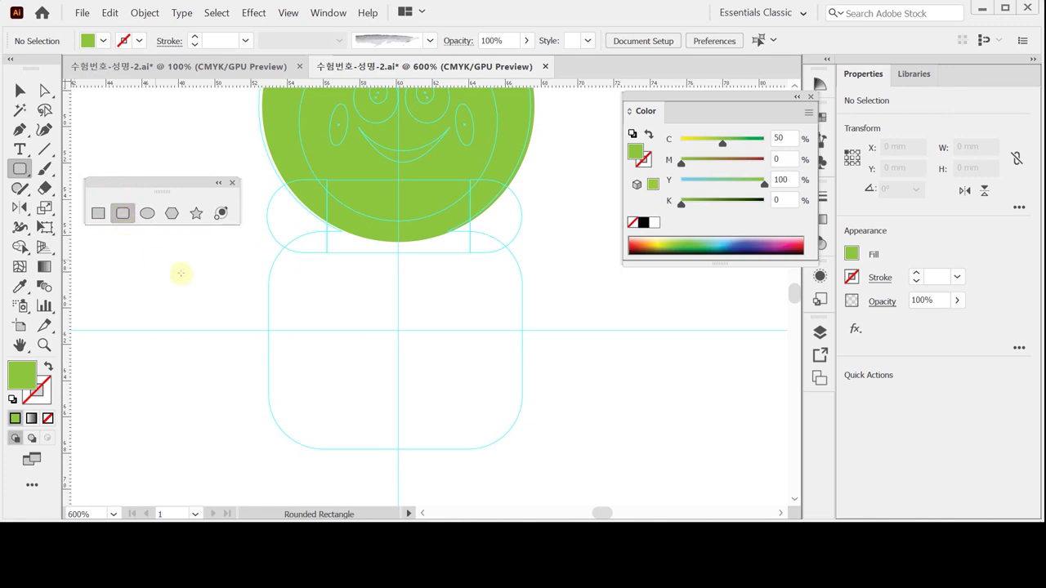
pyautogui.click(271, 234)
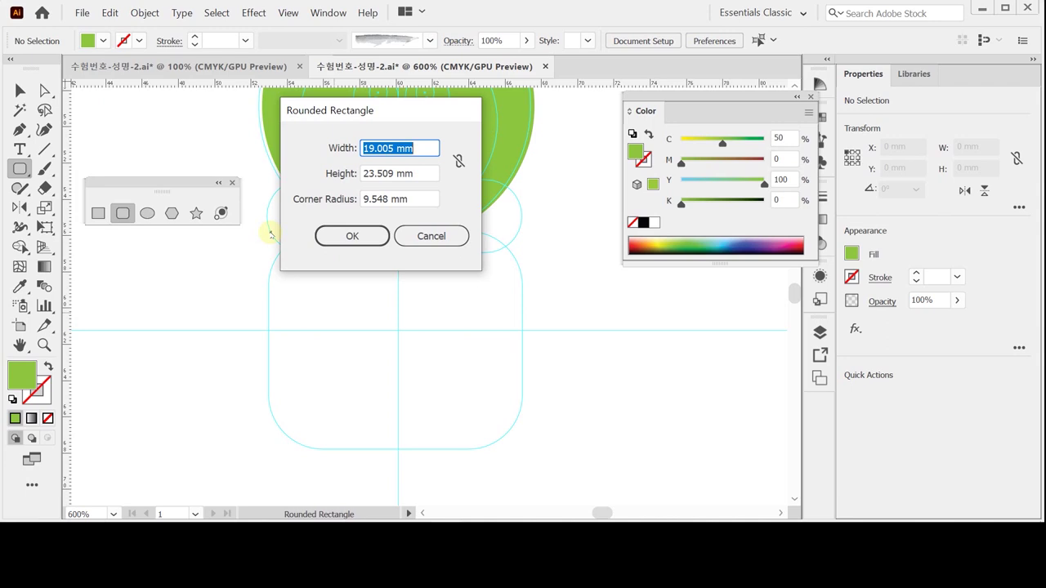
pyautogui.write('14')
pyautogui.press('Tab')
pyautogui.write('1')
pyautogui.press('Tab')
pyautogui.write('3')
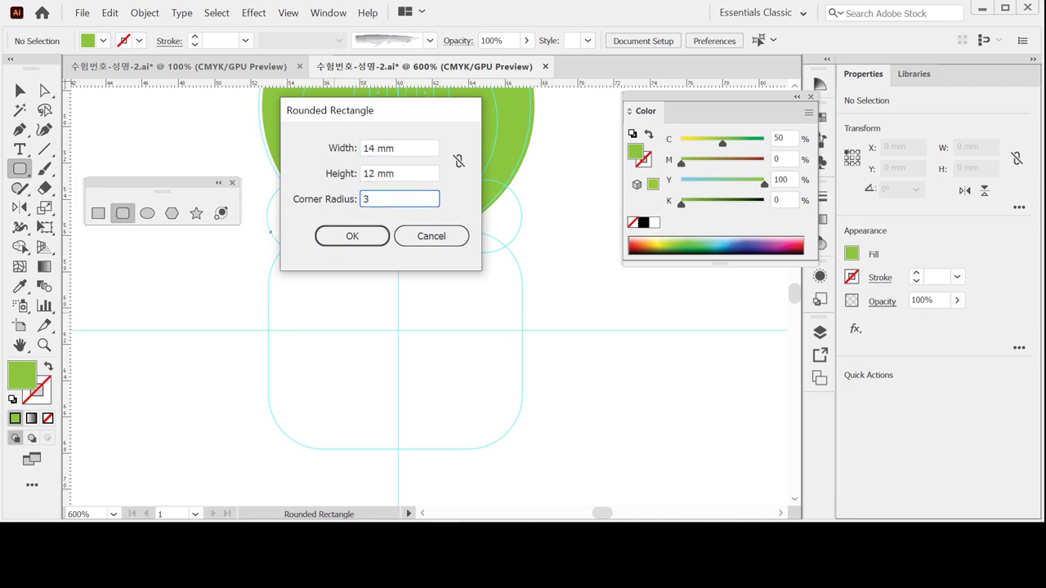
pyautogui.press('Return')
# - Nudge the rounded body rectangle up and to the left onto its body guide below the hood, and deselect it
pyautogui.press('Up')
pyautogui.press('Up')
pyautogui.press('Up')
pyautogui.press('Left')
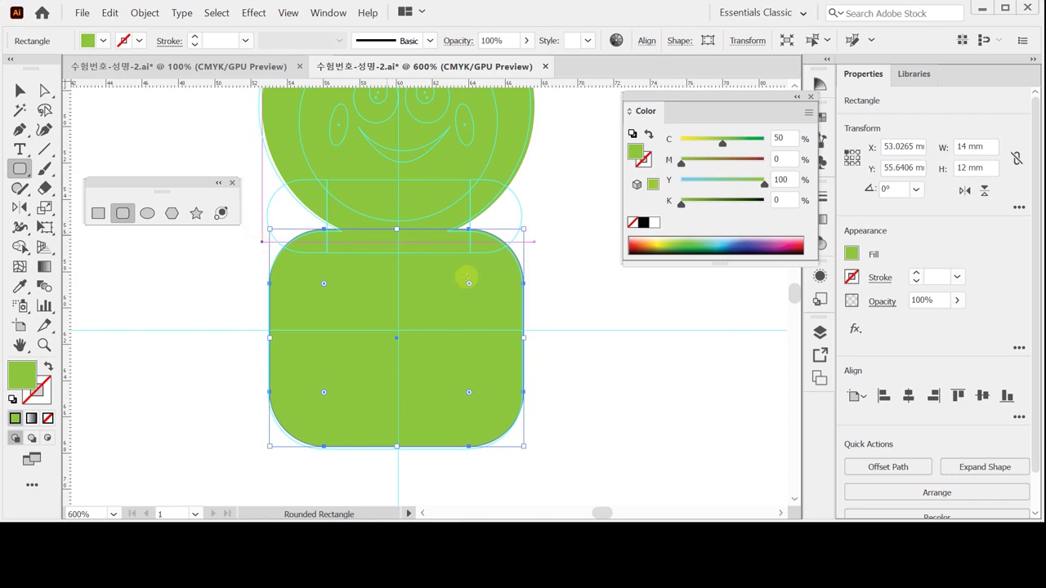
pyautogui.keyDown('ctrl'); pyautogui.click(575, 324); pyautogui.keyUp('ctrl')
pyautogui.keyDown('ctrl'); pyautogui.keyDown('alt'); pyautogui.click(422, 245); pyautogui.keyUp('alt'); pyautogui.keyUp('ctrl')
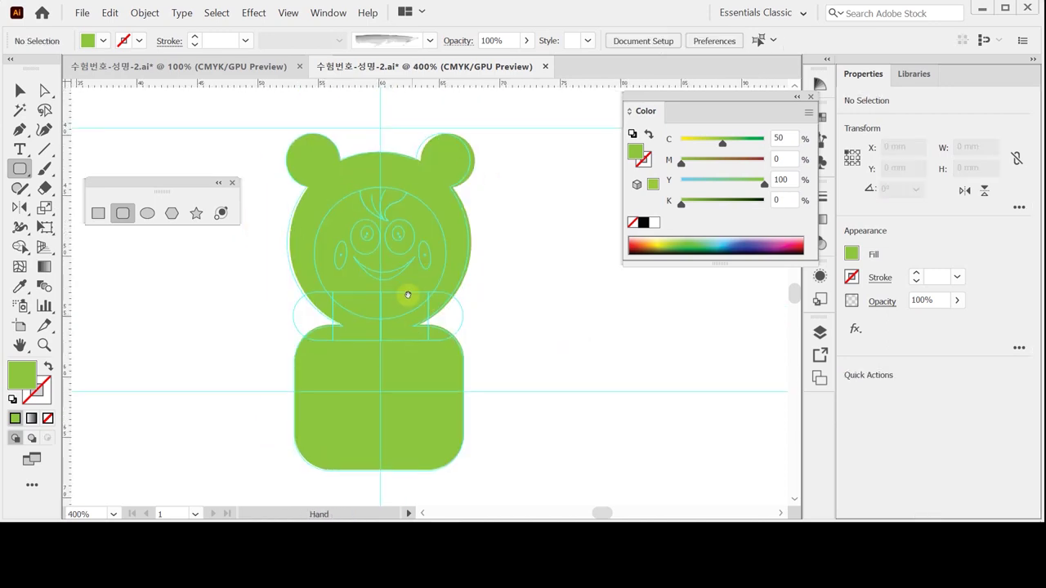
# - Draw a face circle about 10.85 mm in diameter over the inner circular guide of the bear's head
pyautogui.keyDown('ctrl'); pyautogui.click(409, 292); pyautogui.keyUp('ctrl')
pyautogui.keyDown('ctrl'); pyautogui.keyDown('alt'); pyautogui.click(408, 237); pyautogui.keyUp('alt'); pyautogui.keyUp('ctrl')
pyautogui.keyDown('ctrl'); pyautogui.click(409, 238); pyautogui.keyUp('ctrl')
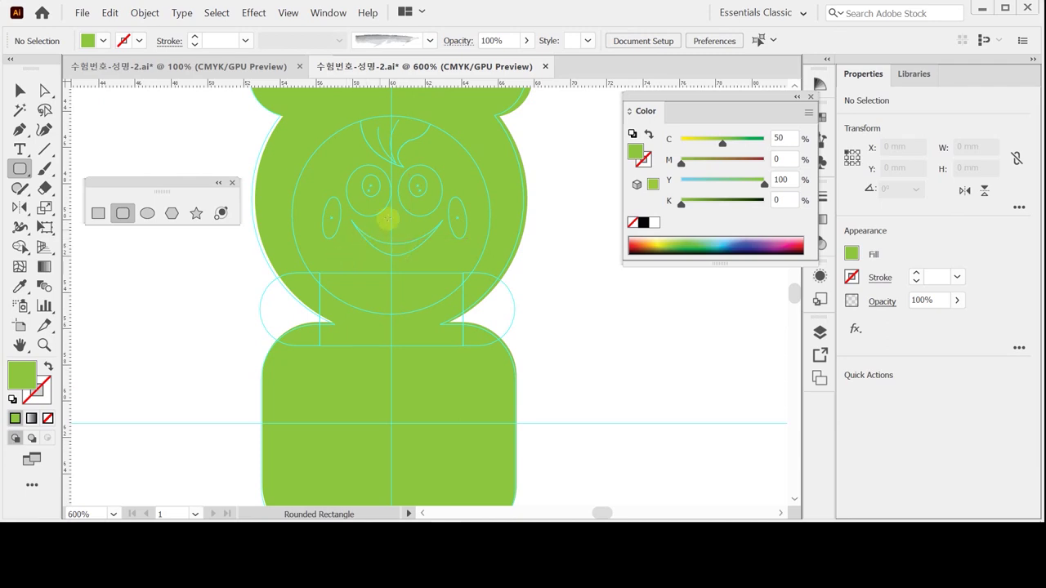
pyautogui.click(148, 213)
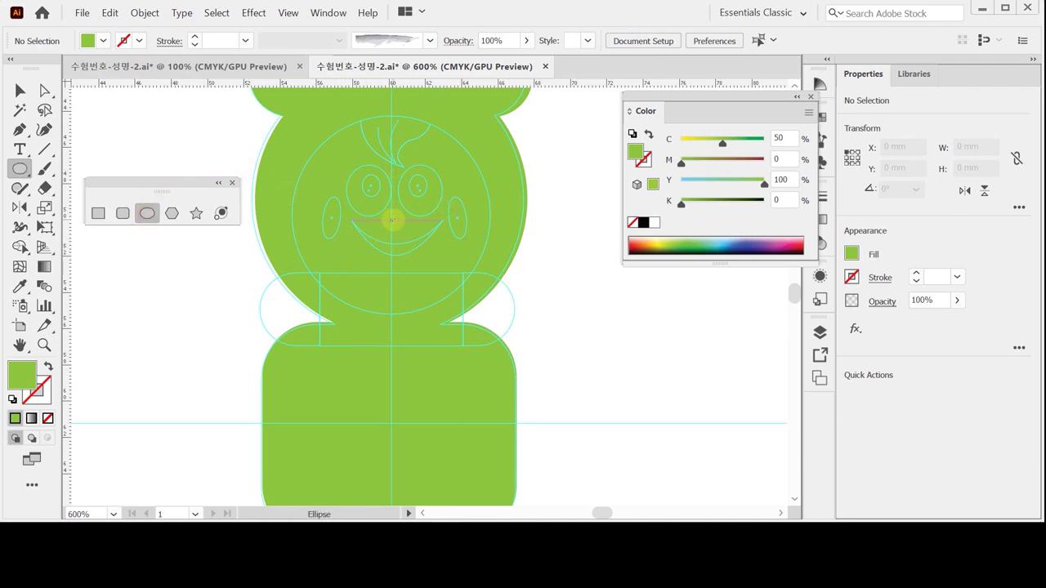
pyautogui.moveTo(292, 121); pyautogui.dragTo(488, 301)
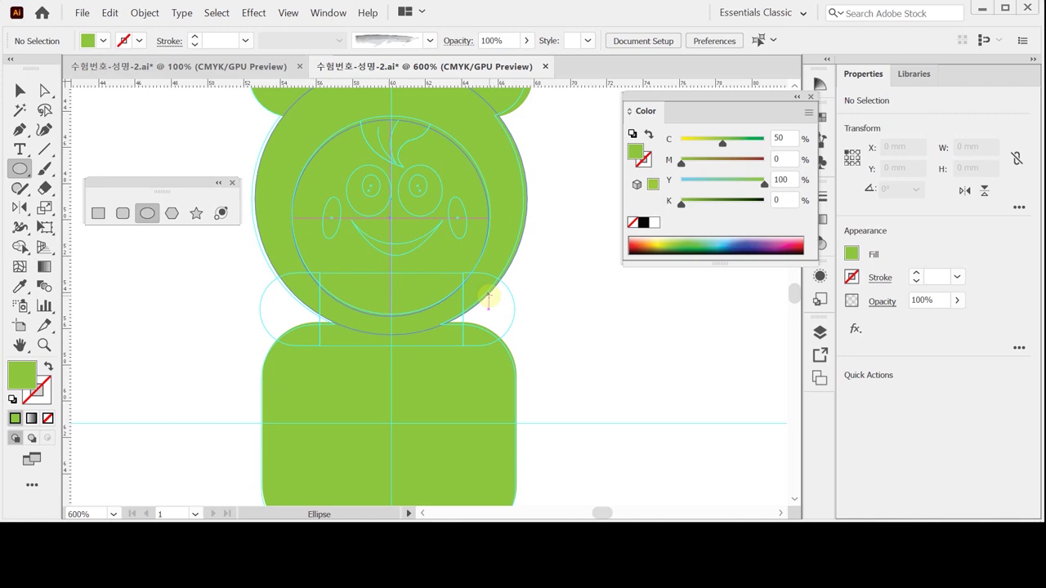
pyautogui.moveTo(487, 301); pyautogui.dragTo(488, 301)
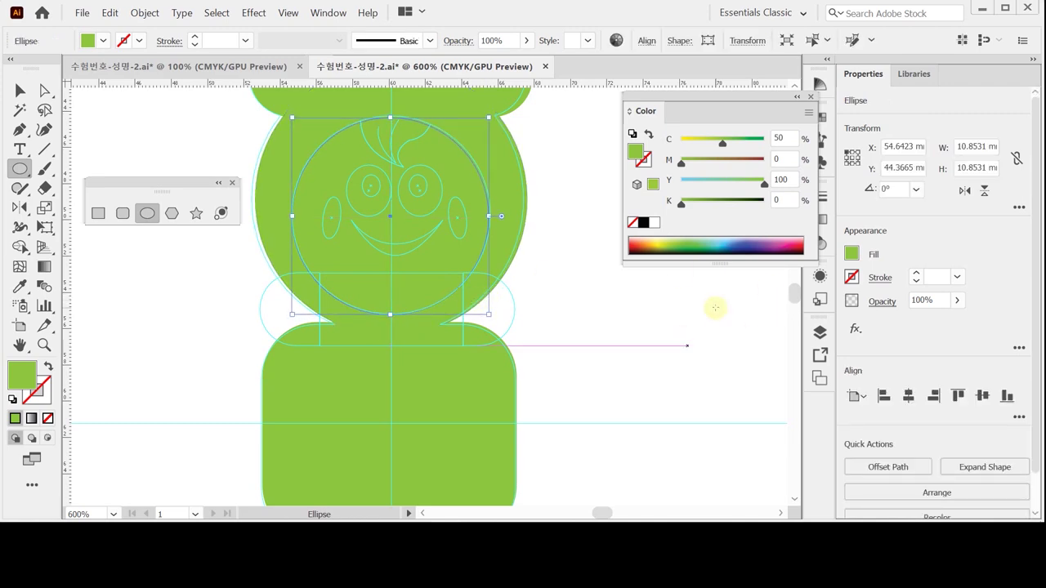
# - Fill the face circle with the skin tone C 0, M 20, Y 50, K 0 and deselect it
pyautogui.click(655, 223)
pyautogui.click(781, 160)
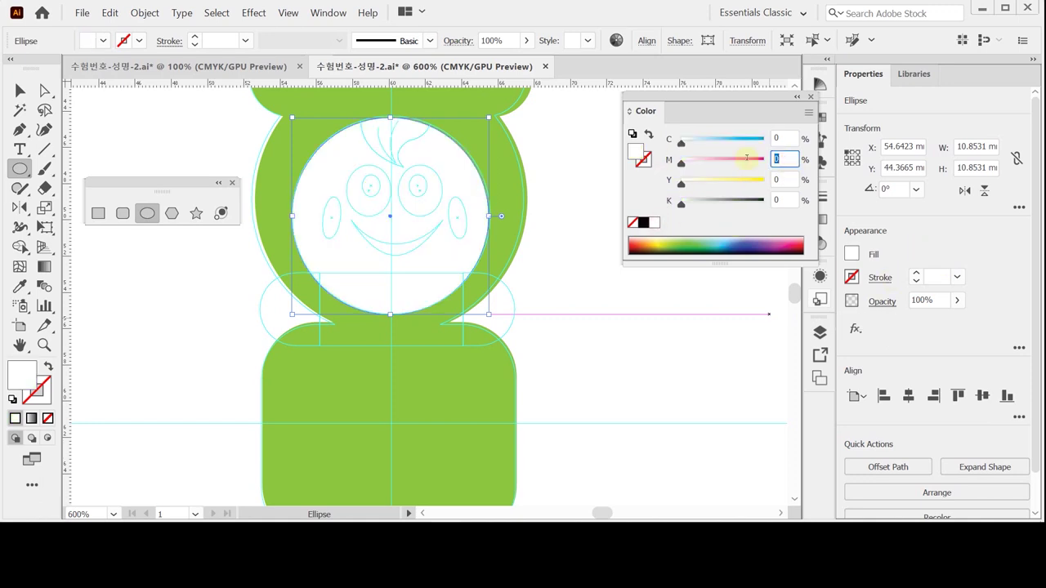
pyautogui.write('20')
pyautogui.press('Tab')
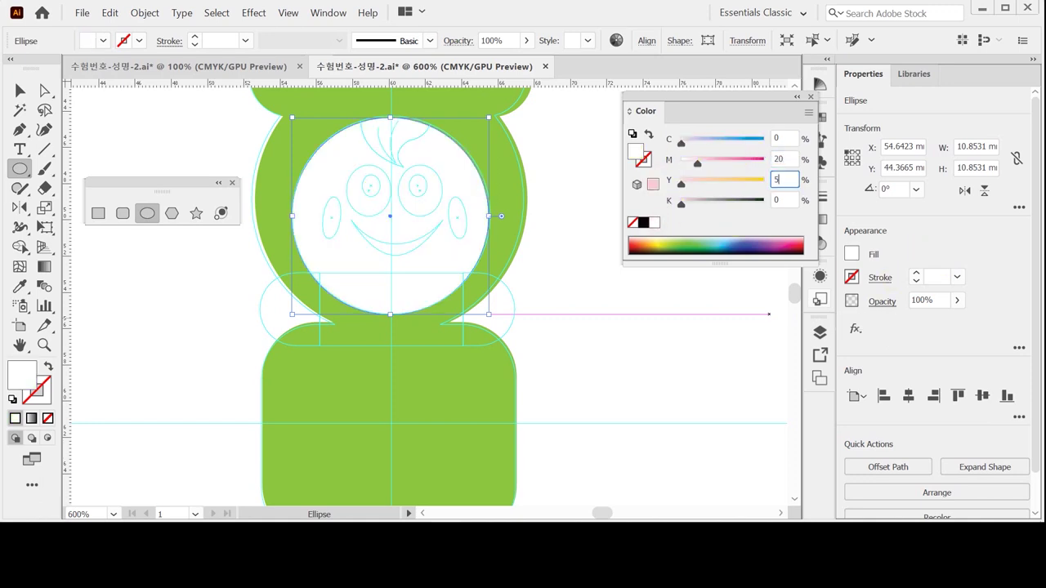
pyautogui.write('50')
pyautogui.press('Return')
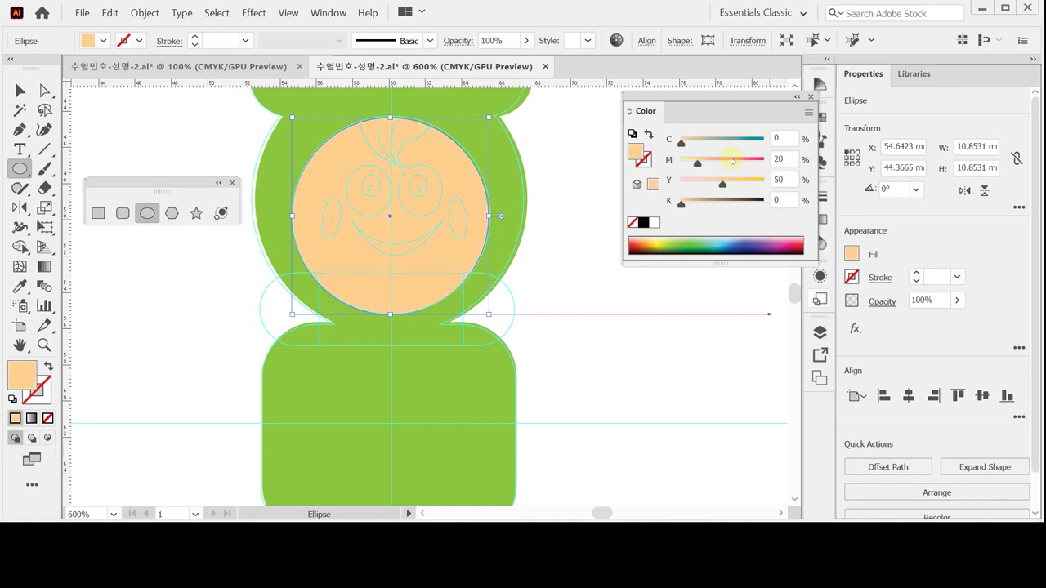
pyautogui.keyDown('ctrl'); pyautogui.click(559, 165); pyautogui.keyUp('ctrl')
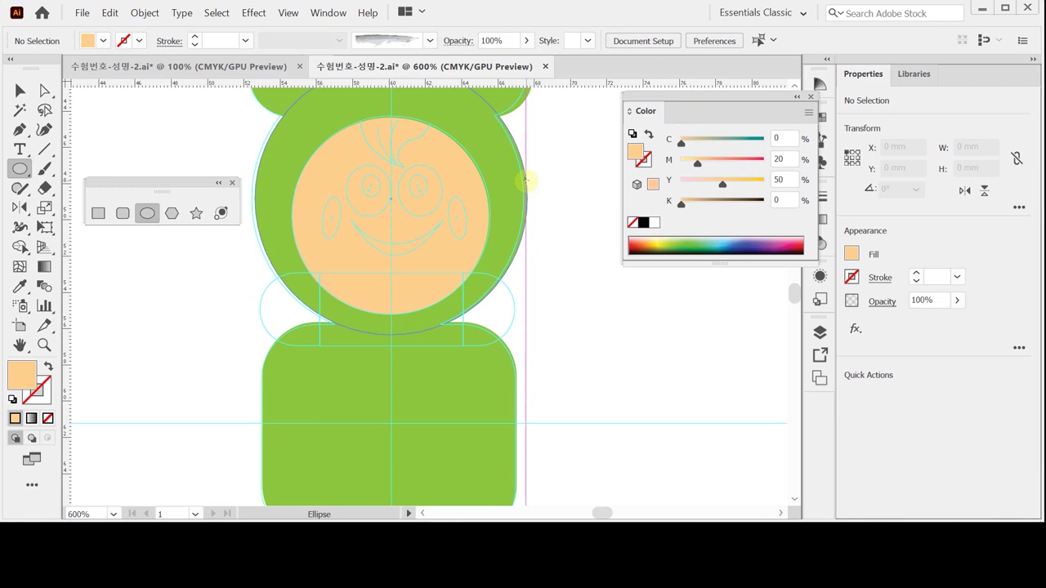
pyautogui.moveTo(527, 181); pyautogui.dragTo(528, 181)
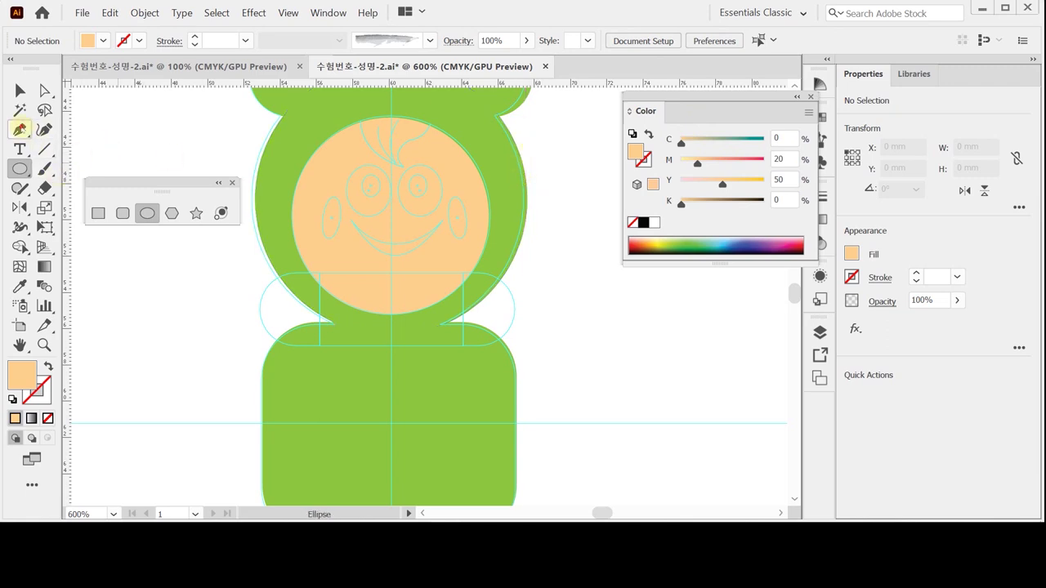
# - Draw a closed curved forelock with the Pen tool along the hair guide, extending slightly above the face circle
pyautogui.click(20, 129)
pyautogui.moveTo(402, 169); pyautogui.dragTo(362, 109)
pyautogui.scroll(1, 365, 96)
pyautogui.moveTo(360, 148); pyautogui.dragTo(362, 101)
pyautogui.click(361, 148)
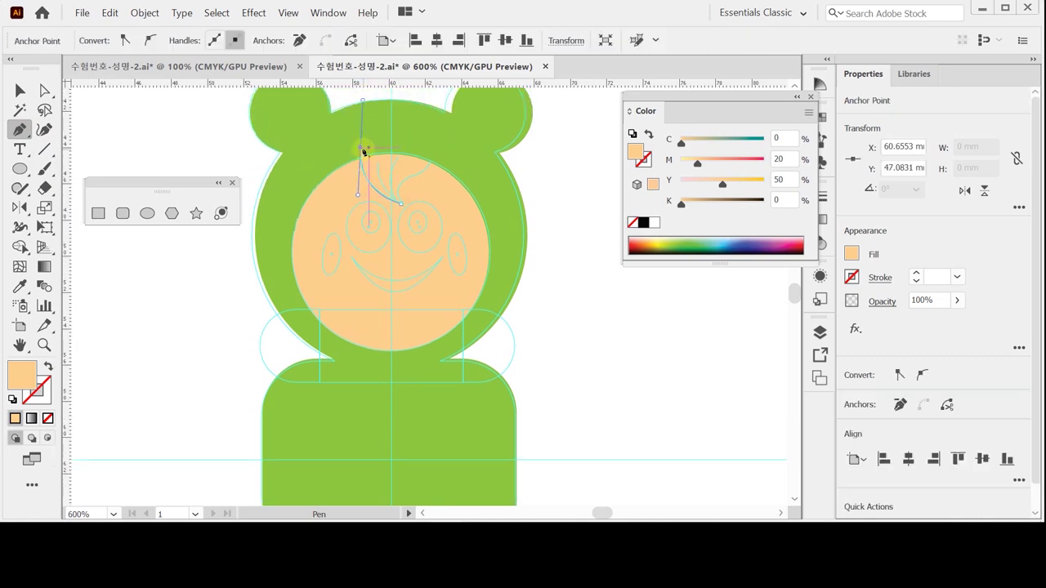
pyautogui.click(431, 156)
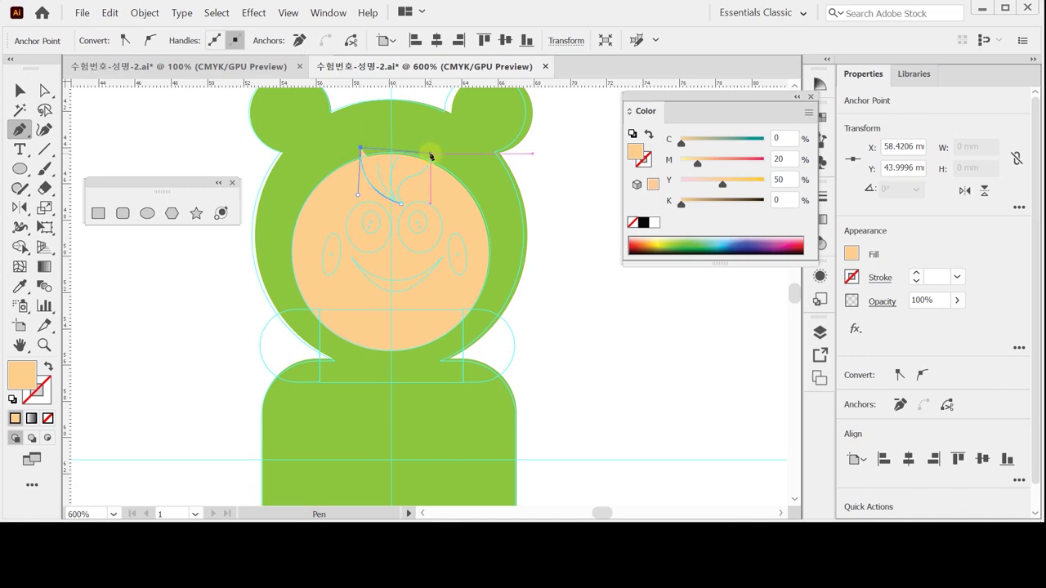
pyautogui.click(427, 153)
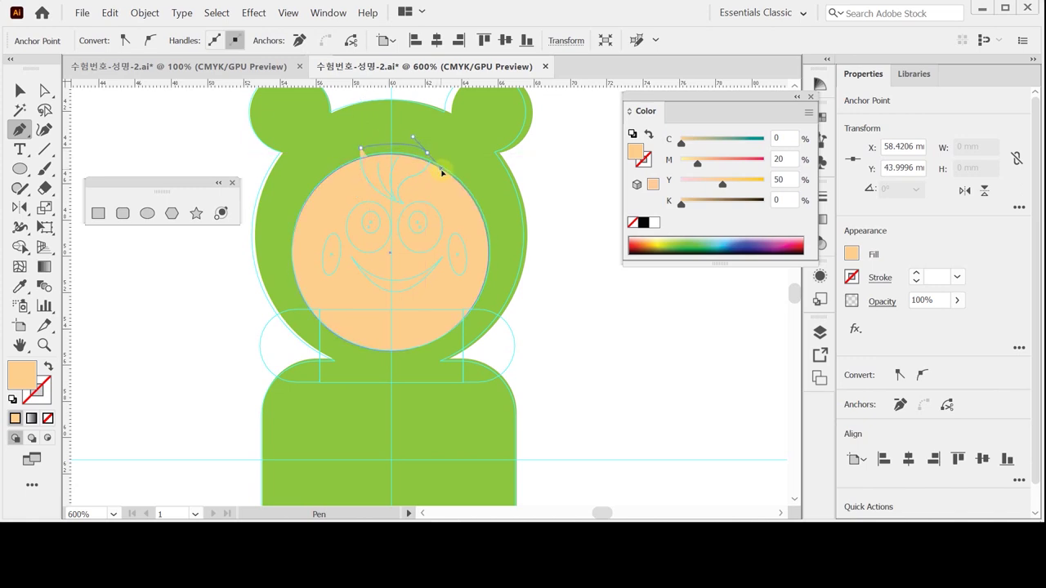
pyautogui.moveTo(427, 153); pyautogui.dragTo(442, 175)
pyautogui.click(428, 154)
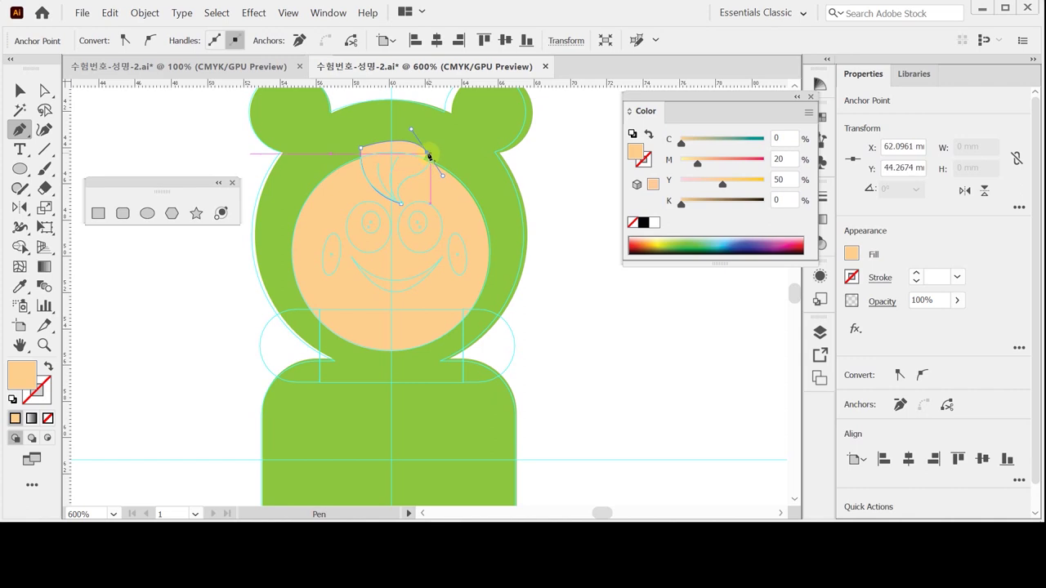
pyautogui.moveTo(413, 178); pyautogui.dragTo(388, 190)
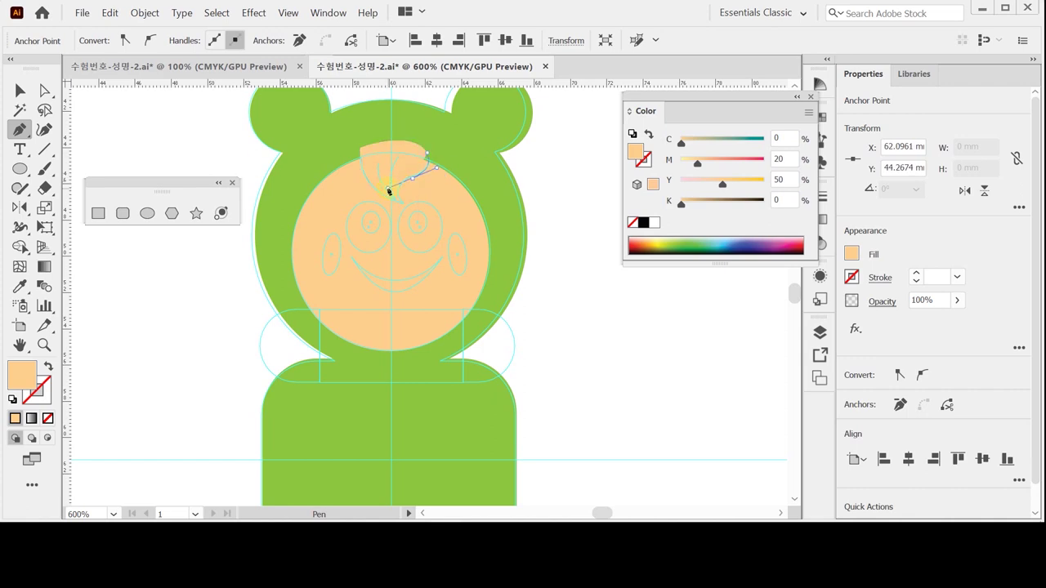
pyautogui.click(401, 204)
pyautogui.hotkey('ctrl', 'z')
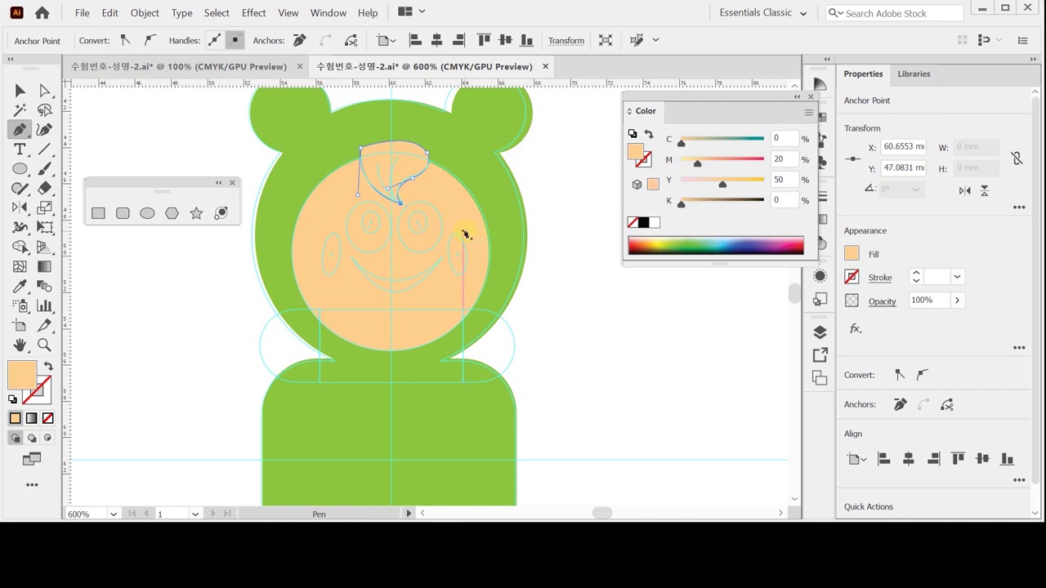
# - Set the forelock's fill to M 50 and Y 60
pyautogui.doubleClick(789, 161)
pyautogui.write('50')
pyautogui.press('Tab')
pyautogui.write('60')
pyautogui.press('Return')
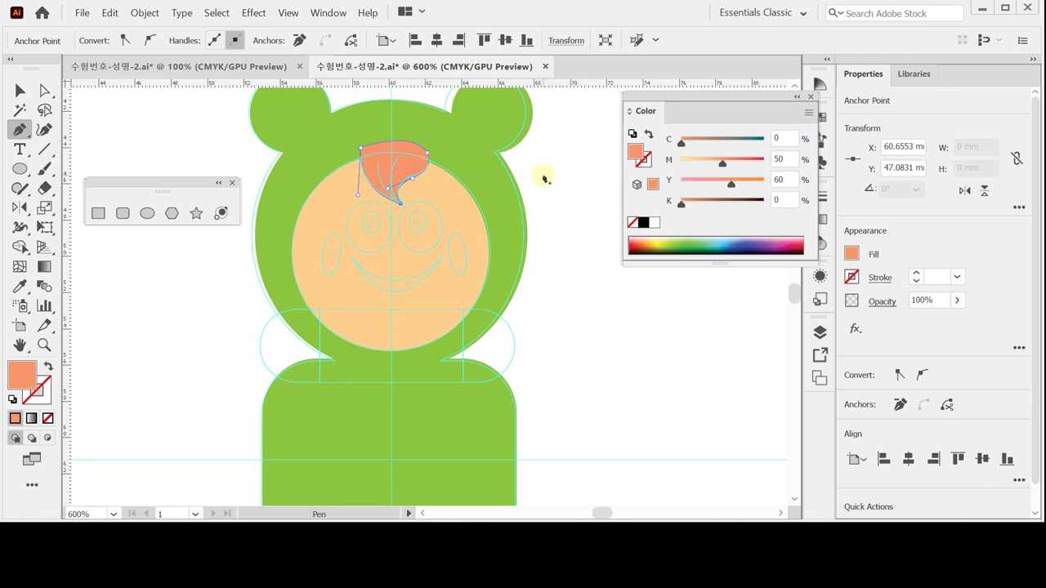
# - Hide the guides and divide the forelock and the face circle with the Pathfinder Divide operation
pyautogui.click(21, 90)
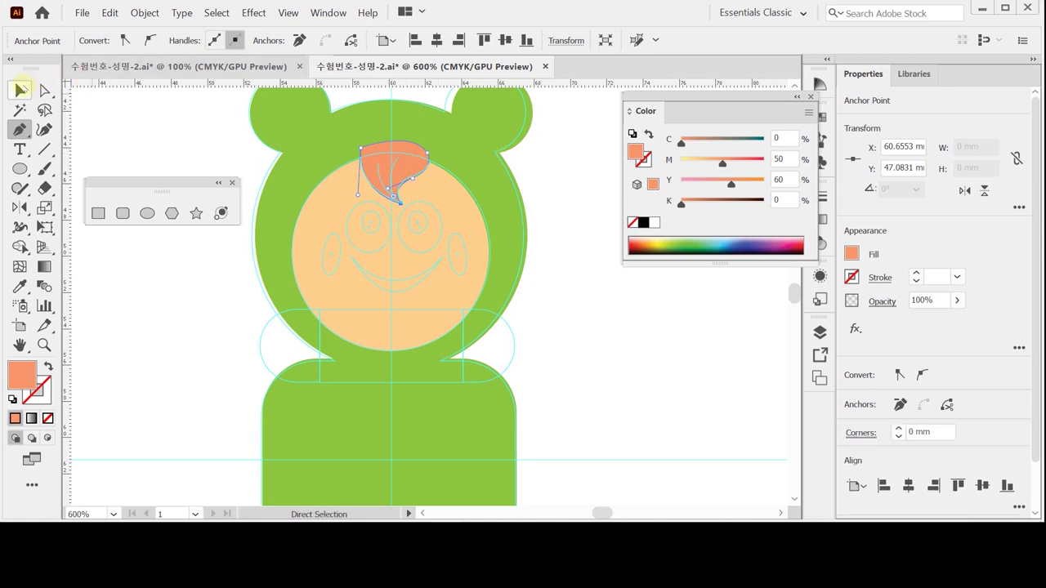
pyautogui.click(373, 163)
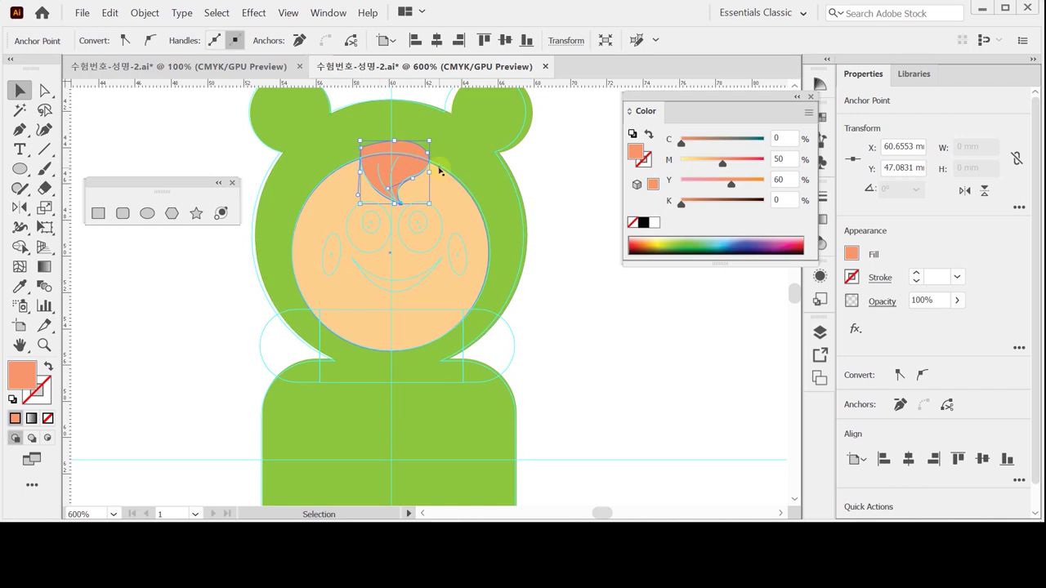
pyautogui.hotkey('ctrl', ';')
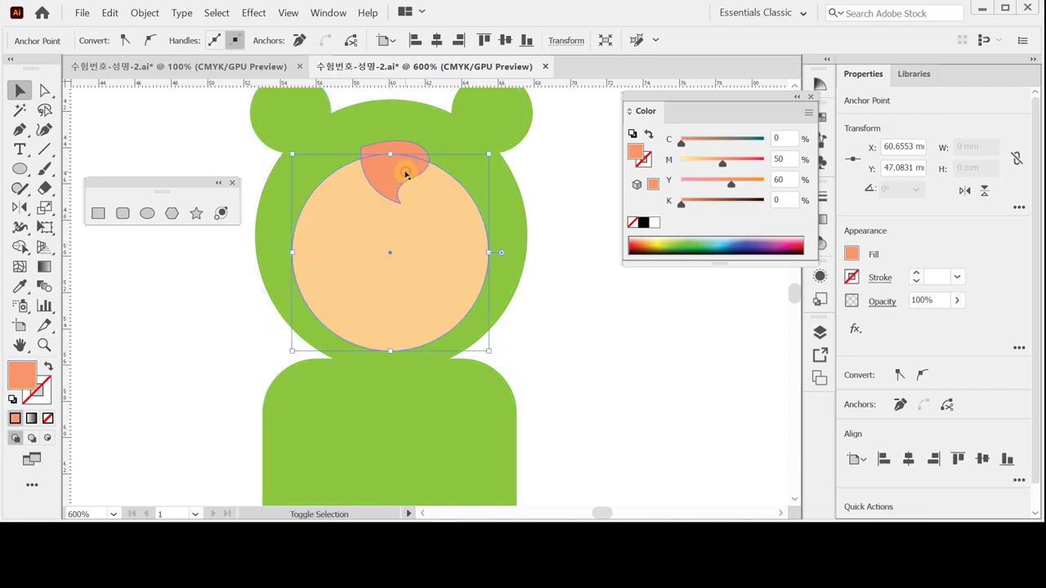
pyautogui.keyDown('shift'); pyautogui.click(420, 194); pyautogui.keyUp('shift')
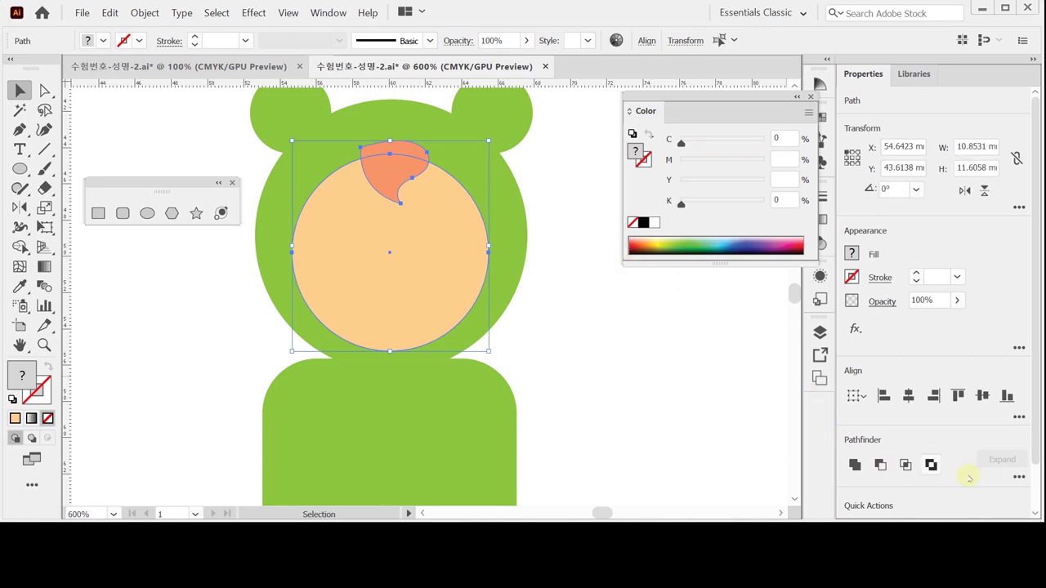
pyautogui.click(1020, 476)
pyautogui.click(854, 455)
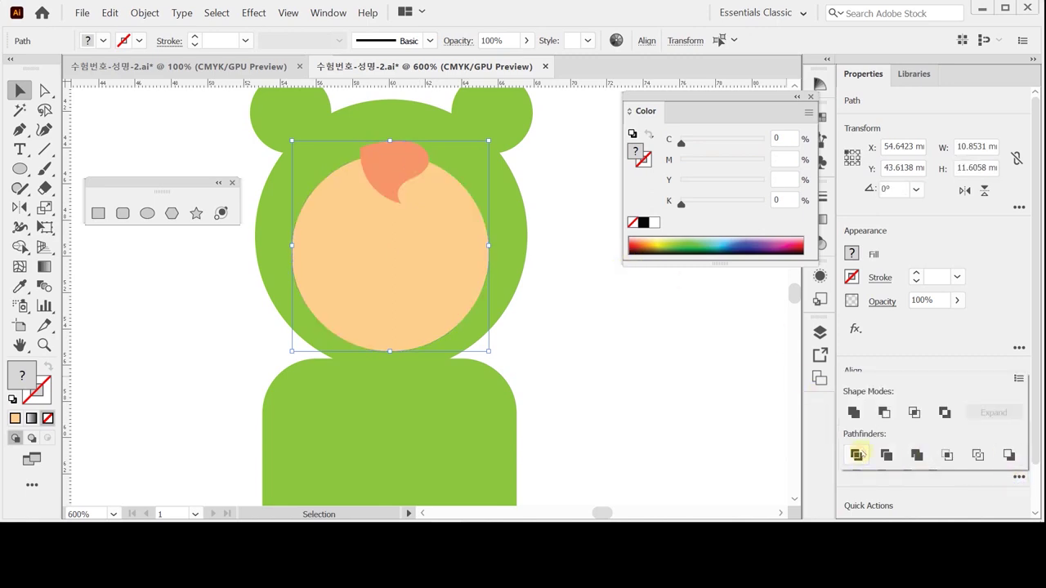
# - Delete the forelock piece outside the face circle in isolation mode, then exit isolation and save the document
pyautogui.doubleClick(409, 218)
pyautogui.click(406, 155)
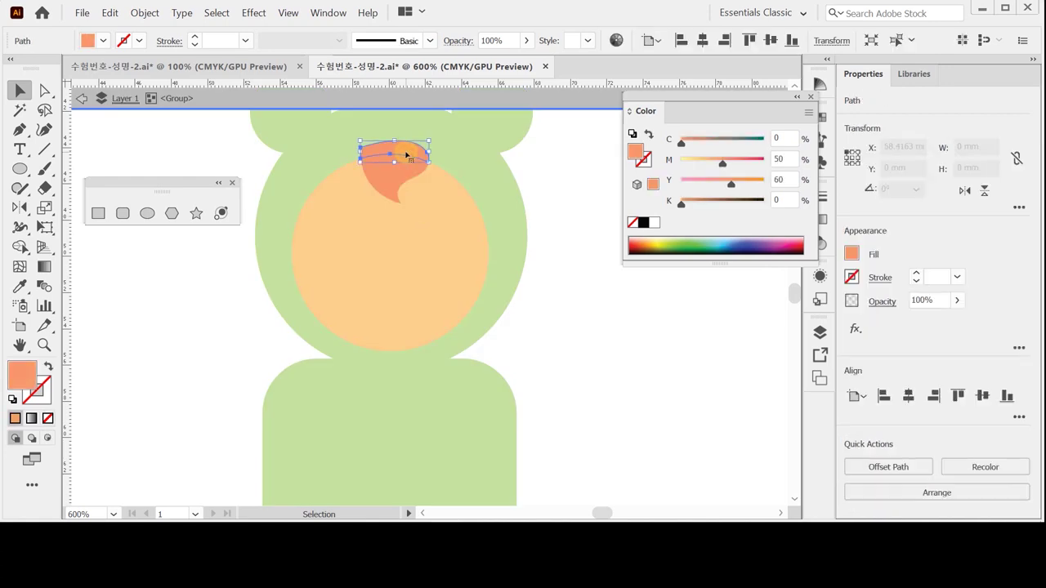
pyautogui.press('Delete')
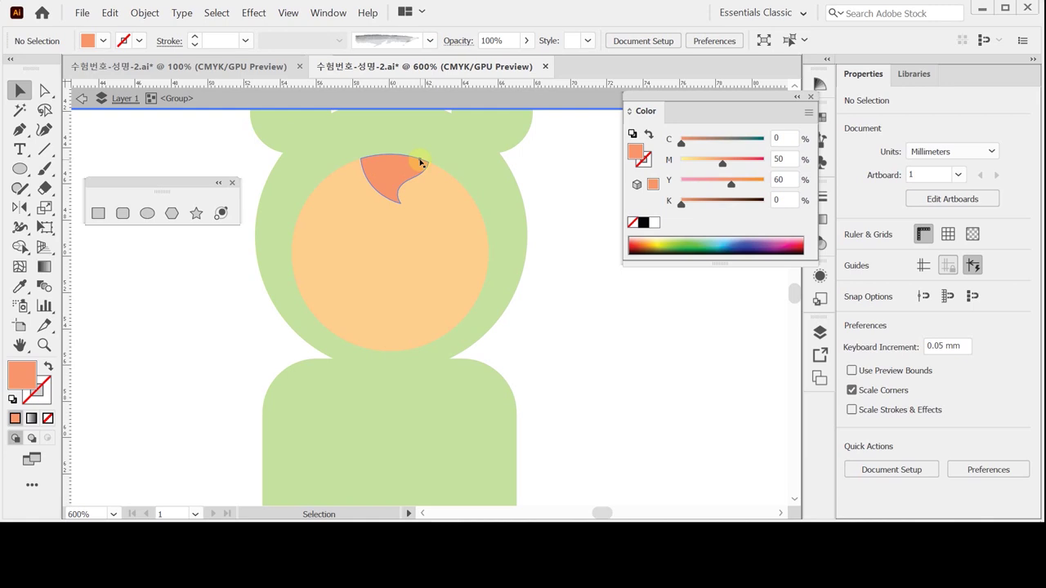
pyautogui.press('a')
pyautogui.press('Escape')
pyautogui.press('v')
pyautogui.hotkey('ctrl', 's')
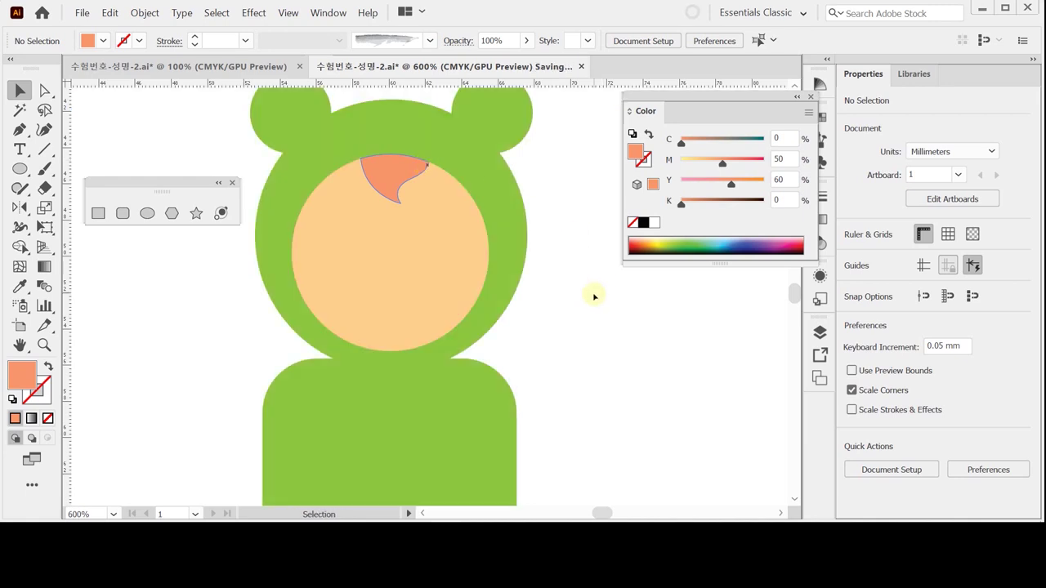
# - Show the guides and draw a white eye ellipse about 2.40 × 2.85 mm over the left eye guide
pyautogui.hotkey('ctrl', ';')
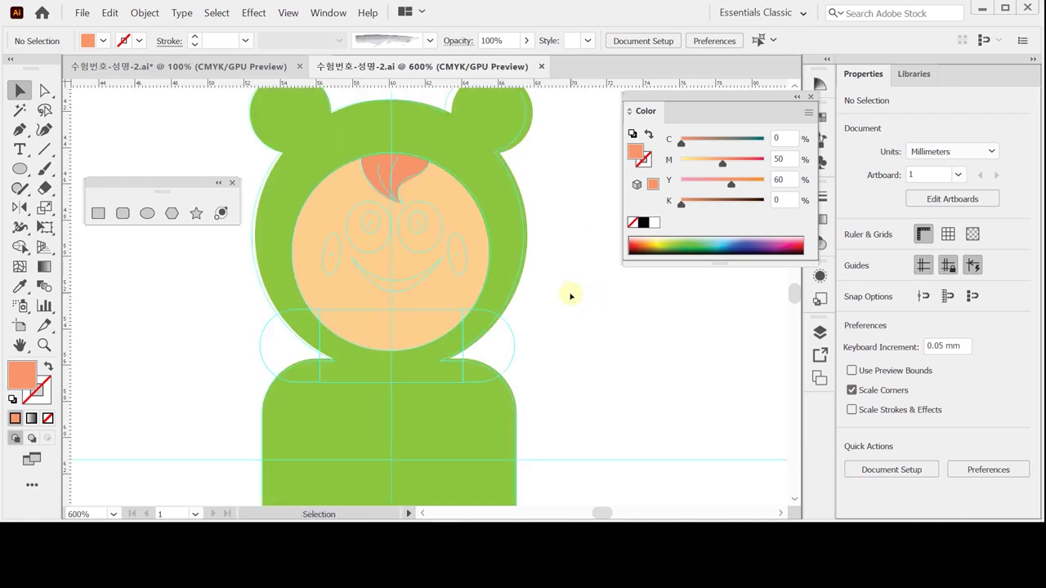
pyautogui.click(148, 213)
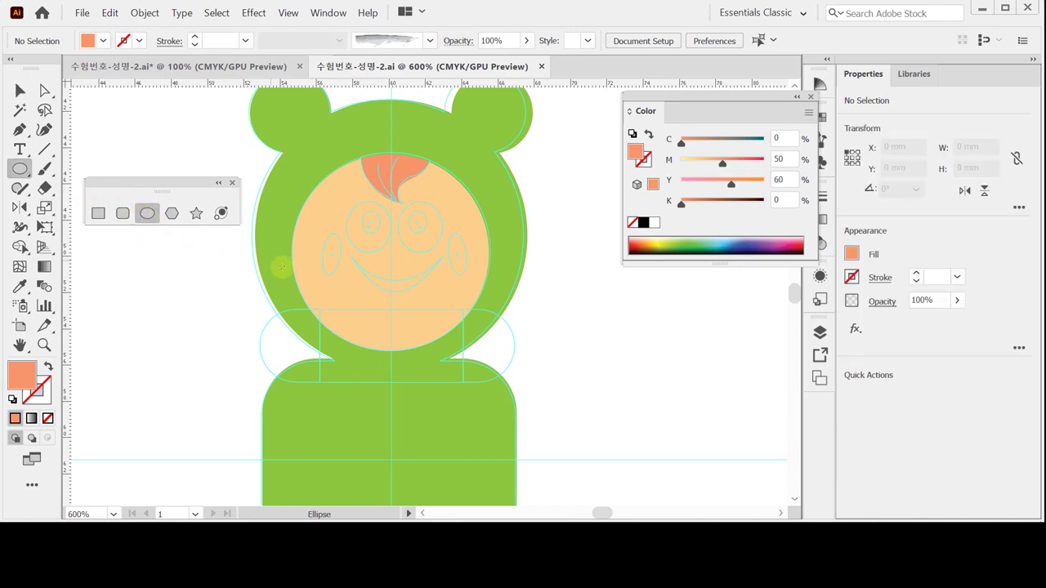
pyautogui.moveTo(345, 202); pyautogui.dragTo(390, 255)
pyautogui.click(654, 223)
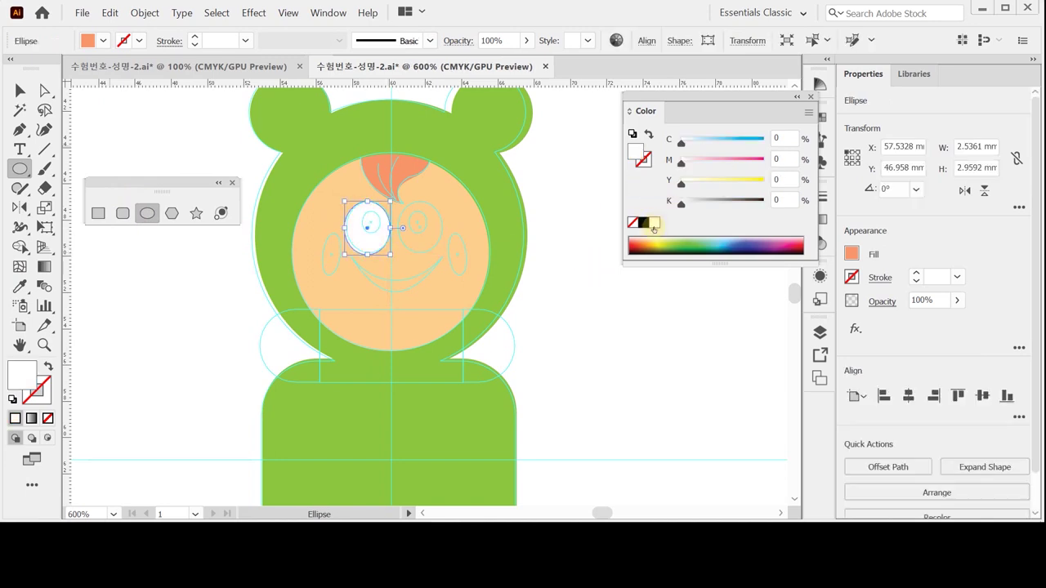
pyautogui.keyDown('ctrl'); pyautogui.click(346, 256); pyautogui.keyUp('ctrl')
pyautogui.moveTo(347, 254); pyautogui.dragTo(348, 252)
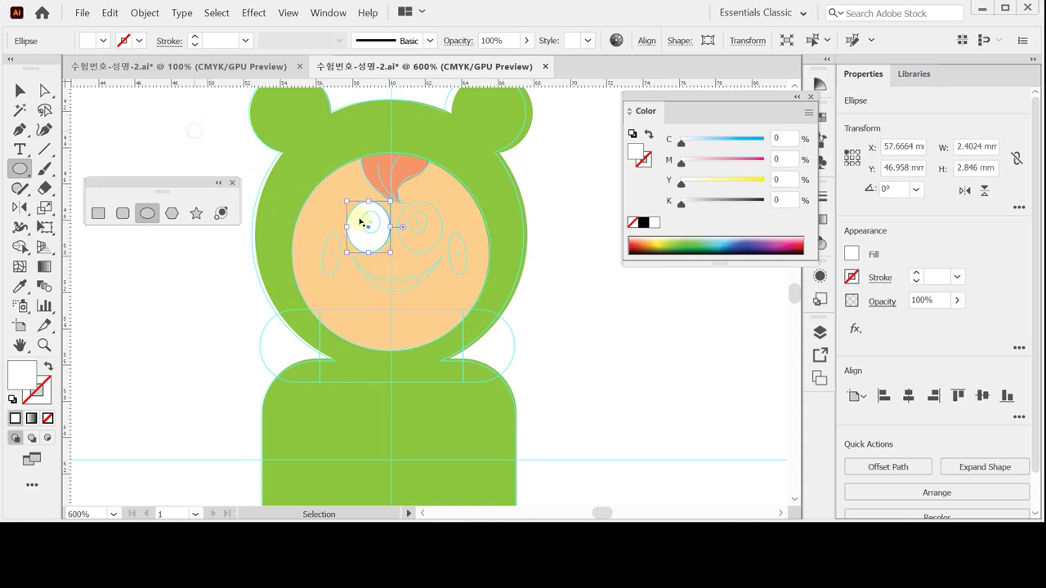
# - Draw a black pupil ellipse about 1.06 × 1.49 mm inside the white left eye
pyautogui.hotkey('ctrl', 'shift', 'a')
pyautogui.moveTo(360, 208); pyautogui.dragTo(380, 234)
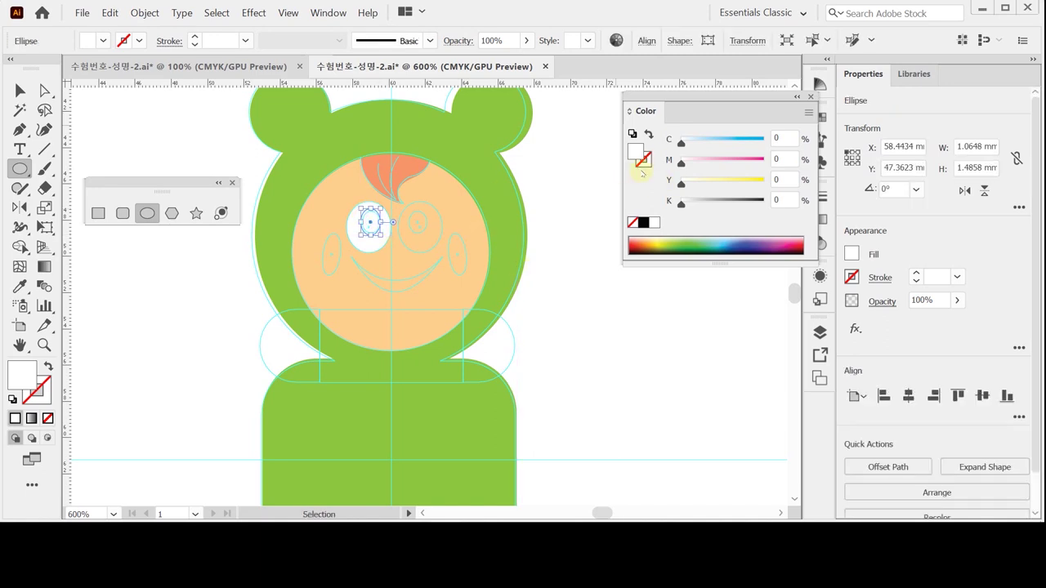
pyautogui.click(643, 223)
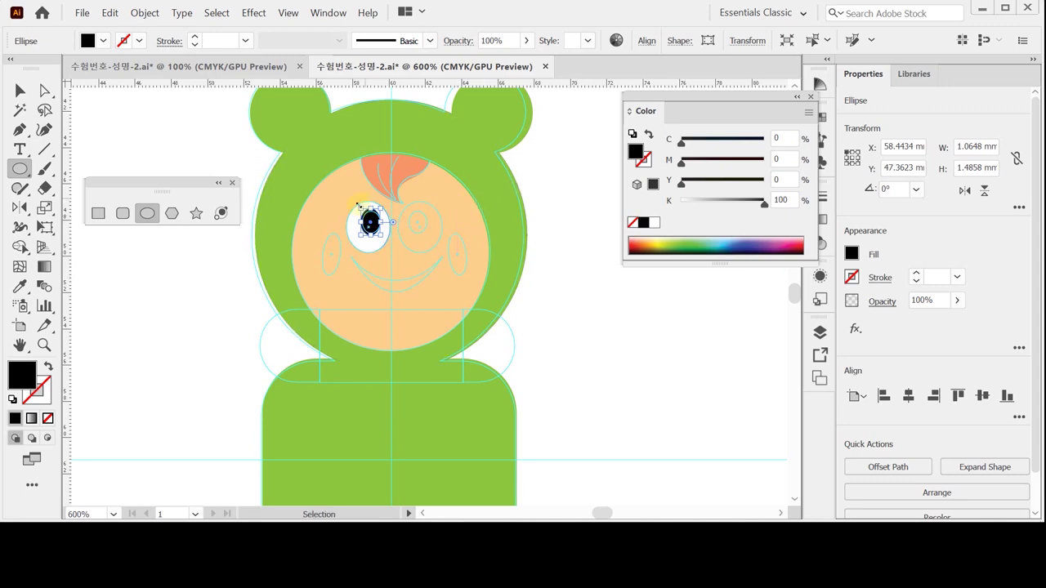
# - Resize and reposition the pupil to about 0.98 × 1.35 mm so it fits the inner eye guide
pyautogui.moveTo(357, 206); pyautogui.dragTo(388, 212)
pyautogui.hotkey('ctrl', 'z')
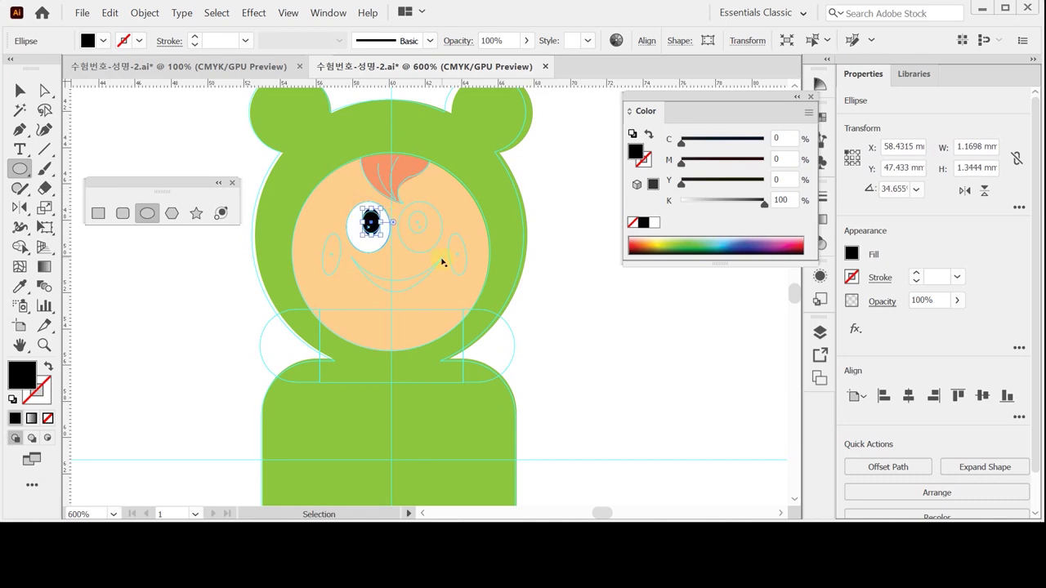
pyautogui.hotkey('ctrl', '=')
pyautogui.hotkey('ctrl', '=')
pyautogui.moveTo(369, 261); pyautogui.dragTo(388, 250)
pyautogui.moveTo(388, 297); pyautogui.dragTo(388, 286)
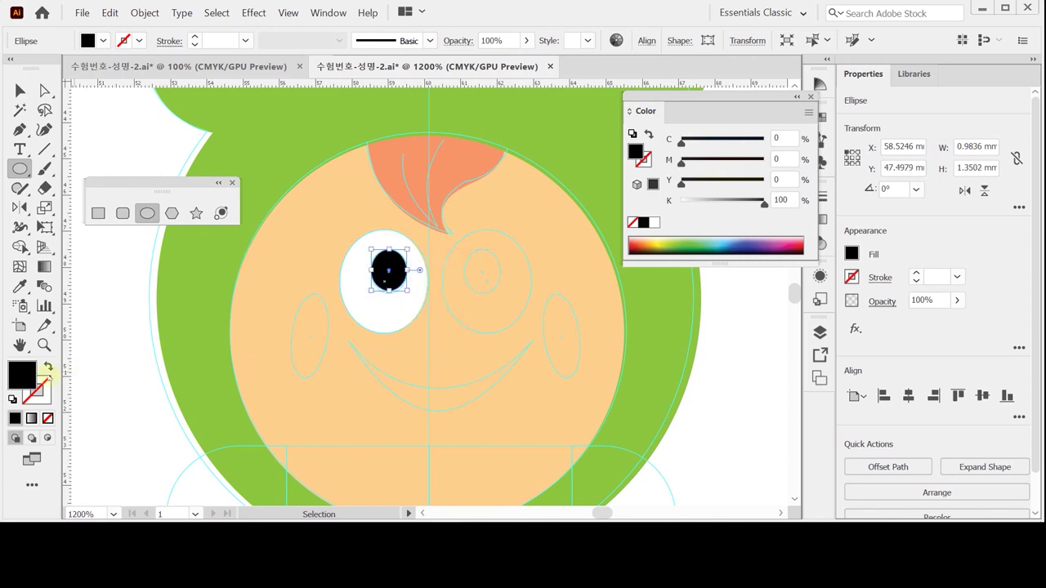
# - Draw a tall, narrow ellipse about 1.01 × 2.64 mm over the left cheek guide
pyautogui.hotkey('ctrl', 'shift', 'a')
pyautogui.moveTo(290, 297); pyautogui.dragTo(327, 394)
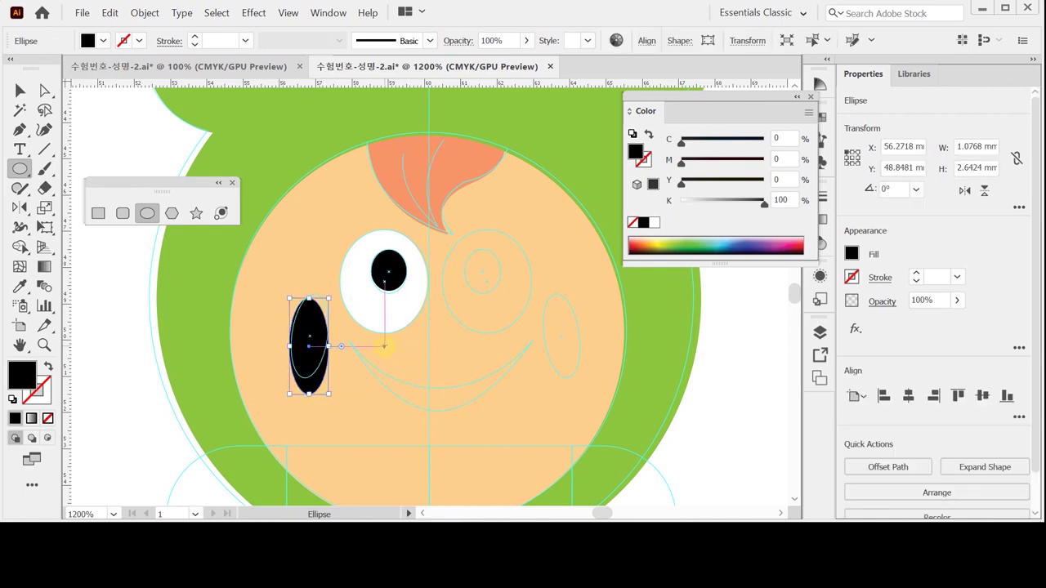
pyautogui.moveTo(327, 347); pyautogui.dragTo(325, 346)
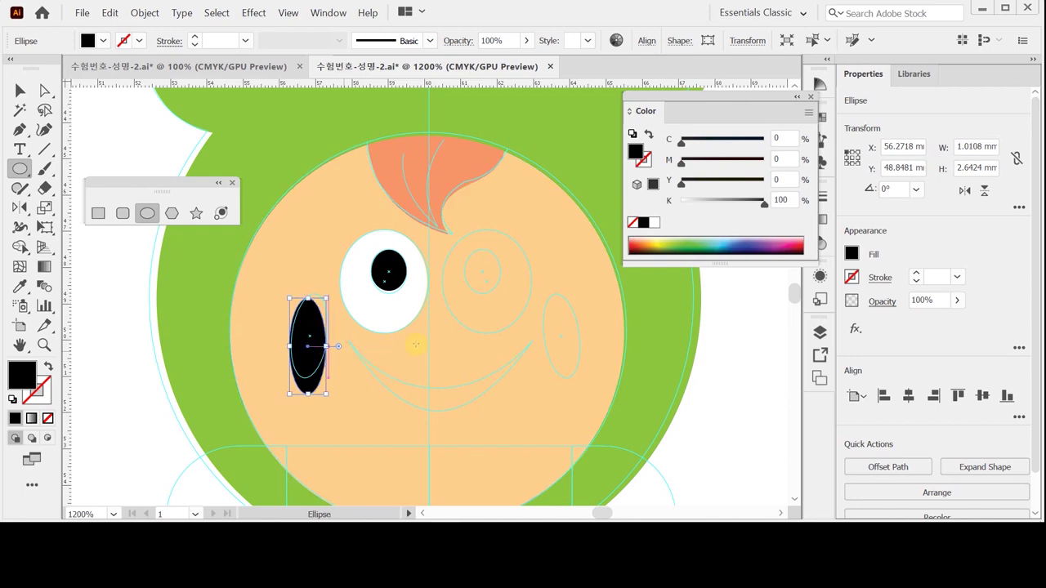
# - Fill the left cheek ellipse with C80 M30 Y20 K0
pyautogui.click(784, 138)
pyautogui.write('80')
pyautogui.press('Tab')
pyautogui.write('30')
pyautogui.press('Tab')
pyautogui.write('20')
pyautogui.press('Tab')
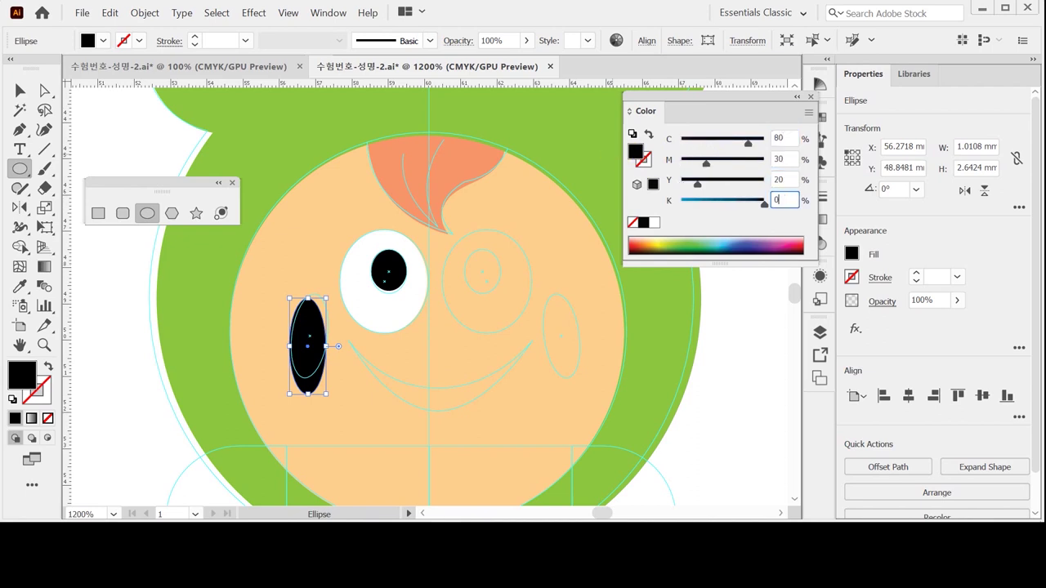
pyautogui.write('0')
pyautogui.press('Return')
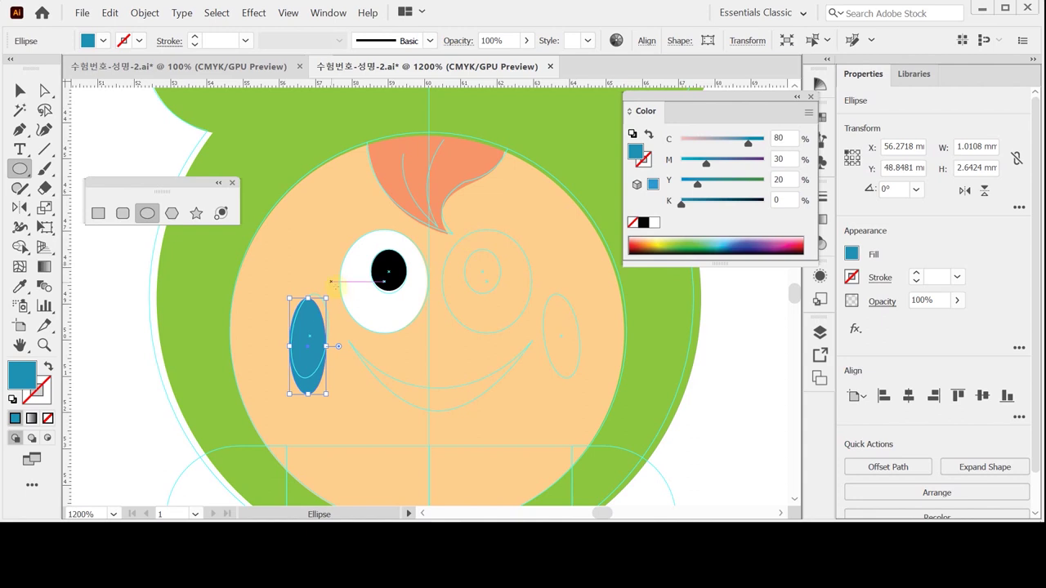
# - Tilt the left cheek ellipse about 10° clockwise and resize it to about 1.08 × 2.23 mm to match its guide
pyautogui.press('ctrl')
pyautogui.moveTo(329, 292); pyautogui.dragTo(341, 299)
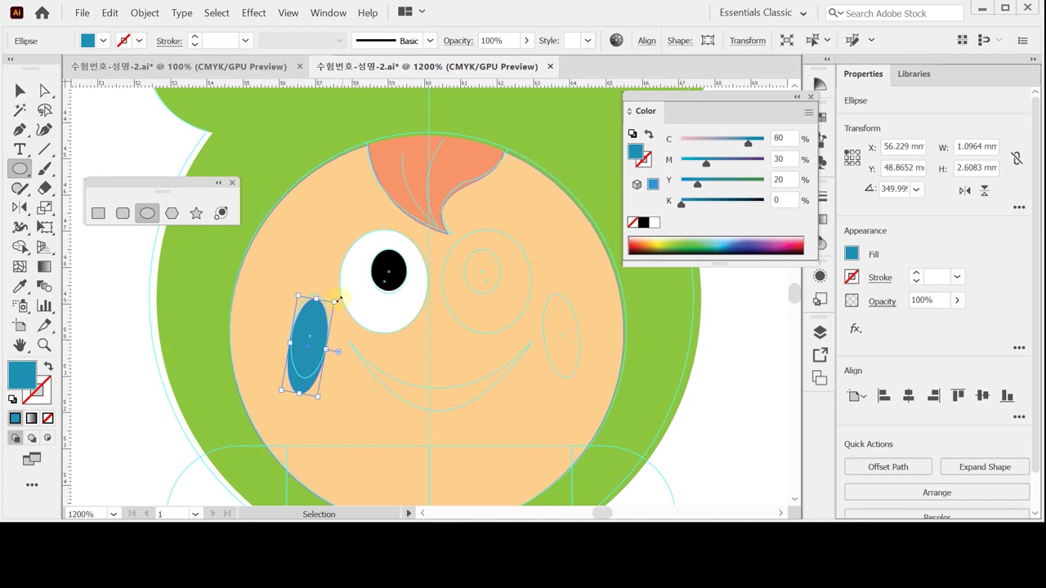
pyautogui.click(313, 345)
pyautogui.moveTo(313, 346); pyautogui.dragTo(312, 343)
pyautogui.click(302, 382)
pyautogui.moveTo(303, 383); pyautogui.dragTo(282, 375)
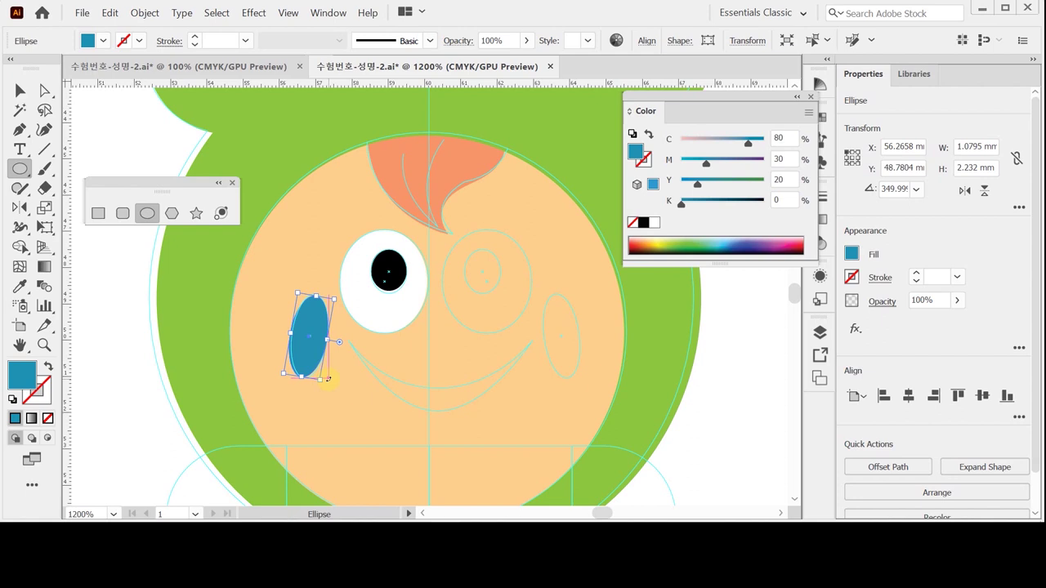
# - Select the left eye, pupil and cheek ellipses in outline view and reflect a copy of them across the face's vertical centre line
pyautogui.hotkey('ctrl', ';')
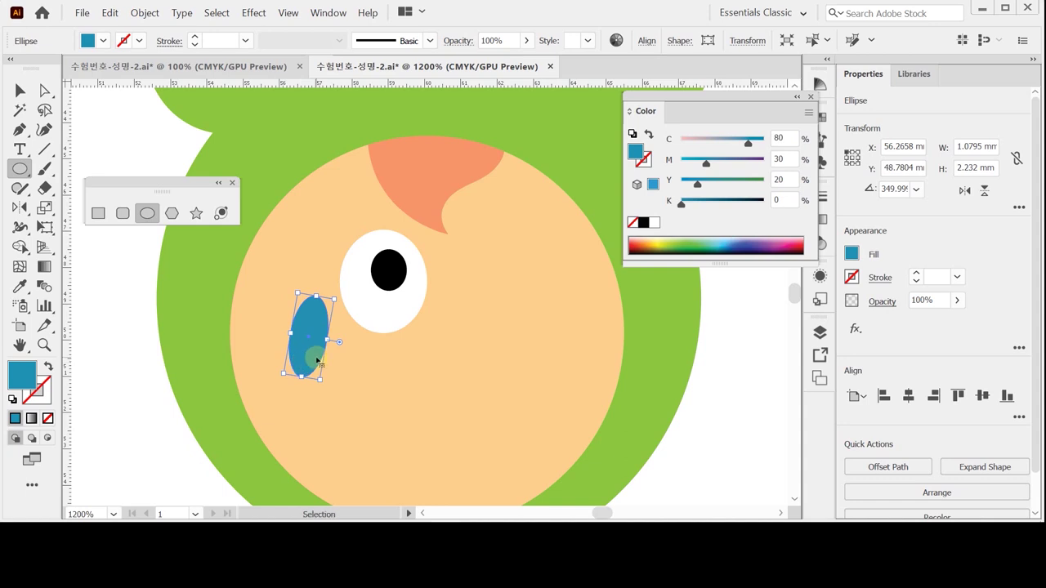
pyautogui.hotkey('ctrl', 'y')
pyautogui.press('ctrl')
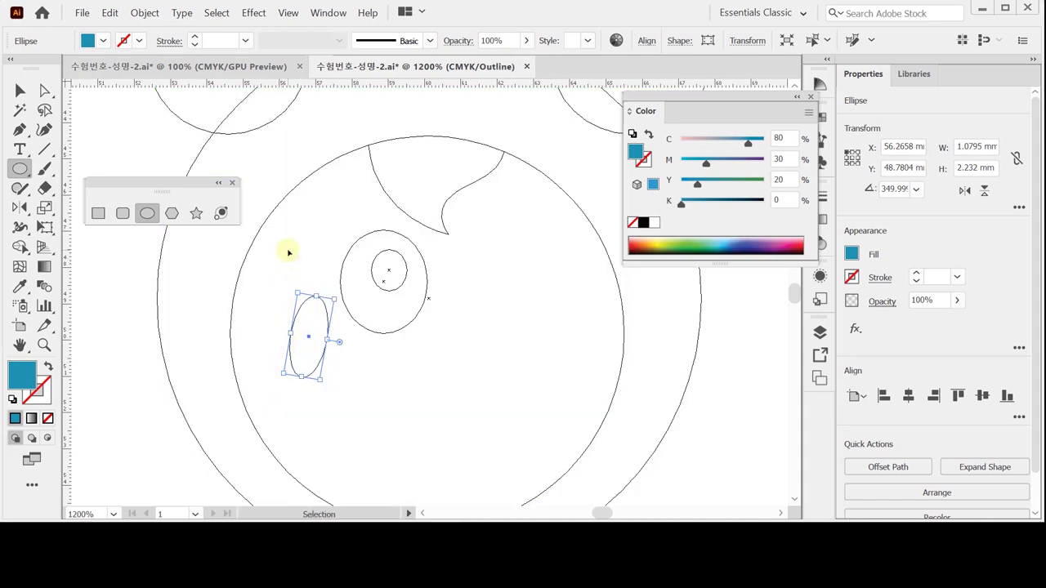
pyautogui.moveTo(289, 248); pyautogui.dragTo(396, 373)
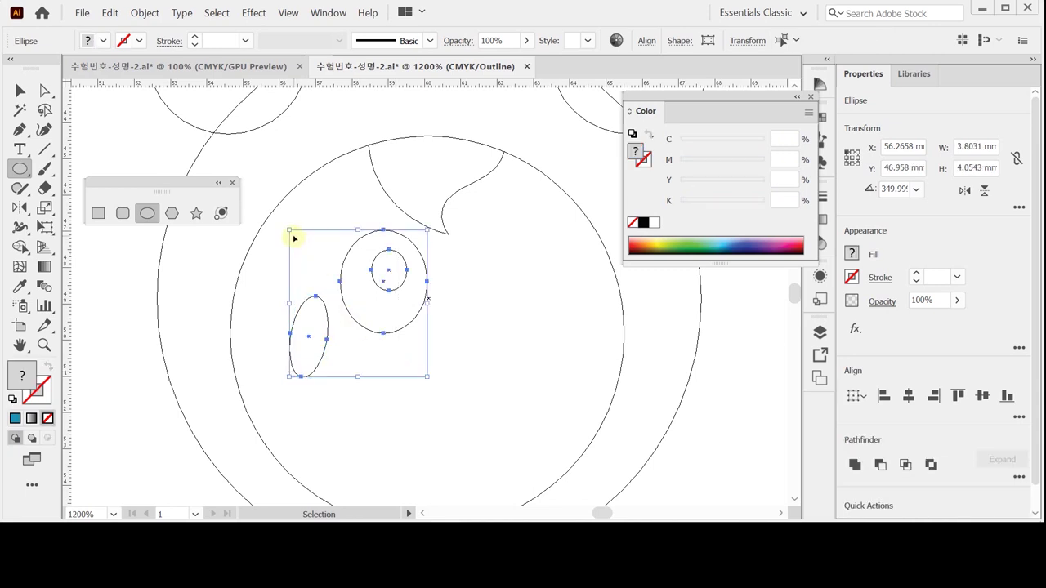
pyautogui.keyDown('ctrl'); pyautogui.click(261, 238); pyautogui.keyUp('ctrl')
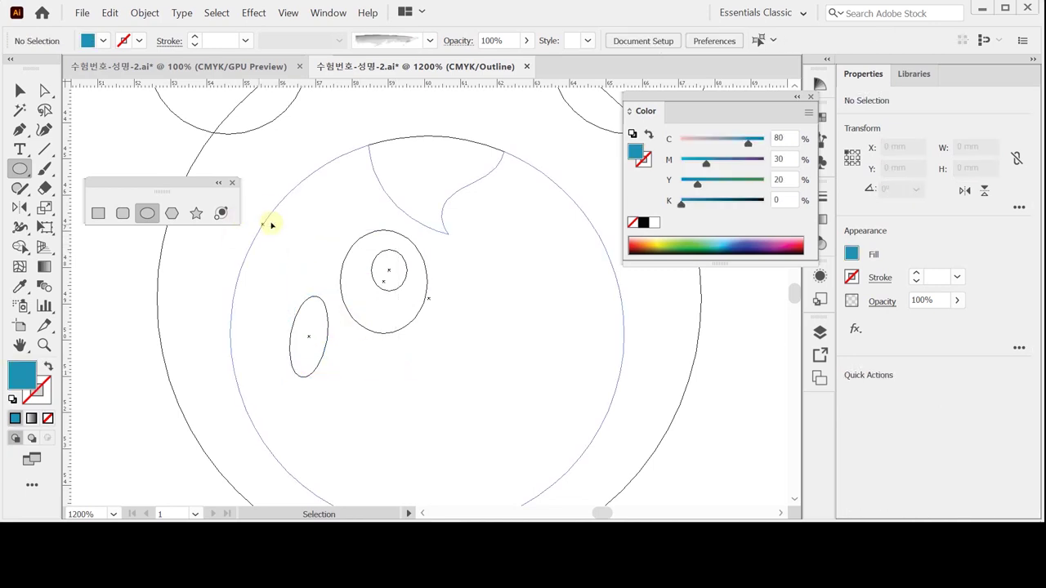
pyautogui.moveTo(289, 236); pyautogui.dragTo(388, 359)
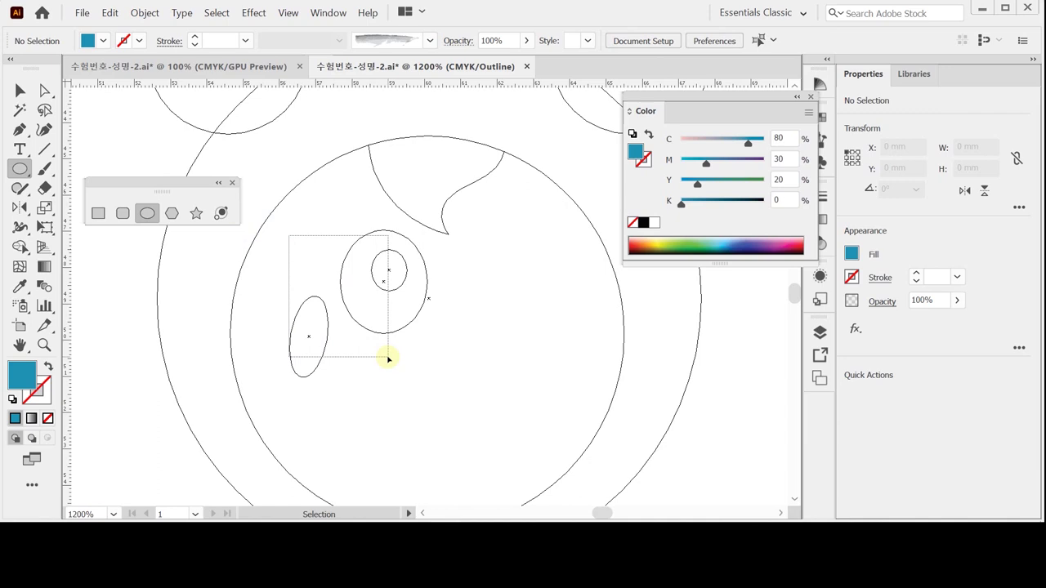
pyautogui.moveTo(389, 359); pyautogui.dragTo(386, 352)
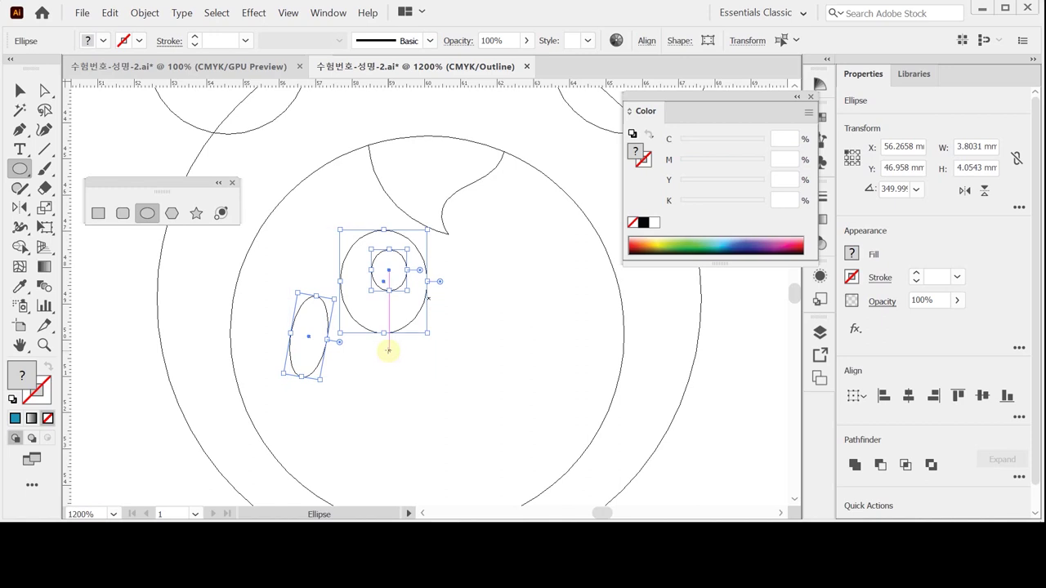
pyautogui.hotkey('ctrl', 'g')
pyautogui.hotkey('ctrl', 'y')
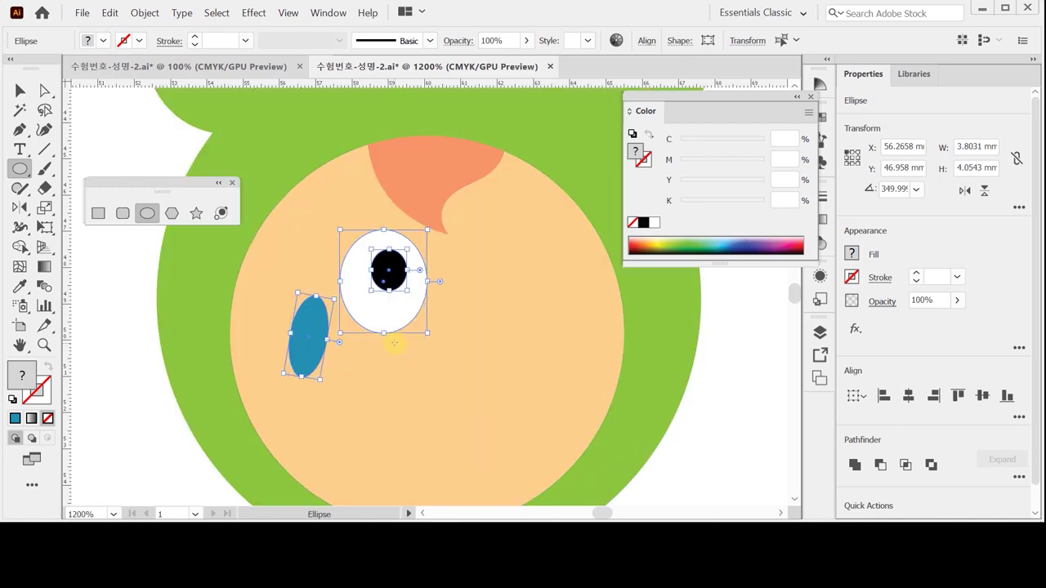
pyautogui.hotkey('ctrl', 'shift', 'g')
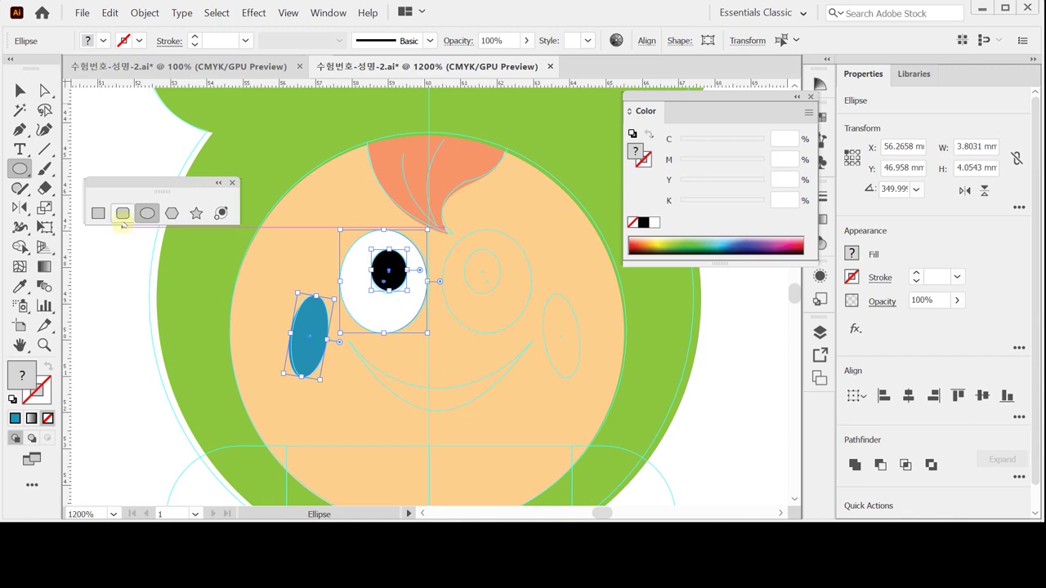
pyautogui.press('ctrl')
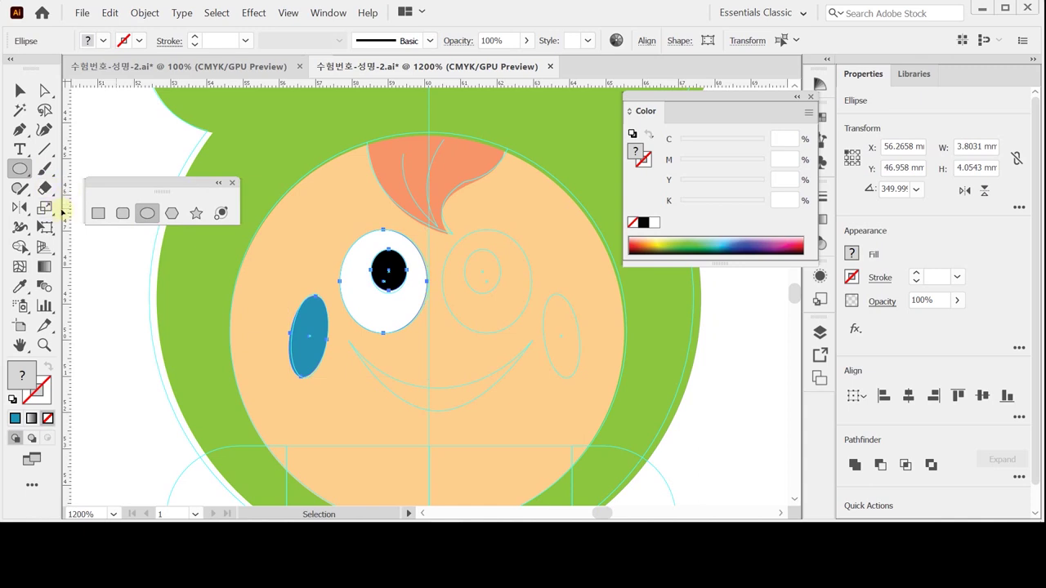
pyautogui.click(20, 208)
pyautogui.moveTo(442, 239); pyautogui.dragTo(511, 258)
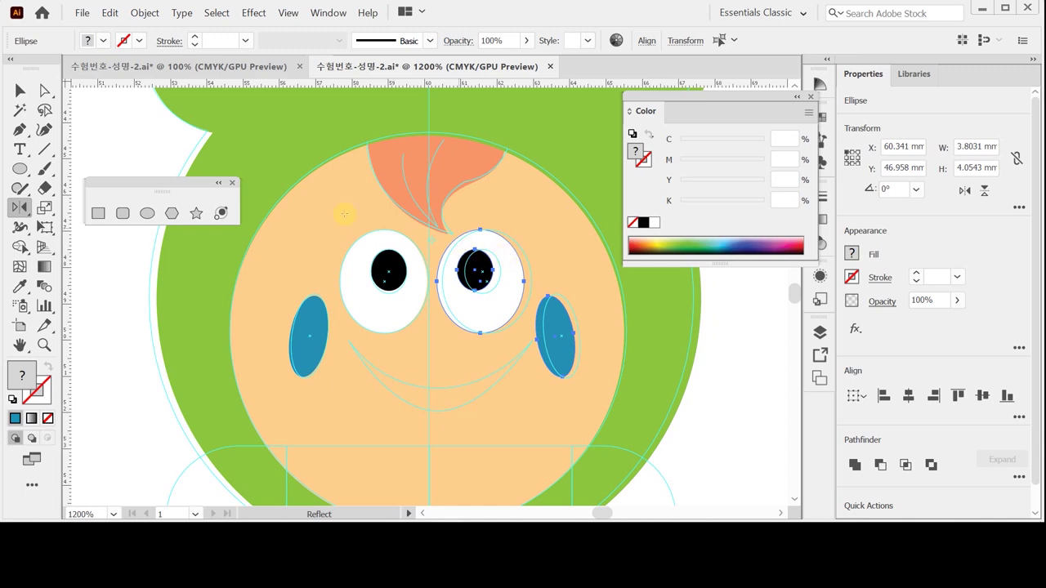
pyautogui.keyDown('ctrl'); pyautogui.click(112, 306); pyautogui.keyUp('ctrl')
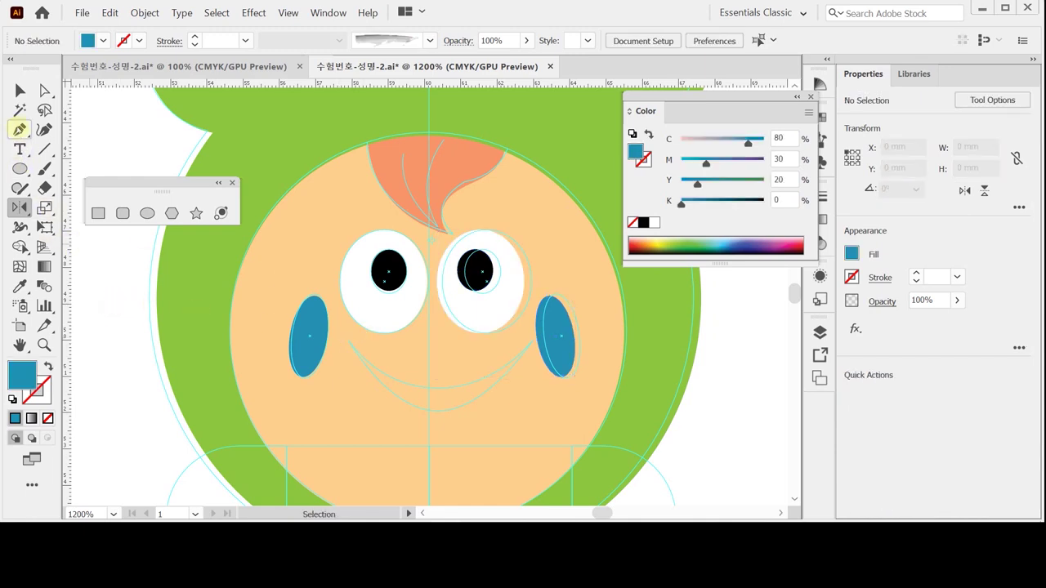
# - Draw a closed smile shape about 5.03 × 1.91 mm along the mouth guides with black fill and no stroke, and hide the guides
pyautogui.click(19, 129)
pyautogui.click(12, 400)
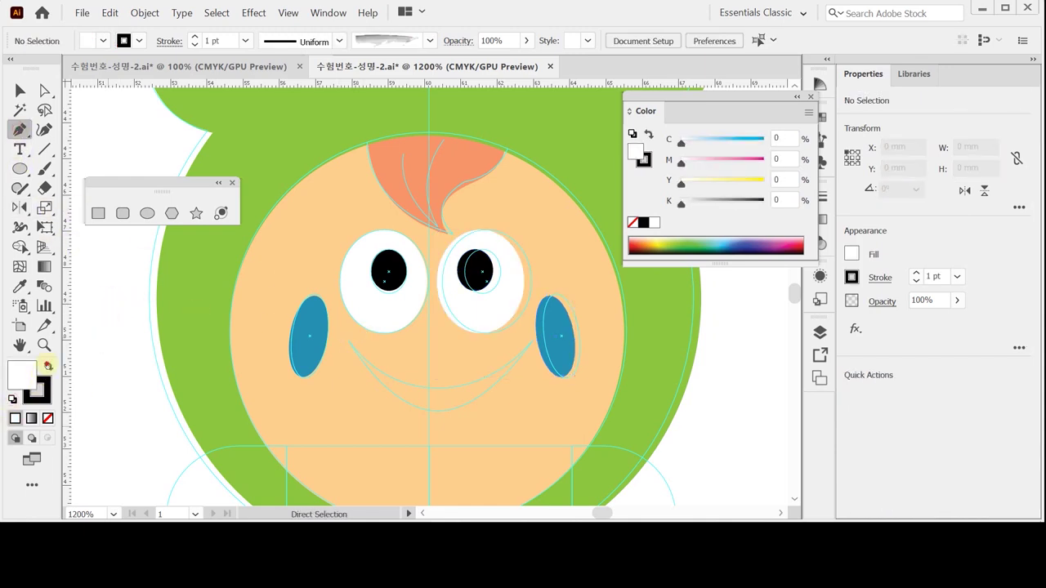
pyautogui.click(49, 366)
pyautogui.click(48, 419)
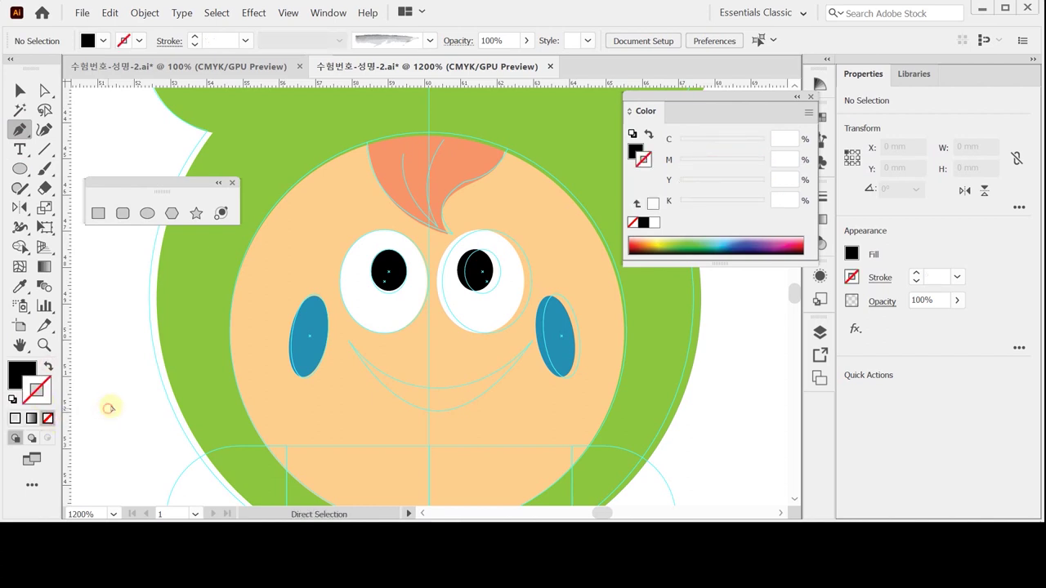
pyautogui.click(349, 344)
pyautogui.moveTo(436, 389); pyautogui.dragTo(480, 384)
pyautogui.click(532, 342)
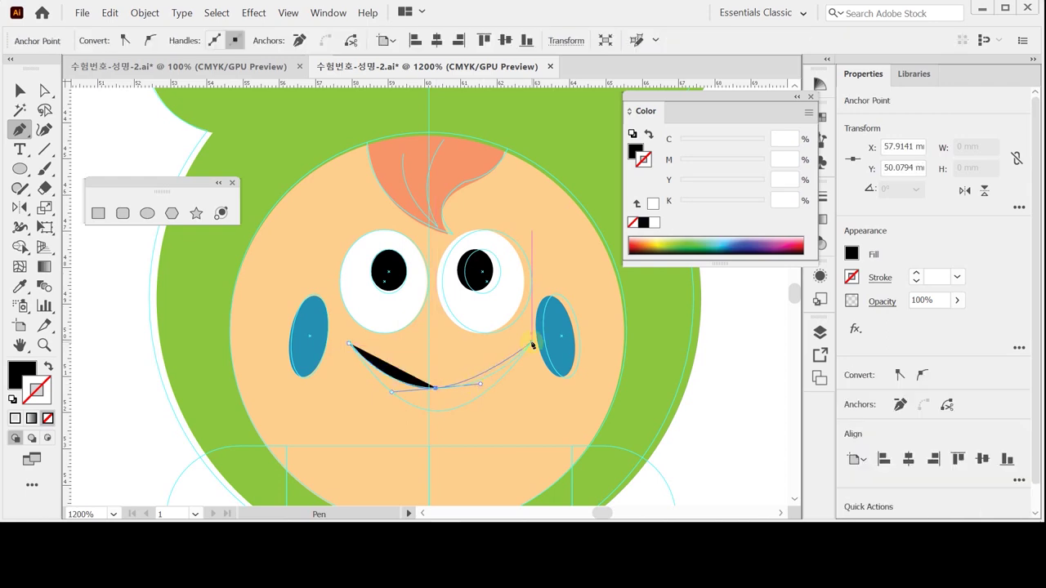
pyautogui.moveTo(532, 342)
pyautogui.mouseDown()
pyautogui.moveTo(548, 323)
pyautogui.moveTo(532, 346)
pyautogui.mouseUp()
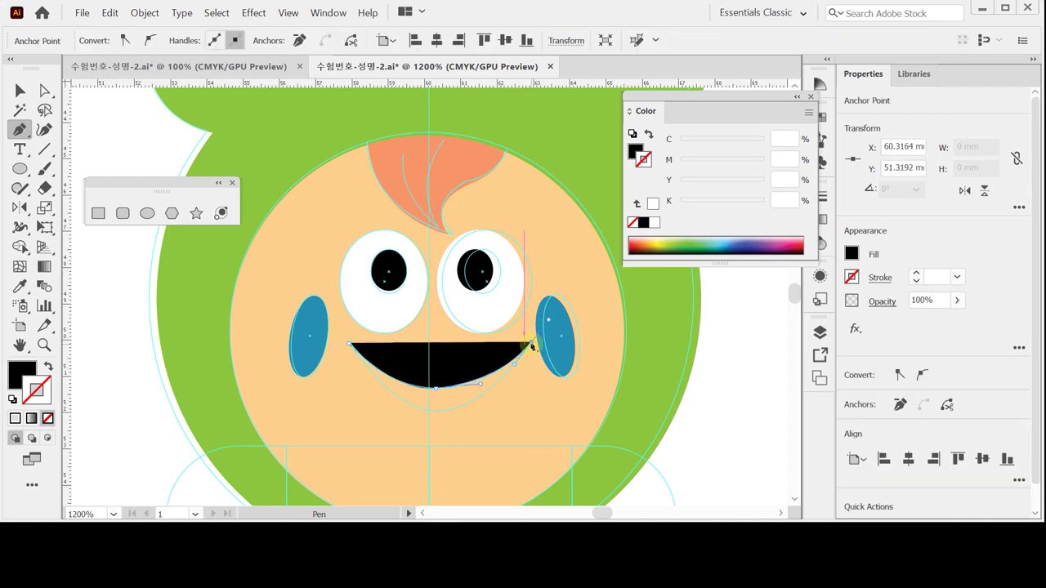
pyautogui.moveTo(440, 416); pyautogui.dragTo(390, 410)
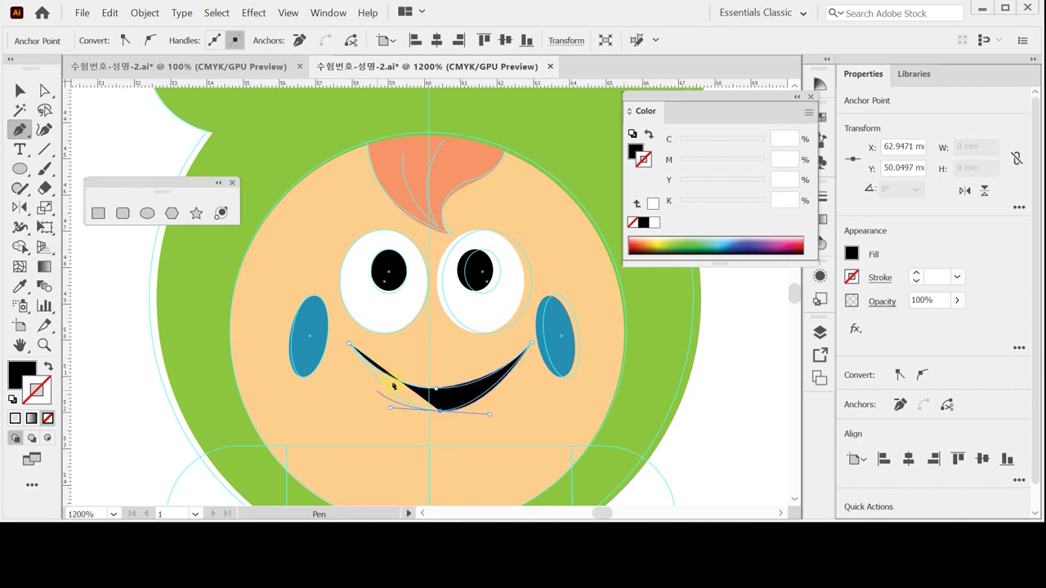
pyautogui.click(348, 344)
pyautogui.moveTo(348, 344); pyautogui.dragTo(344, 335)
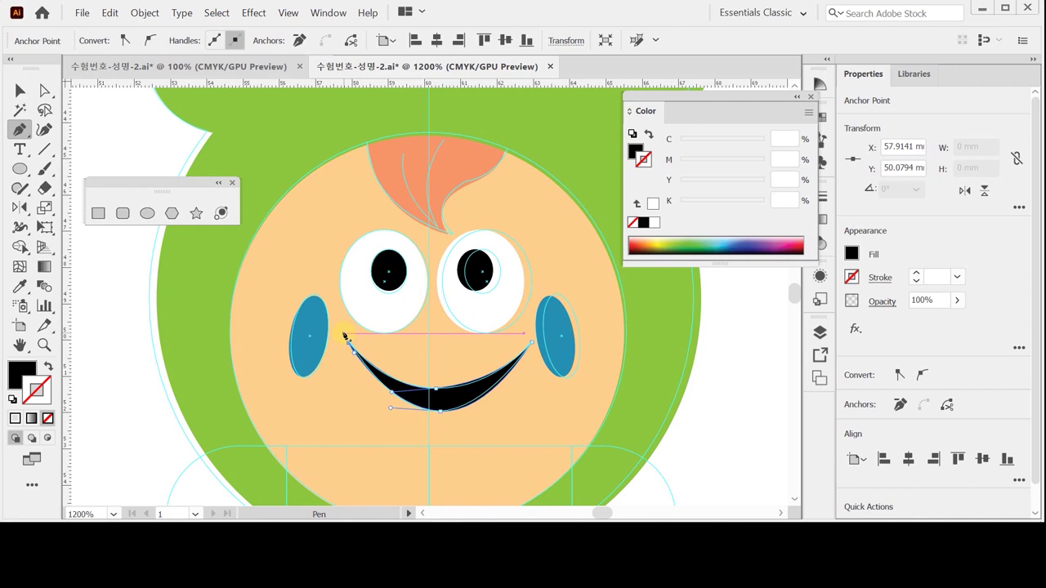
pyautogui.keyDown('ctrl'); pyautogui.click(130, 313); pyautogui.keyUp('ctrl')
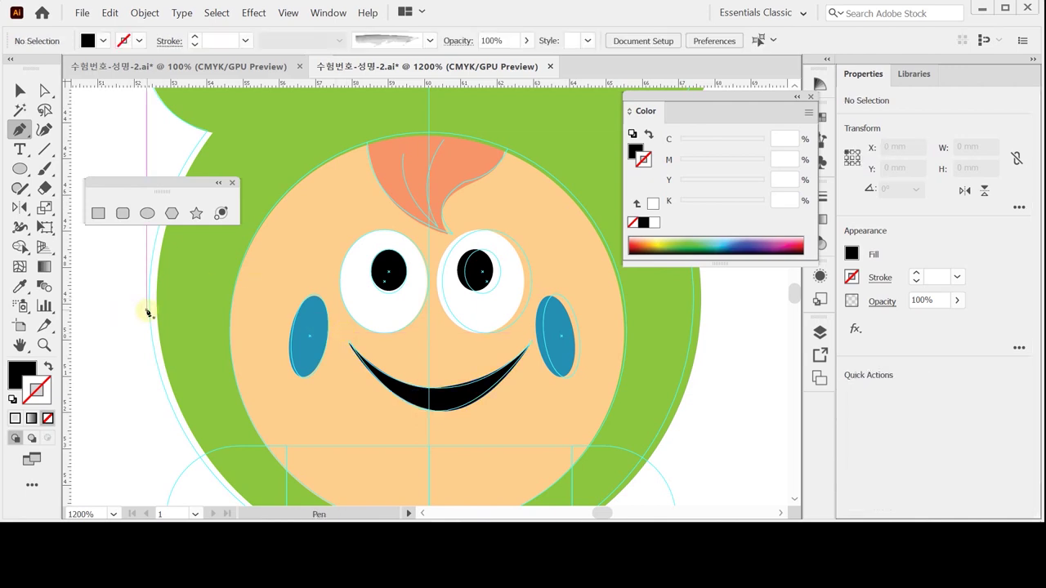
pyautogui.hotkey('ctrl', ';')
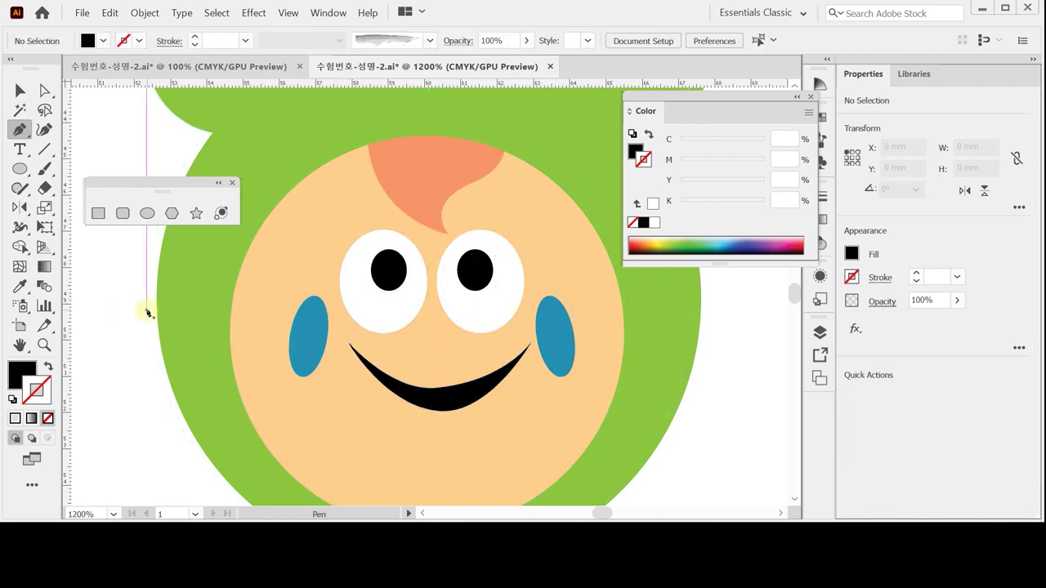
# - Try to reshape the mouth's lower curve using its bottom anchor point and direction handle
pyautogui.keyDown('ctrl'); pyautogui.click(441, 411); pyautogui.keyUp('ctrl')
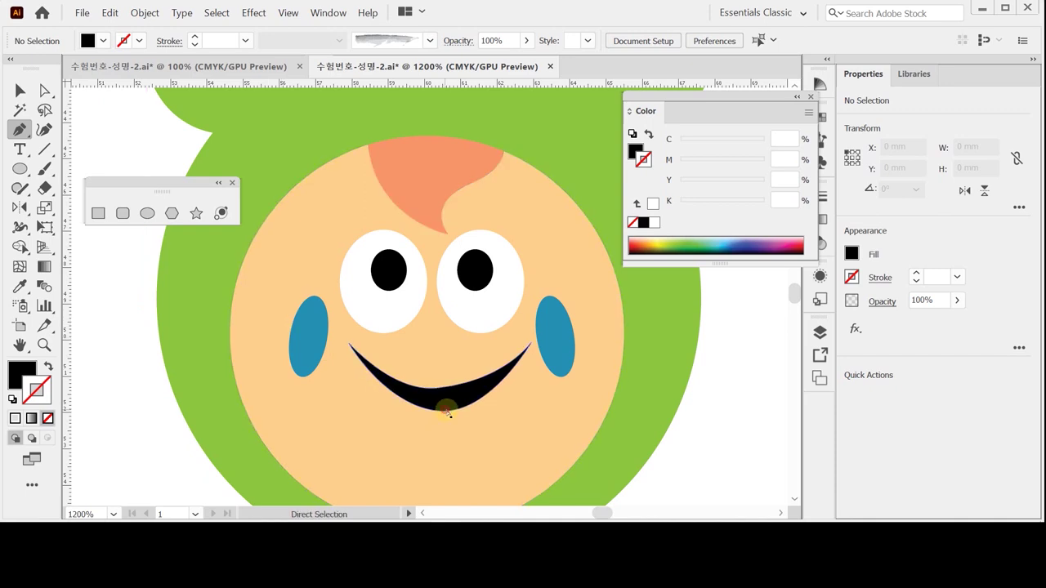
pyautogui.keyDown('ctrl'); pyautogui.click(442, 413); pyautogui.keyUp('ctrl')
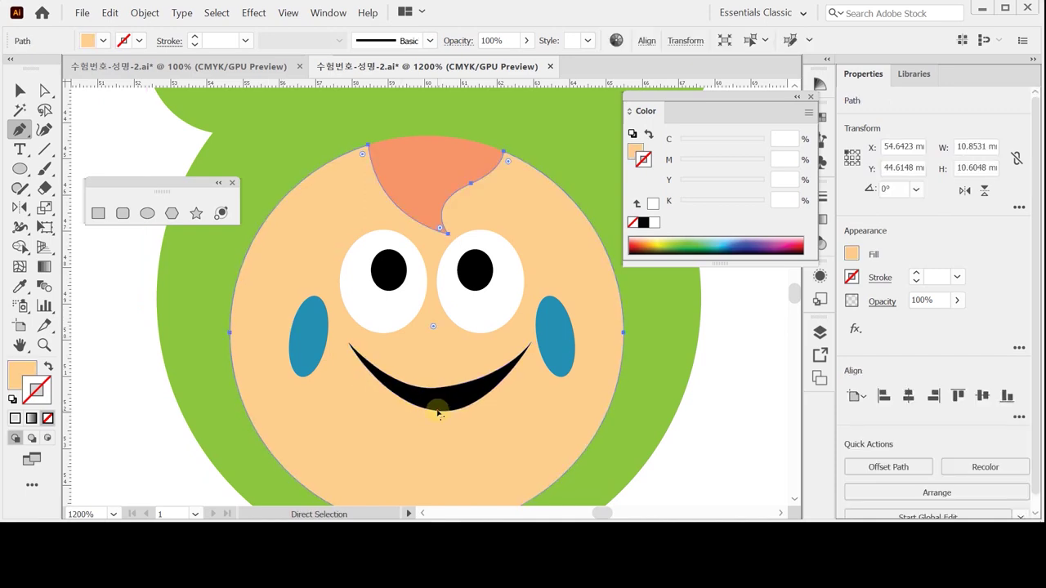
pyautogui.keyDown('ctrl'); pyautogui.click(441, 413); pyautogui.keyUp('ctrl')
pyautogui.keyDown('ctrl'); pyautogui.click(442, 412); pyautogui.keyUp('ctrl')
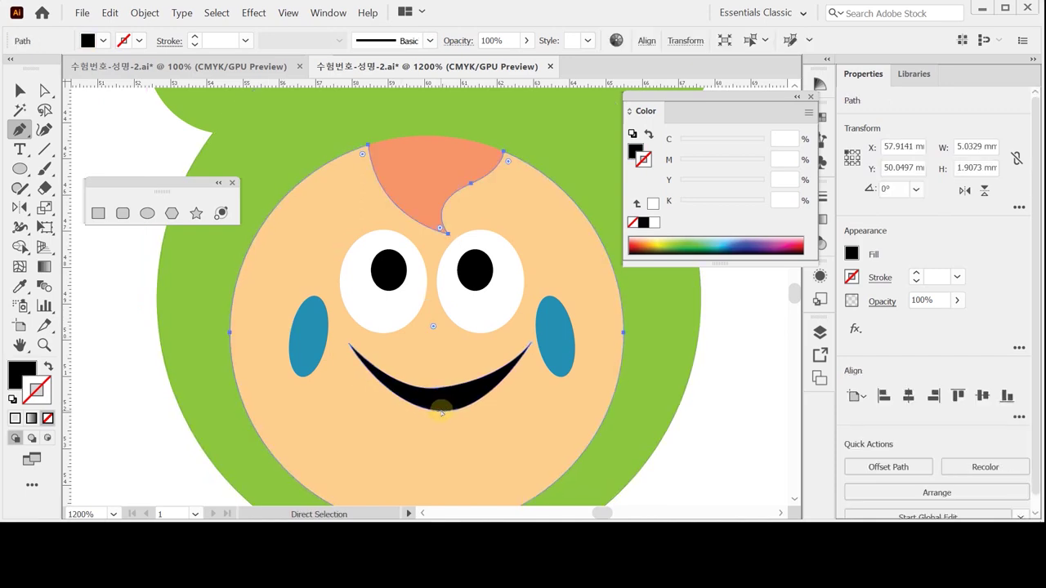
pyautogui.keyDown('ctrl'); pyautogui.click(441, 413); pyautogui.keyUp('ctrl')
pyautogui.keyDown('ctrl'); pyautogui.click(441, 412); pyautogui.keyUp('ctrl')
pyautogui.keyDown('ctrl'); pyautogui.click(441, 411); pyautogui.keyUp('ctrl')
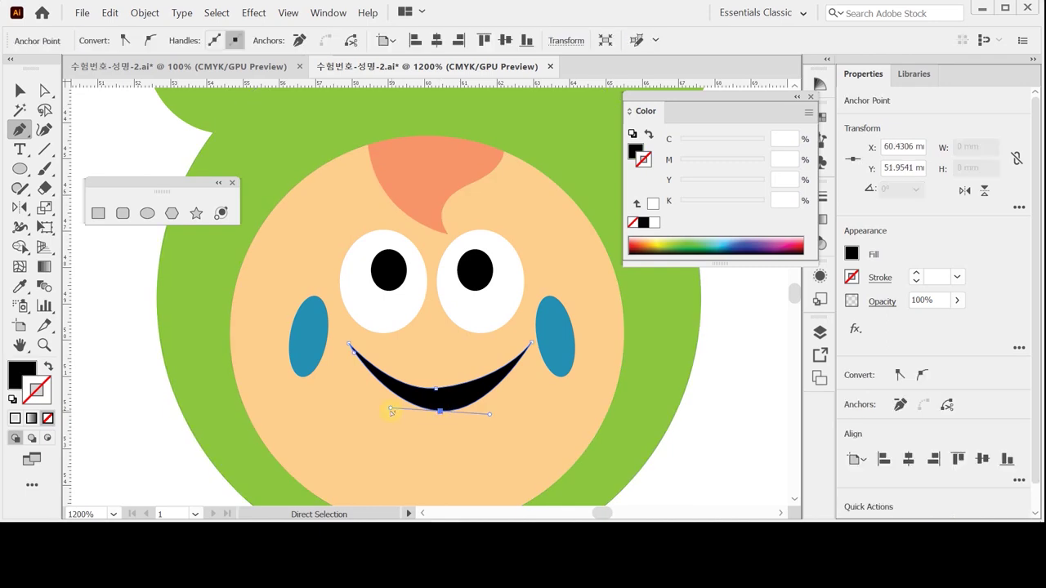
pyautogui.keyDown('ctrl'); pyautogui.click(390, 410); pyautogui.keyUp('ctrl')
pyautogui.keyDown('ctrl'); pyautogui.click(384, 412); pyautogui.keyUp('ctrl')
pyautogui.keyDown('ctrl'); pyautogui.click(390, 414); pyautogui.keyUp('ctrl')
pyautogui.keyDown('ctrl'); pyautogui.click(390, 414); pyautogui.keyUp('ctrl')
pyautogui.keyDown('ctrl'); pyautogui.click(441, 411); pyautogui.keyUp('ctrl')
pyautogui.keyDown('ctrl'); pyautogui.click(441, 412); pyautogui.keyUp('ctrl')
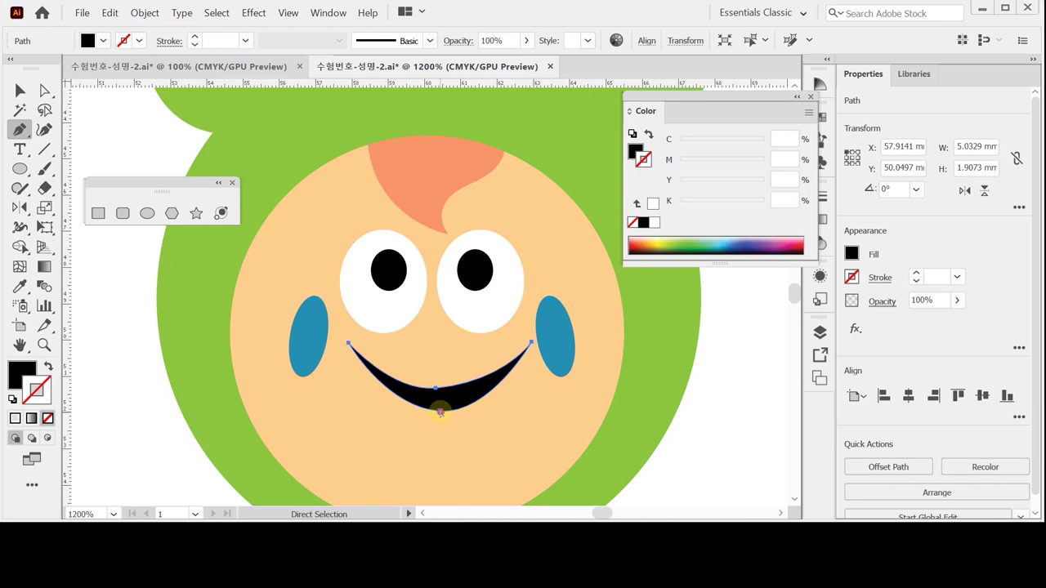
pyautogui.keyDown('ctrl'); pyautogui.click(440, 413); pyautogui.keyUp('ctrl')
pyautogui.keyDown('ctrl'); pyautogui.click(441, 413); pyautogui.keyUp('ctrl')
pyautogui.keyDown('ctrl'); pyautogui.click(441, 412); pyautogui.keyUp('ctrl')
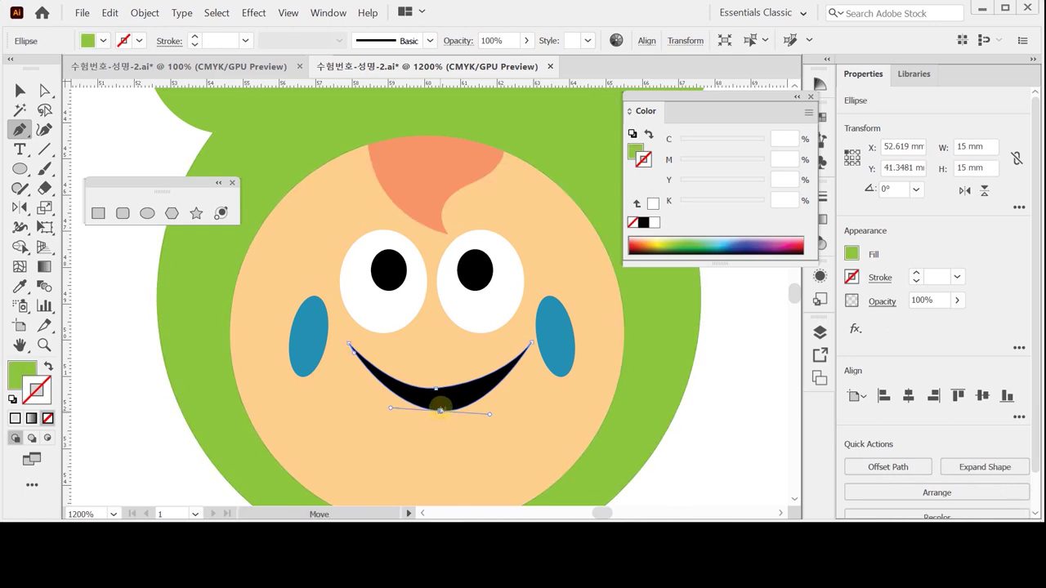
pyautogui.keyDown('ctrl'); pyautogui.click(440, 412); pyautogui.keyUp('ctrl')
pyautogui.keyDown('ctrl'); pyautogui.click(384, 414); pyautogui.keyUp('ctrl')
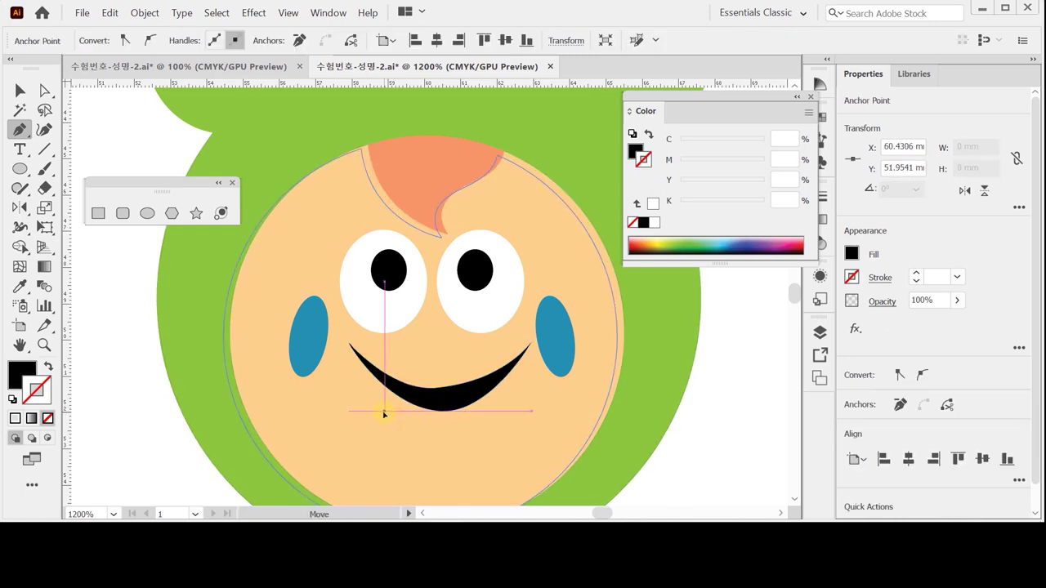
pyautogui.keyDown('ctrl'); pyautogui.click(381, 414); pyautogui.keyUp('ctrl')
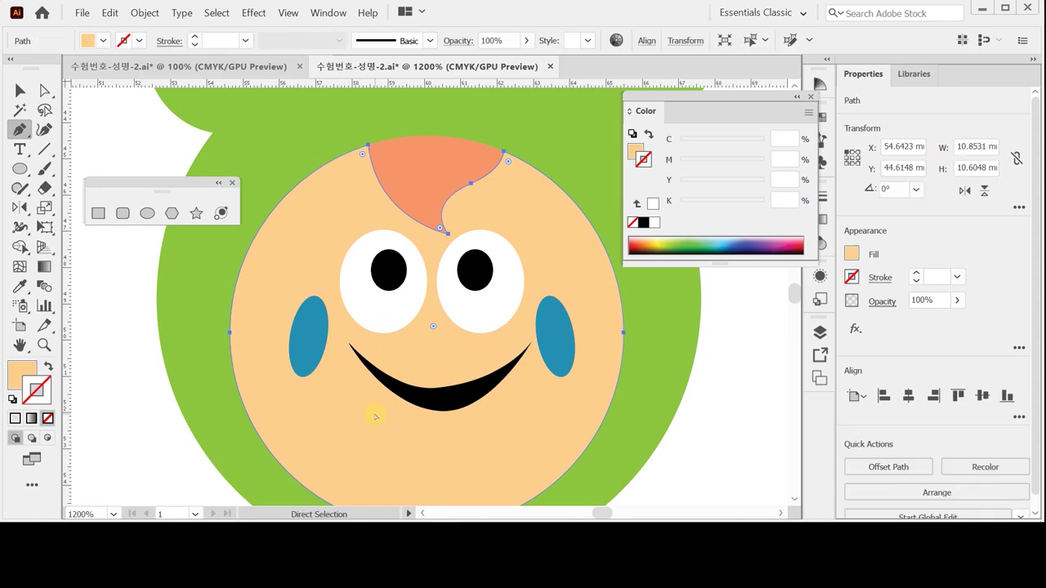
pyautogui.keyDown('ctrl'); pyautogui.click(137, 346); pyautogui.keyUp('ctrl')
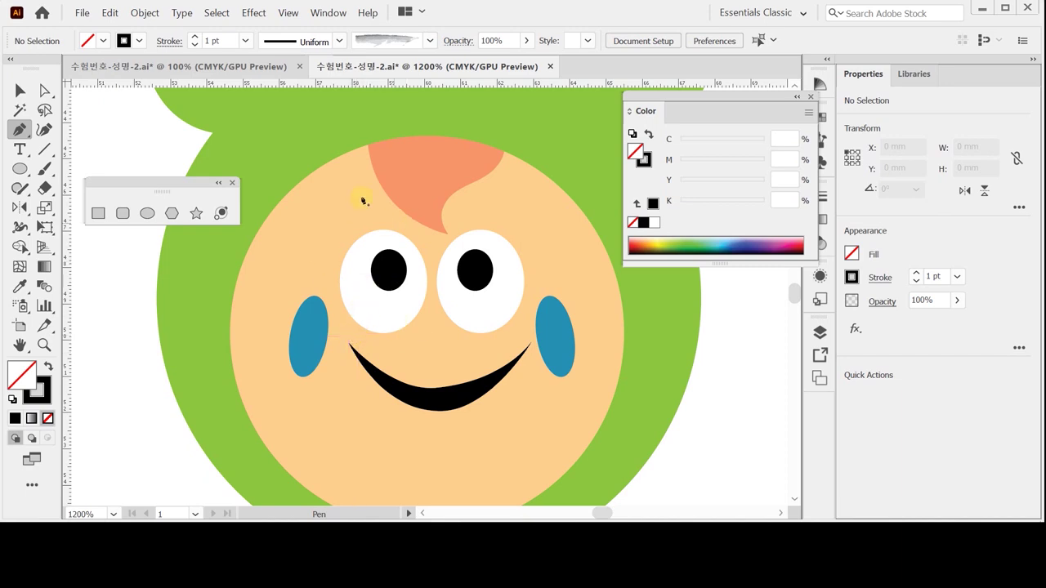
# - Draw a V-shaped pair of curved hair strand lines over the hair with no fill and a 1 pt black stroke
pyautogui.click(398, 158)
pyautogui.moveTo(447, 237); pyautogui.dragTo(493, 264)
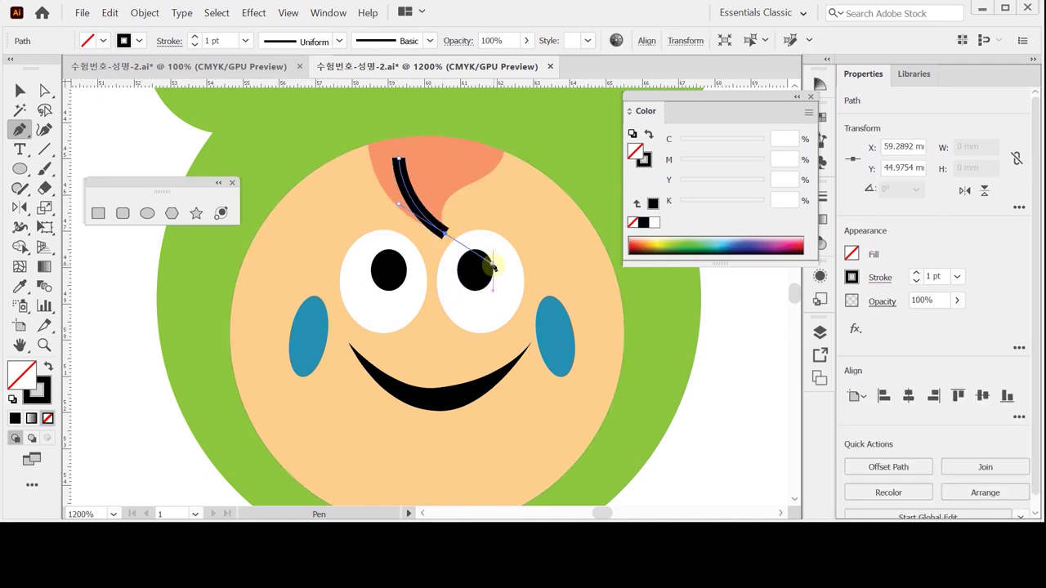
pyautogui.click(446, 237)
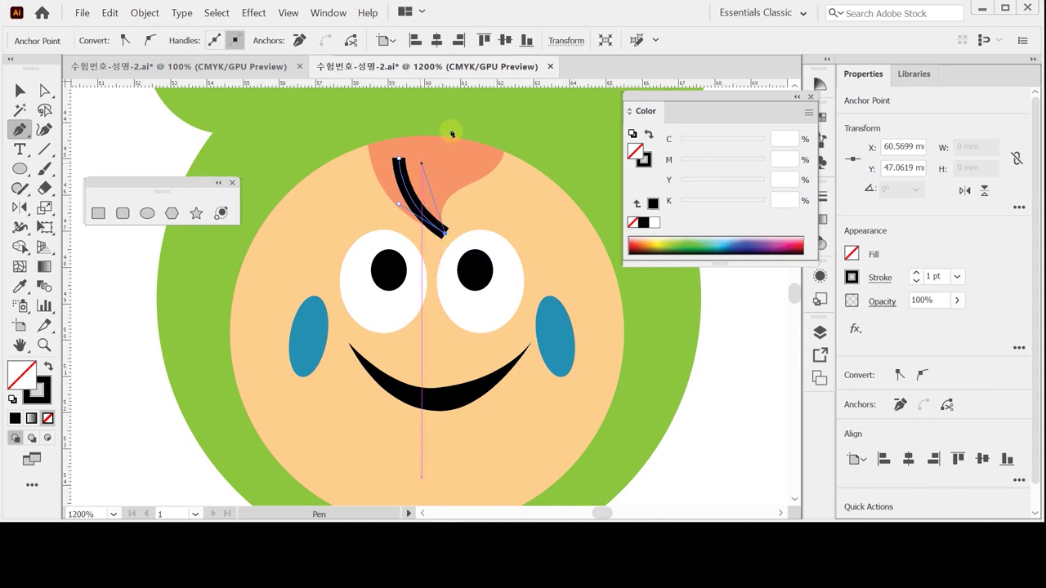
pyautogui.moveTo(441, 141); pyautogui.dragTo(474, 100)
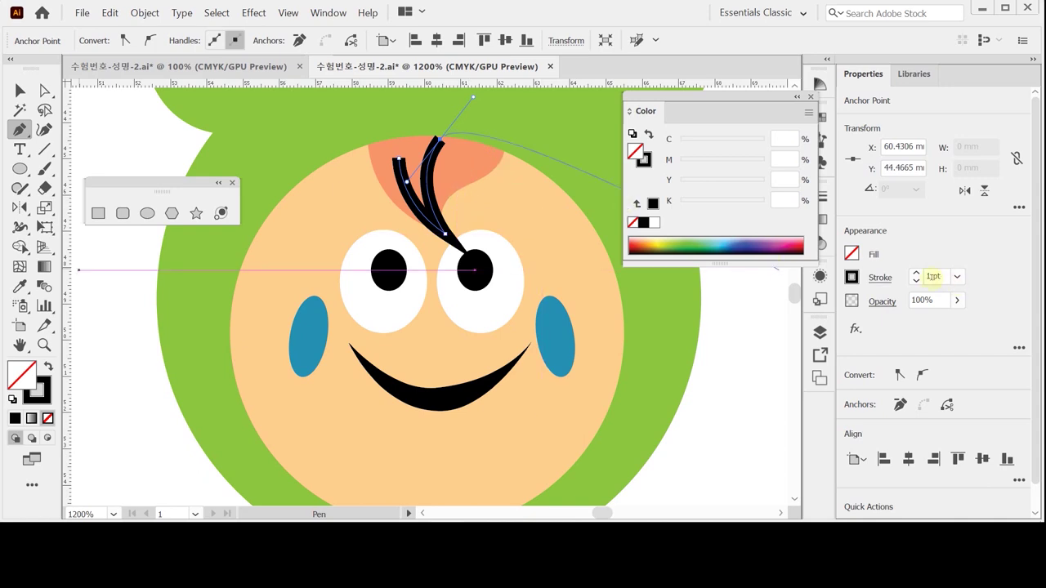
# - Set the hair strand lines' stroke weight to 0.5 pt and deselect them
pyautogui.click(916, 281)
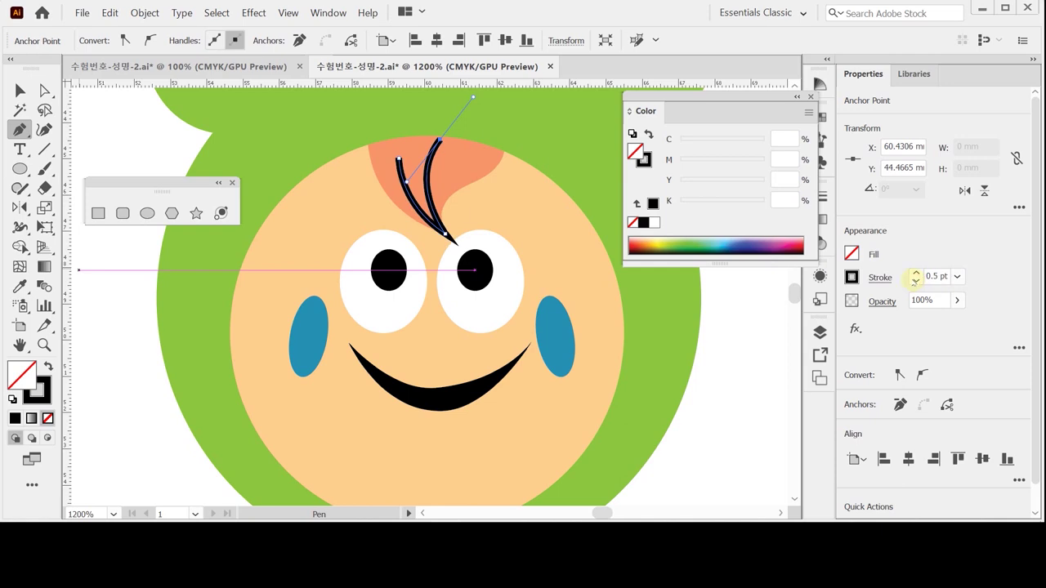
pyautogui.keyDown('ctrl'); pyautogui.click(122, 307); pyautogui.keyUp('ctrl')
pyautogui.press('a')
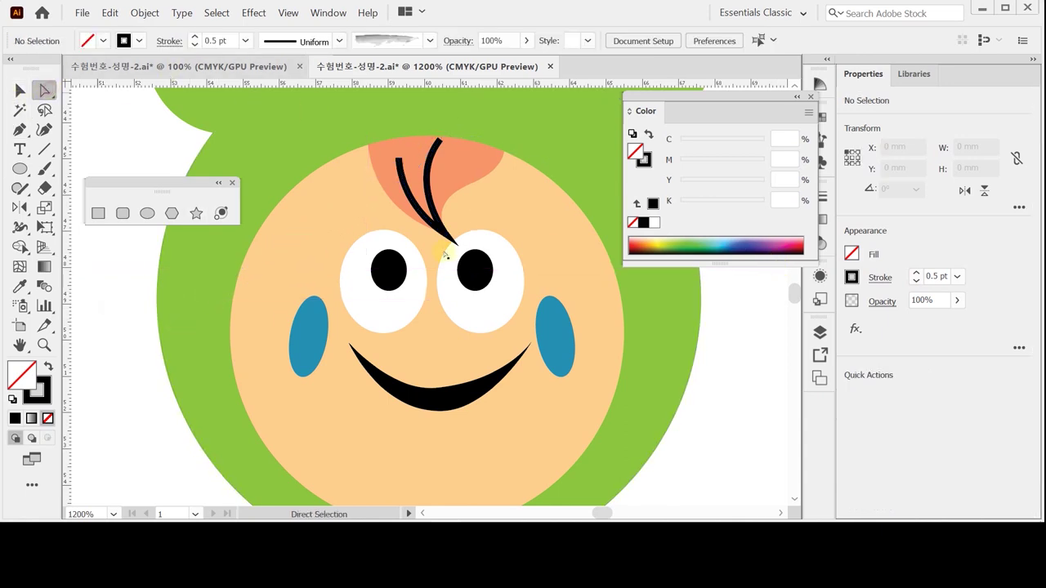
pyautogui.click(439, 228)
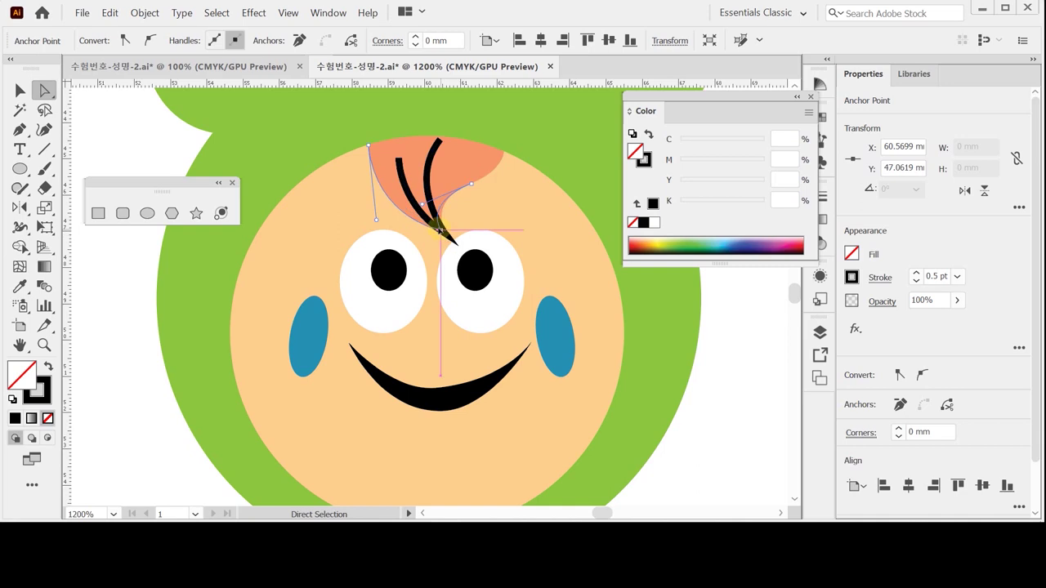
pyautogui.keyDown('ctrl'); pyautogui.click(439, 231); pyautogui.keyUp('ctrl')
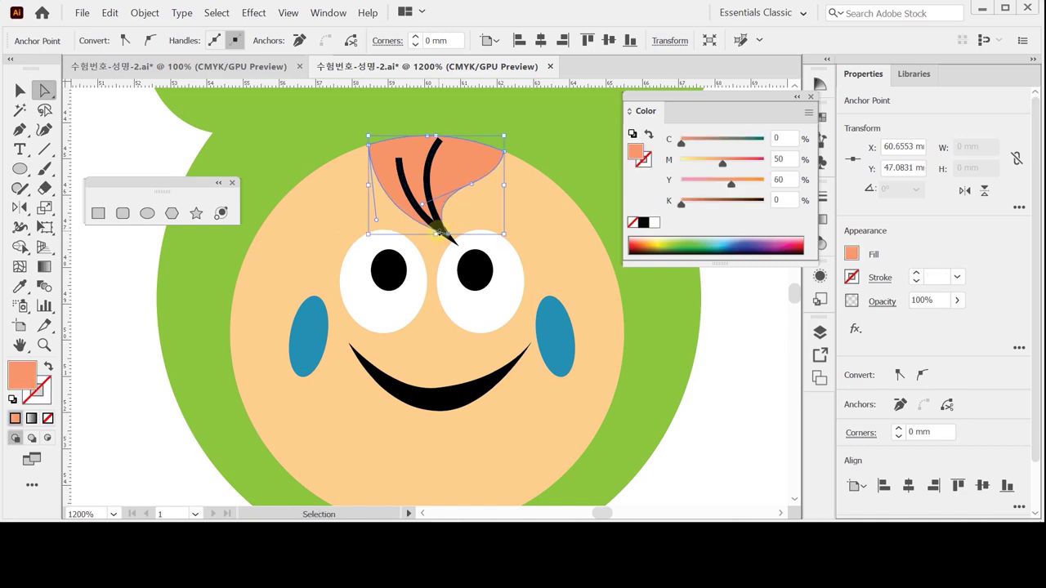
pyautogui.keyDown('ctrl'); pyautogui.click(441, 234); pyautogui.keyUp('ctrl')
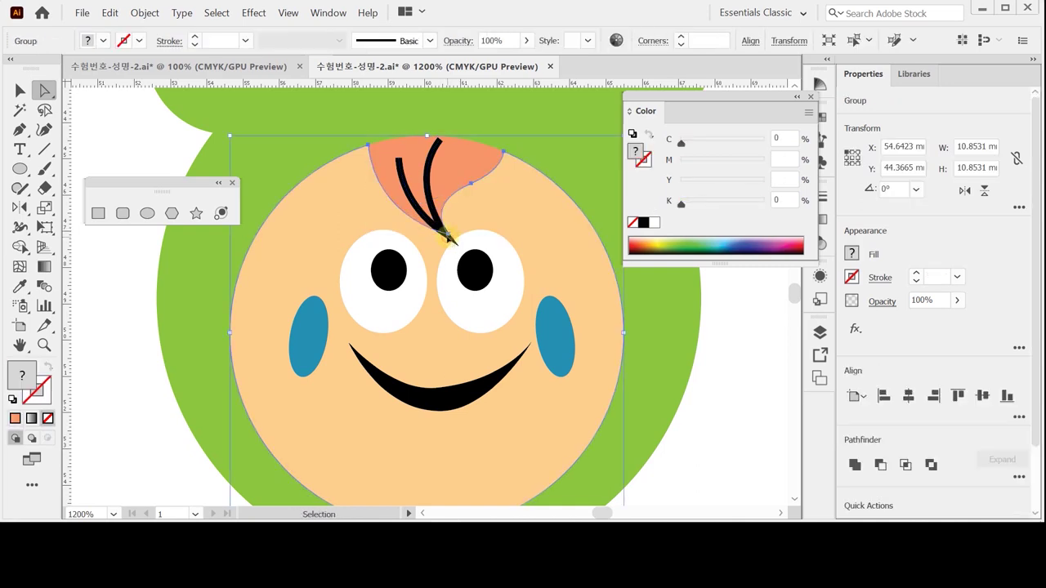
pyautogui.click(448, 237)
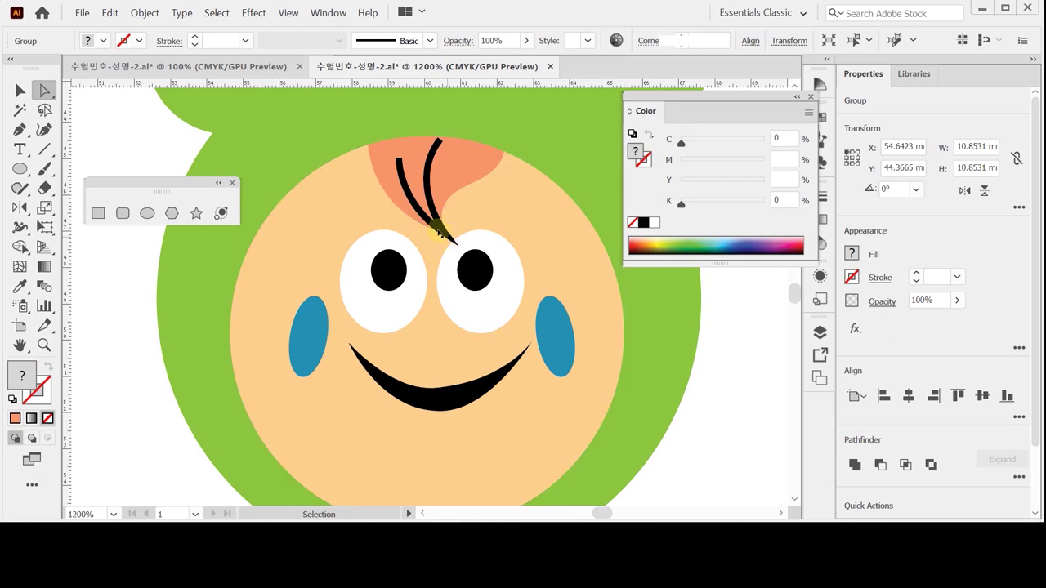
pyautogui.click(448, 237)
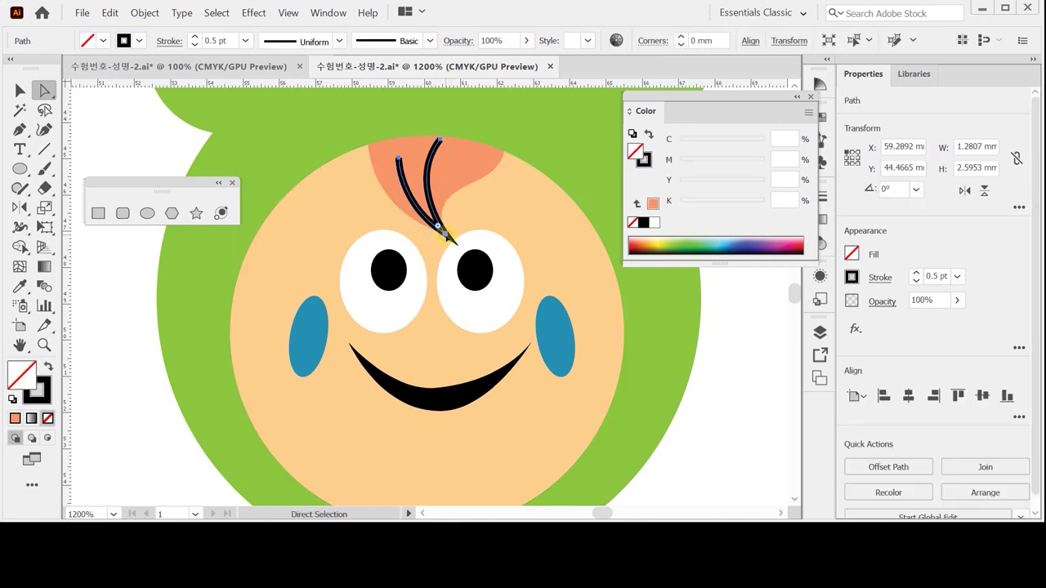
pyautogui.click(441, 233)
pyautogui.keyDown('ctrl'); pyautogui.click(443, 233); pyautogui.keyUp('ctrl')
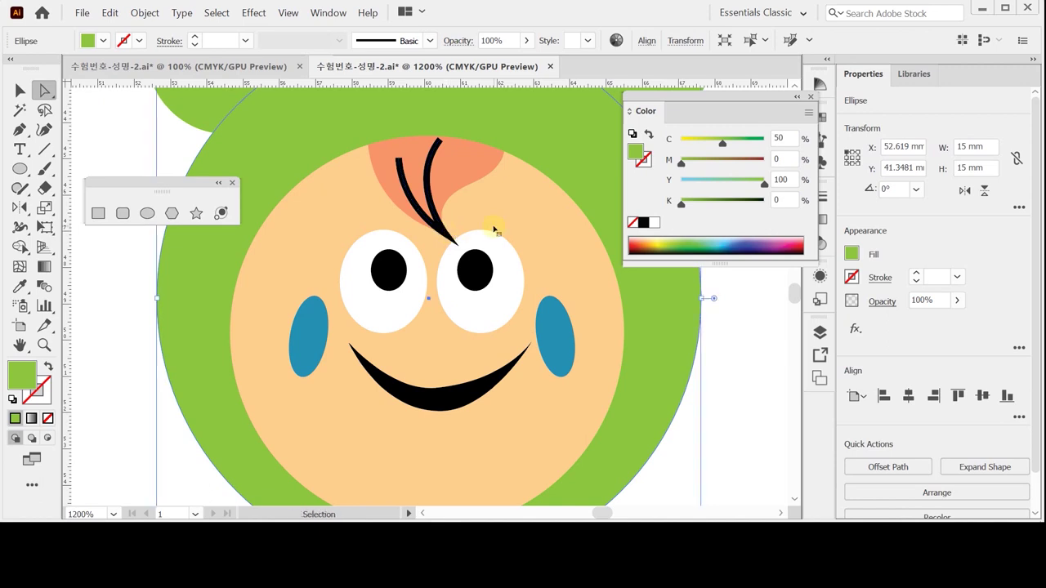
pyautogui.hotkey('ctrl', 'shift', 'a')
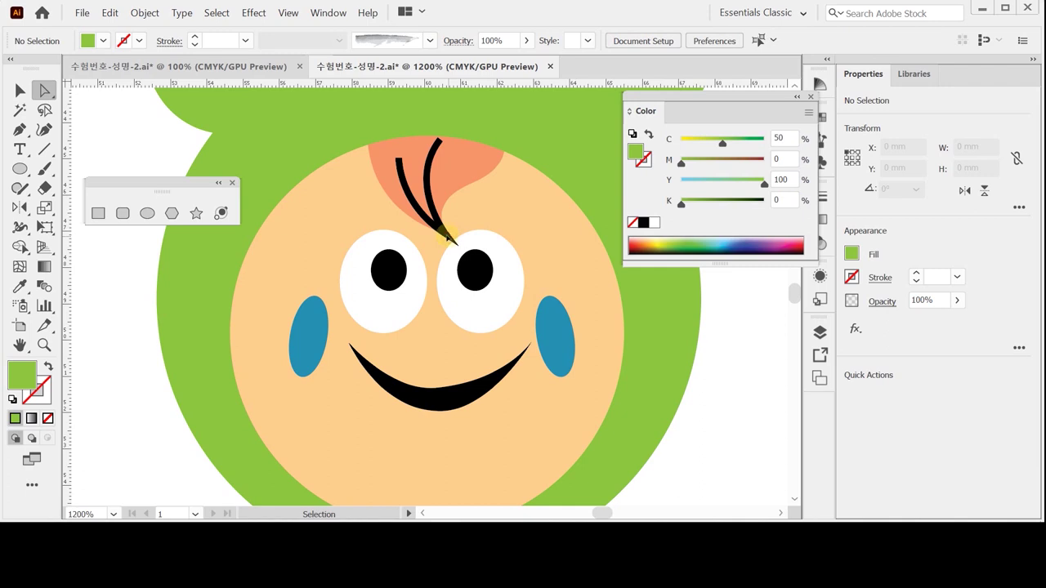
# - Move the hair strands' shared lower anchor slightly up and to the left, and adjust a strand's curve with its direction handle
pyautogui.click(448, 236)
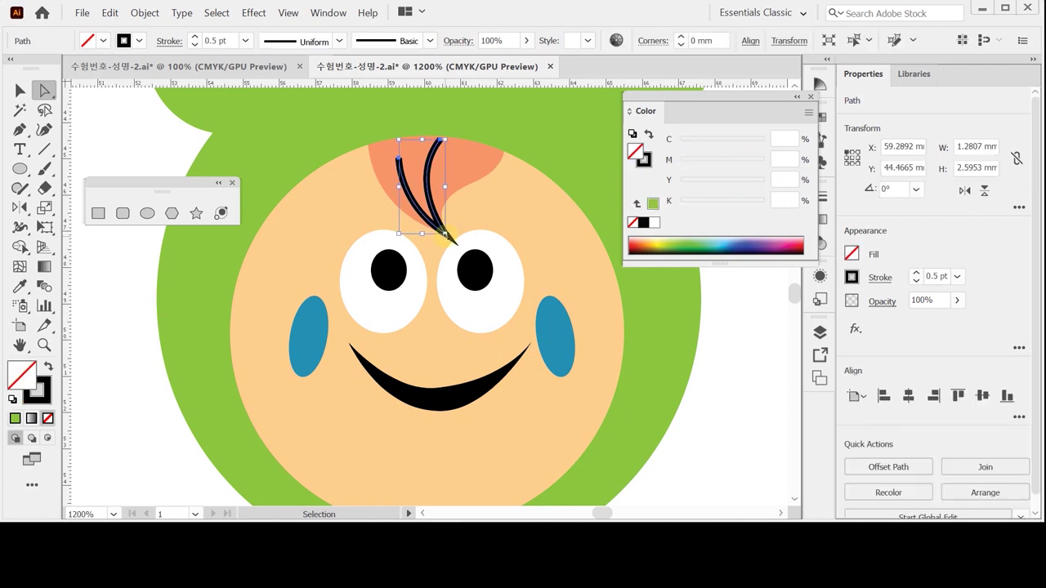
pyautogui.click(440, 233)
pyautogui.moveTo(450, 240); pyautogui.dragTo(441, 231)
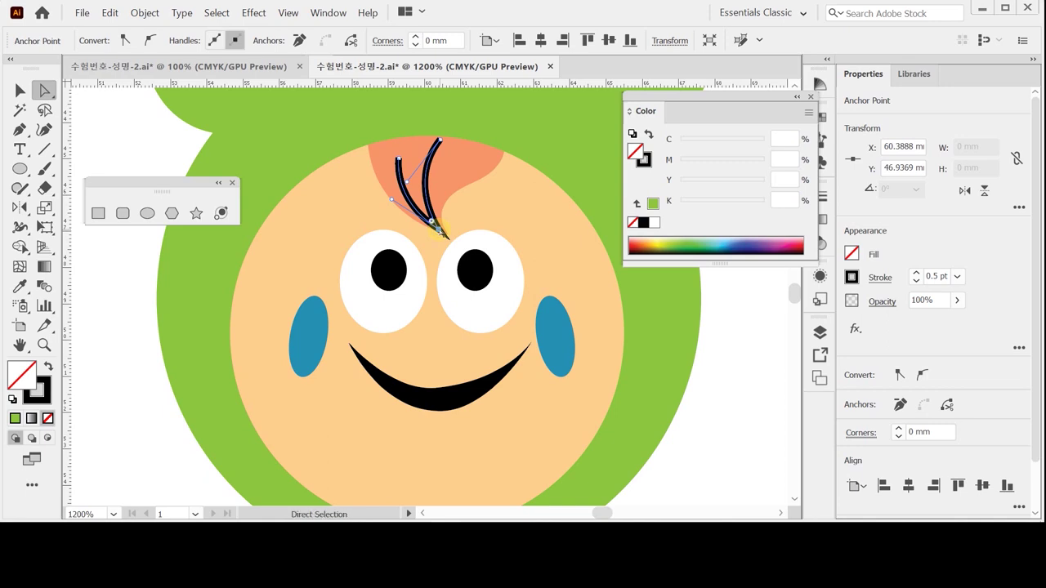
pyautogui.moveTo(407, 182); pyautogui.dragTo(413, 187)
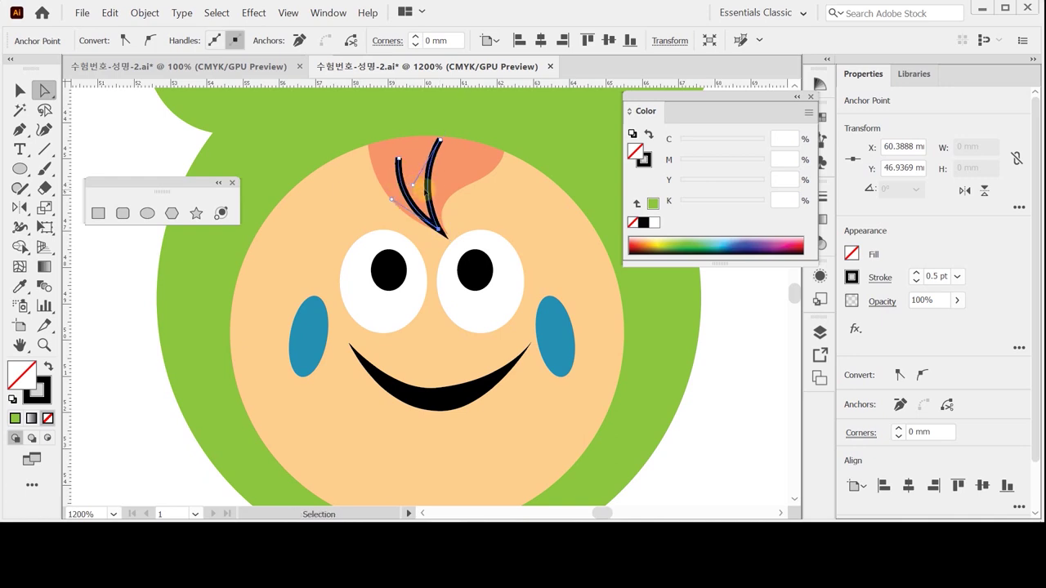
# - Save the document and clear the selection
pyautogui.keyDown('ctrl'); pyautogui.click(423, 190); pyautogui.keyUp('ctrl')
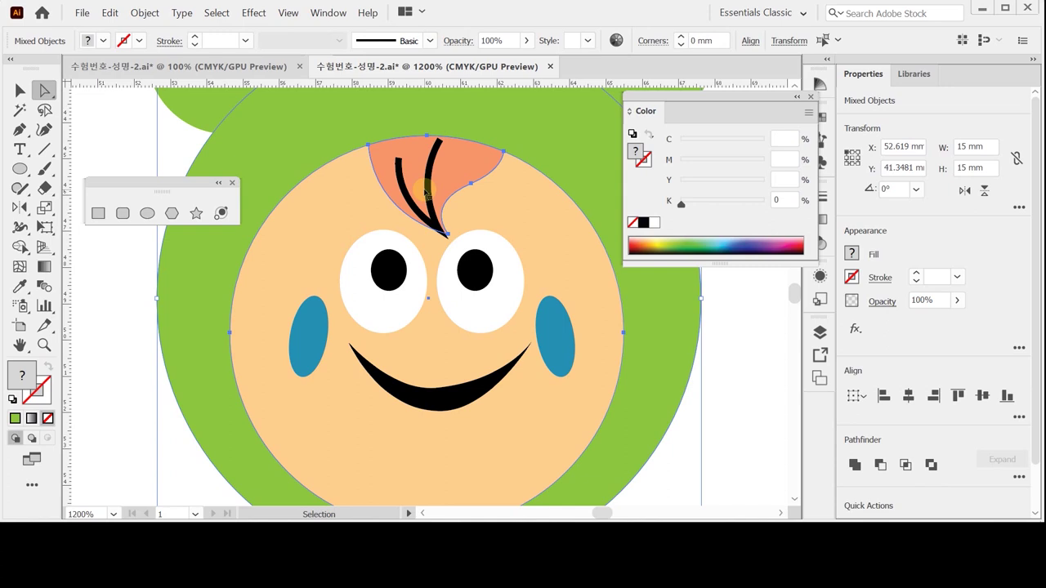
pyautogui.hotkey('ctrl', 's')
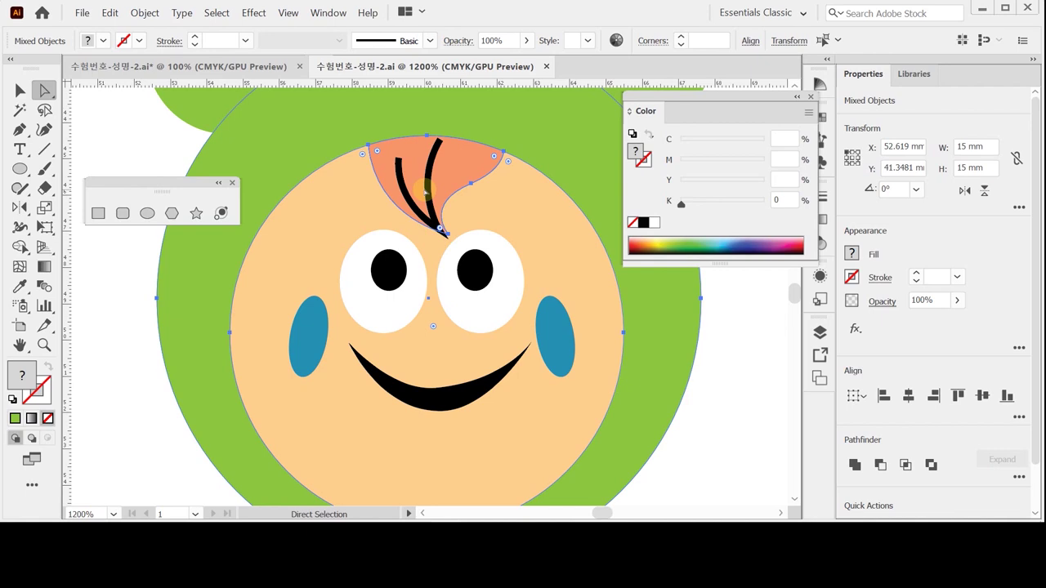
pyautogui.keyDown('ctrl'); pyautogui.click(149, 401); pyautogui.keyUp('ctrl')
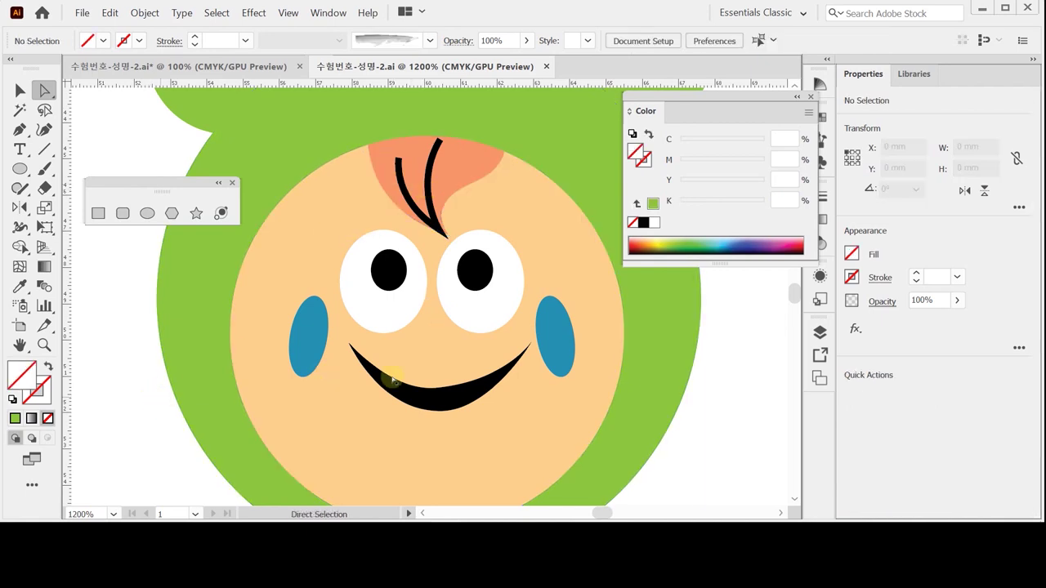
# - Show the guides and draw a rounded rectangle about 14.05 × 4.03 mm over the neck band guide below the mouth
pyautogui.moveTo(465, 402); pyautogui.dragTo(444, 319)
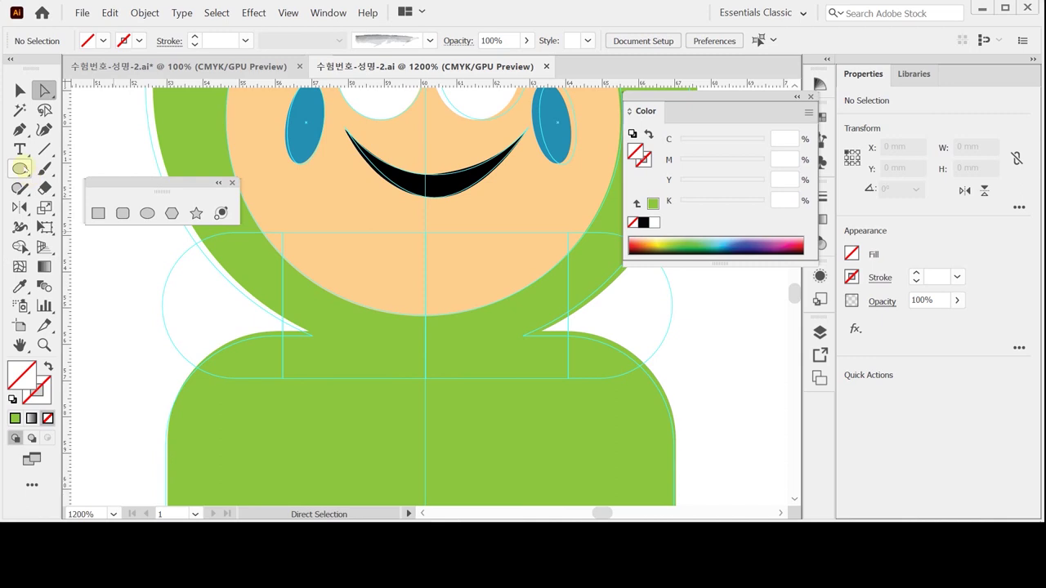
pyautogui.click(123, 212)
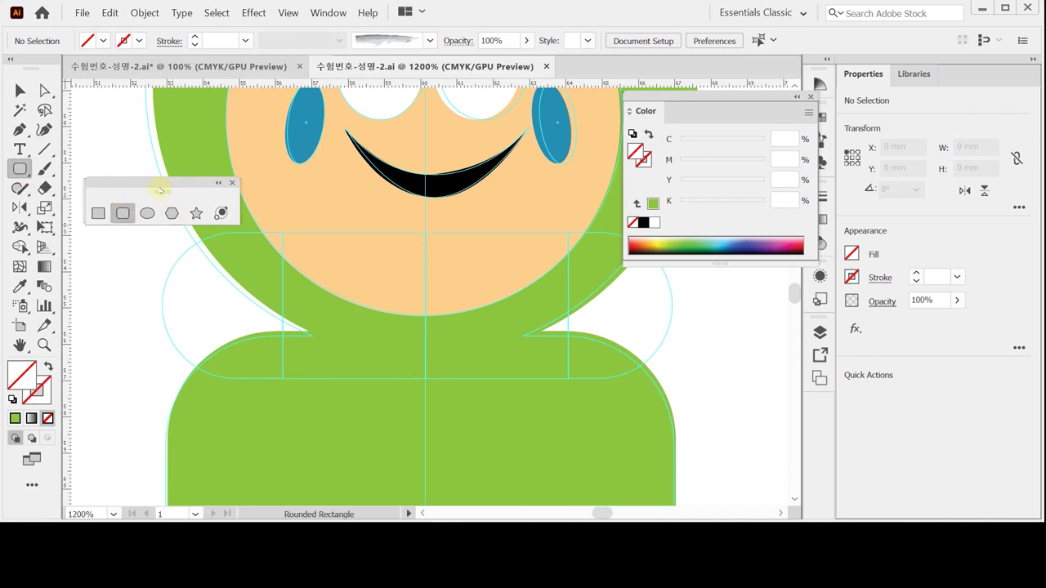
pyautogui.moveTo(159, 190); pyautogui.dragTo(156, 182)
pyautogui.hotkey('ctrl', '-')
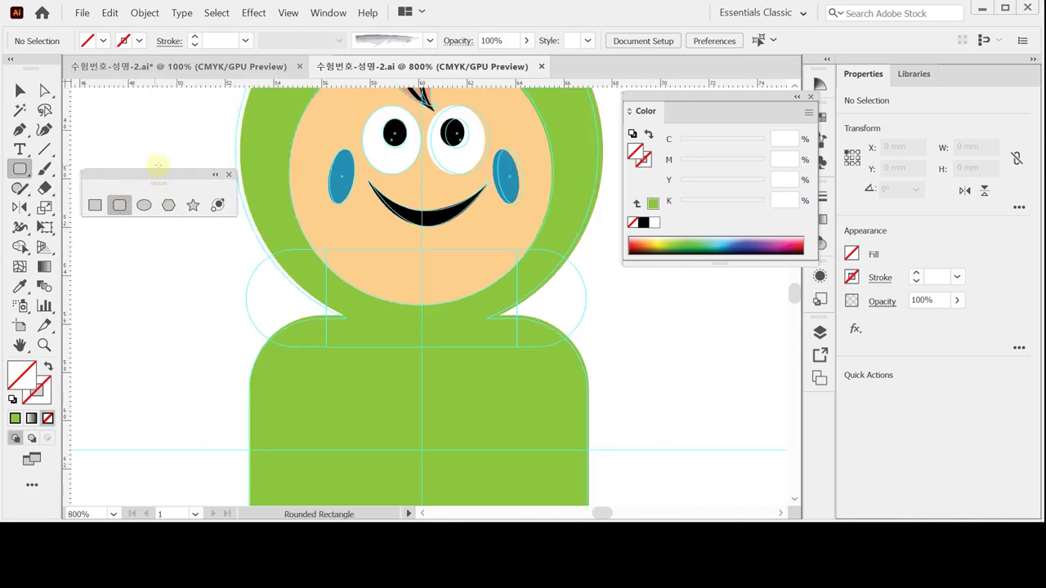
pyautogui.moveTo(246, 250); pyautogui.dragTo(585, 346)
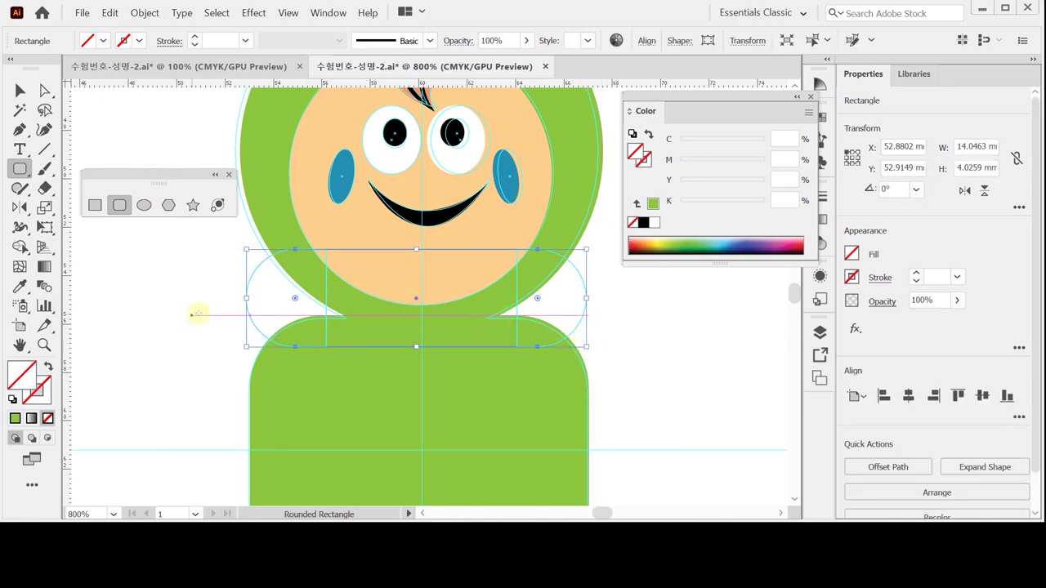
# - Fill the neck band with C0 M0 Y0 K20, round its ends fully and deselect it
pyautogui.click(654, 222)
pyautogui.write('20')
pyautogui.press('Return')
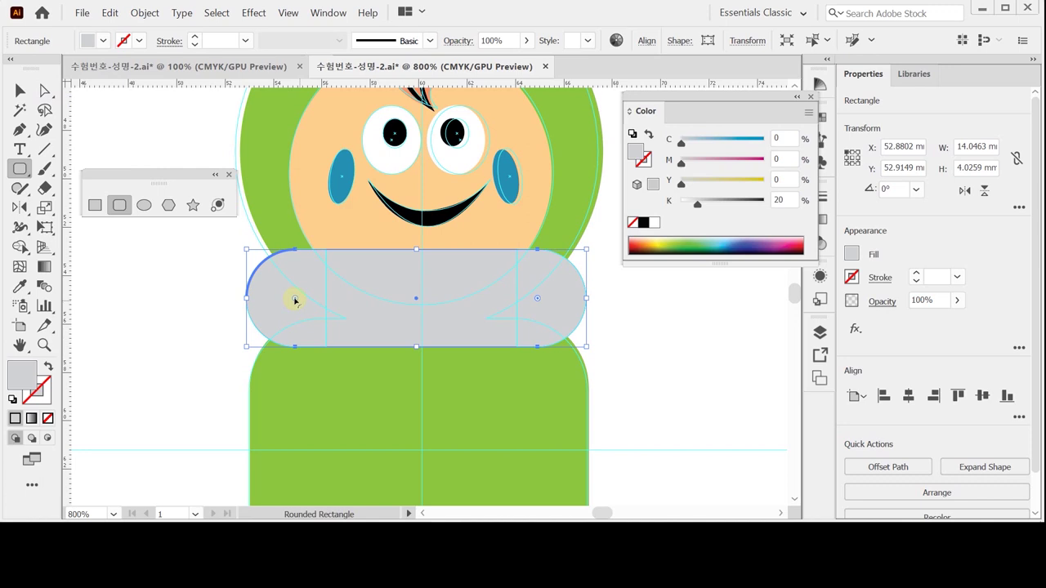
pyautogui.moveTo(297, 301); pyautogui.dragTo(294, 299)
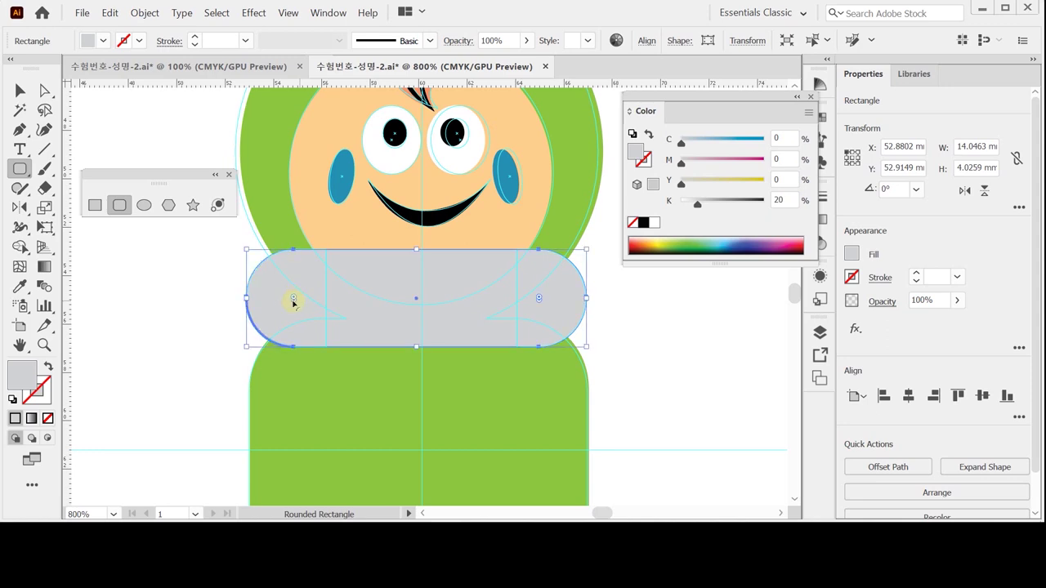
pyautogui.keyDown('ctrl'); pyautogui.click(192, 270); pyautogui.keyUp('ctrl')
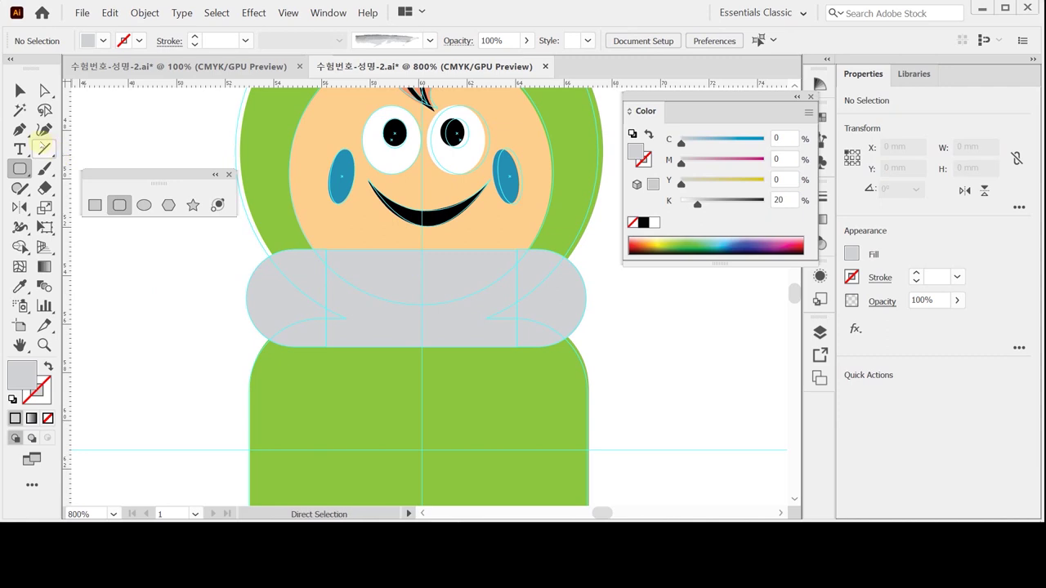
# - Draw three vertical lines across the neck band along its guides, with no fill and a 1 pt black stroke, extending past both edges
pyautogui.click(45, 148)
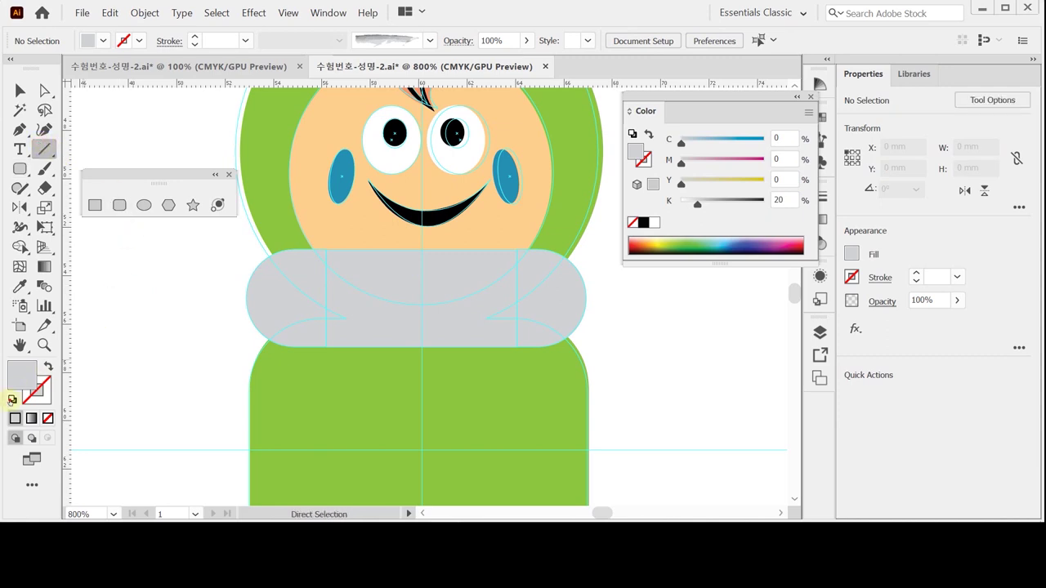
pyautogui.click(12, 400)
pyautogui.press('/')
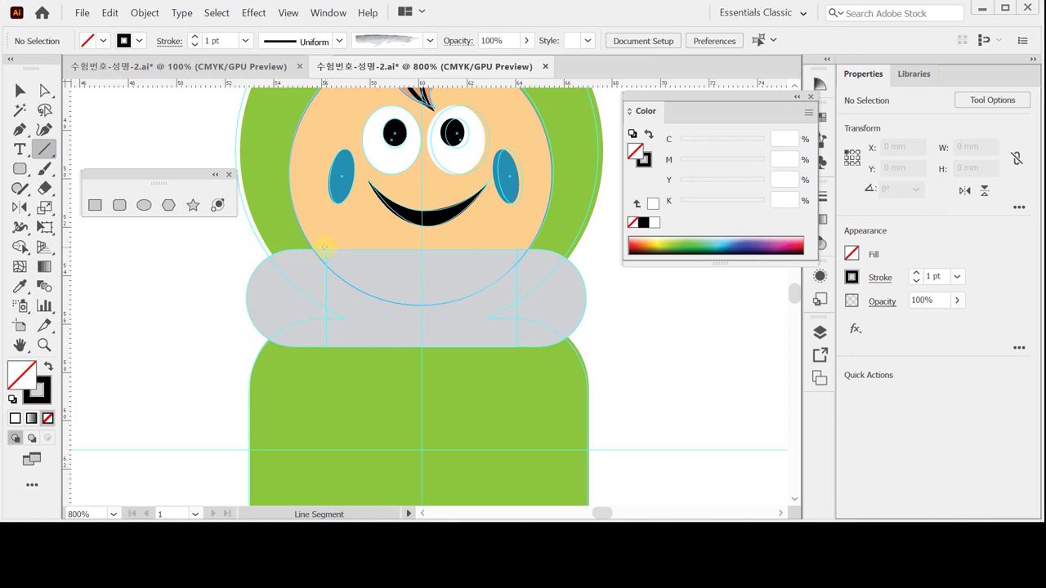
pyautogui.moveTo(324, 230); pyautogui.dragTo(324, 381)
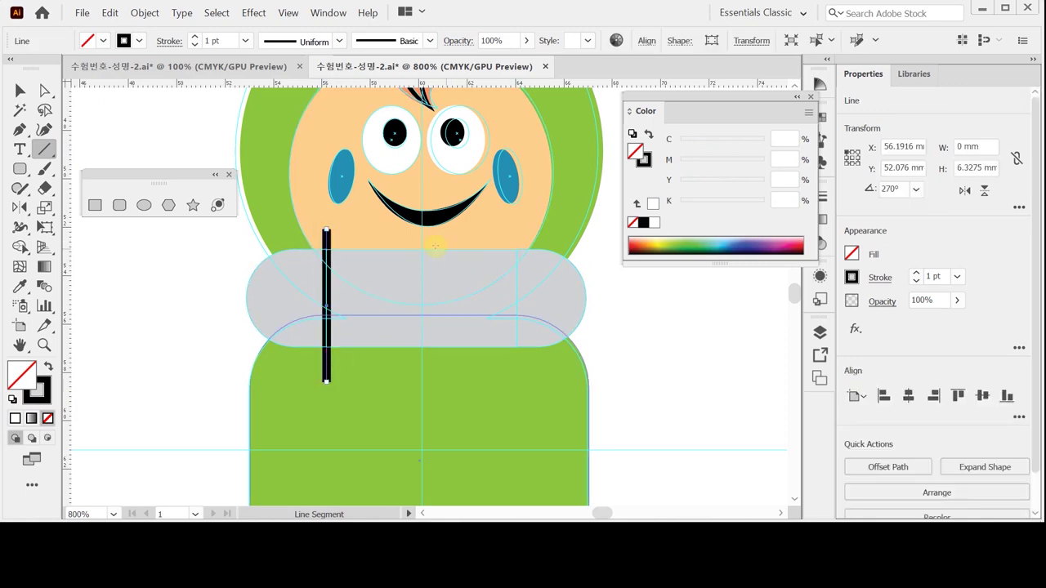
pyautogui.moveTo(424, 233); pyautogui.dragTo(422, 383)
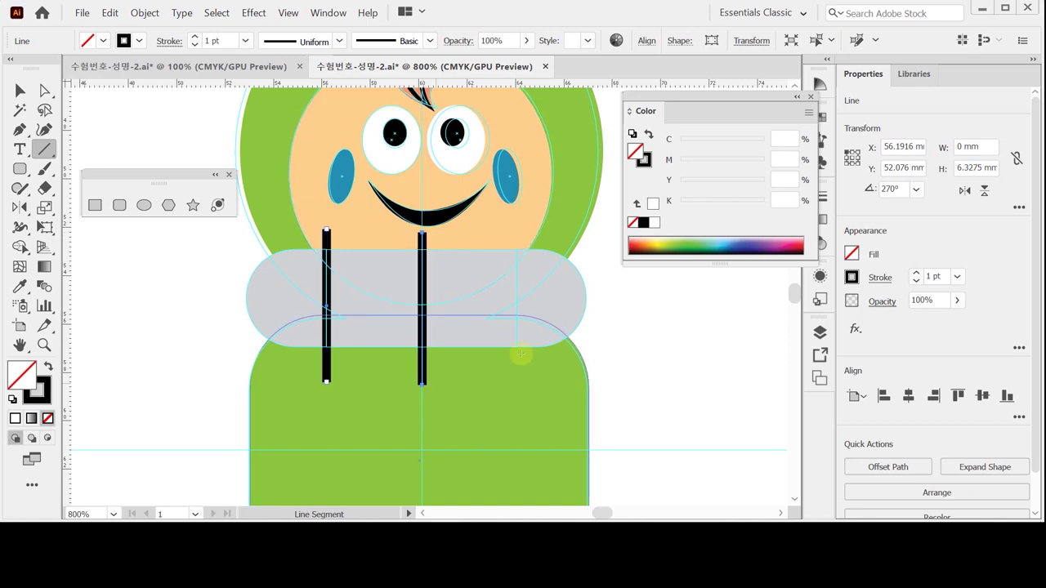
pyautogui.moveTo(519, 228); pyautogui.dragTo(516, 392)
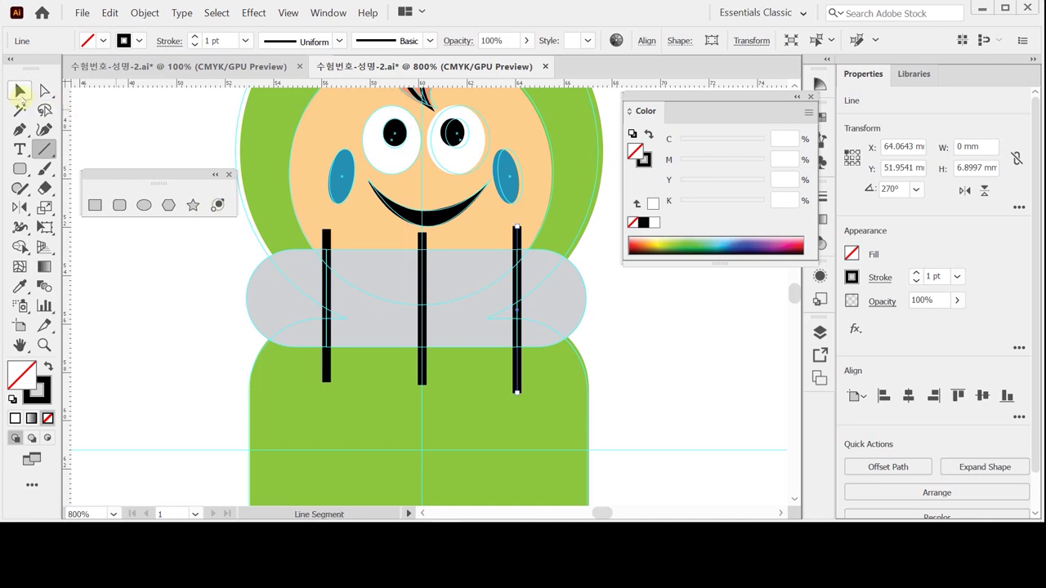
pyautogui.click(20, 91)
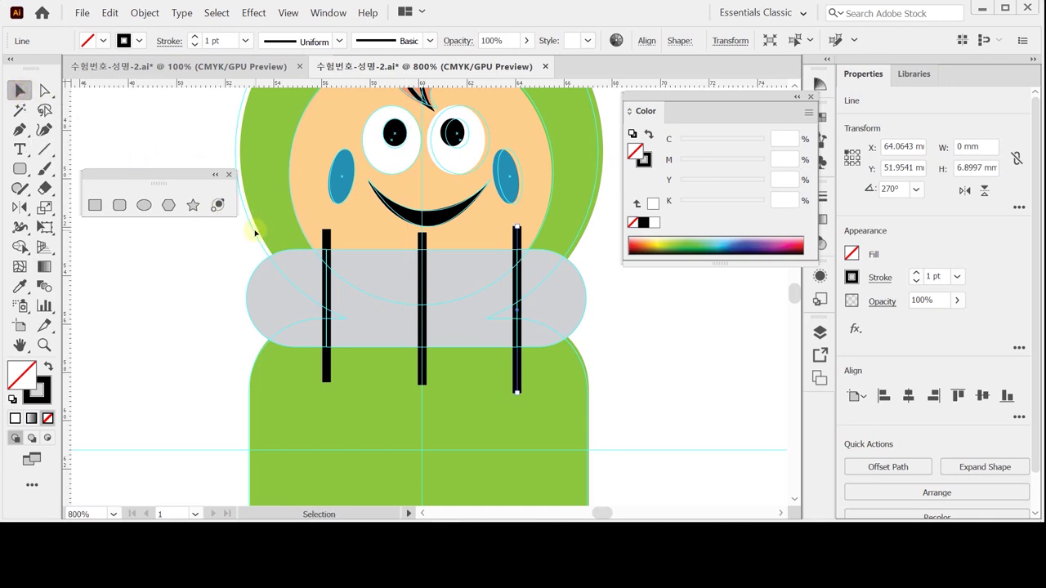
pyautogui.click(348, 317)
pyautogui.click(262, 295)
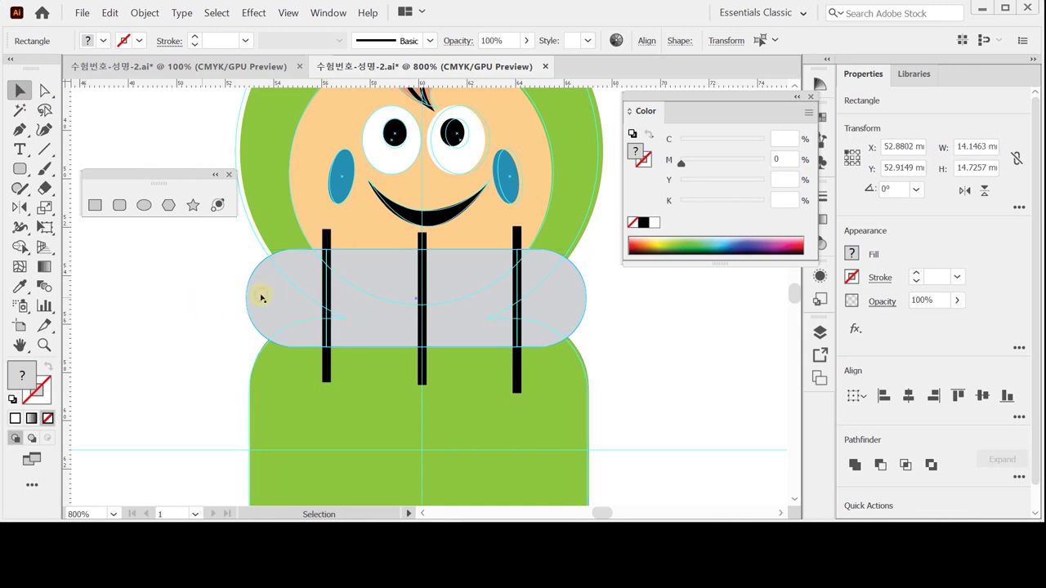
pyautogui.keyDown('shift'); pyautogui.click(262, 294); pyautogui.keyUp('shift')
pyautogui.keyDown('shift'); pyautogui.click(328, 240); pyautogui.keyUp('shift')
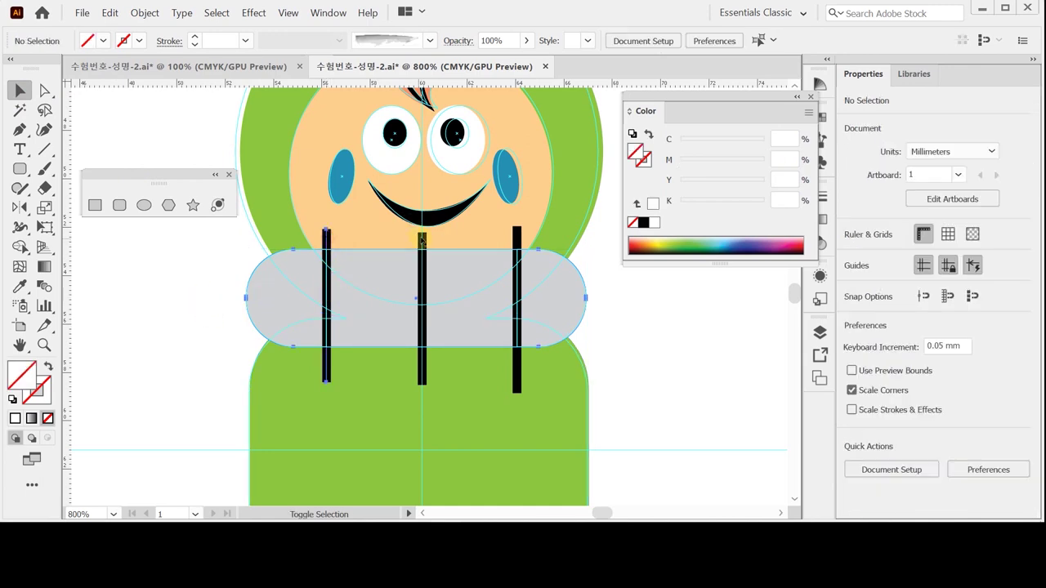
pyautogui.moveTo(523, 238); pyautogui.dragTo(216, 330)
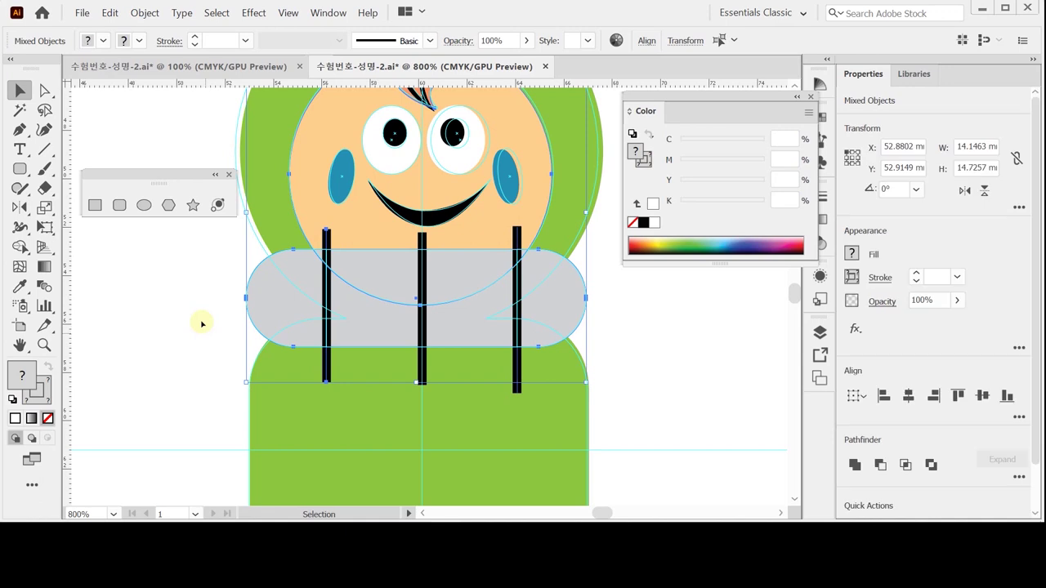
# - Hide the guides, select only the neck band and its three vertical lines in outline view, and return to preview
pyautogui.hotkey('ctrl', 'y')
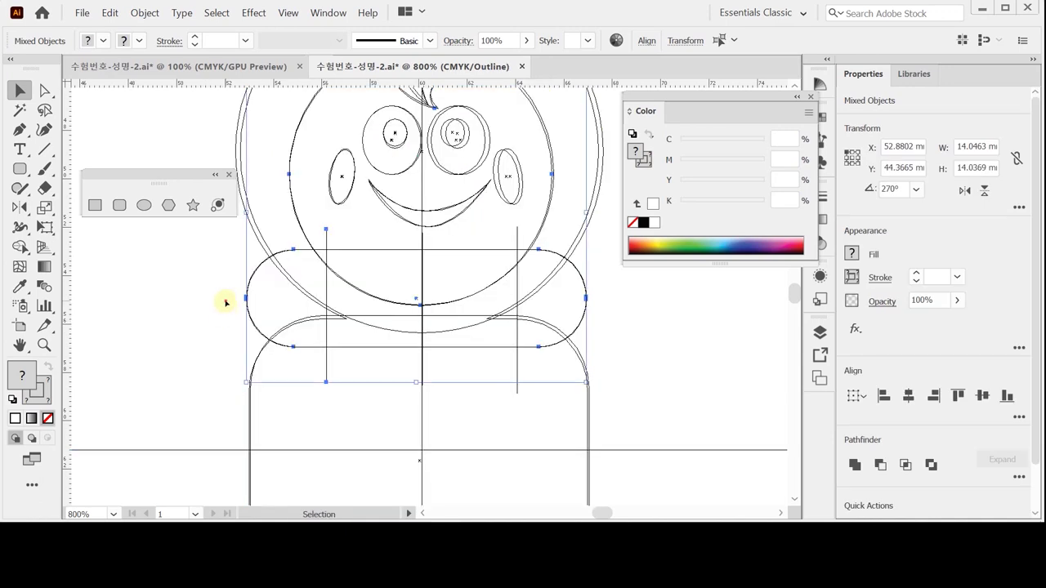
pyautogui.click(225, 300)
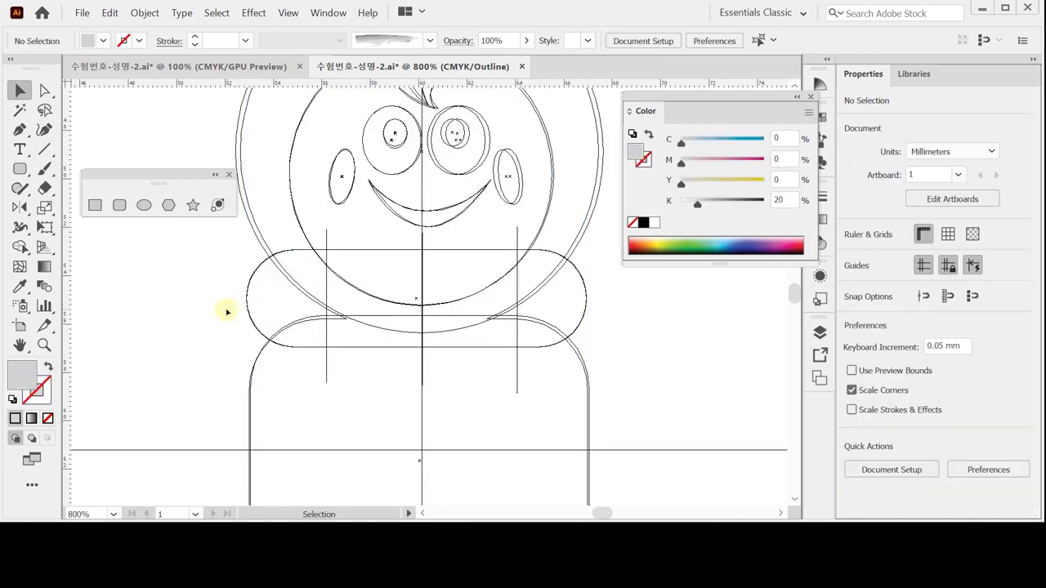
pyautogui.hotkey('ctrl', ';')
pyautogui.moveTo(223, 296); pyautogui.dragTo(274, 315)
pyautogui.moveTo(320, 226); pyautogui.dragTo(368, 238)
pyautogui.moveTo(214, 277); pyautogui.dragTo(530, 370)
pyautogui.moveTo(532, 370); pyautogui.dragTo(532, 368)
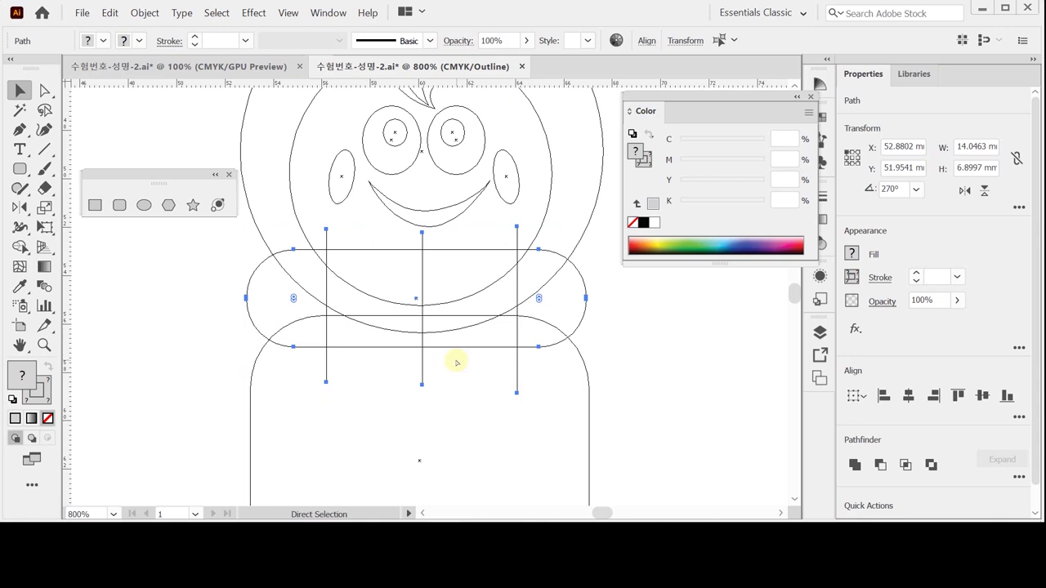
pyautogui.hotkey('ctrl', 'y')
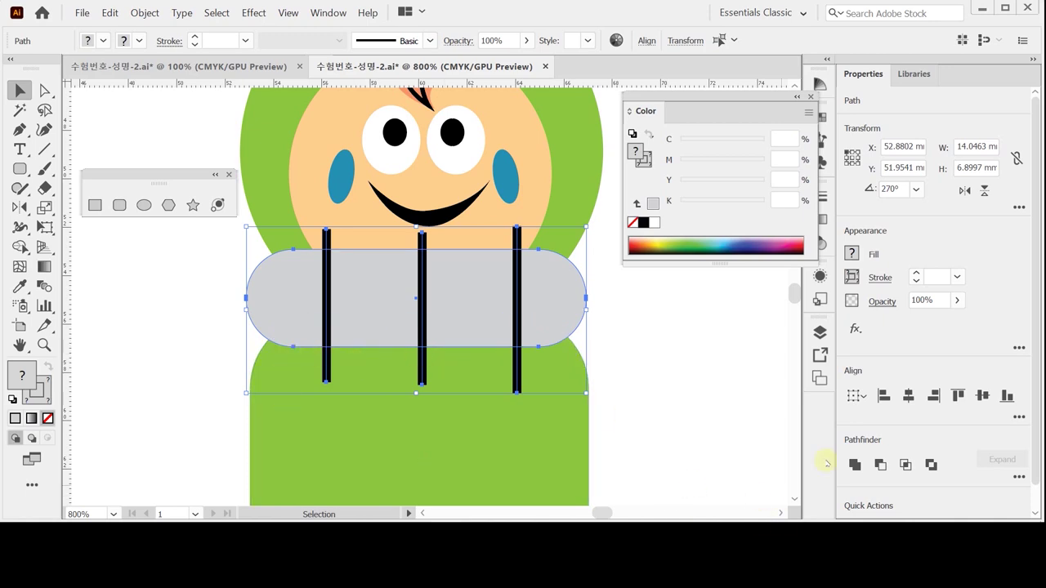
# - Divide the neck band along its three lines with the Pathfinder Divide operation and isolate the divided group
pyautogui.click(1019, 478)
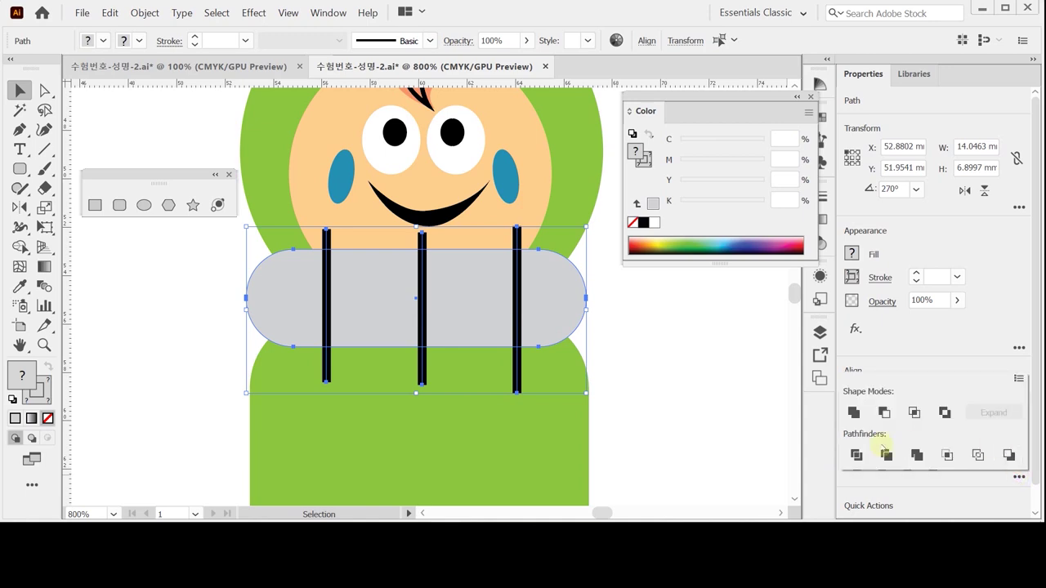
pyautogui.click(856, 454)
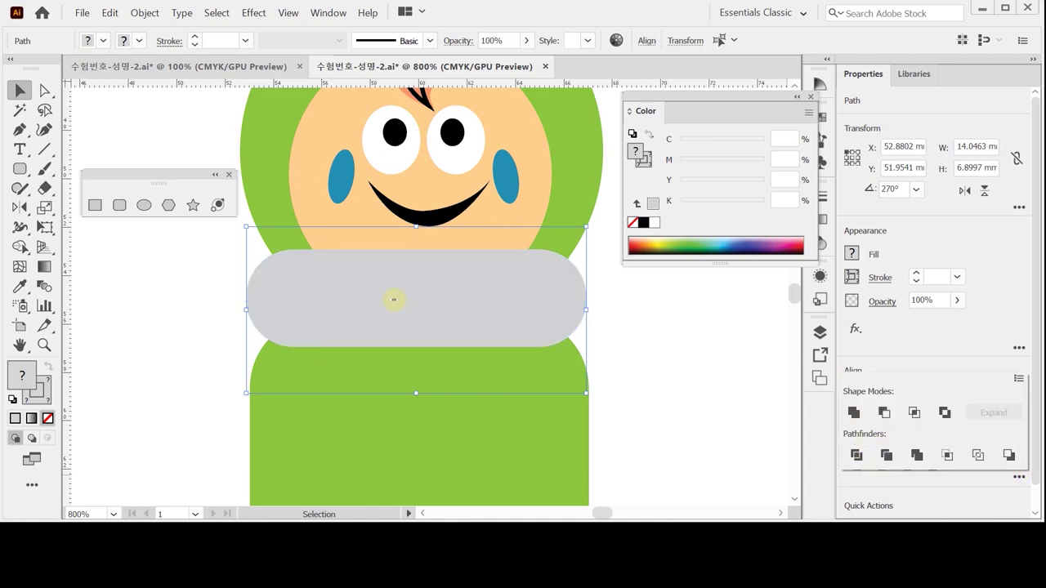
pyautogui.doubleClick(430, 313)
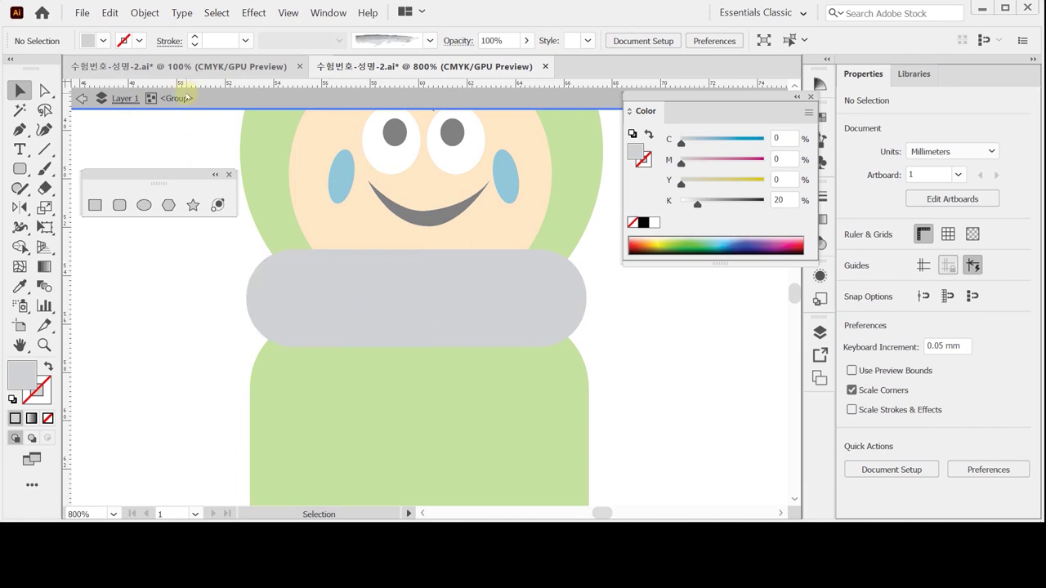
# - Fill the neck band's first and third segments from the left with C0 M100 Y90 K20 and leave isolation mode
pyautogui.click(275, 305)
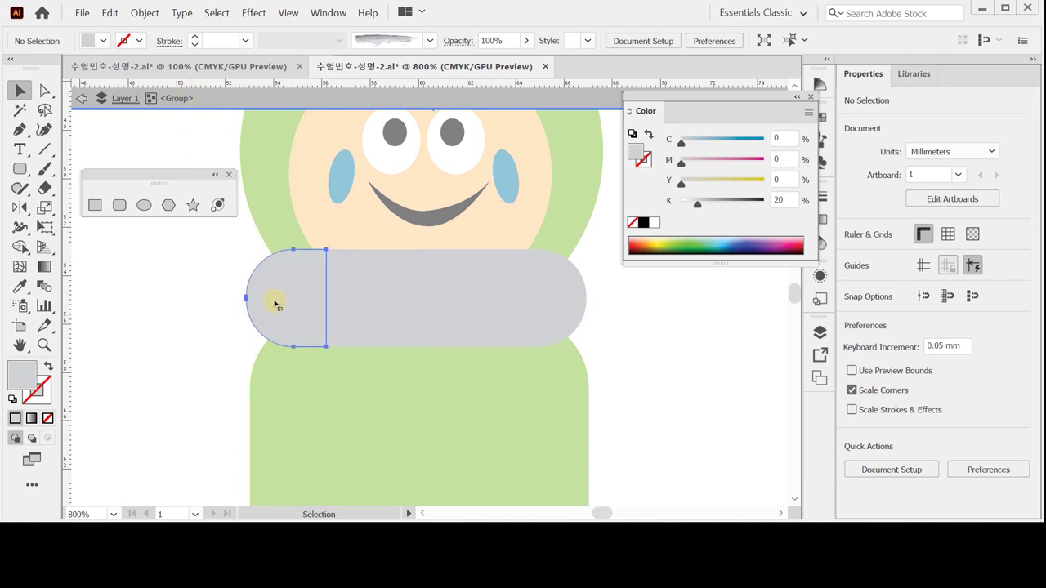
pyautogui.keyDown('shift'); pyautogui.click(470, 298); pyautogui.keyUp('shift')
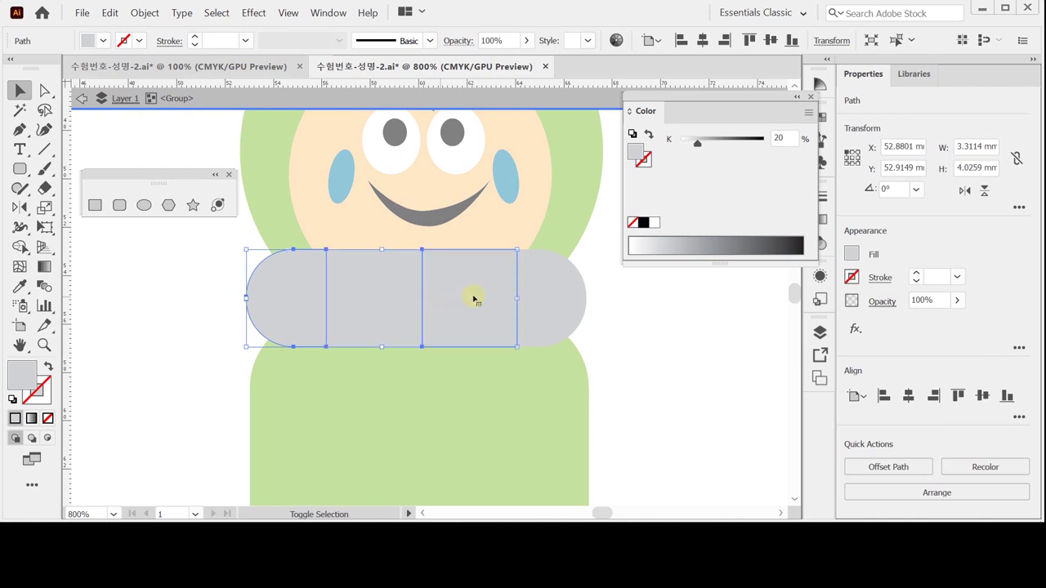
pyautogui.click(808, 112)
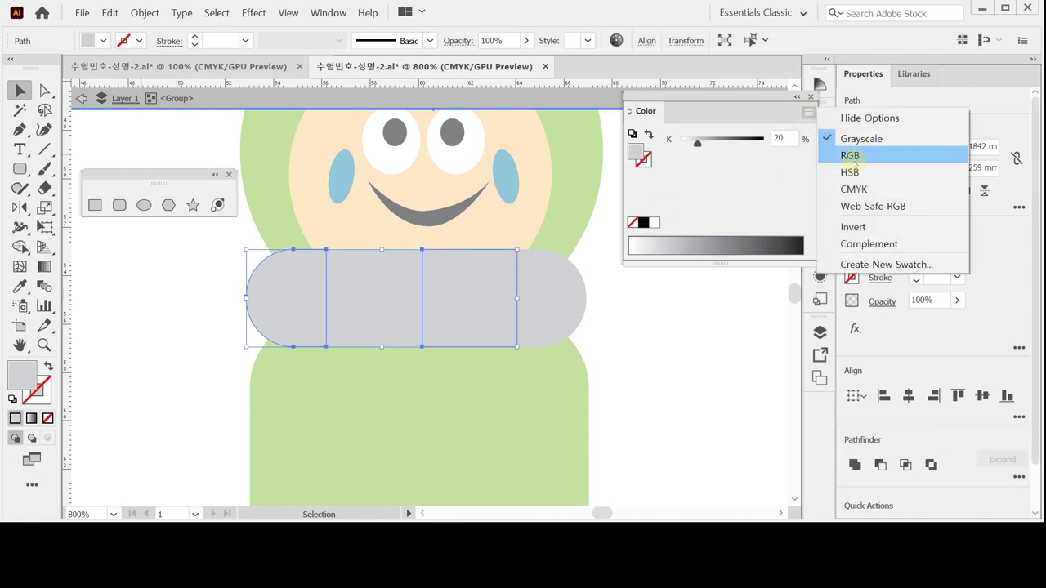
pyautogui.click(850, 190)
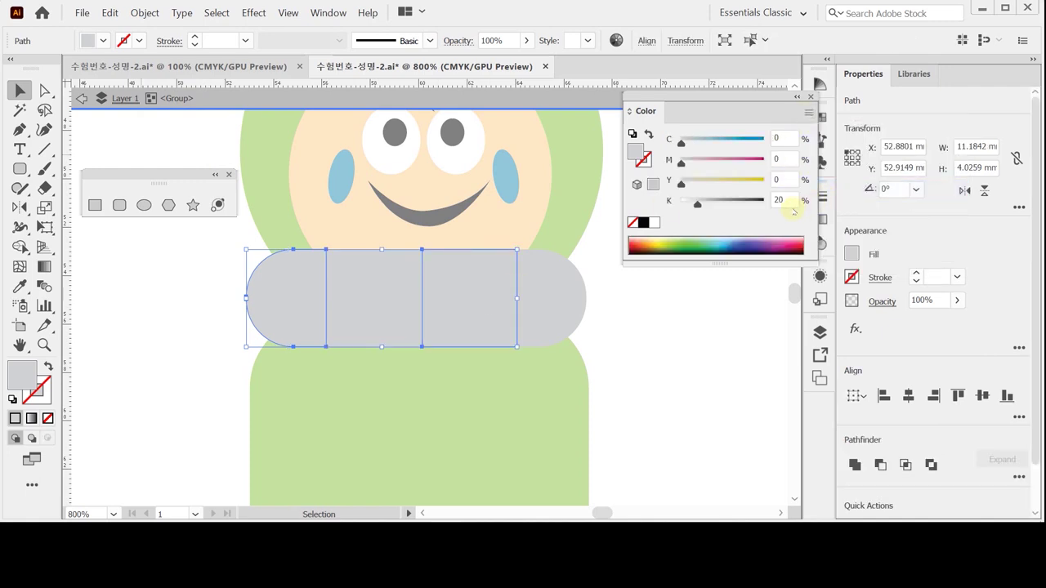
pyautogui.click(783, 138)
pyautogui.click(786, 159)
pyautogui.click(786, 159)
pyautogui.write('100')
pyautogui.press('Tab')
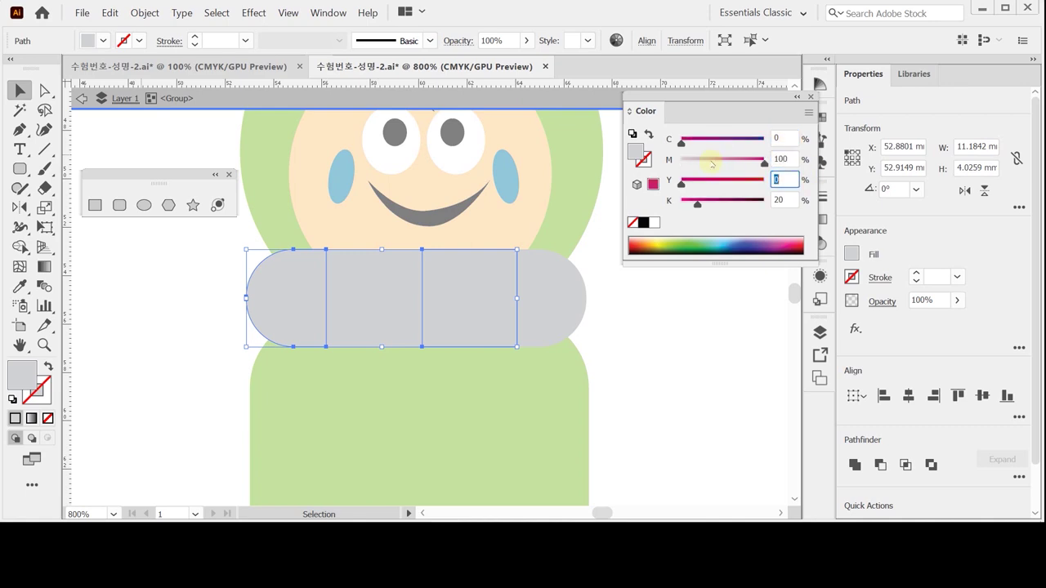
pyautogui.write('90')
pyautogui.press('Return')
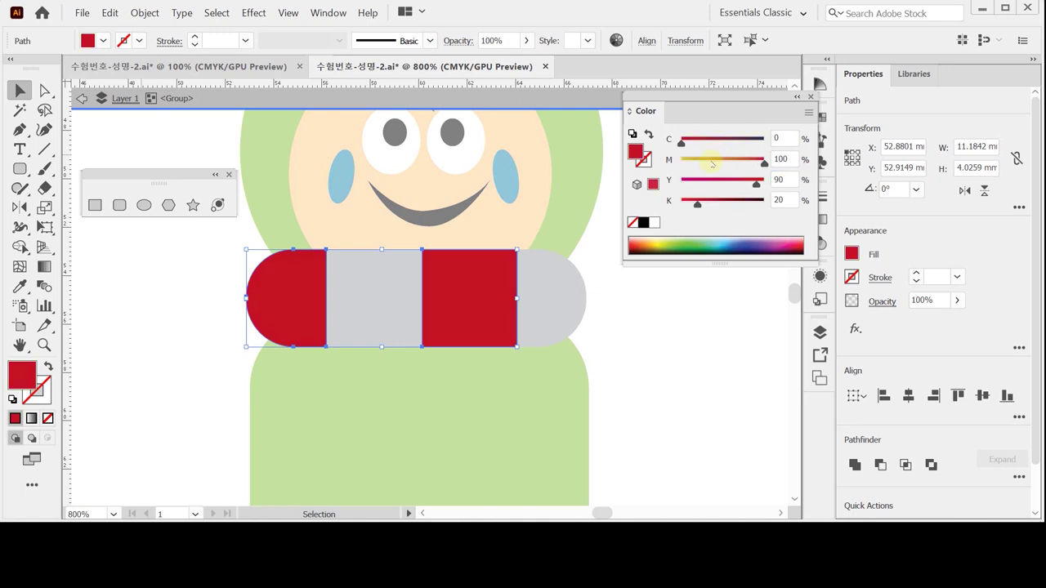
pyautogui.press('Escape')
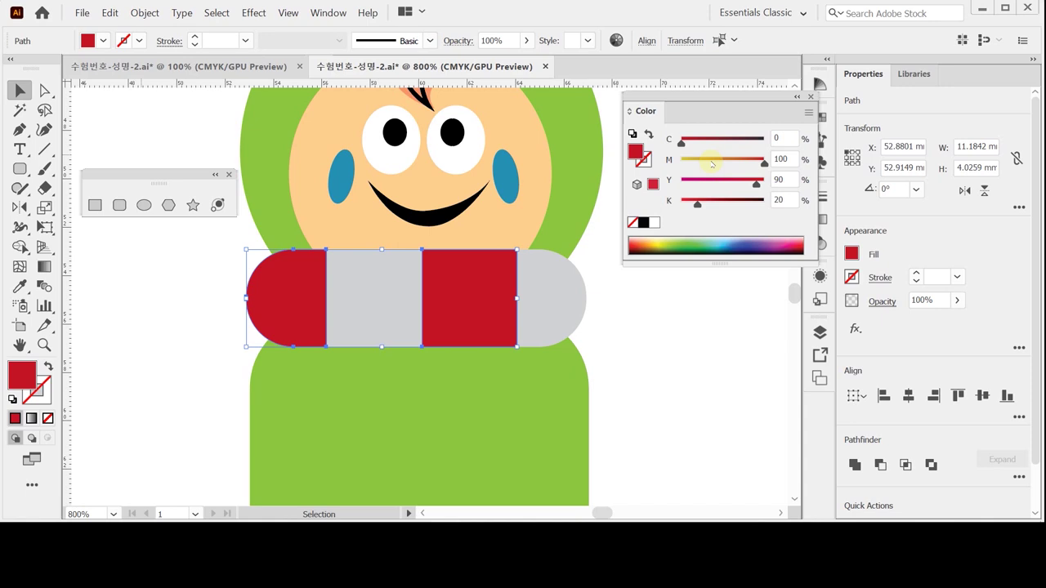
# - Hide the selection edges, deselect the neck band segments and save the document
pyautogui.moveTo(567, 351); pyautogui.dragTo(555, 170)
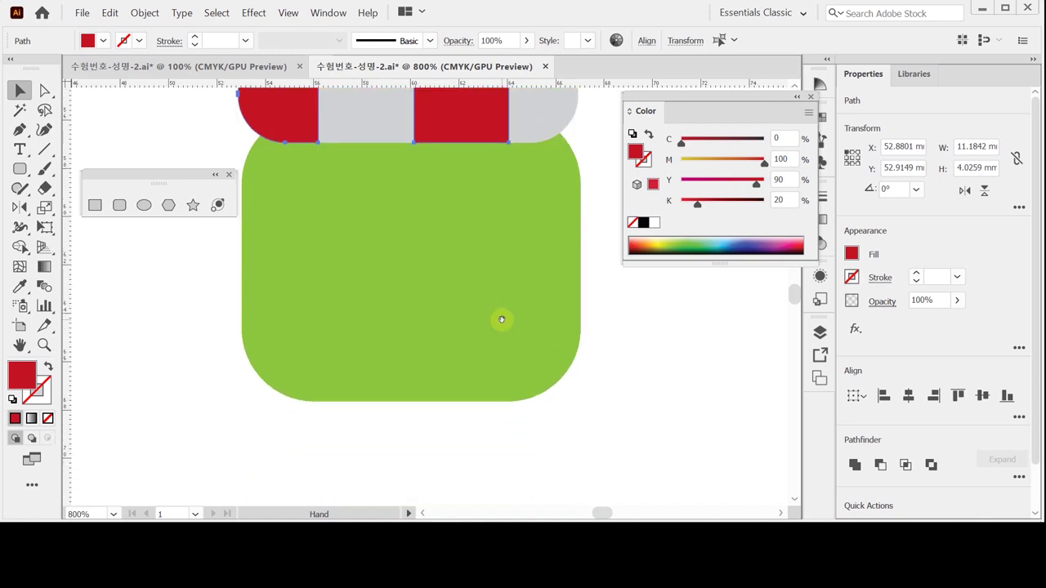
pyautogui.moveTo(502, 320); pyautogui.dragTo(502, 306)
pyautogui.hotkey('ctrl', '-')
pyautogui.hotkey('ctrl', '-')
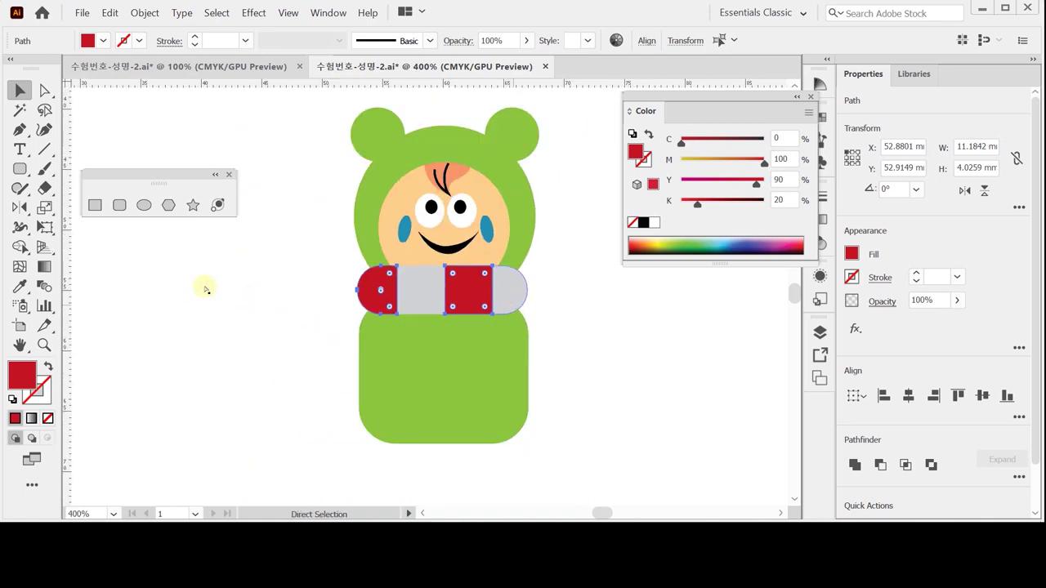
pyautogui.hotkey('ctrl', 'h')
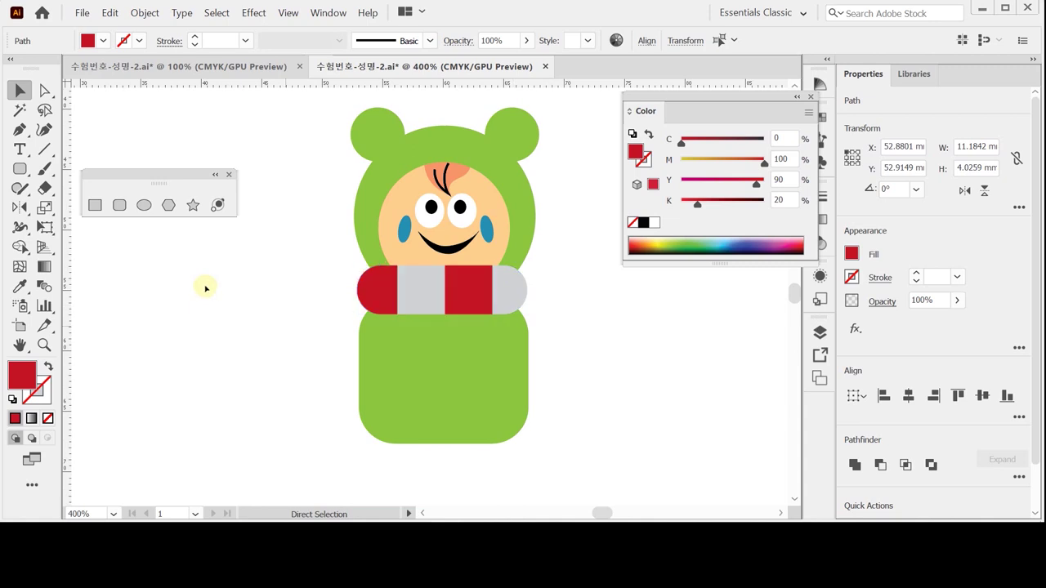
pyautogui.click(206, 288)
pyautogui.hotkey('ctrl', 's')
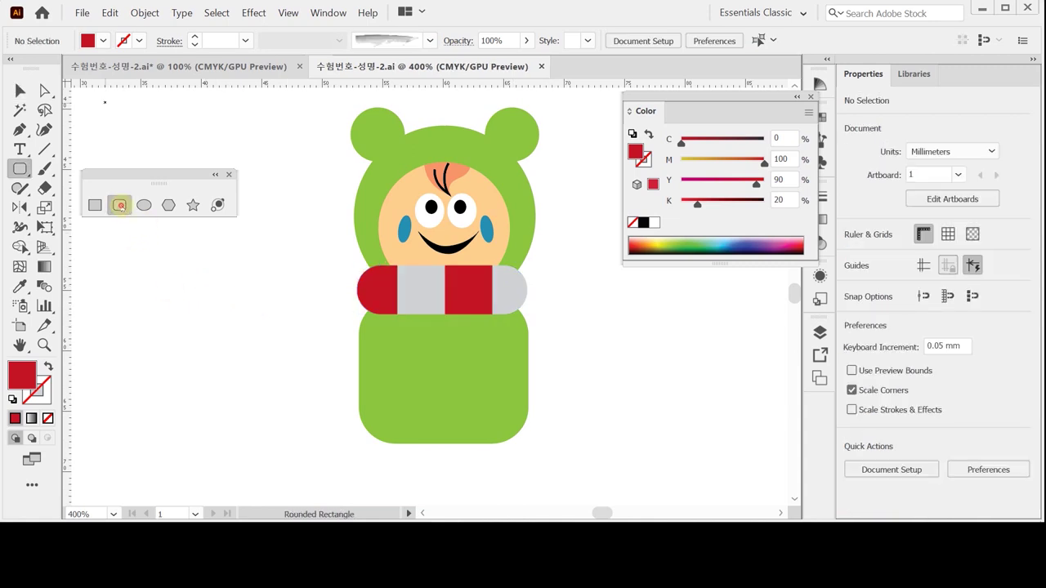
# - Create a 22 × 22 mm rounded rectangle with an 8 mm corner radius and fill it light blue
pyautogui.click(119, 205)
pyautogui.scroll(-2, 269, 381)
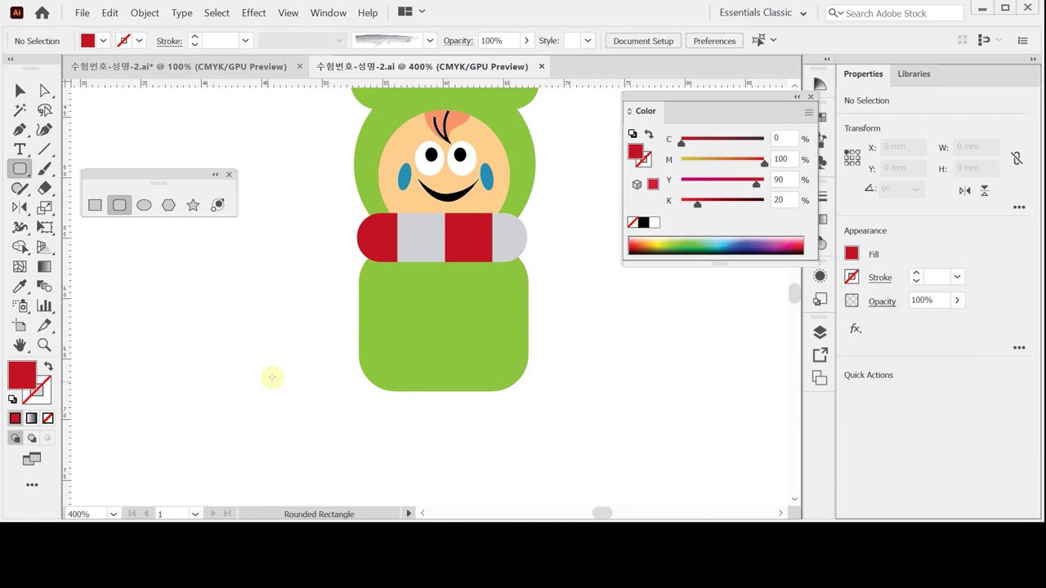
pyautogui.click(294, 294)
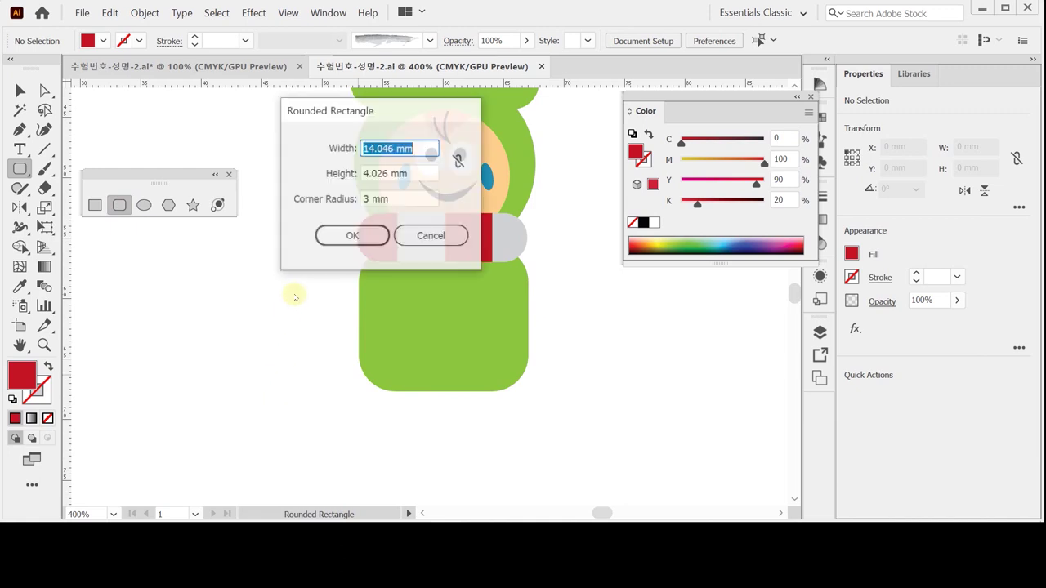
pyautogui.write('22')
pyautogui.press('Tab')
pyautogui.write('22')
pyautogui.press('Tab')
pyautogui.write('8')
pyautogui.press('Return')
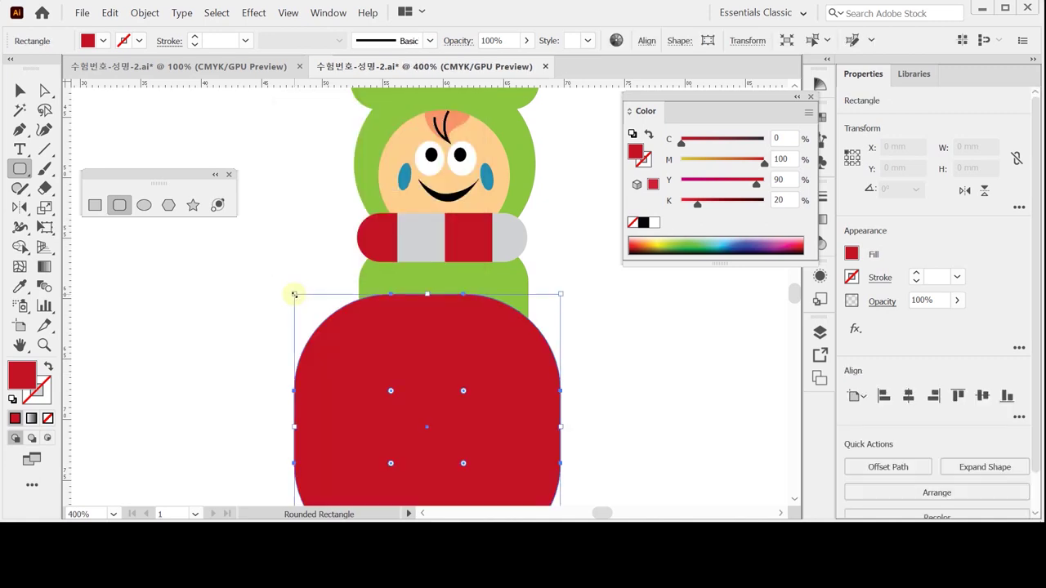
pyautogui.click(724, 239)
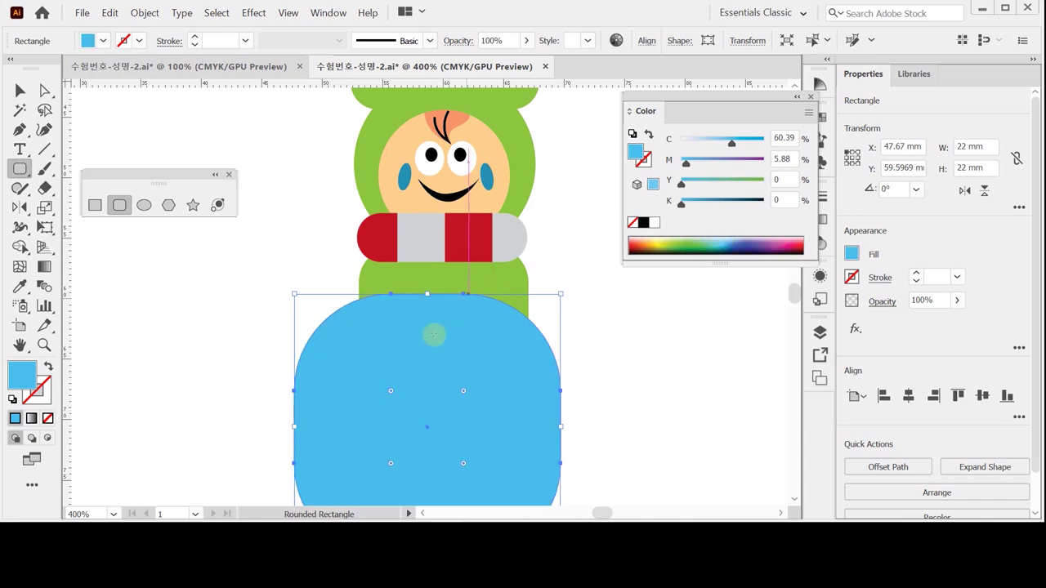
# - Draw a magenta rectangle about 37.42 × 8.22 mm across the light blue shape between the two horizontal guides
pyautogui.scroll(-2, 396, 395)
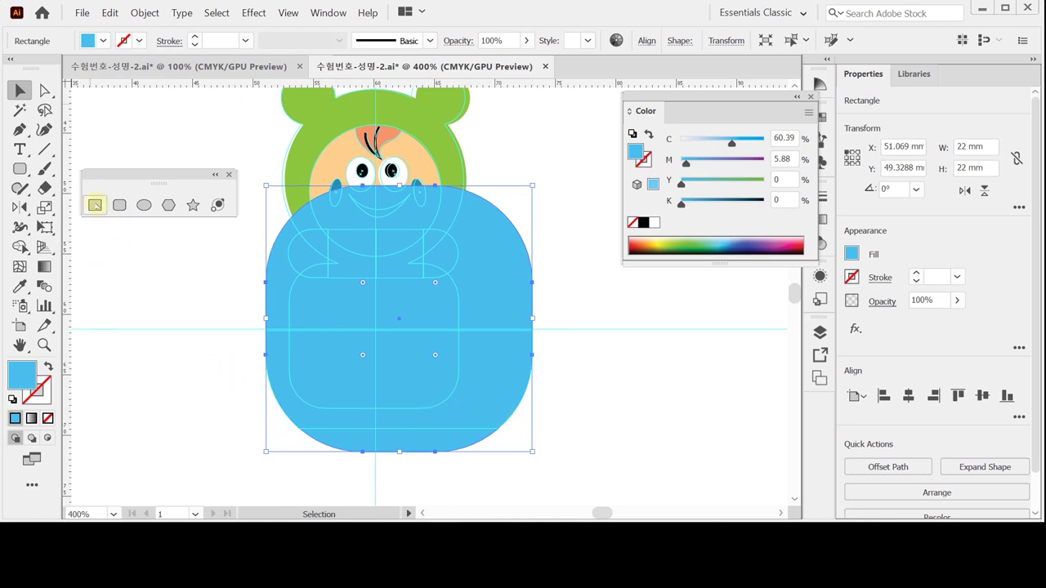
pyautogui.click(94, 205)
pyautogui.moveTo(137, 178); pyautogui.dragTo(133, 161)
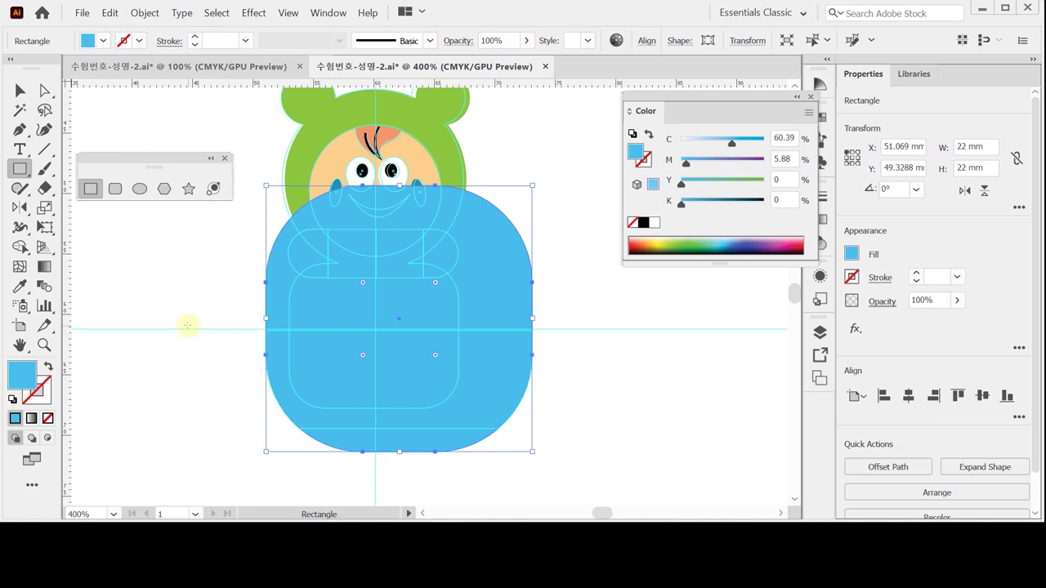
pyautogui.moveTo(190, 329); pyautogui.dragTo(643, 429)
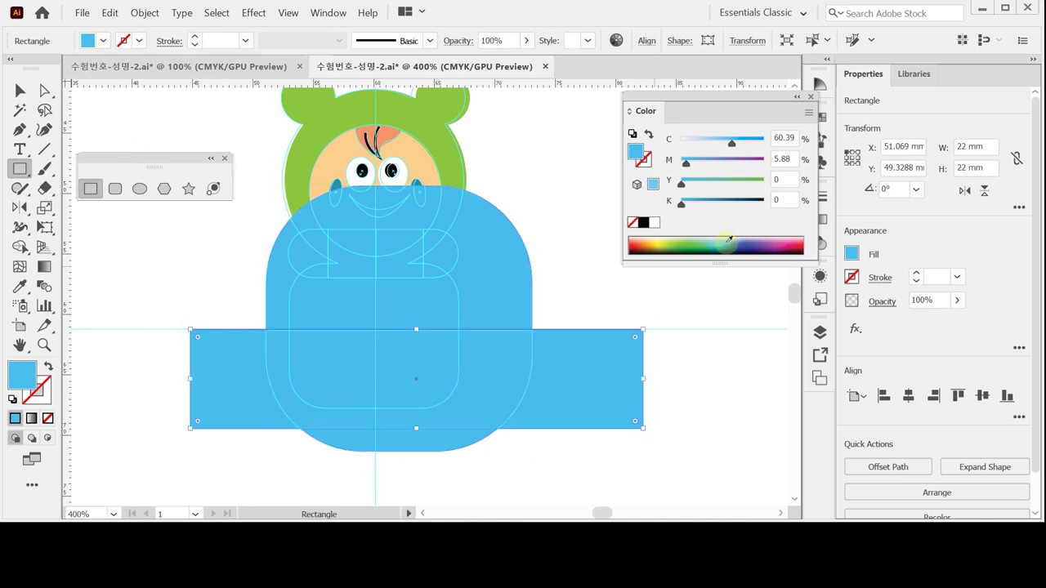
pyautogui.click(773, 243)
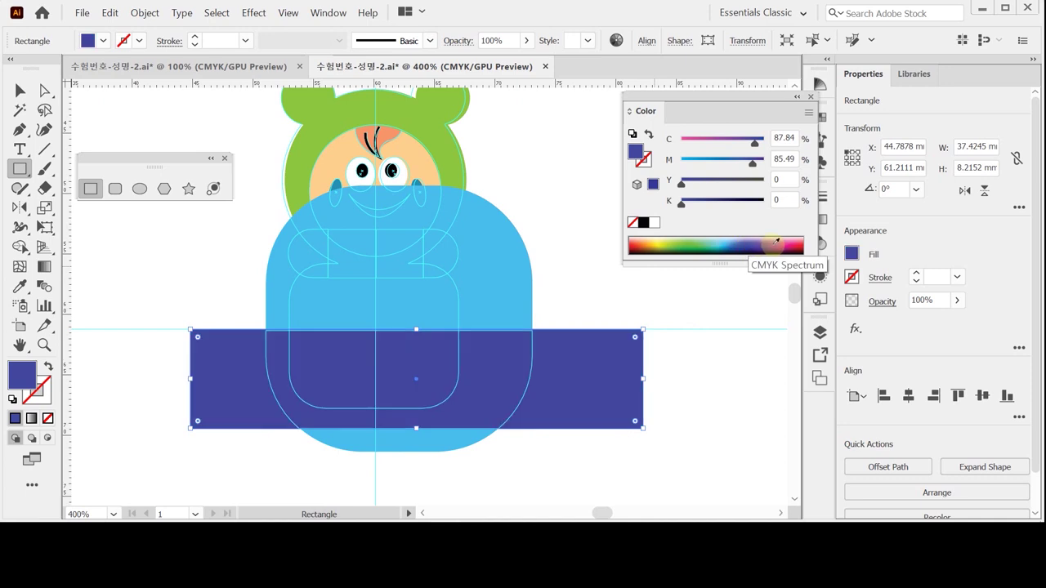
pyautogui.click(775, 242)
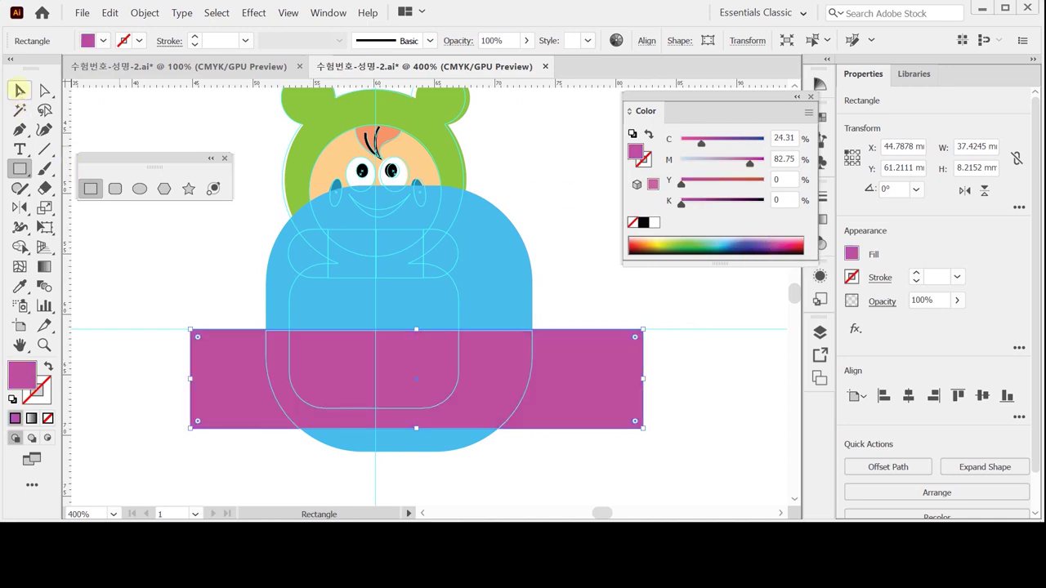
# - Intersect the magenta rectangle with the light blue rounded rectangle to form the cart body
pyautogui.click(20, 90)
pyautogui.click(237, 407)
pyautogui.keyDown('shift'); pyautogui.click(502, 397); pyautogui.keyUp('shift')
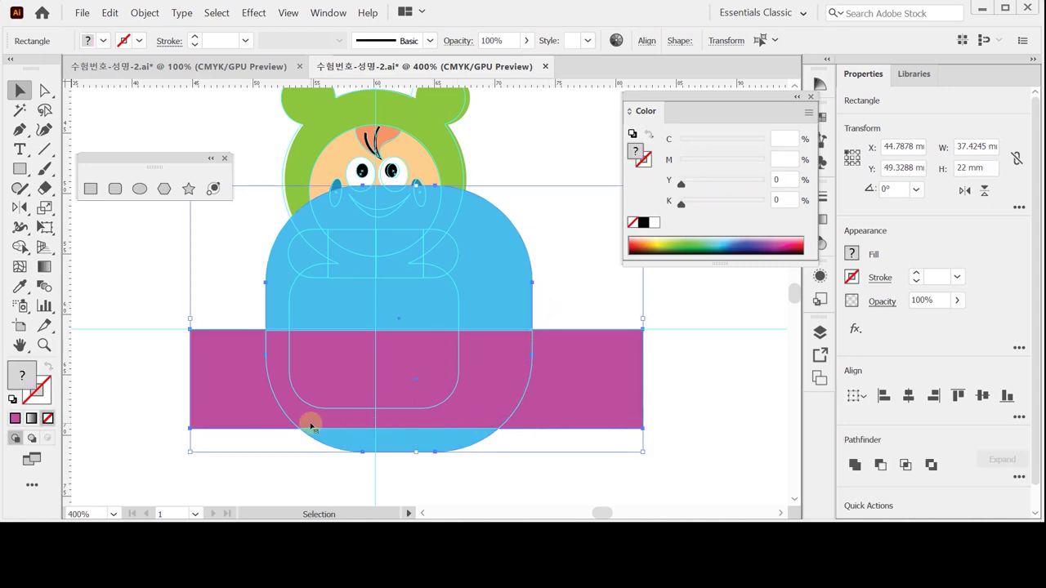
pyautogui.click(906, 465)
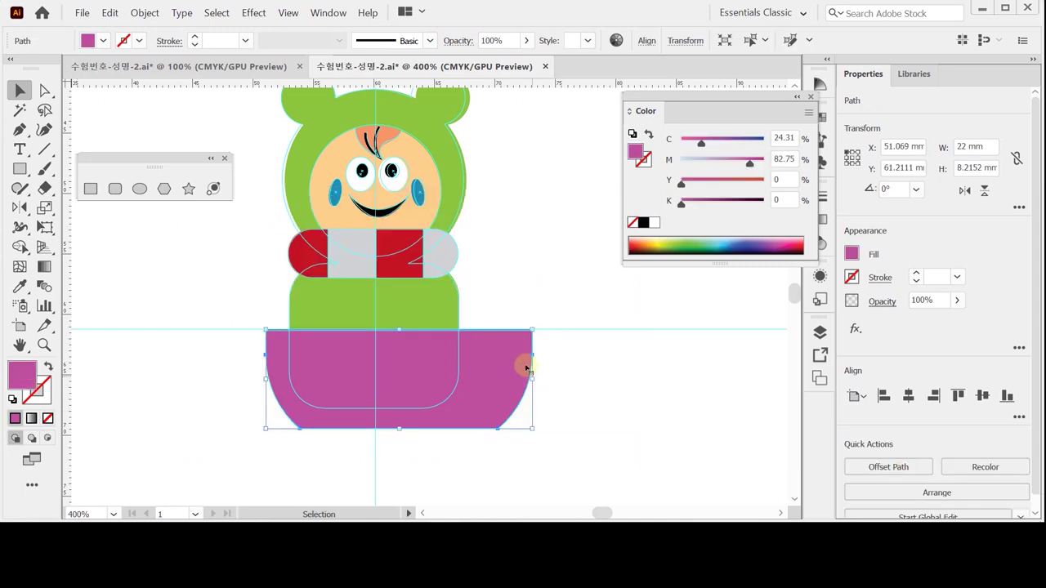
# - Fill the cart body with C20 M80 Y100 K10 and deselect it
pyautogui.click(656, 222)
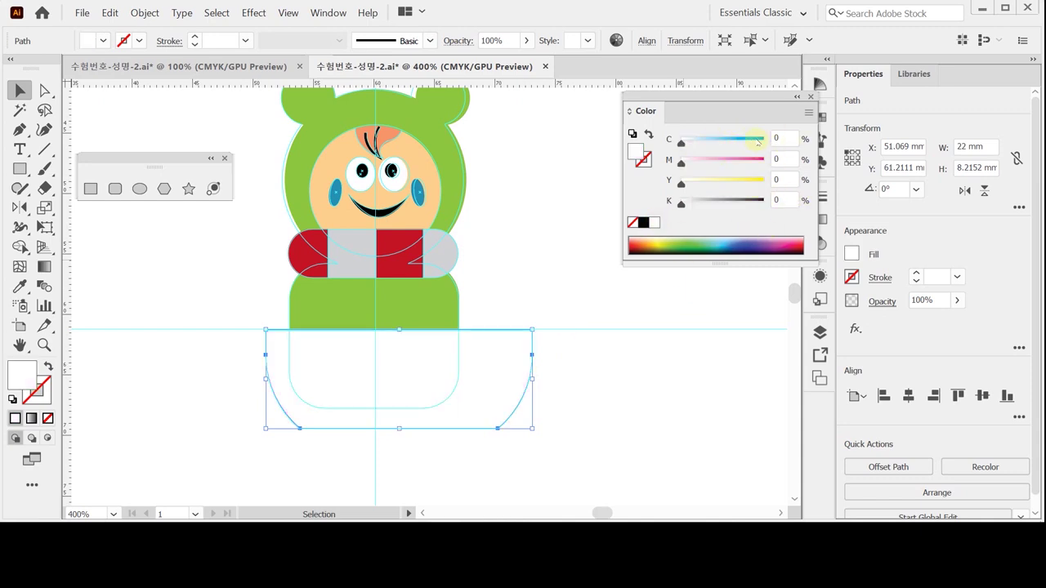
pyautogui.click(782, 139)
pyautogui.write('20')
pyautogui.press('Tab')
pyautogui.write('80')
pyautogui.press('Tab')
pyautogui.write('100')
pyautogui.press('Tab')
pyautogui.write('10')
pyautogui.press('Tab')
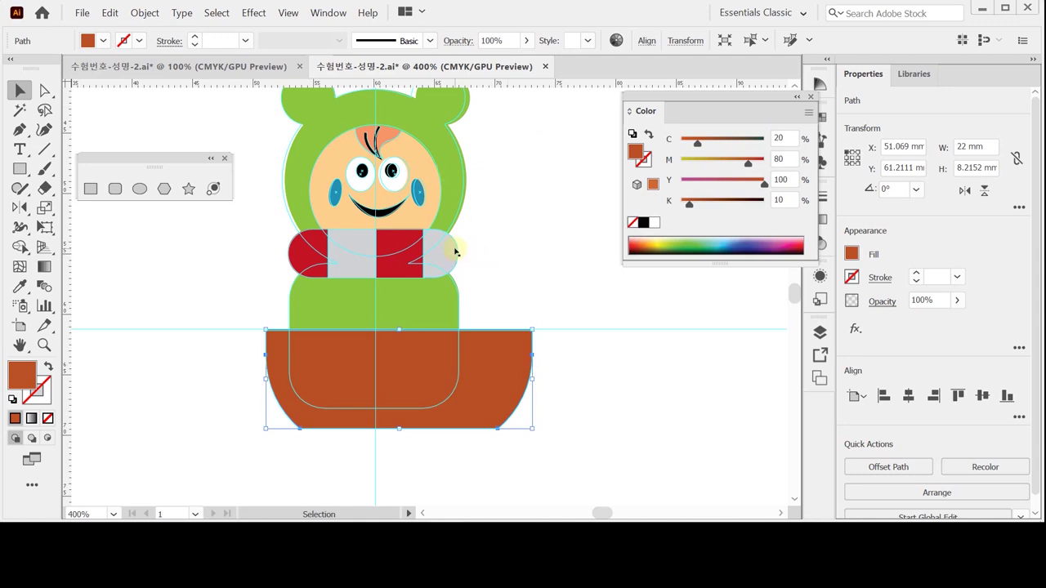
pyautogui.click(488, 287)
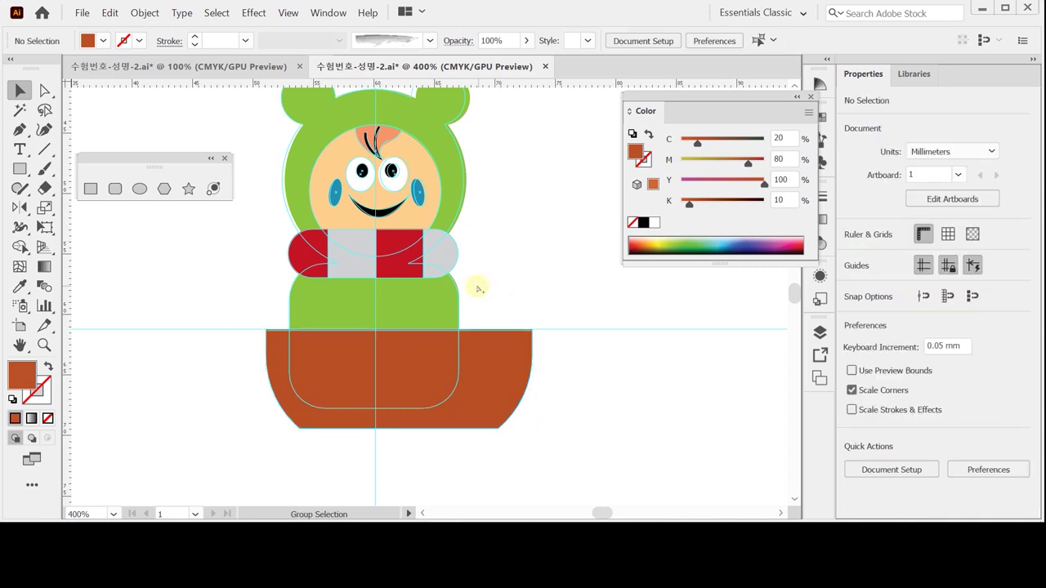
# - Show all hidden objects and place a copy of the vehicle's right wheel over the left end of the brown cart
pyautogui.hotkey('ctrl', 'alt', '3')
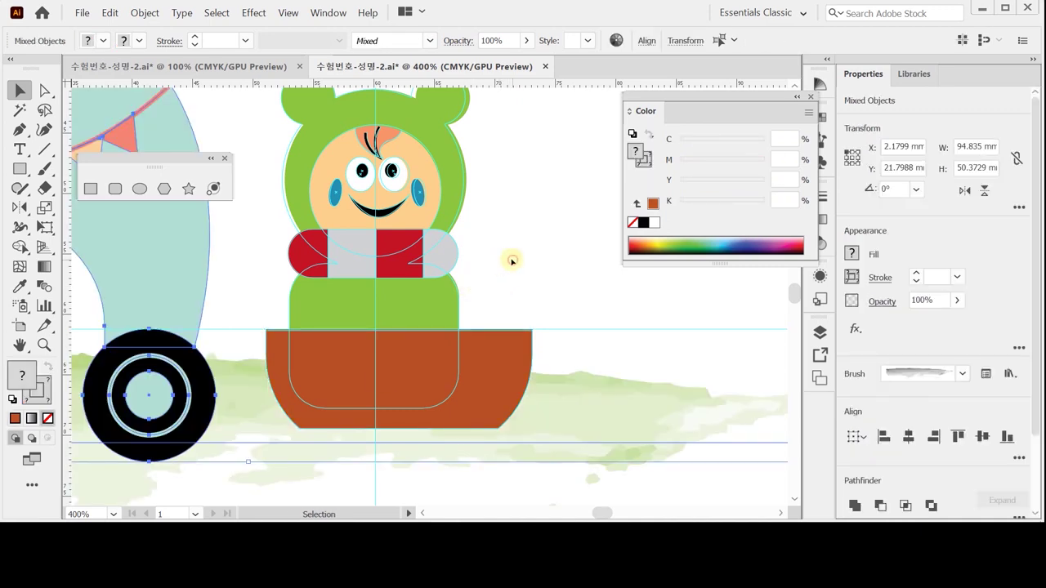
pyautogui.click(303, 420)
pyautogui.moveTo(379, 401); pyautogui.dragTo(461, 418)
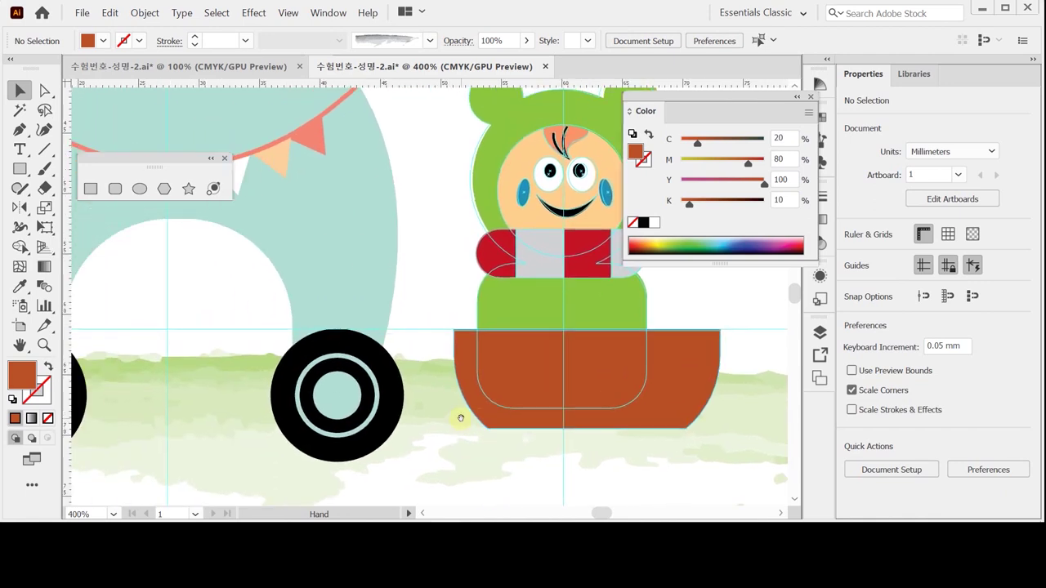
pyautogui.click(340, 414)
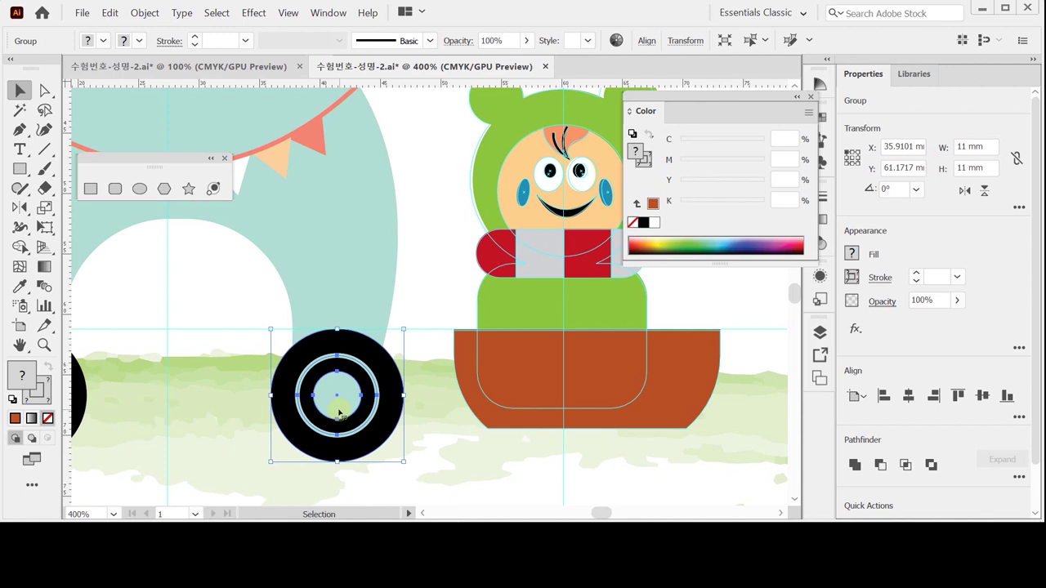
pyautogui.press('a')
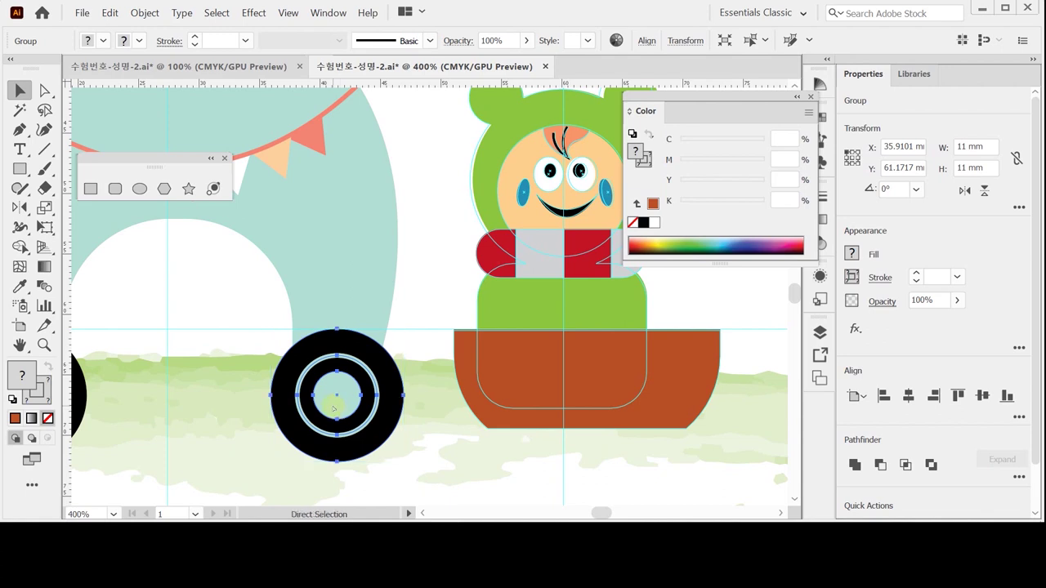
pyautogui.hotkey('ctrl', 'v')
pyautogui.moveTo(437, 297); pyautogui.dragTo(521, 406)
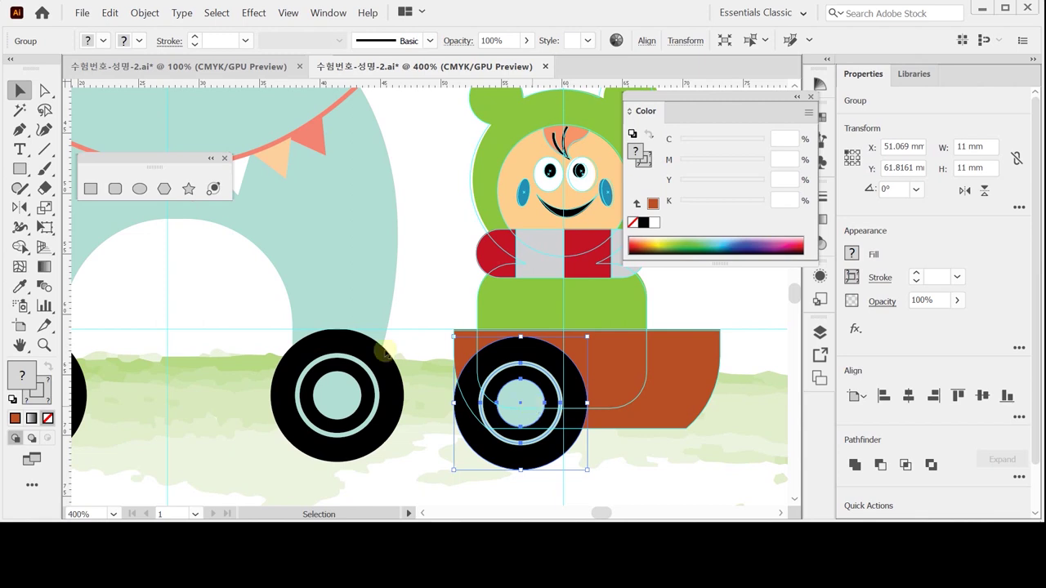
# - Scale the copied wheel on the cart uniformly to 45%, including its strokes and effects
pyautogui.doubleClick(45, 207)
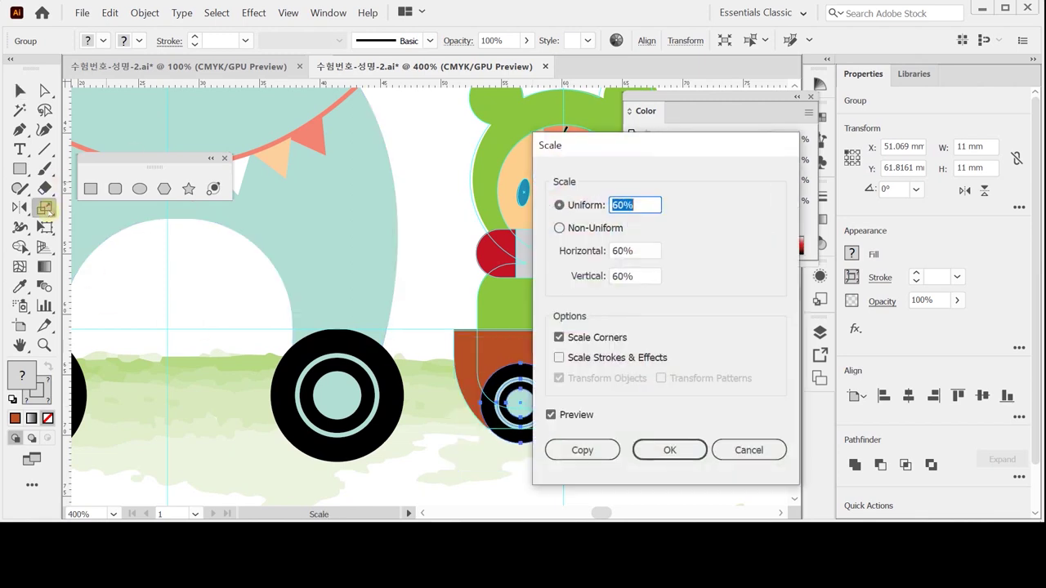
pyautogui.write('45')
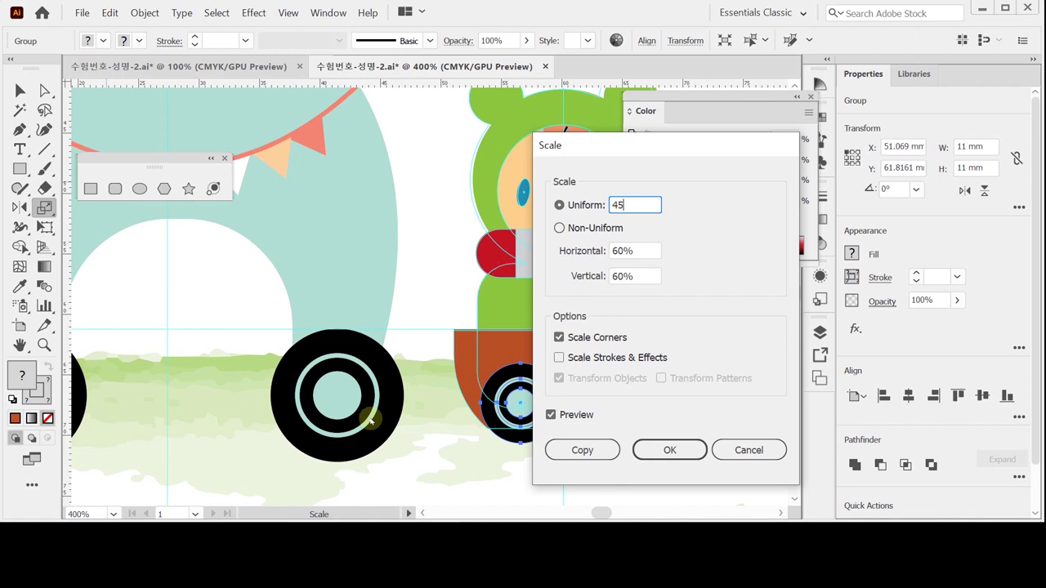
pyautogui.press('Tab')
pyautogui.click(581, 359)
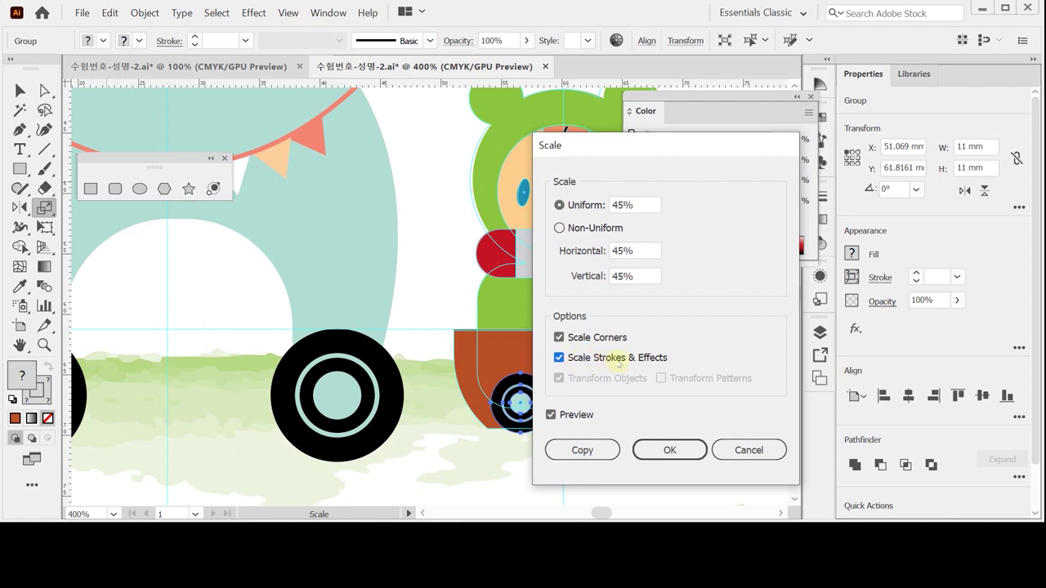
pyautogui.moveTo(558, 145); pyautogui.dragTo(617, 149)
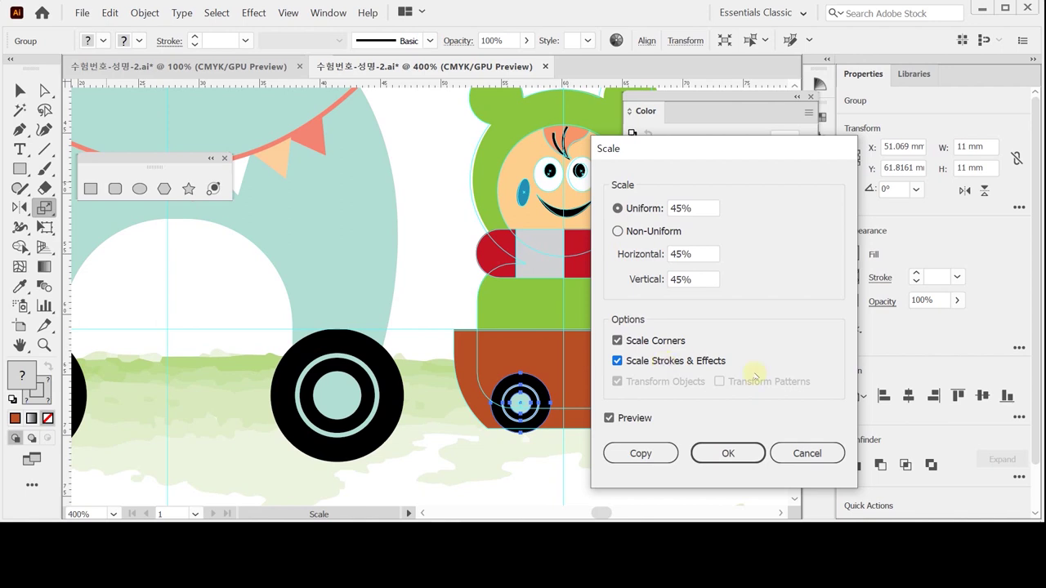
pyautogui.click(713, 452)
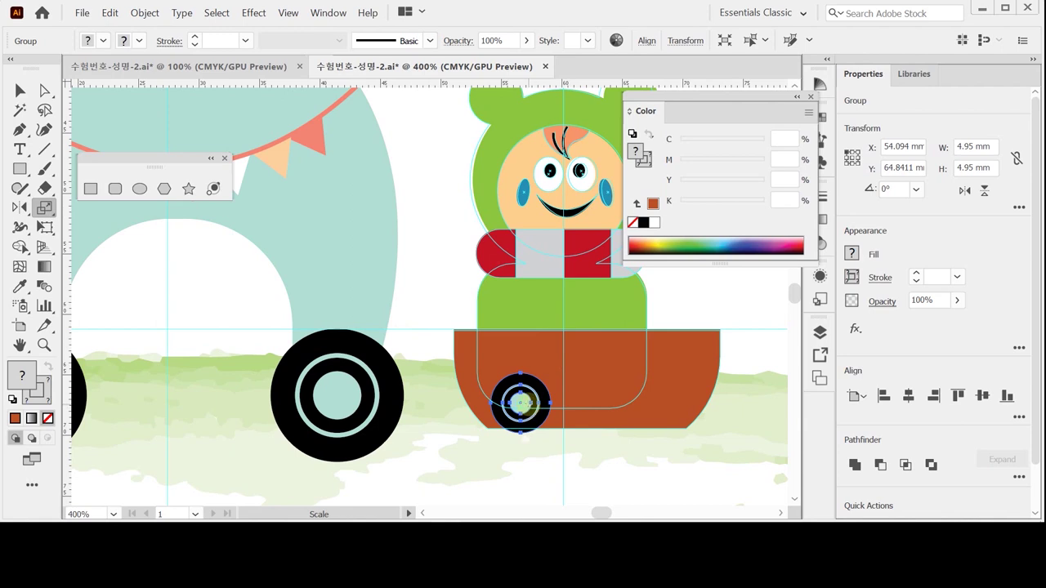
# - Place the small wheel on the cart's lower left edge, copy it horizontally to the lower right, and save the document
pyautogui.press('ctrl')
pyautogui.press('ctrl')
pyautogui.moveTo(526, 405); pyautogui.dragTo(529, 439)
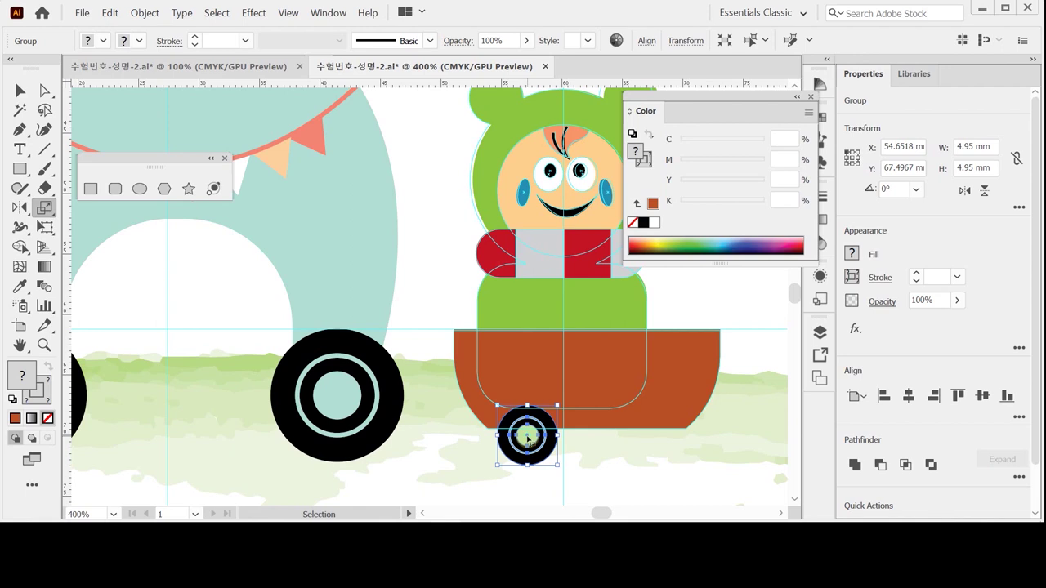
pyautogui.moveTo(529, 438); pyautogui.dragTo(528, 434)
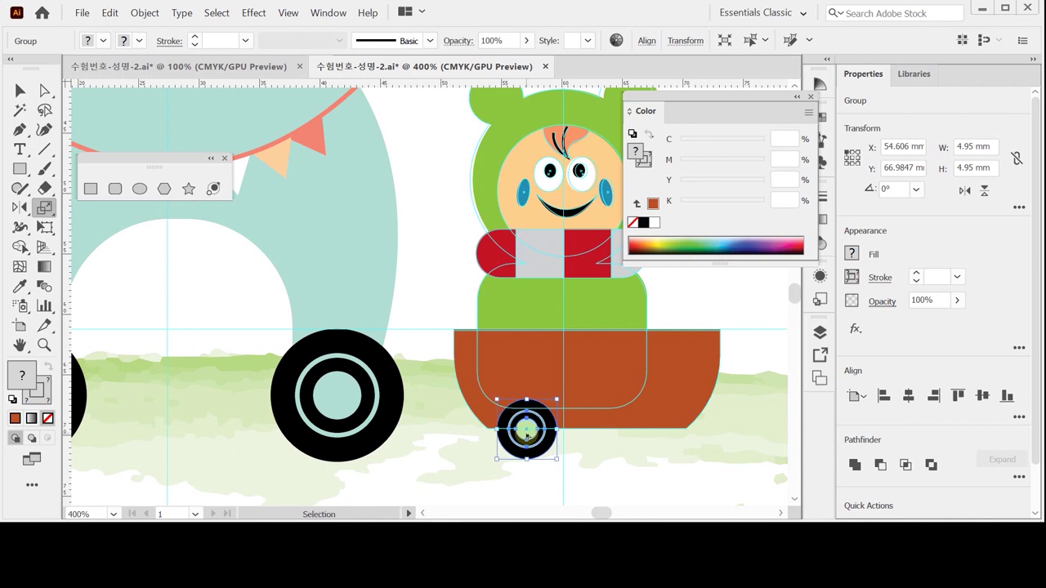
pyautogui.moveTo(527, 435); pyautogui.dragTo(646, 434)
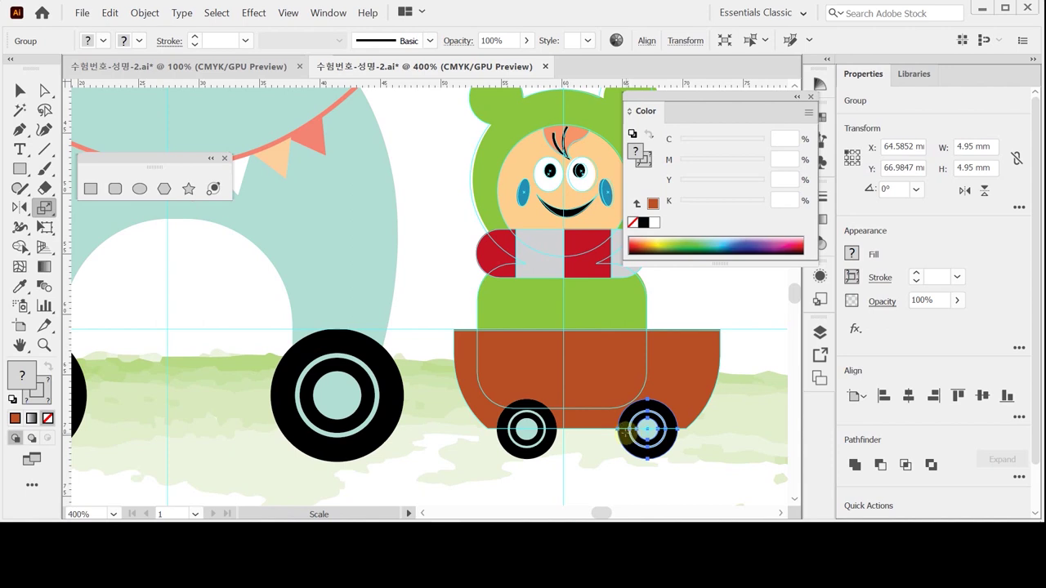
pyautogui.click(437, 247)
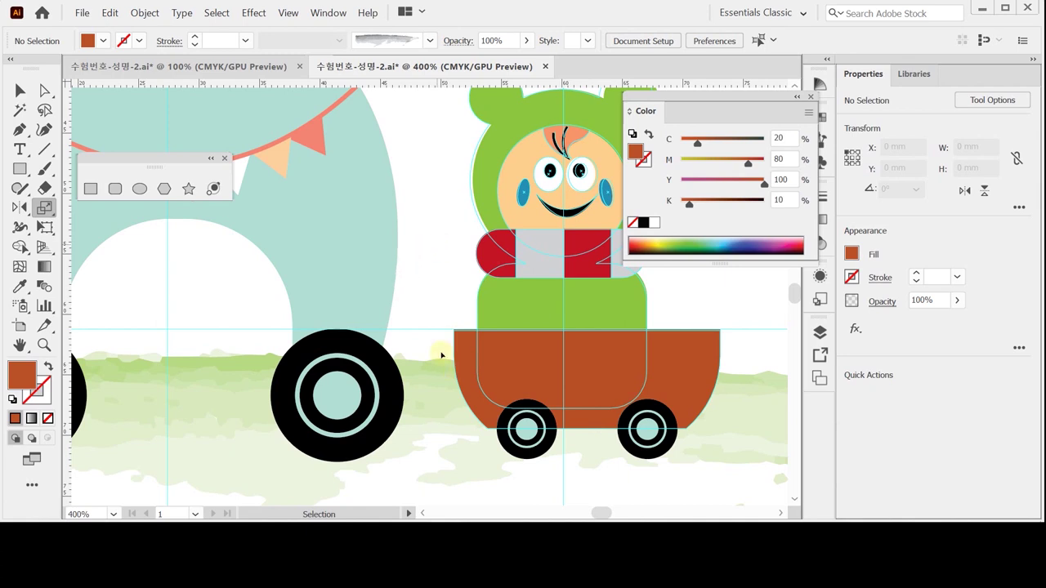
pyautogui.hotkey('ctrl', 's')
# - Draw a black bar about 9.91 × 0.68 mm from the vehicle's right wheel to the cart body
pyautogui.click(89, 188)
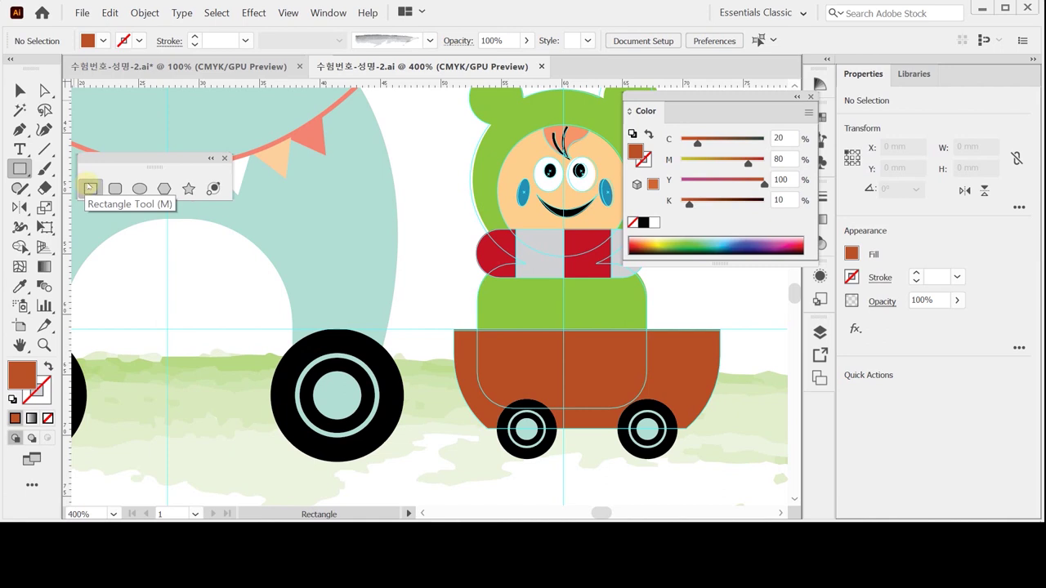
pyautogui.press('ctrl')
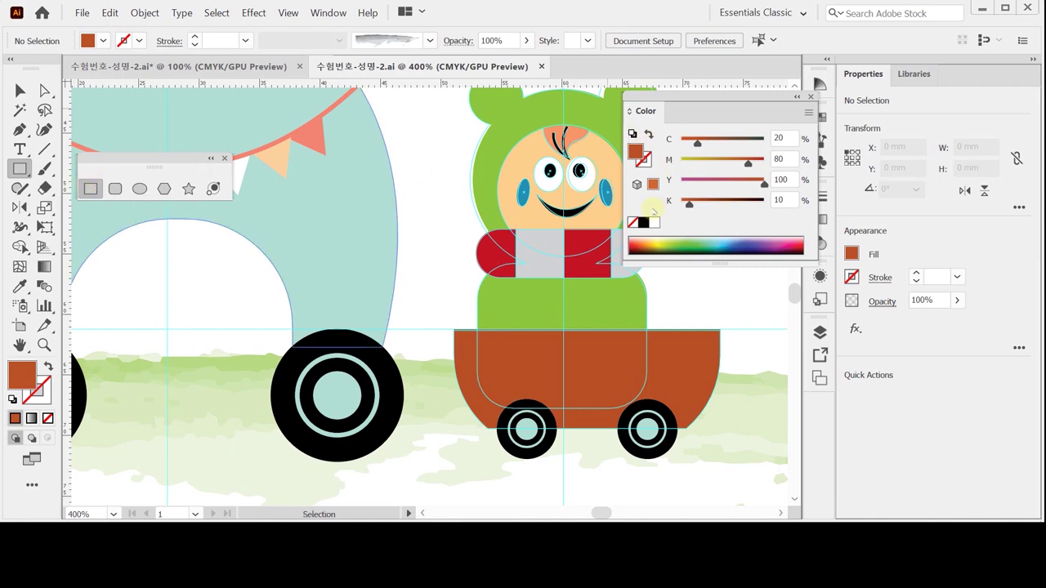
pyautogui.click(643, 223)
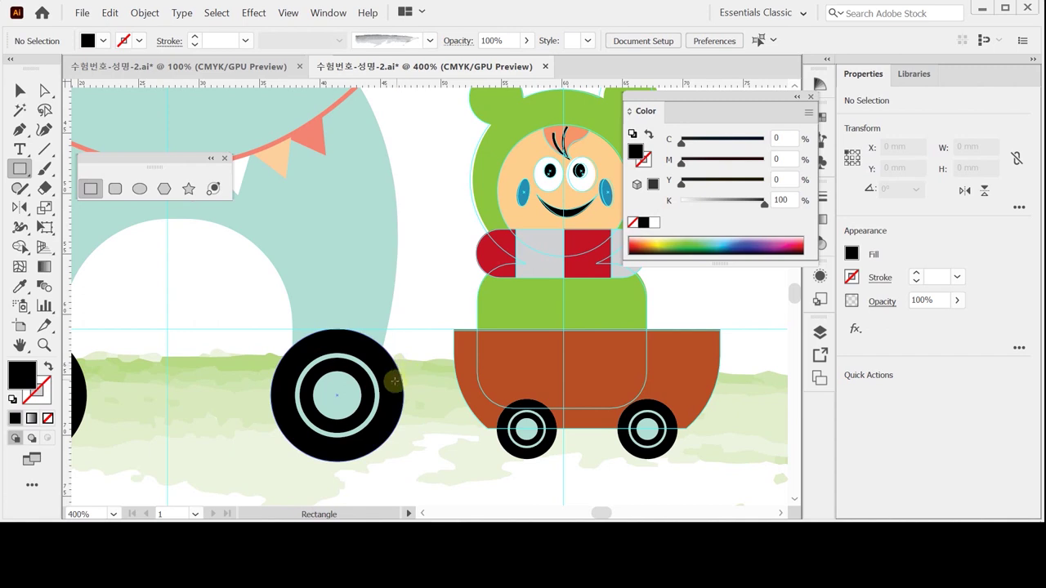
pyautogui.moveTo(365, 360); pyautogui.dragTo(486, 370)
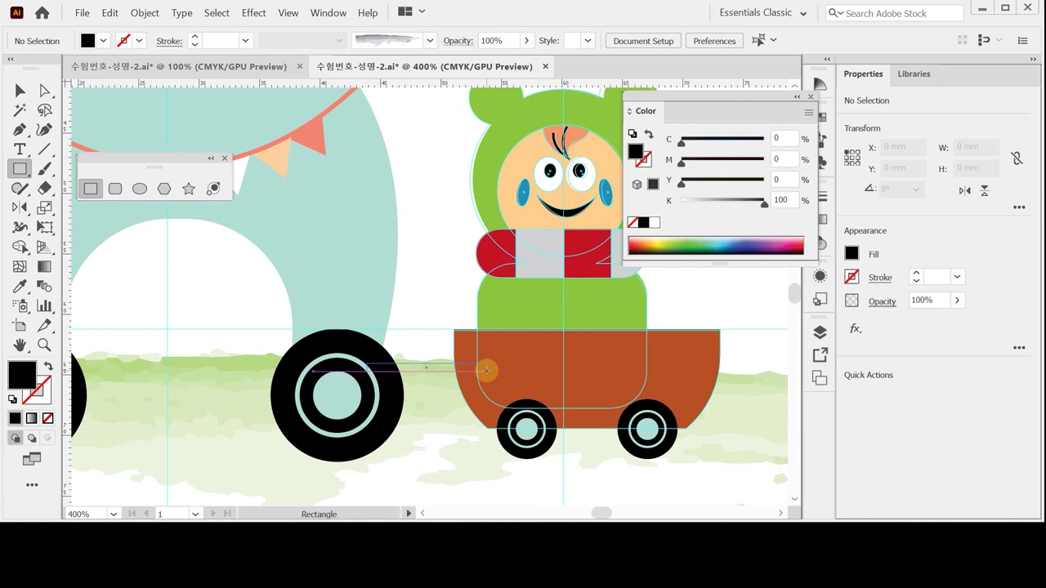
pyautogui.moveTo(486, 370); pyautogui.dragTo(487, 373)
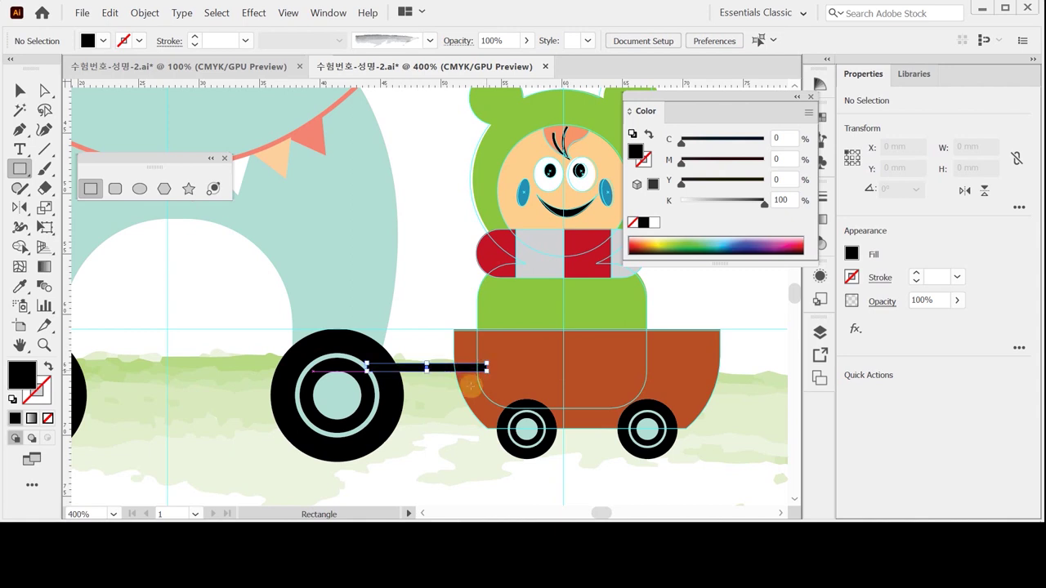
# - Nudge the black connecting bar down to about Y 64.91 mm
pyautogui.press('Down')
pyautogui.press('Down')
pyautogui.press('Down')
pyautogui.press('Down')
pyautogui.press('Down')
pyautogui.press('Down')
pyautogui.press('Down')
pyautogui.press('Down')
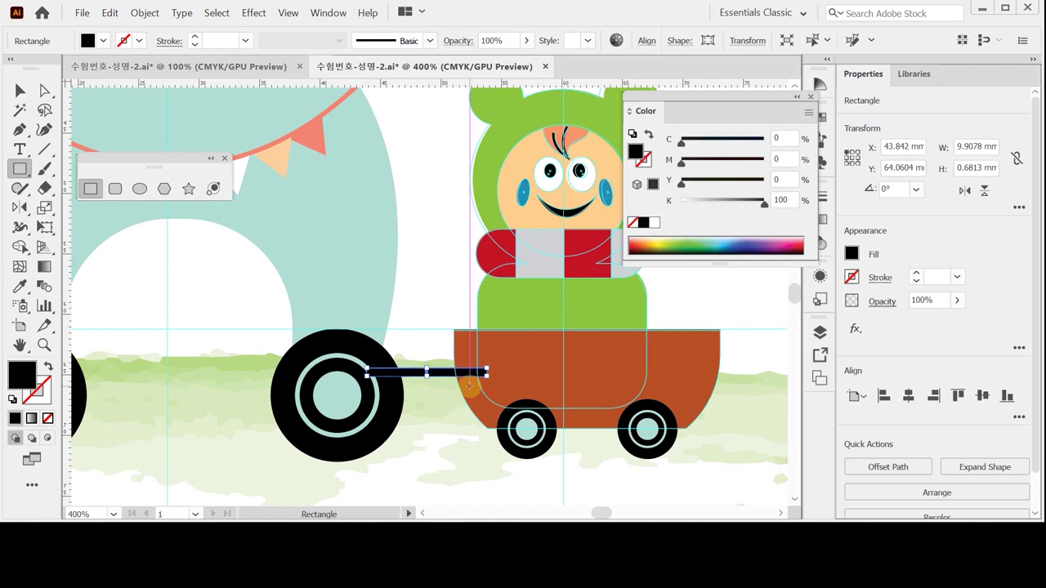
pyautogui.press('Down')
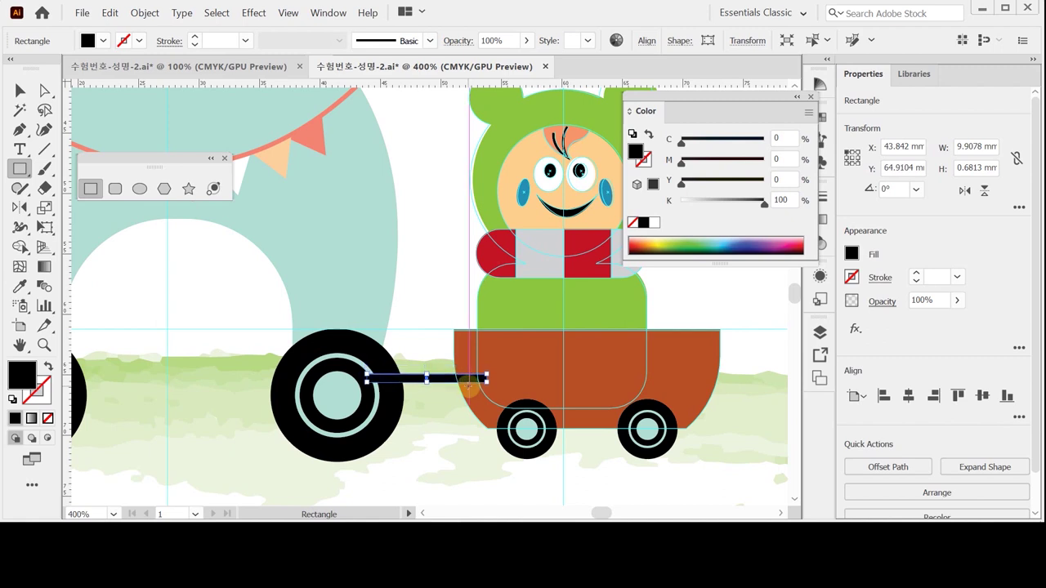
# - Send the black bar and the green brushed ground behind the wheel and cart, deselect them, and save the document
pyautogui.press('ctrl')
pyautogui.press('ctrl')
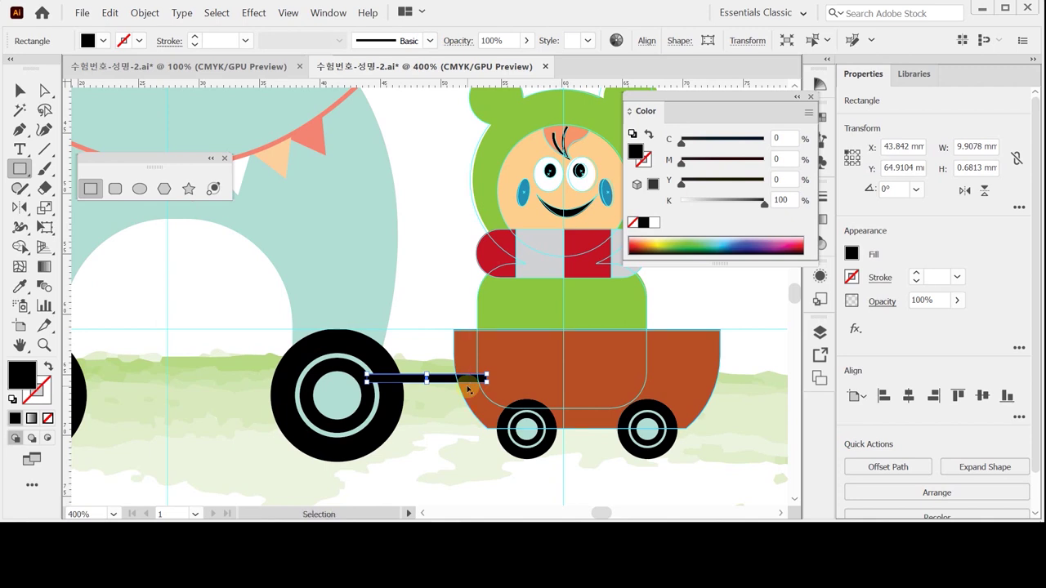
pyautogui.press('ctrl')
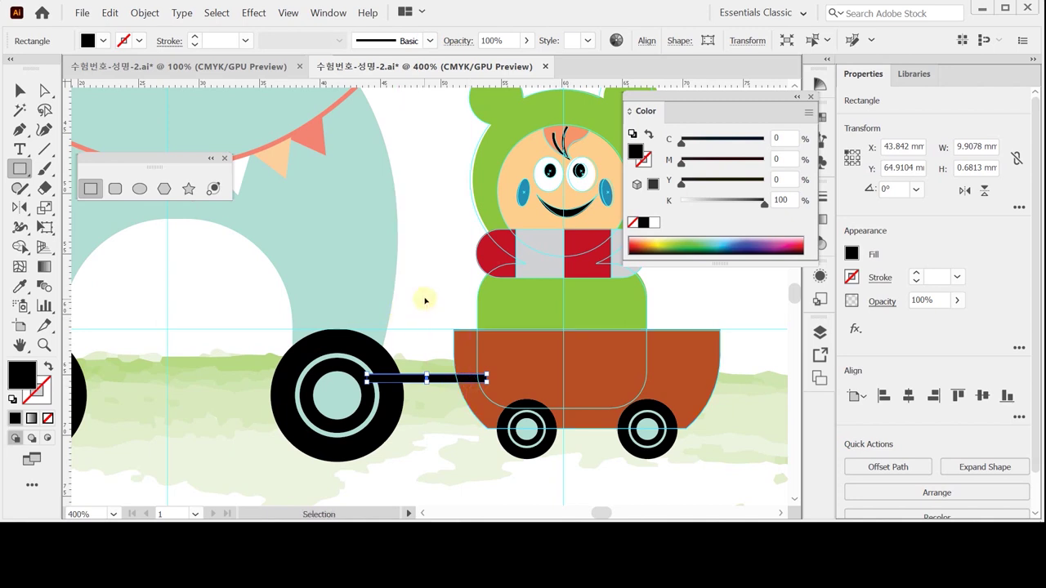
pyautogui.keyDown('ctrl'); pyautogui.keyDown('shift'); pyautogui.click(439, 492); pyautogui.keyUp('shift'); pyautogui.keyUp('ctrl')
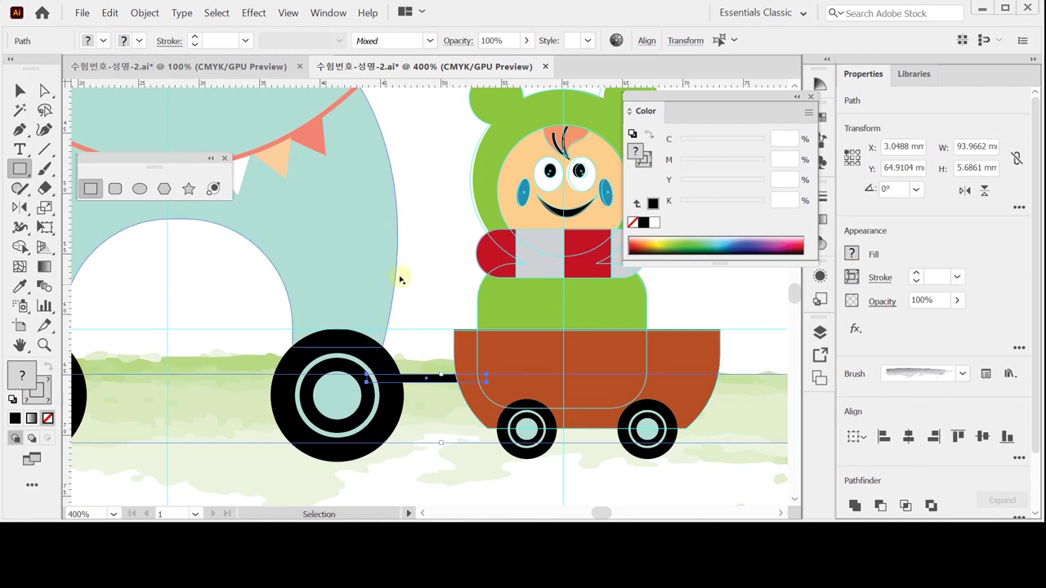
pyautogui.keyDown('ctrl'); pyautogui.click(430, 266); pyautogui.keyUp('ctrl')
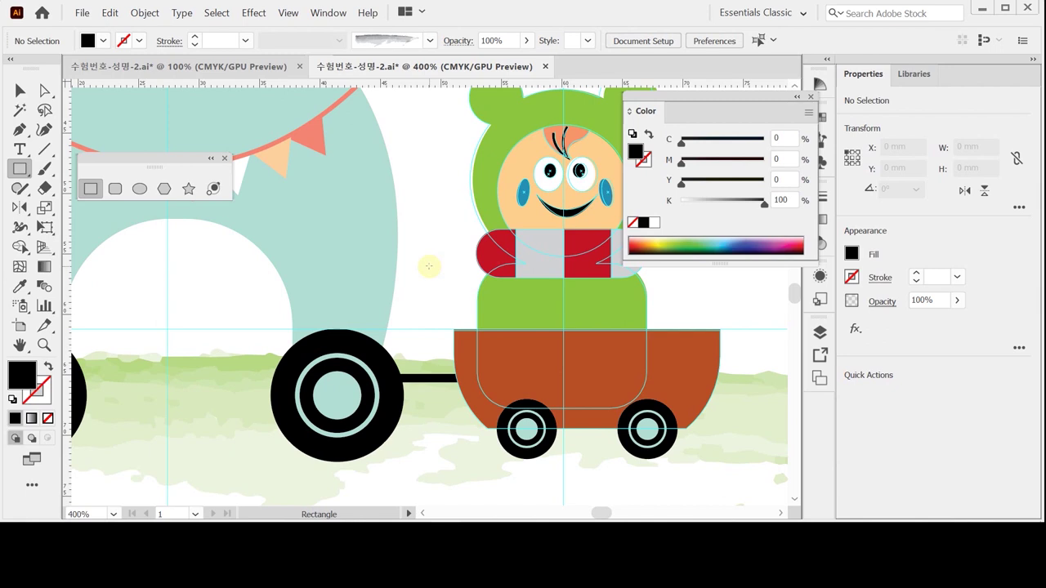
pyautogui.press('ctrl')
pyautogui.hotkey('ctrl', 's')
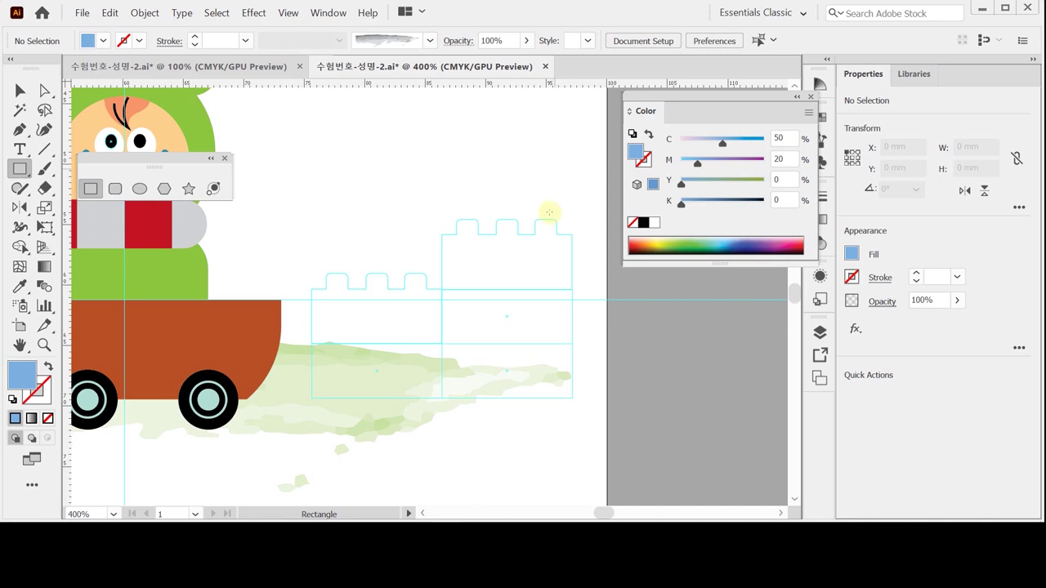
# - Draw a C50 M20 blue rectangle about 10.74 × 4.5 mm over the lower right block outline and stack two copies directly above it
pyautogui.moveTo(442, 399); pyautogui.dragTo(572, 345)
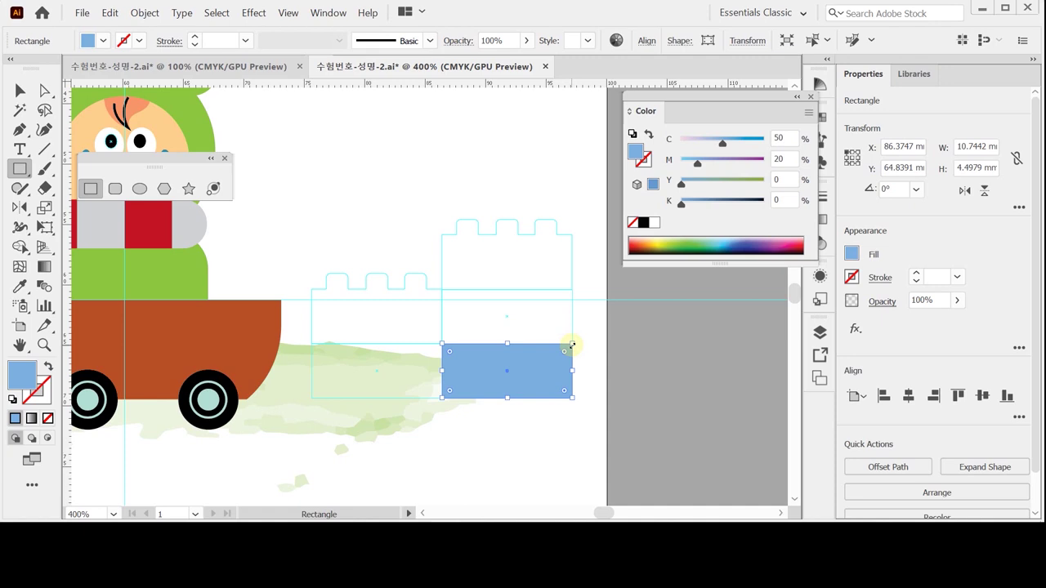
pyautogui.press('ctrl')
pyautogui.moveTo(486, 378); pyautogui.dragTo(486, 325)
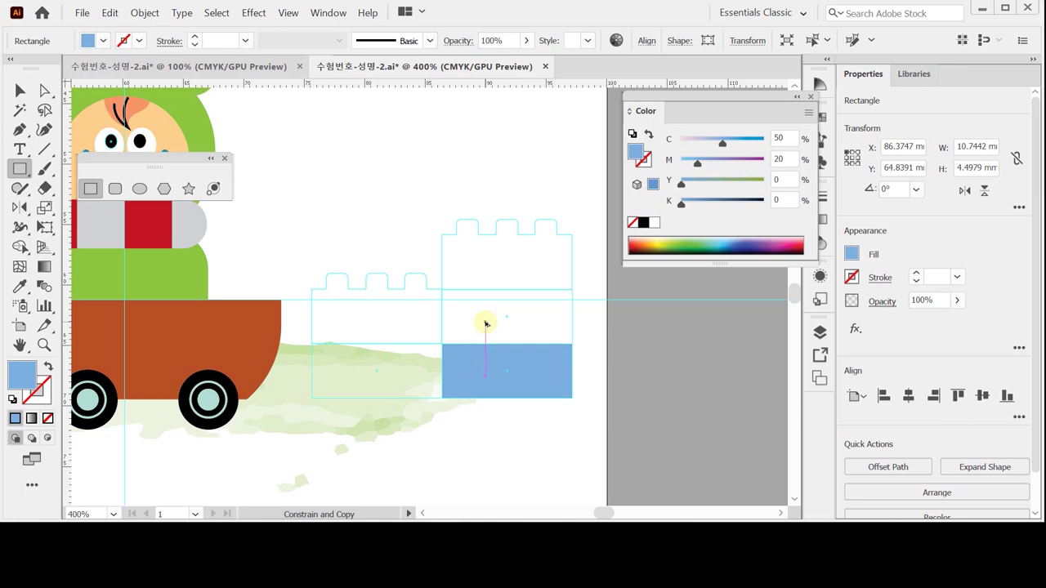
pyautogui.moveTo(485, 324); pyautogui.dragTo(486, 324)
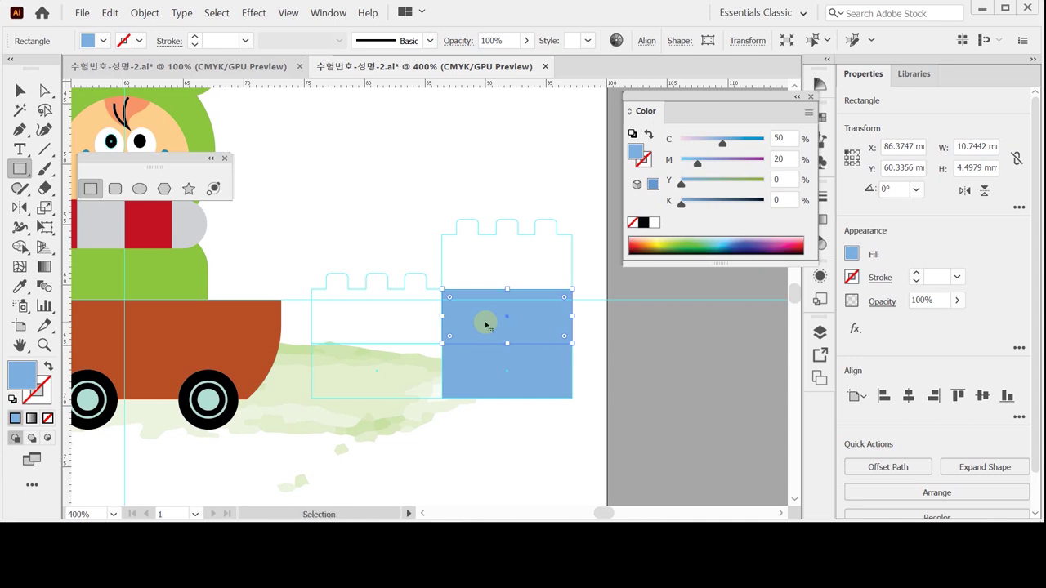
pyautogui.hotkey('ctrl', 'd')
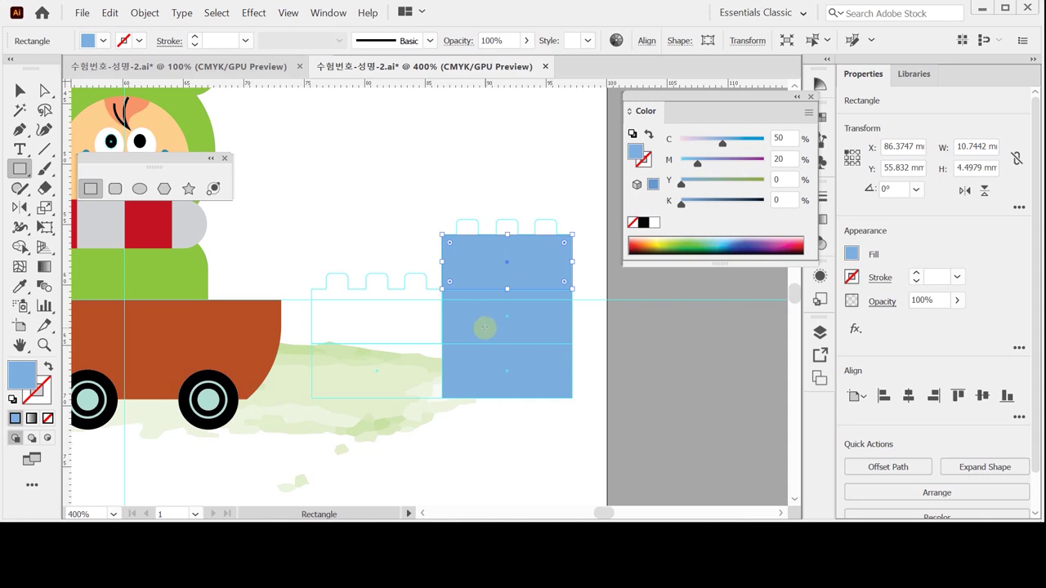
# - Fill the middle rectangle of the block stack with C30 M0 Y20 K0
pyautogui.keyDown('ctrl'); pyautogui.click(568, 324); pyautogui.keyUp('ctrl')
pyautogui.click(783, 139)
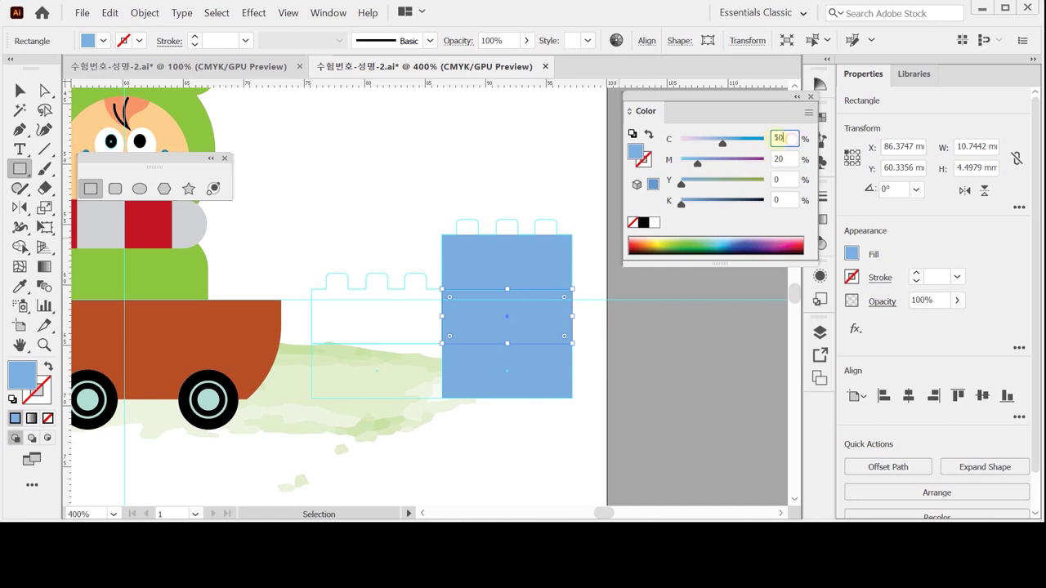
pyautogui.write('30')
pyautogui.press('Tab')
pyautogui.write('0')
pyautogui.press('Tab')
pyautogui.write('20')
pyautogui.press('Tab')
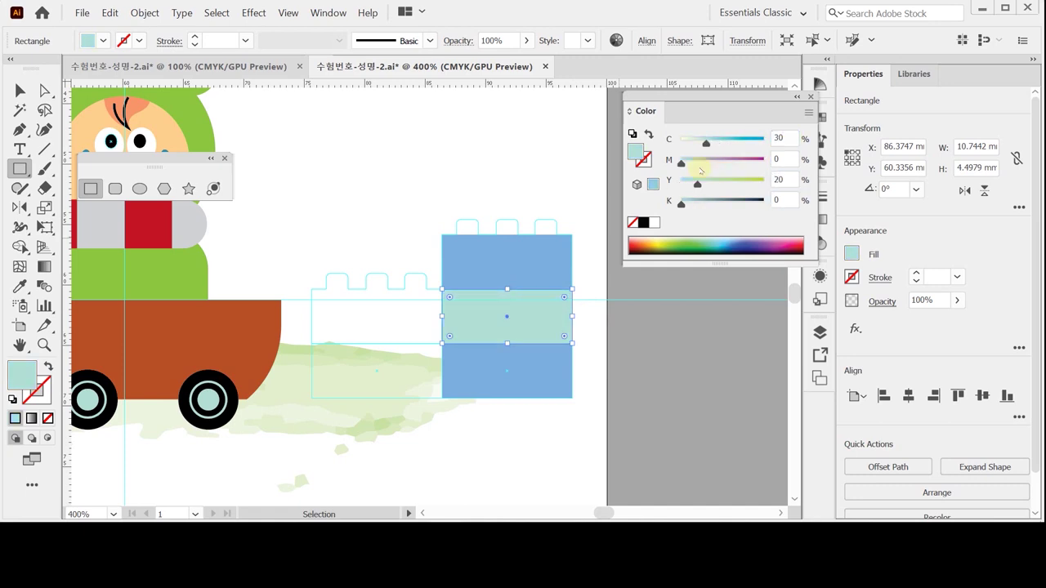
# - Fill the top rectangle of the block stack with C20 M30 Y0 K0 and deselect it
pyautogui.click(533, 268)
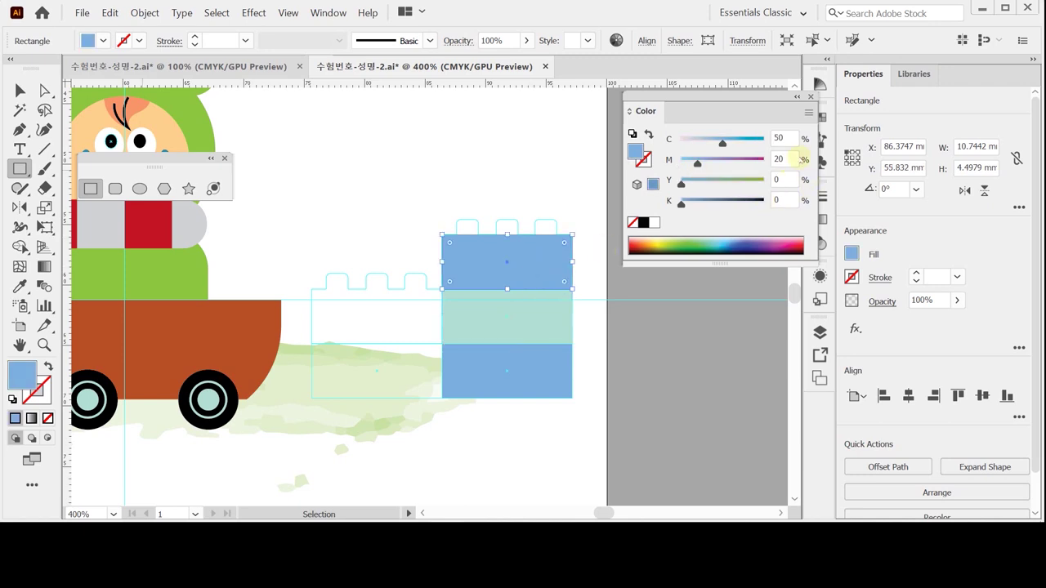
pyautogui.click(788, 141)
pyautogui.write('20')
pyautogui.press('Tab')
pyautogui.write('0')
pyautogui.press('Tab')
pyautogui.hotkey('shift', 'Tab')
pyautogui.write('30')
pyautogui.press('Tab')
pyautogui.press('Tab')
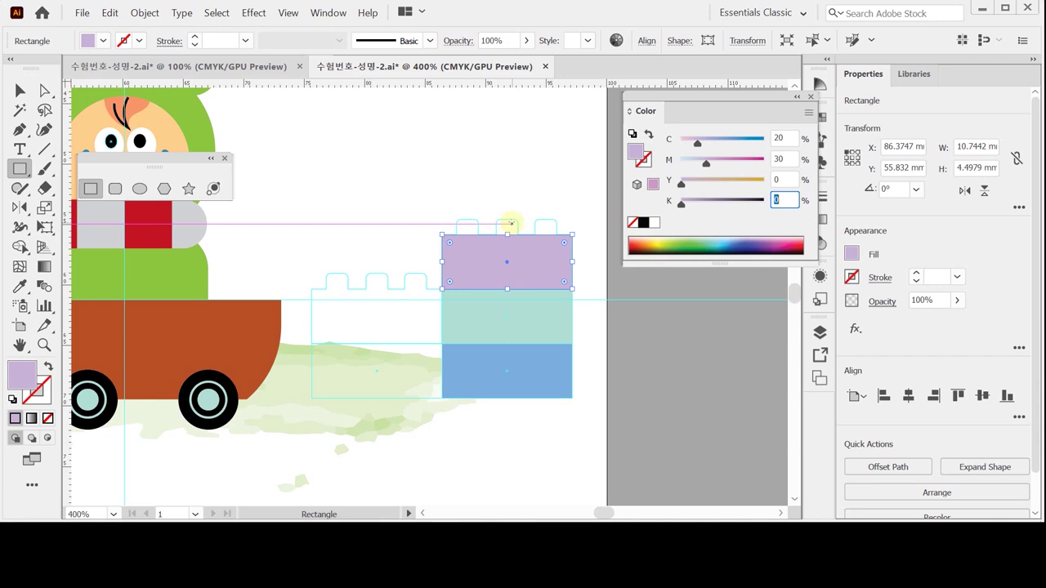
pyautogui.hotkey('ctrl', 'shift', 'a')
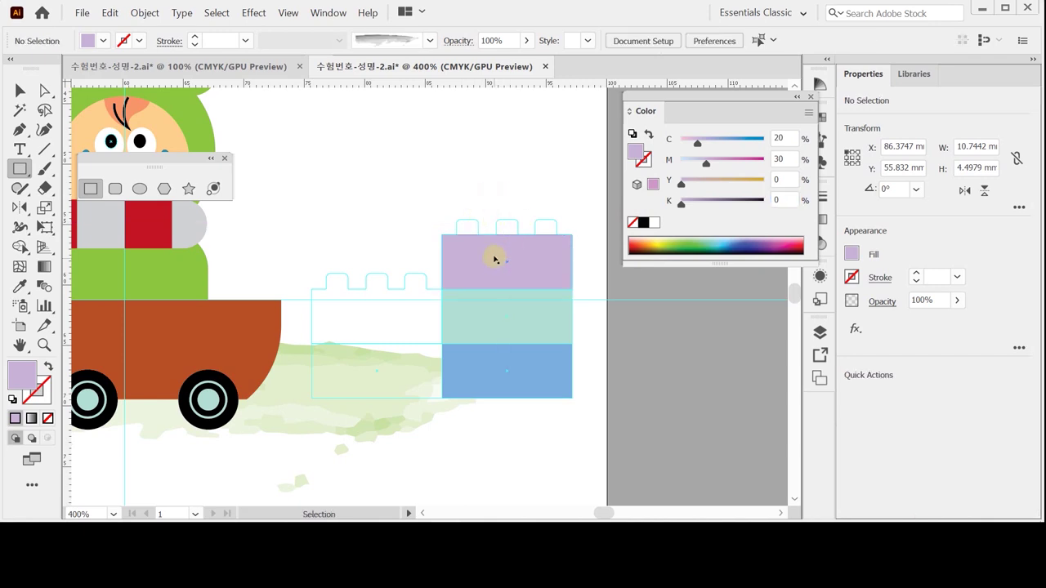
# - Draw a purple rounded rectangle about 1.8 × 3.4 mm with small corners over the first stud outline of the top block
pyautogui.hotkey('ctrl', '+')
pyautogui.click(115, 188)
pyautogui.moveTo(344, 235); pyautogui.dragTo(376, 297)
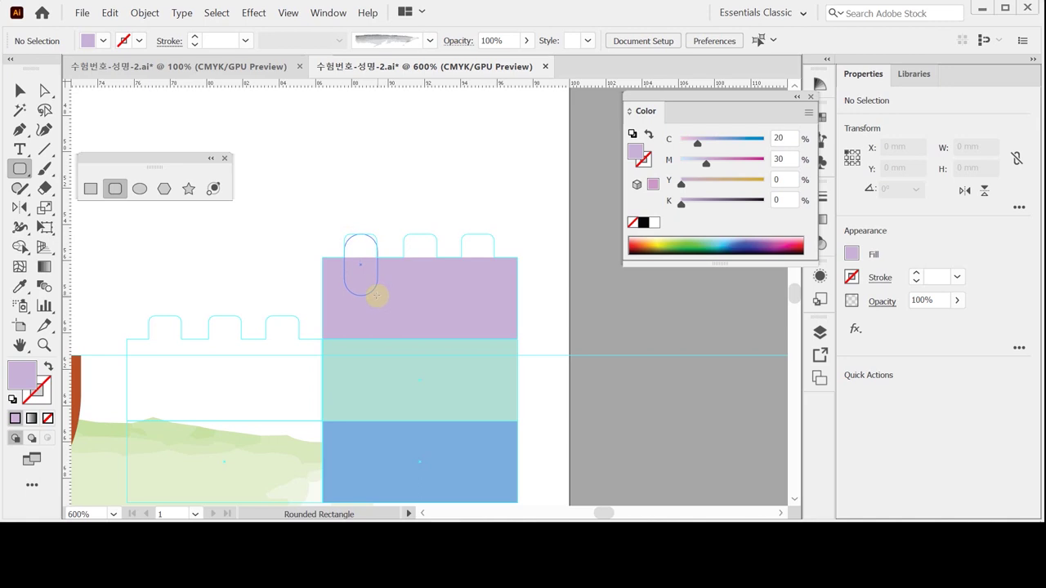
pyautogui.moveTo(376, 296); pyautogui.dragTo(376, 296)
pyautogui.press('Left')
pyautogui.press('Right')
pyautogui.moveTo(376, 296); pyautogui.dragTo(376, 297)
pyautogui.press('Down')
pyautogui.press('Down')
pyautogui.press('Down')
pyautogui.moveTo(376, 296); pyautogui.dragTo(376, 296)
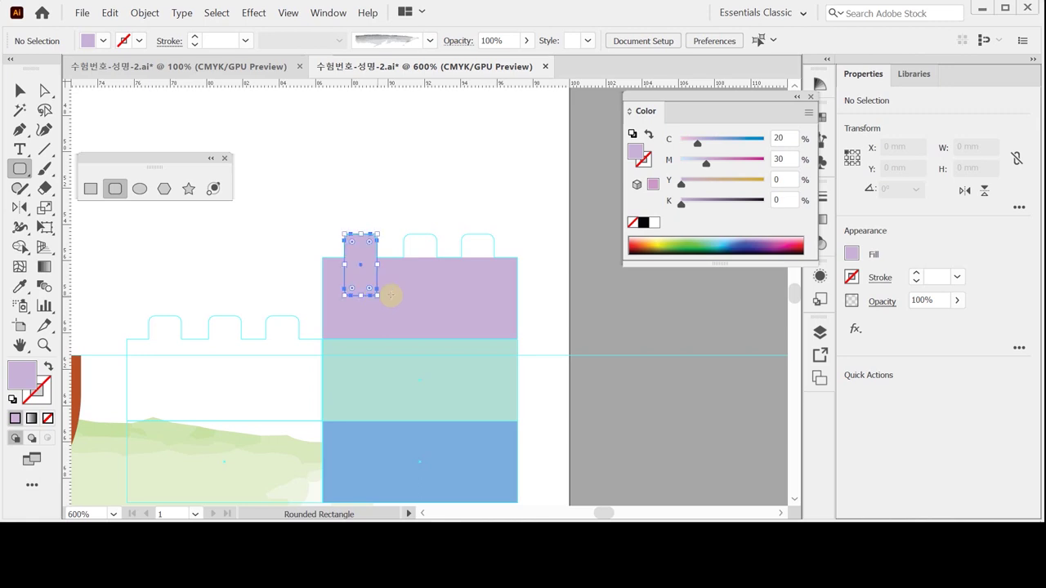
# - Adjust the corner rounding of the purple stud rectangle on the top block to match the stud outline
pyautogui.keyDown('ctrl'); pyautogui.click(425, 287); pyautogui.keyUp('ctrl')
pyautogui.keyDown('ctrl'); pyautogui.click(459, 262); pyautogui.keyUp('ctrl')
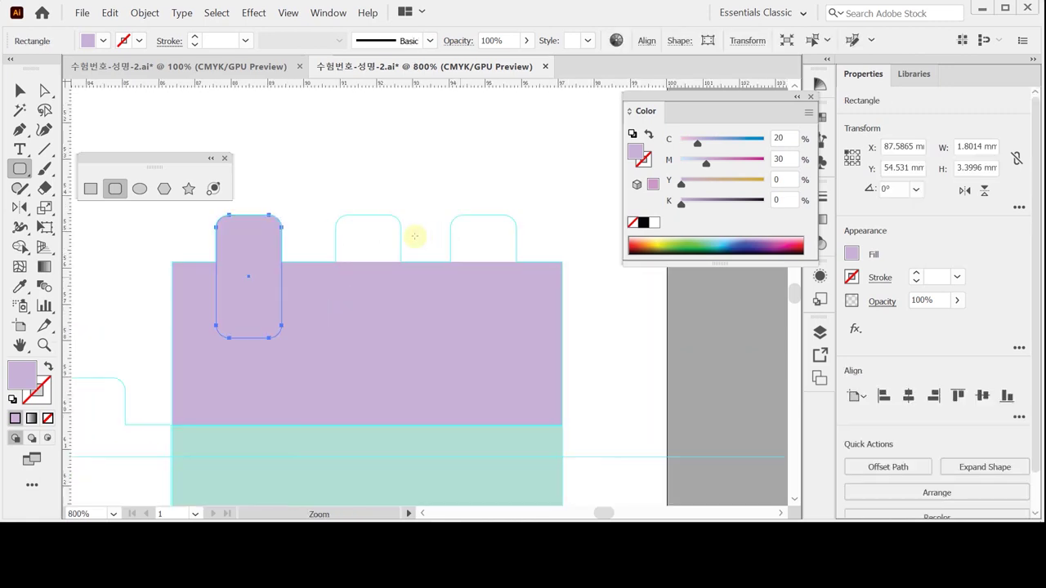
pyautogui.moveTo(306, 229); pyautogui.dragTo(353, 221)
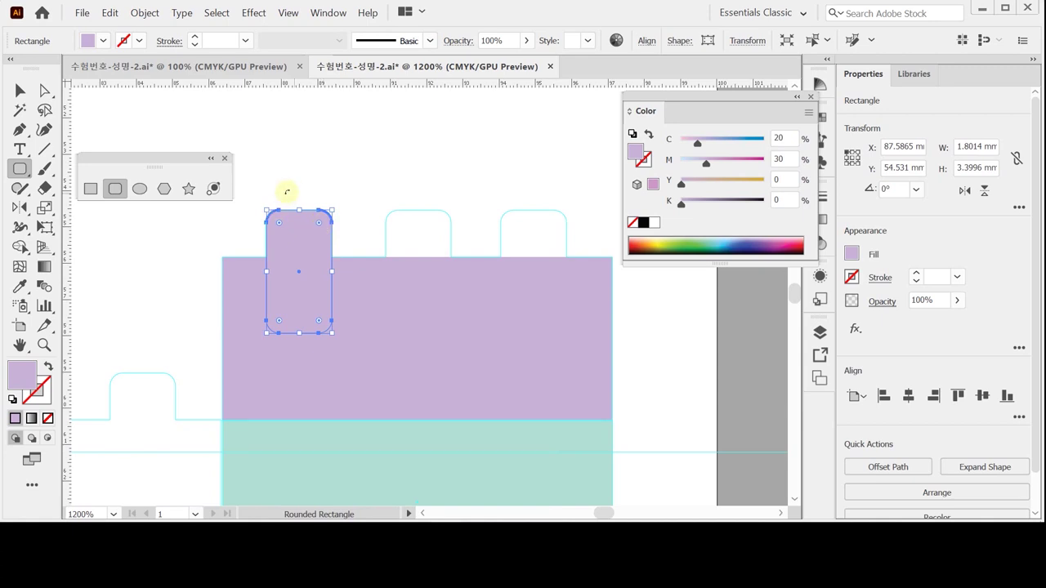
pyautogui.moveTo(322, 229); pyautogui.dragTo(307, 241)
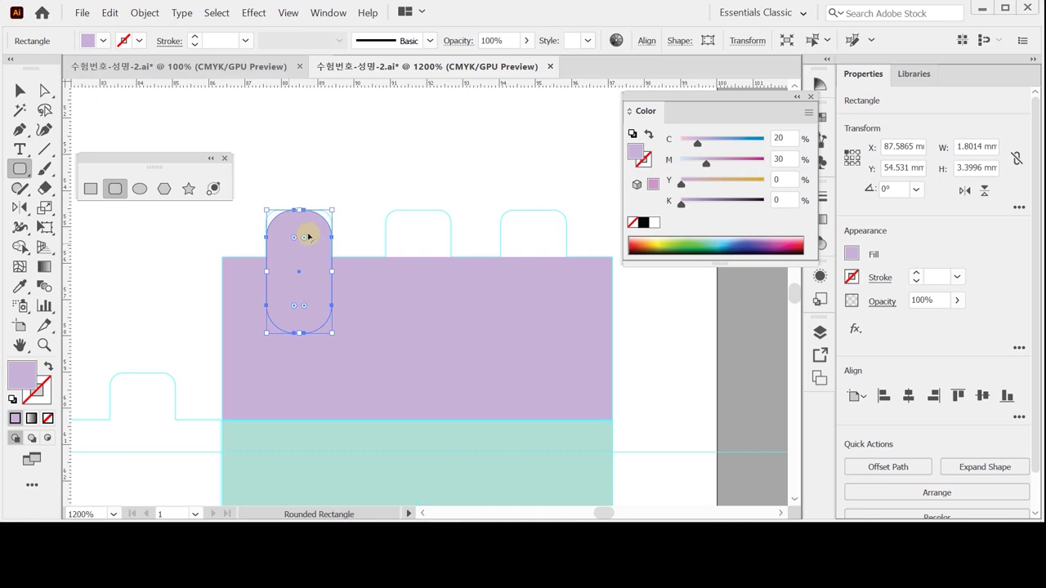
pyautogui.hotkey('ctrl', 'h')
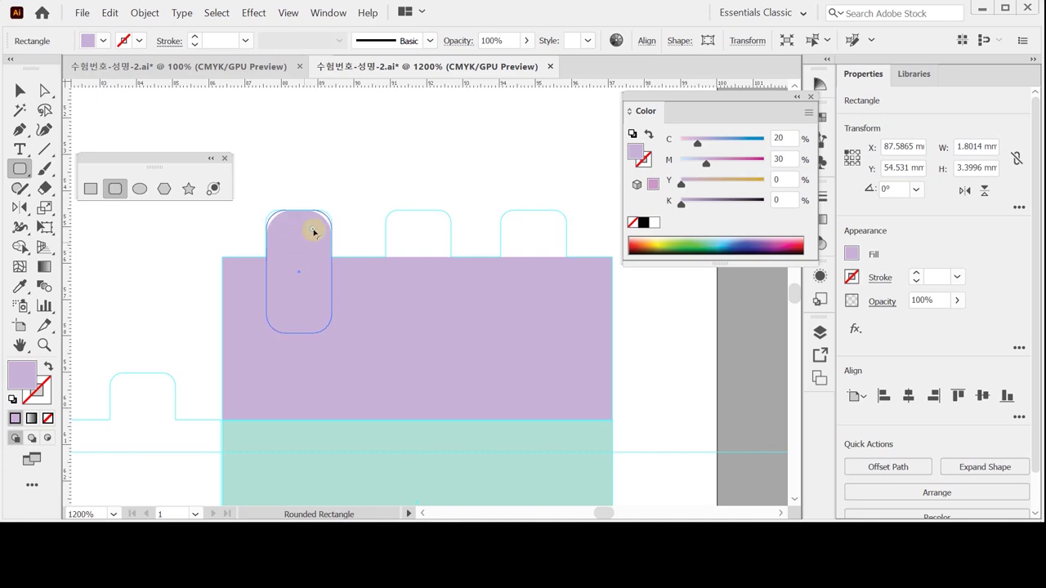
pyautogui.moveTo(310, 234); pyautogui.dragTo(328, 215)
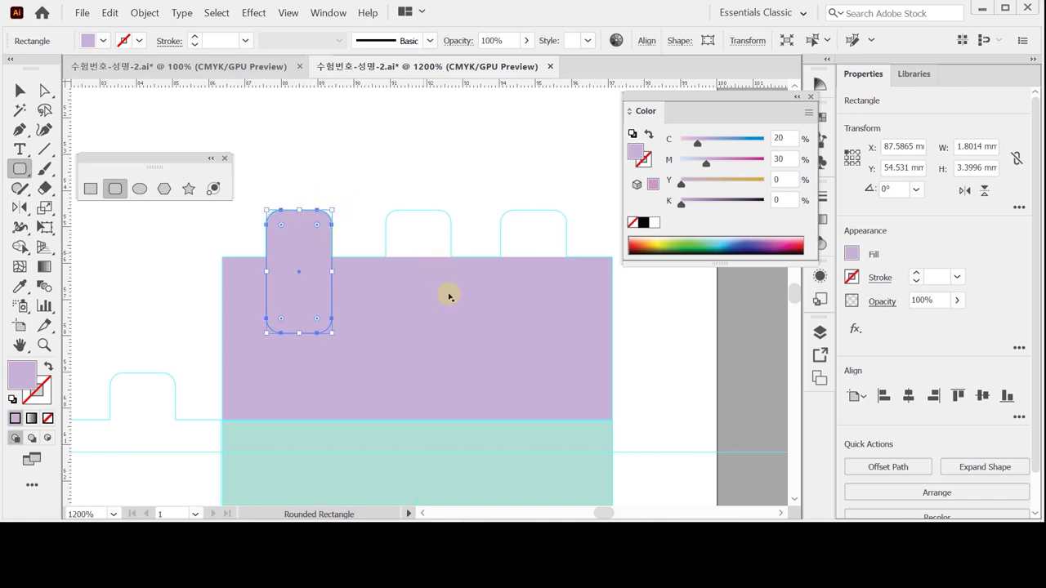
# - Copy the purple stud horizontally onto the second stud outline and repeat the copy for the third stud
pyautogui.hotkey('ctrl', '-')
pyautogui.moveTo(411, 278); pyautogui.dragTo(362, 269)
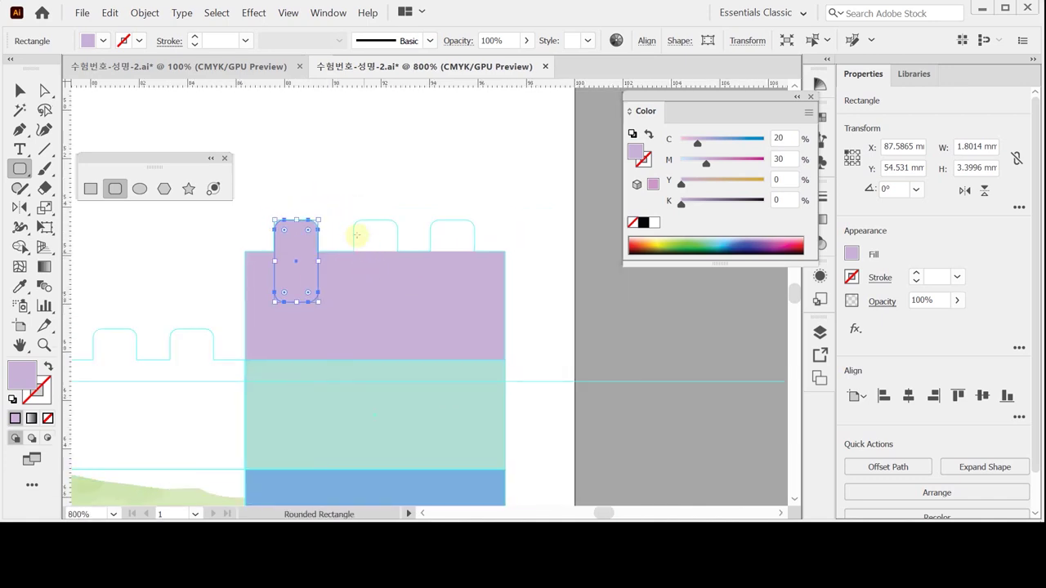
pyautogui.press('ctrl')
pyautogui.moveTo(303, 250); pyautogui.dragTo(382, 249)
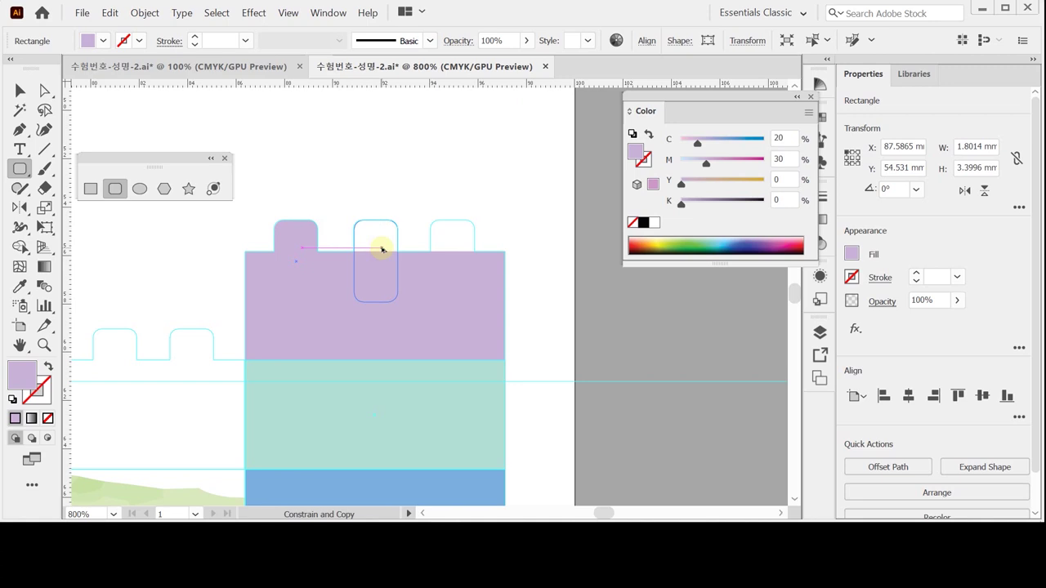
pyautogui.moveTo(381, 249); pyautogui.dragTo(382, 249)
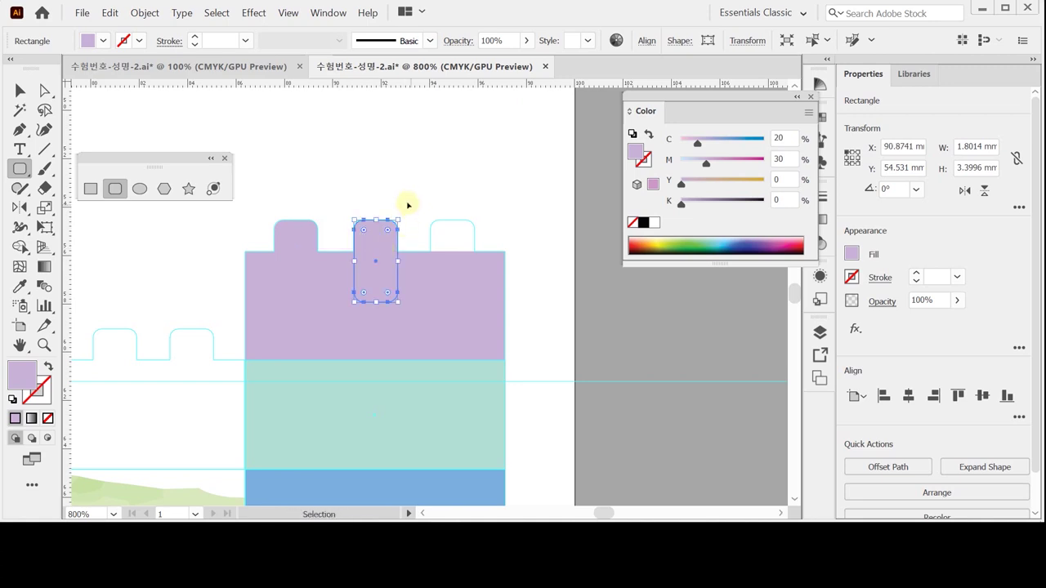
pyautogui.press('ctrl')
pyautogui.hotkey('ctrl', 'd')
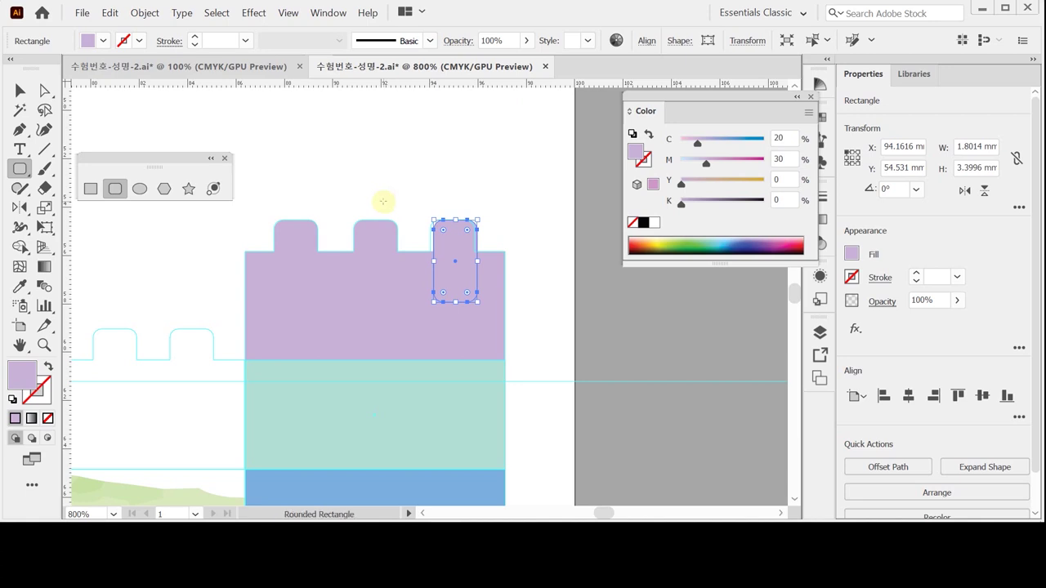
# - Unite the three purple studs and the top block rectangle into a single shape
pyautogui.scroll(-1, 458, 299)
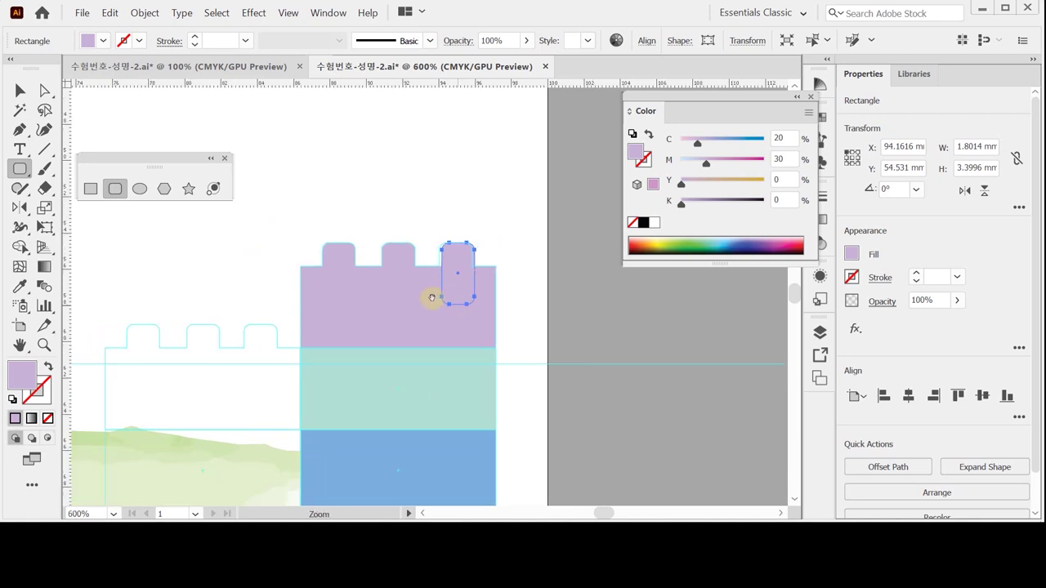
pyautogui.moveTo(430, 297); pyautogui.dragTo(472, 251)
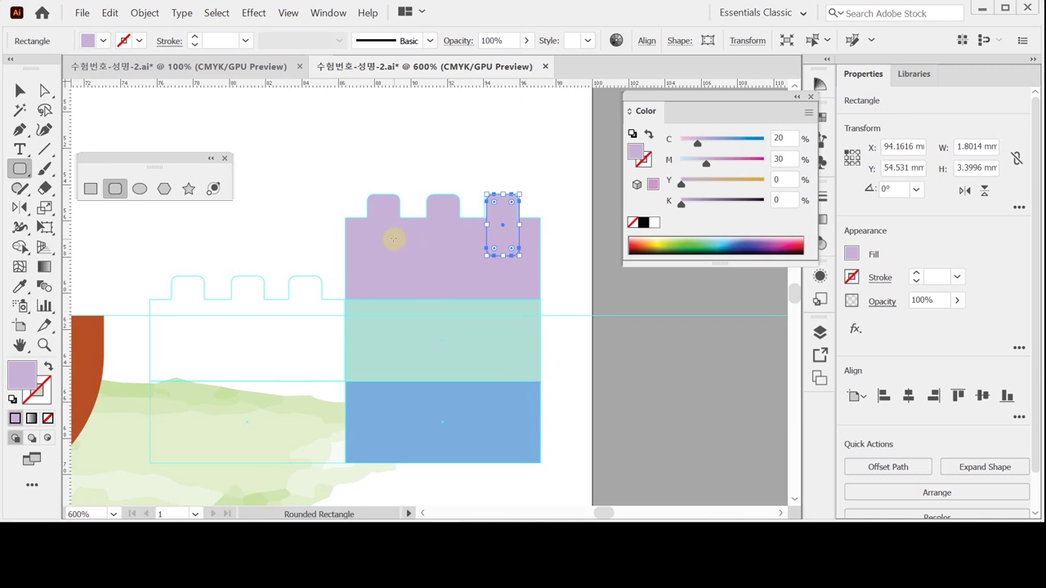
pyautogui.click(20, 91)
pyautogui.moveTo(291, 143); pyautogui.dragTo(504, 248)
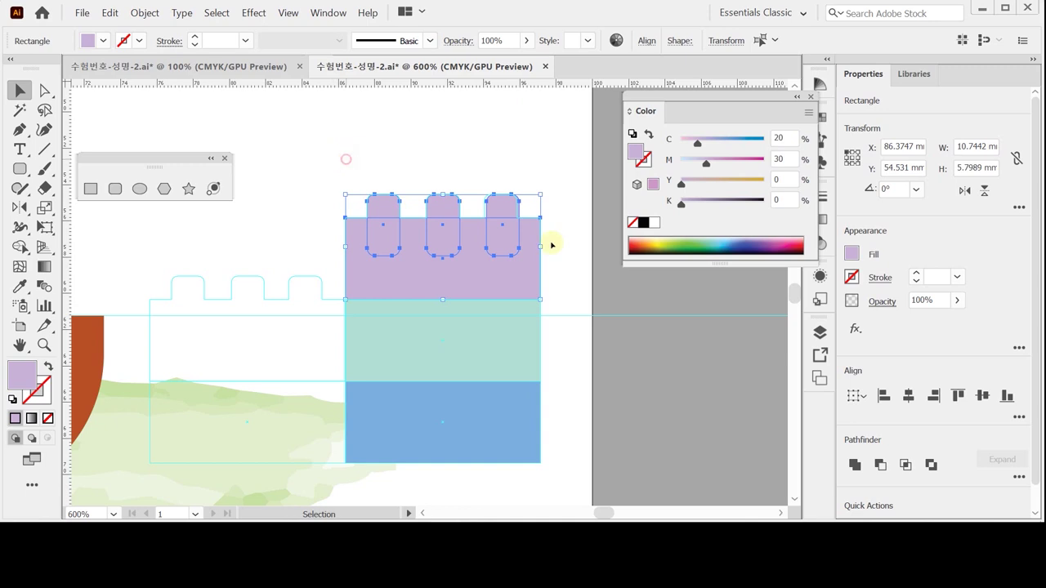
pyautogui.click(852, 464)
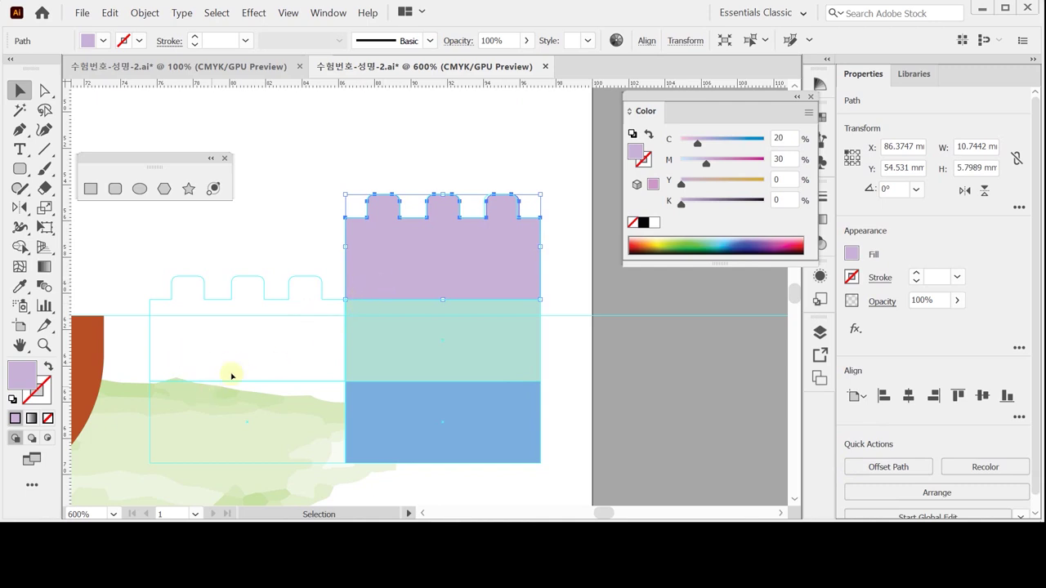
# - Copy the purple studded block and the mint block below it onto the two block outlines beside the stack
pyautogui.hscroll(-3, 324, 303)
pyautogui.scroll(-1, 325, 303)
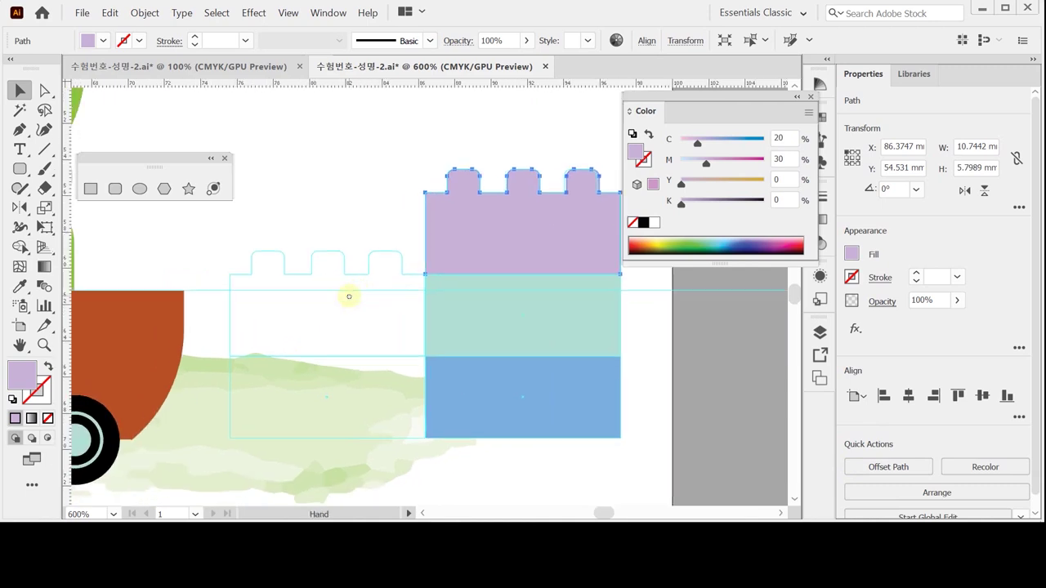
pyautogui.moveTo(489, 129); pyautogui.dragTo(538, 324)
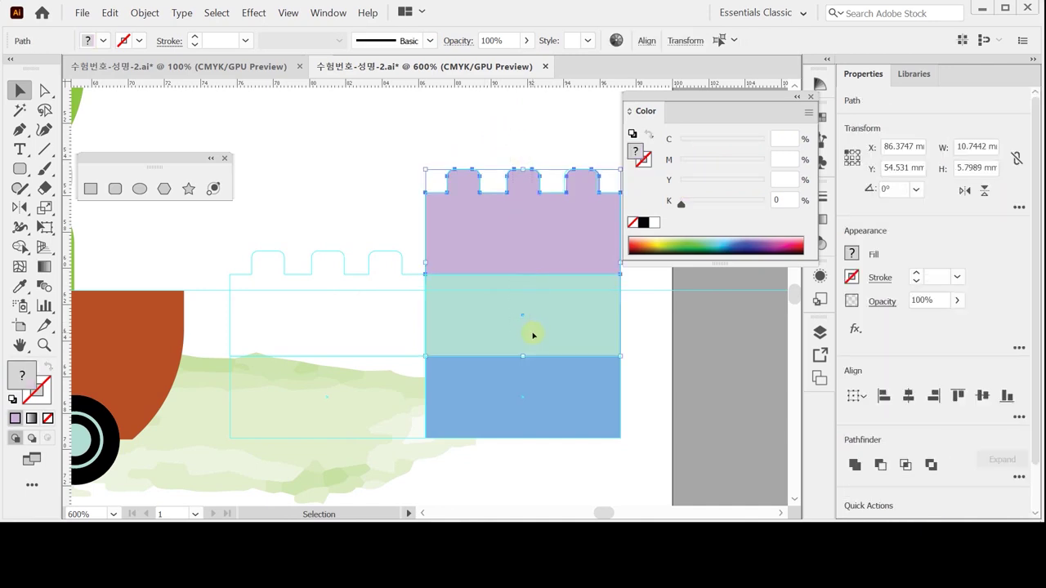
pyautogui.moveTo(532, 316); pyautogui.dragTo(335, 395)
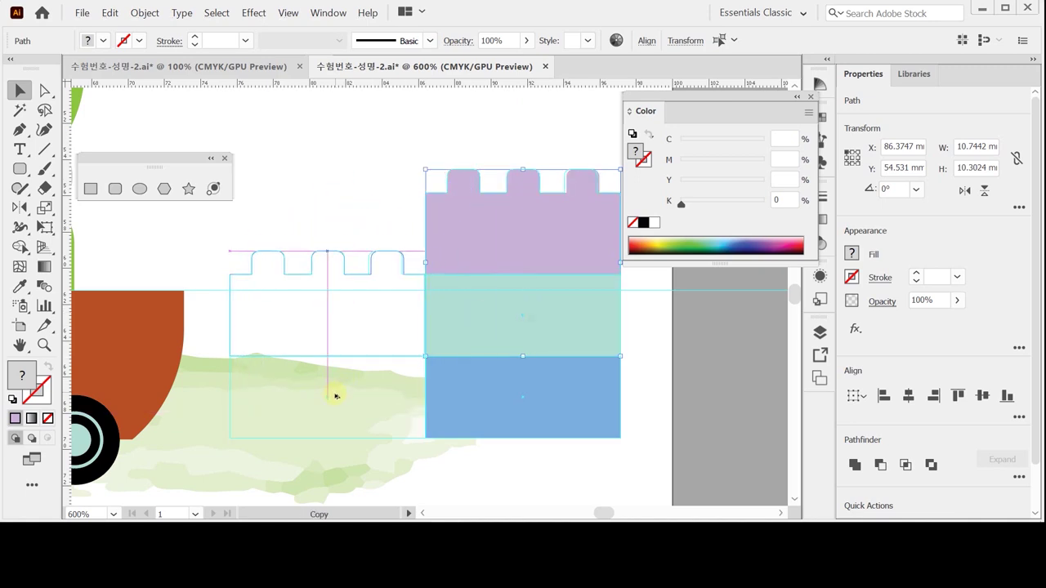
pyautogui.moveTo(335, 396); pyautogui.dragTo(335, 397)
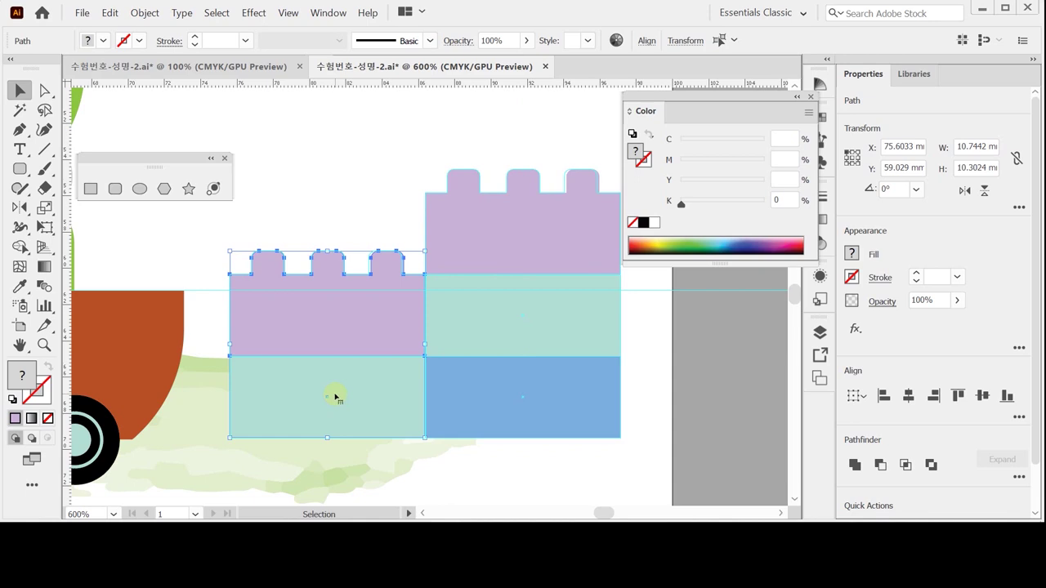
# - Fill the copied studded block above the mint copy with C0 M60 Y50 K0 and save the document
pyautogui.click(388, 202)
pyautogui.click(365, 297)
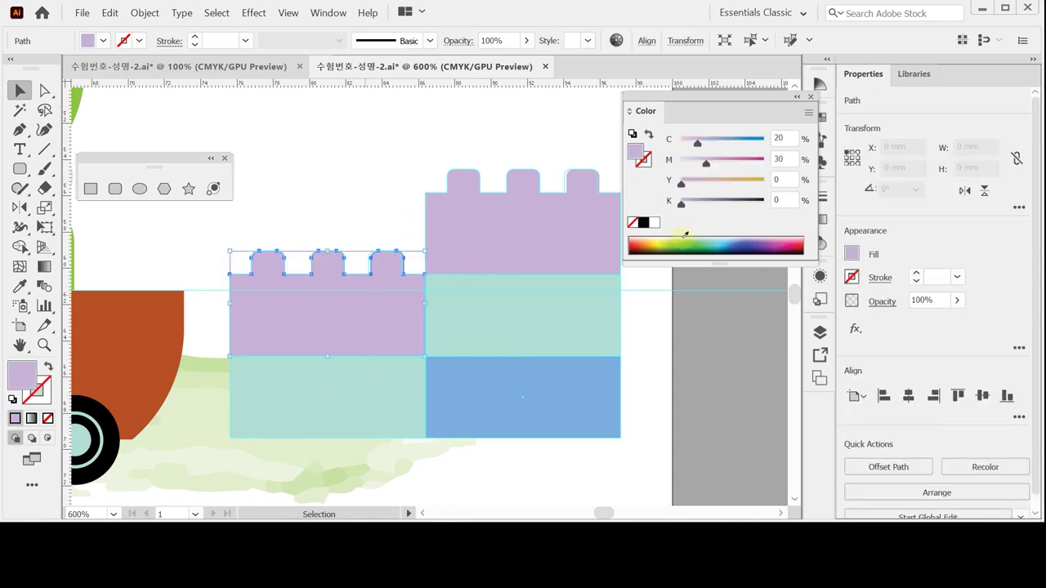
pyautogui.click(785, 138)
pyautogui.write('0')
pyautogui.press('Tab')
pyautogui.write('60')
pyautogui.press('Tab')
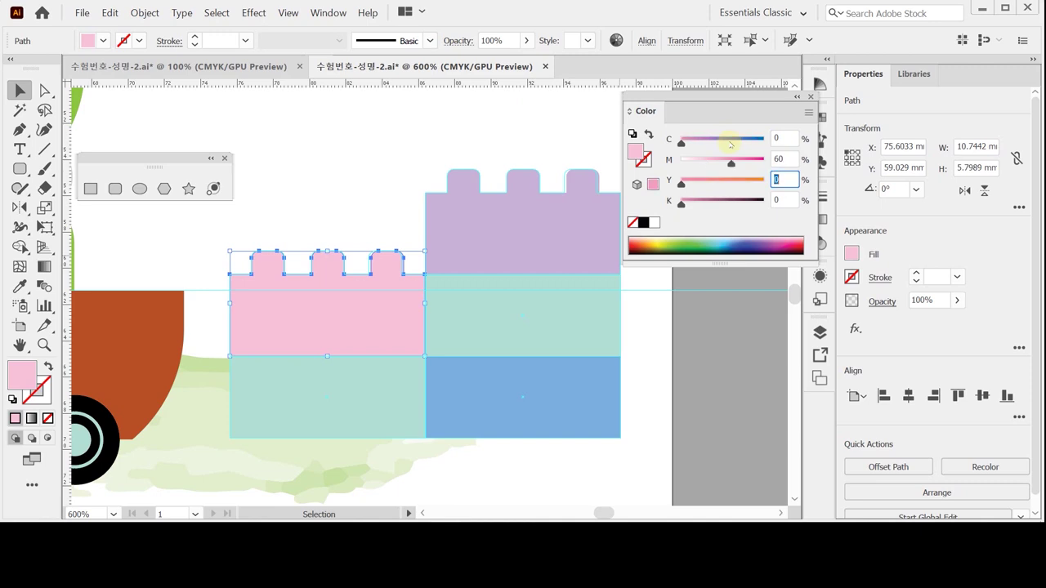
pyautogui.write('50')
pyautogui.press('Return')
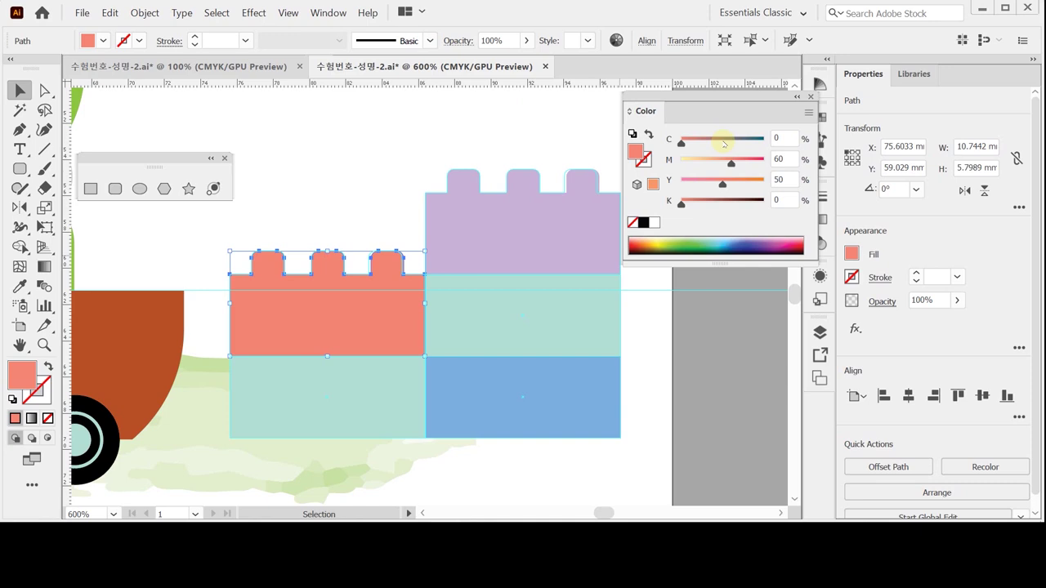
pyautogui.hotkey('ctrl', 's')
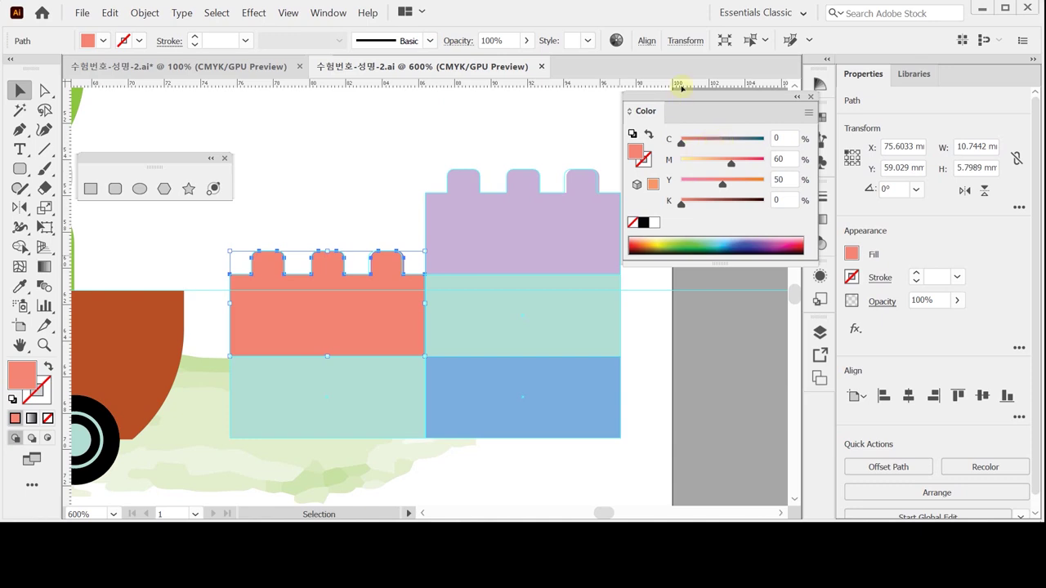
pyautogui.press('s')
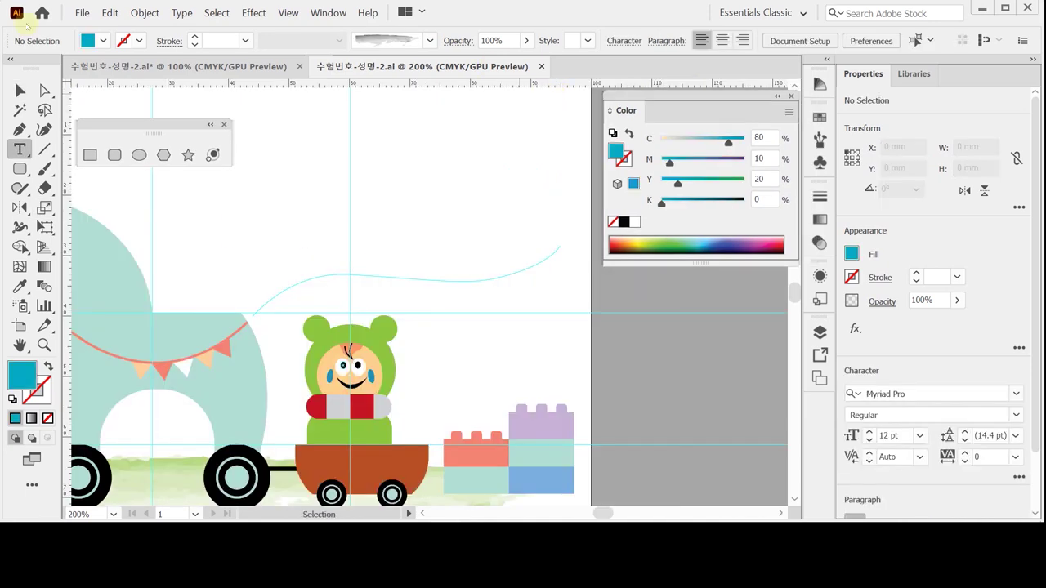
# - Trace the wavy guide line above the cart with the Pen tool as an open 1 pt black path without fill, about 50.8 × 11.7 mm
pyautogui.click(20, 130)
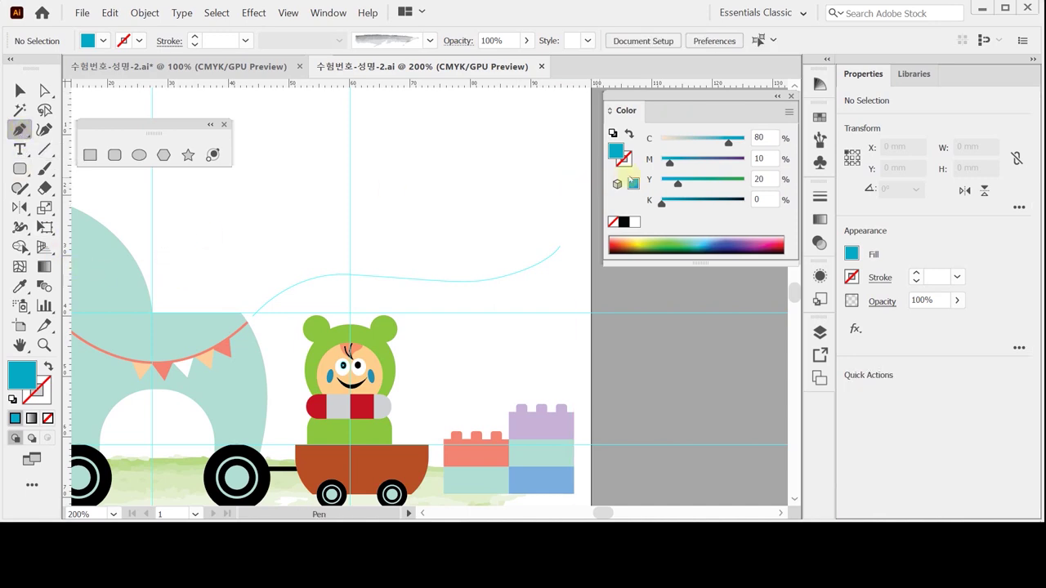
pyautogui.click(613, 133)
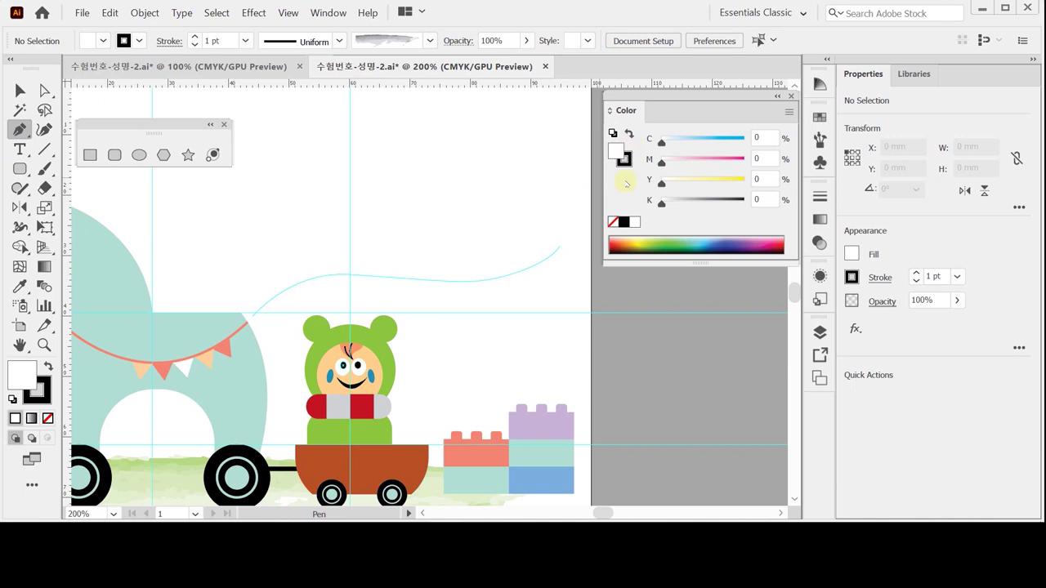
pyautogui.click(613, 222)
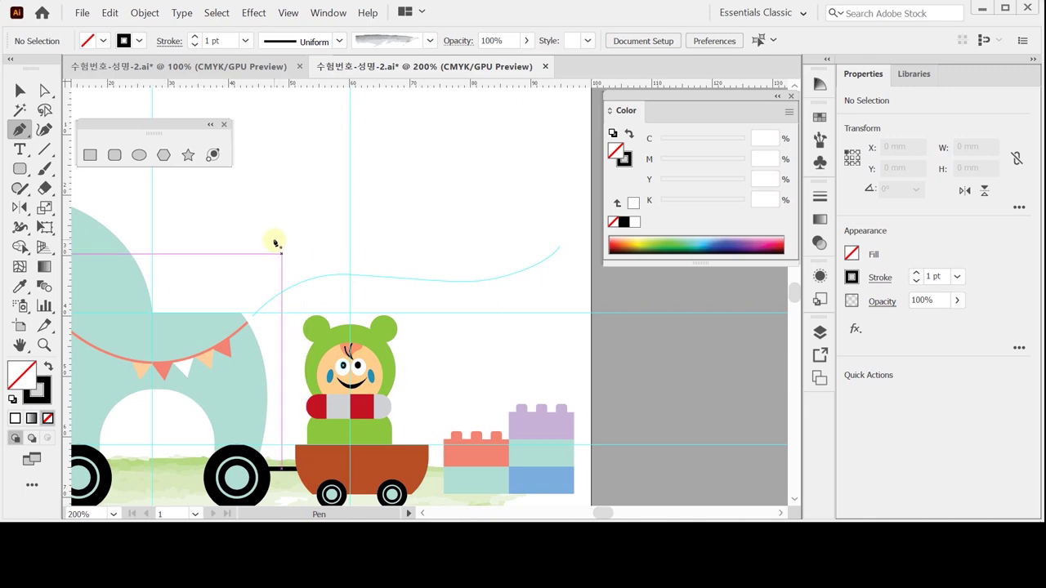
pyautogui.click(254, 319)
pyautogui.moveTo(341, 275); pyautogui.dragTo(381, 280)
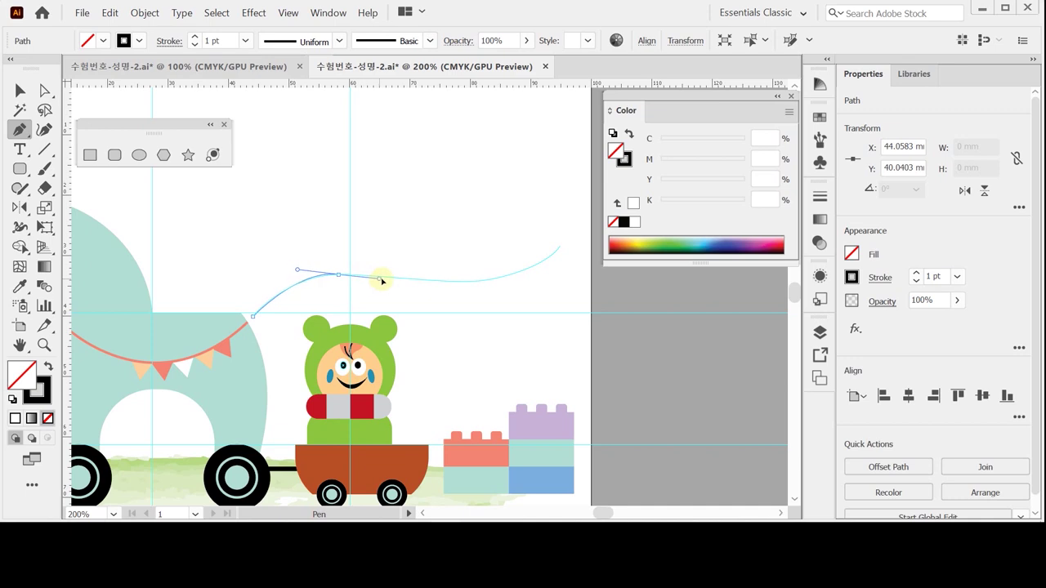
pyautogui.click(484, 286)
pyautogui.moveTo(484, 286); pyautogui.dragTo(516, 279)
pyautogui.click(559, 249)
pyautogui.moveTo(560, 249); pyautogui.dragTo(566, 232)
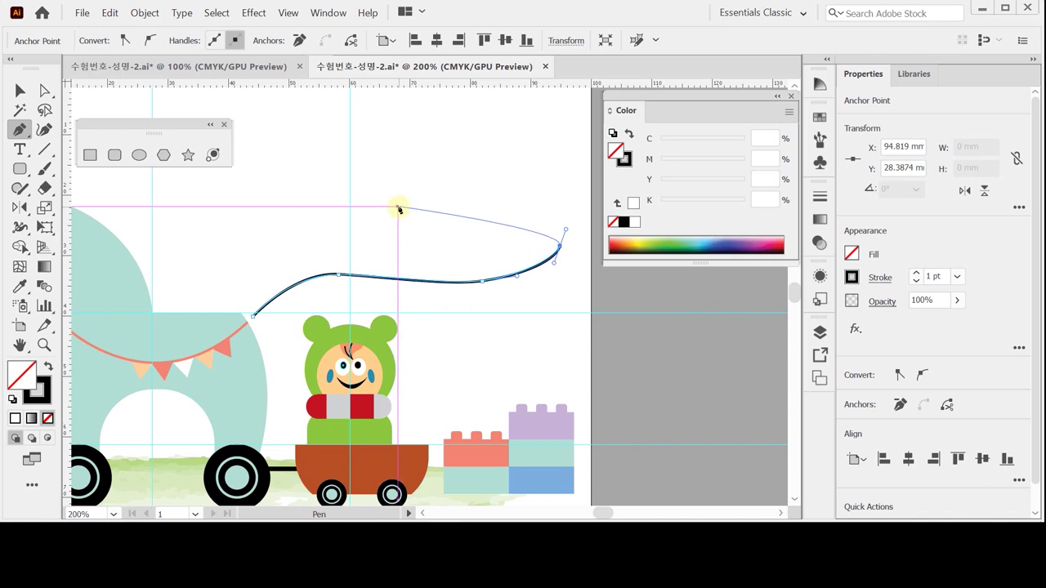
pyautogui.keyDown('ctrl'); pyautogui.click(586, 341); pyautogui.keyUp('ctrl')
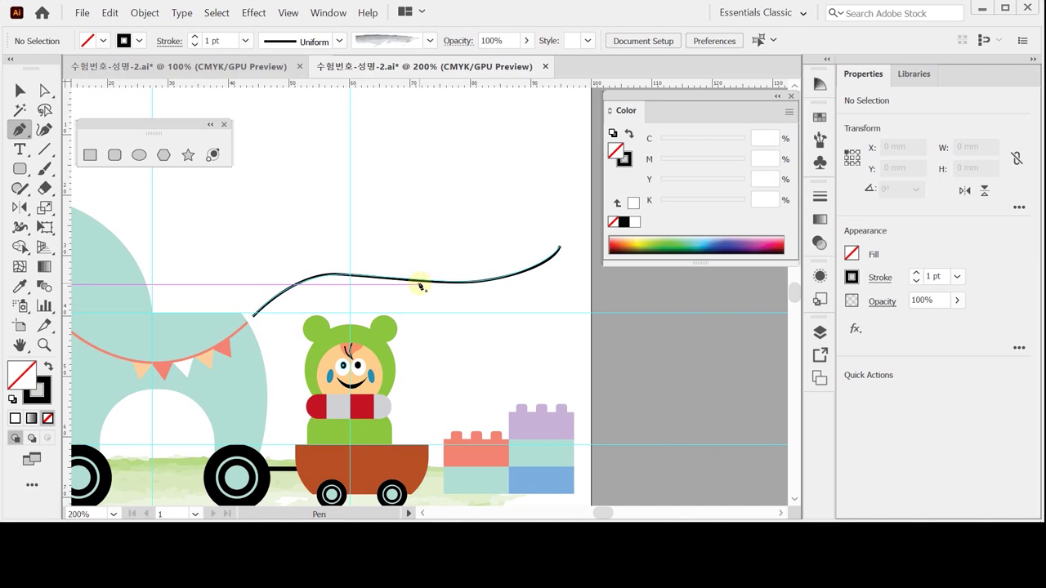
# - Turn the wavy path into a type path with the Type on a Path tool, starting at its end near the vehicle
pyautogui.press('ctrl')
pyautogui.click(19, 150)
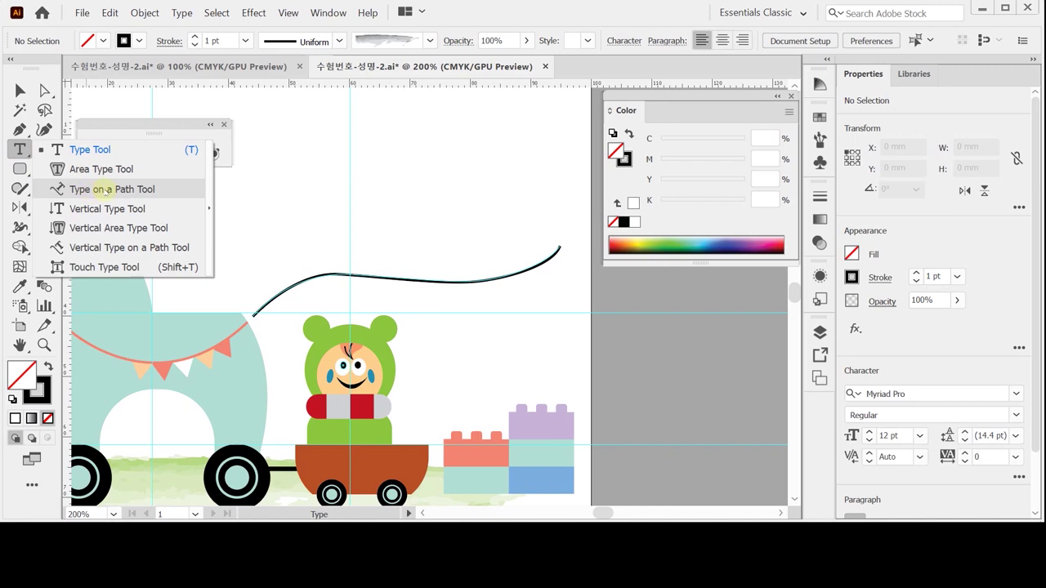
pyautogui.click(105, 189)
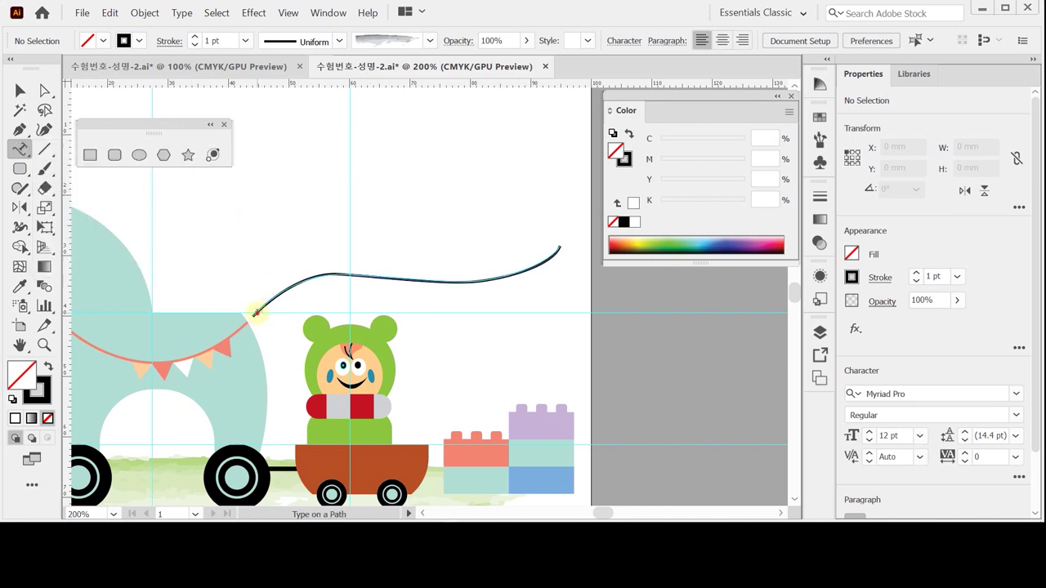
pyautogui.click(256, 313)
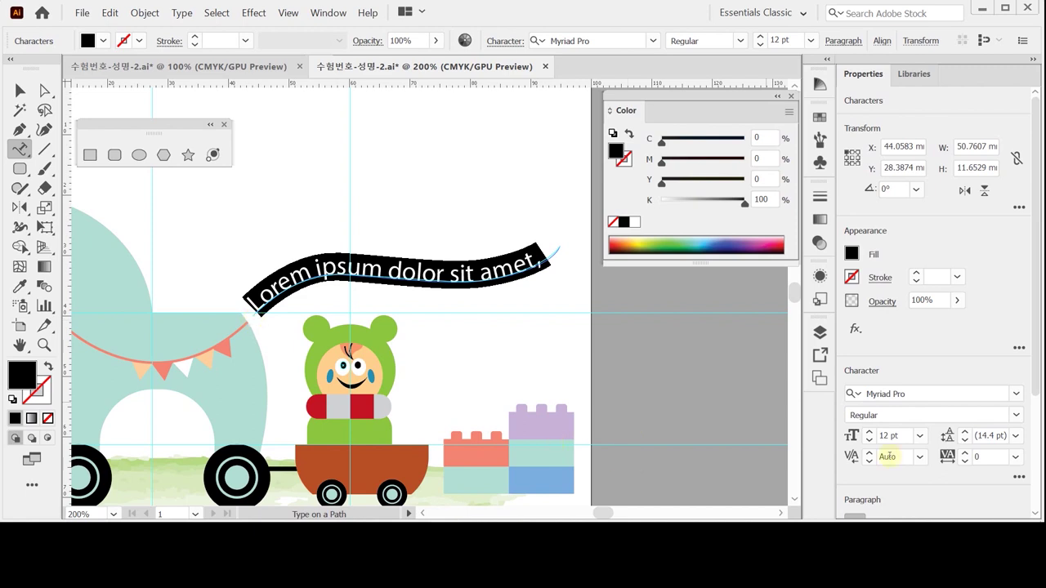
# - Set the font of the placeholder text on the wavy path to Arial Bold
pyautogui.moveTo(1034, 362); pyautogui.dragTo(1038, 442)
pyautogui.click(917, 285)
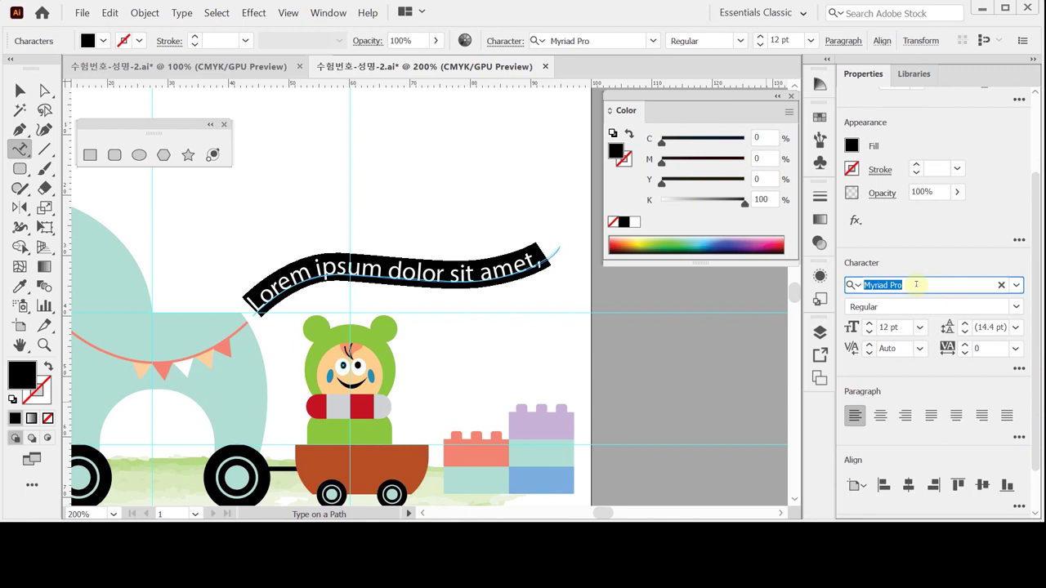
pyautogui.write('ar')
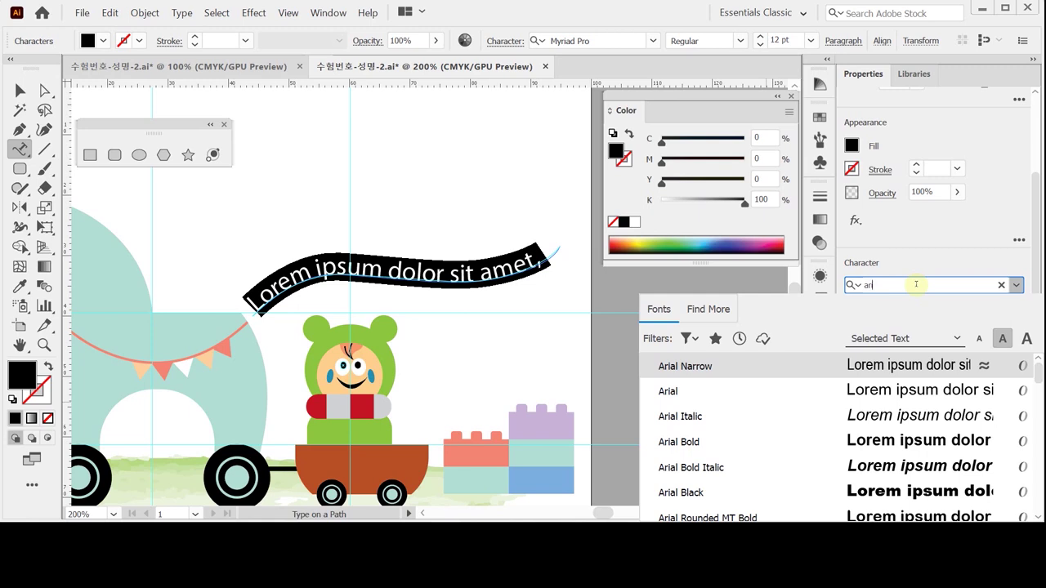
pyautogui.press('Down')
pyautogui.press('Down')
pyautogui.press('Down')
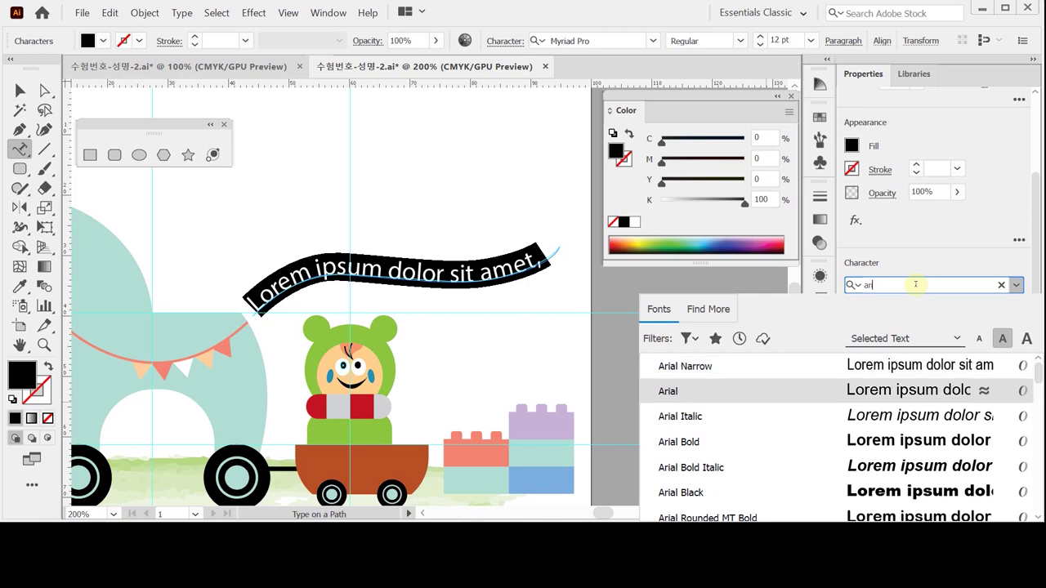
pyautogui.press('Return')
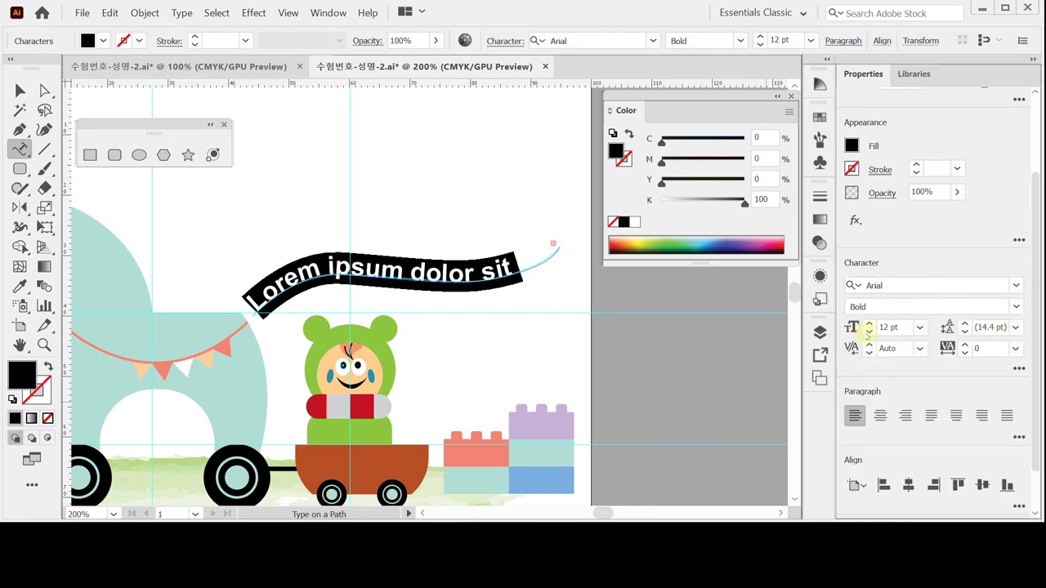
# - Set the placeholder text on the wavy path to 11 pt and fill it with C80 M10 Y20 K0
pyautogui.click(870, 332)
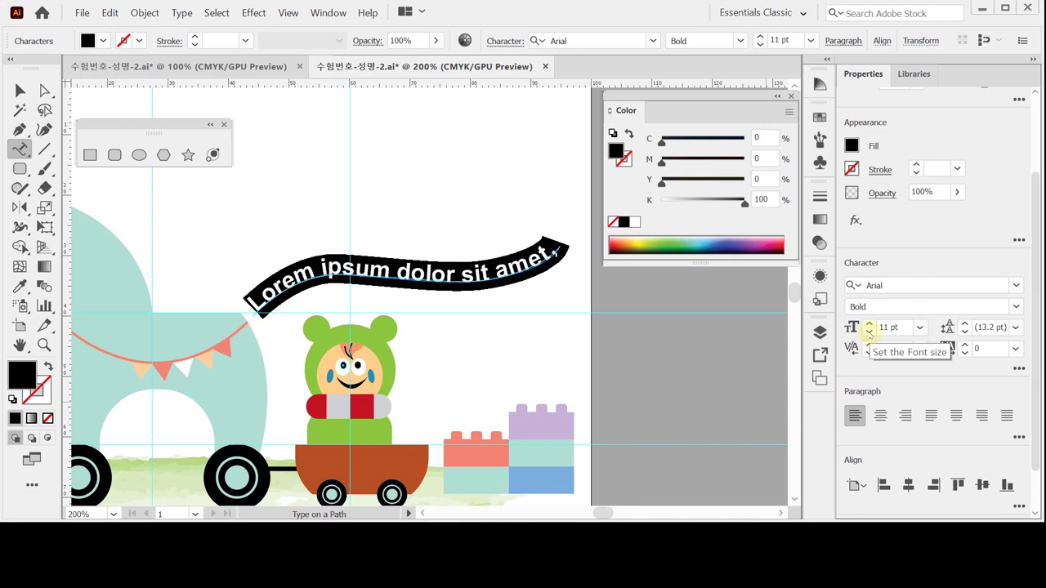
pyautogui.click(762, 136)
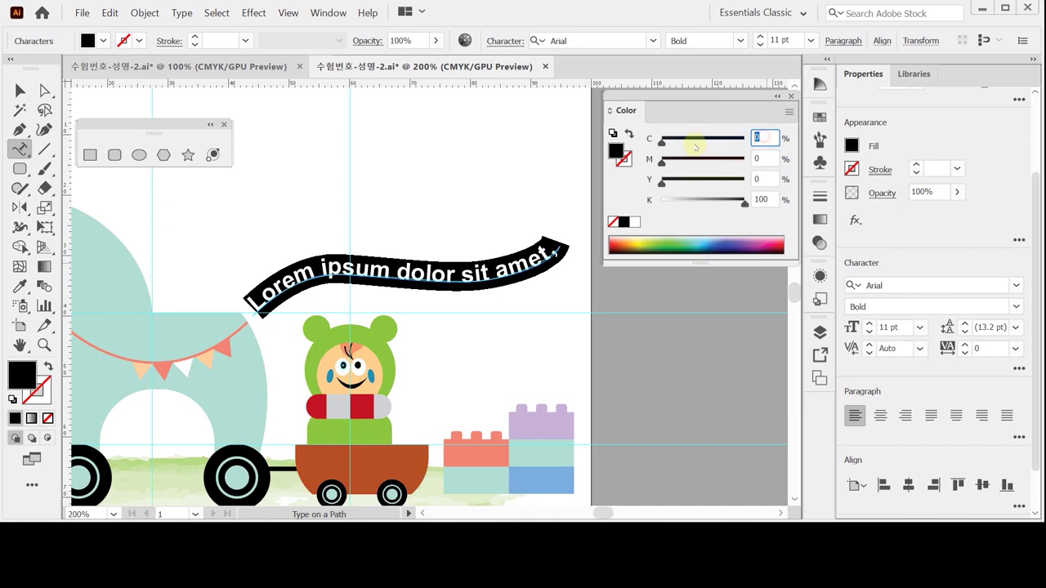
pyautogui.write('80')
pyautogui.press('Tab')
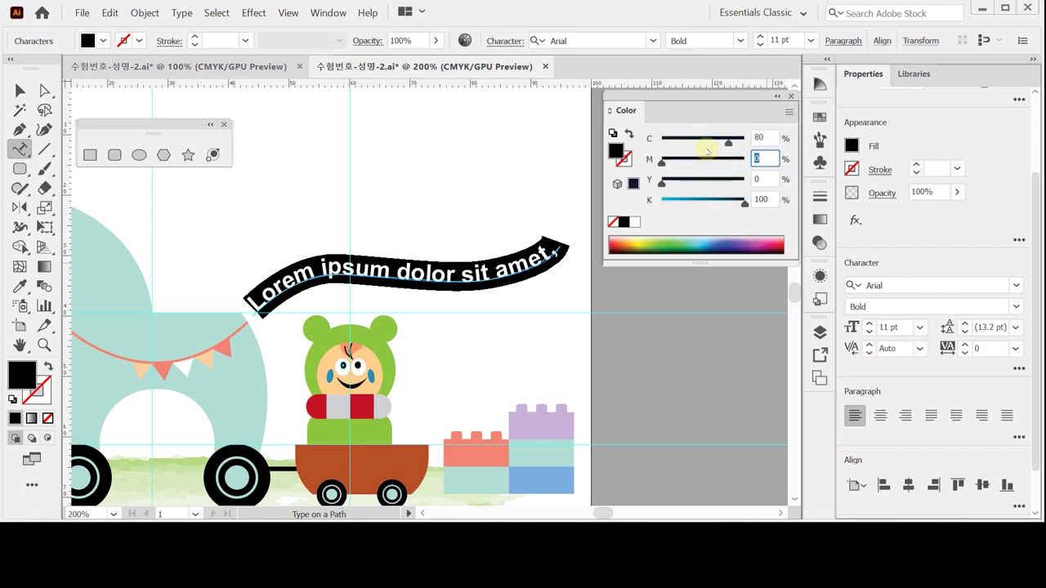
pyautogui.write('10')
pyautogui.press('Tab')
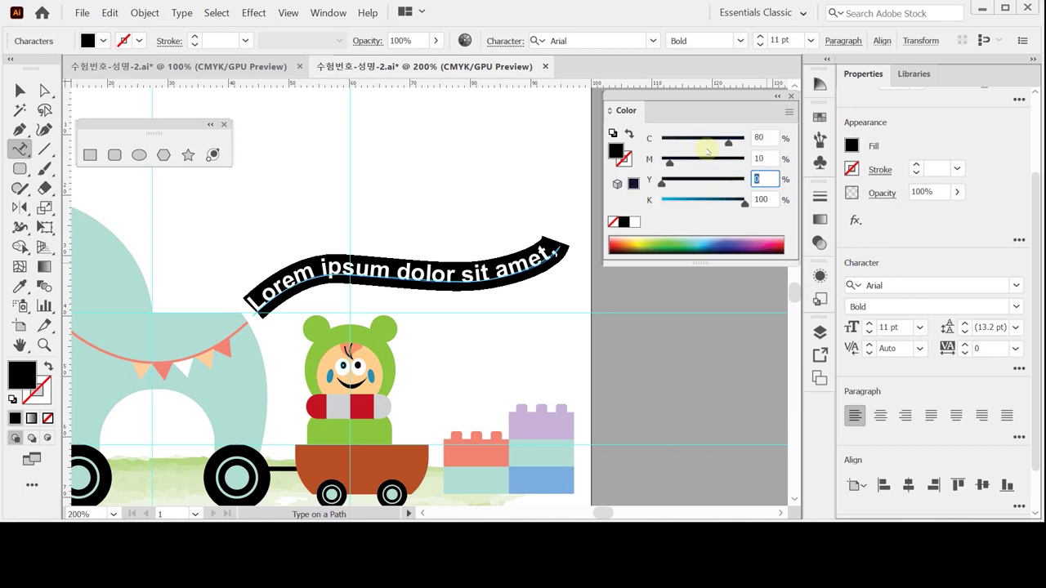
pyautogui.write('20')
pyautogui.press('Tab')
pyautogui.write('0')
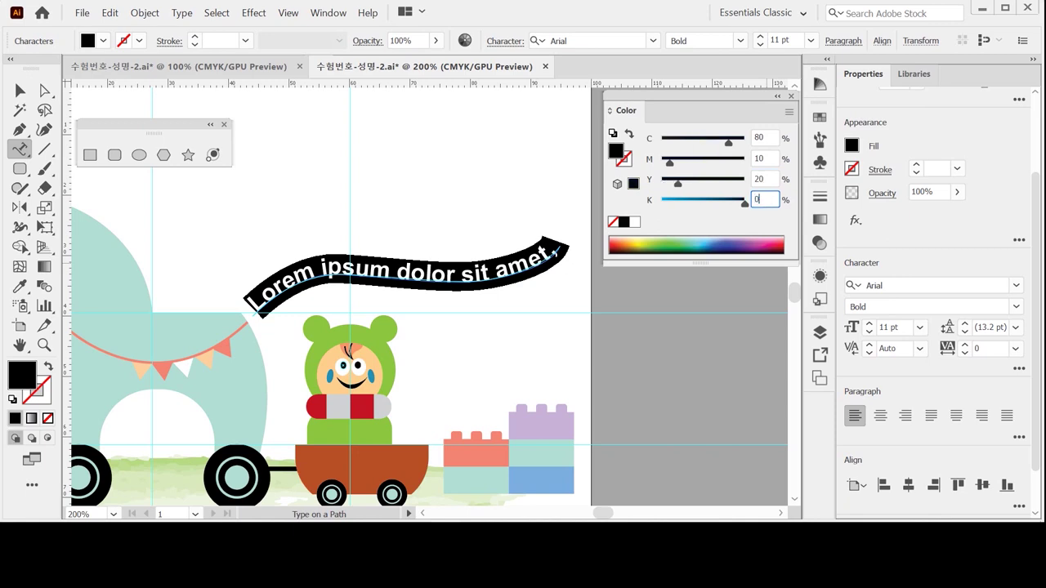
pyautogui.press('Return')
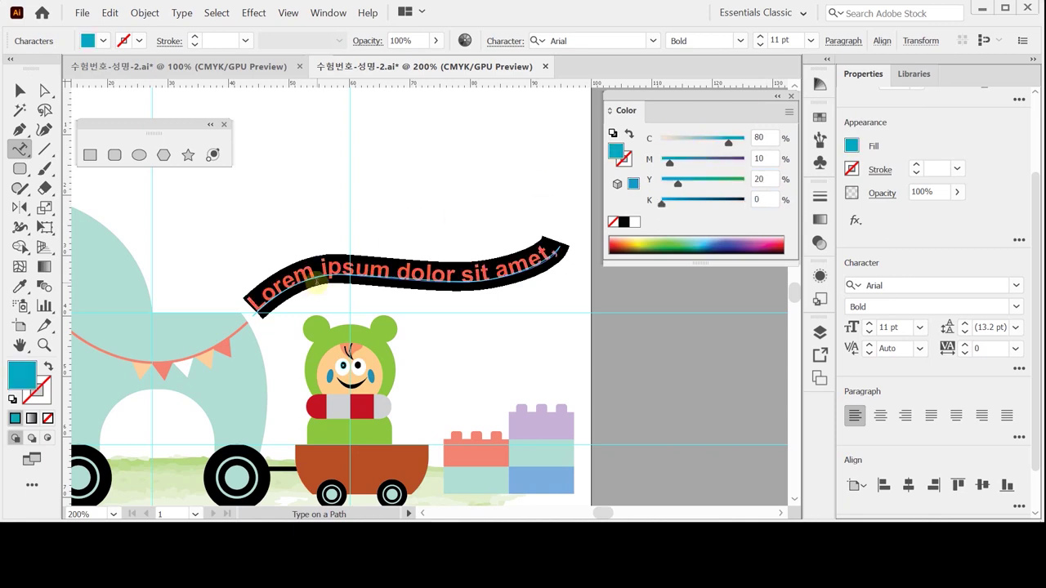
# - Replace the placeholder text on the wavy path with "Welcome to the Playland ~"
pyautogui.press('ctrl')
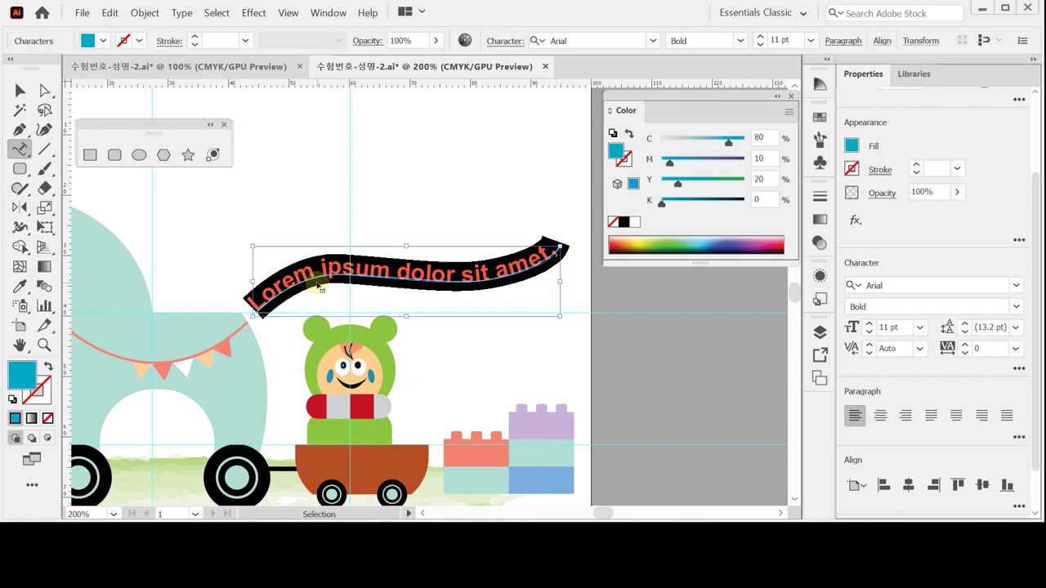
pyautogui.write('Welcome to the Playland ~')
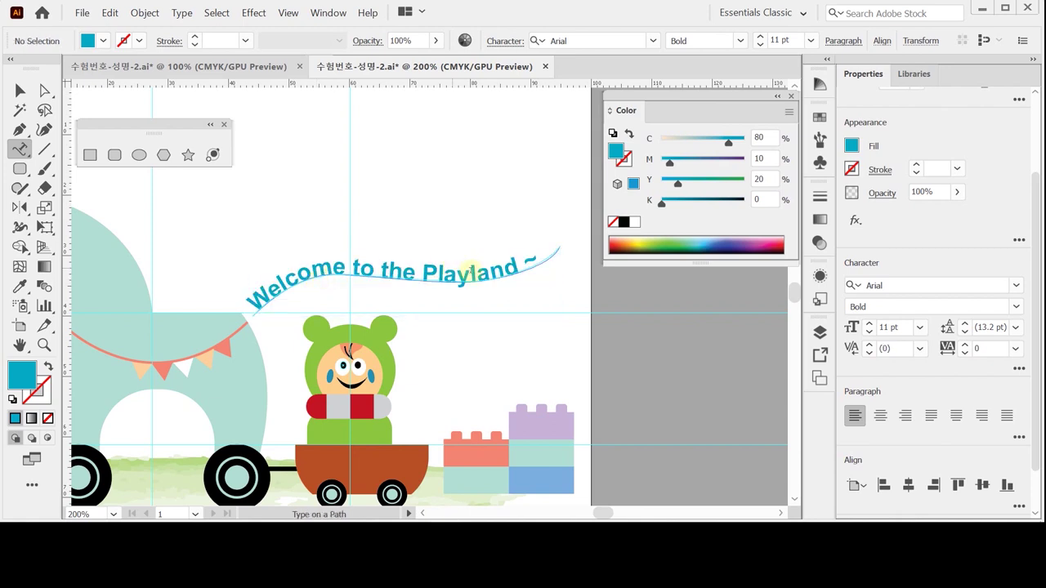
pyautogui.moveTo(517, 266); pyautogui.dragTo(531, 260)
# - Slide the text slightly along the wavy path towards the horse, then deselect it
pyautogui.click(19, 90)
pyautogui.click(292, 296)
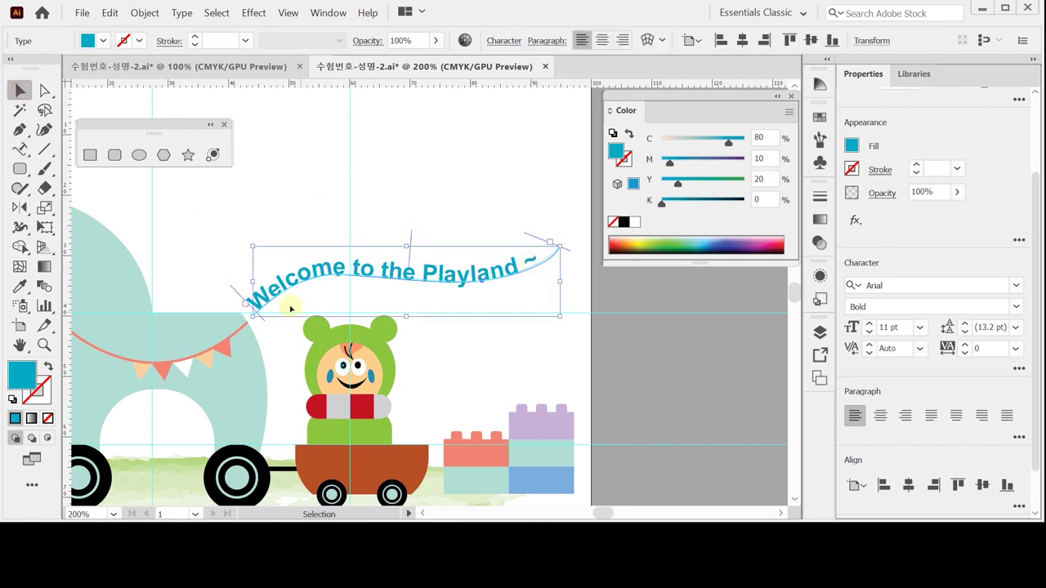
pyautogui.moveTo(411, 255); pyautogui.dragTo(421, 263)
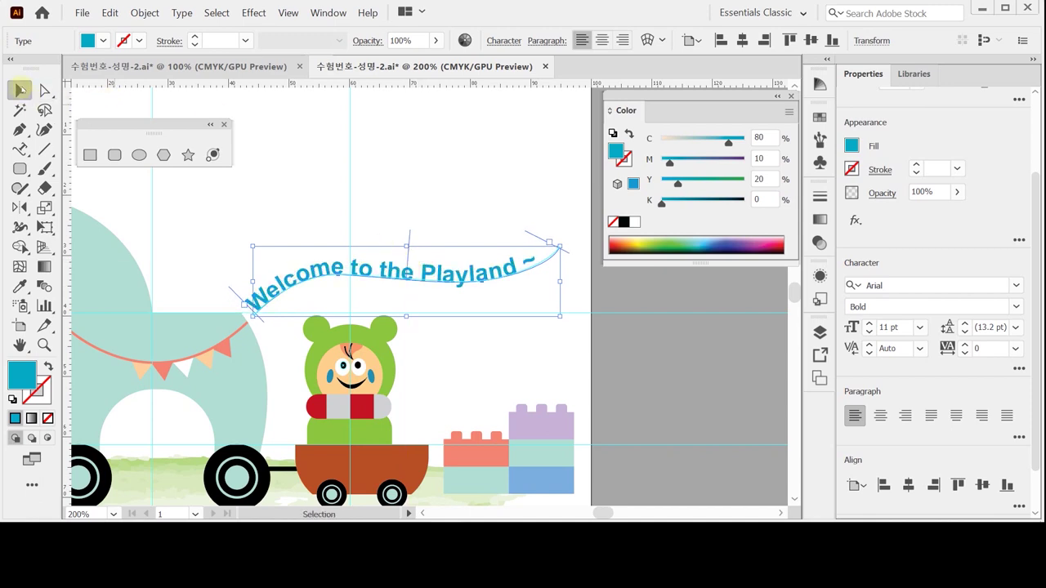
pyautogui.moveTo(411, 256); pyautogui.dragTo(414, 257)
pyautogui.click(440, 209)
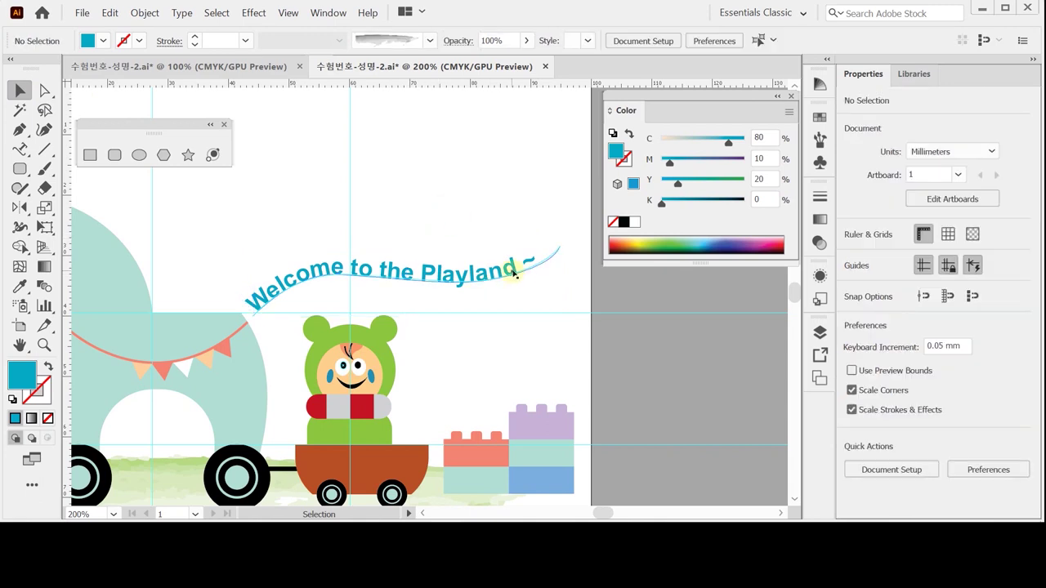
# - Select the wavy path's end anchor with Direct Selection, deselect it and save the document
pyautogui.click(44, 90)
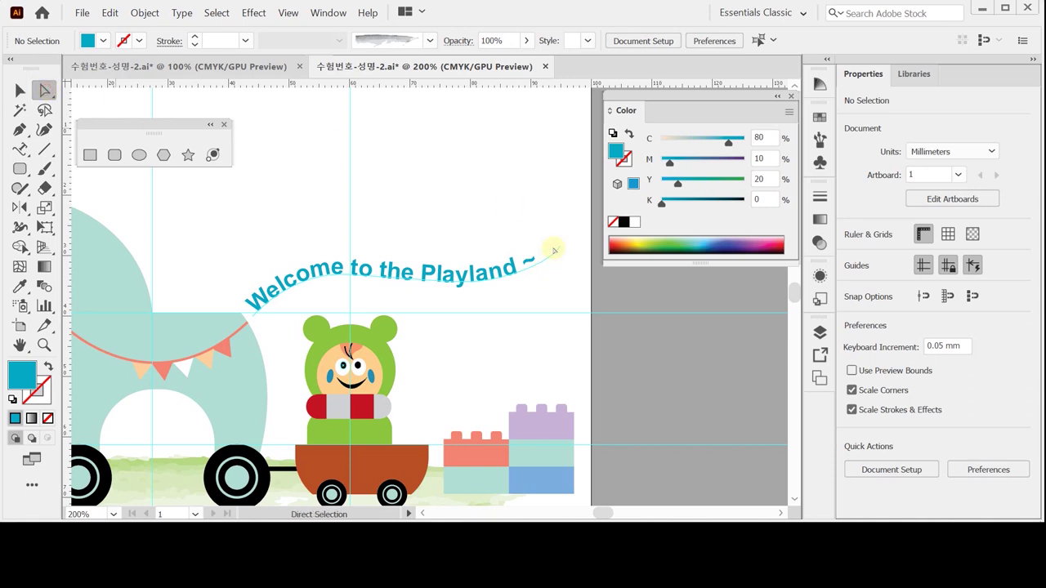
pyautogui.click(552, 260)
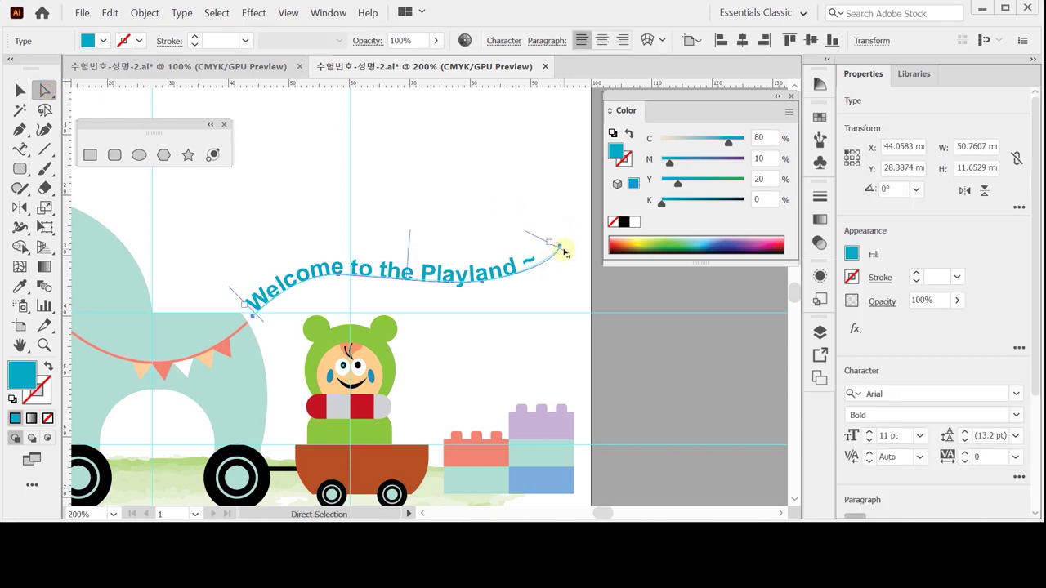
pyautogui.click(562, 248)
pyautogui.click(541, 297)
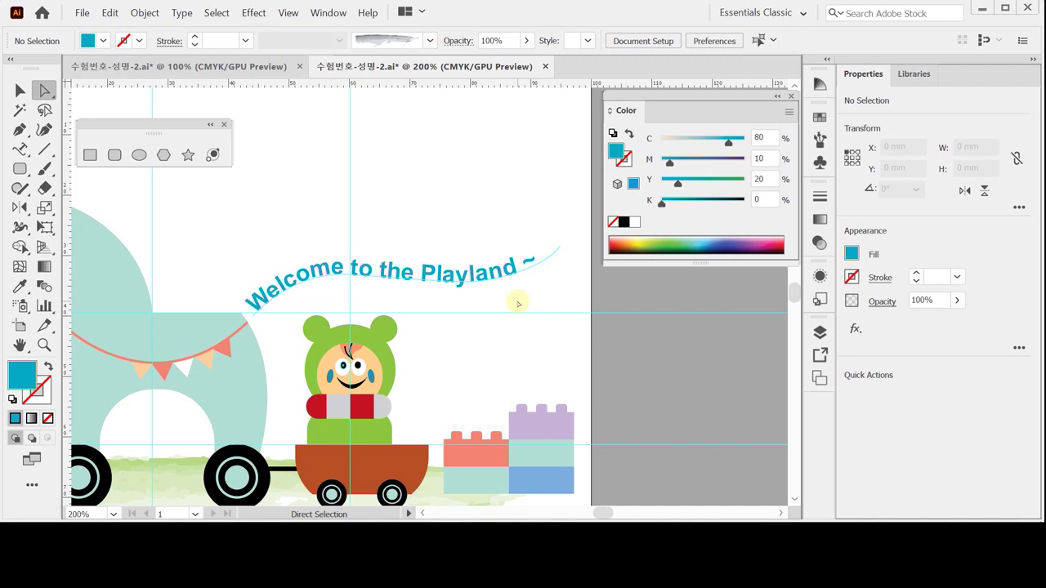
pyautogui.press('ctrl')
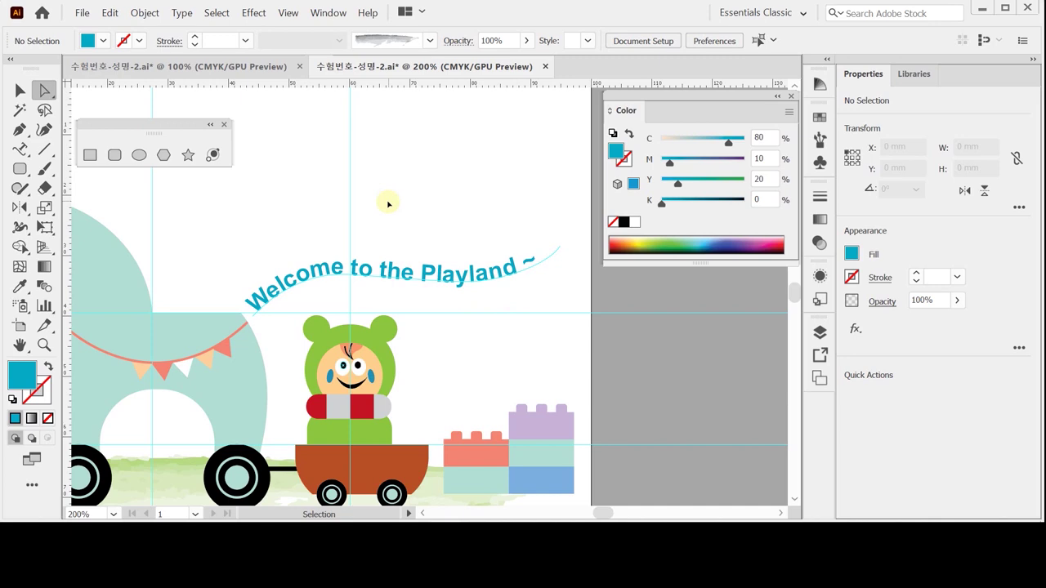
pyautogui.hotkey('ctrl', 's')
# - Remove the beaded TOYWORLD oval badge above the horse and the wavy text
pyautogui.moveTo(401, 232); pyautogui.dragTo(478, 254)
pyautogui.press('l')
pyautogui.hotkey('ctrl', 'z')
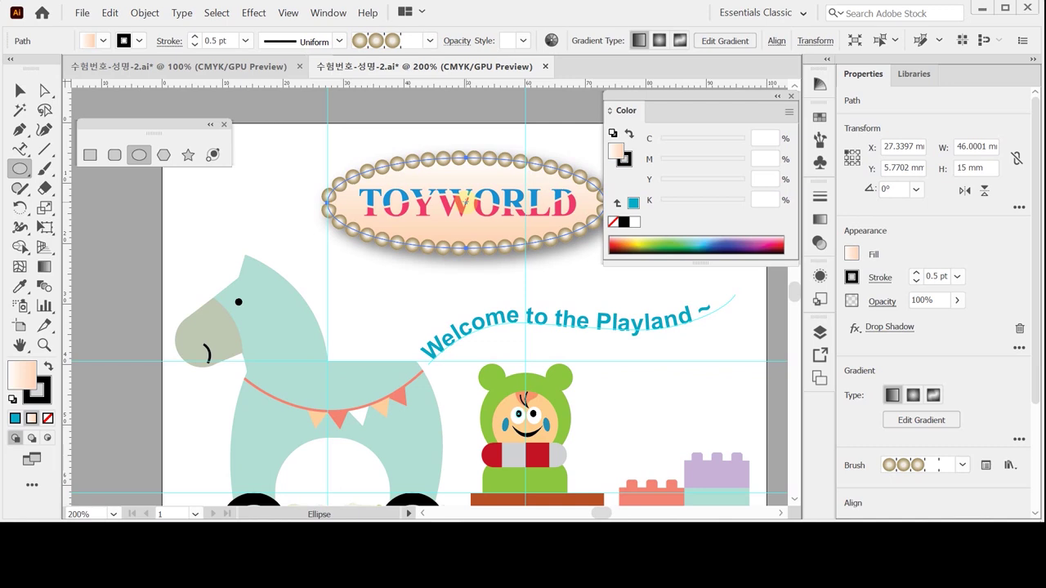
pyautogui.press('Delete')
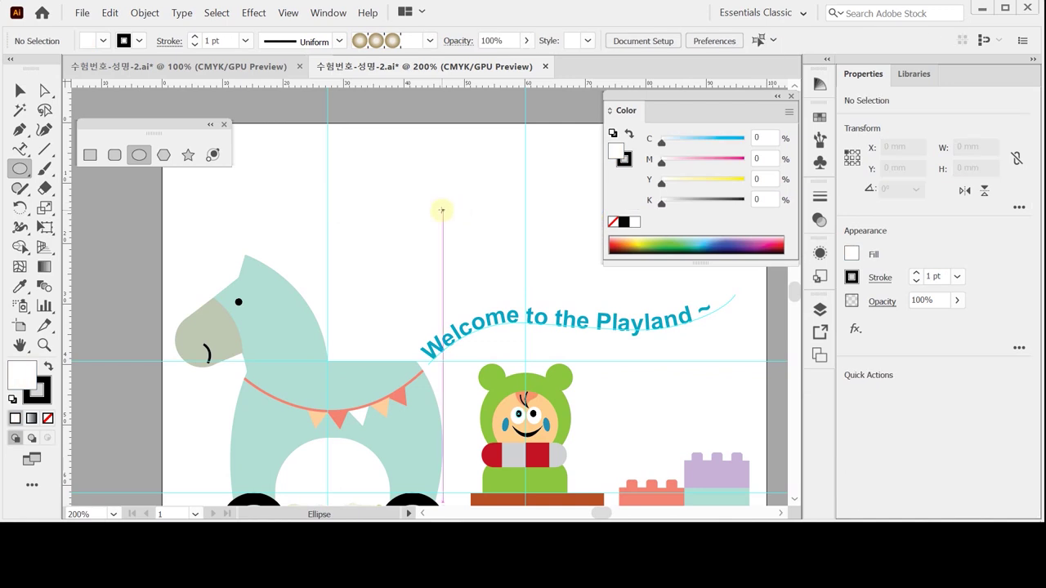
# - Place a 46 × 15 mm ellipse in the empty area above the horse and the wavy text
pyautogui.click(333, 176)
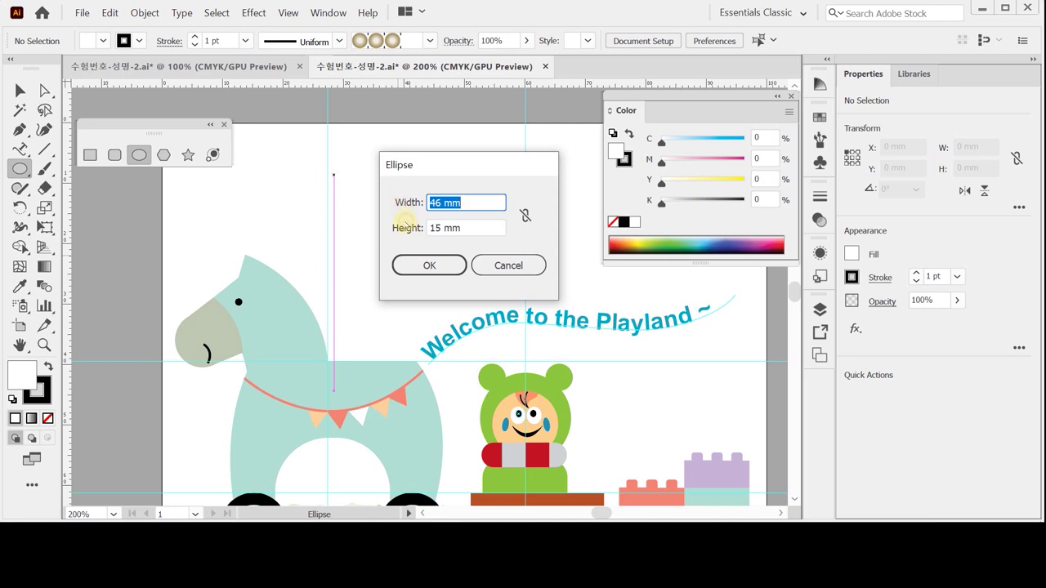
pyautogui.press('Tab')
pyautogui.click(430, 267)
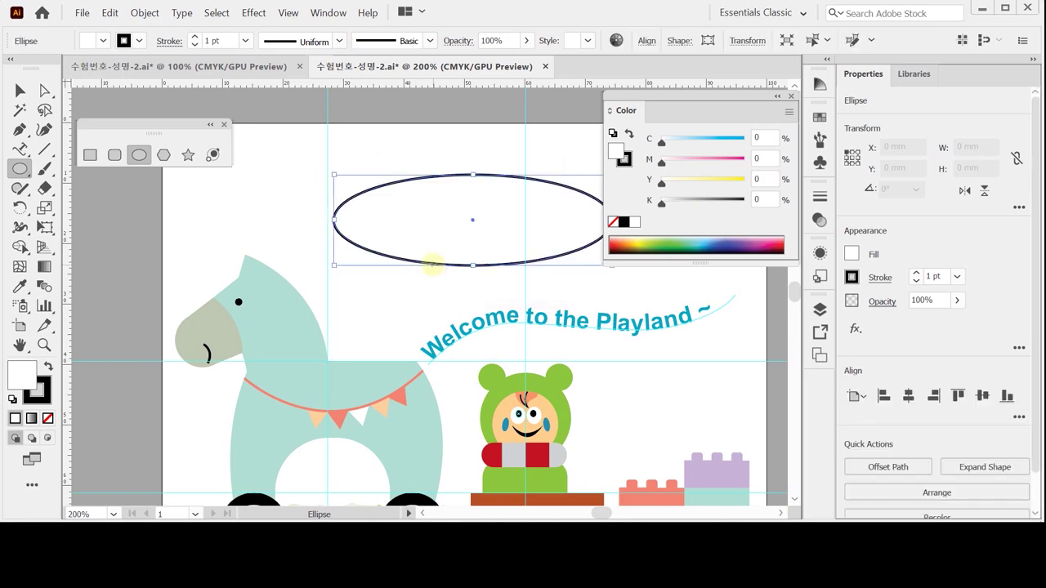
pyautogui.moveTo(436, 222); pyautogui.dragTo(427, 220)
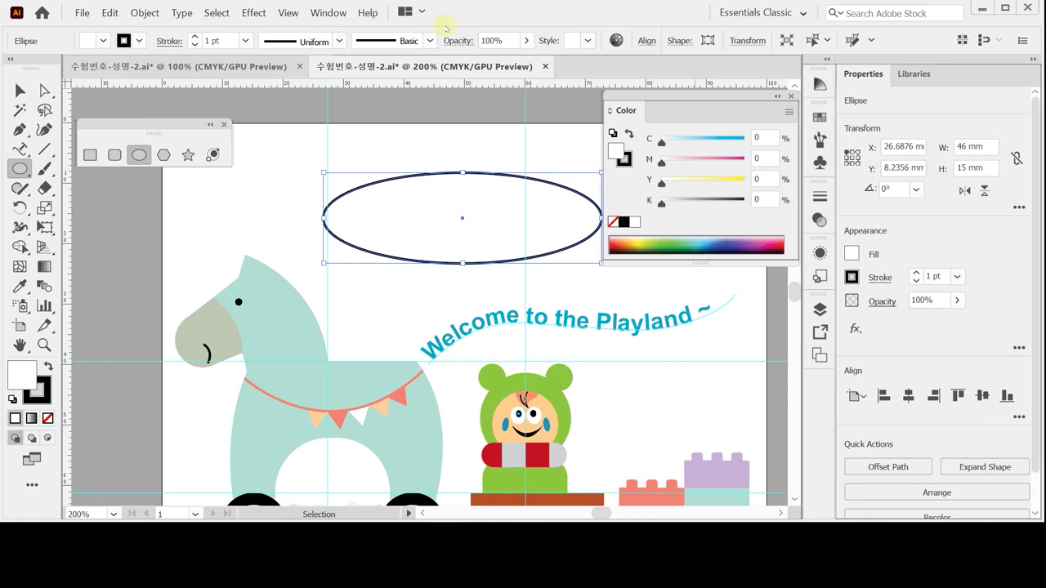
# - Apply a linear gradient fill to the ellipse and select its white starting colour stop
pyautogui.click(328, 13)
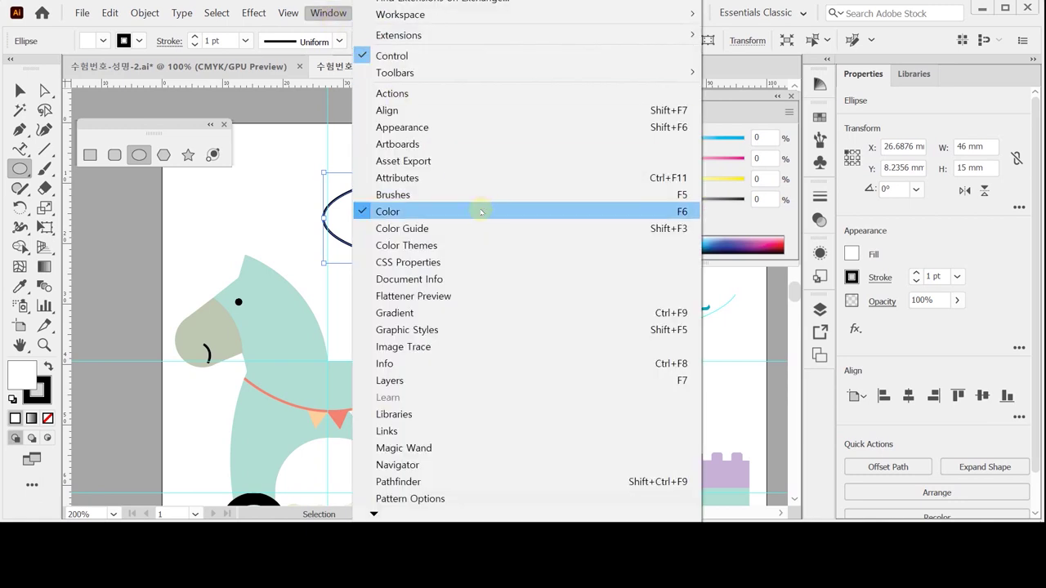
pyautogui.click(446, 316)
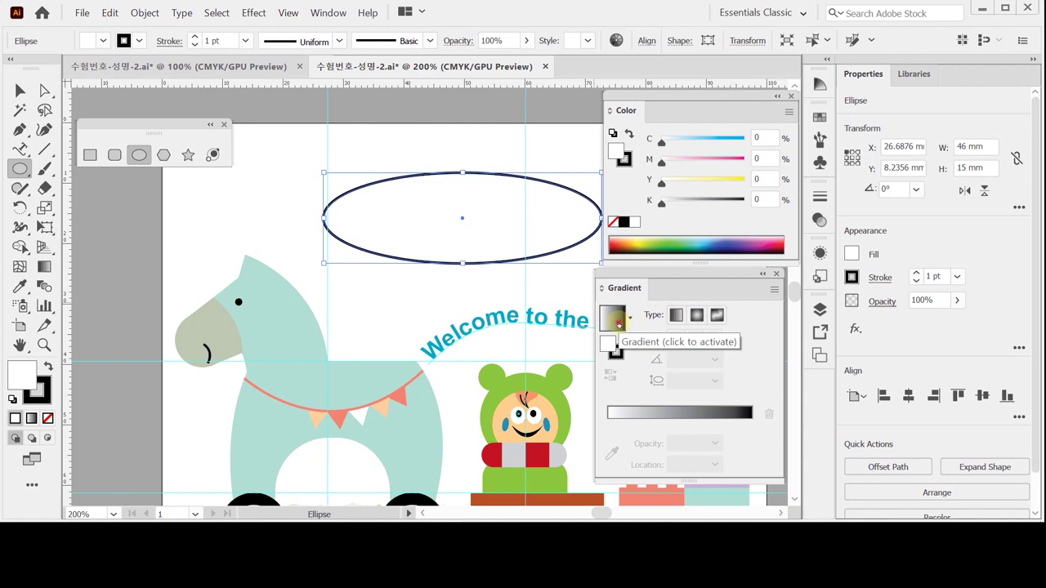
pyautogui.click(618, 324)
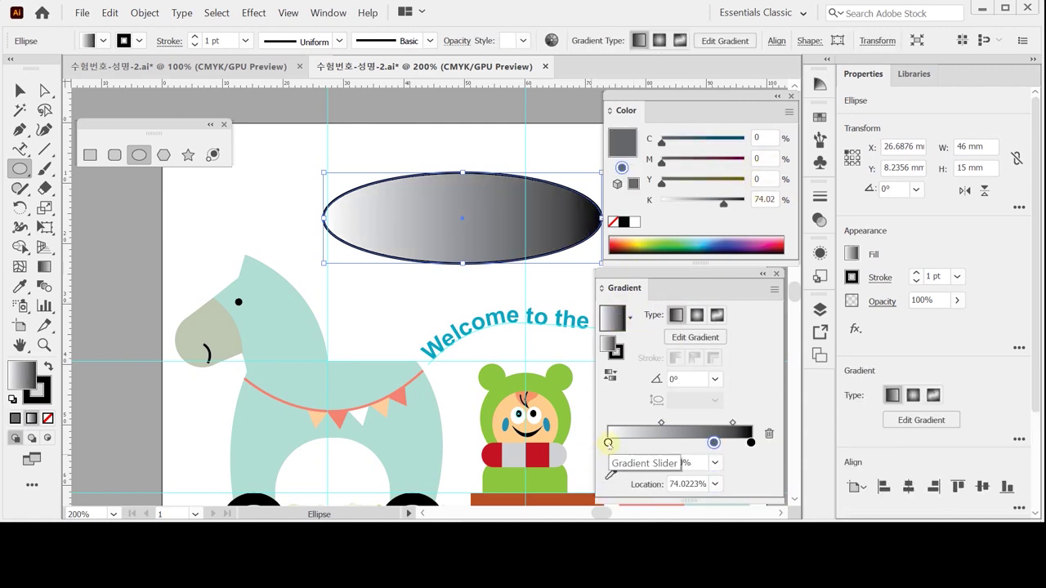
pyautogui.click(608, 443)
pyautogui.doubleClick(608, 443)
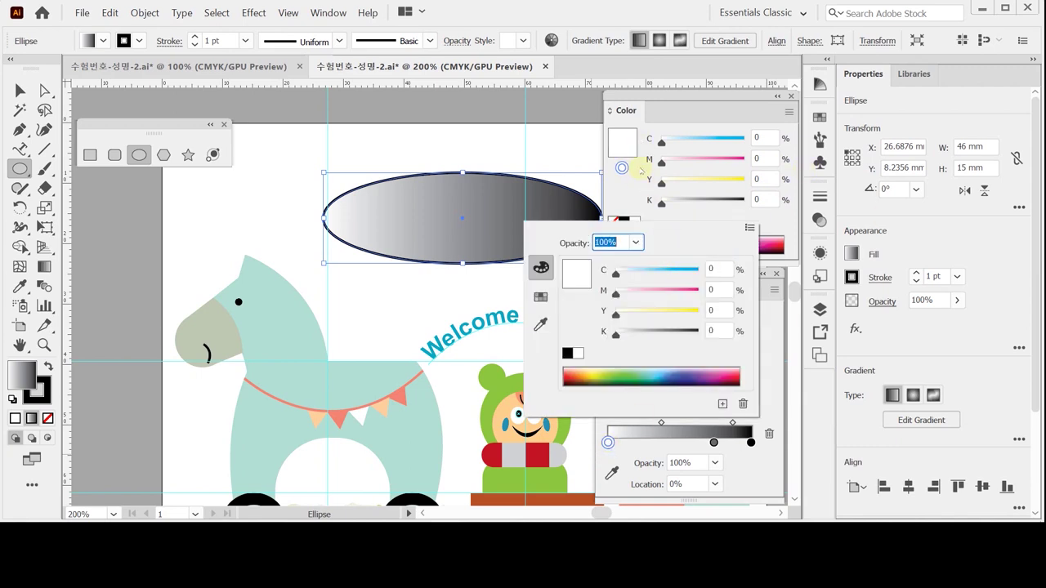
pyautogui.click(634, 204)
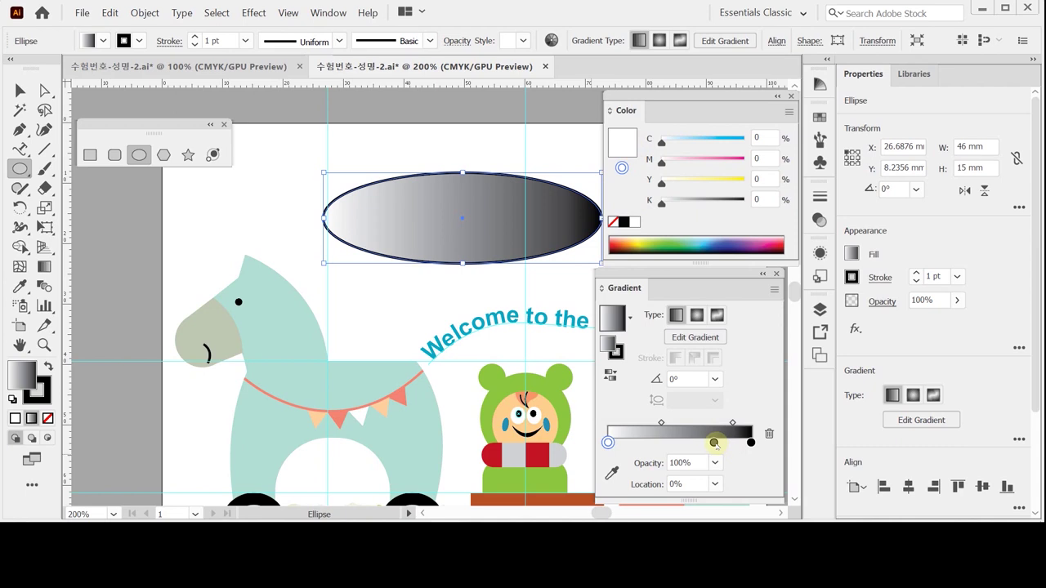
# - Set the gradient's grey middle stop to C0 M20 Y30 K0
pyautogui.click(714, 443)
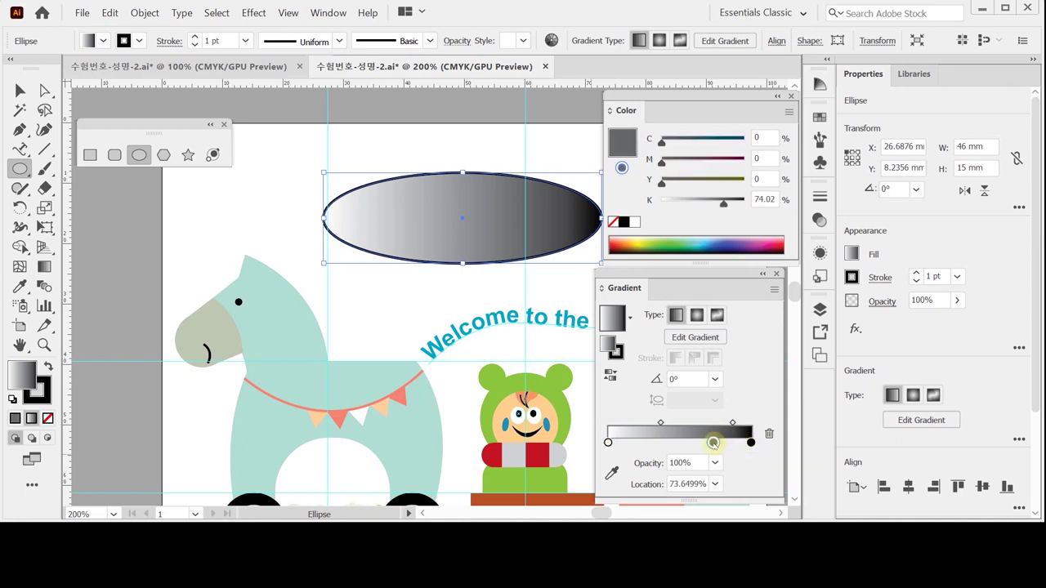
pyautogui.doubleClick(714, 443)
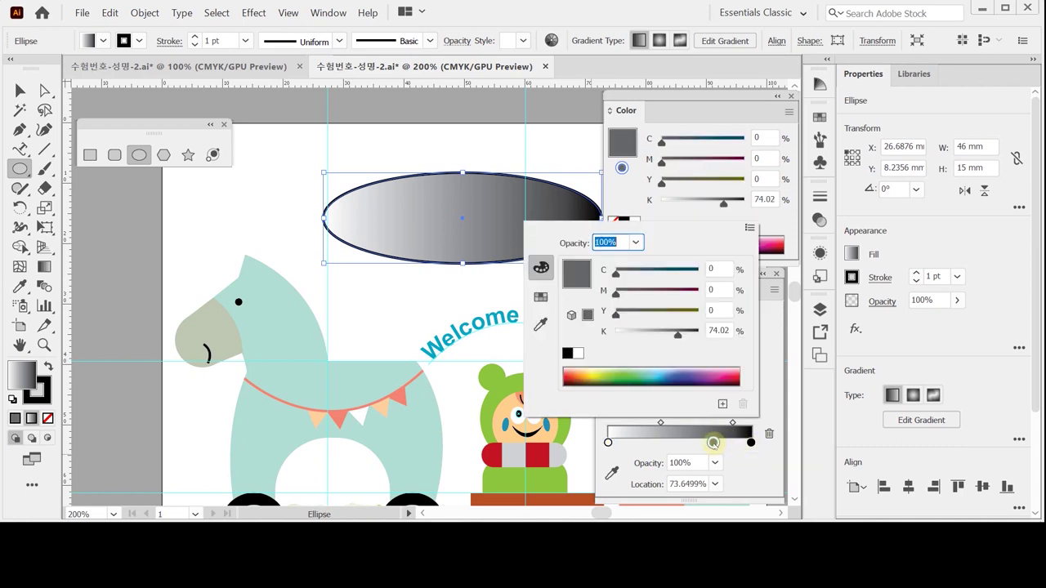
pyautogui.click(770, 159)
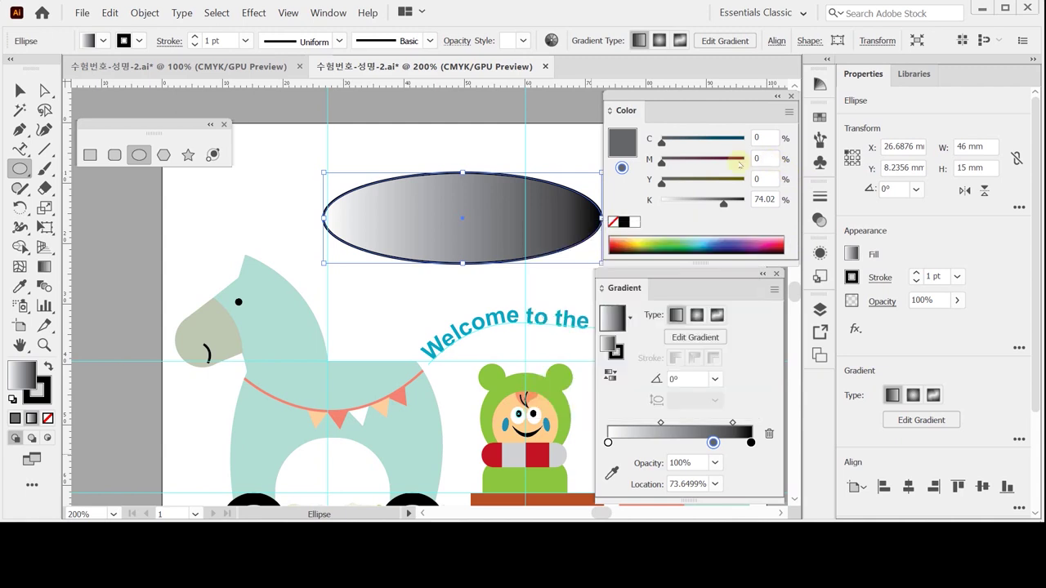
pyautogui.click(757, 160)
pyautogui.write('20')
pyautogui.press('Tab')
pyautogui.write('30')
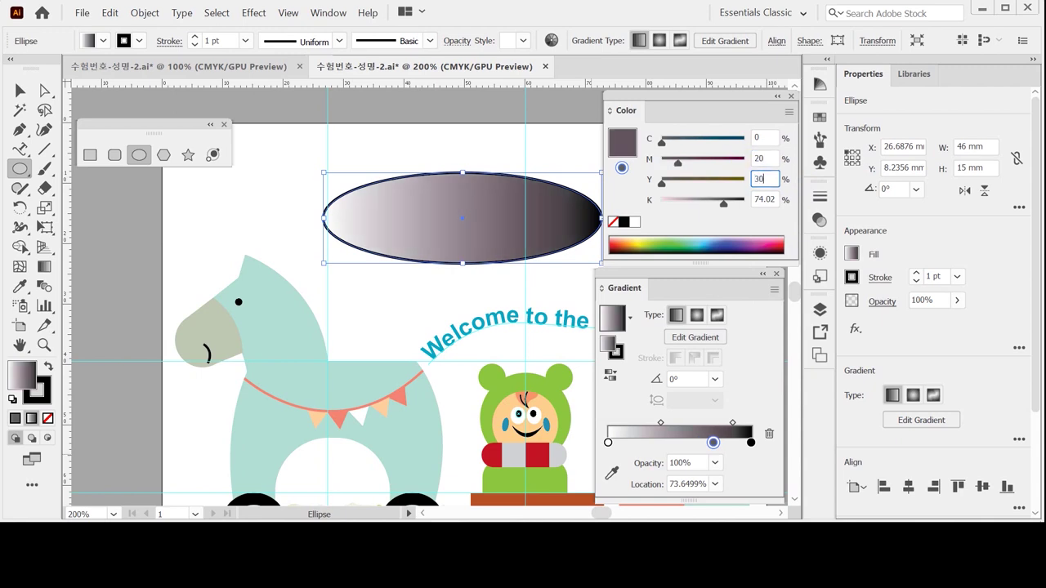
pyautogui.press('Tab')
pyautogui.write('0')
pyautogui.press('Return')
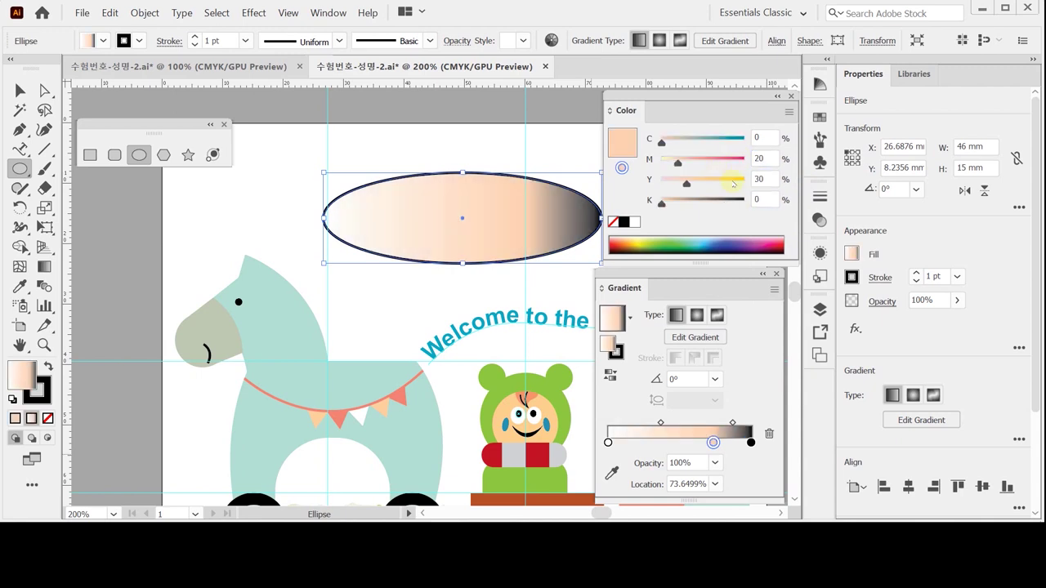
# - Reduce the gradient to white-to-peach by replacing the black end stop with the peach stop, and set its angle to -90°
pyautogui.moveTo(751, 442); pyautogui.dragTo(753, 474)
pyautogui.moveTo(714, 442); pyautogui.dragTo(752, 441)
pyautogui.click(608, 443)
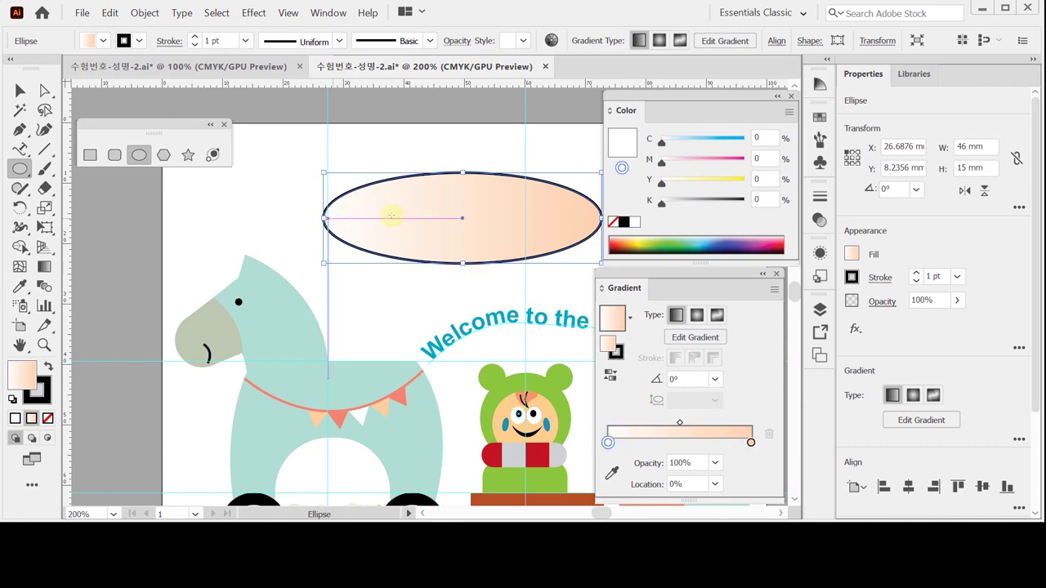
pyautogui.click(716, 379)
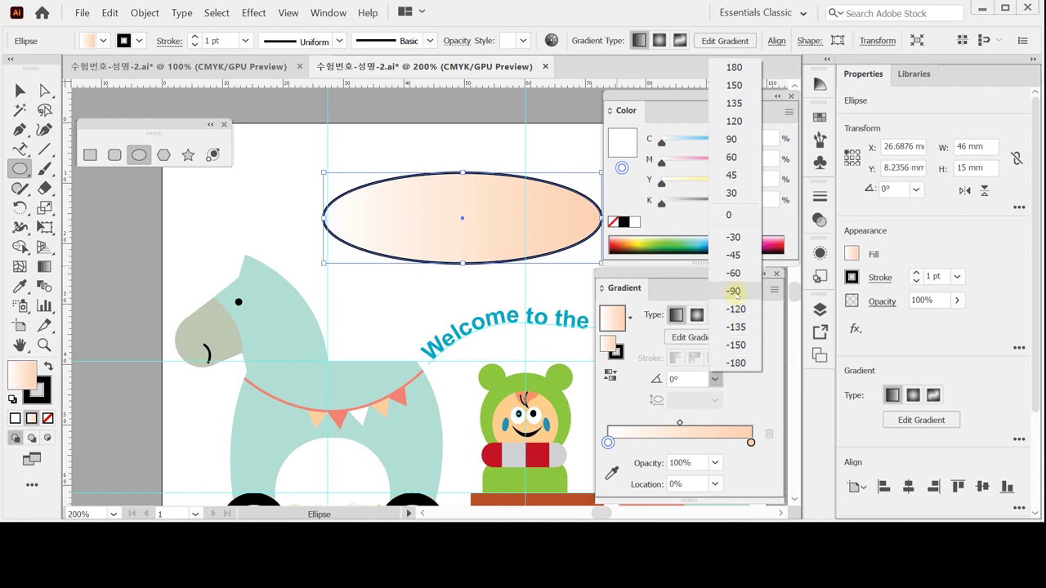
pyautogui.click(735, 292)
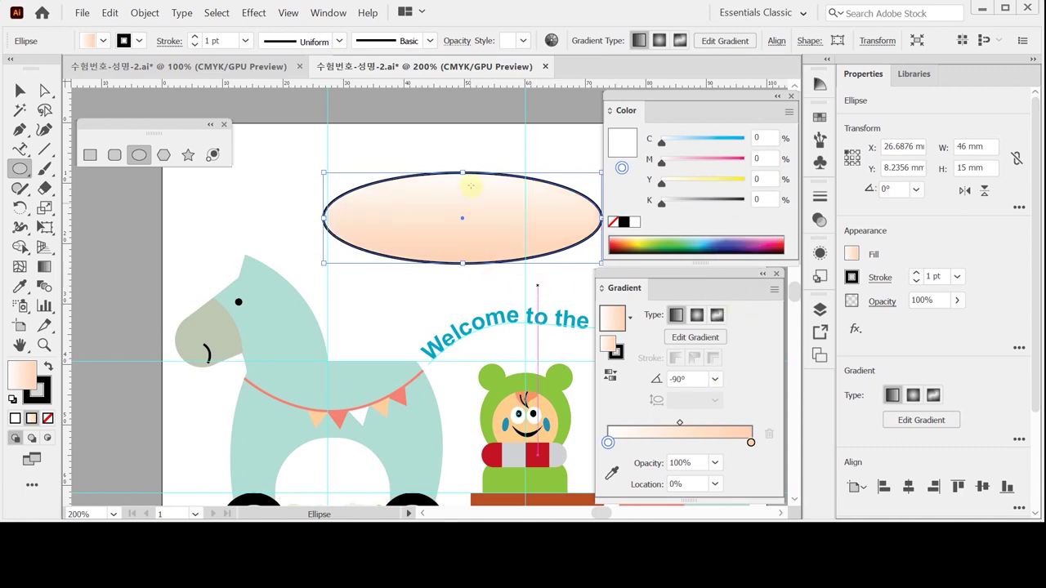
# - Save the document with the gradient-filled ellipse in place
pyautogui.press('g')
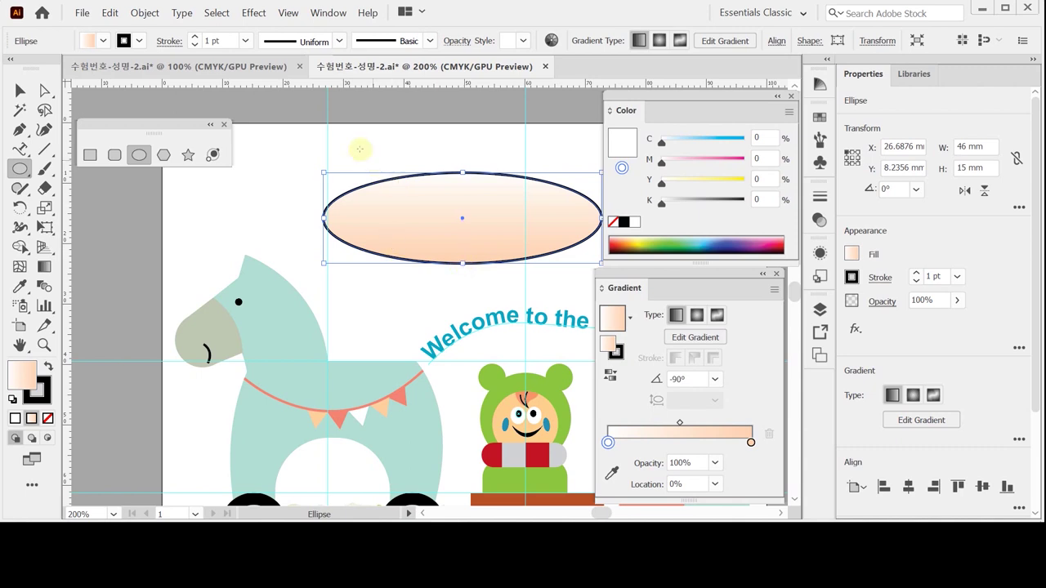
pyautogui.click(81, 13)
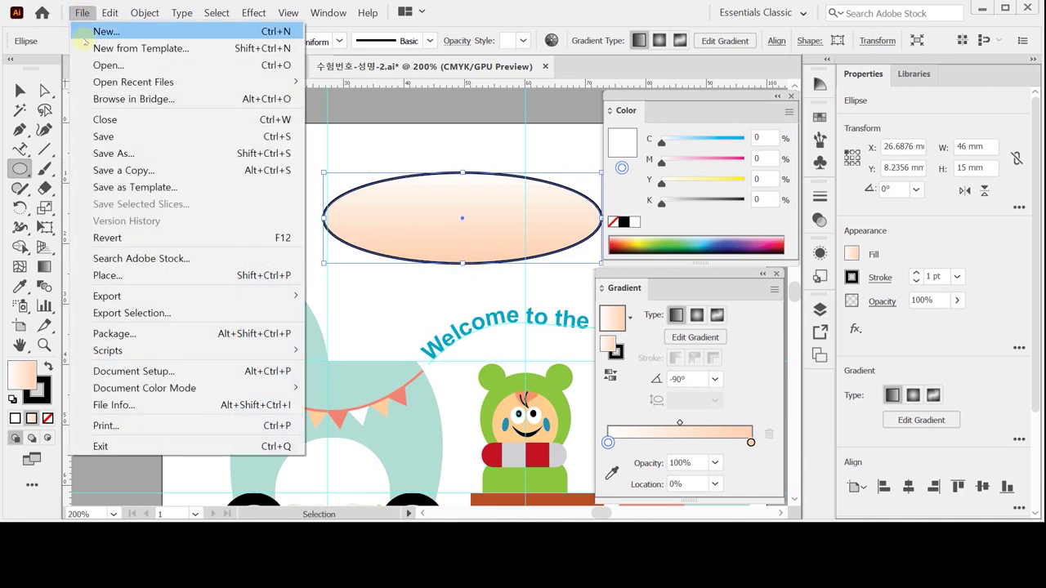
pyautogui.click(102, 135)
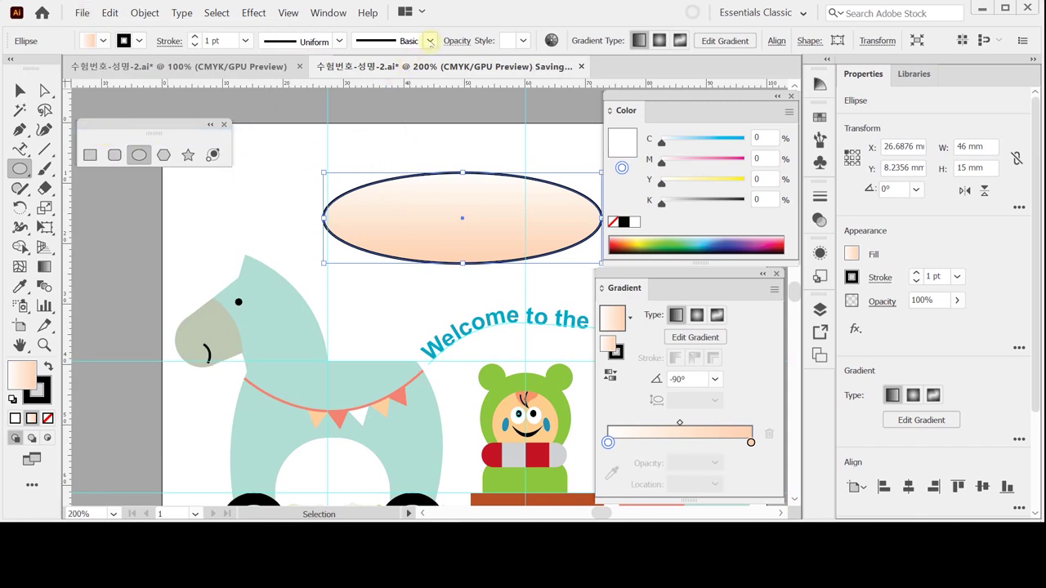
# - Load the Borders_Dashed brush library and apply its Dashed Circles 1.1 brush to the ellipse's outline
pyautogui.click(430, 41)
pyautogui.click(280, 168)
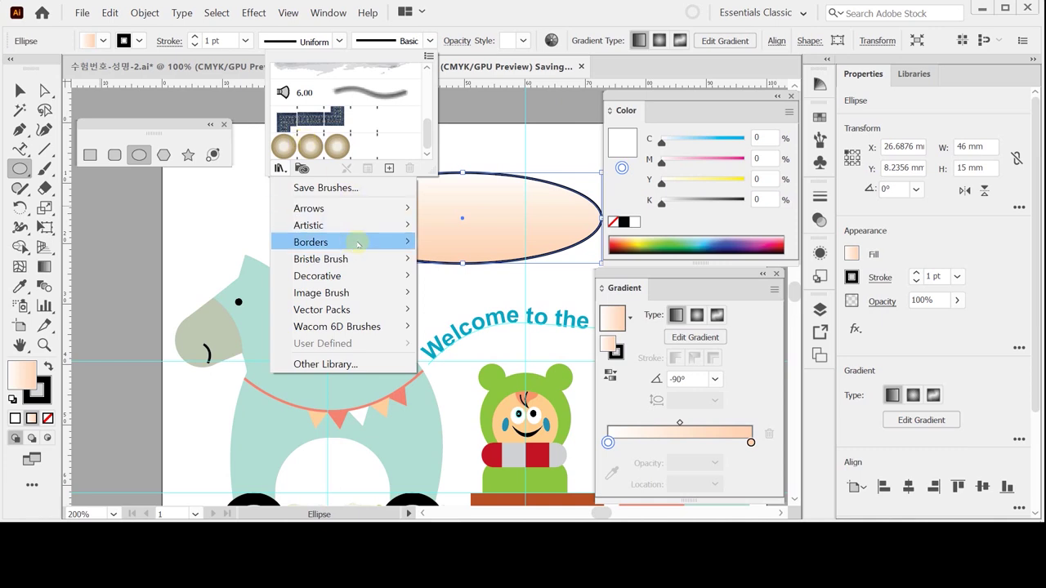
pyautogui.moveTo(372, 244)
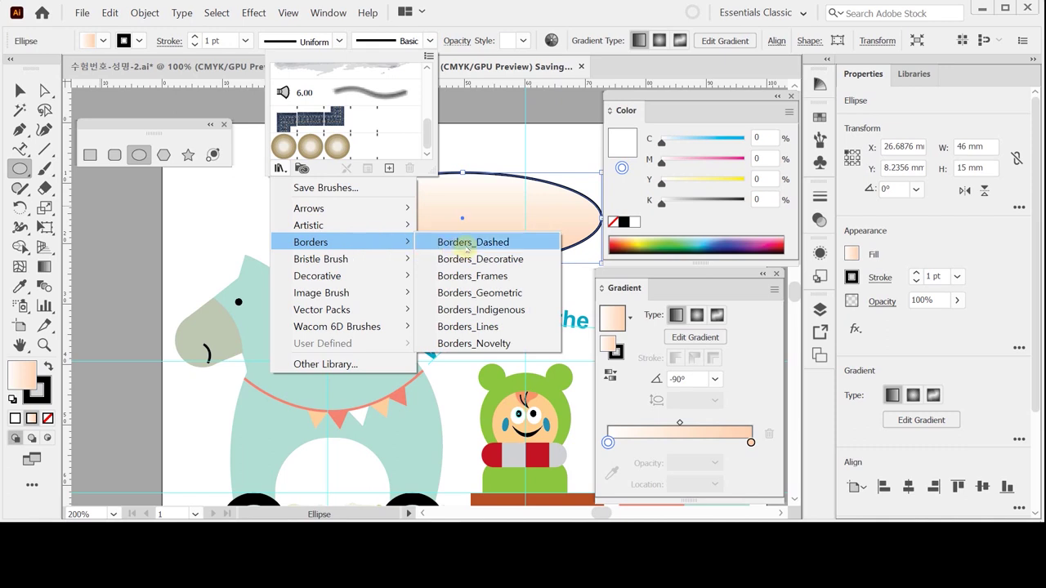
pyautogui.click(472, 243)
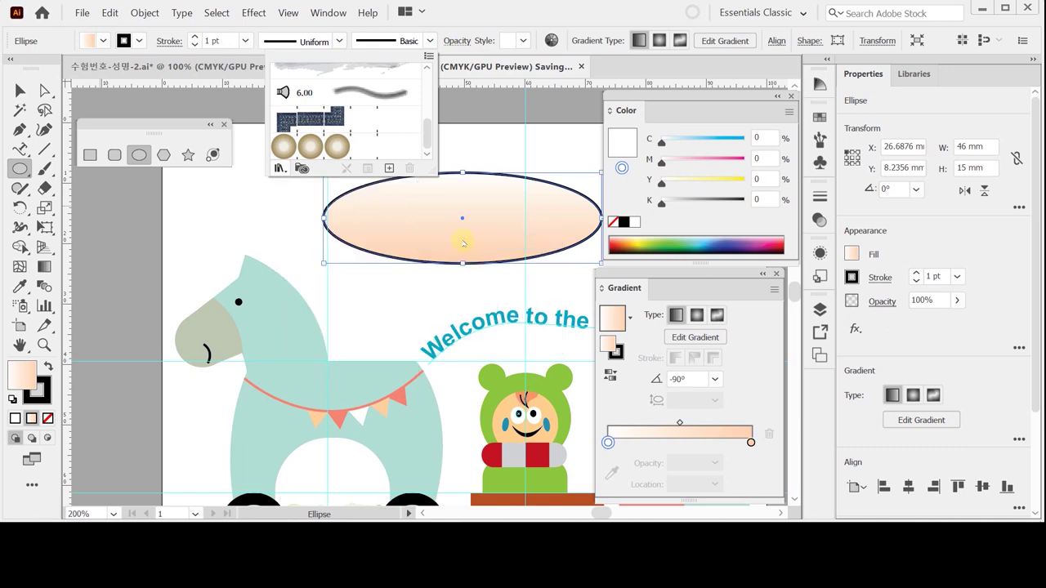
pyautogui.press('Escape')
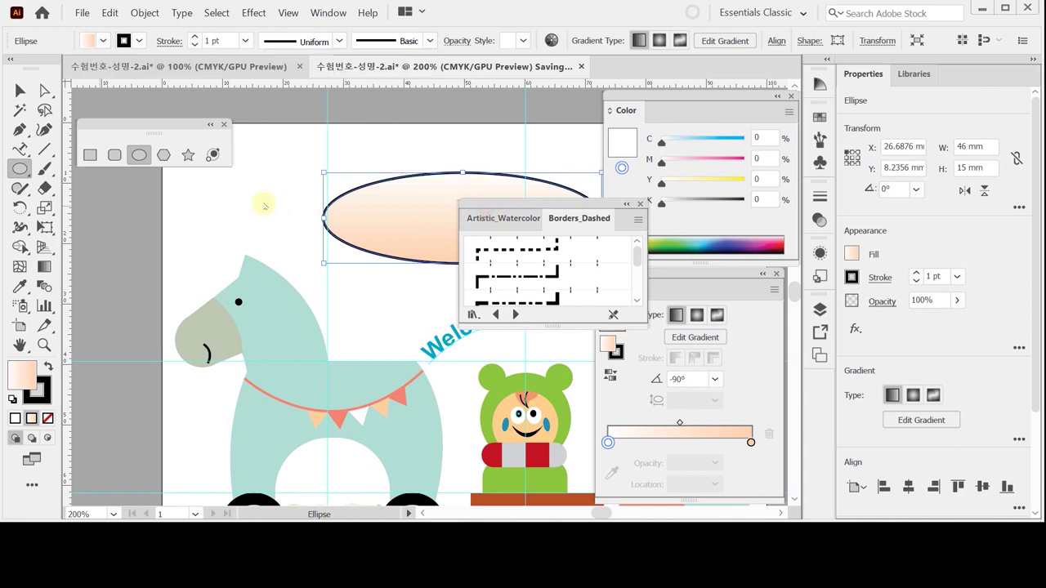
pyautogui.moveTo(598, 203)
pyautogui.mouseDown()
pyautogui.moveTo(360, 204)
pyautogui.moveTo(336, 191)
pyautogui.mouseUp()
pyautogui.moveTo(297, 312); pyautogui.dragTo(299, 448)
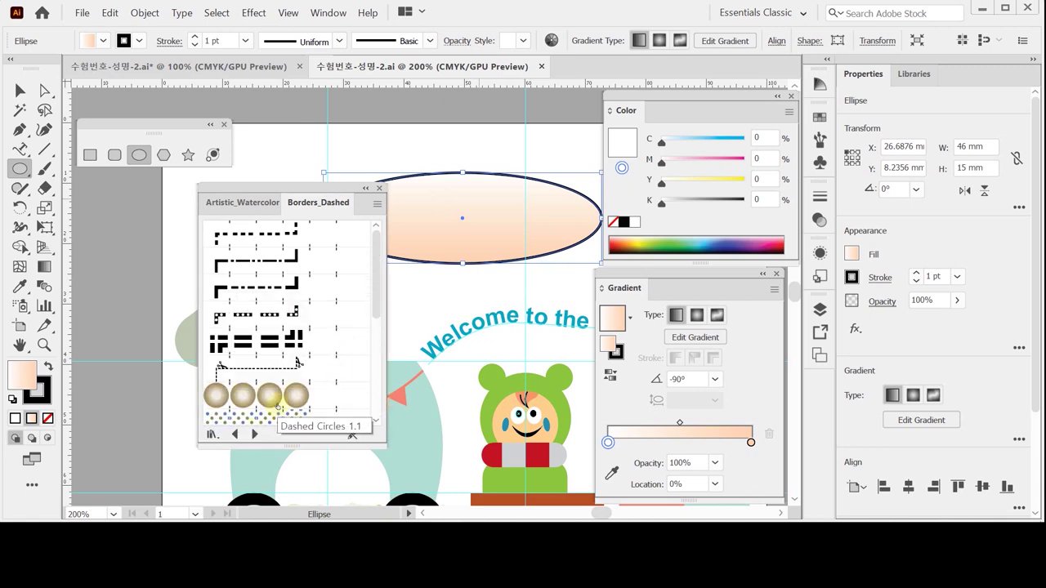
pyautogui.click(231, 395)
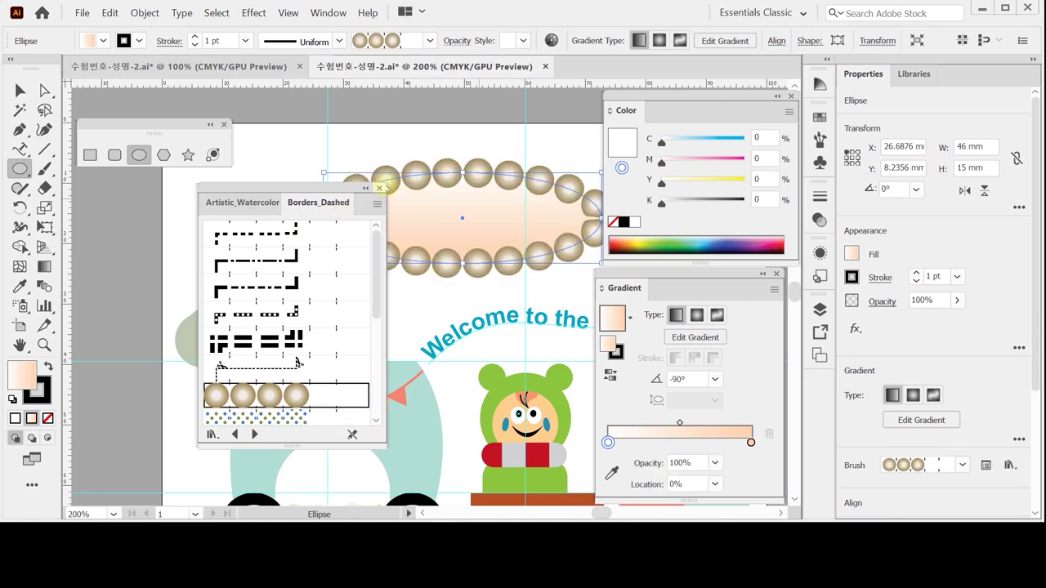
pyautogui.click(379, 188)
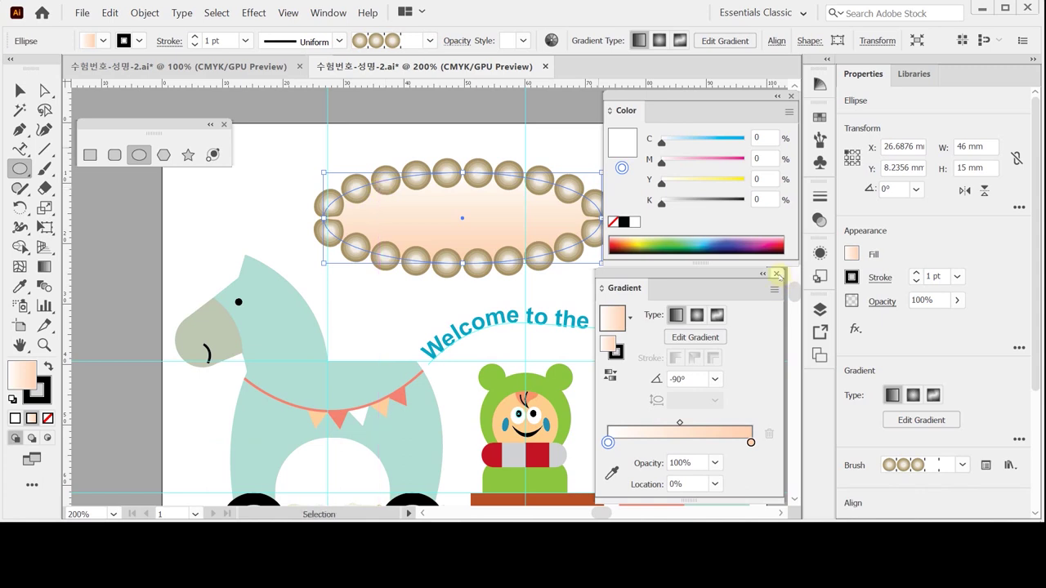
# - Set the ellipse's stroke weight to 0.5 pt and save the document
pyautogui.click(777, 274)
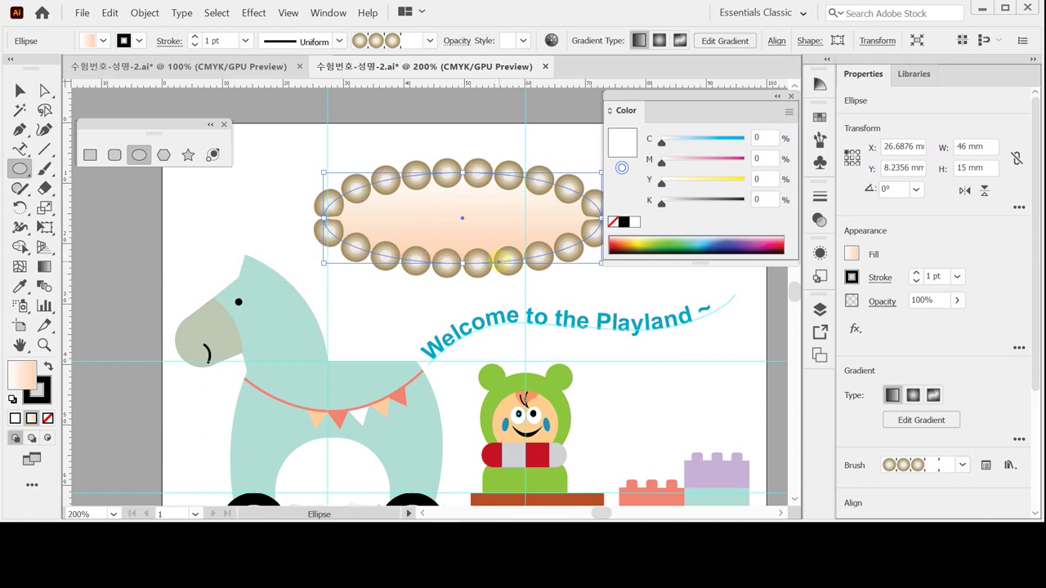
pyautogui.click(916, 281)
pyautogui.click(916, 281)
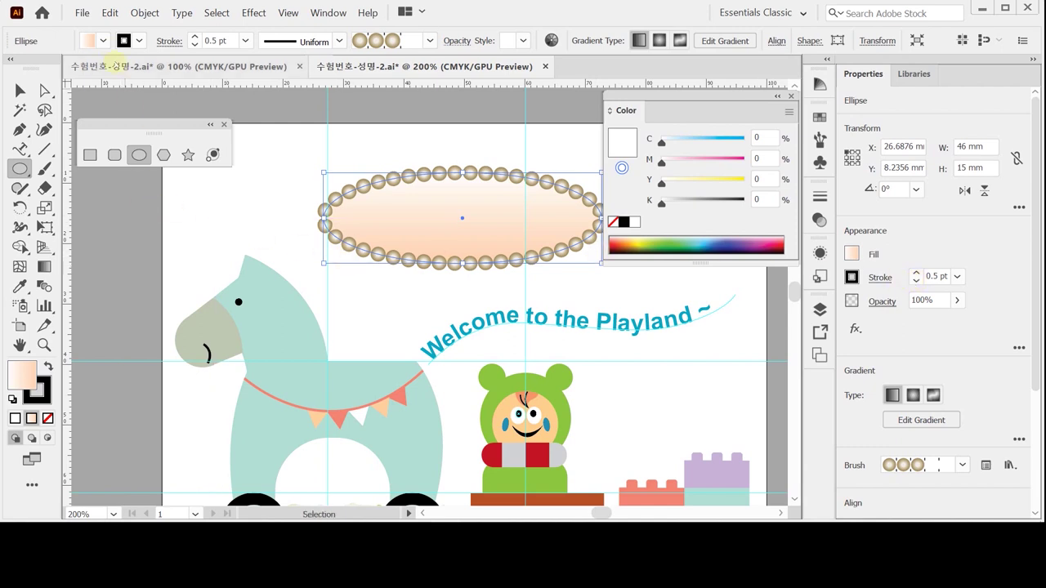
pyautogui.click(82, 12)
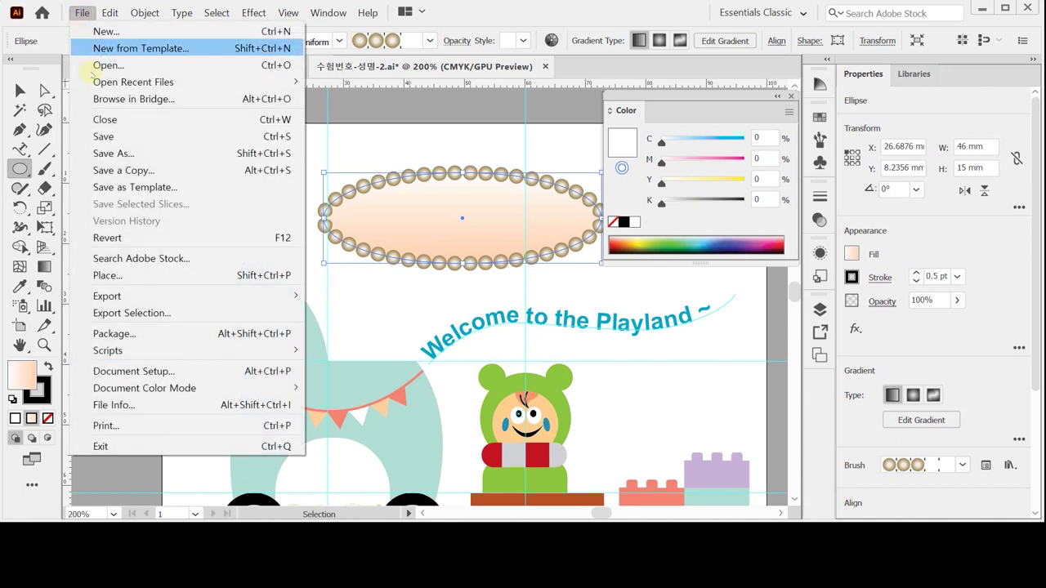
pyautogui.click(105, 136)
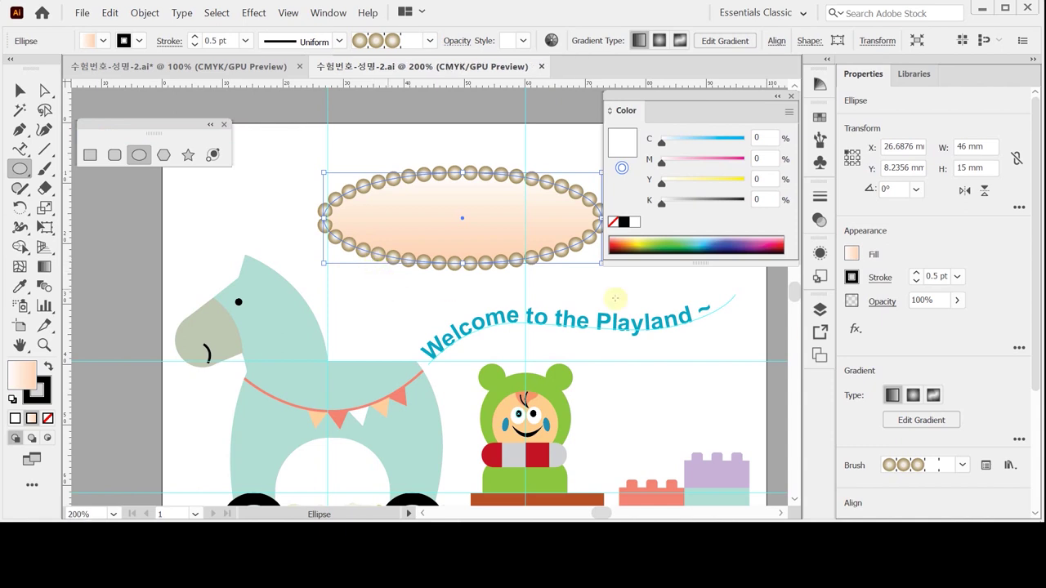
# - Add a Drop Shadow effect to the ellipse with X offset, Y offset and blur each set to 1 mm
pyautogui.click(855, 331)
pyautogui.click(855, 330)
pyautogui.click(855, 331)
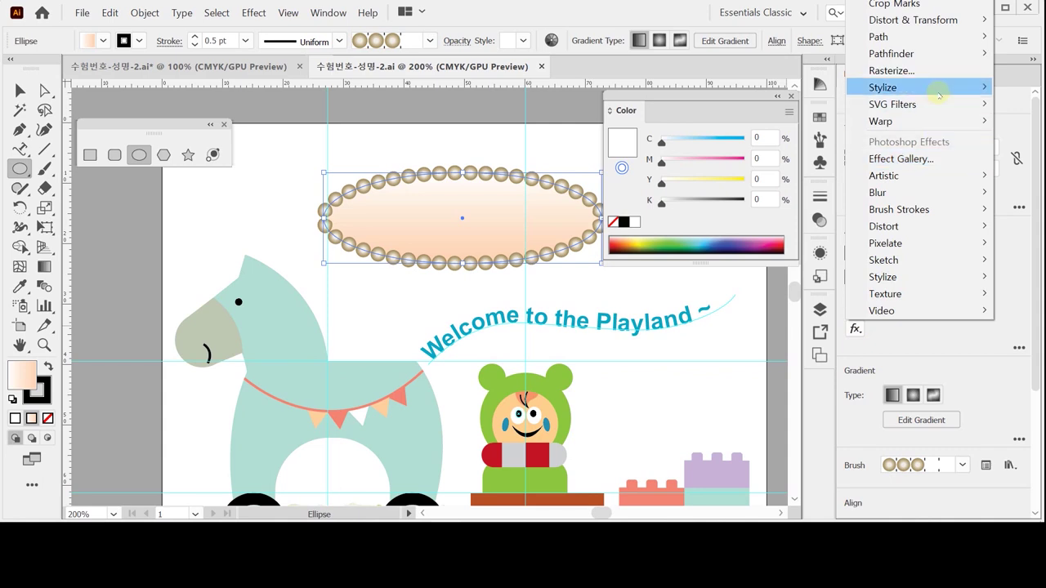
pyautogui.moveTo(938, 95)
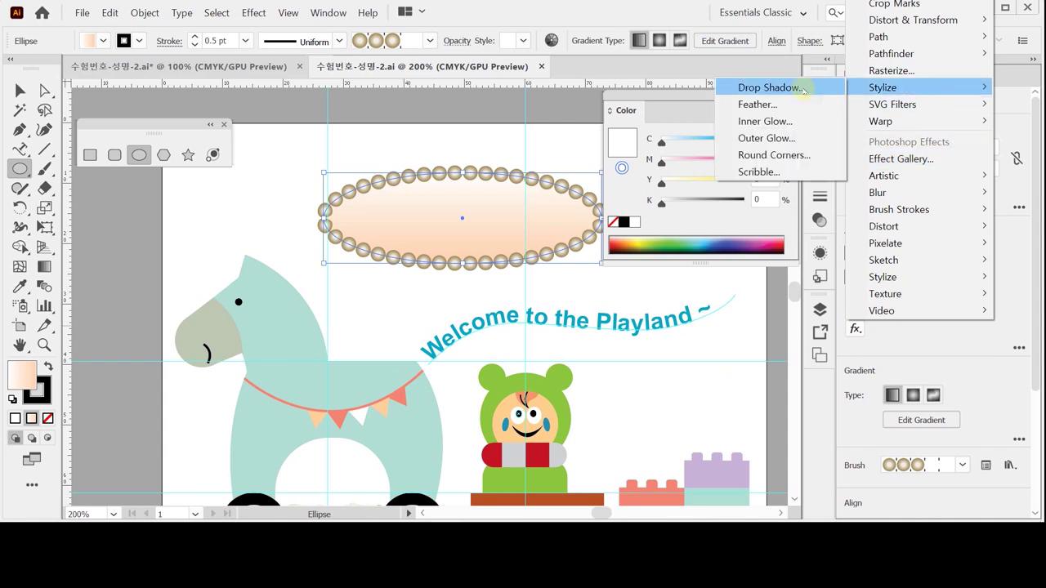
pyautogui.click(768, 87)
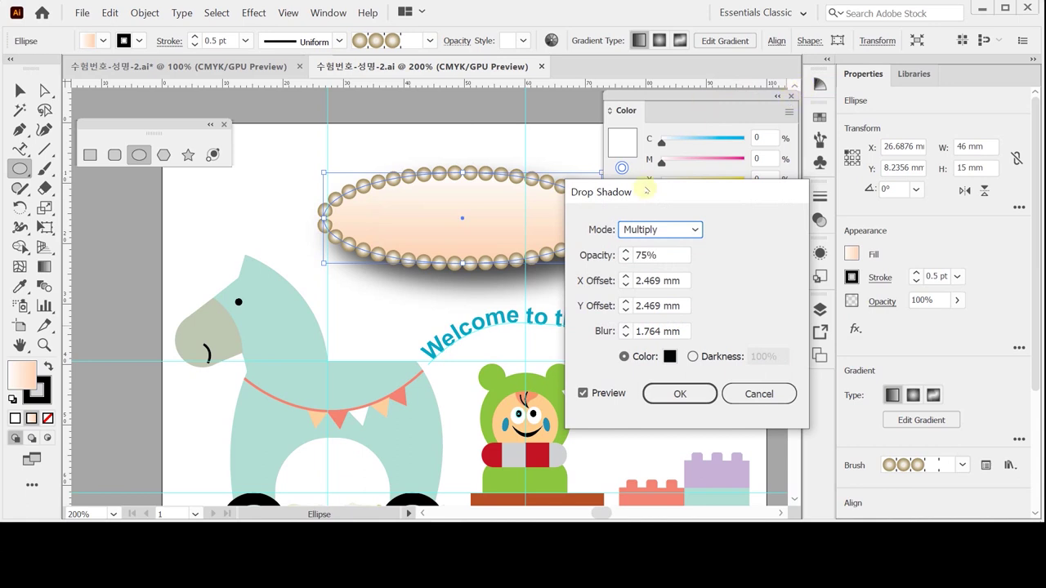
pyautogui.moveTo(641, 197); pyautogui.dragTo(647, 198)
pyautogui.click(632, 284)
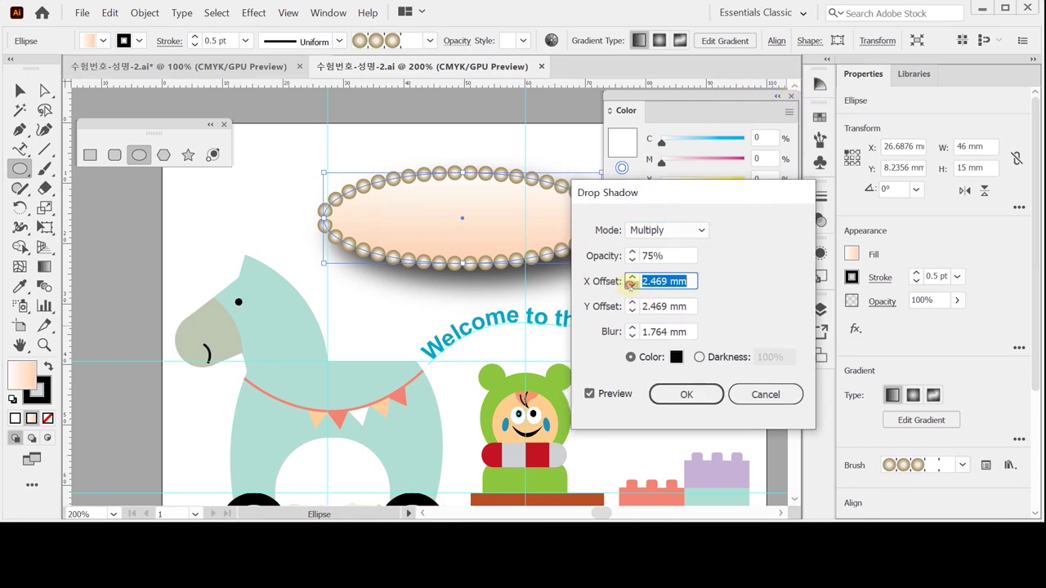
pyautogui.click(632, 285)
pyautogui.click(631, 310)
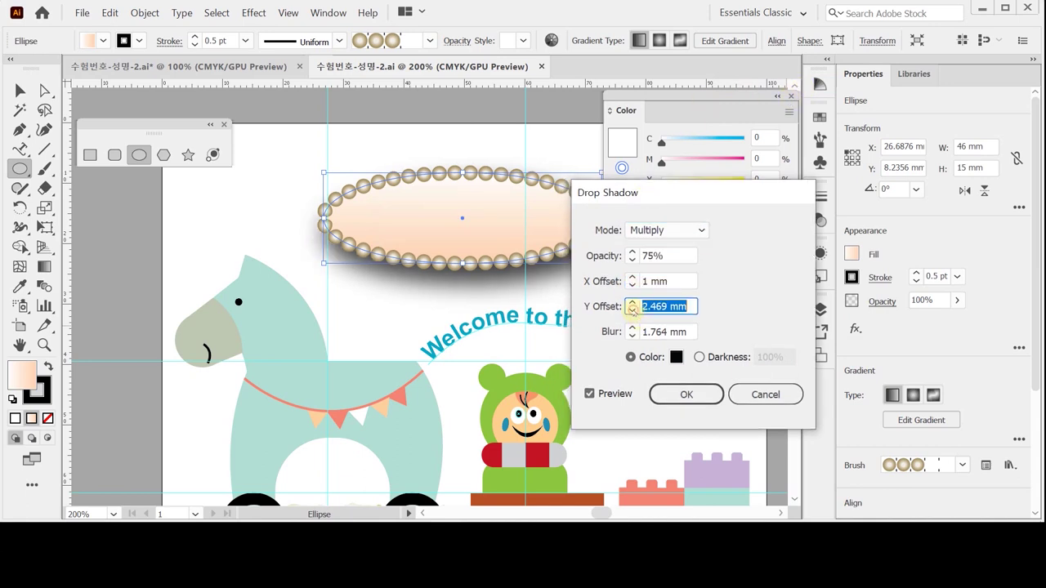
pyautogui.click(631, 310)
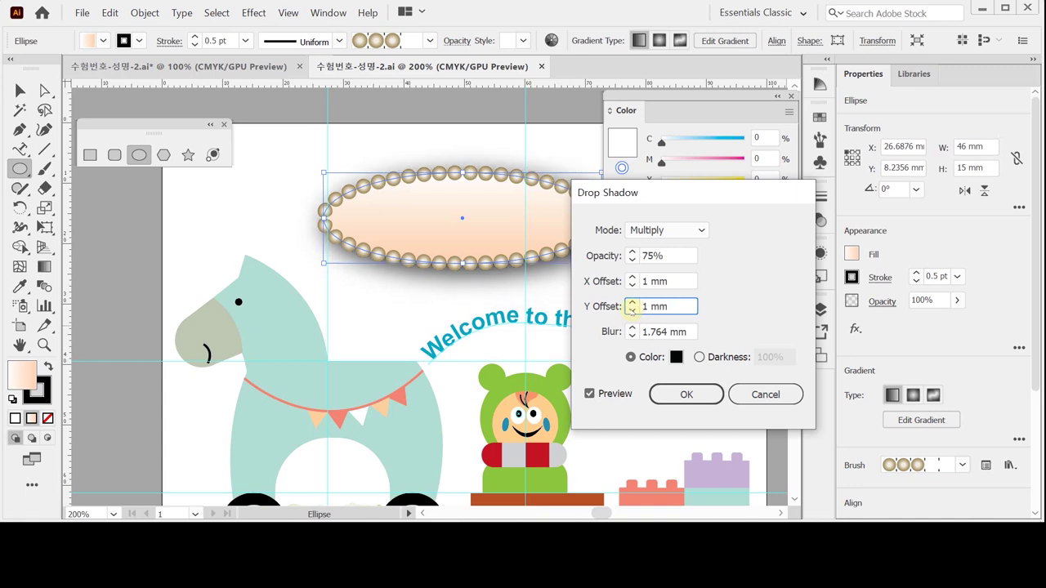
pyautogui.click(633, 336)
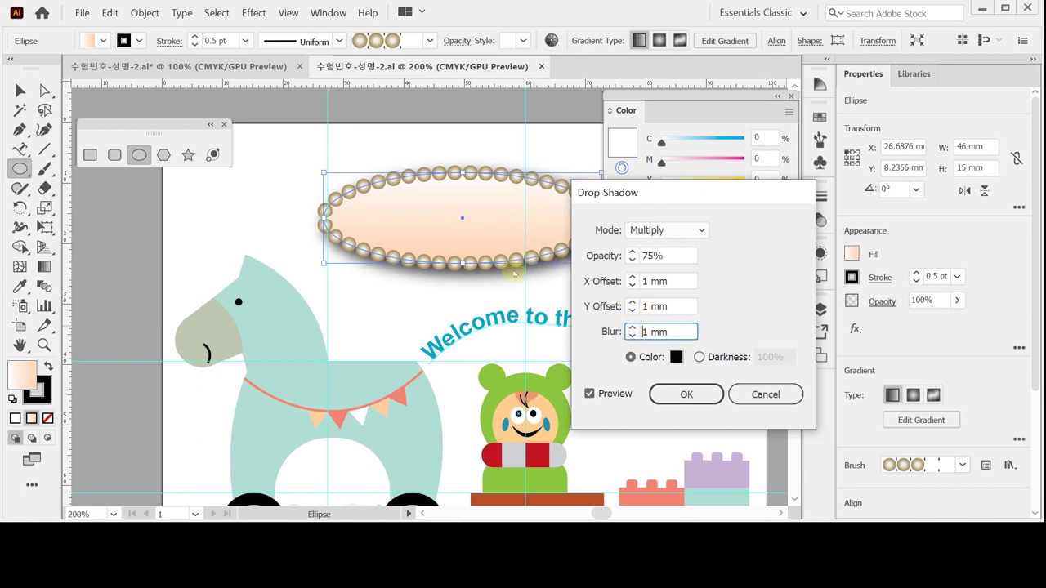
# - Set the drop shadow's opacity to 50%, apply the effect and save the document
pyautogui.click(601, 256)
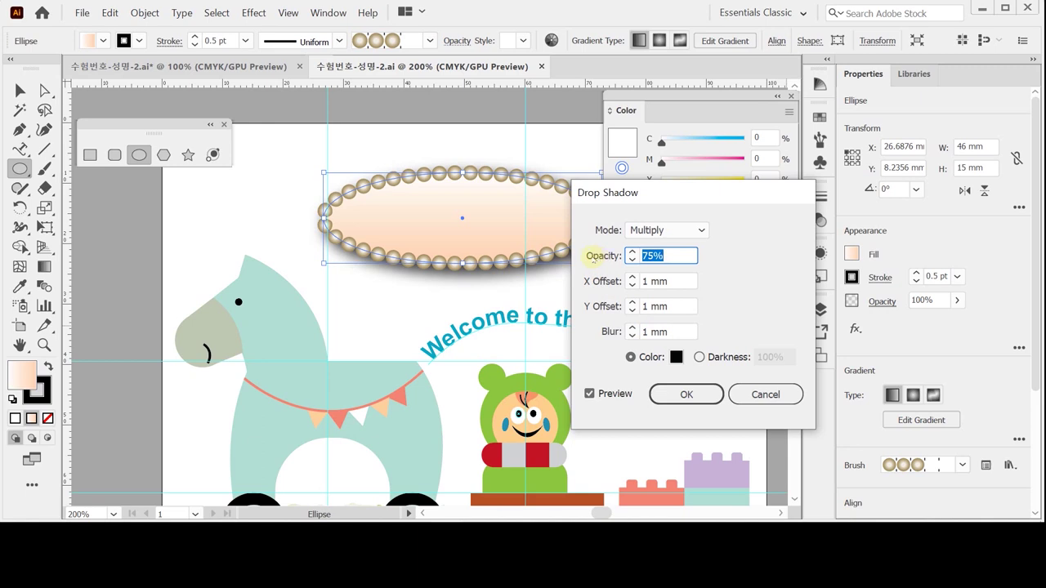
pyautogui.write('50')
pyautogui.click(679, 396)
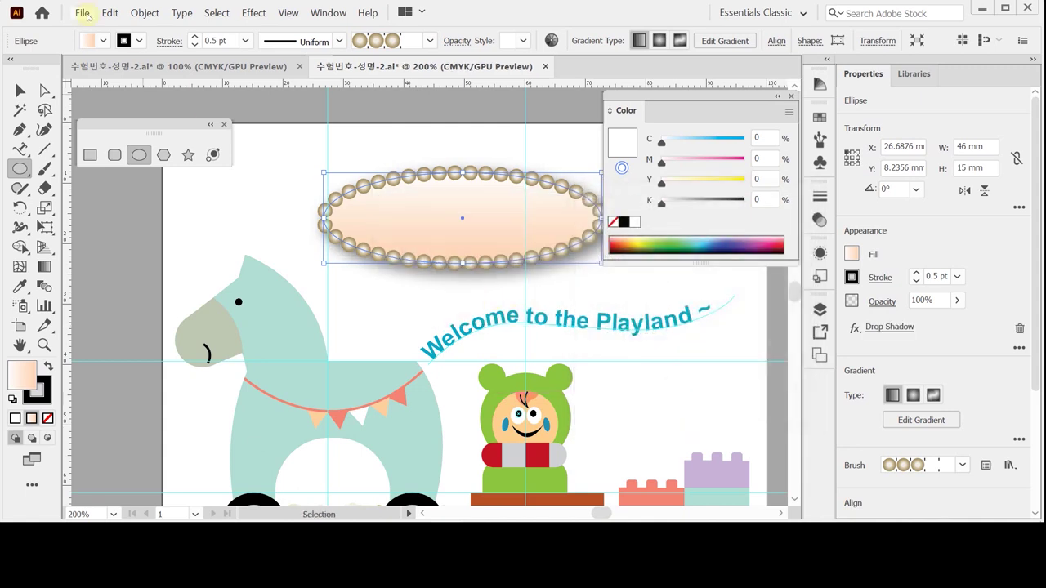
pyautogui.click(83, 12)
pyautogui.click(126, 150)
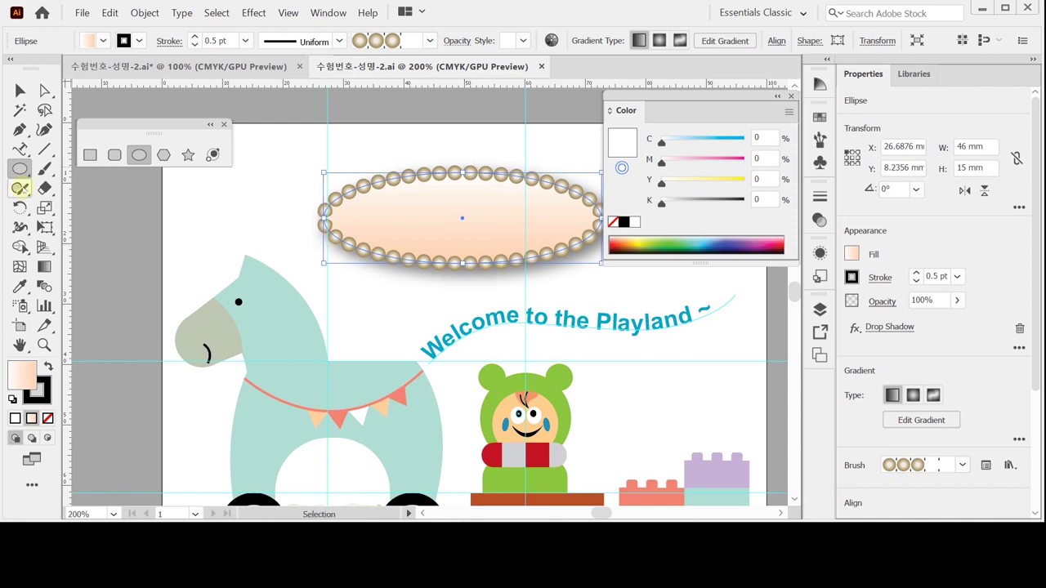
# - Start a point text object above the beaded ellipse and format it in Times New Roman Bold at 17 pt
pyautogui.moveTo(18, 143); pyautogui.dragTo(81, 147)
pyautogui.click(344, 144)
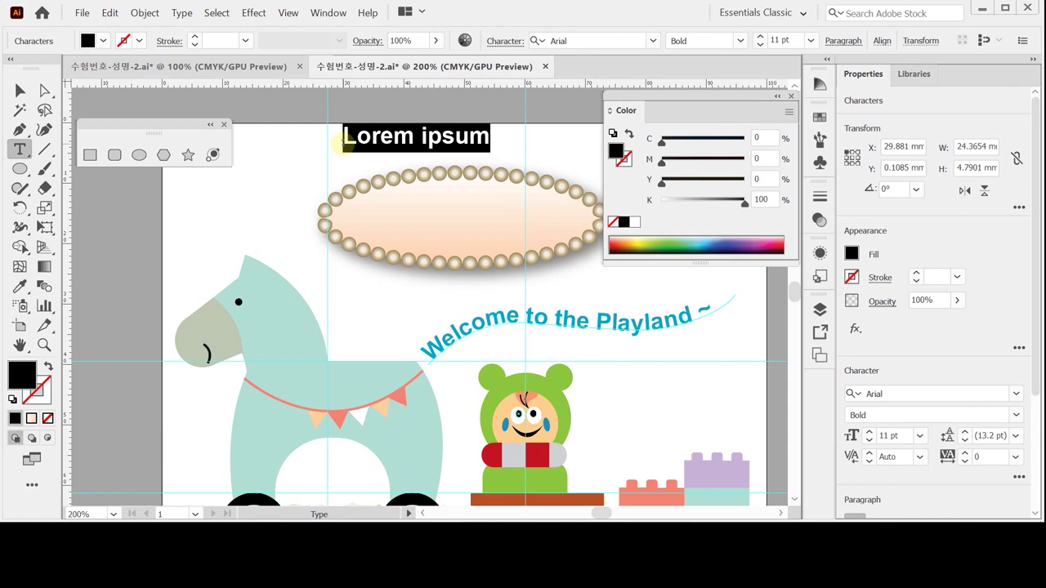
pyautogui.click(906, 395)
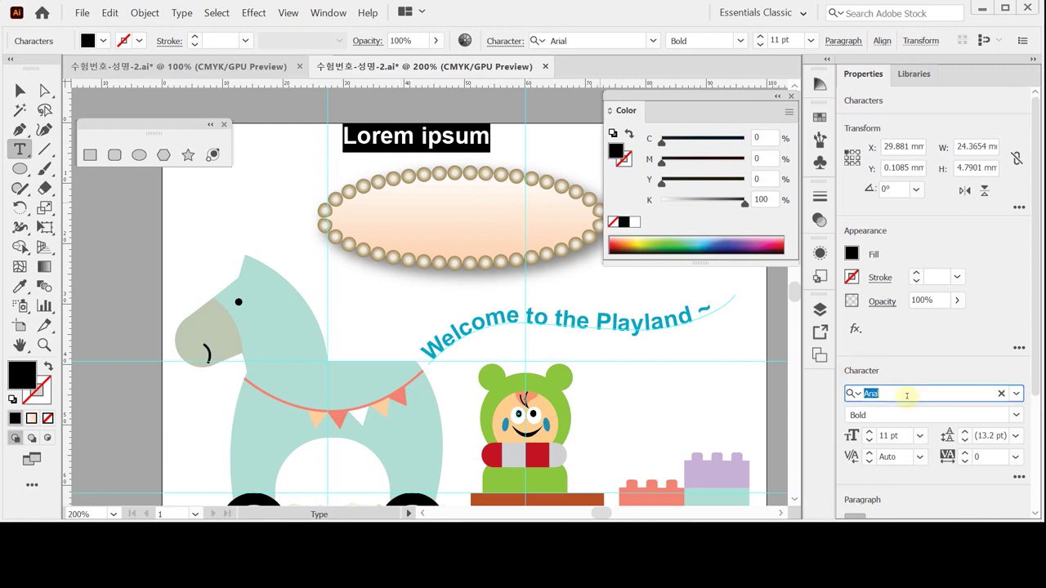
pyautogui.write('tim')
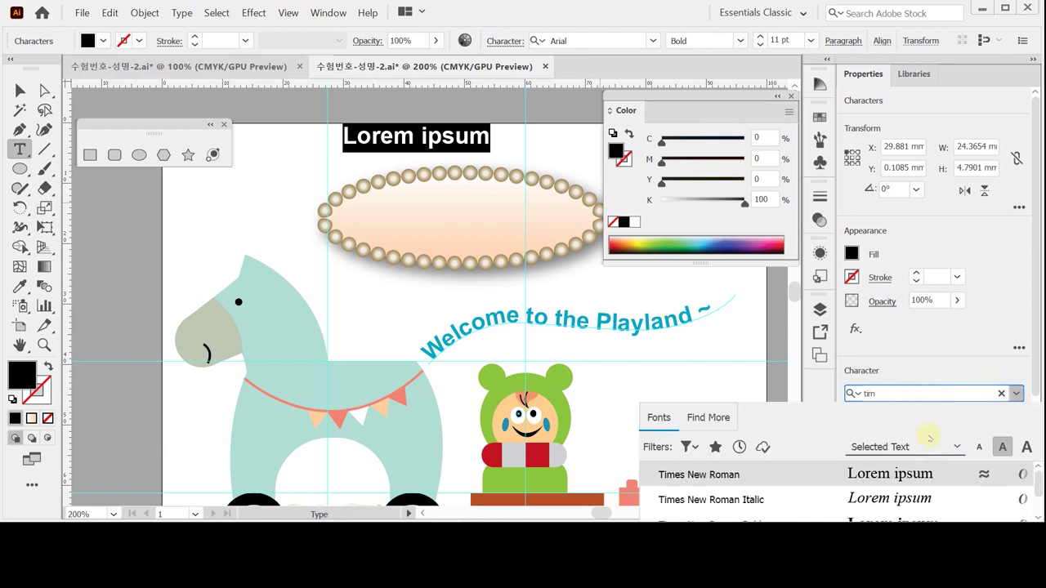
pyautogui.press('Down')
pyautogui.press('Down')
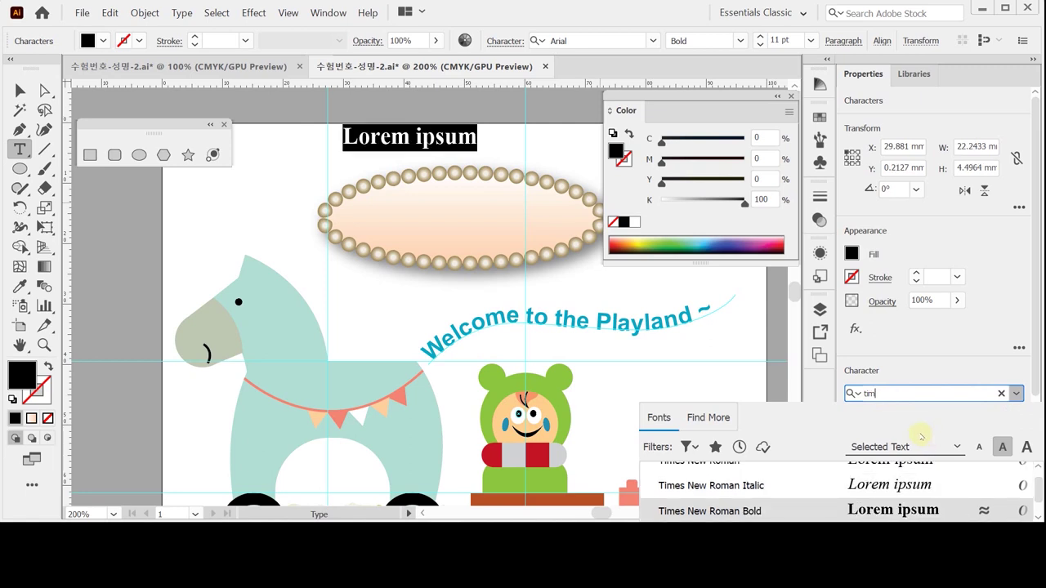
pyautogui.press('Return')
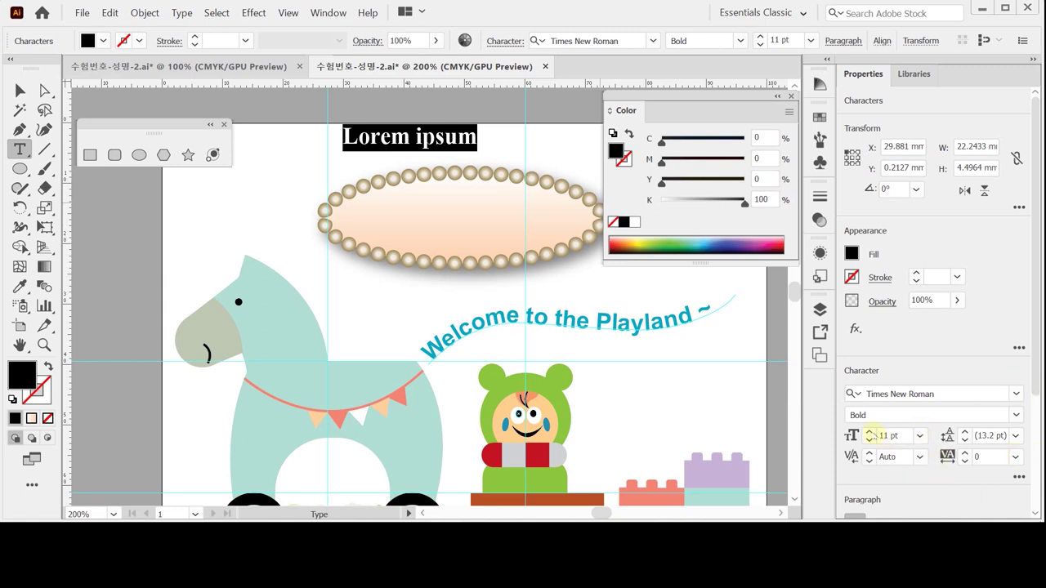
pyautogui.click(865, 436)
pyautogui.write('17')
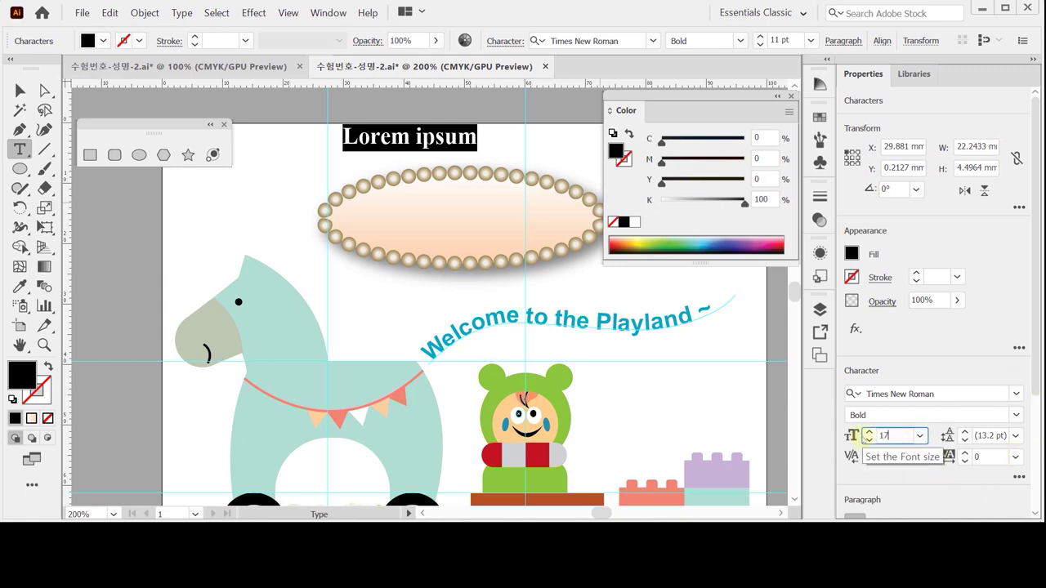
pyautogui.press('Return')
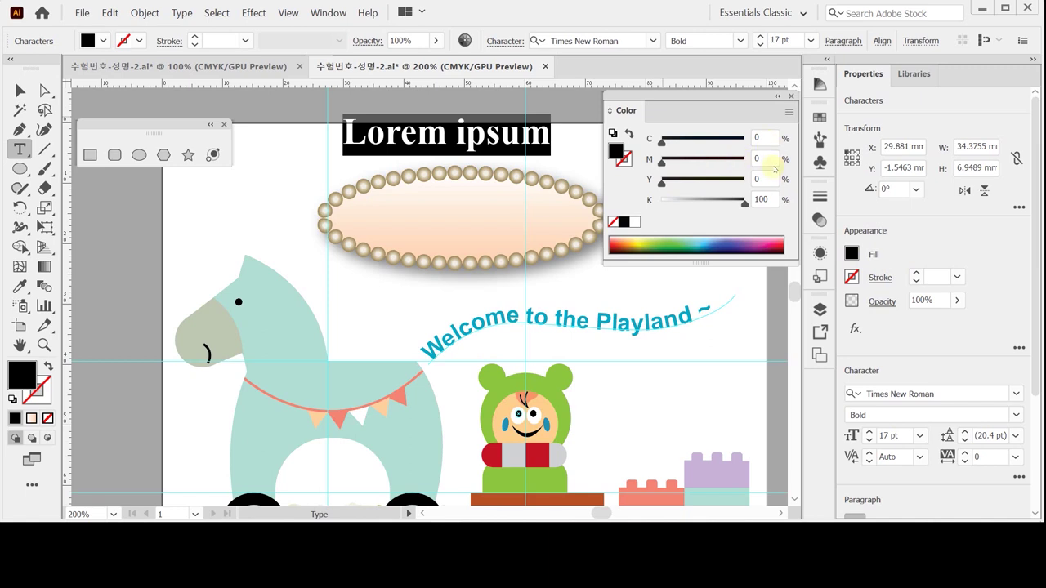
# - Set the placeholder text's fill colour to C0 M90 Y40 K0
pyautogui.click(748, 159)
pyautogui.write('90')
pyautogui.press('Tab')
pyautogui.write('40')
pyautogui.press('Tab')
pyautogui.click(742, 169)
pyautogui.click(768, 199)
pyautogui.write('0')
pyautogui.click(677, 206)
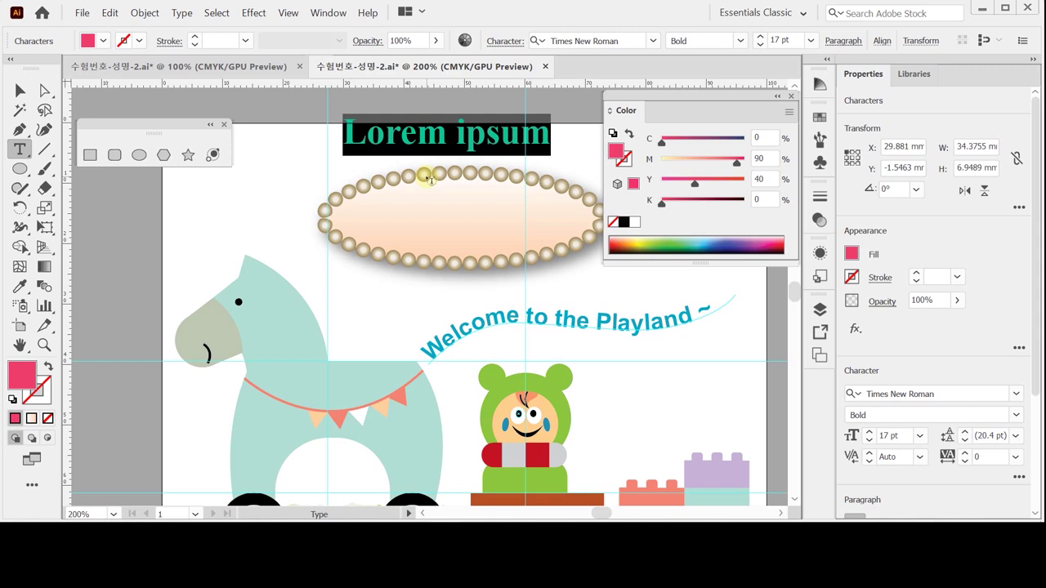
# - Replace the placeholder text with TOYWORLD in capitals and convert the text to outlines
pyautogui.press('capslock')
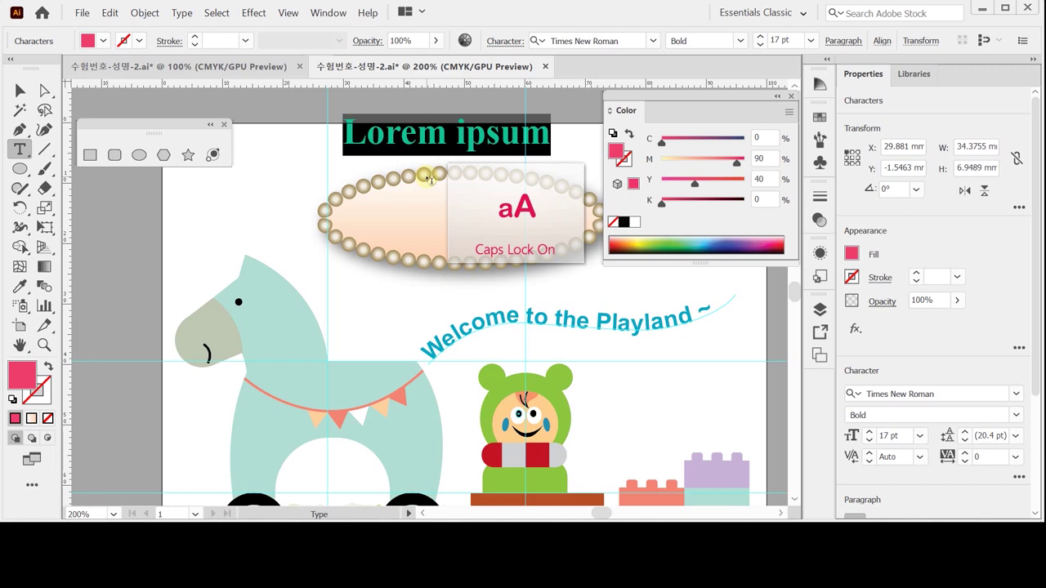
pyautogui.write('TOY')
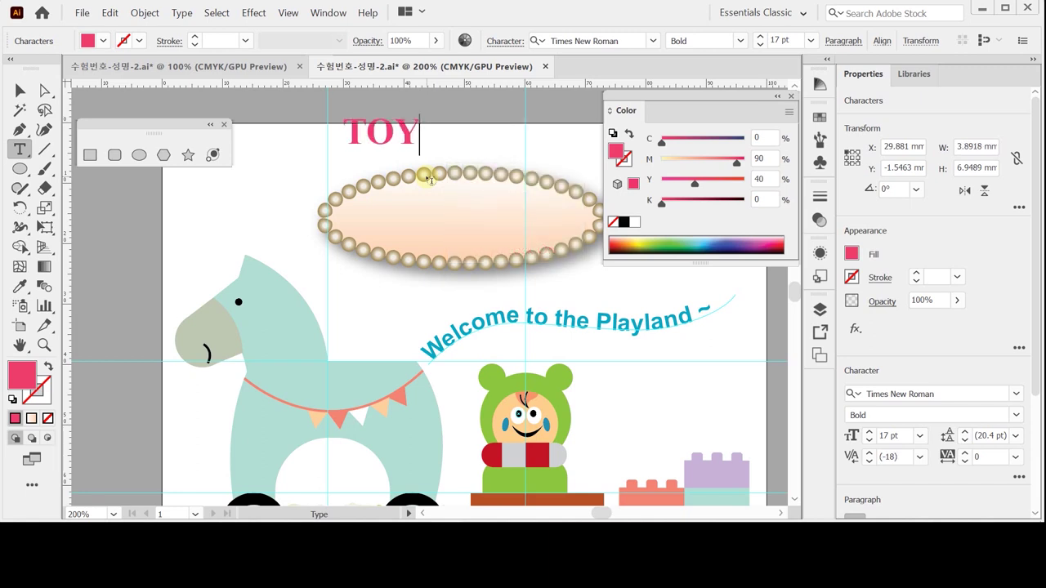
pyautogui.write('WOR')
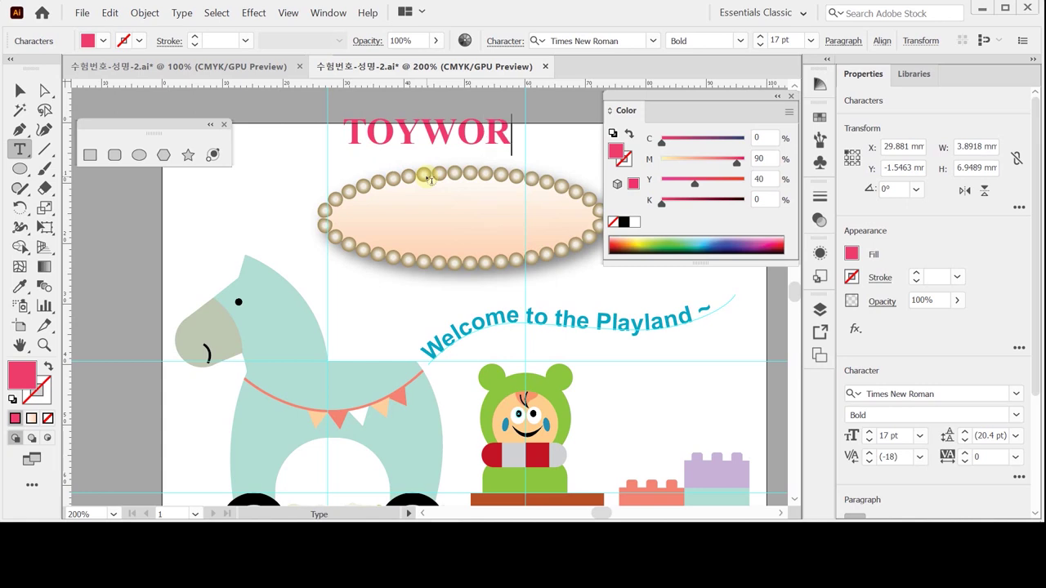
pyautogui.write('LD')
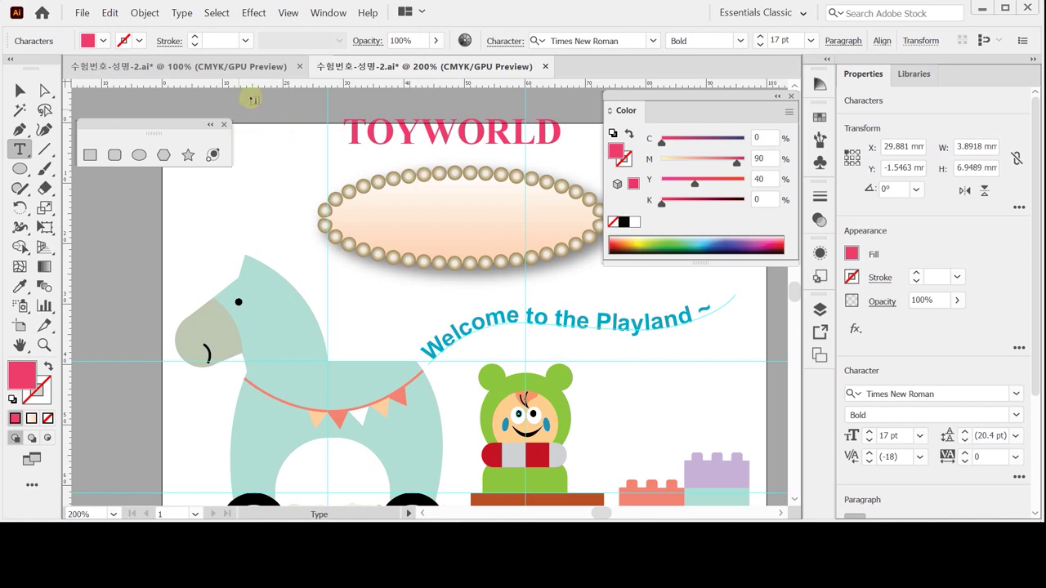
pyautogui.press('Escape')
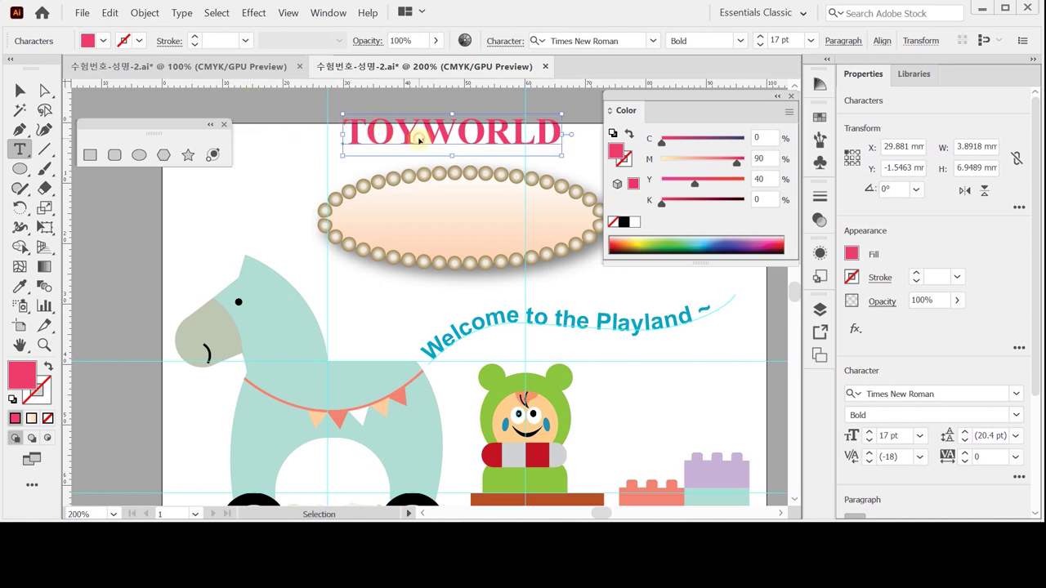
pyautogui.click(409, 140)
pyautogui.rightClick(409, 140)
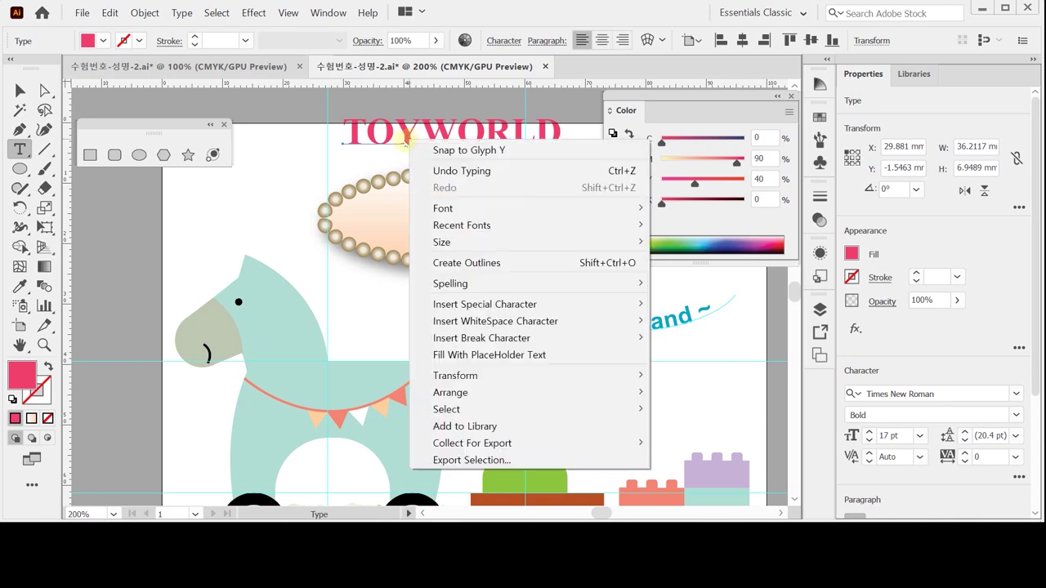
pyautogui.click(483, 266)
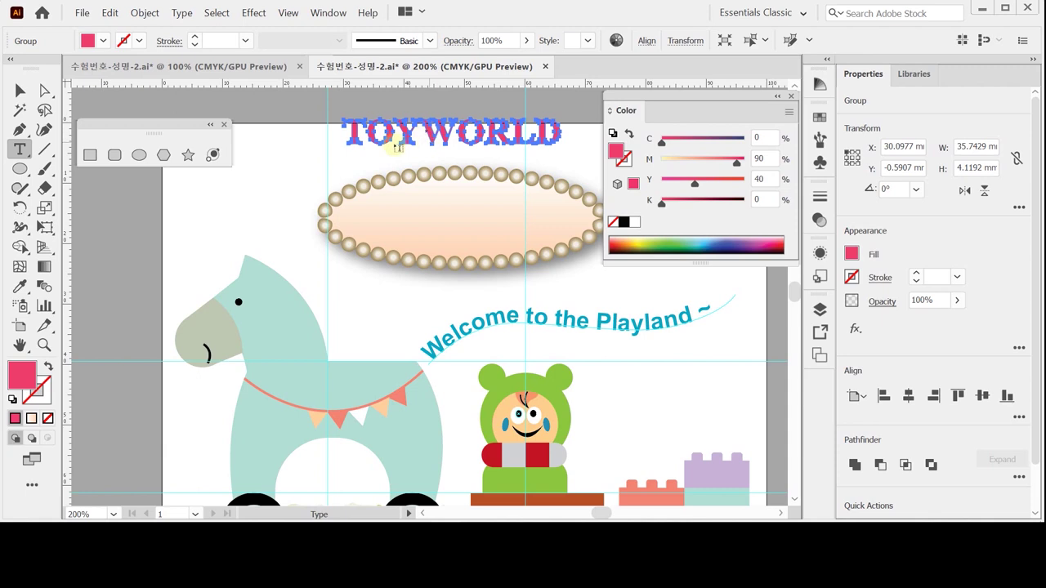
# - Move the outlined TOYWORLD lettering into the beaded ellipse and align both objects' centres horizontally and vertically
pyautogui.moveTo(409, 137); pyautogui.dragTo(430, 221)
pyautogui.click(20, 90)
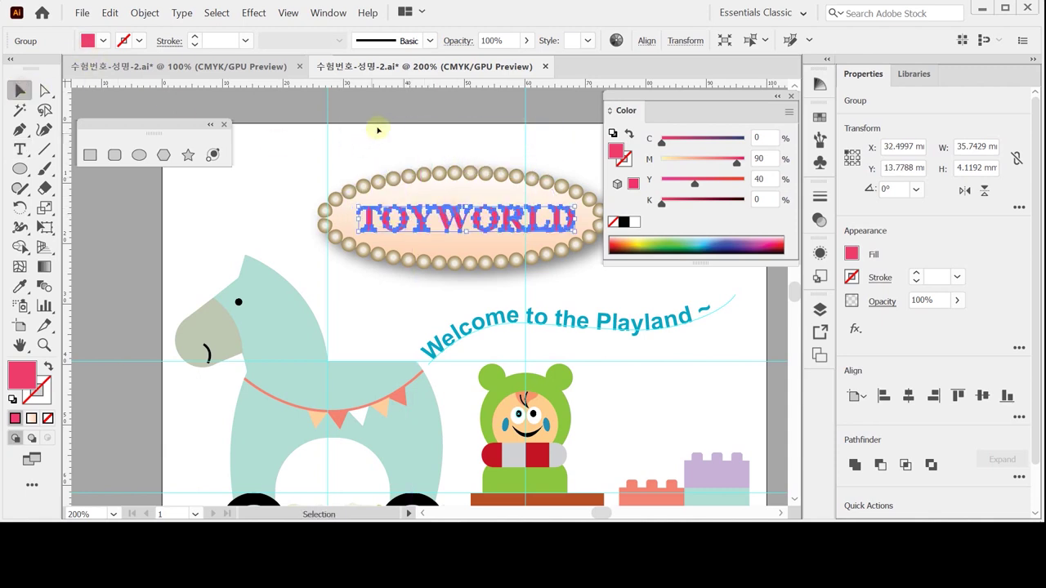
pyautogui.keyDown('shift'); pyautogui.click(433, 261); pyautogui.keyUp('shift')
pyautogui.click(908, 437)
pyautogui.click(982, 436)
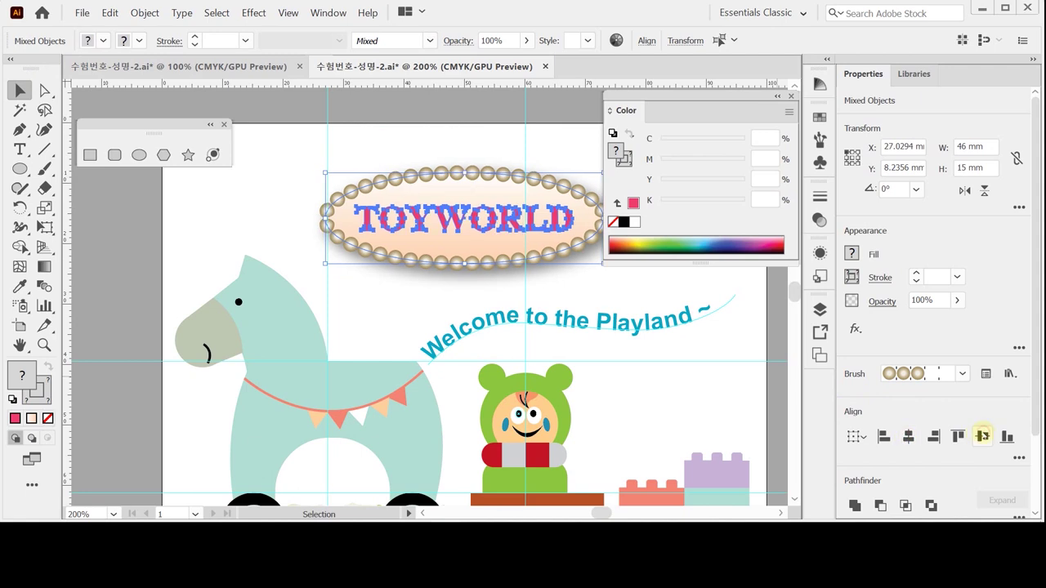
pyautogui.click(451, 137)
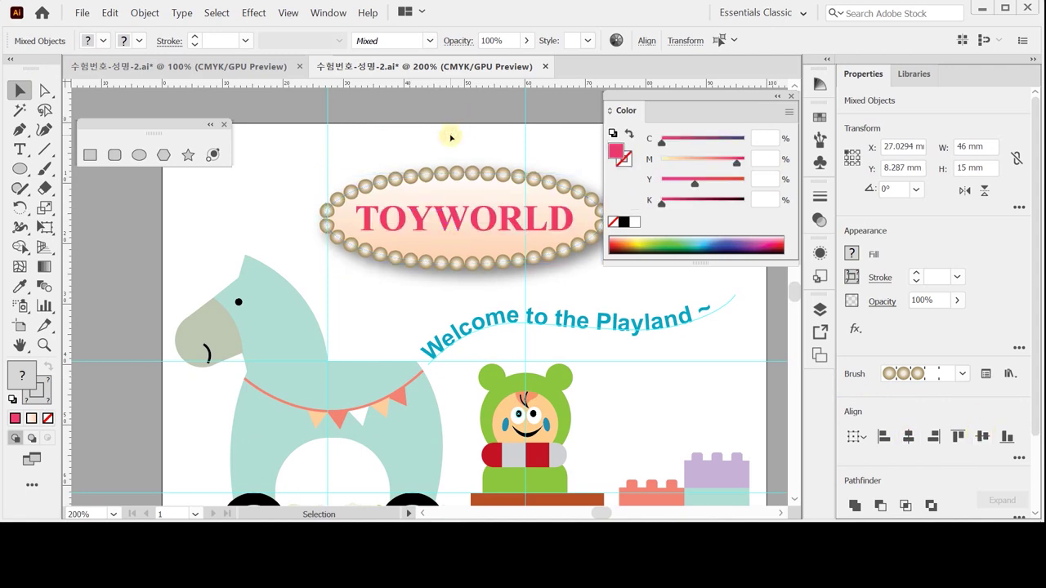
# - Enter isolation mode on the TOYWORLD lettering group inside the beaded ellipse
pyautogui.click(463, 224)
pyautogui.doubleClick(463, 224)
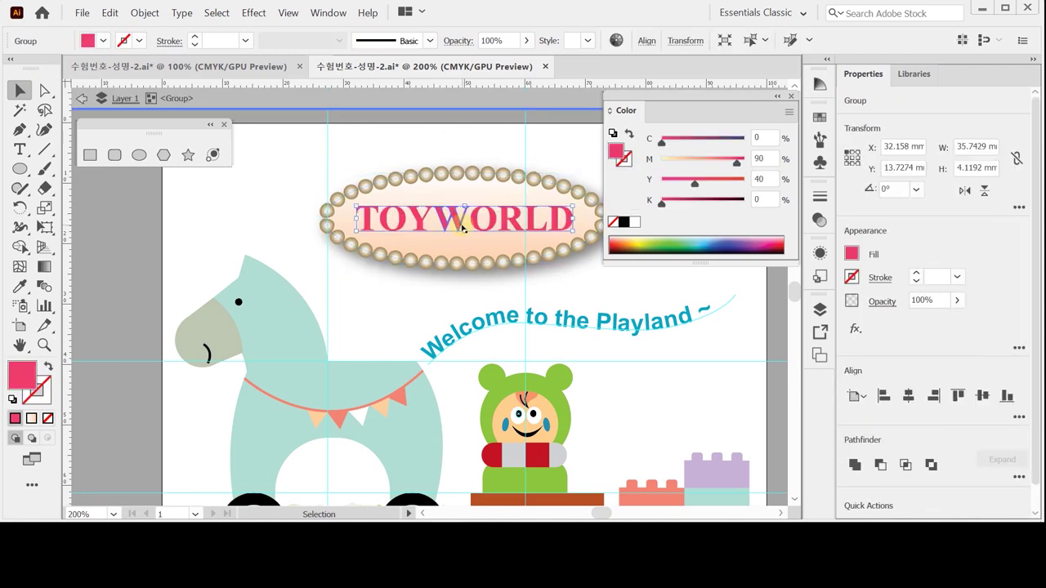
pyautogui.keyDown('ctrl'); pyautogui.click(479, 229); pyautogui.keyUp('ctrl')
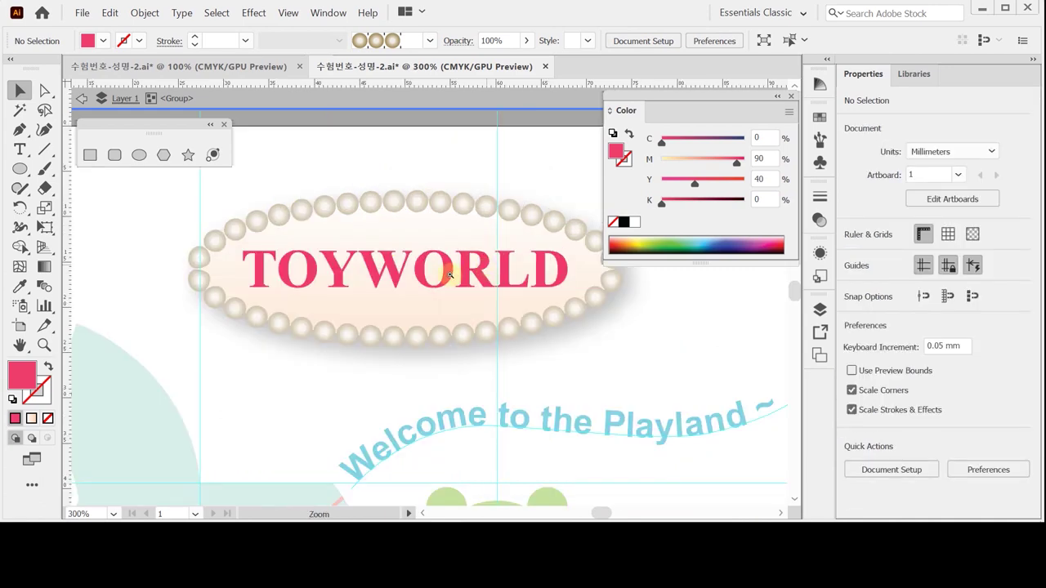
pyautogui.keyDown('ctrl'); pyautogui.click(441, 268); pyautogui.keyUp('ctrl')
pyautogui.moveTo(425, 257); pyautogui.dragTo(439, 263)
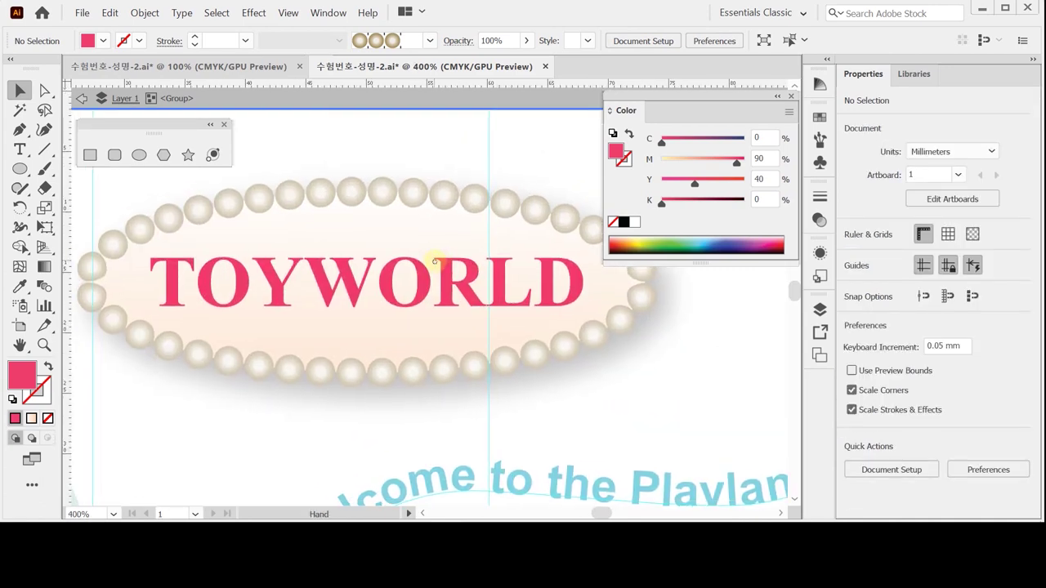
pyautogui.hotkey('ctrl', '-')
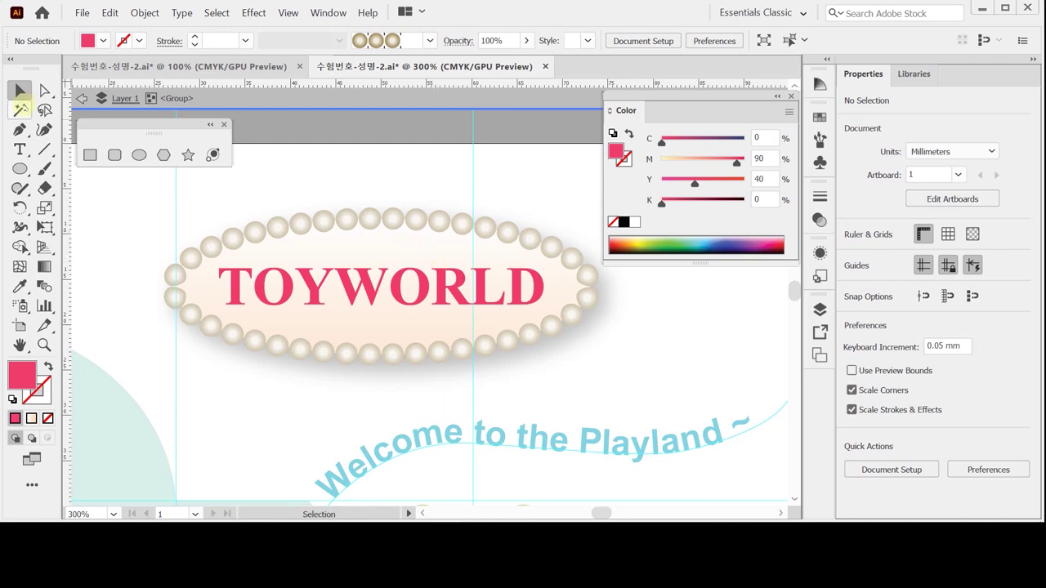
# - Draw an open wavy path about 49 mm wide across the TOYWORLD letters with the Pen tool, using no fill and a 1 pt black stroke
pyautogui.click(20, 129)
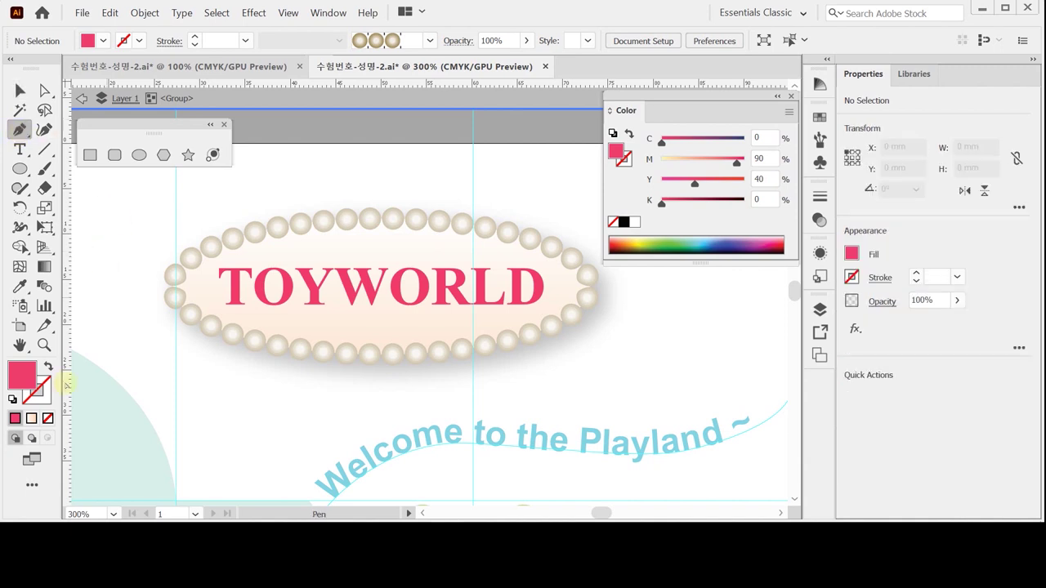
pyautogui.click(12, 399)
pyautogui.click(48, 419)
pyautogui.press('capslock')
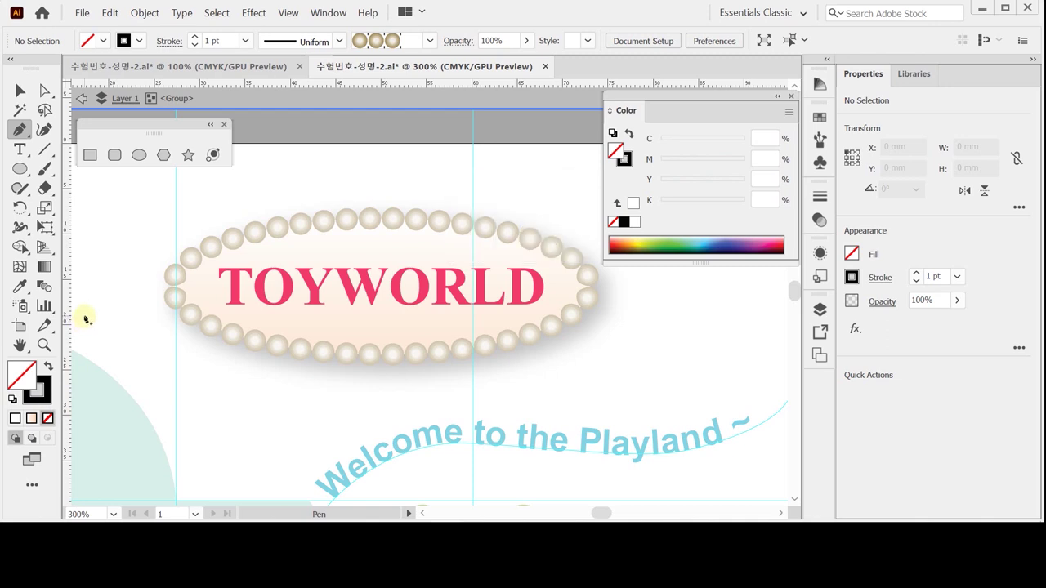
pyautogui.click(154, 219)
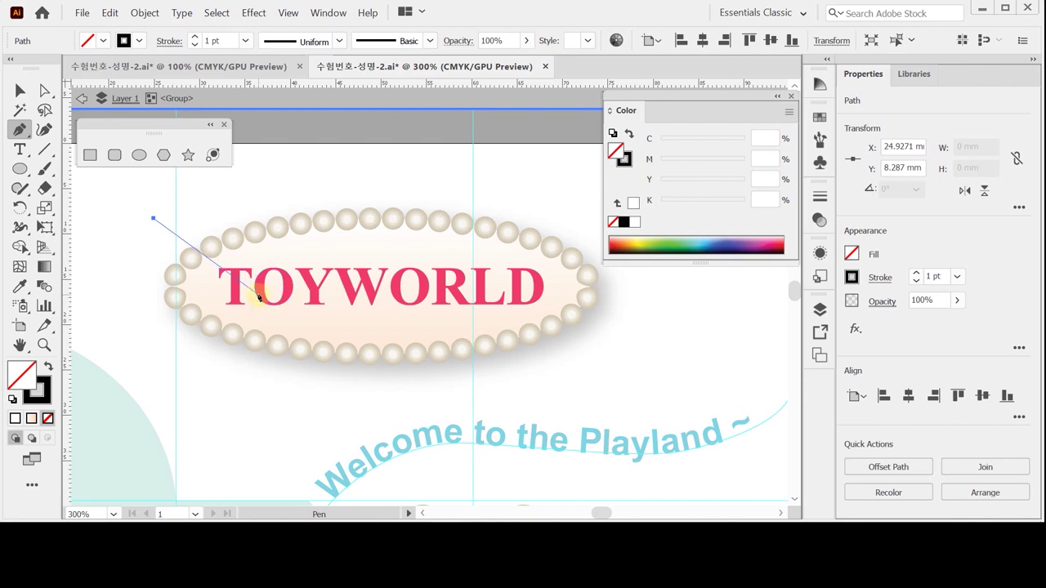
pyautogui.moveTo(258, 297); pyautogui.dragTo(432, 288)
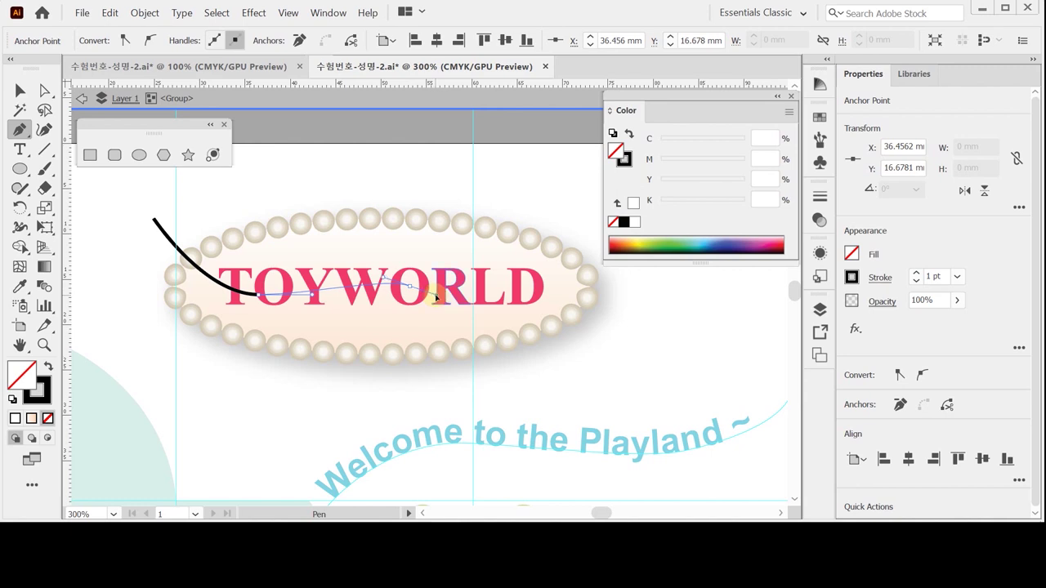
pyautogui.moveTo(437, 297); pyautogui.dragTo(467, 302)
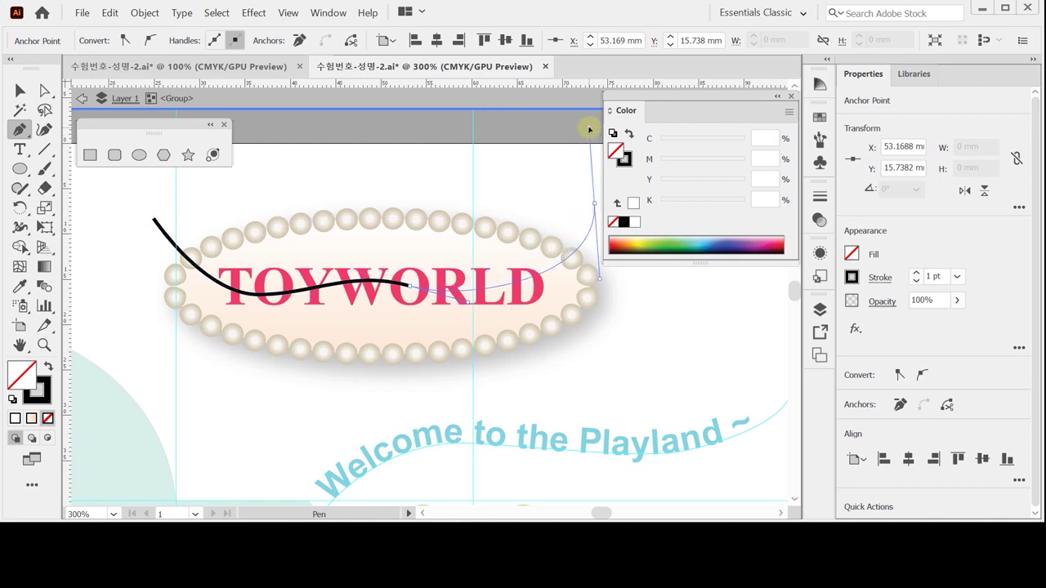
pyautogui.moveTo(590, 129)
pyautogui.mouseDown()
pyautogui.moveTo(609, 131)
pyautogui.moveTo(605, 140)
pyautogui.mouseUp()
pyautogui.press('a')
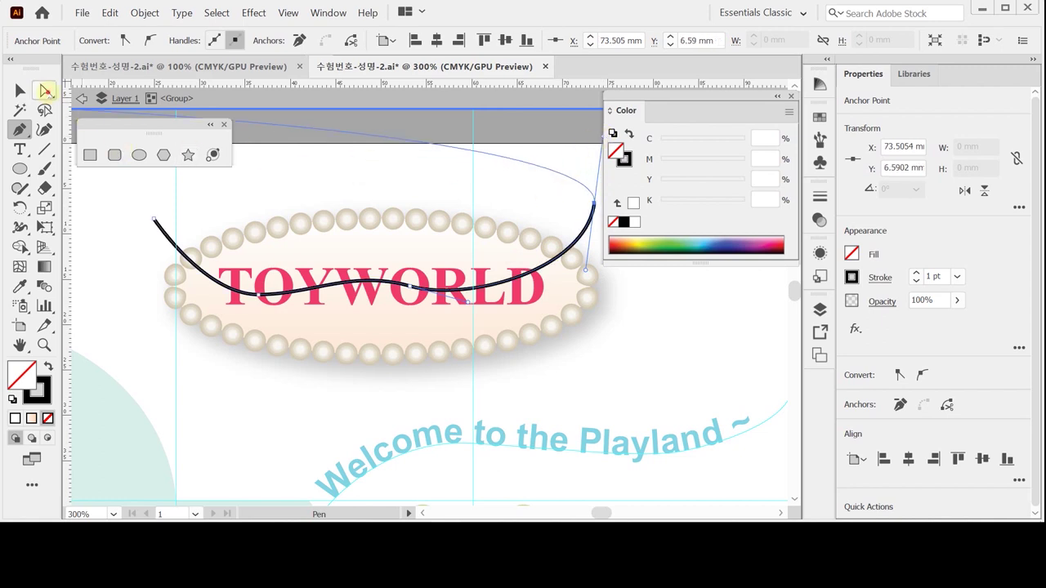
# - Refine the wavy path by reshaping its middle curve and slightly shifting the anchor near the first O and the end anchor beyond the D
pyautogui.click(470, 301)
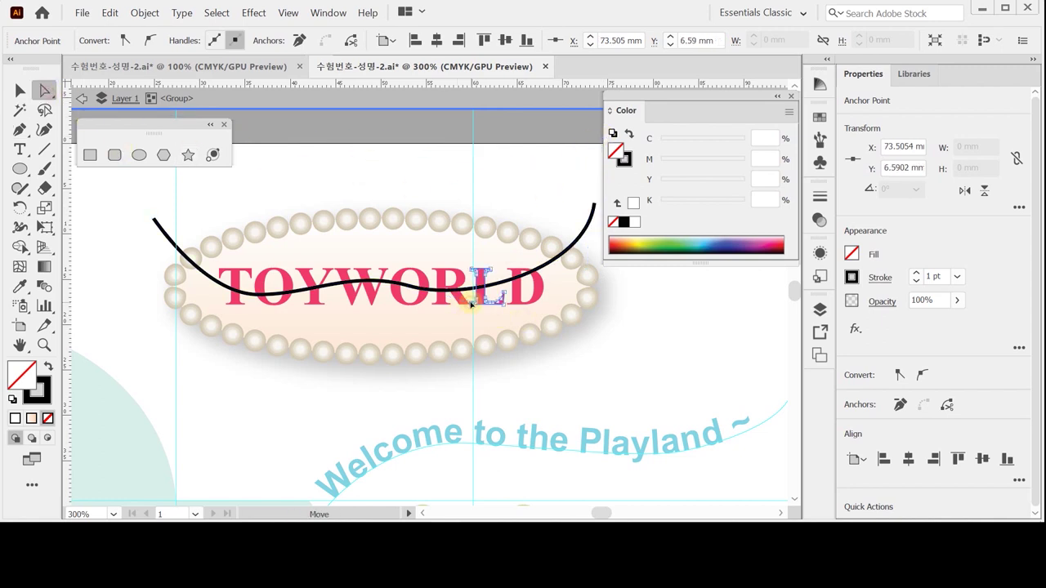
pyautogui.click(557, 256)
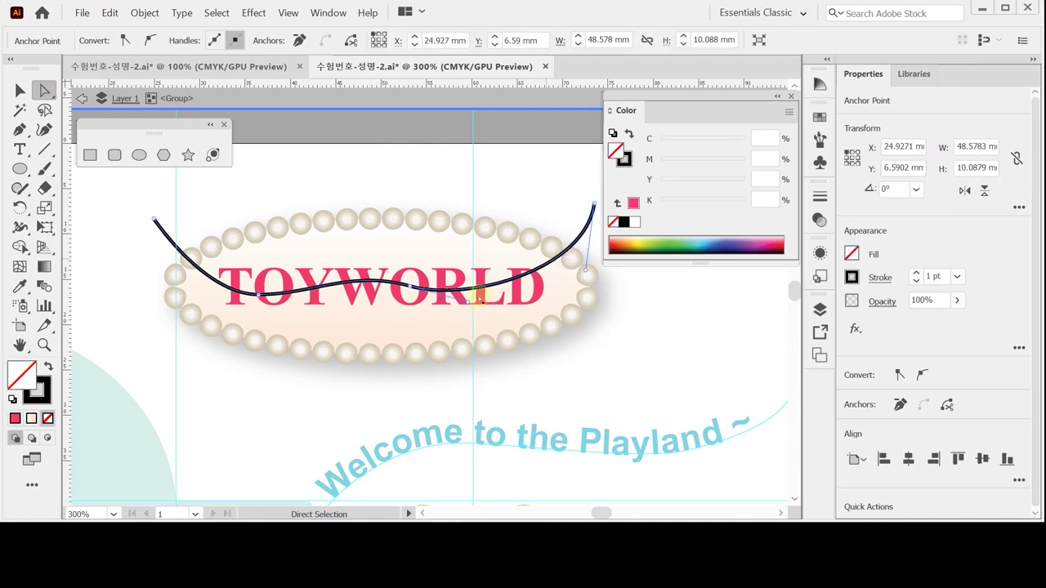
pyautogui.moveTo(468, 303); pyautogui.dragTo(472, 313)
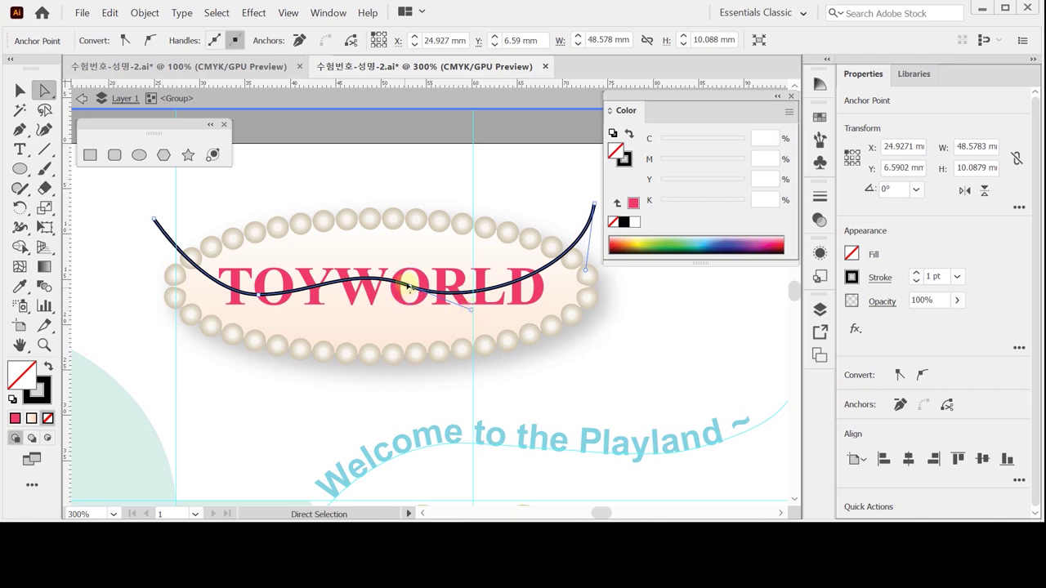
pyautogui.click(261, 293)
pyautogui.moveTo(262, 291); pyautogui.dragTo(201, 298)
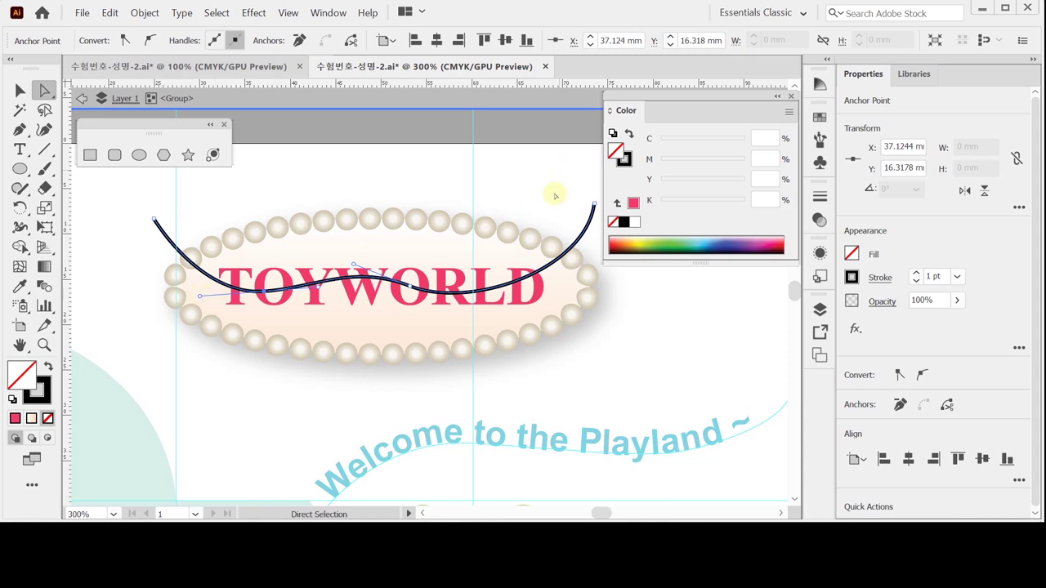
pyautogui.moveTo(590, 204); pyautogui.dragTo(590, 199)
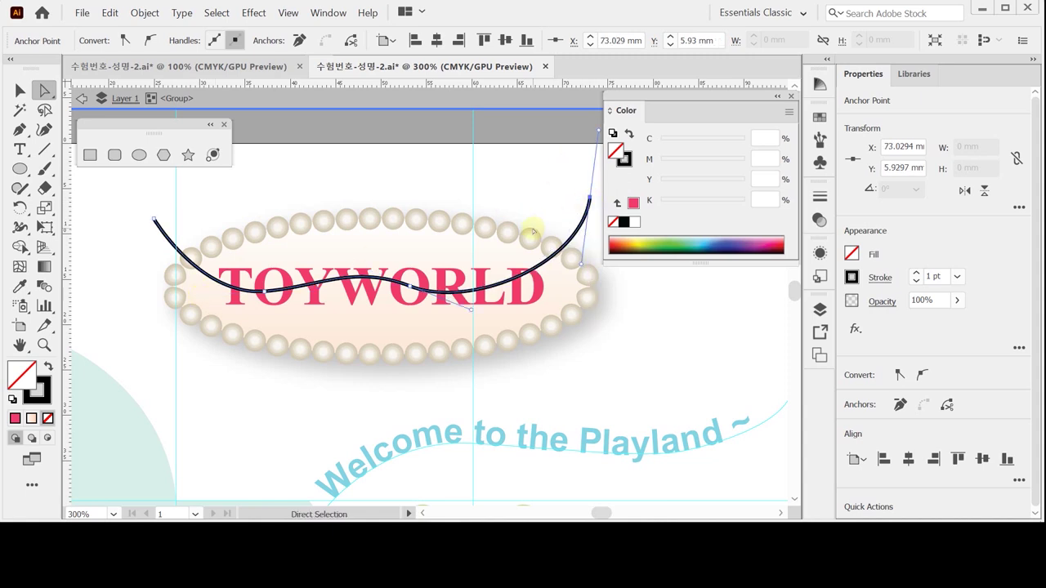
# - Split the TOYWORLD letters along the wavy path with the Divide pathfinder
pyautogui.hotkey('ctrl', 'a')
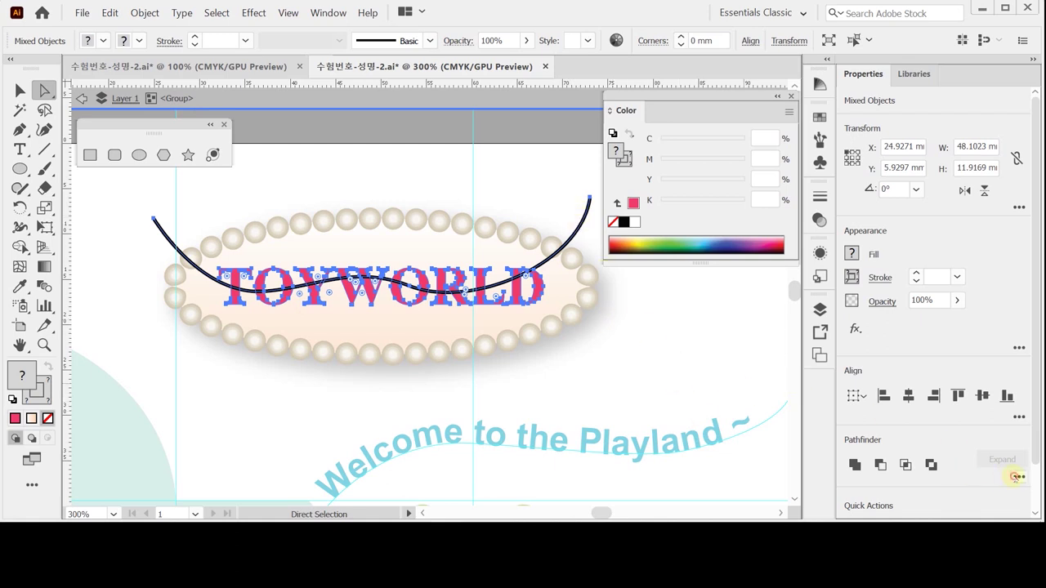
pyautogui.click(1016, 477)
pyautogui.click(857, 454)
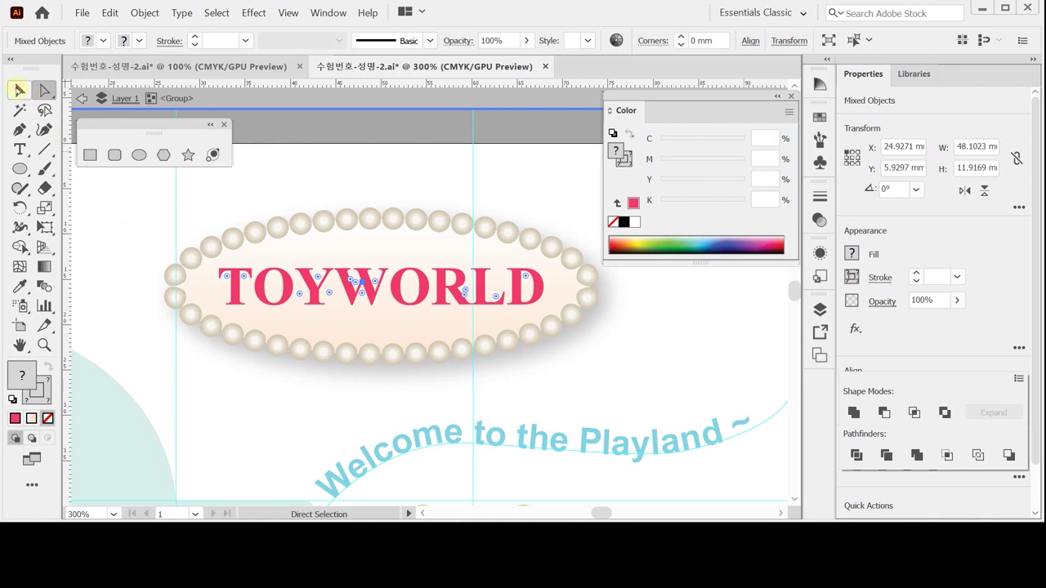
pyautogui.click(190, 220)
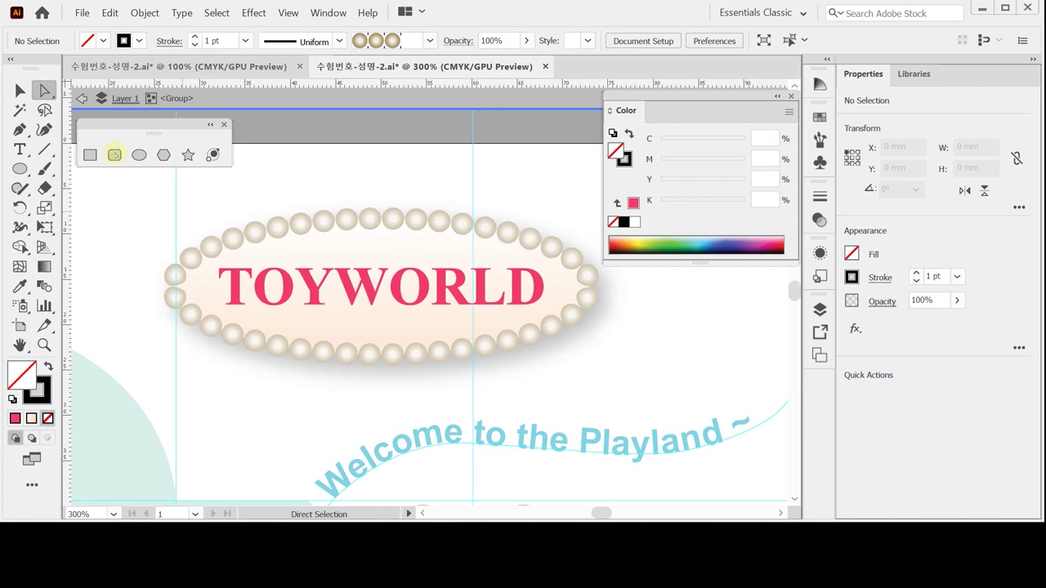
# - Select only the upper pieces of the divided TOYWORLD letters and nudge them up about 0.4 mm
pyautogui.click(19, 90)
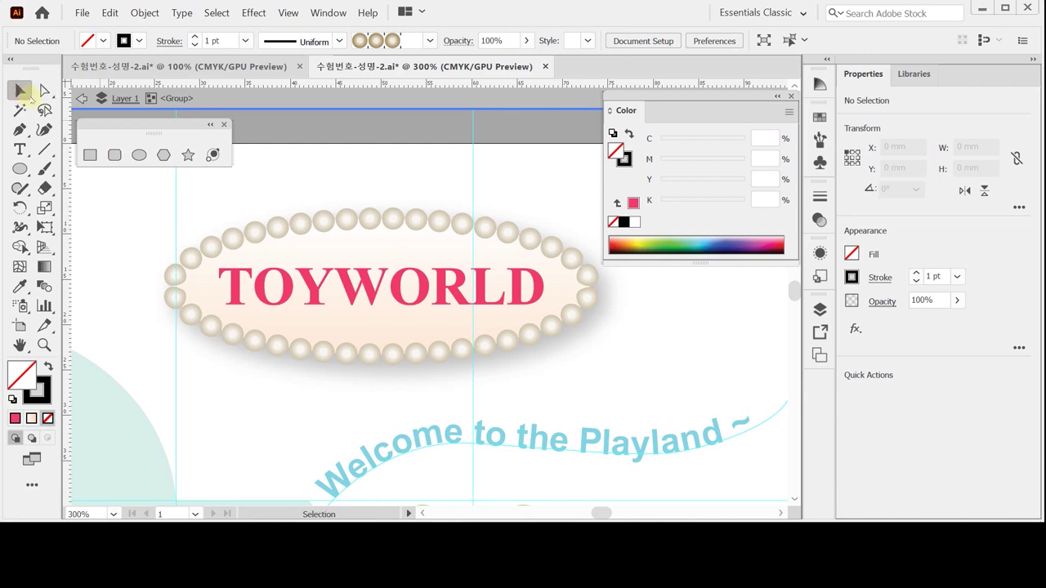
pyautogui.click(544, 278)
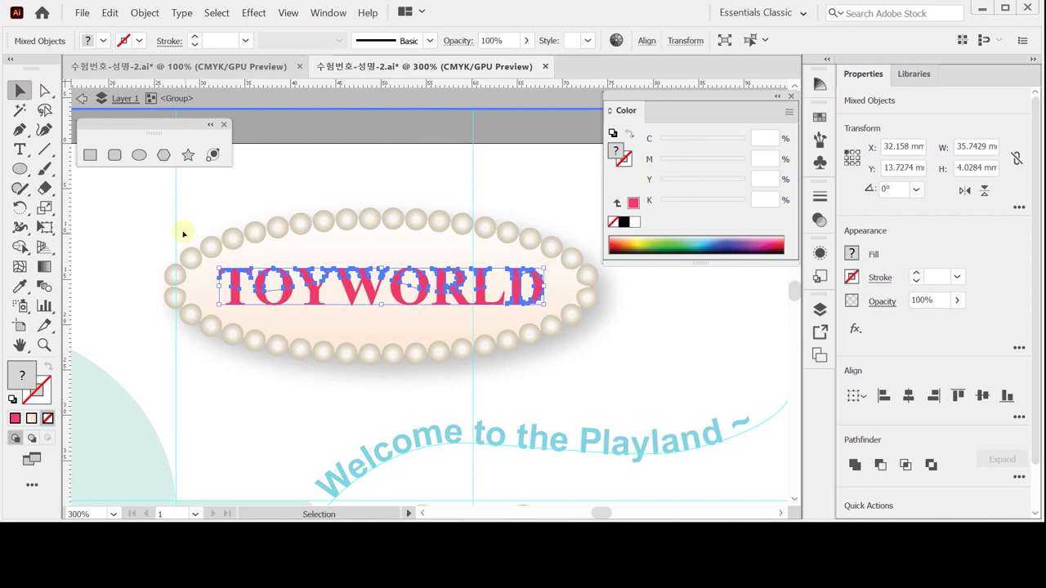
pyautogui.keyDown('shift'); pyautogui.click(492, 267); pyautogui.keyUp('shift')
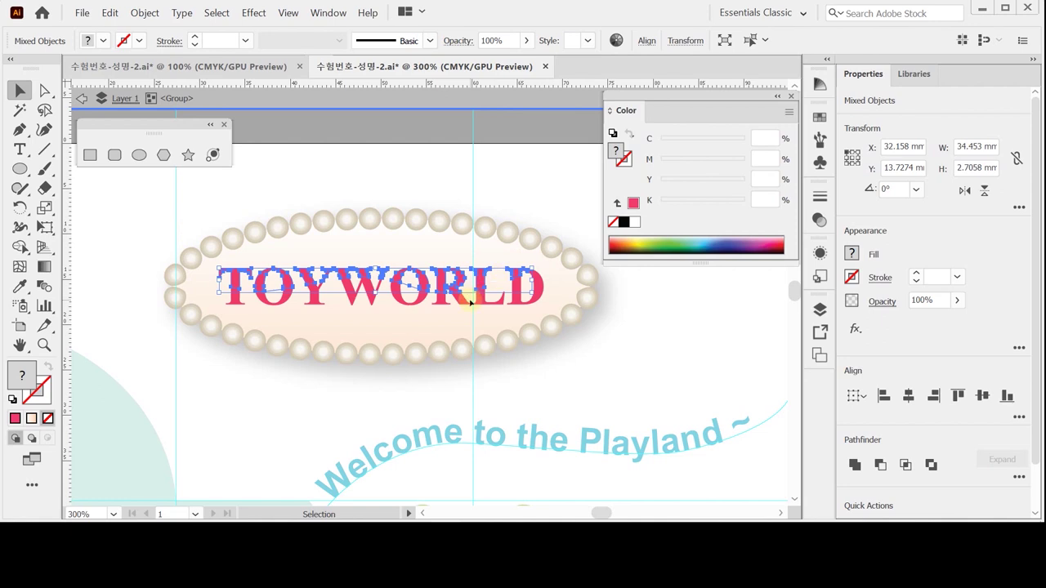
pyautogui.press('Up')
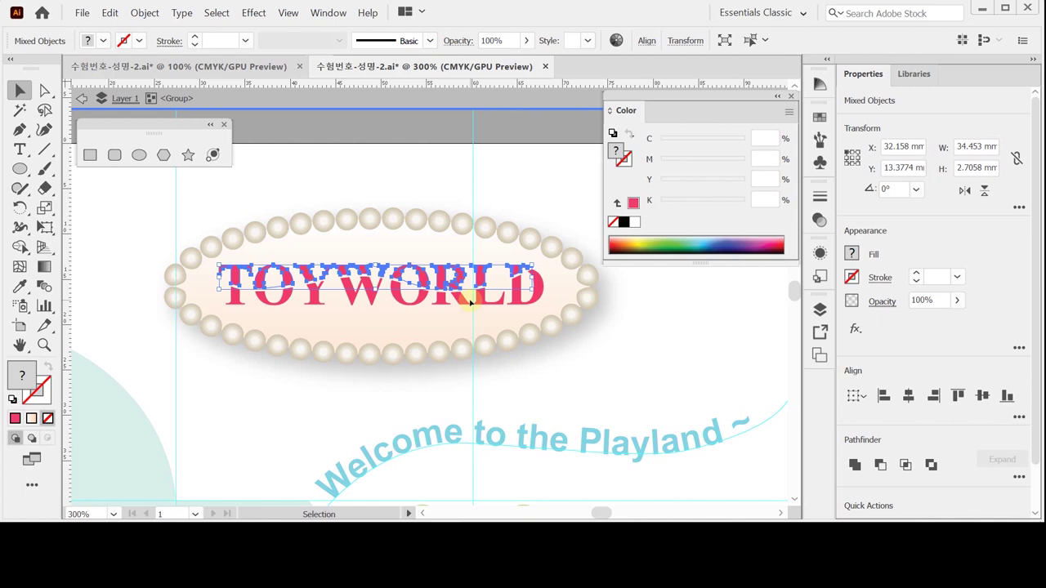
# - Set the fill of the upper letter pieces to C80 M30 Y0 K0
pyautogui.click(760, 138)
pyautogui.click(637, 222)
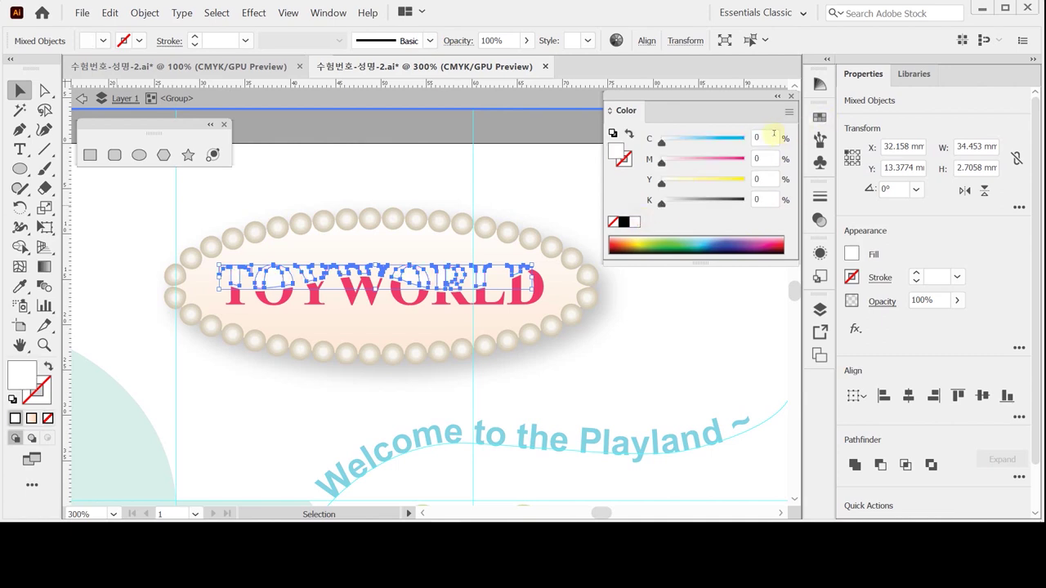
pyautogui.click(765, 139)
pyautogui.write('80')
pyautogui.press('Tab')
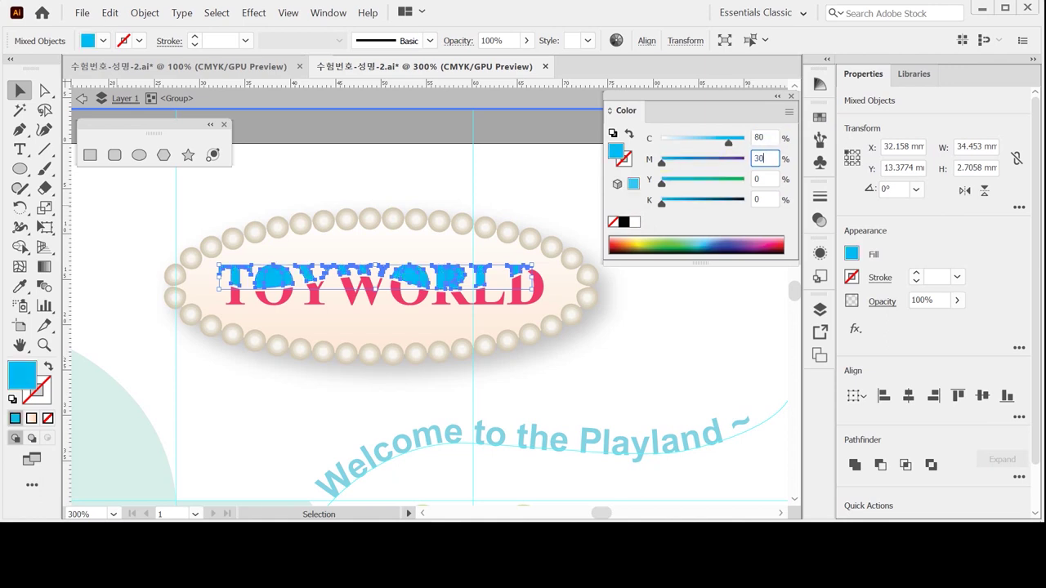
pyautogui.write('30')
pyautogui.press('Tab')
pyautogui.press('Tab')
pyautogui.press('Tab')
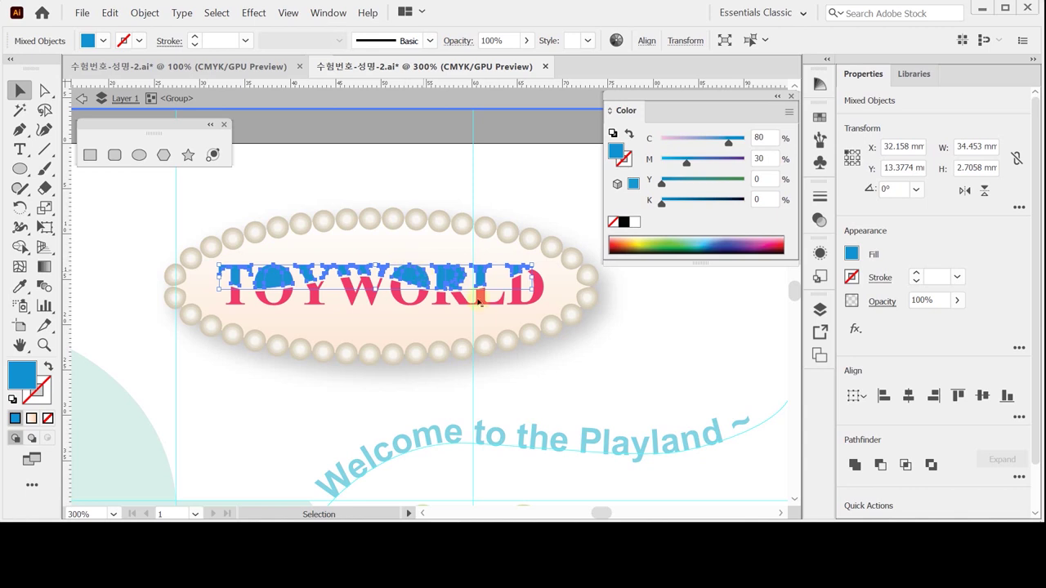
# - Delete the filled counter pieces inside both Os and the R of the divided TOYWORLD lettering
pyautogui.hotkey('ctrl', '=')
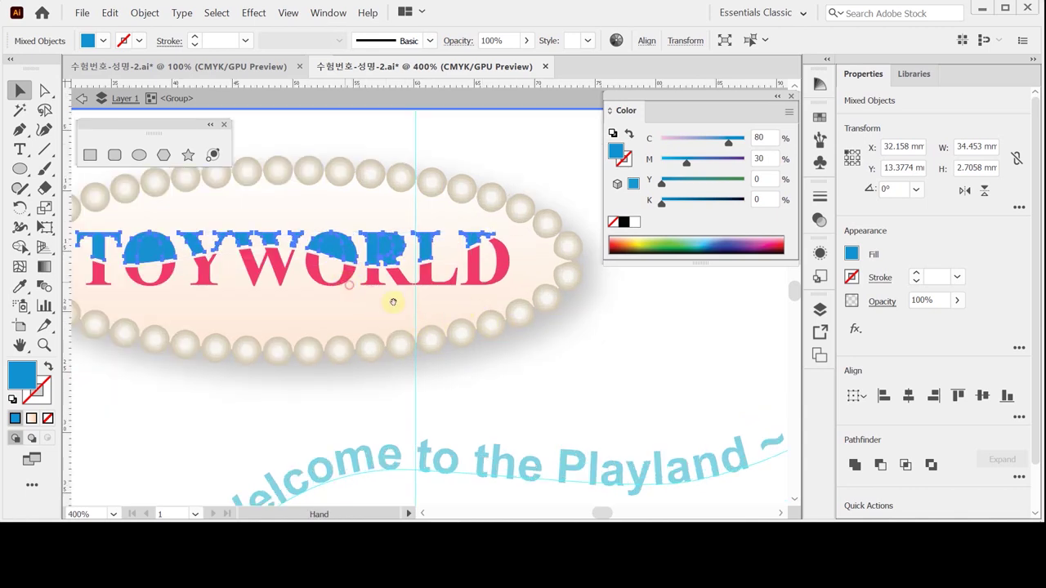
pyautogui.hotkey('ctrl', '=')
pyautogui.moveTo(392, 294); pyautogui.dragTo(478, 327)
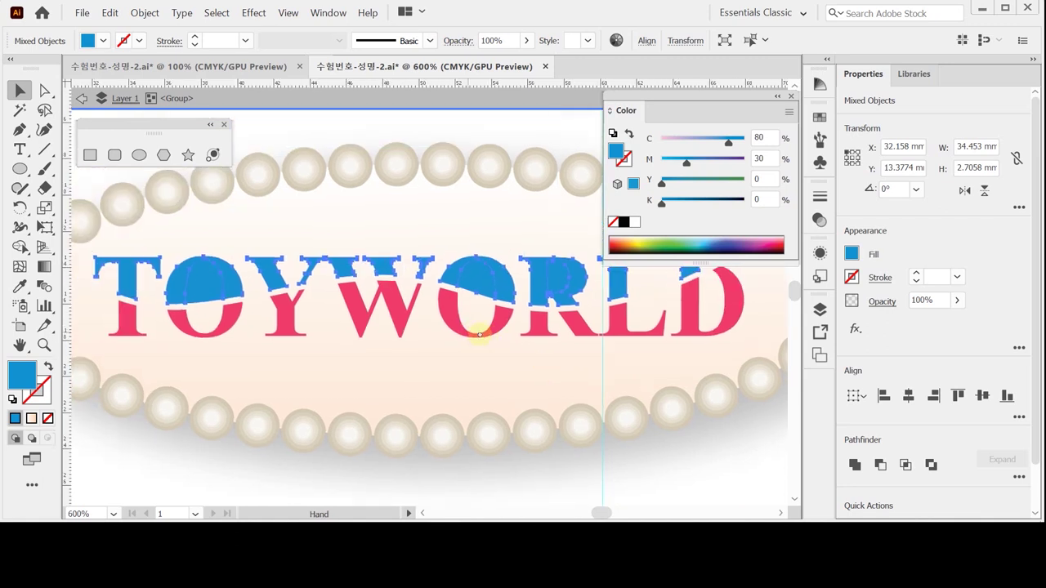
pyautogui.click(278, 222)
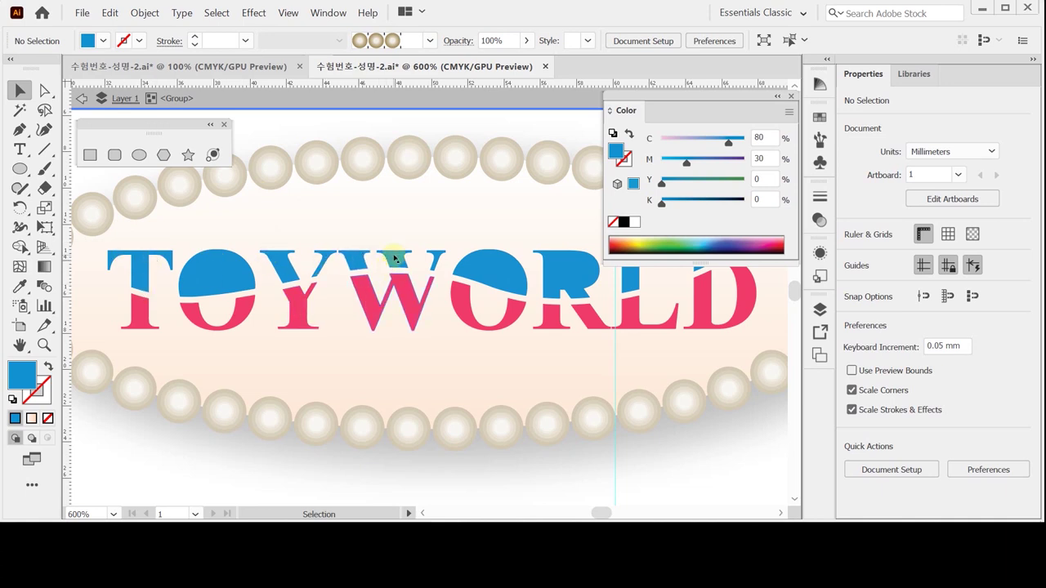
pyautogui.click(212, 279)
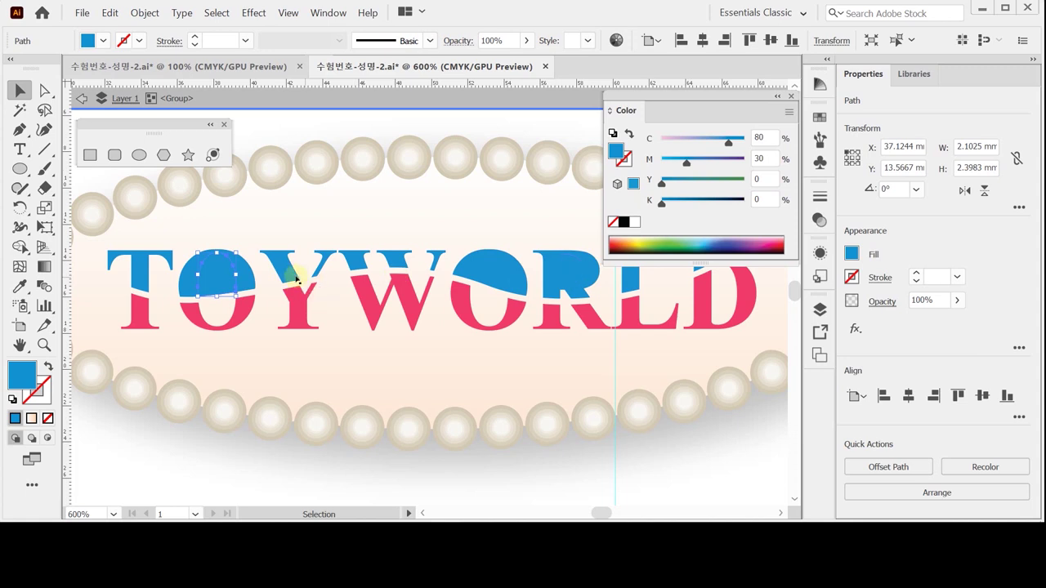
pyautogui.click(286, 278)
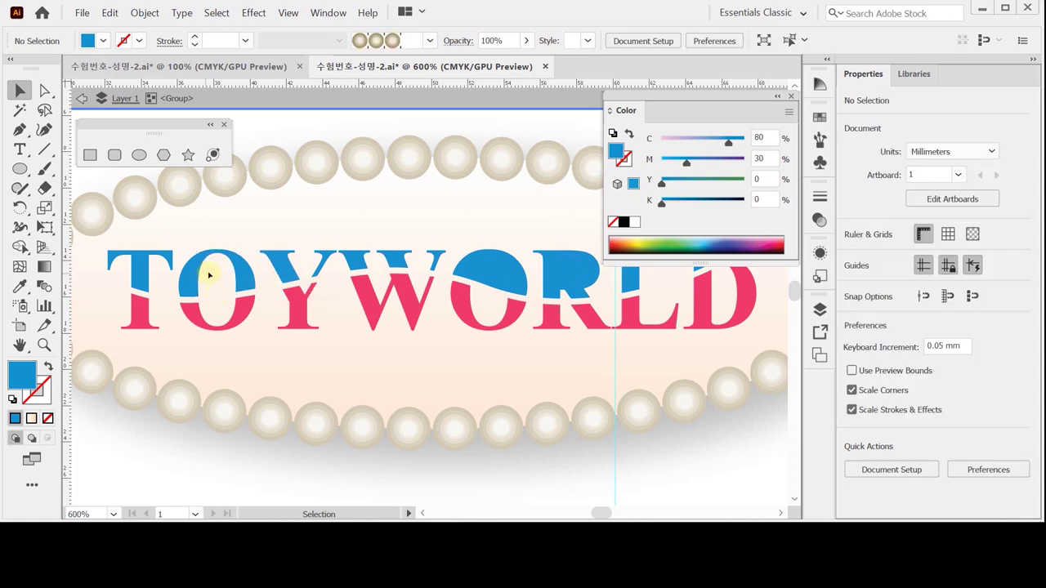
pyautogui.click(497, 275)
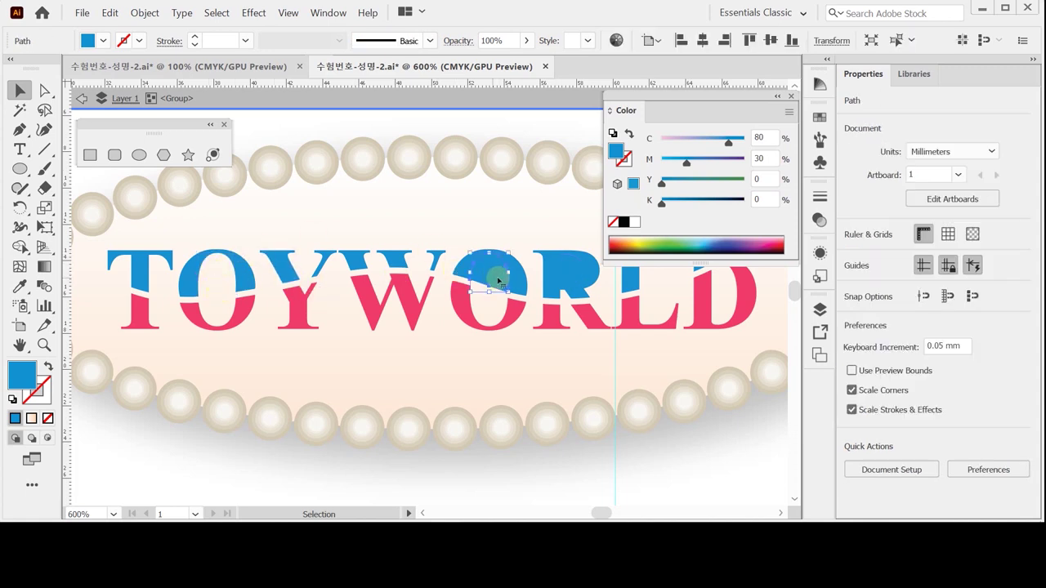
pyautogui.click(562, 278)
pyautogui.click(575, 274)
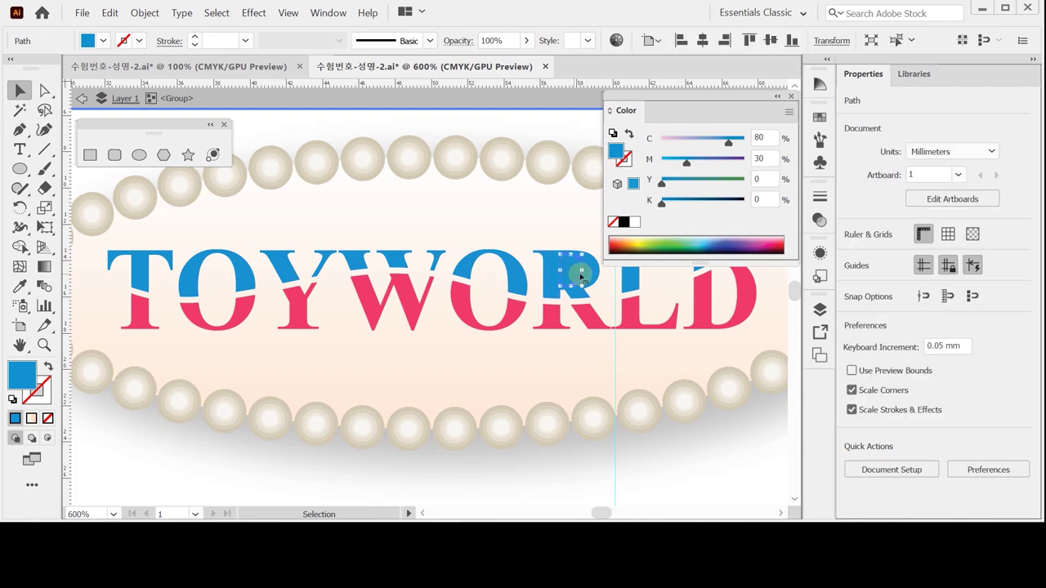
pyautogui.click(581, 263)
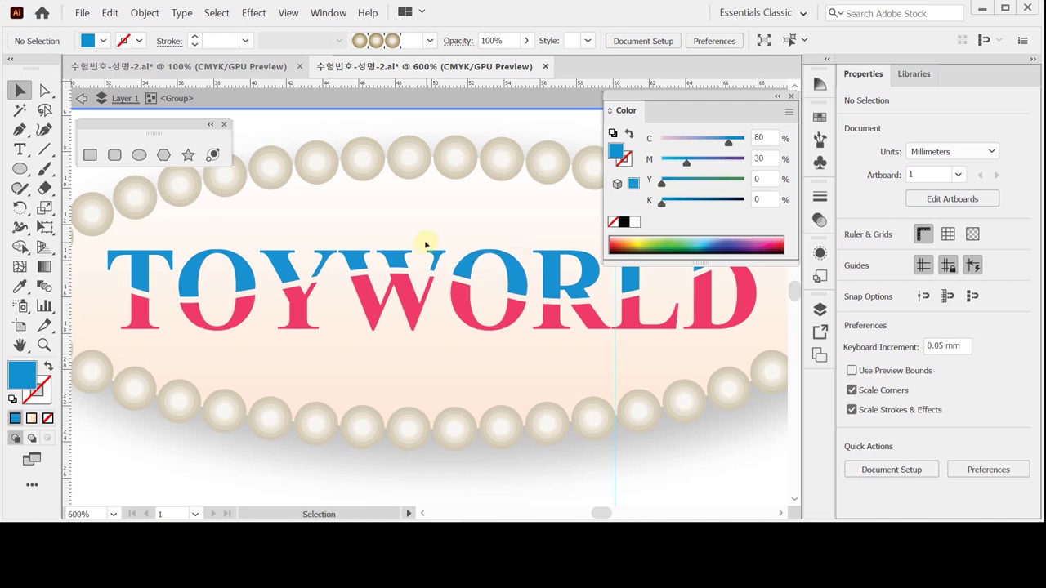
# - Exit isolation mode of the lettering group and reset the Essentials Classic workspace to its default layout
pyautogui.doubleClick(293, 129)
pyautogui.click(293, 130)
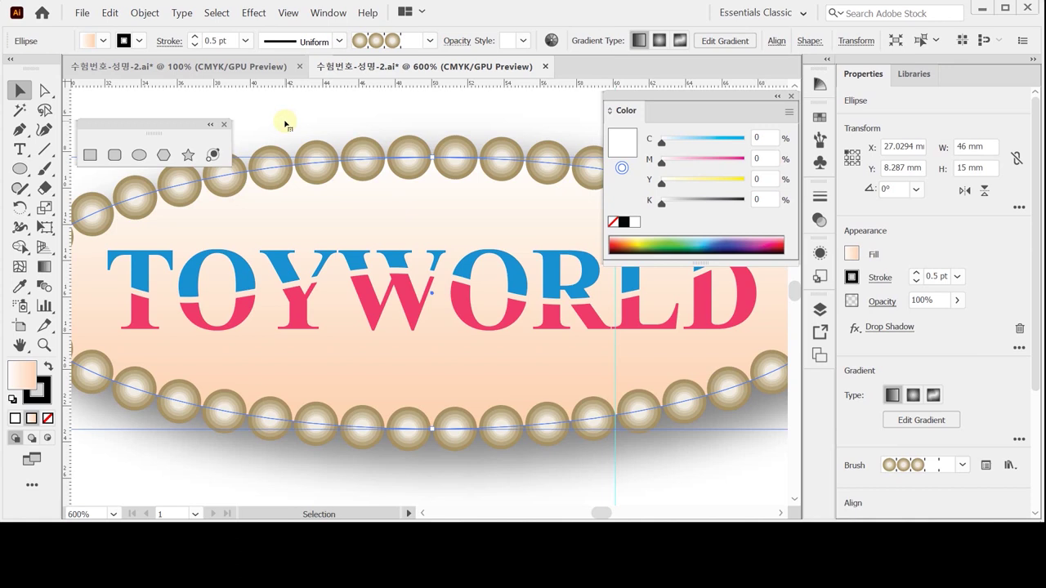
pyautogui.click(20, 345)
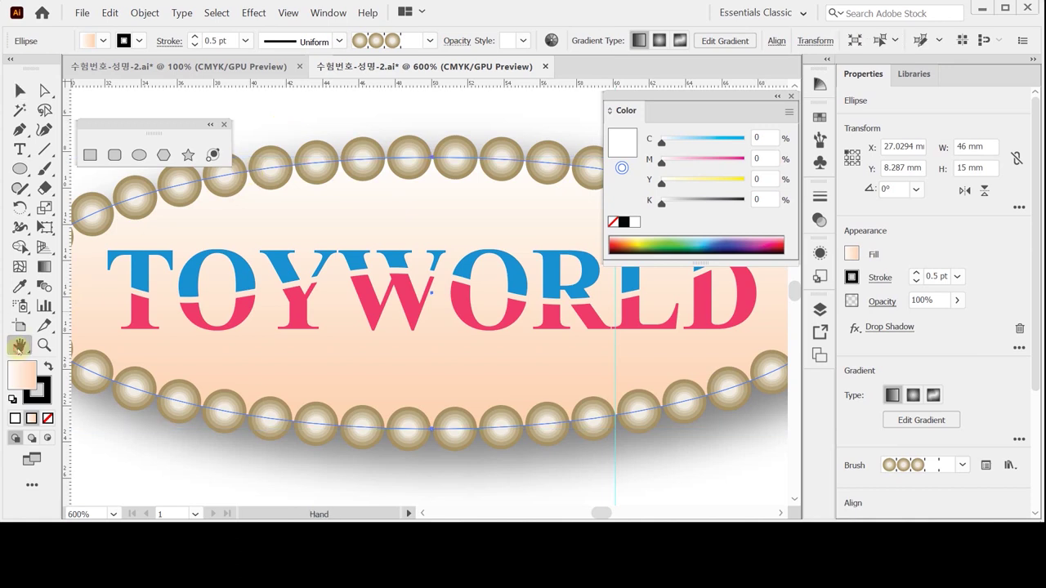
pyautogui.doubleClick(19, 345)
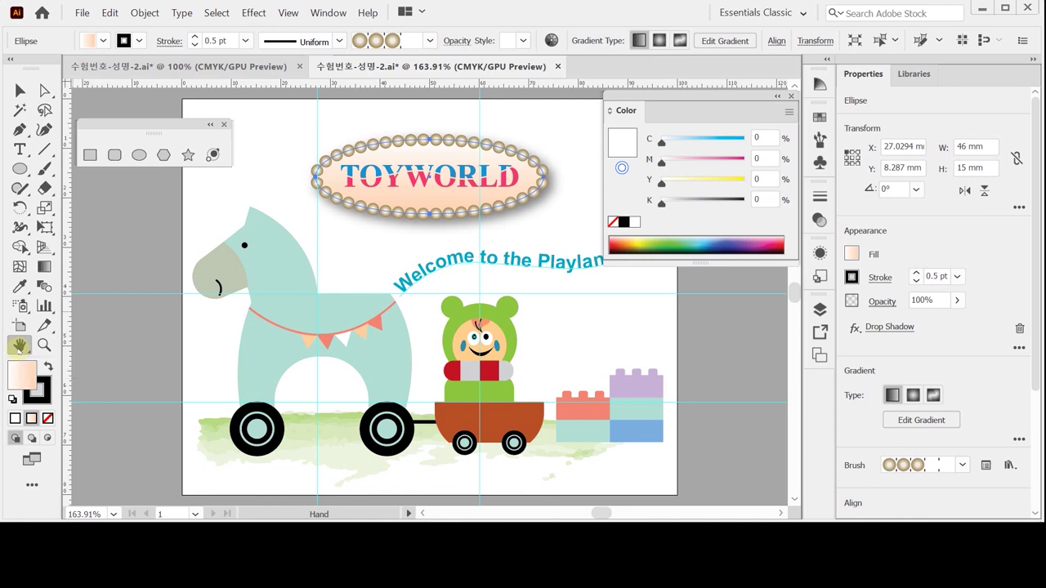
pyautogui.press('v')
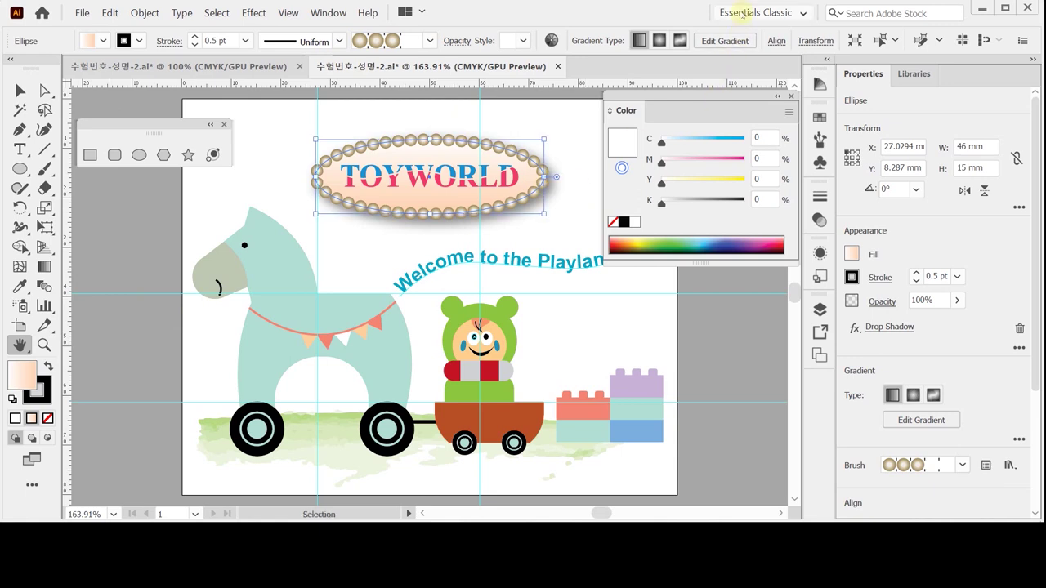
pyautogui.click(744, 13)
pyautogui.click(769, 188)
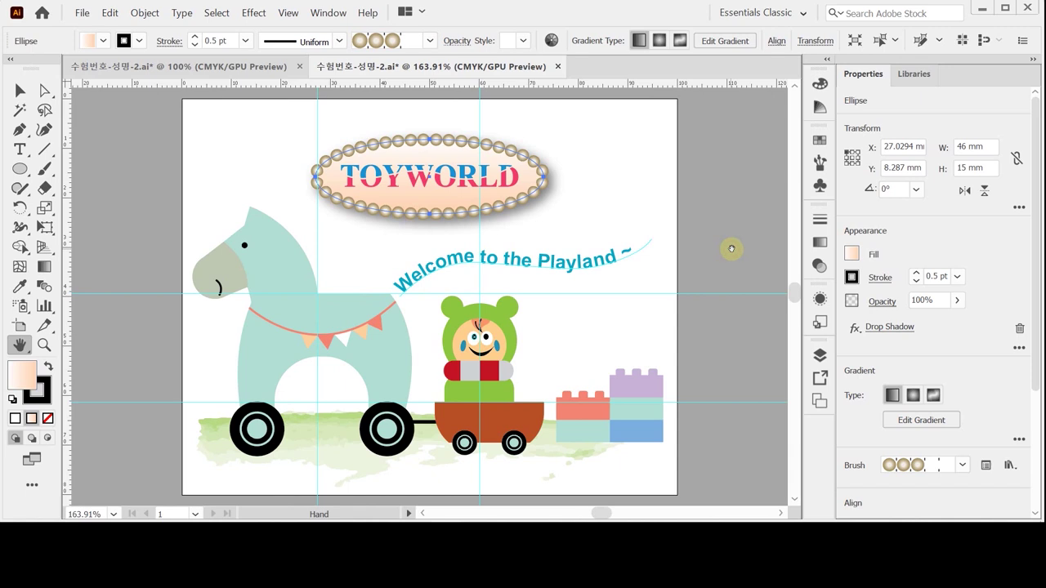
# - Deselect the badge ellipse and hide the guides
pyautogui.press('v')
pyautogui.press('h')
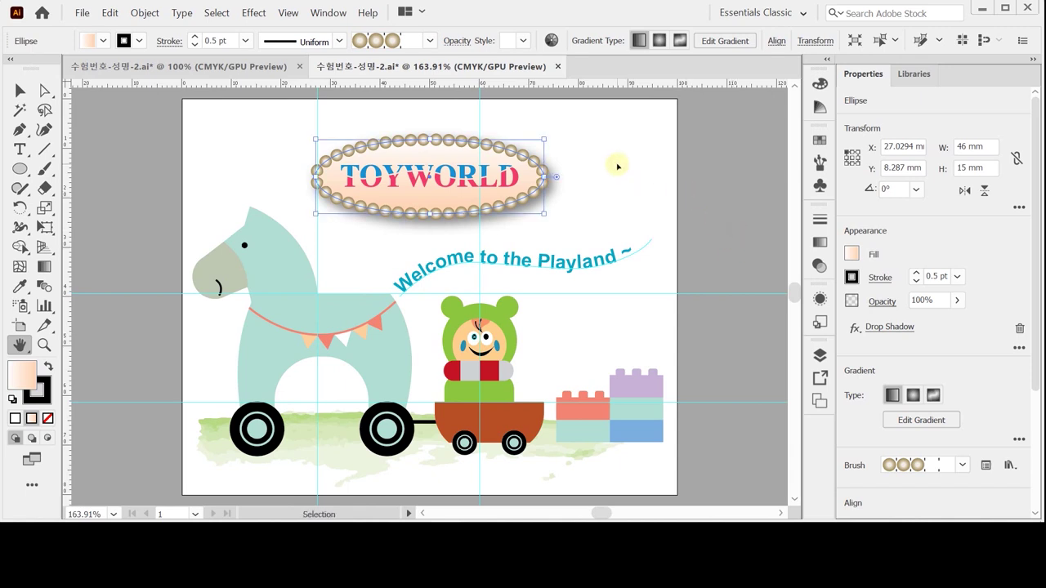
pyautogui.press('v')
pyautogui.click(617, 166)
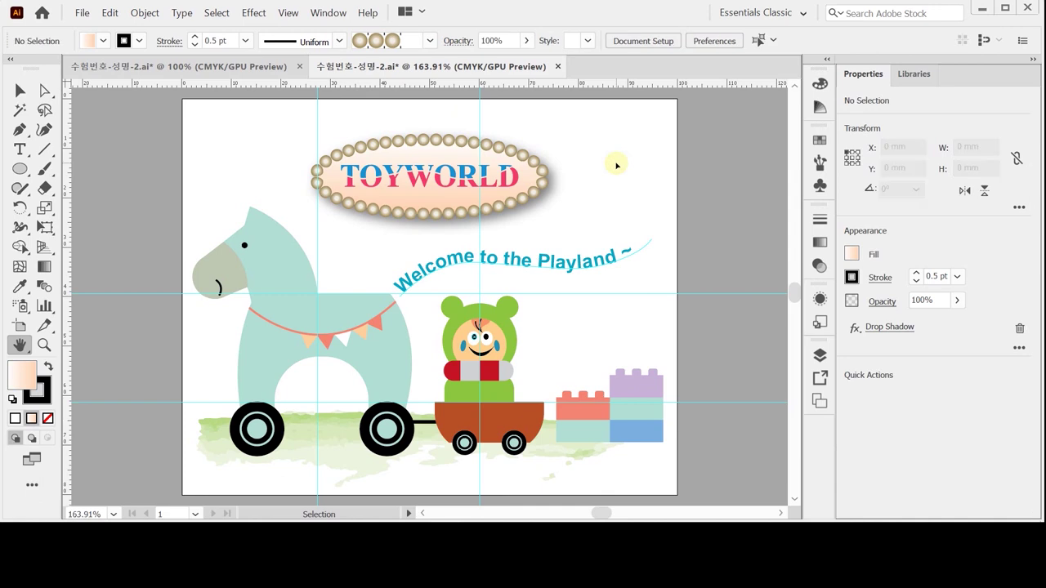
pyautogui.hotkey('ctrl', 'space')
pyautogui.rightClick(621, 163)
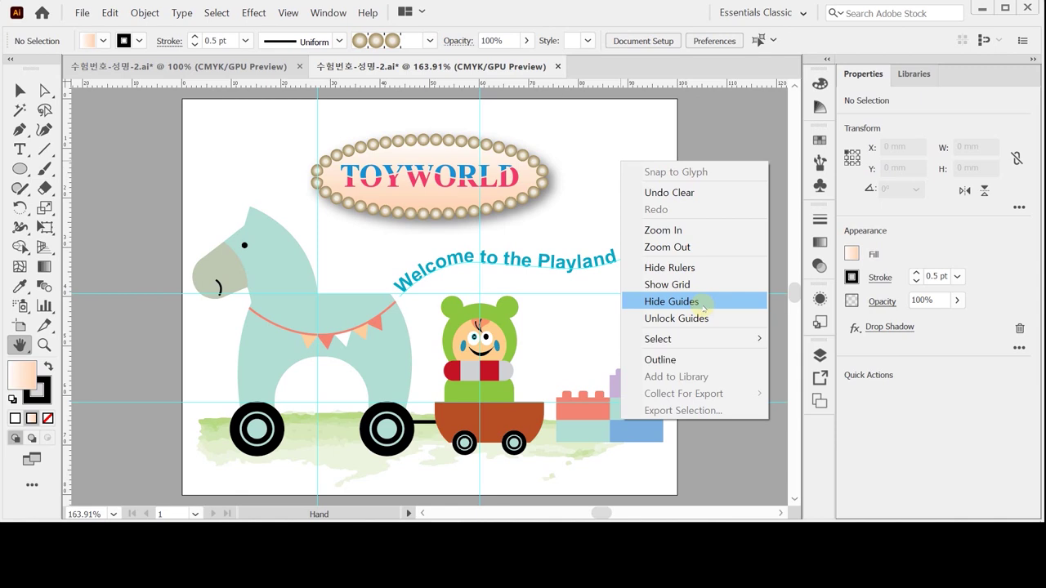
pyautogui.click(672, 302)
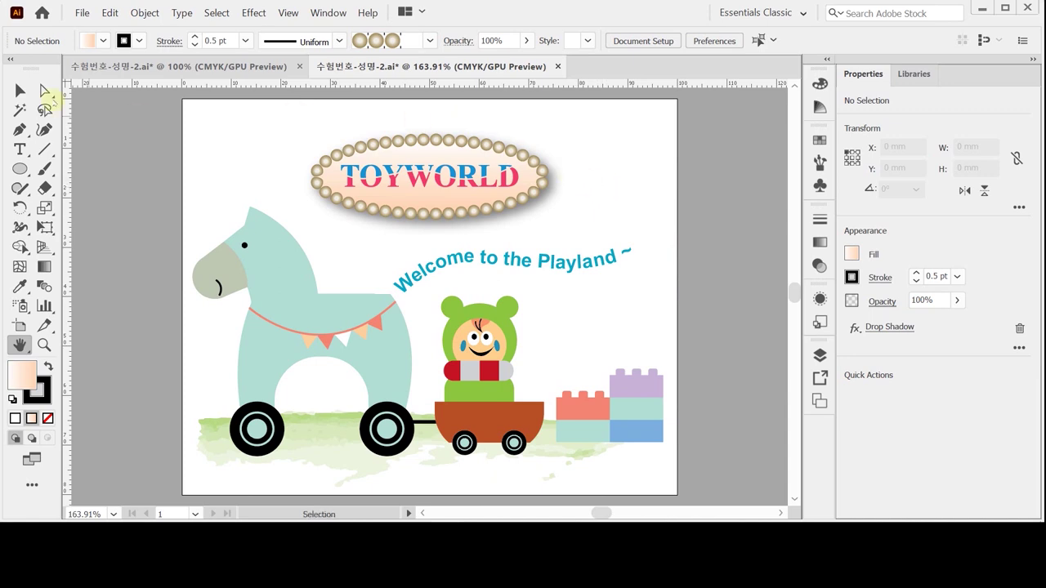
# - Nudge the whole TOYWORLD lettering group down about 0.25 mm inside the oval badge
pyautogui.click(19, 90)
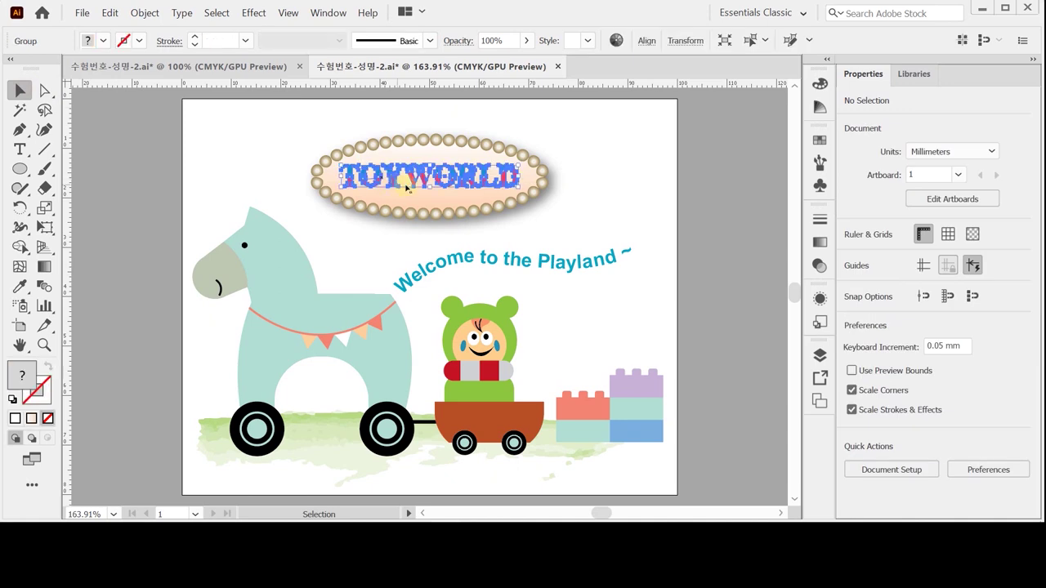
pyautogui.click(411, 183)
pyautogui.press('Down')
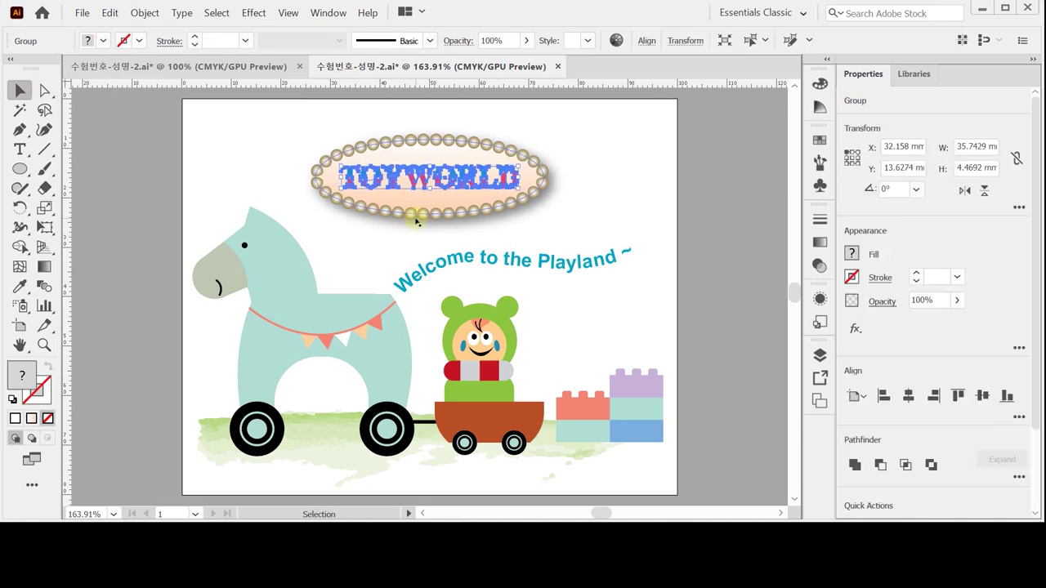
pyautogui.click(263, 142)
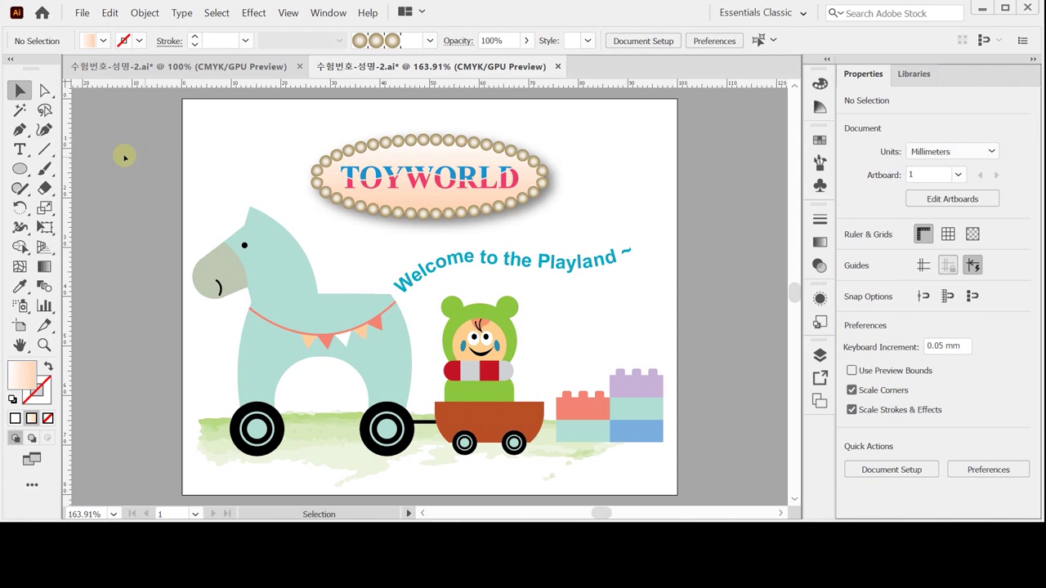
# - Save the document as 수험번호-성명-2.ai in the GTQ folder, replacing the existing file, in Illustrator 2020 format
pyautogui.click(81, 14)
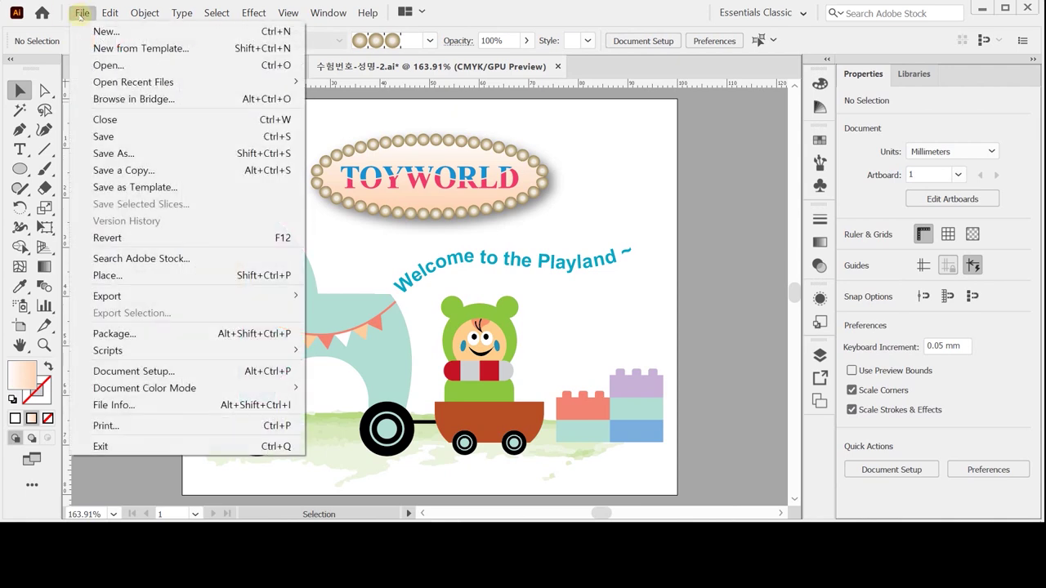
pyautogui.click(135, 151)
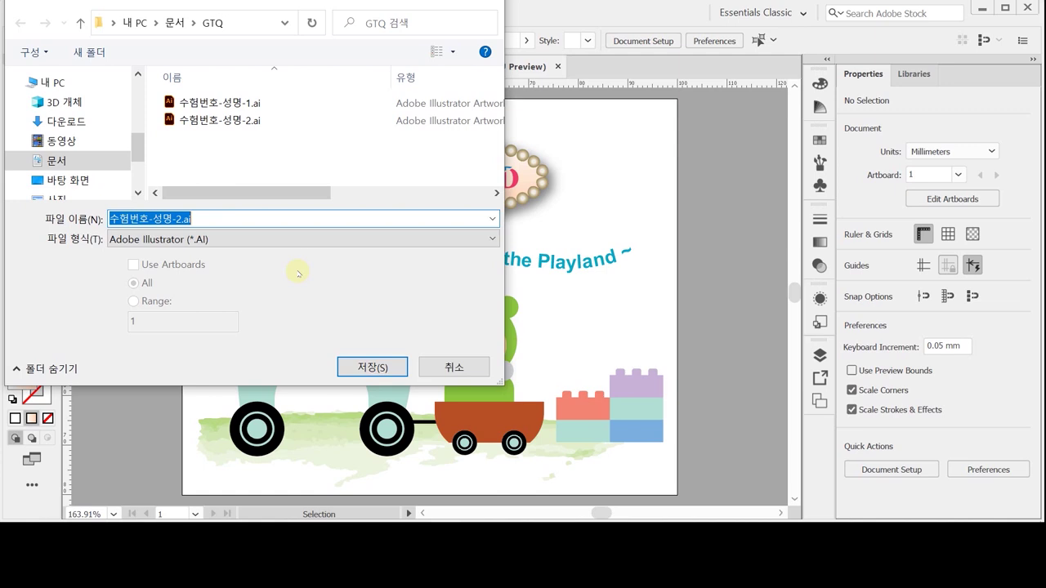
pyautogui.click(372, 367)
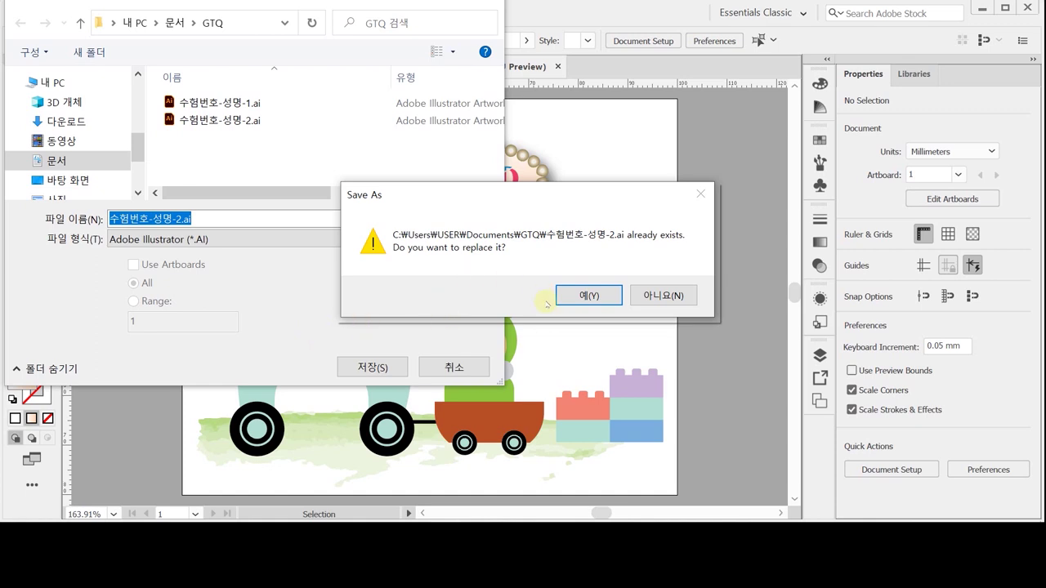
pyautogui.click(579, 296)
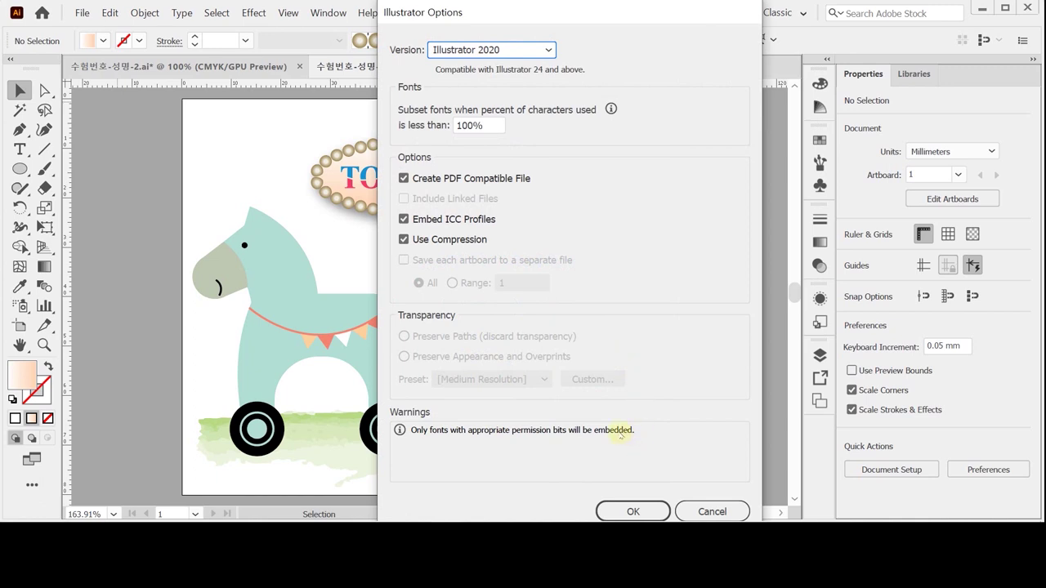
pyautogui.press('Return')
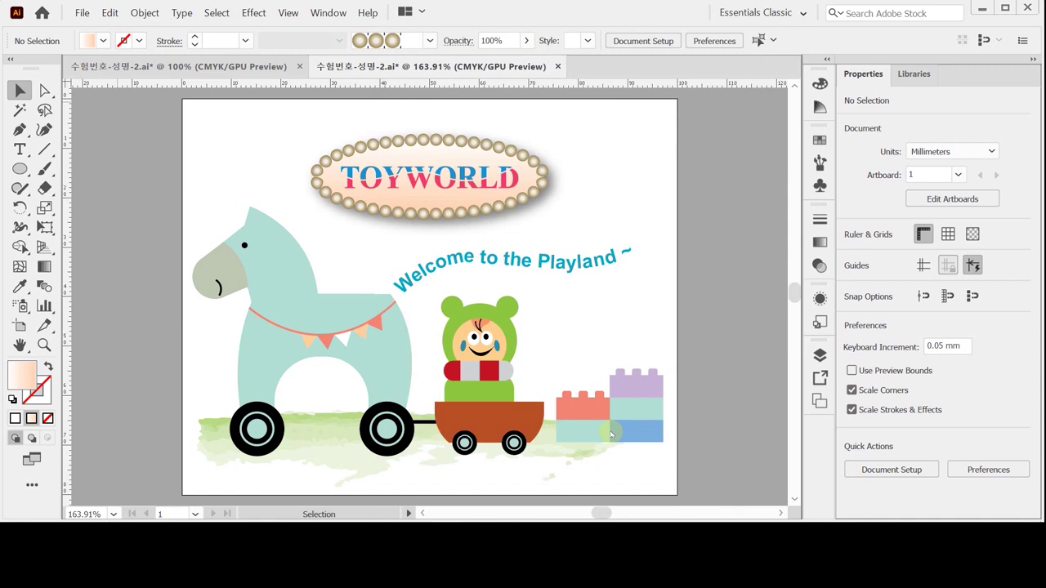